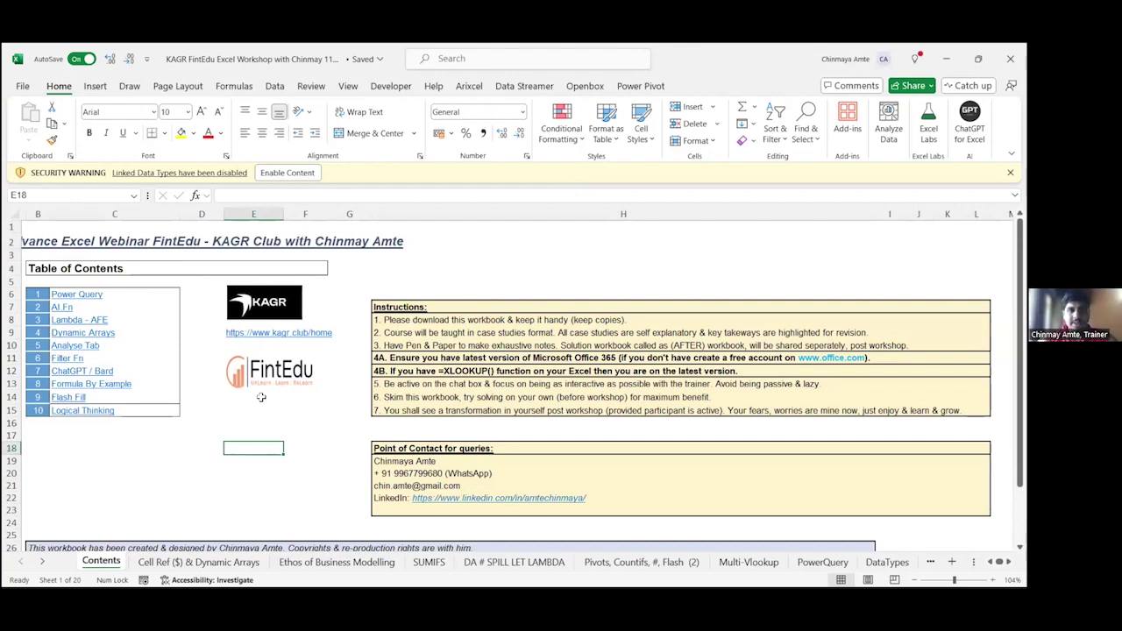
Step: Browse the Contents sheet, then insert a blank worksheet, Sheet2, with Shift+F11
key(Left)
key(Left)
key(Left)
key(Left)
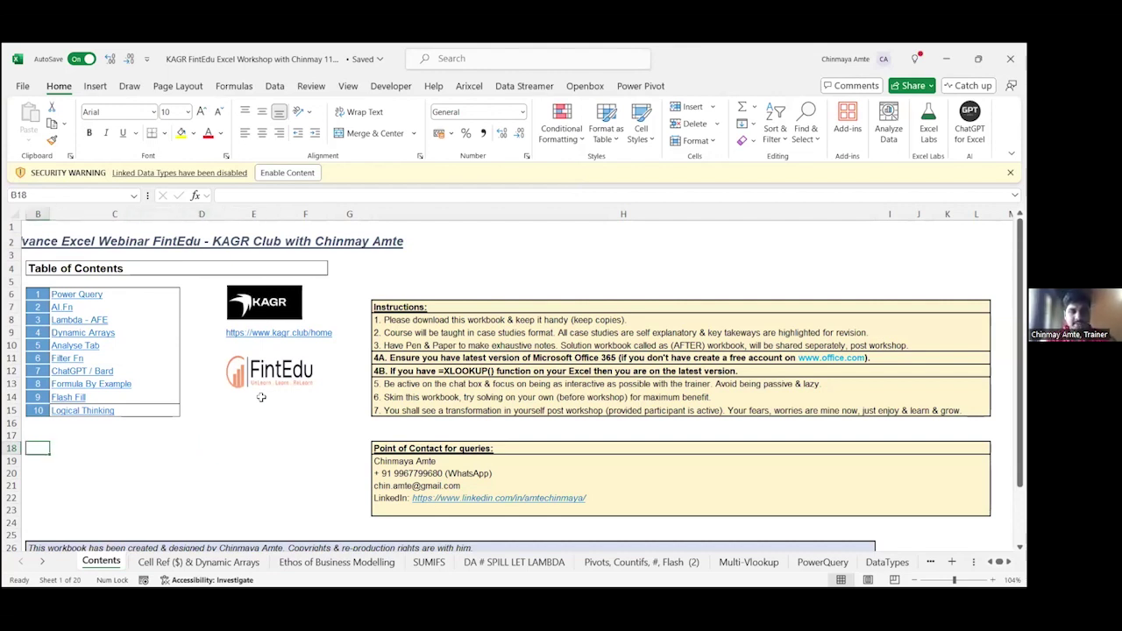
key(Up)
key(Up)
key(Up)
key(Up)
key(Up)
key(Up)
key(Up)
key(Up)
key(Up)
key(Up)
key(Up)
key(Up)
key(Up)
key(Up)
key(Up)
key(Up)
key(Up)
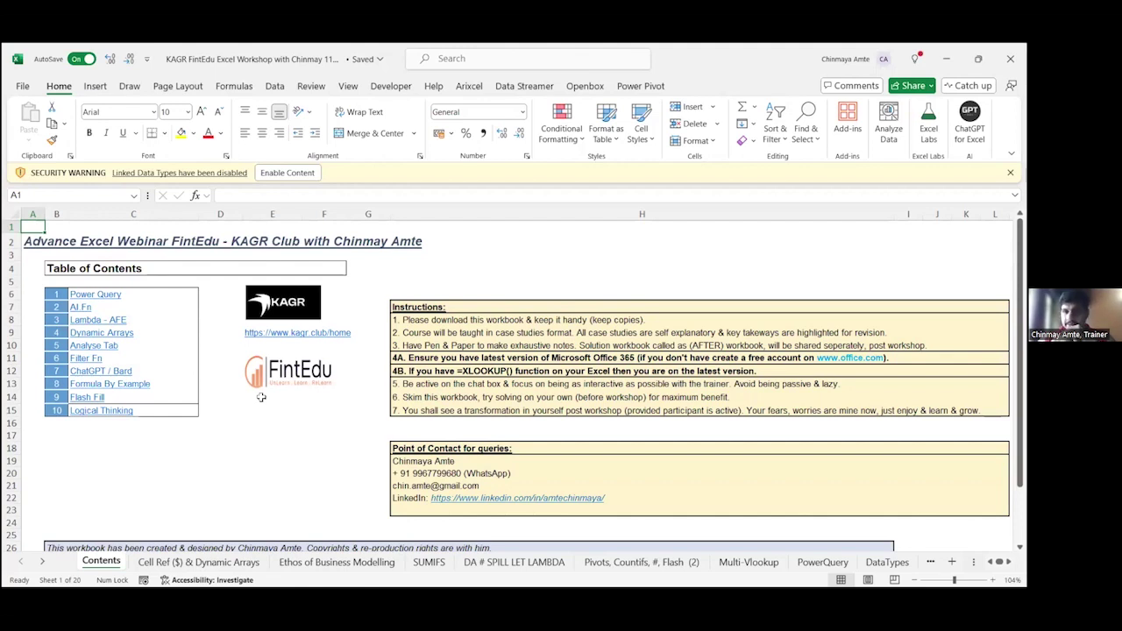
key(Down)
key(Down)
key(Down)
key(Down)
key(Down)
key(Down)
key(Down)
key(Down)
key(Down)
key(Down)
key(Down)
key(Down)
key(Down)
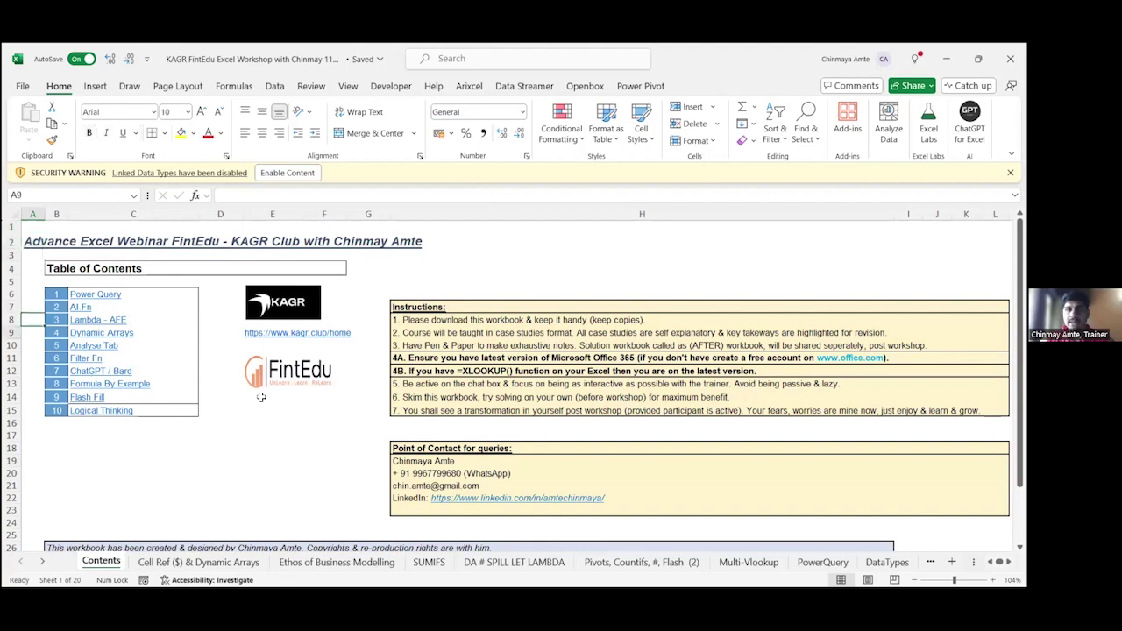
key(Right)
key(Right)
key(Right)
key(Right)
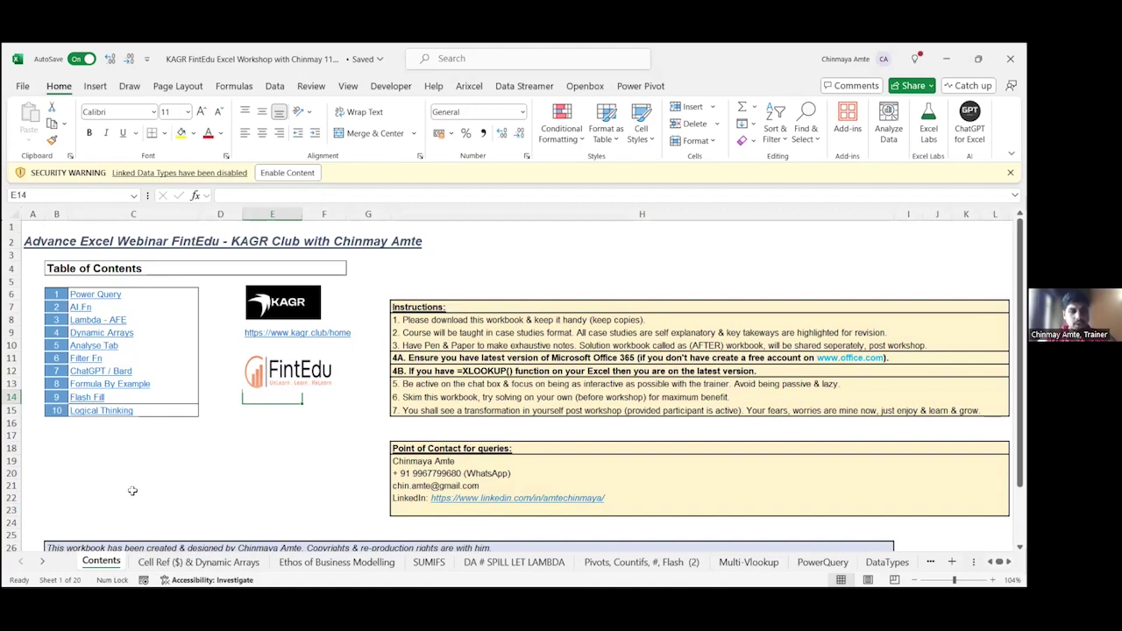
key(shift+F11)
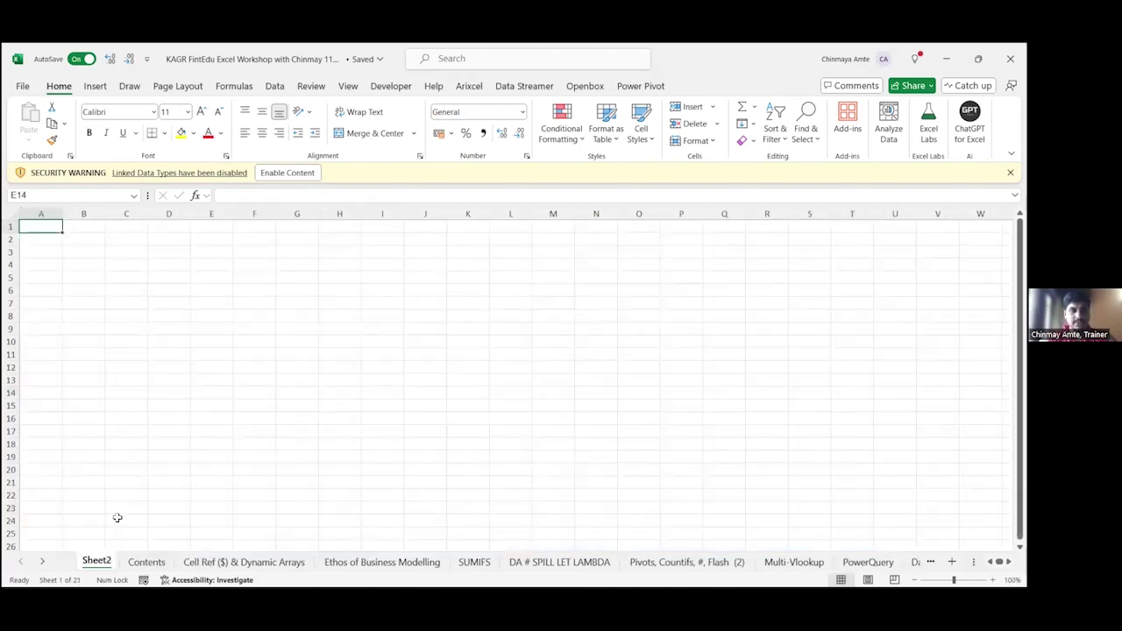
Step: Enter the year 1985 in cell B3 of Sheet2
scroll(91, 312, up, 6)
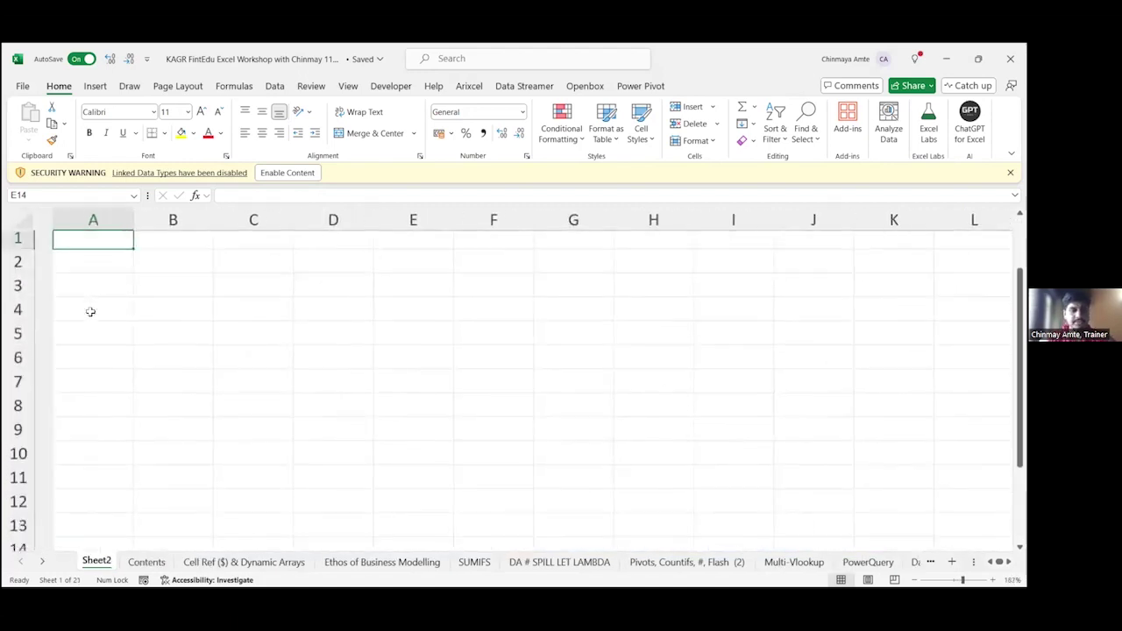
click(136, 295)
text(1)
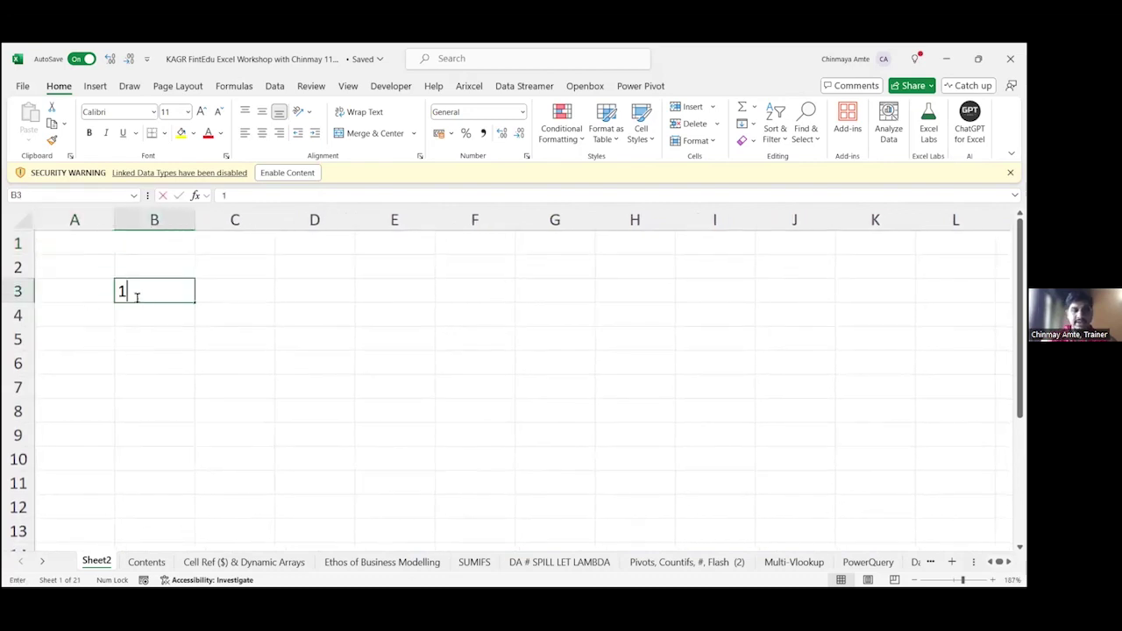
text(985)
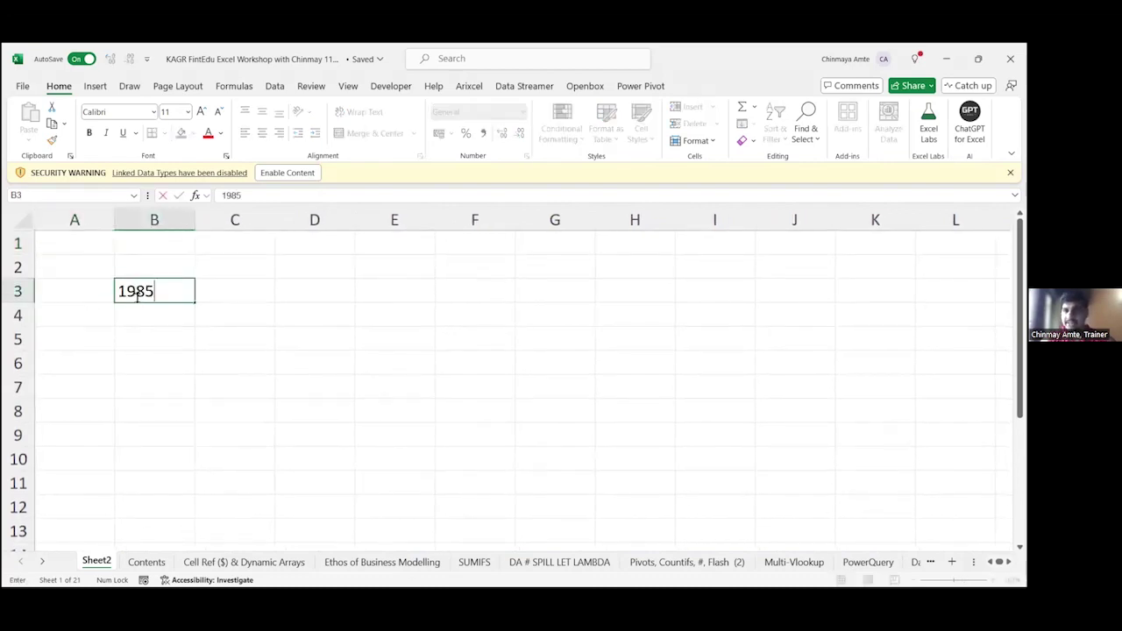
key(Return)
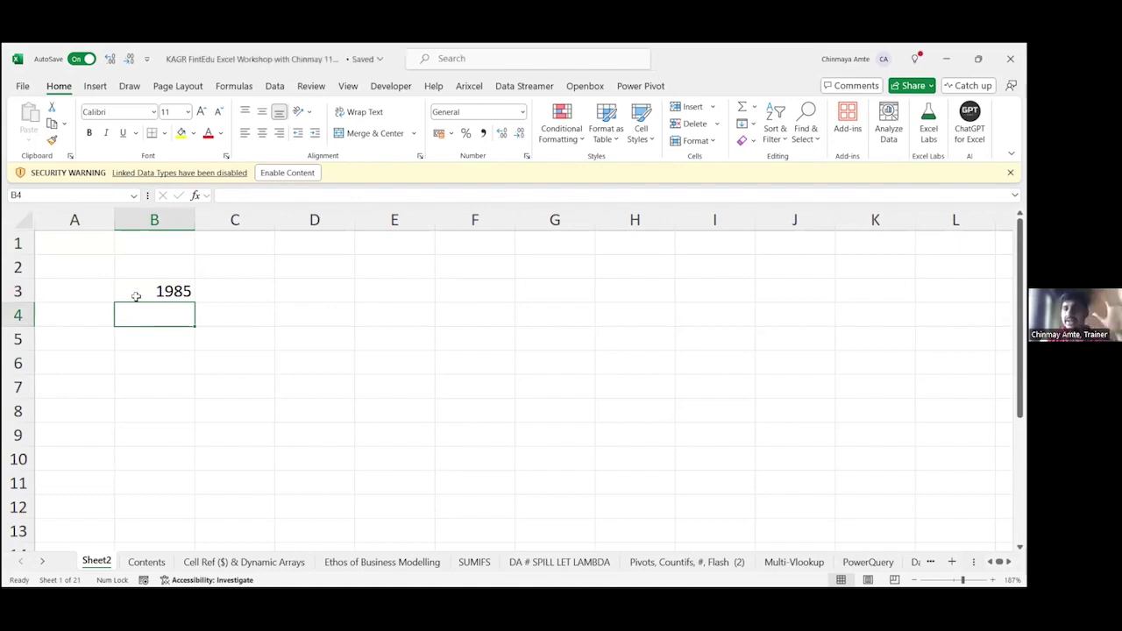
Step: Type the heading 'Gamut of Excel' in B5 and begin the list with '1.' in B7
key(Down)
key(Down)
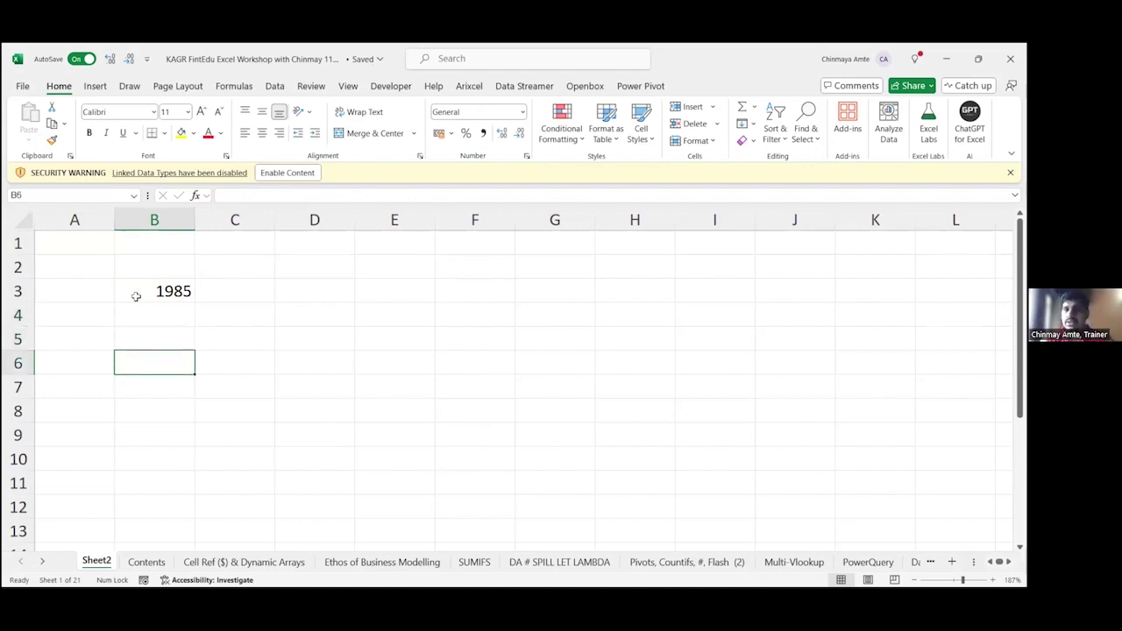
key(Up)
text(Ga)
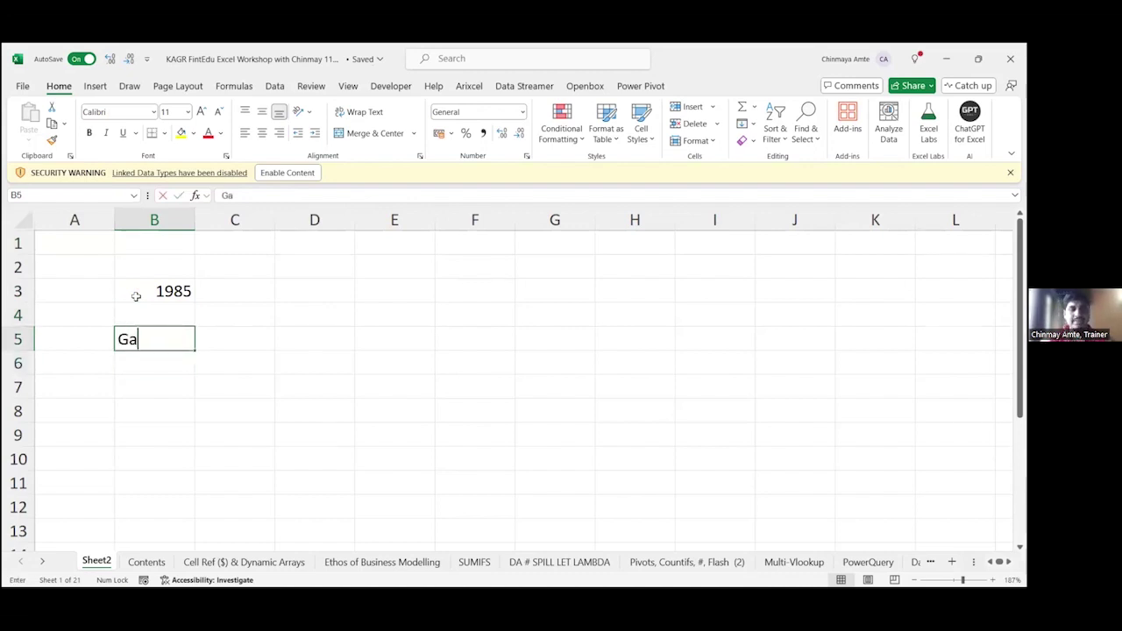
text(mut o)
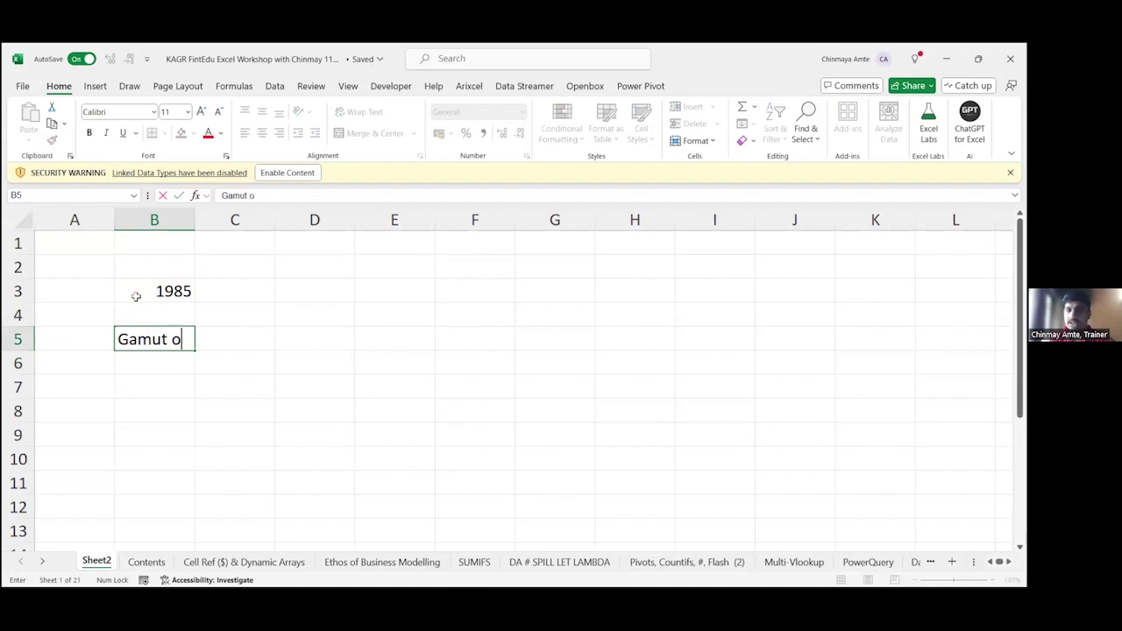
text(f Excel)
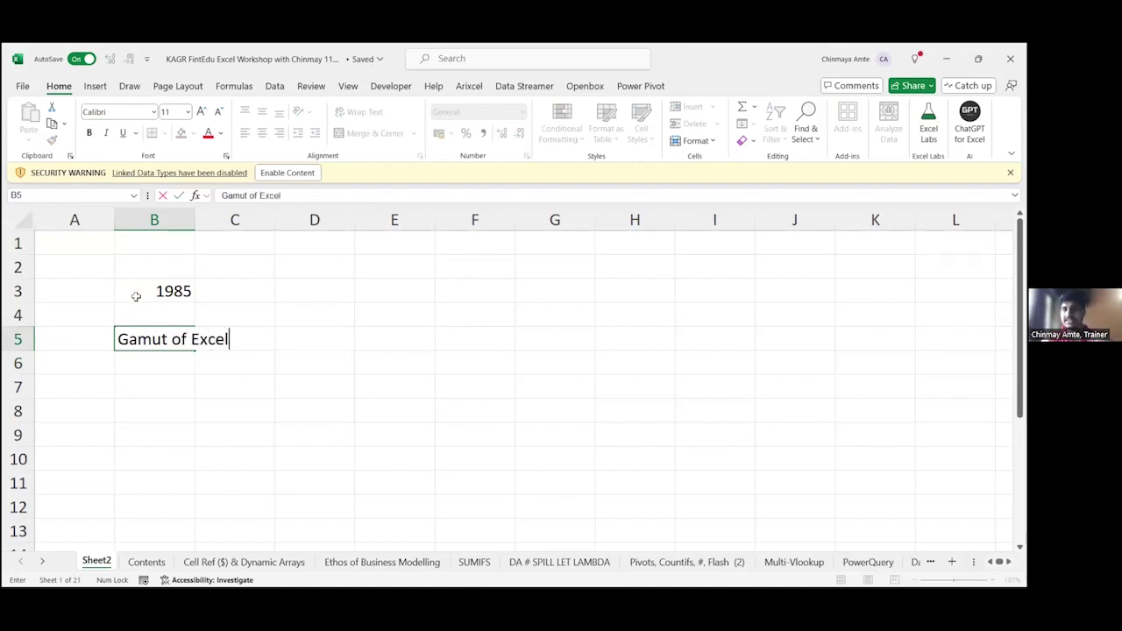
key(Return)
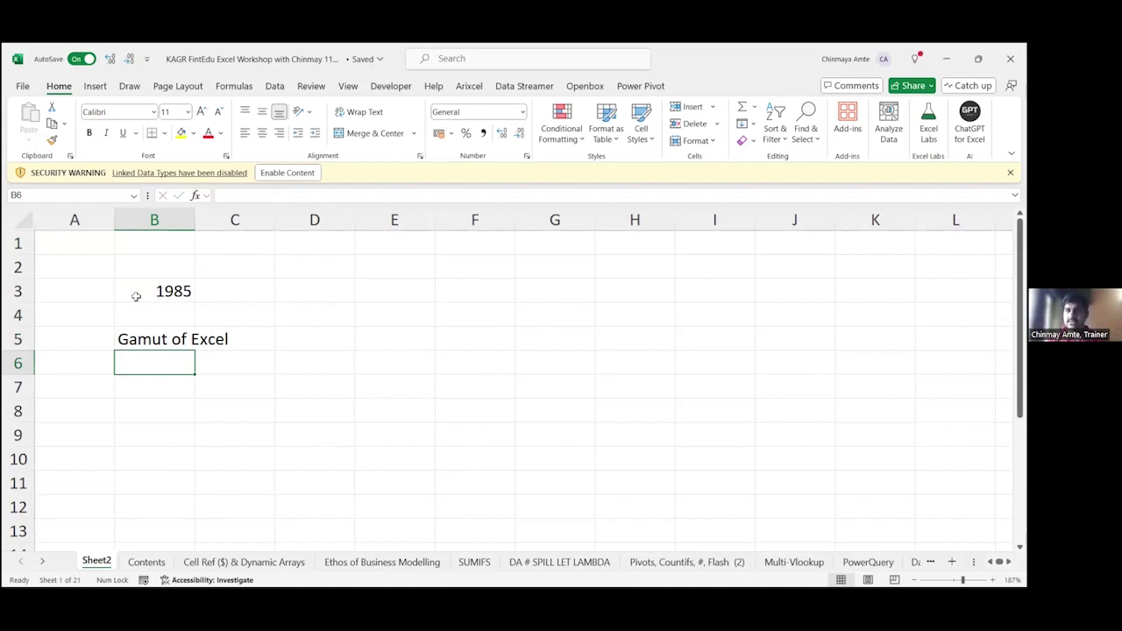
key(Down)
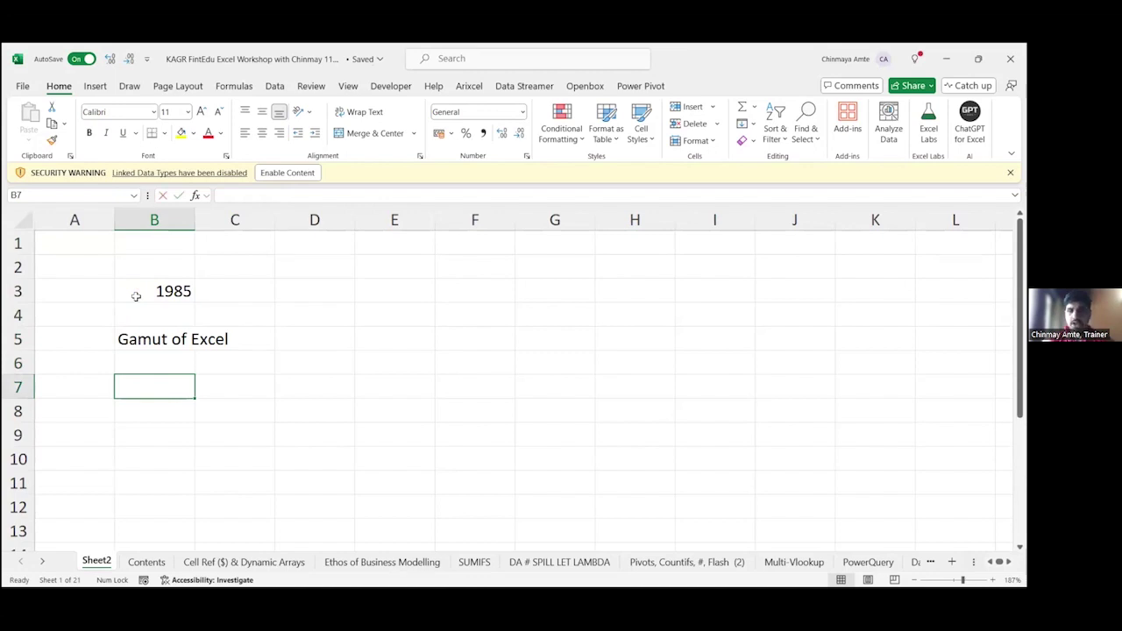
text(1.)
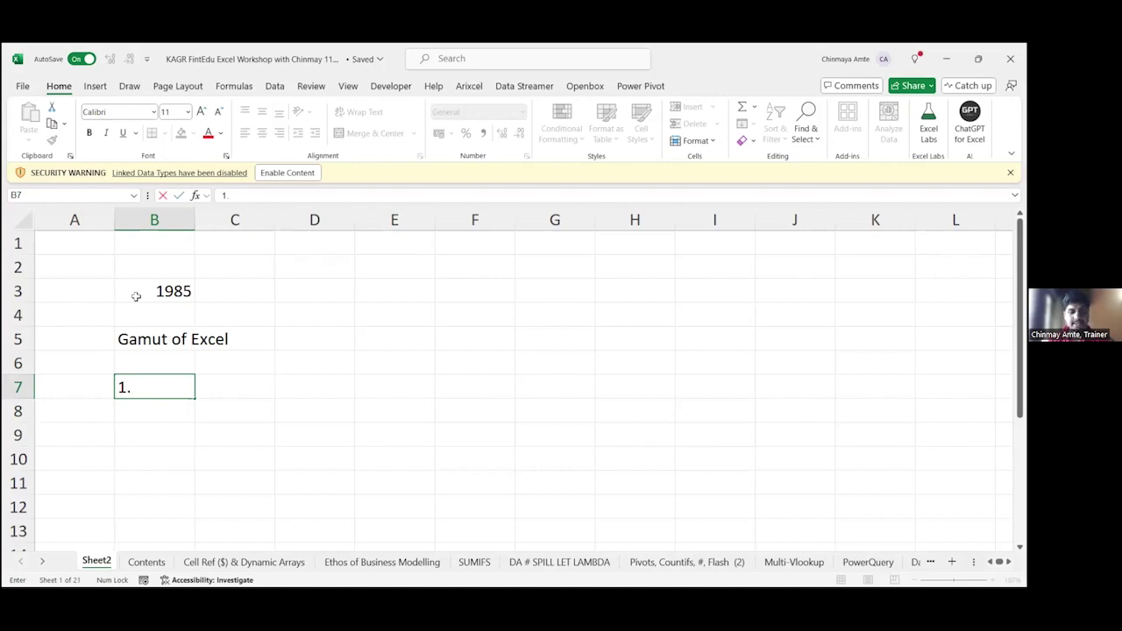
Step: Complete B7 as '1. Power Query - 2016'
text(Power Query)
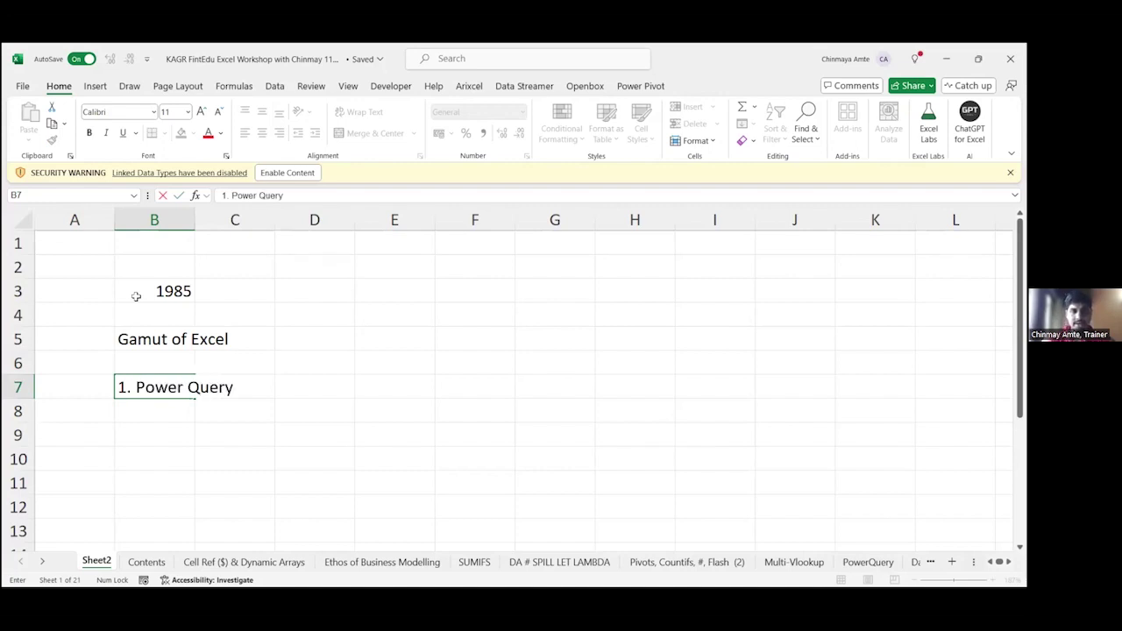
key(Return)
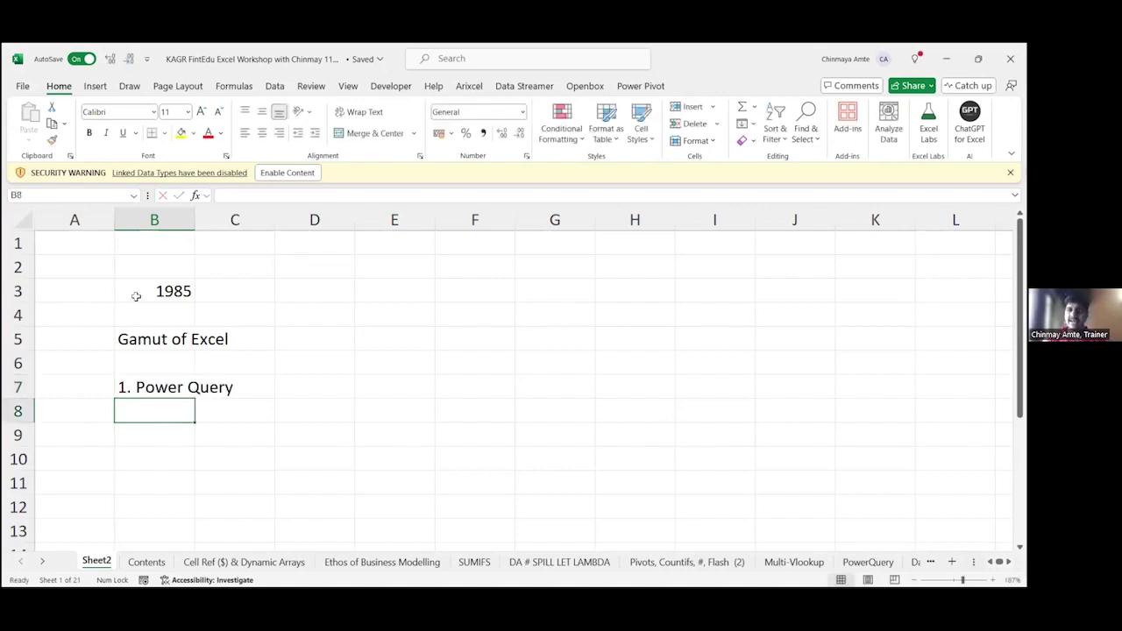
key(Up)
key(F2)
text(- 2)
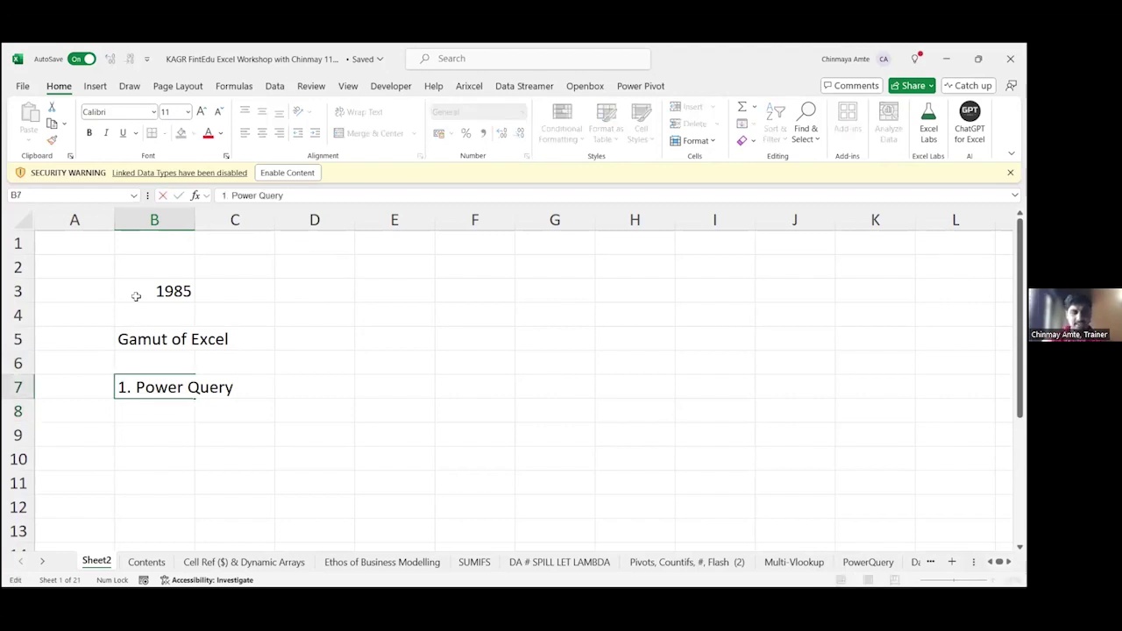
text(016)
key(Return)
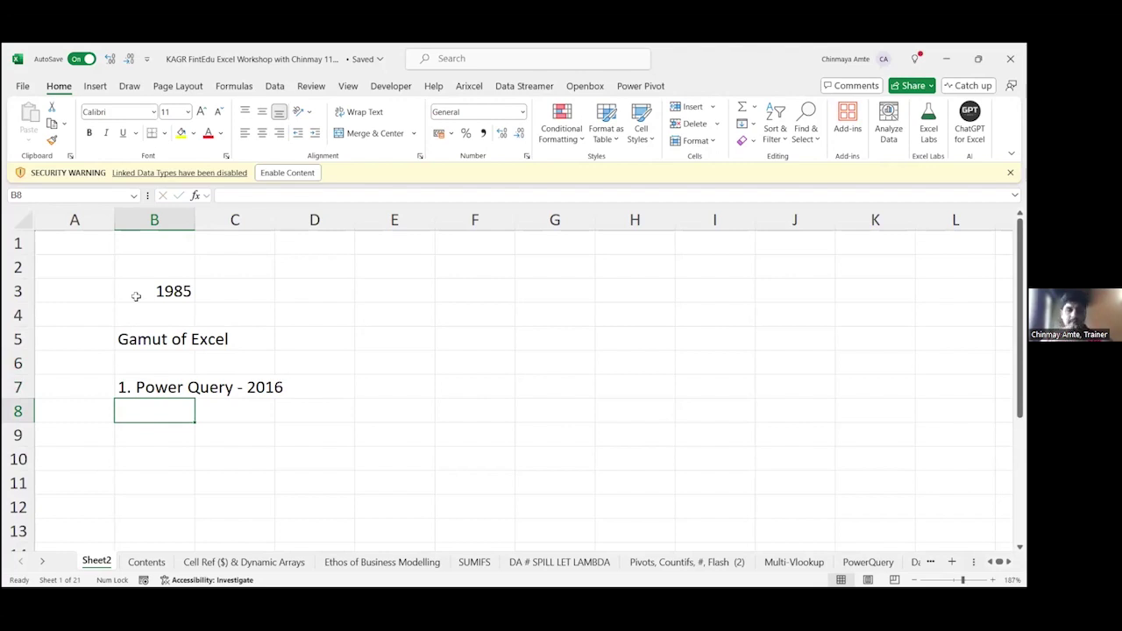
Step: Enter '2. VBA Macros - Office Scripts' in B8, then move down to B9
text(2. )
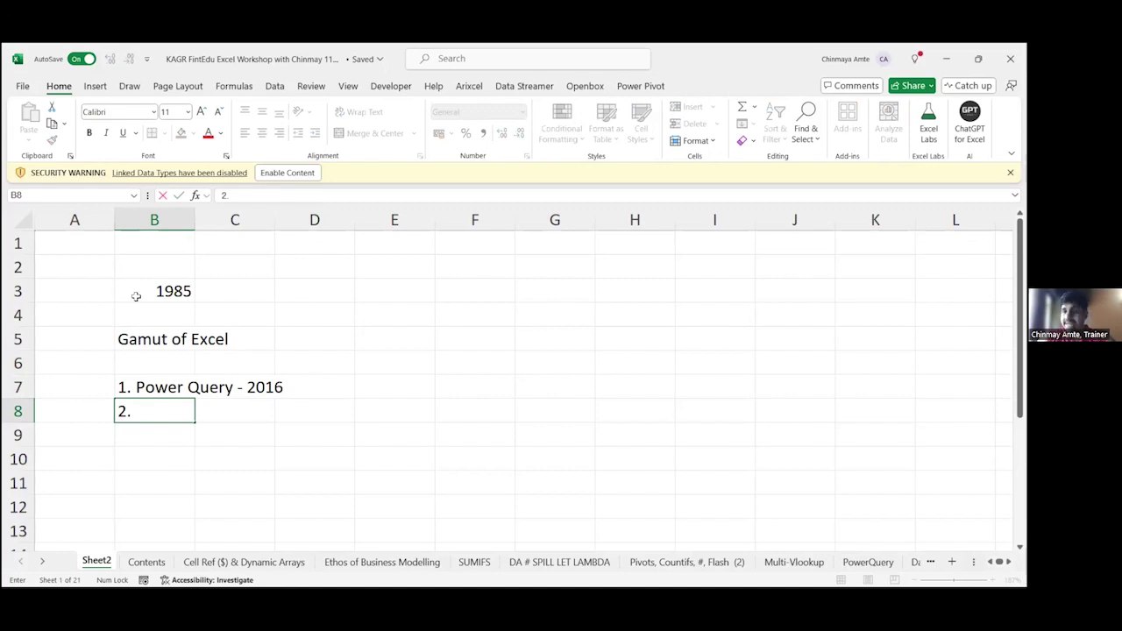
text(V)
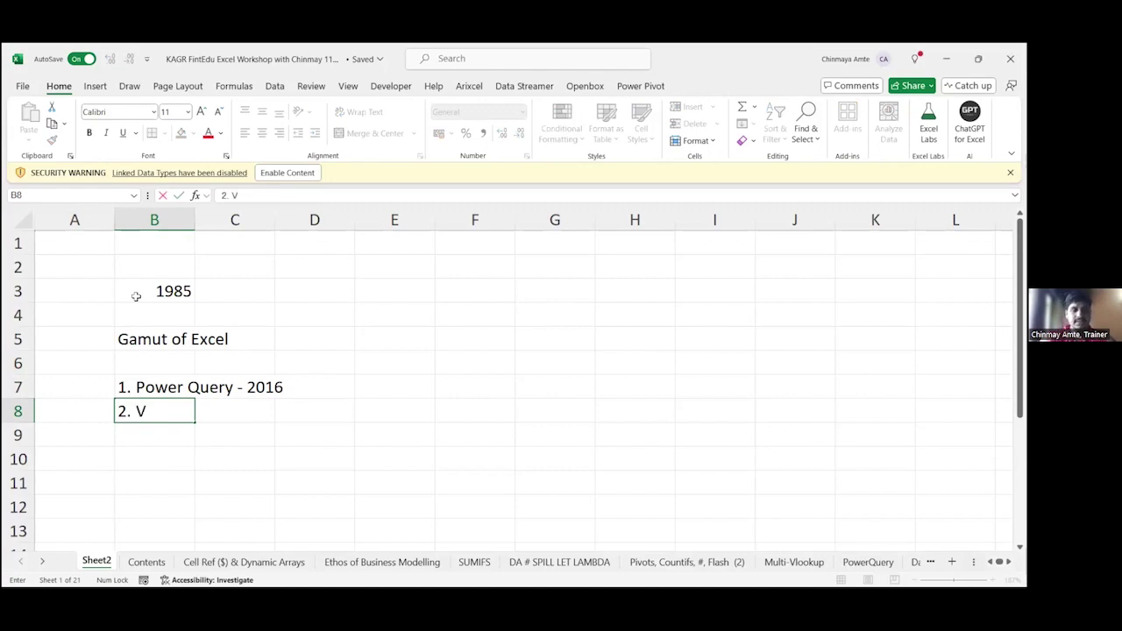
text(BA MAc)
key(BackSpace)
key(BackSpace)
text(acros)
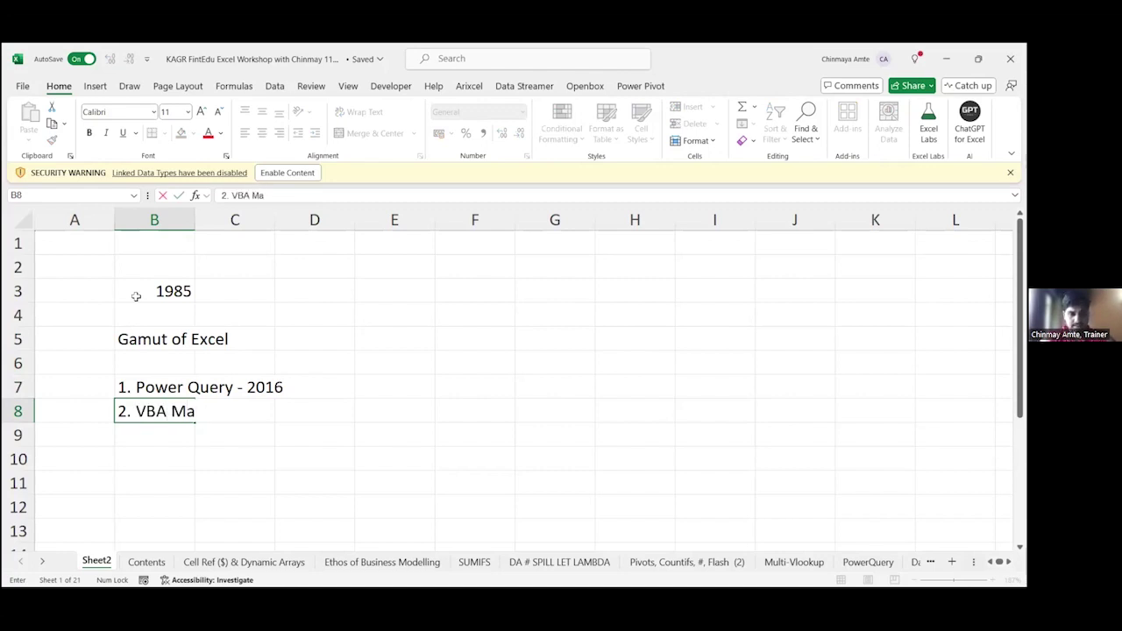
key(Return)
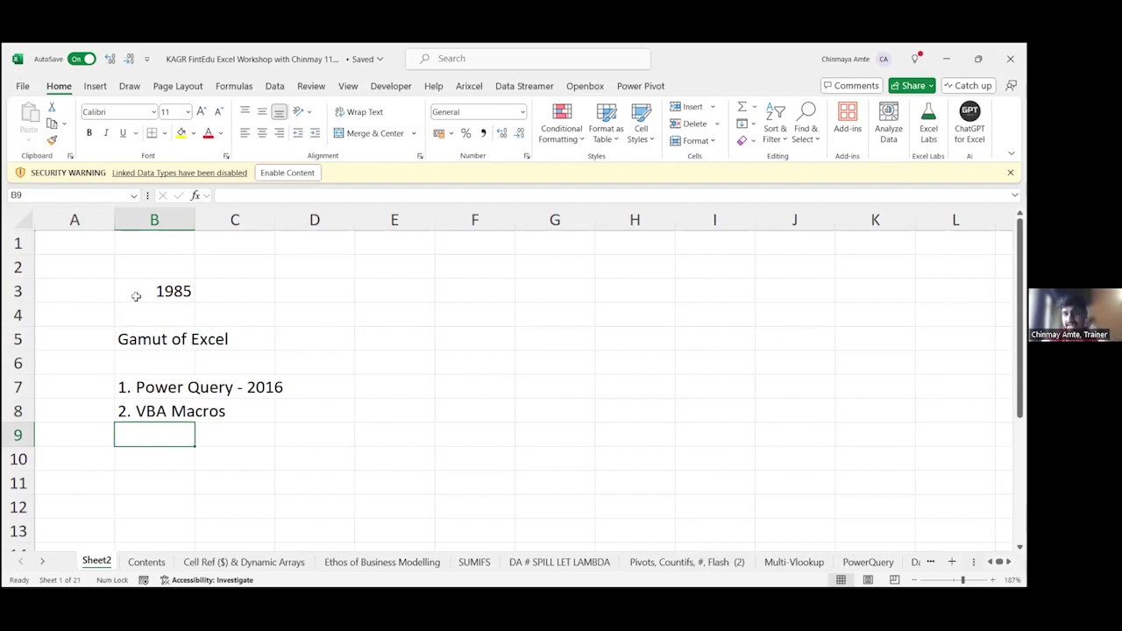
key(Up)
key(F2)
text(- O)
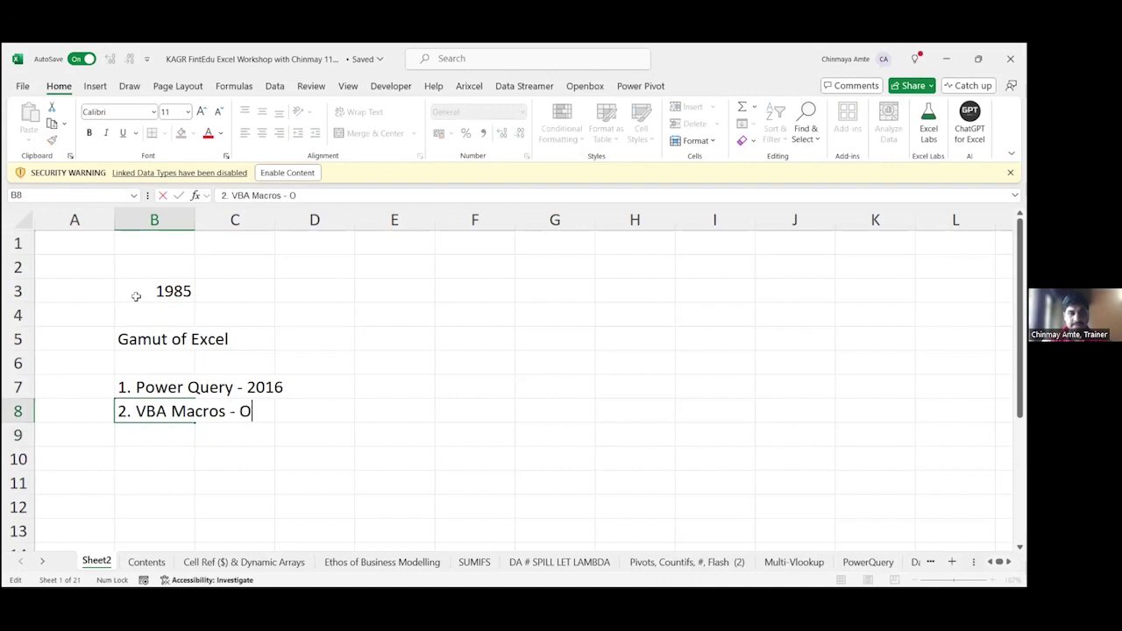
text(ffice Scr)
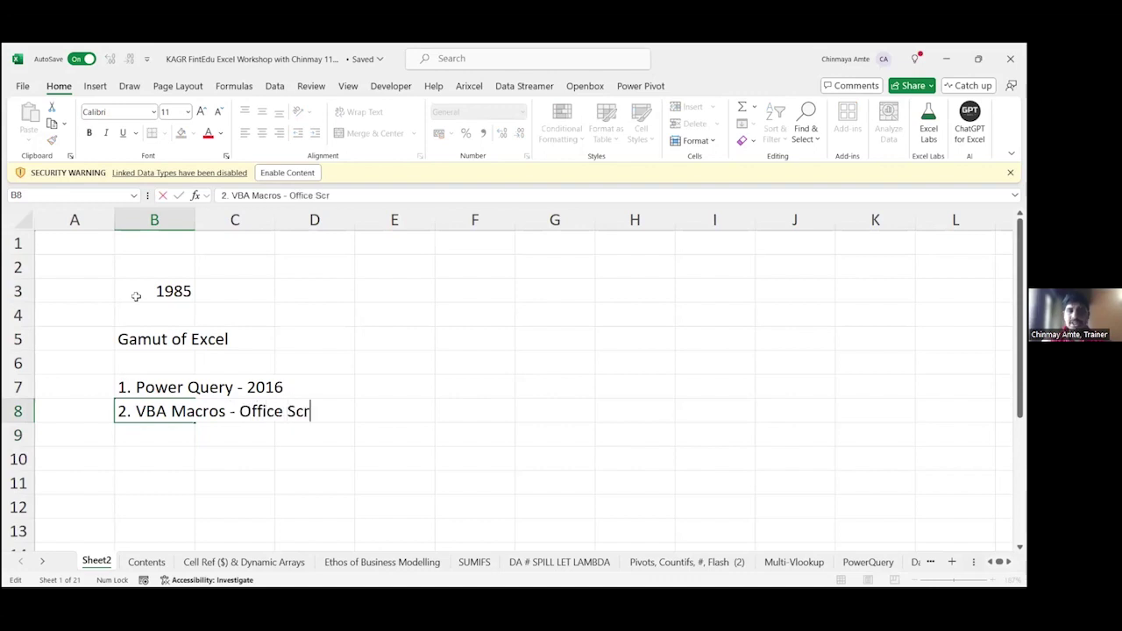
text(ipts)
key(Return)
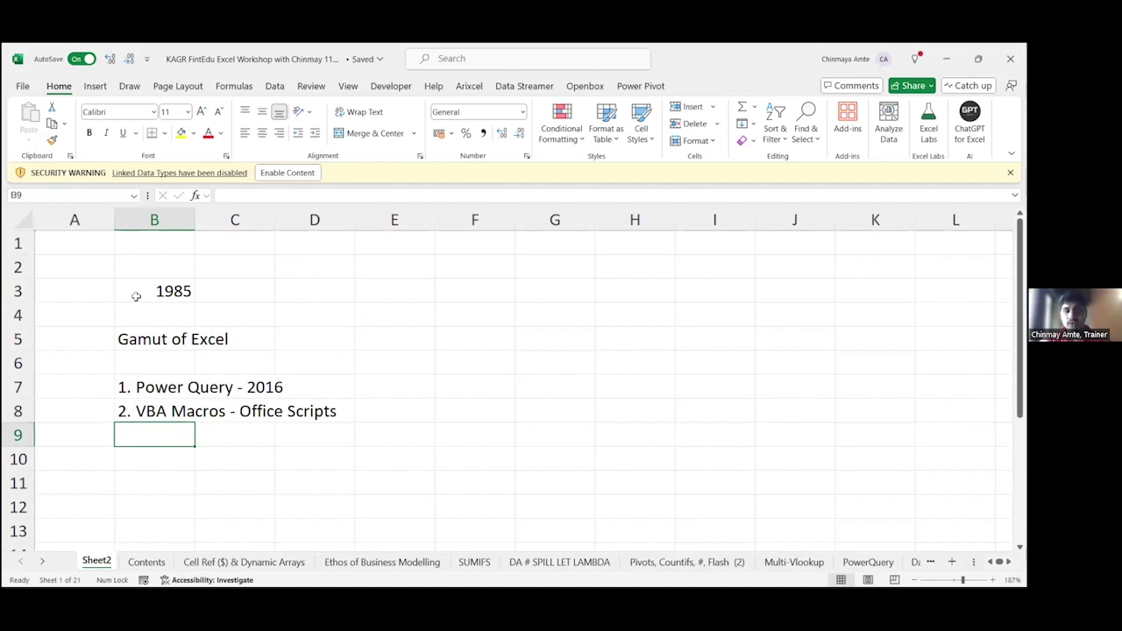
key(Up)
key(F2)
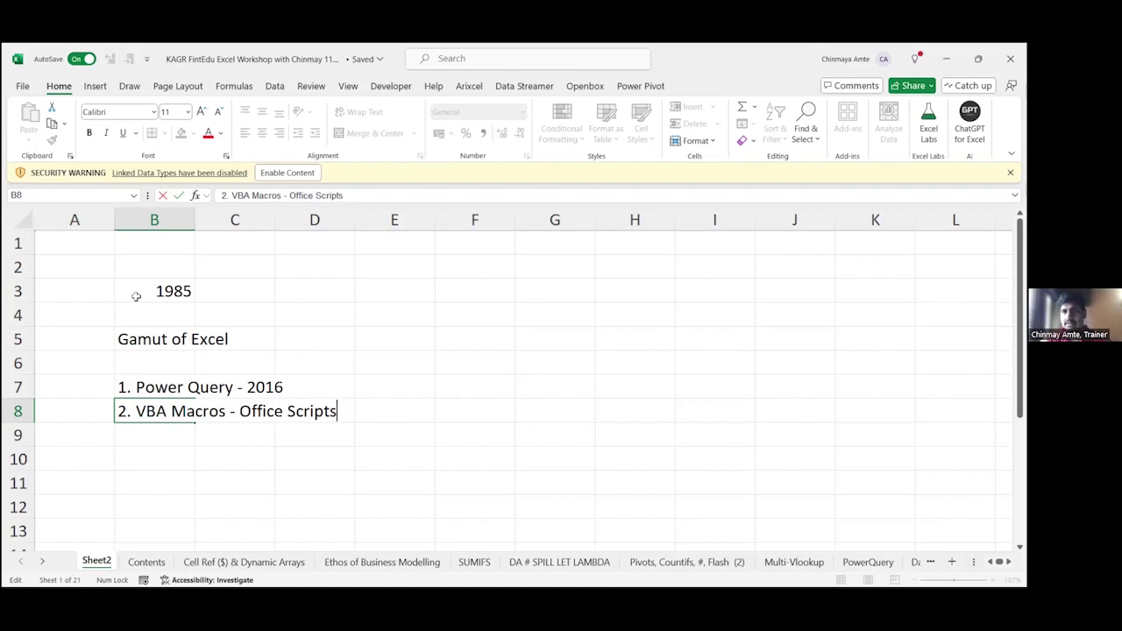
key(Escape)
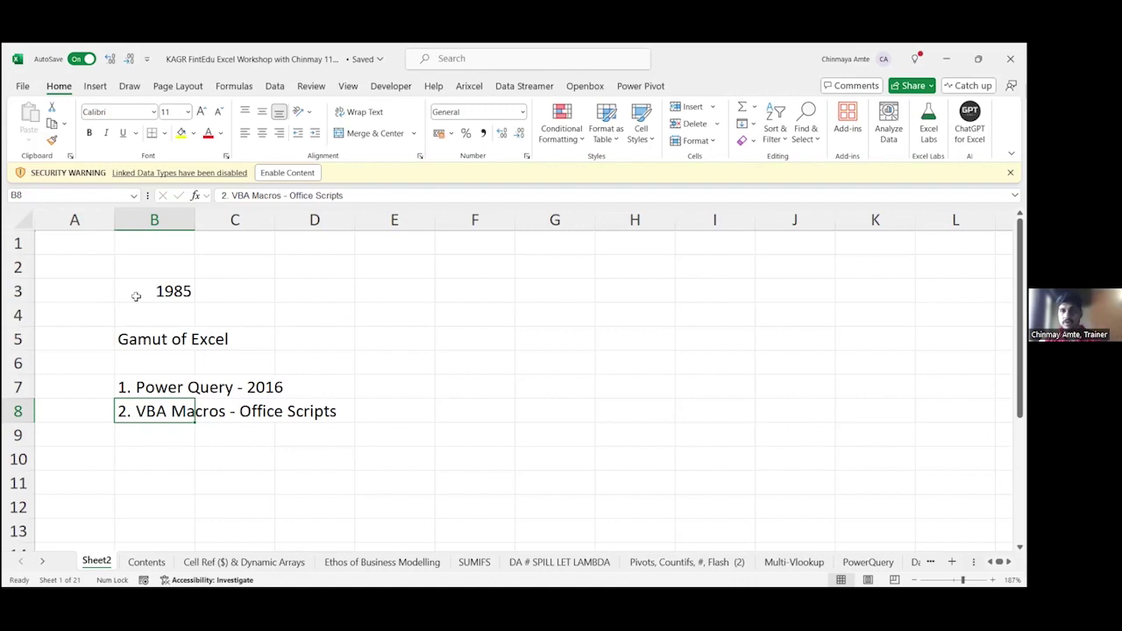
key(Down)
Step: Enter '3. Dynamic Arrays - Filter, Lambda, Let' in B9
text(3.)
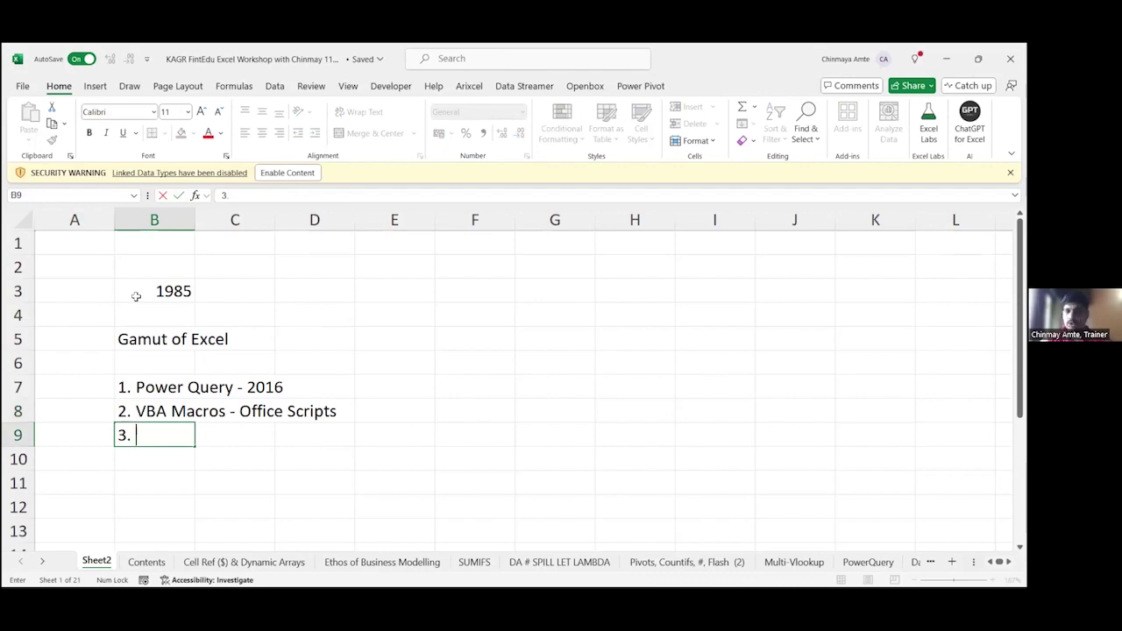
text(Dy)
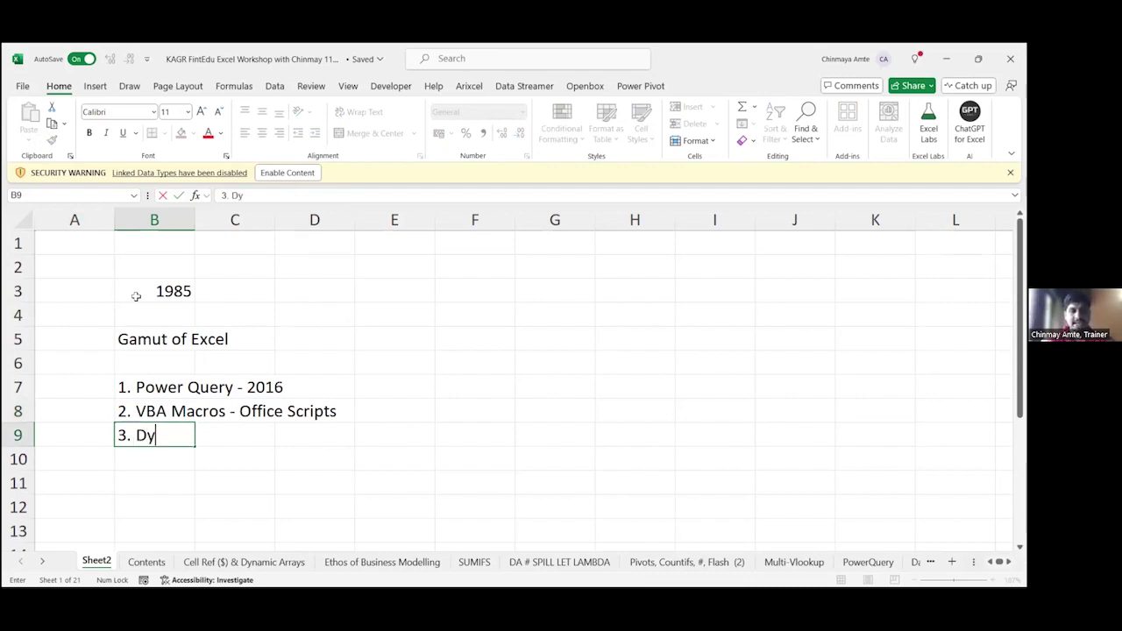
text(namia)
key(BackSpace)
text(c )
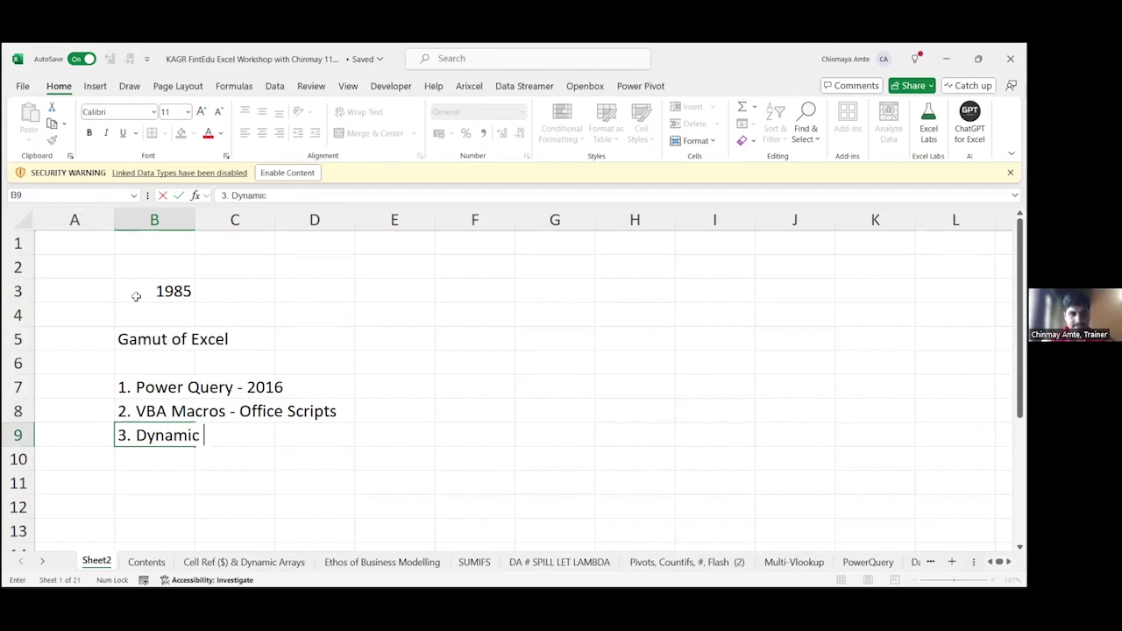
text(Arrays - )
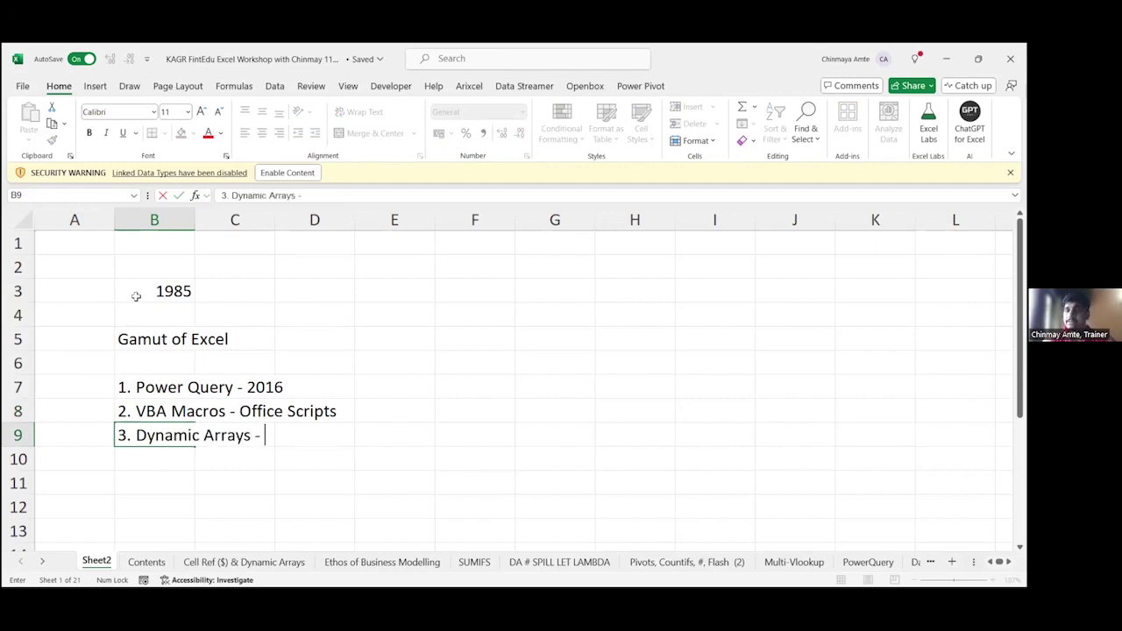
text(Filter)
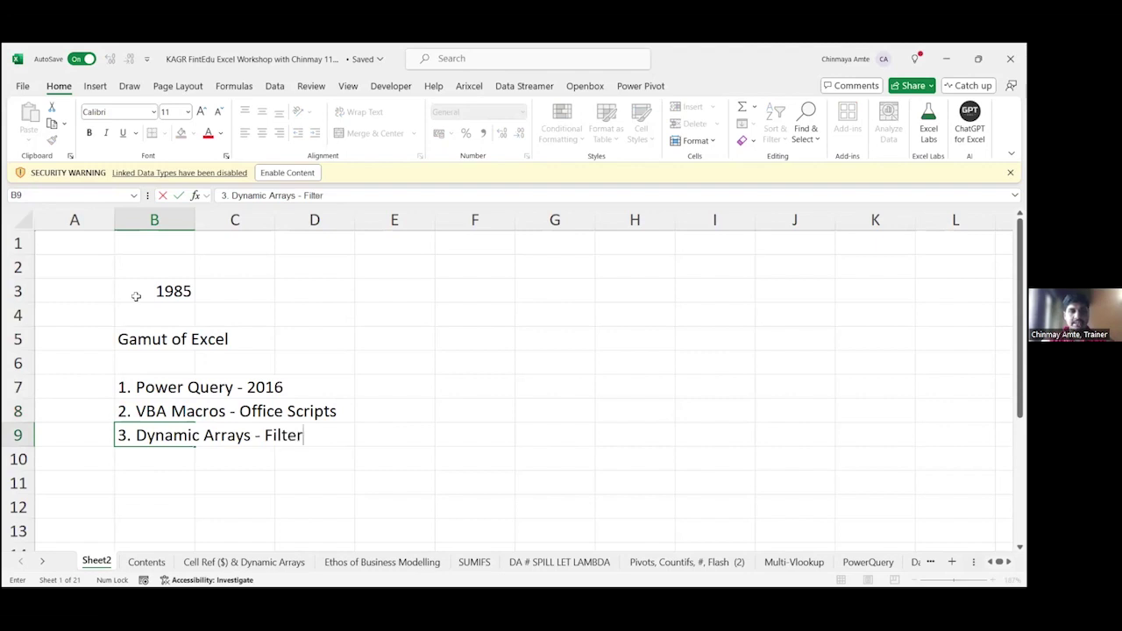
text(, Lambda)
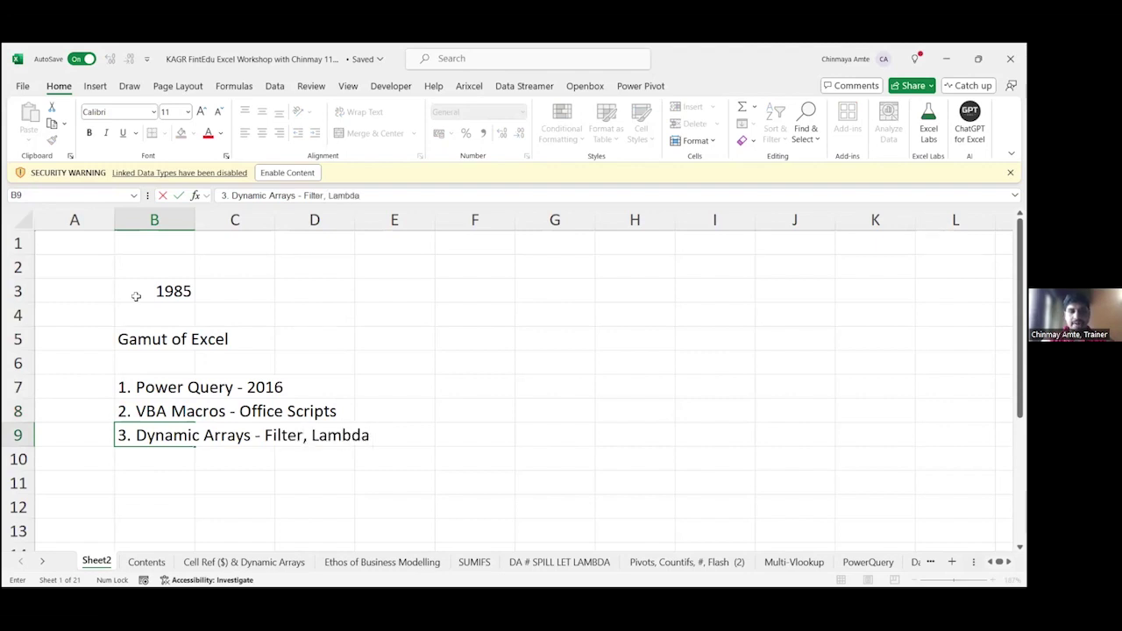
text(, Let)
key(Return)
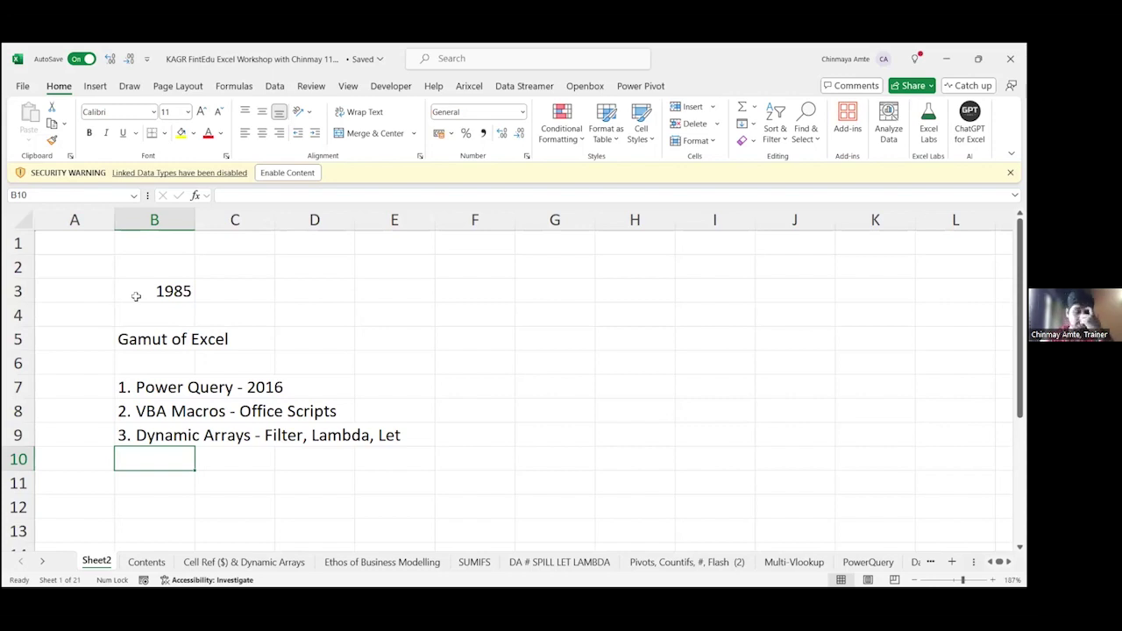
Step: Enter '4. Adv - Excel Formulas' in B10, fixing the typos along the way
text(4.)
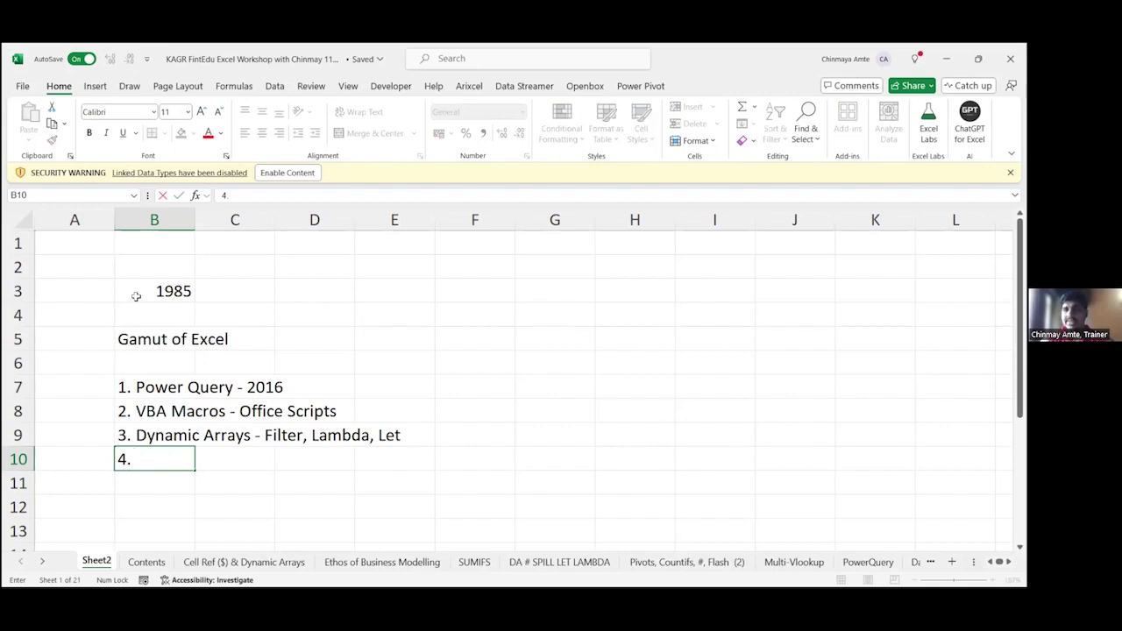
key(Return)
key(Up)
key(F2)
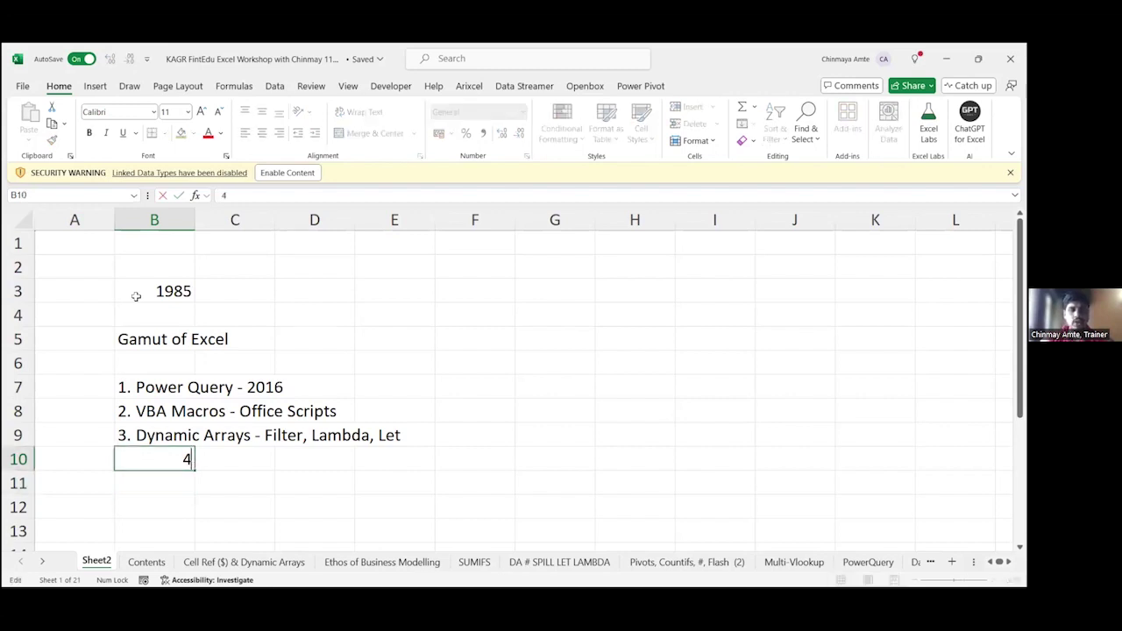
text(. Adv)
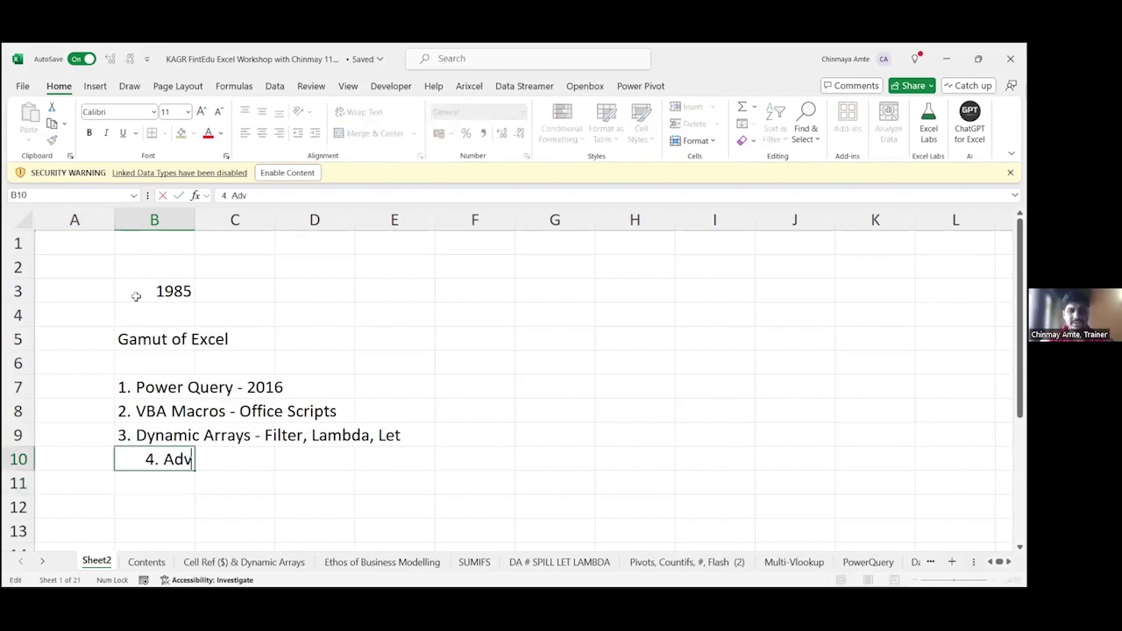
text( - Excel Fr)
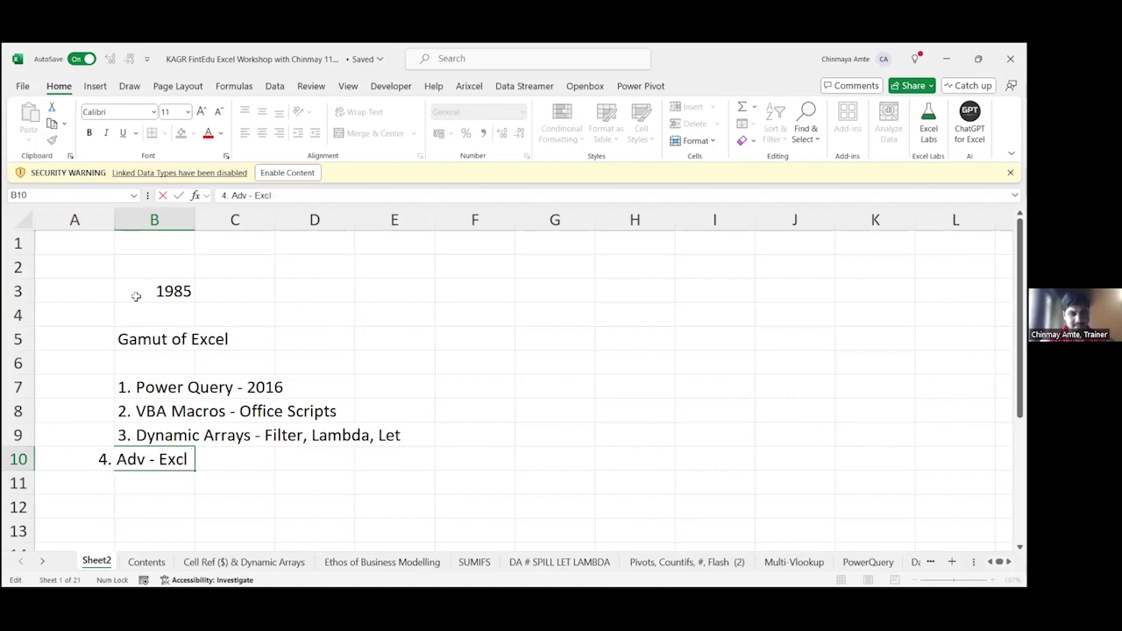
key(BackSpace)
text(ormal)
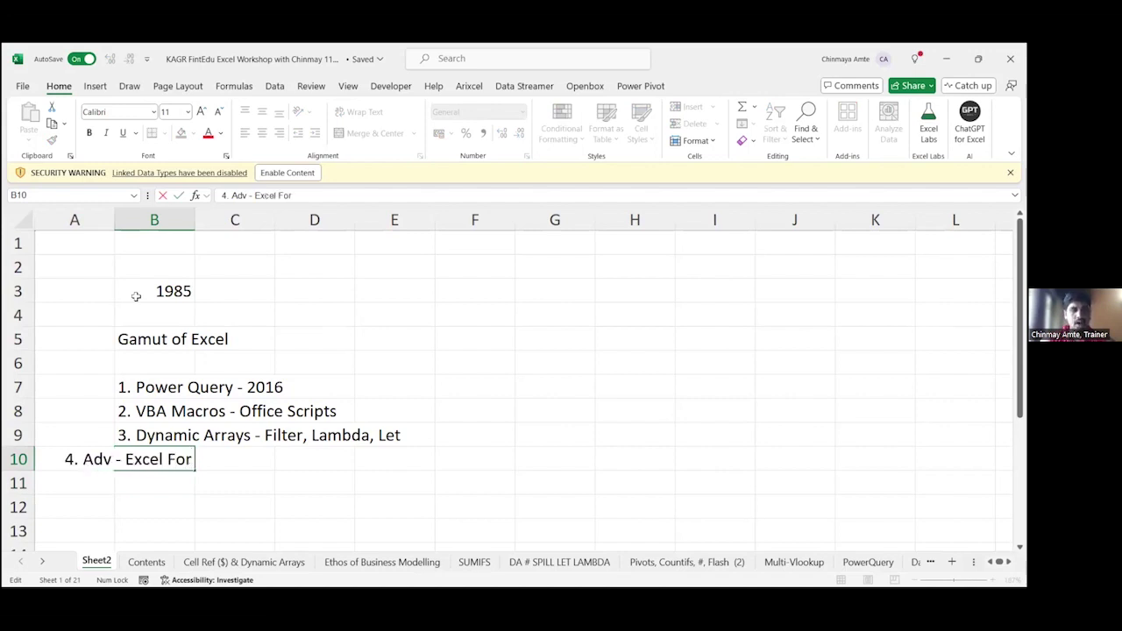
key(alt+Return)
key(BackSpace)
key(BackSpace)
key(BackSpace)
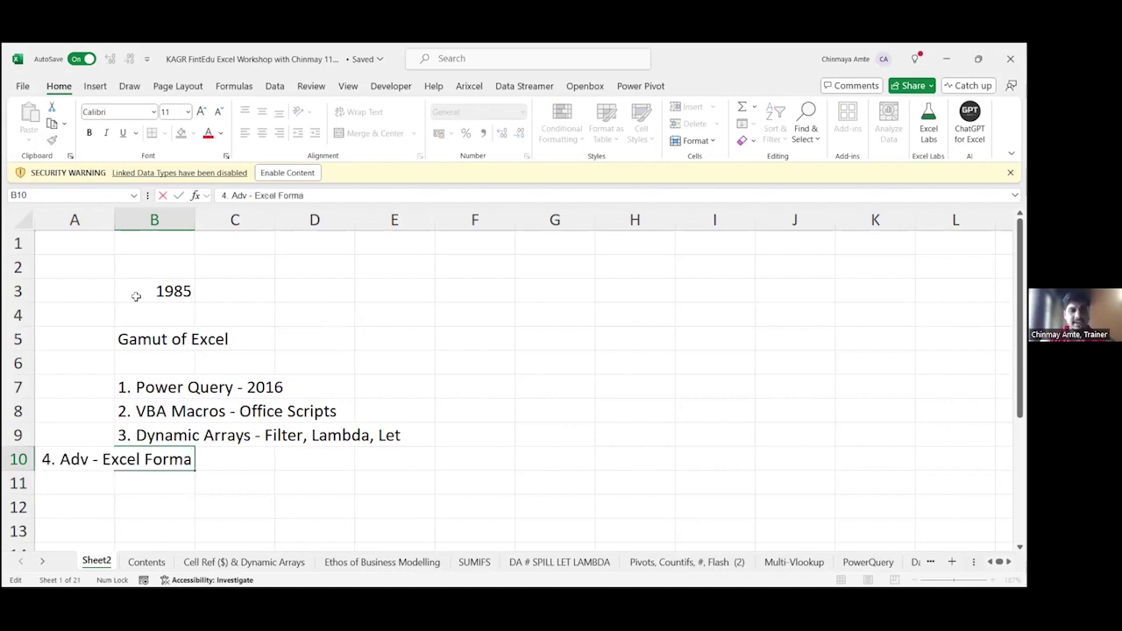
text(ulas)
key(Return)
key(Up)
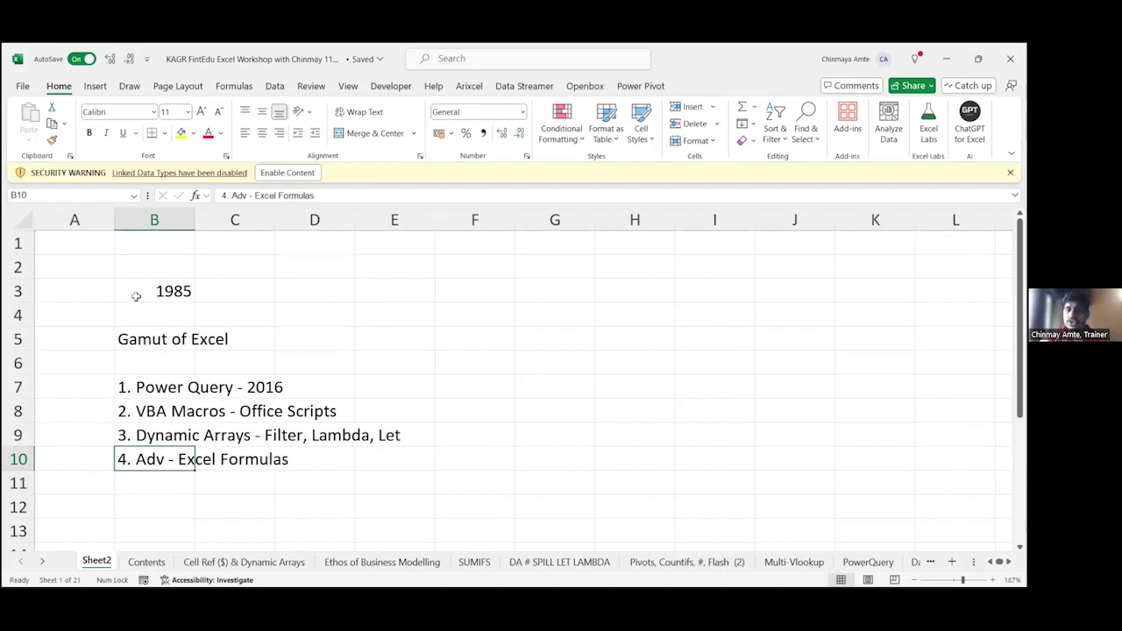
key(Return)
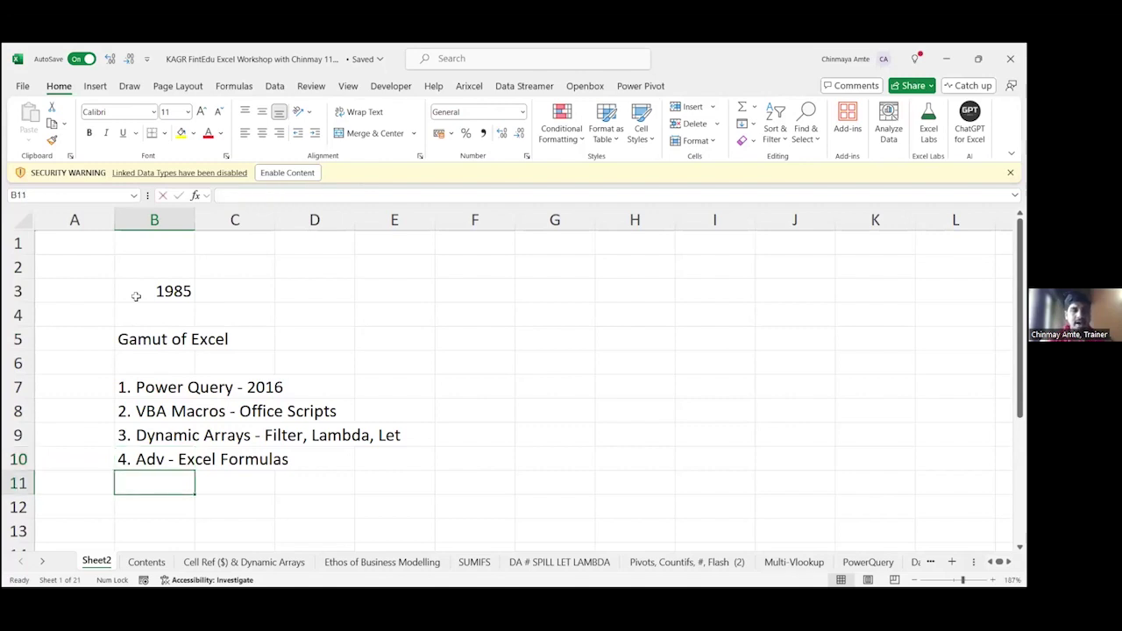
Step: Add '5. Basic - Lookup, pivot' in B11 and '6. AI in Excel' in B12
text(5. )
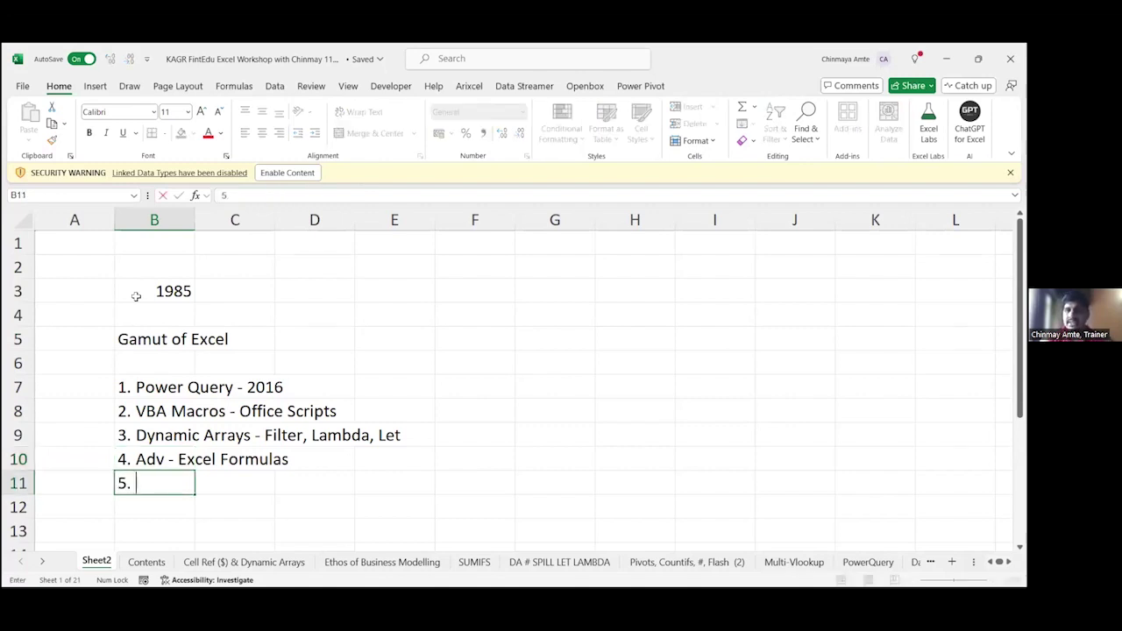
text(Basic - )
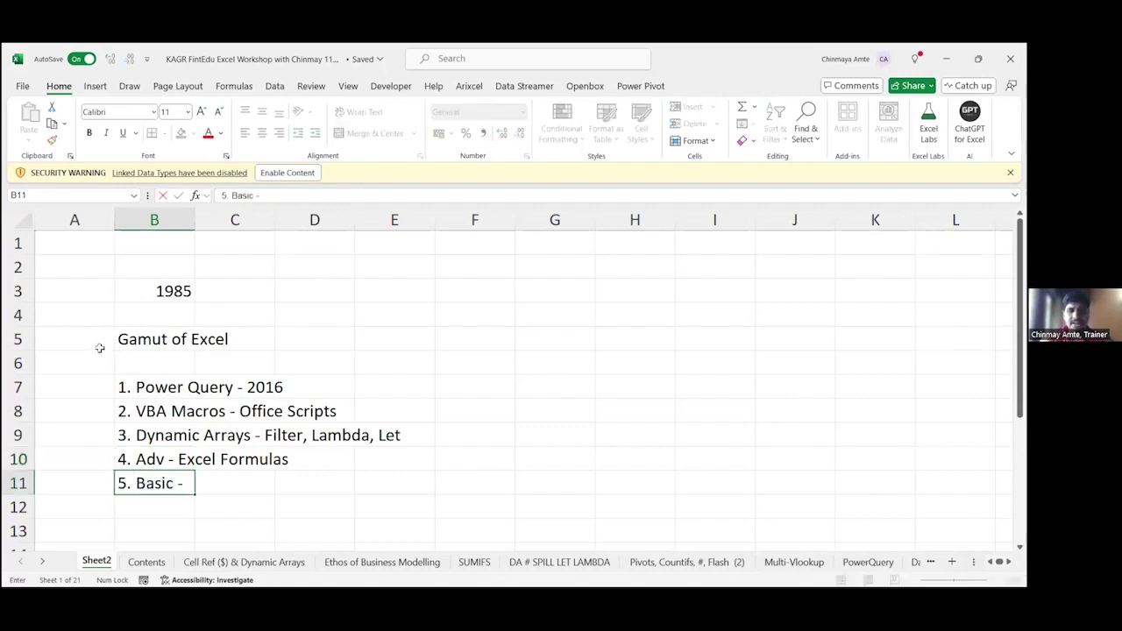
text(Loo)
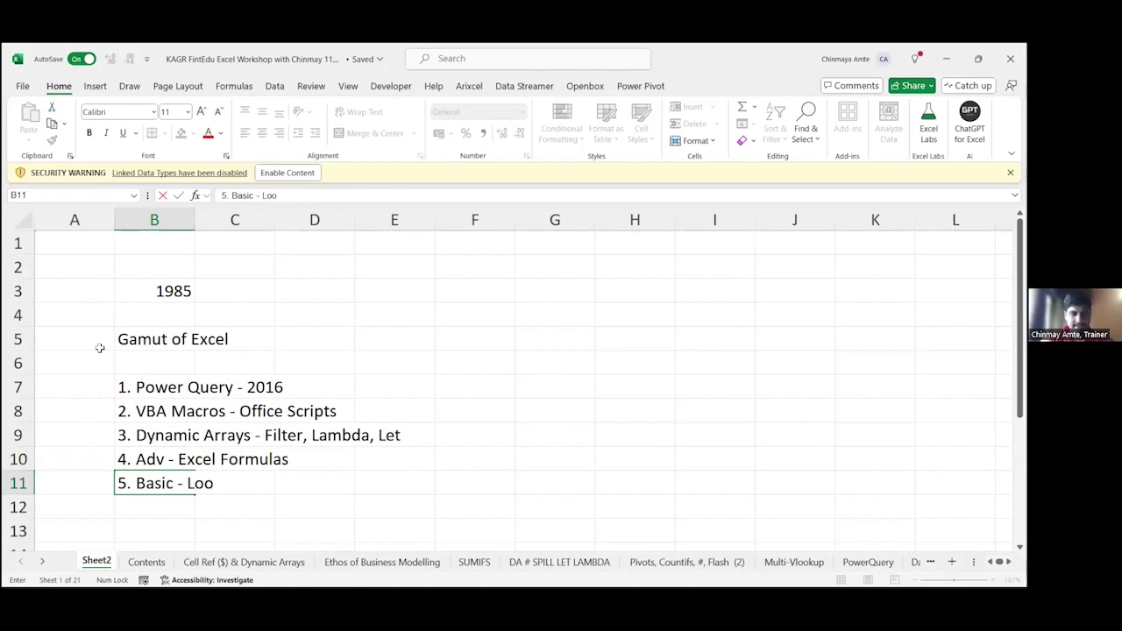
text(kup, pivot)
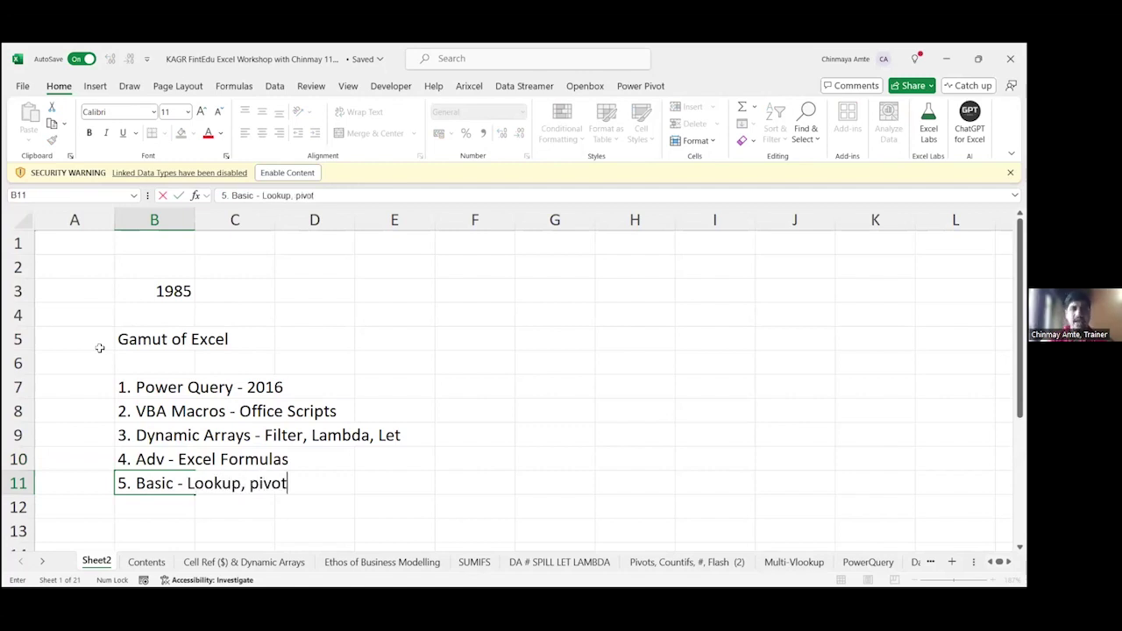
key(Return)
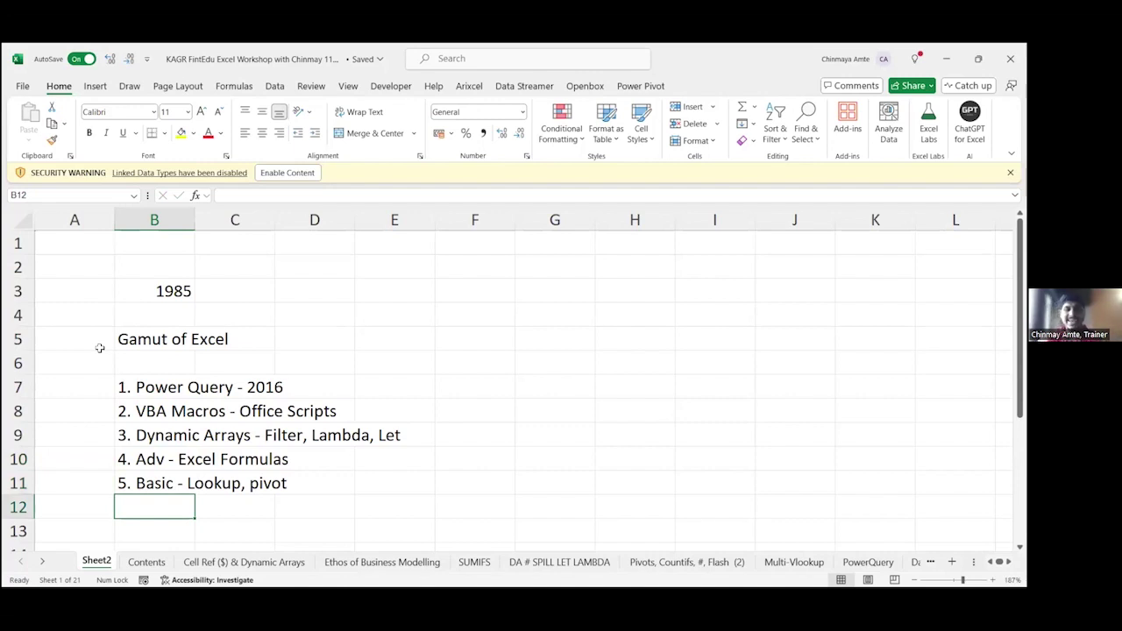
text(6. AI E)
key(BackSpace)
text(i)
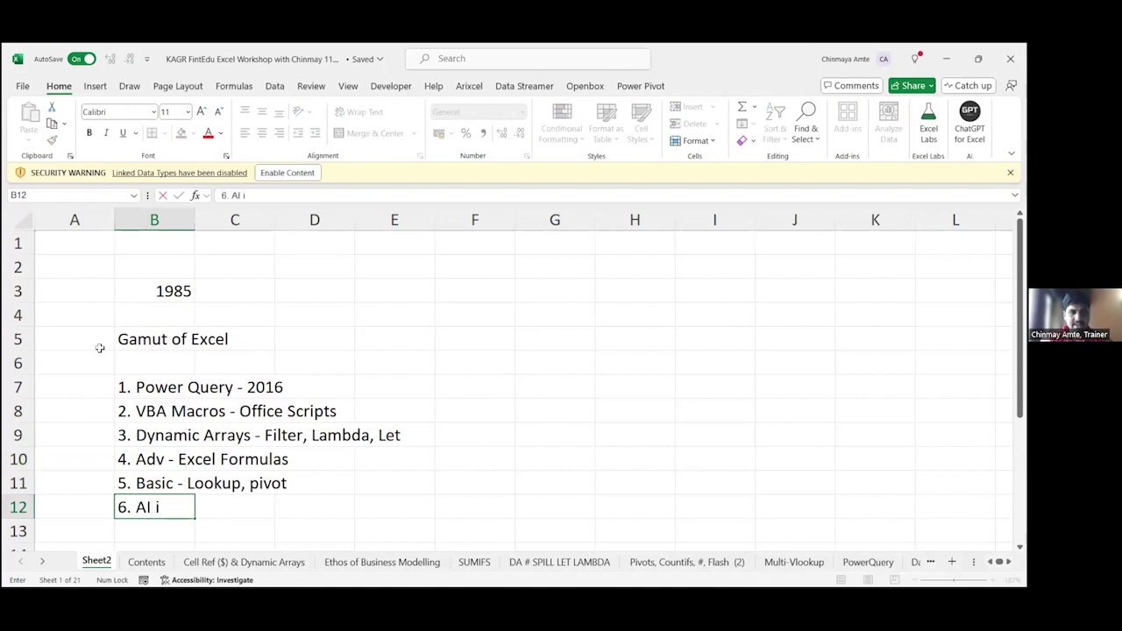
text(n Excel)
key(Return)
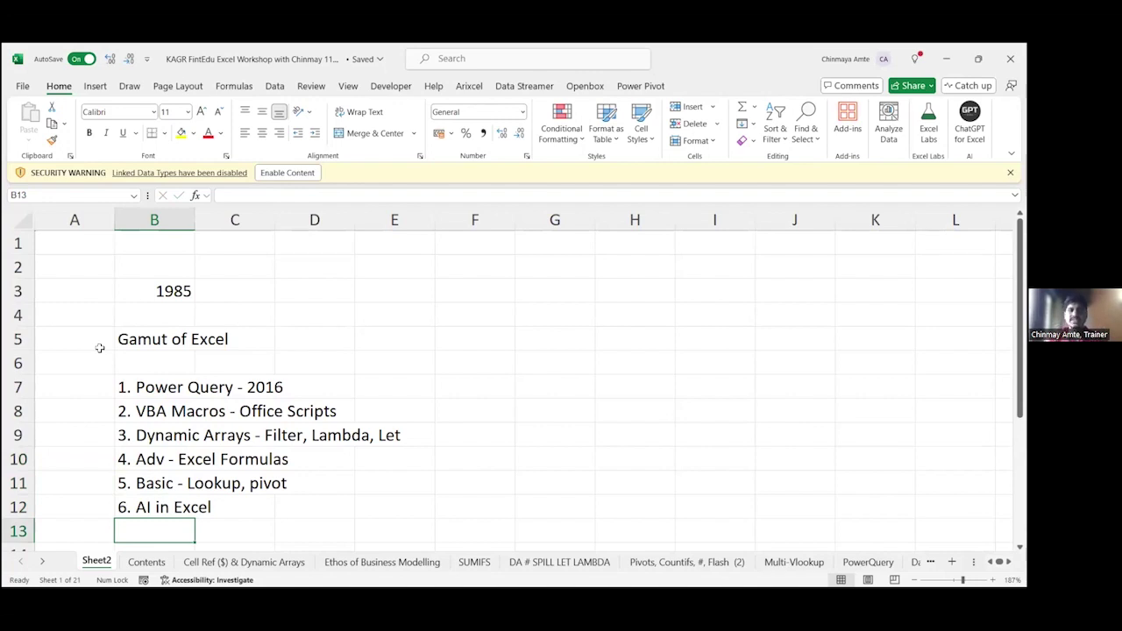
key(Up)
key(Up)
key(Up)
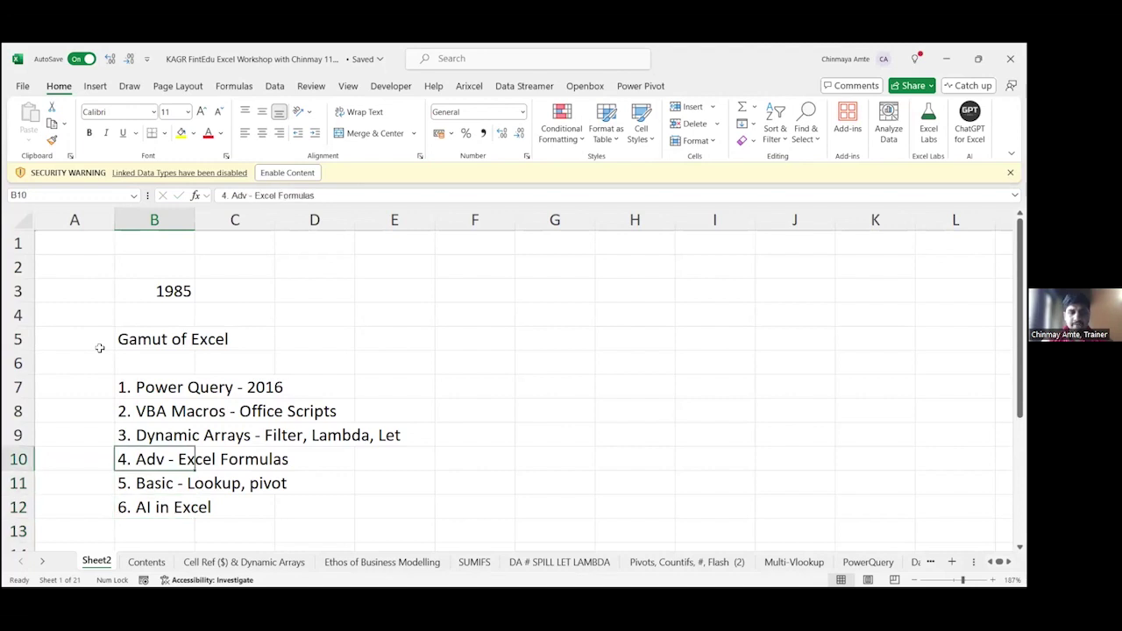
Step: Append ' - Index Match, offset' to item 4 in B10
key(F2)
text(-)
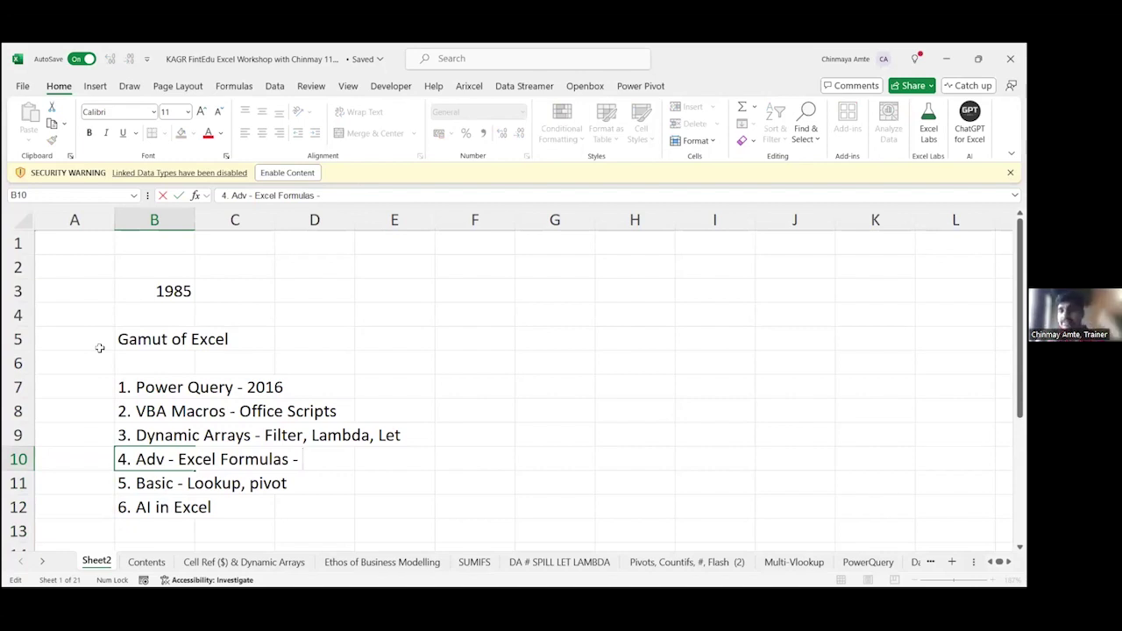
text(Index )
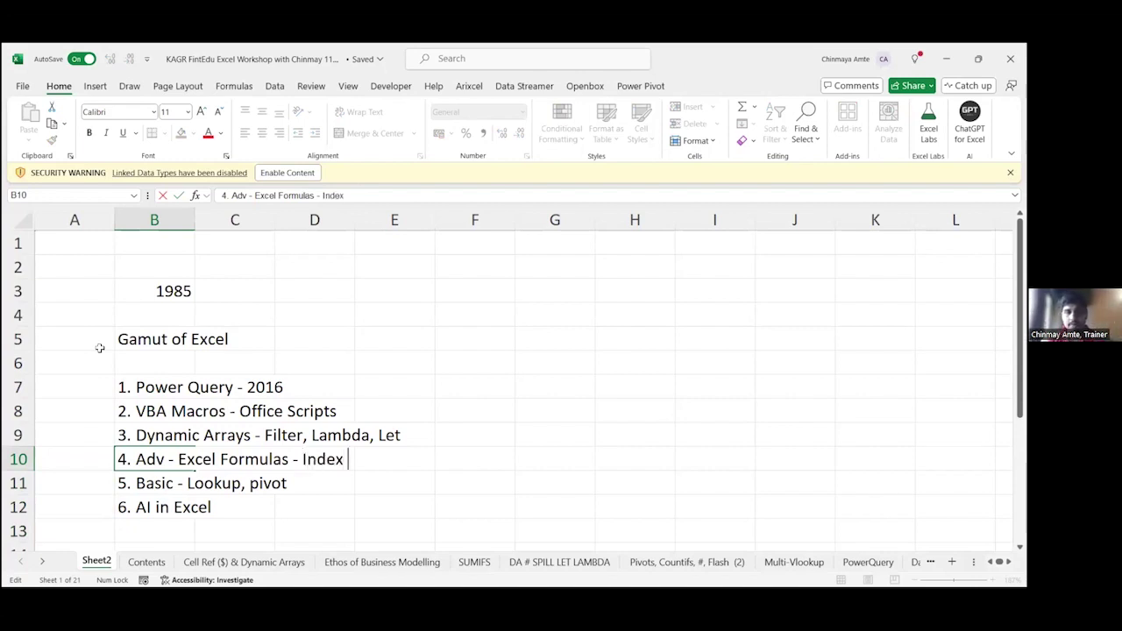
text(Match,)
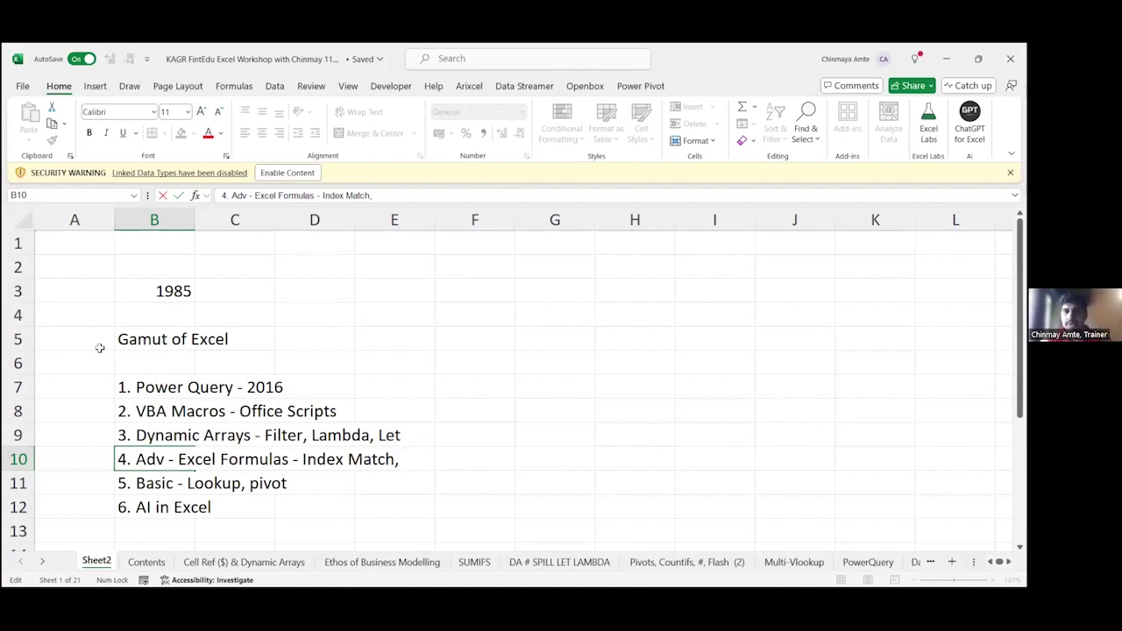
text(offset)
key(Return)
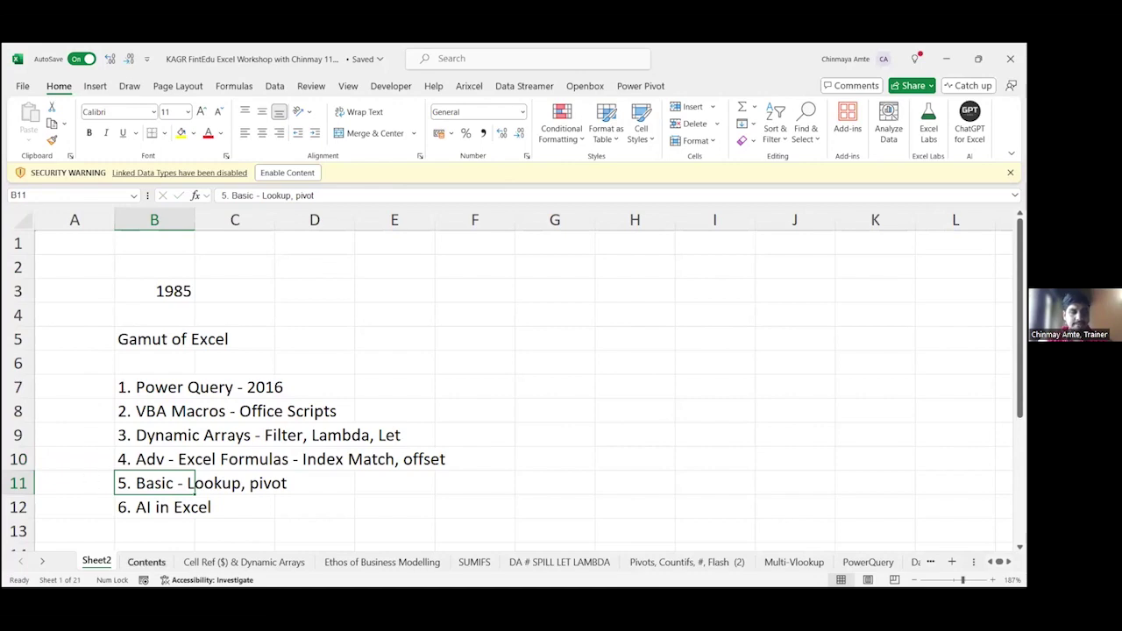
Step: Go to the Contents sheet to view its ten-topic table of contents
click(147, 562)
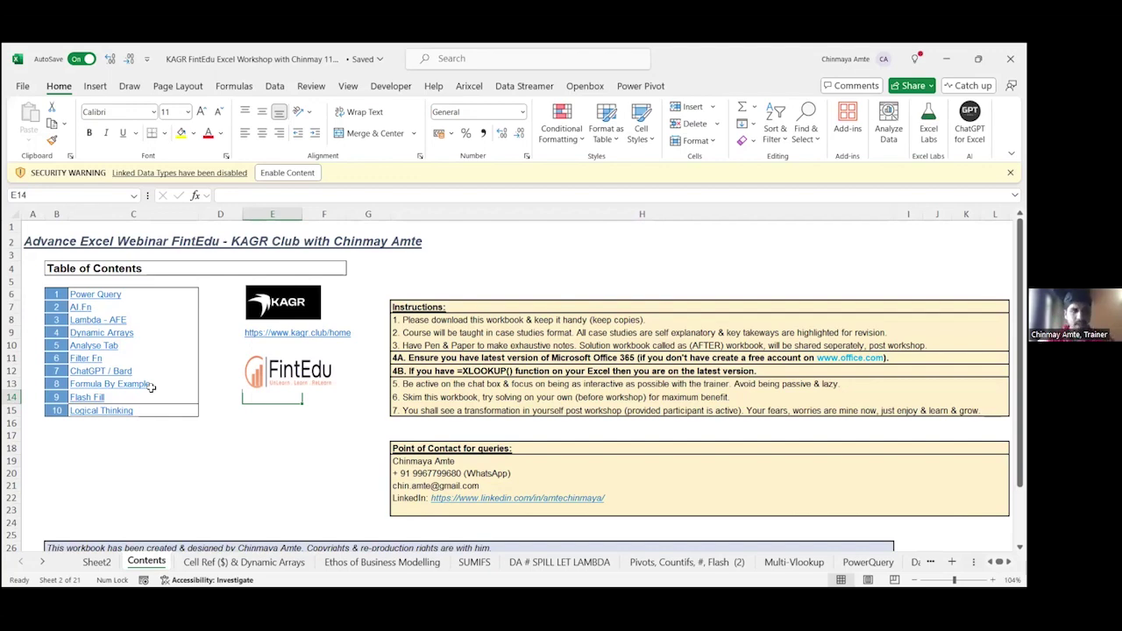
Step: Switch to the 'Cell Ref ($) & Dynamic Arrays' sheet and select D21
click(243, 562)
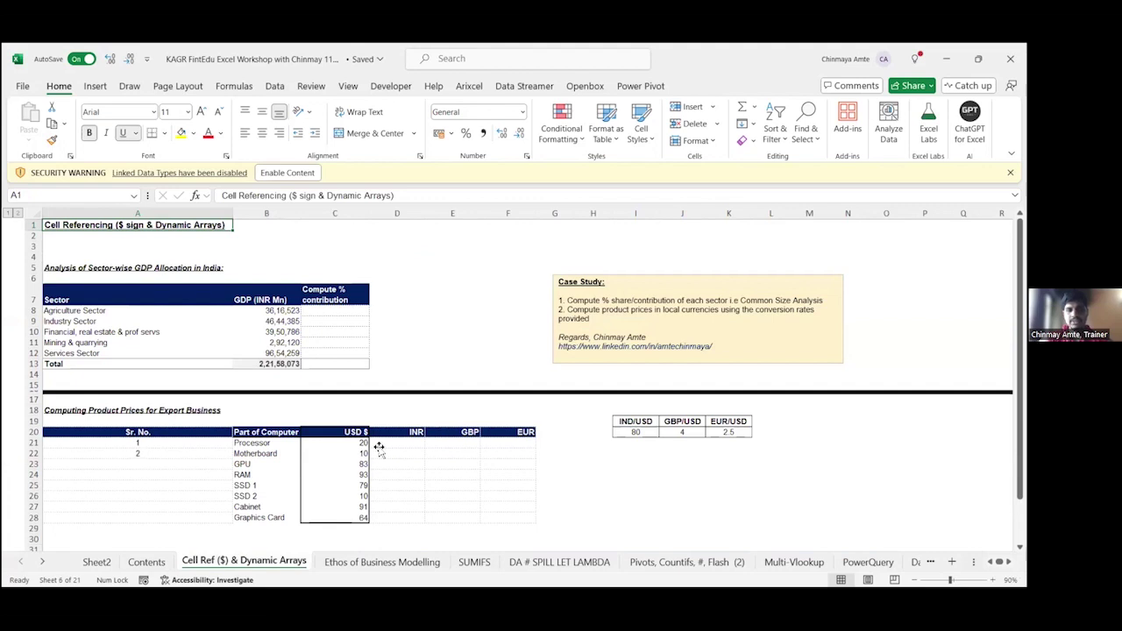
click(379, 447)
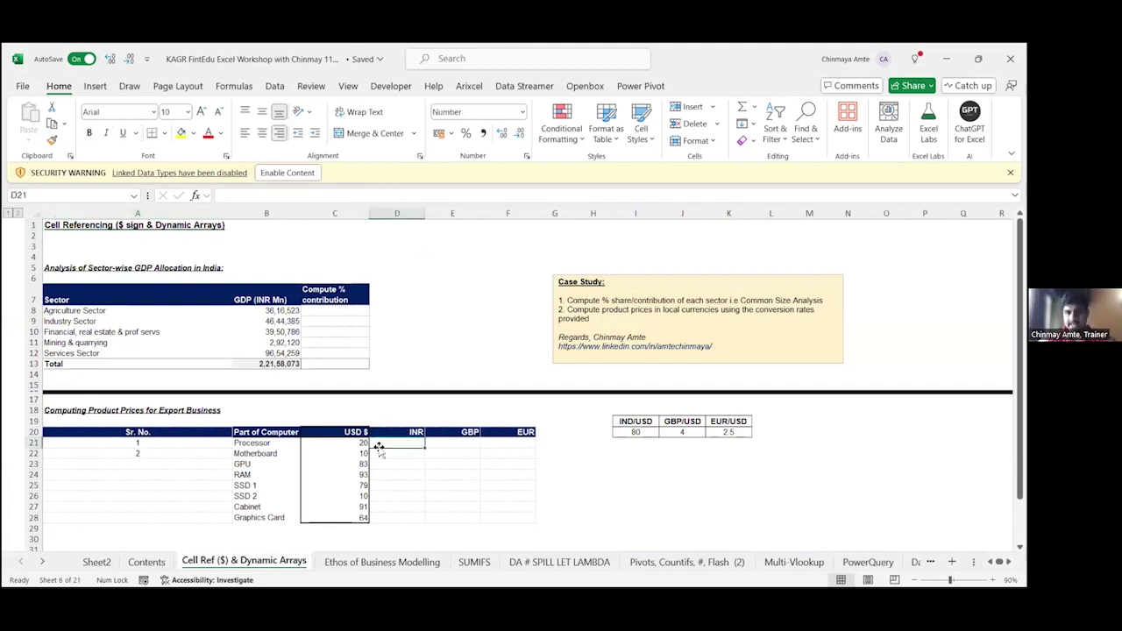
scroll(378, 447, down, 4)
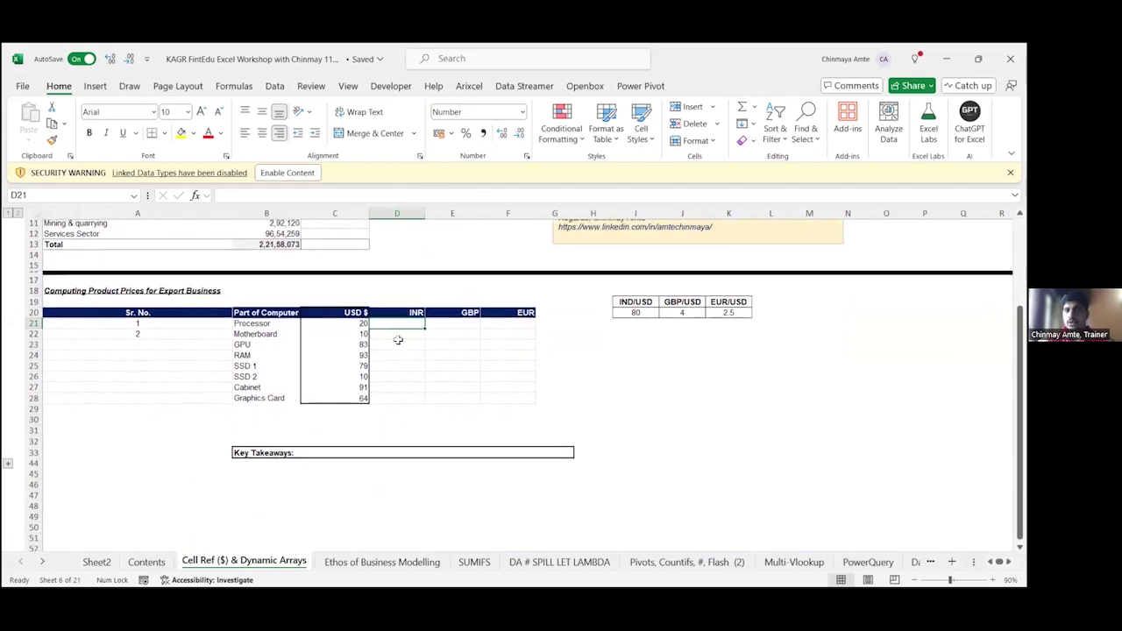
scroll(398, 340, up, 3)
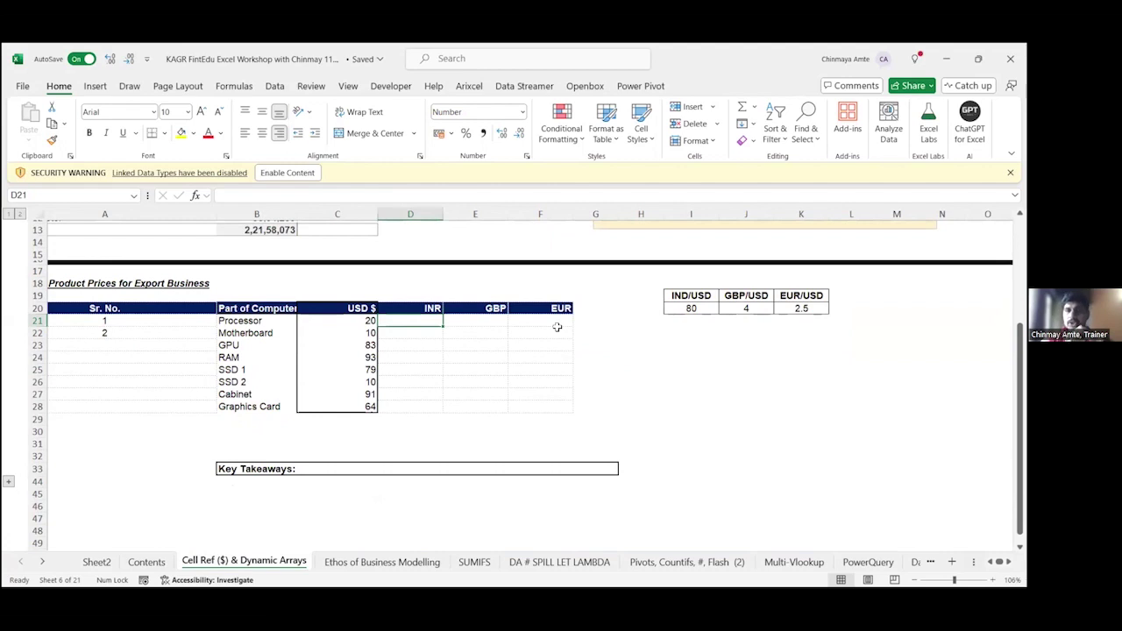
Step: Put a $ sign in D30 below the export prices table, then return to row 21
key(Down)
key(Down)
key(Down)
key(Down)
key(Down)
key(Down)
key(Down)
key(Down)
key(Down)
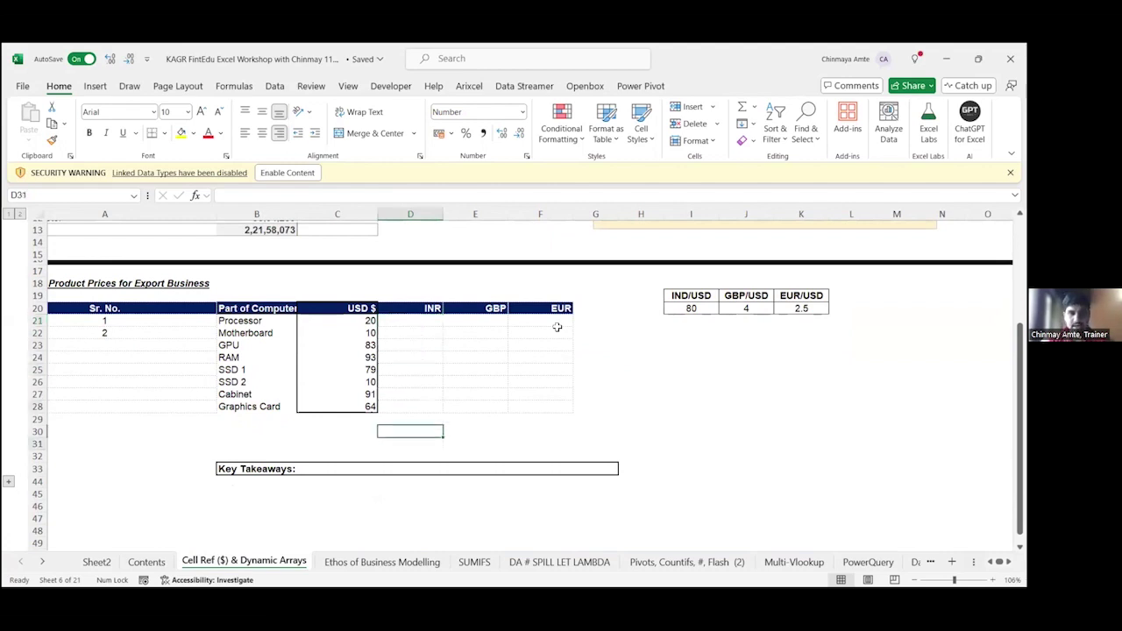
text($)
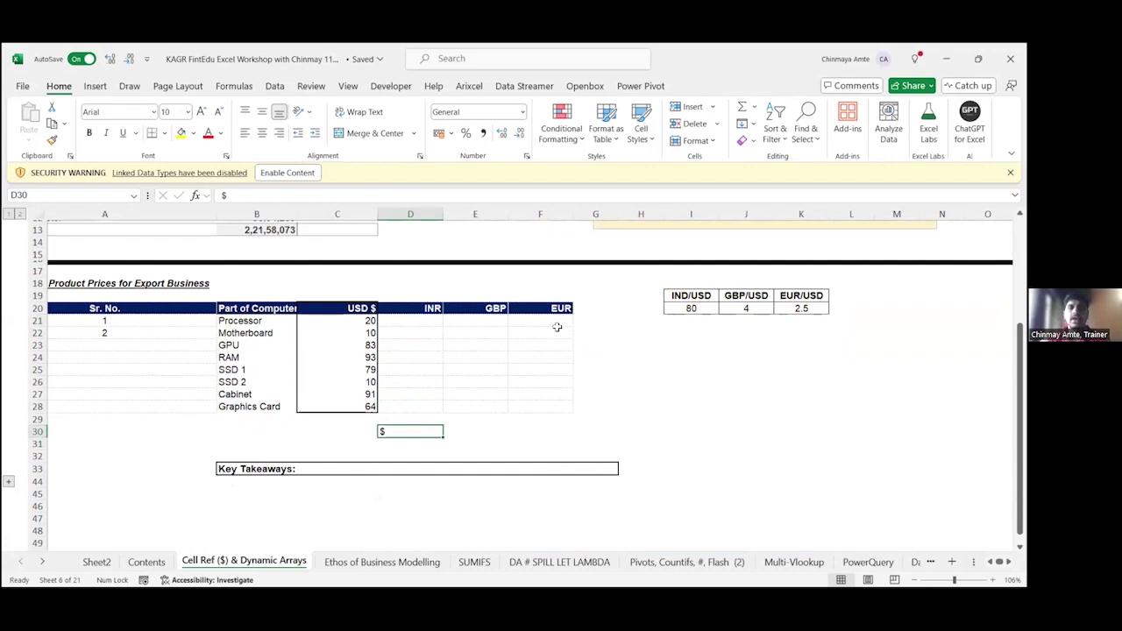
key(Up)
key(Up)
key(Up)
key(Up)
key(Up)
key(Up)
key(Up)
key(Up)
key(Up)
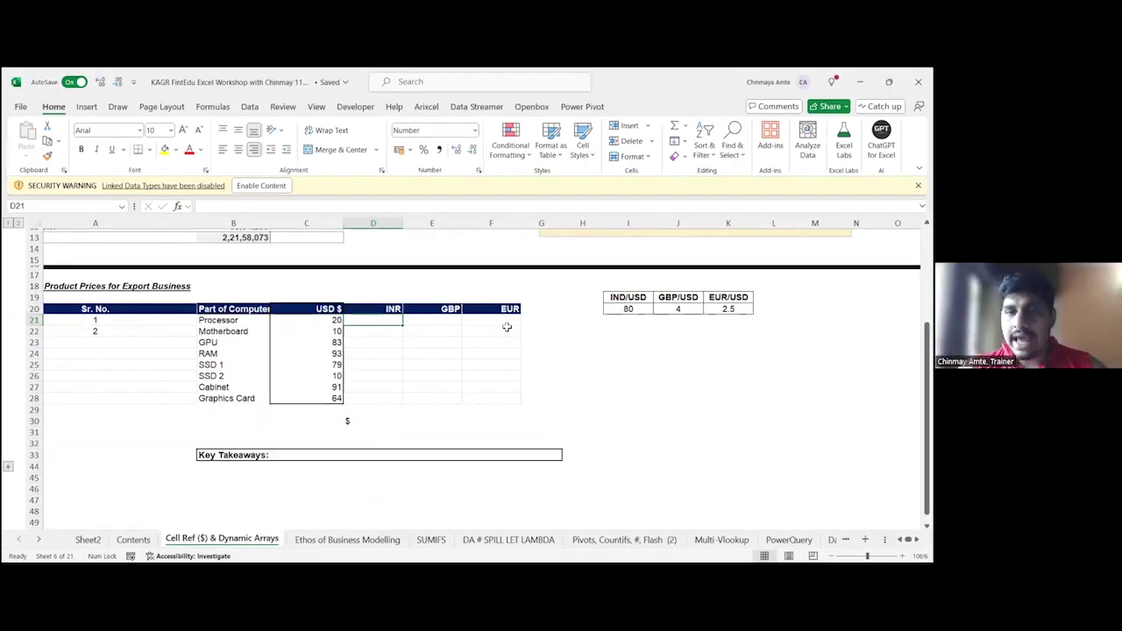
key(Right)
key(Right)
key(Right)
key(Right)
key(Right)
key(Right)
key(Right)
key(Right)
key(Right)
key(Right)
key(Right)
key(Right)
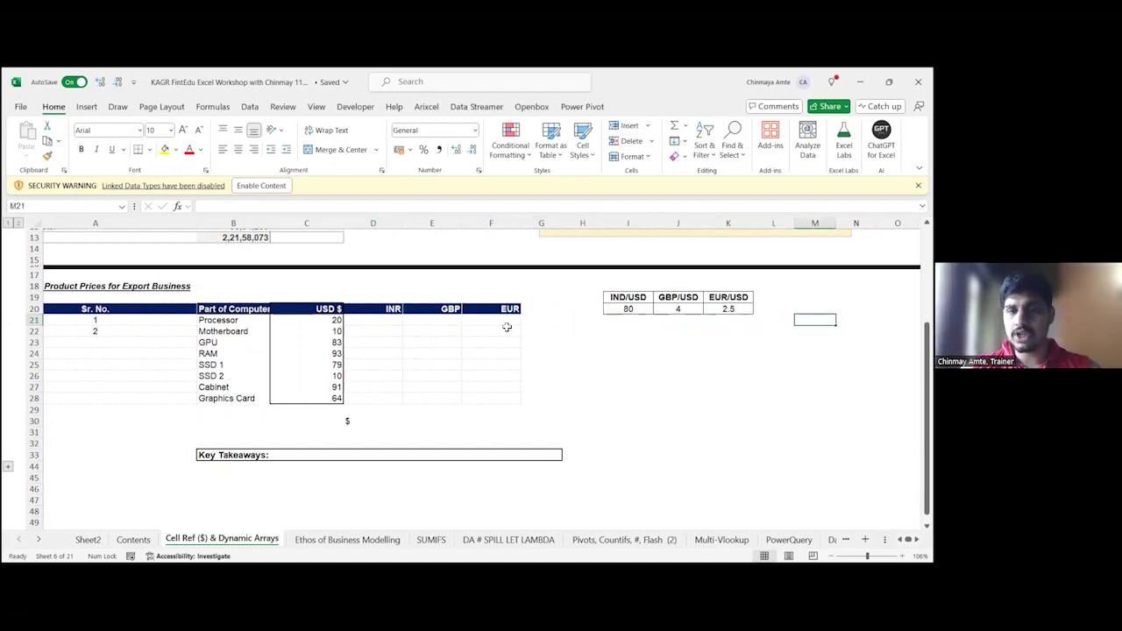
key(Right)
key(Left)
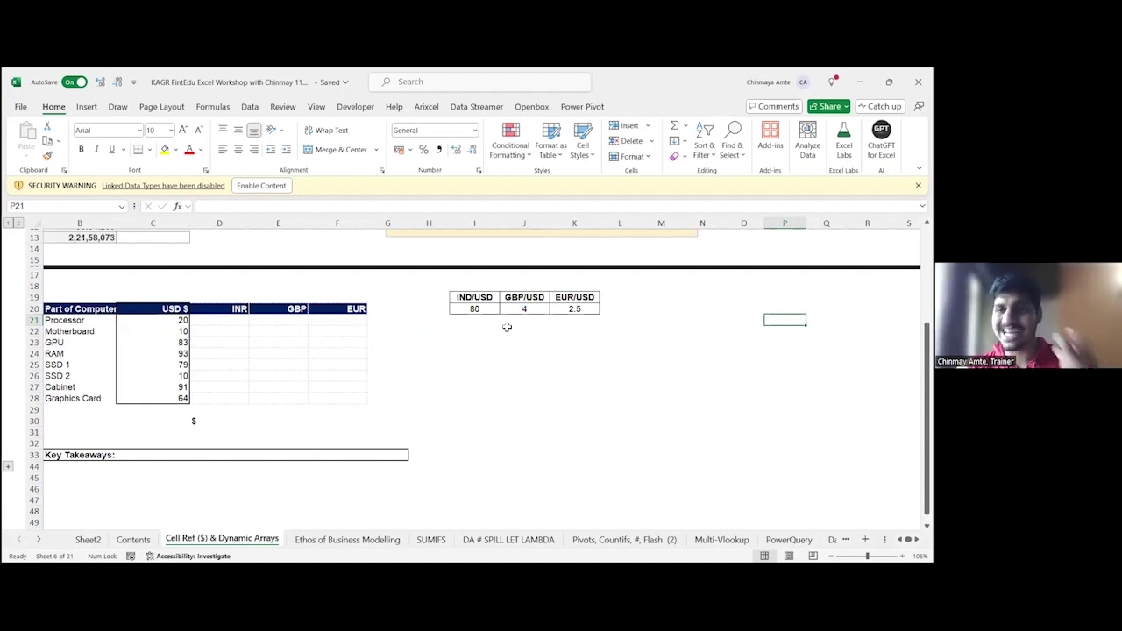
key(Left)
key(Left)
key(Left)
key(Left)
key(Left)
key(Left)
key(Left)
key(Left)
key(Left)
key(Left)
key(Left)
key(Left)
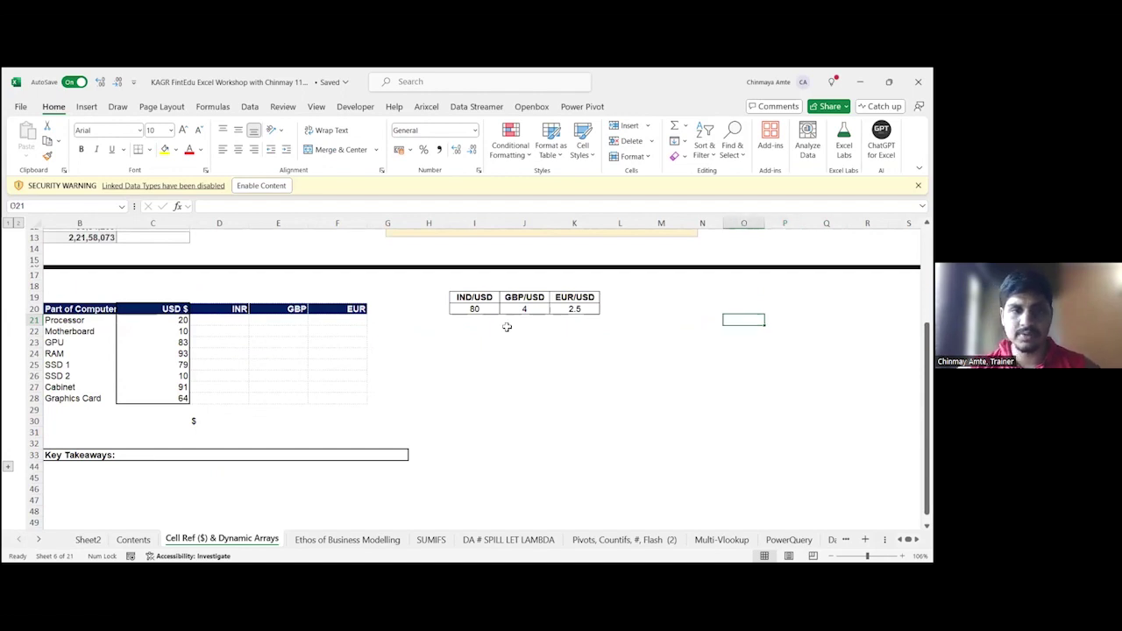
key(Right)
key(Right)
key(Right)
key(Right)
key(Right)
key(Right)
key(Right)
key(Right)
key(Right)
key(Right)
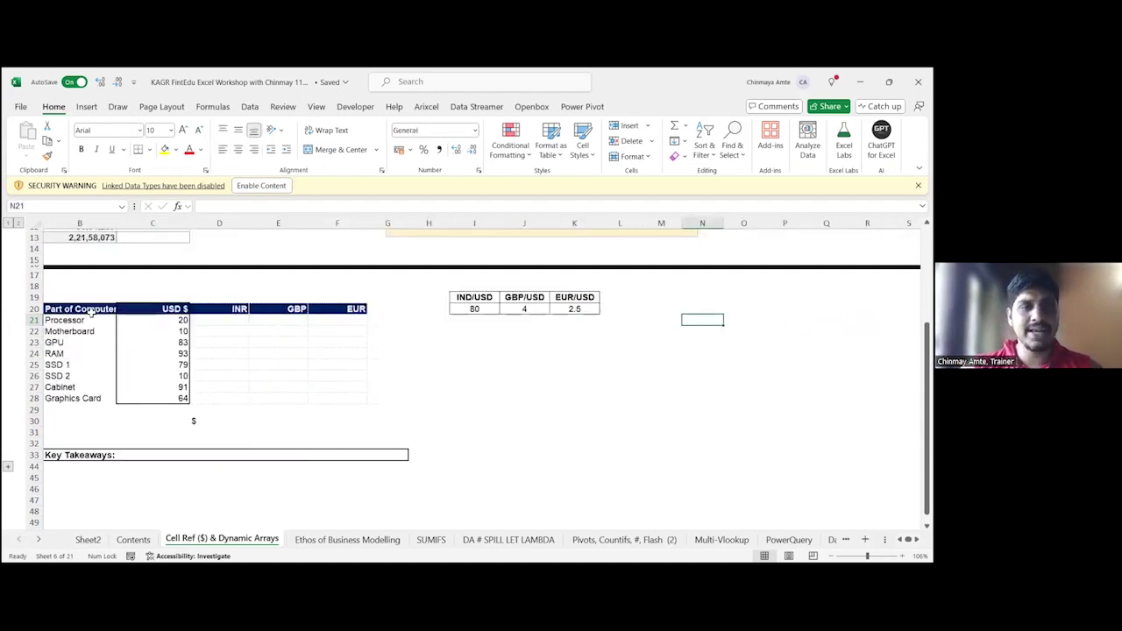
drag(75, 309, 77, 401)
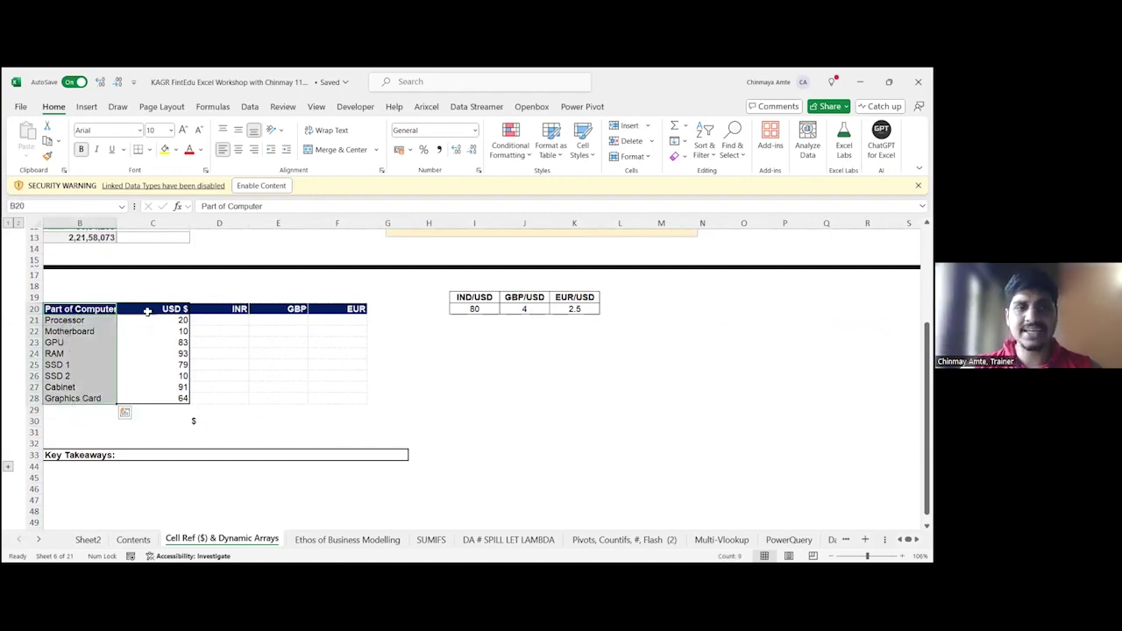
drag(147, 309, 160, 400)
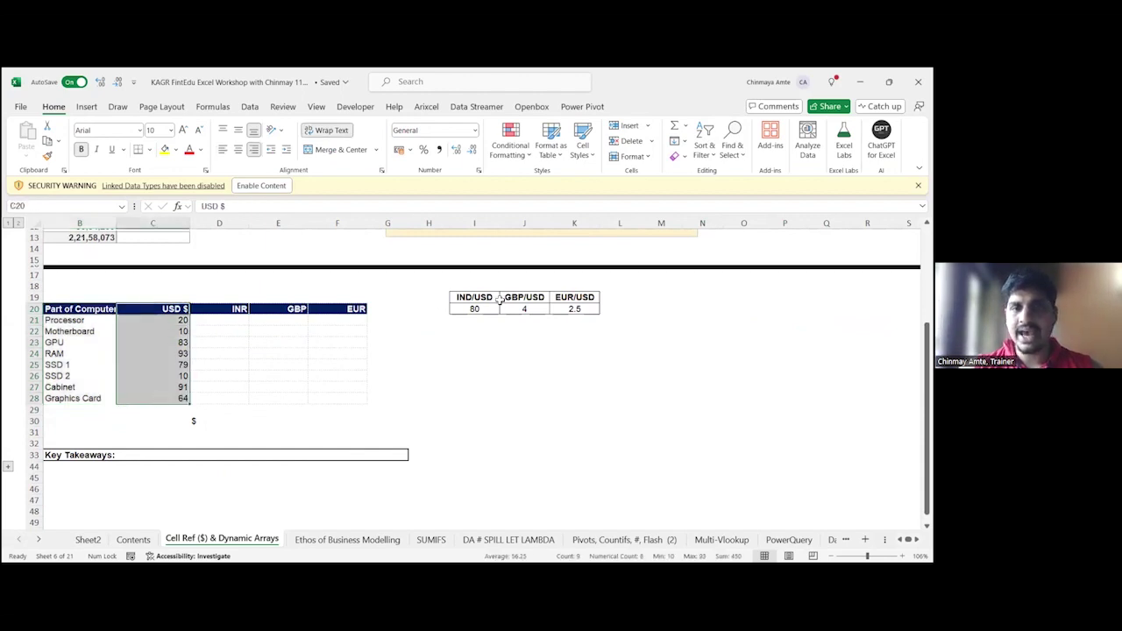
drag(474, 298, 578, 309)
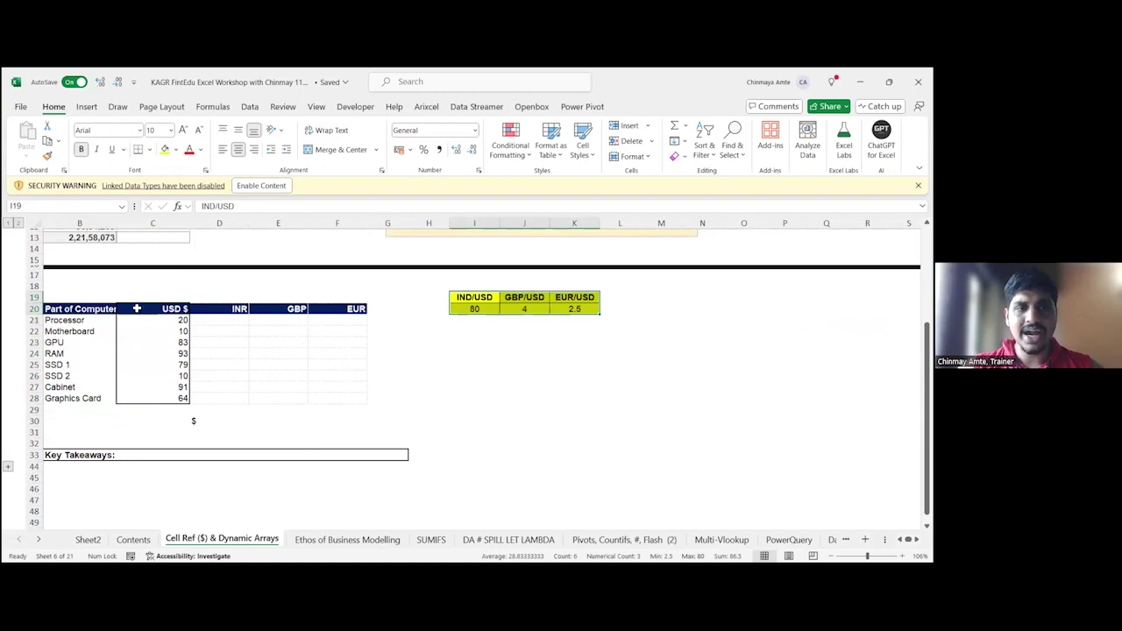
drag(138, 309, 147, 399)
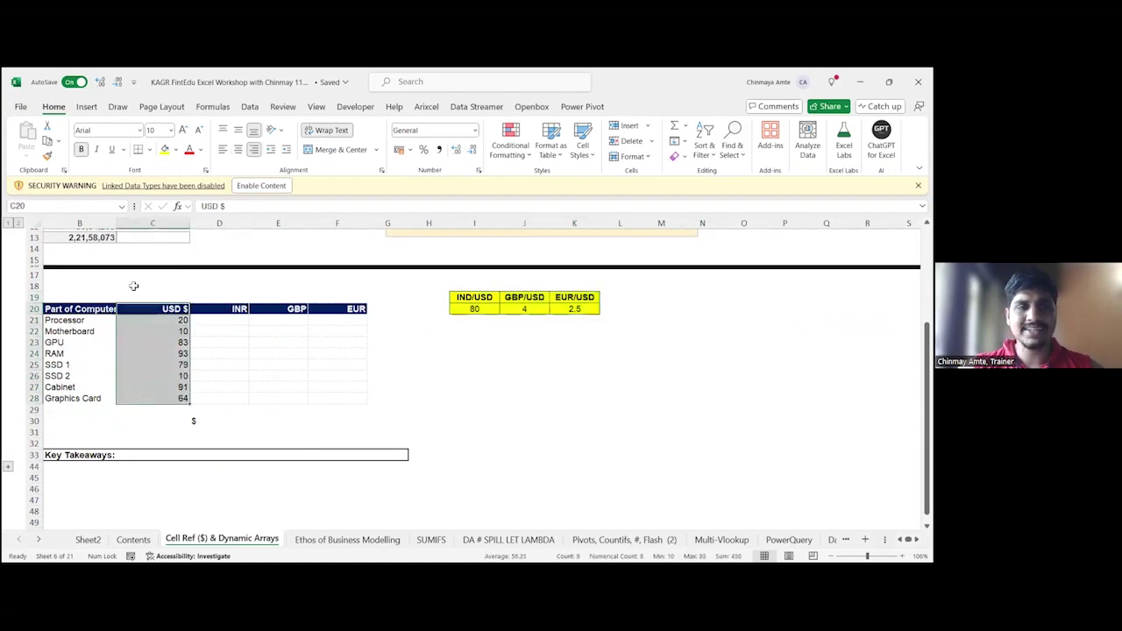
click(164, 149)
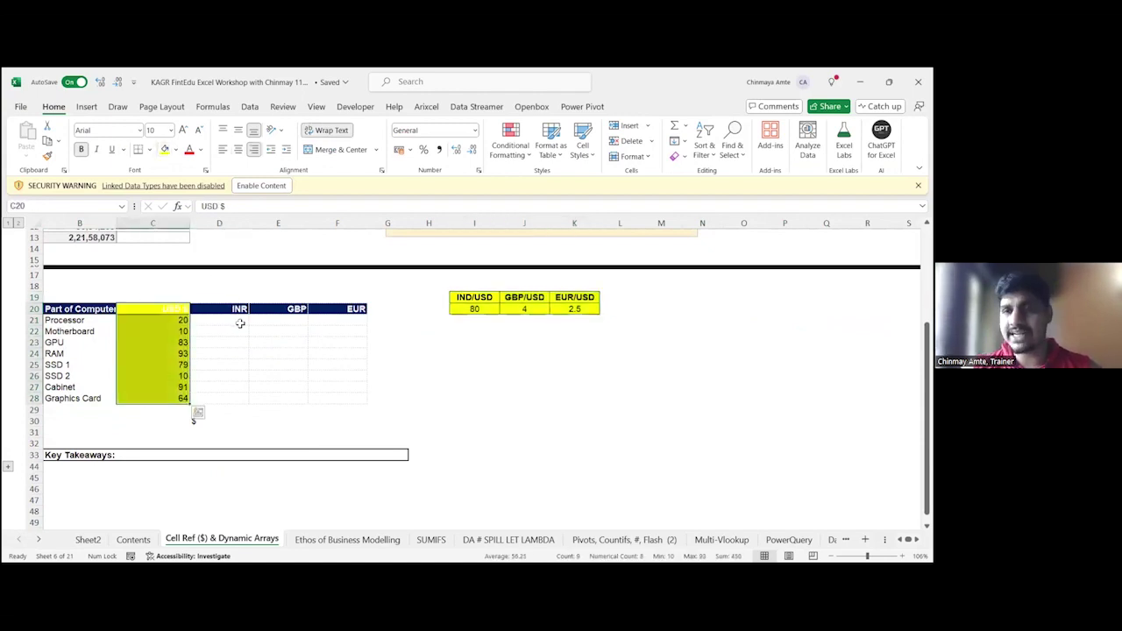
key(ctrl+z)
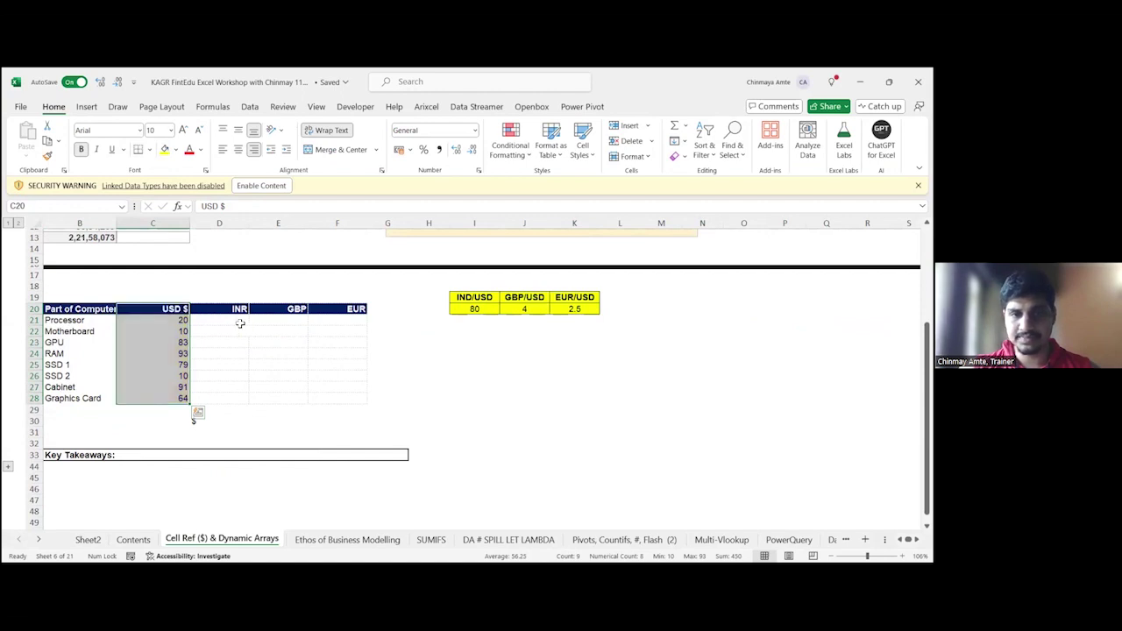
key(ctrl+z)
Step: Enter =C21*I20 in D21 to get the Processor's INR price of 1,600
click(236, 324)
text(=)
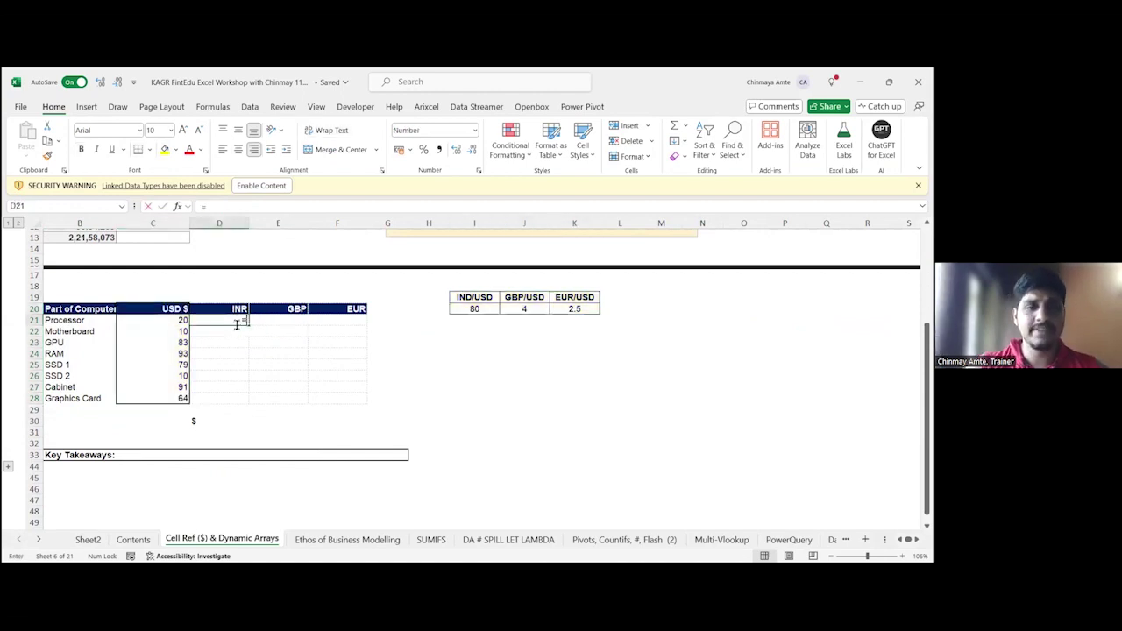
click(171, 320)
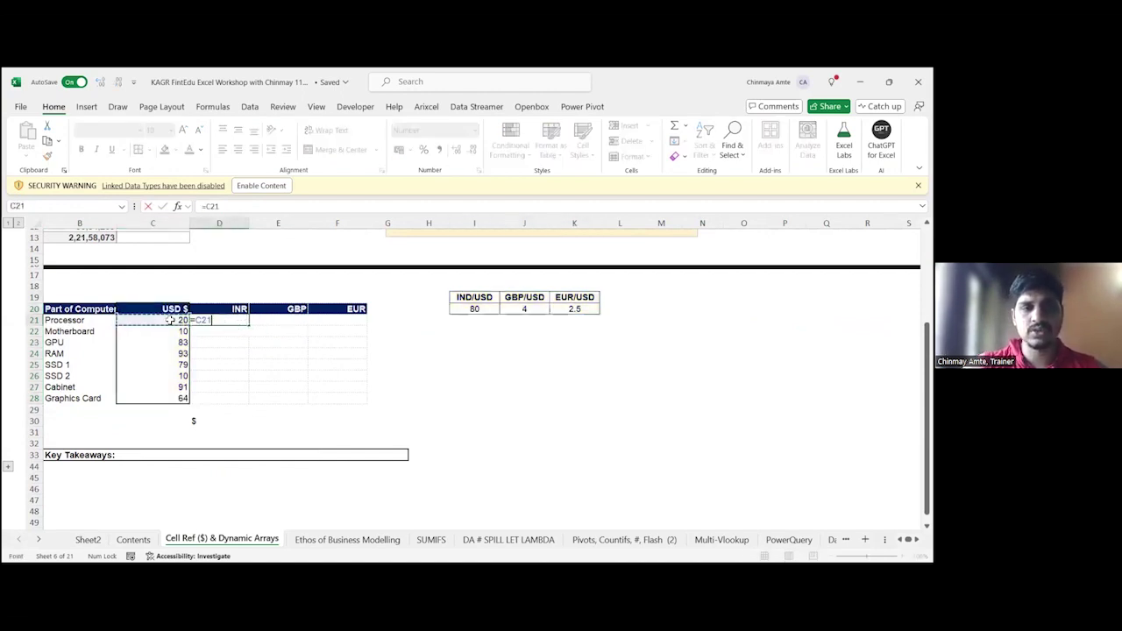
text(*)
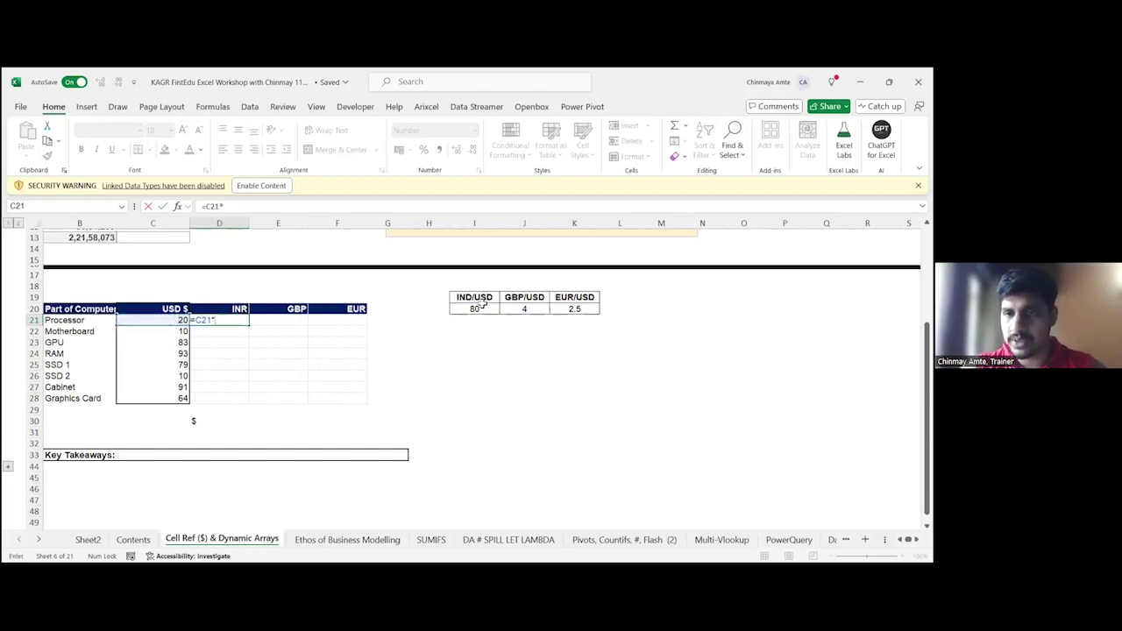
click(479, 307)
key(Return)
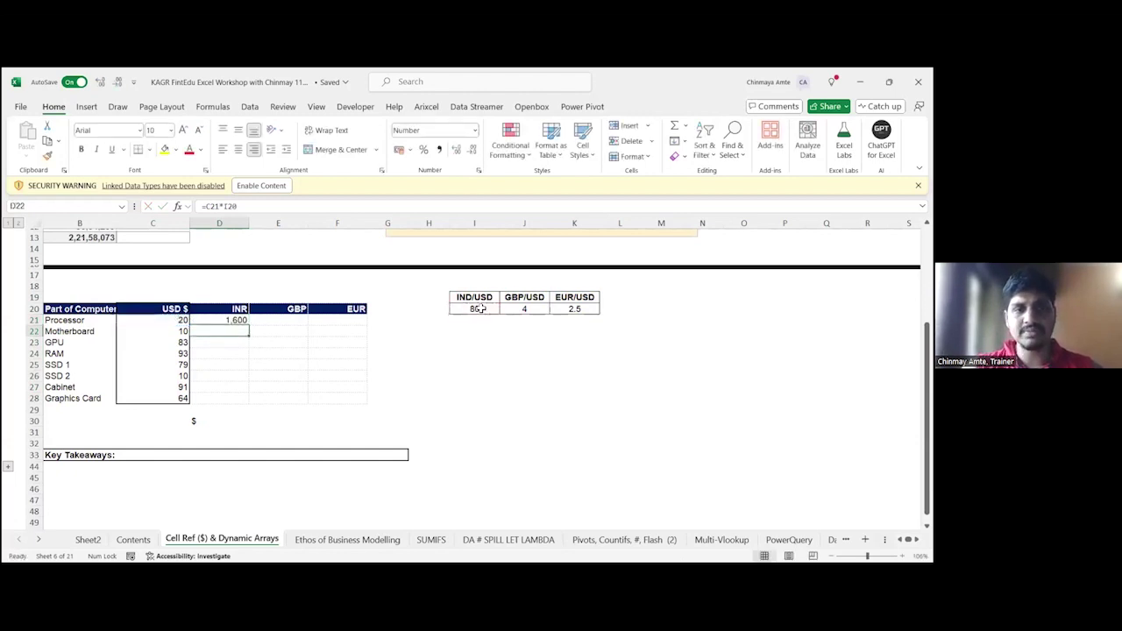
key(Up)
key(F2)
key(Escape)
Step: Enter =C21*J20 in E21 for the Processor's GBP price of 80
key(Right)
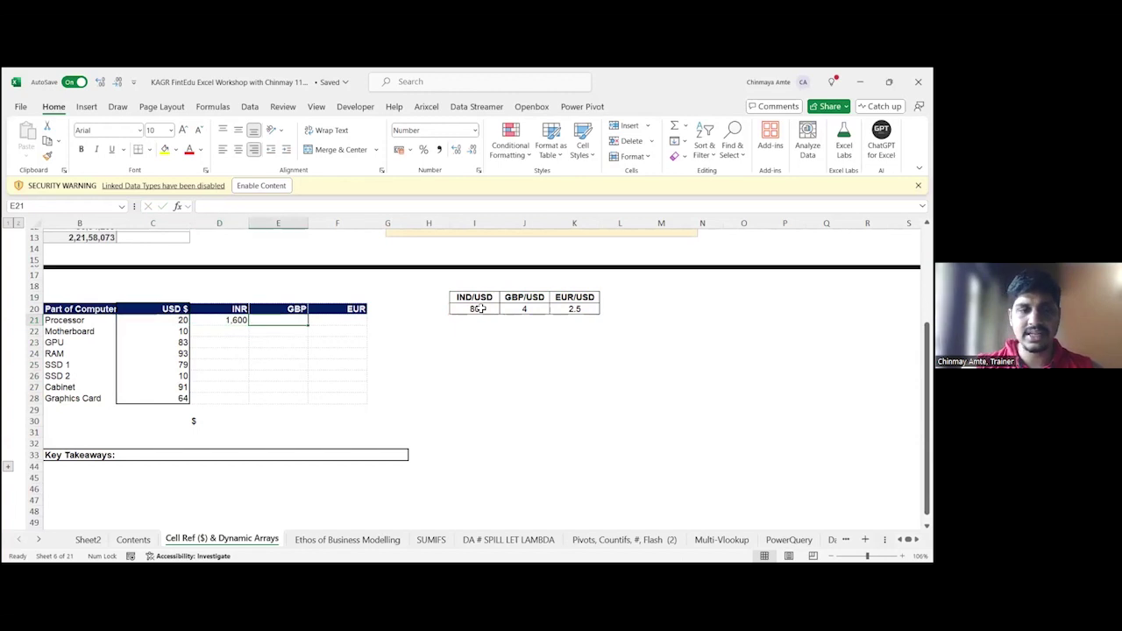
text(=)
click(143, 325)
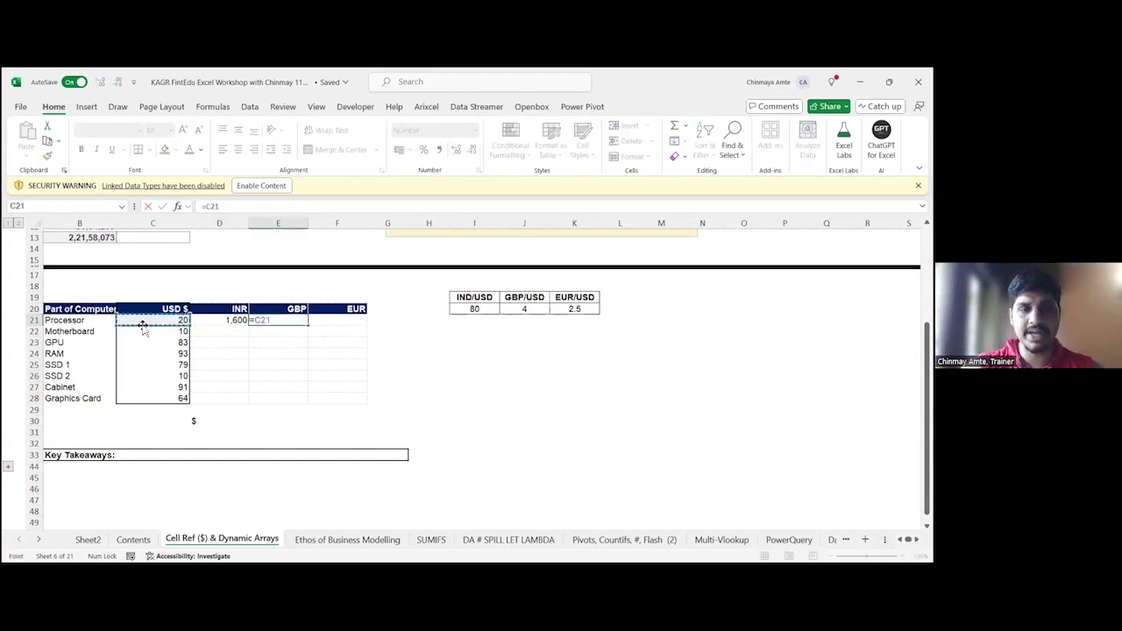
text(*)
click(510, 308)
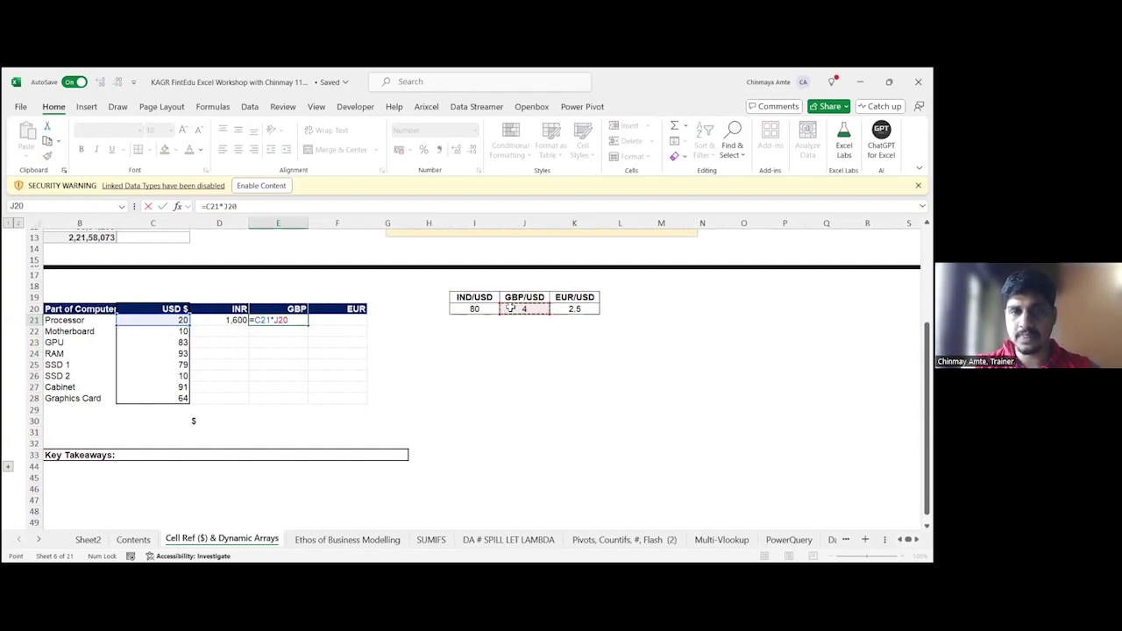
key(ctrl+Return)
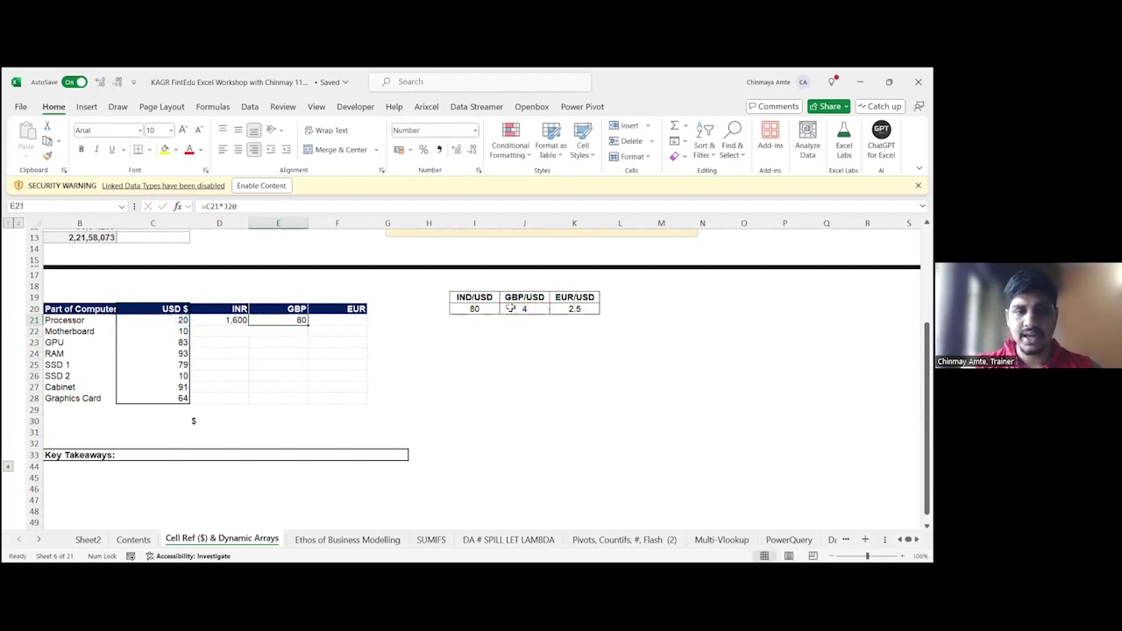
Step: Enter =C21*K20 in F21 for the Processor's EUR price of 50, then review D21
key(Right)
text(=)
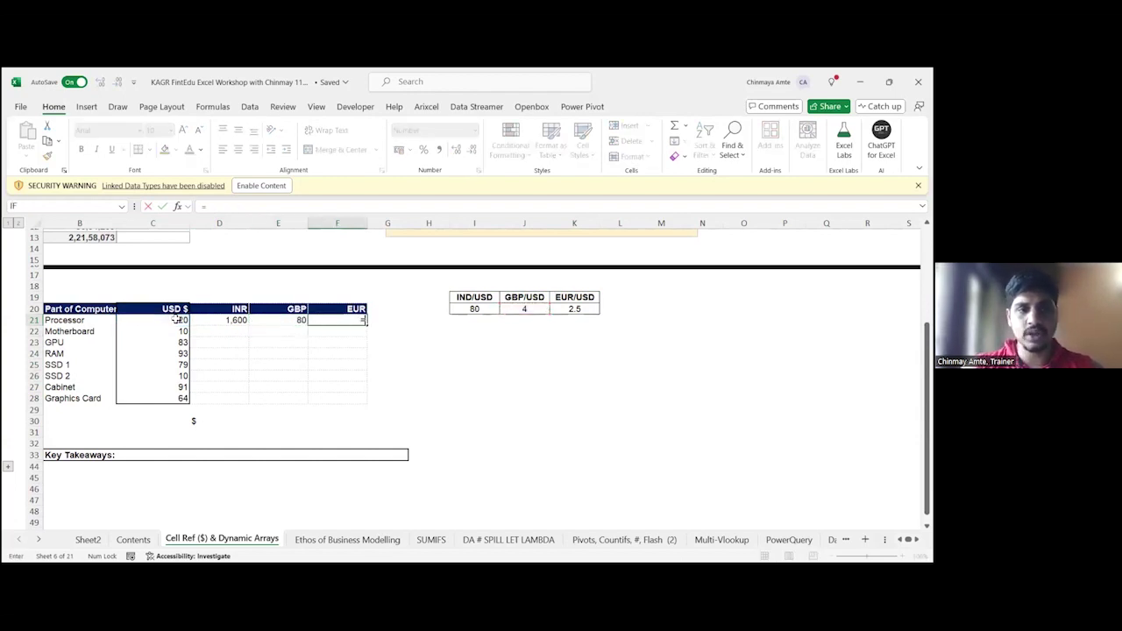
click(175, 320)
text(*)
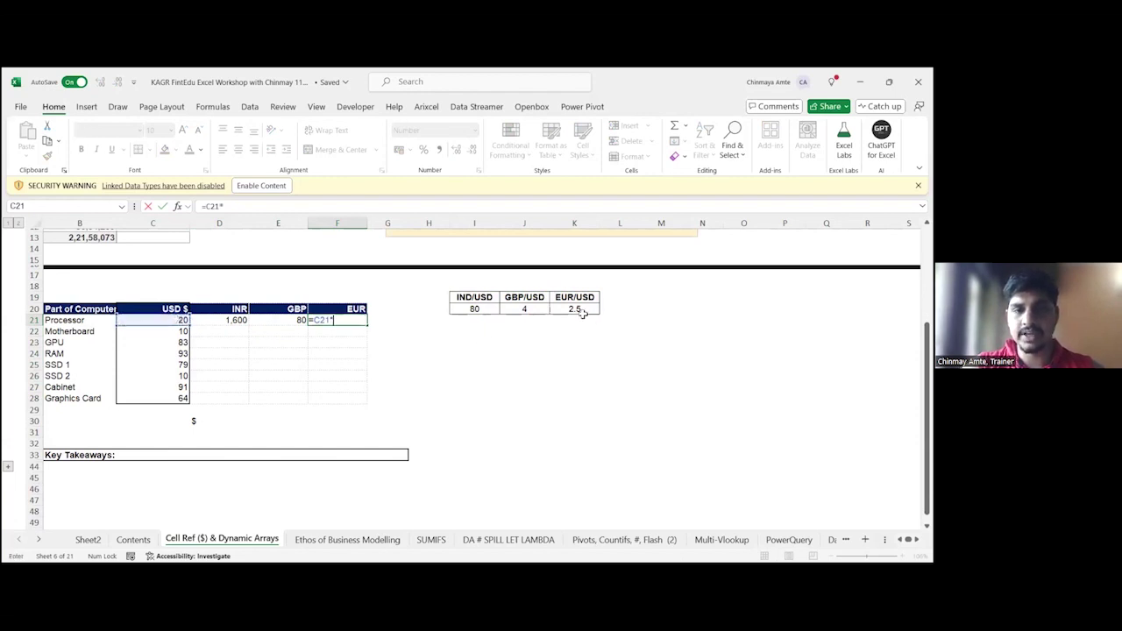
click(581, 311)
key(ctrl+Return)
key(F2)
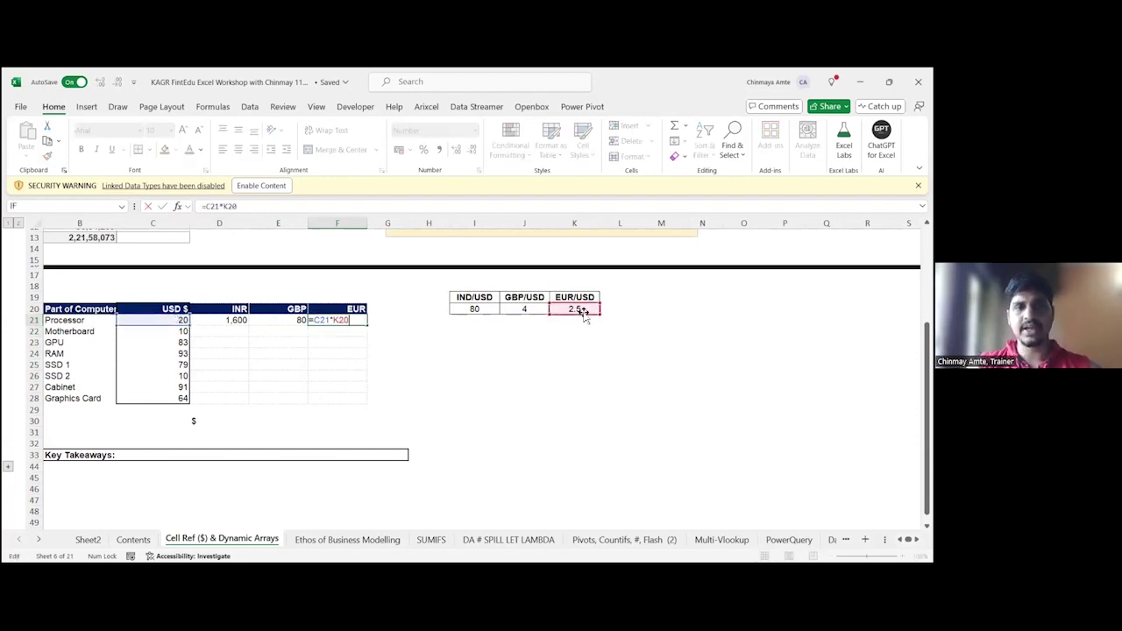
key(Escape)
key(Left)
key(Left)
key(F2)
key(Escape)
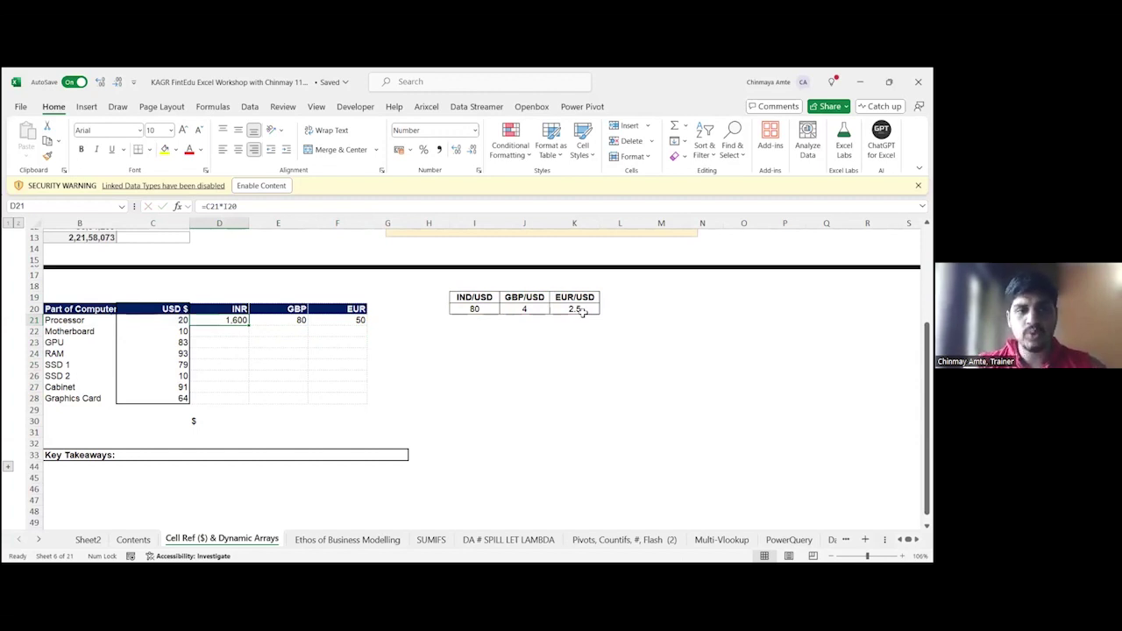
Step: Enter =C22*I20 in D22 with arrow-key references, giving the Motherboard 800 INR
key(Down)
text(=)
key(Left)
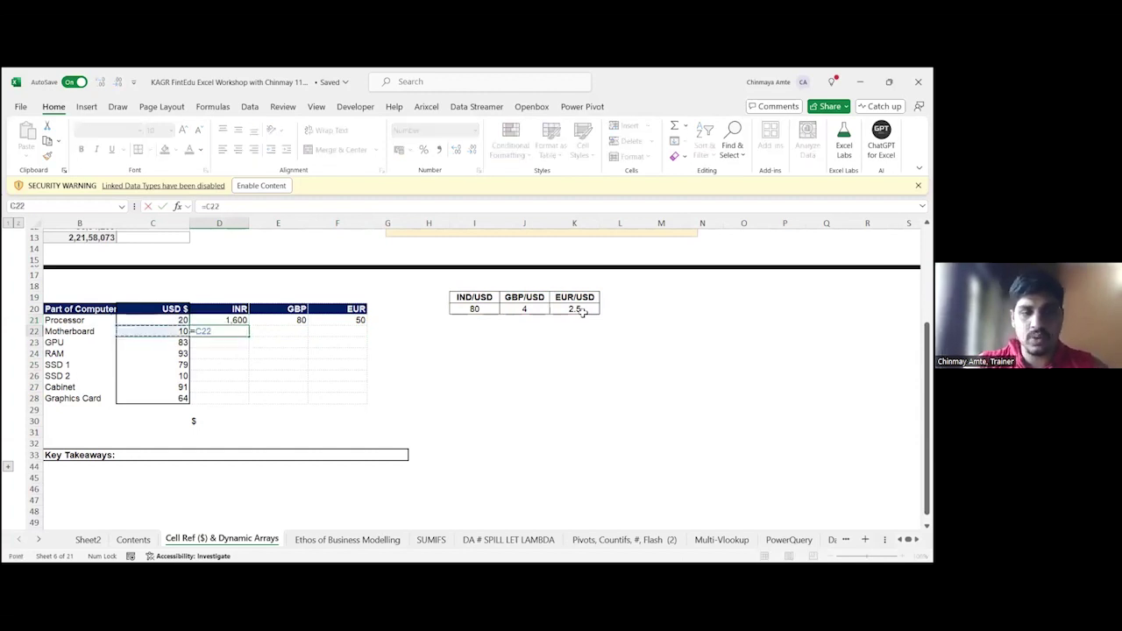
text(*)
key(Up)
key(Right)
key(Right)
key(Right)
key(Right)
key(Right)
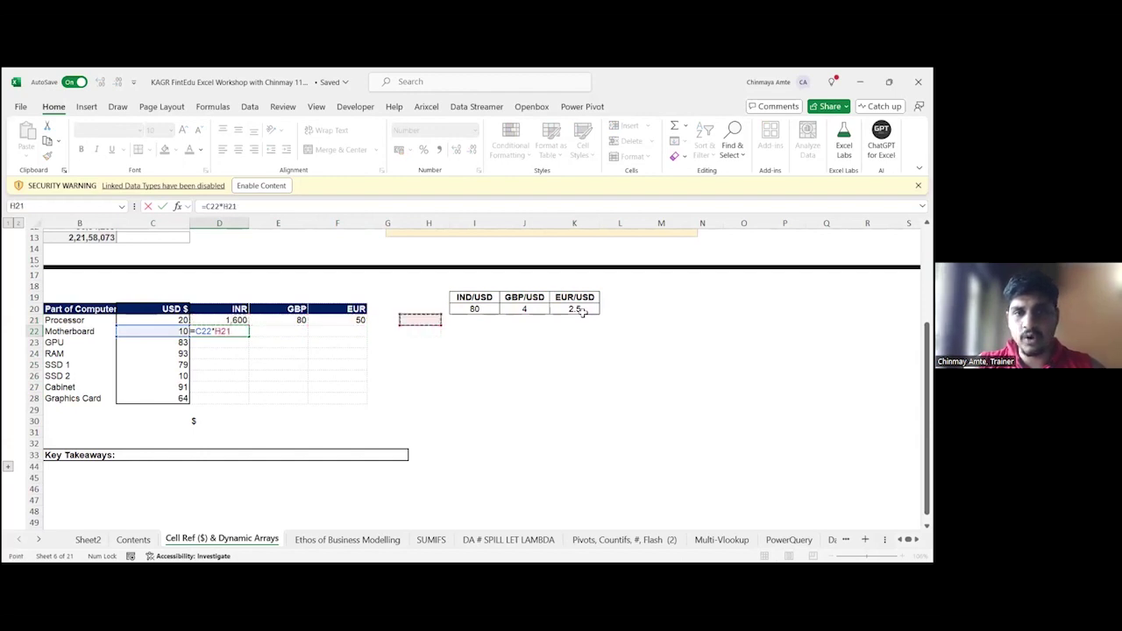
key(Up)
key(Return)
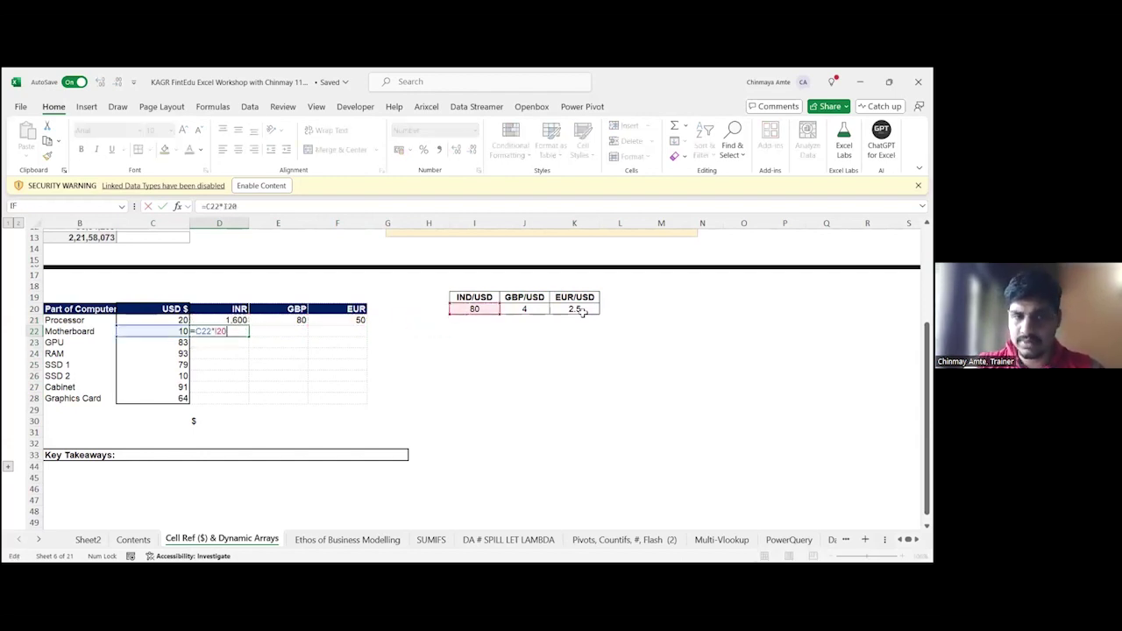
key(Up)
key(F2)
key(Tab)
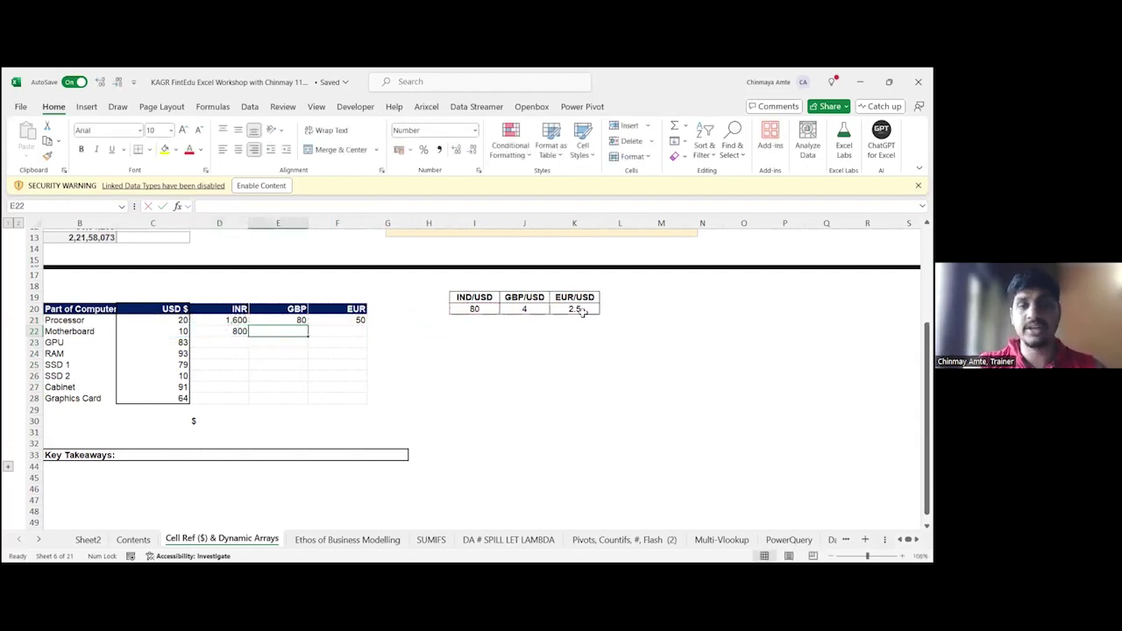
Step: Enter =C22*J20 in E22 for the Motherboard's 40 GBP, then reopen D21's formula
text(=)
key(Left)
key(Left)
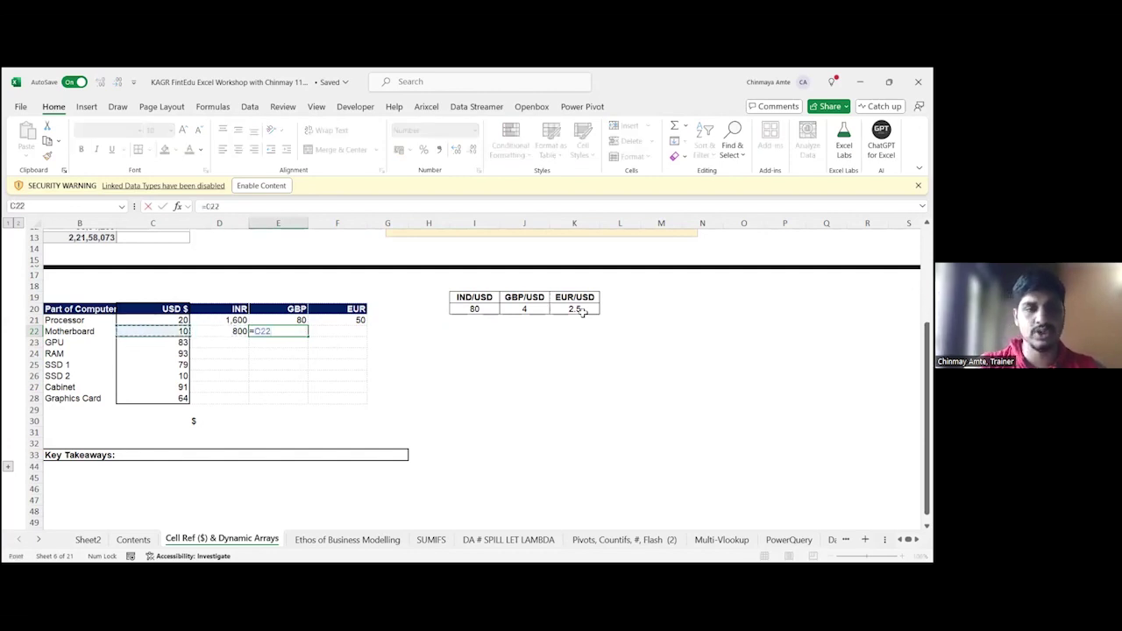
text(*)
key(Up)
key(Up)
key(Right)
key(Right)
key(Right)
key(Right)
key(Right)
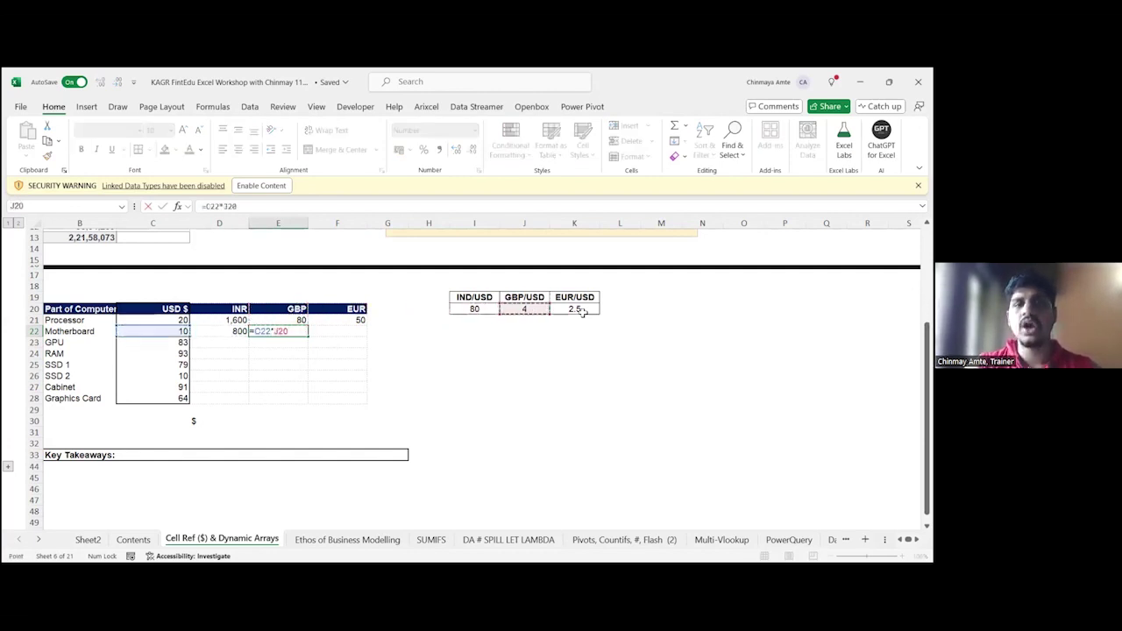
key(Return)
key(Up)
key(Up)
key(F2)
key(Escape)
key(Left)
key(F2)
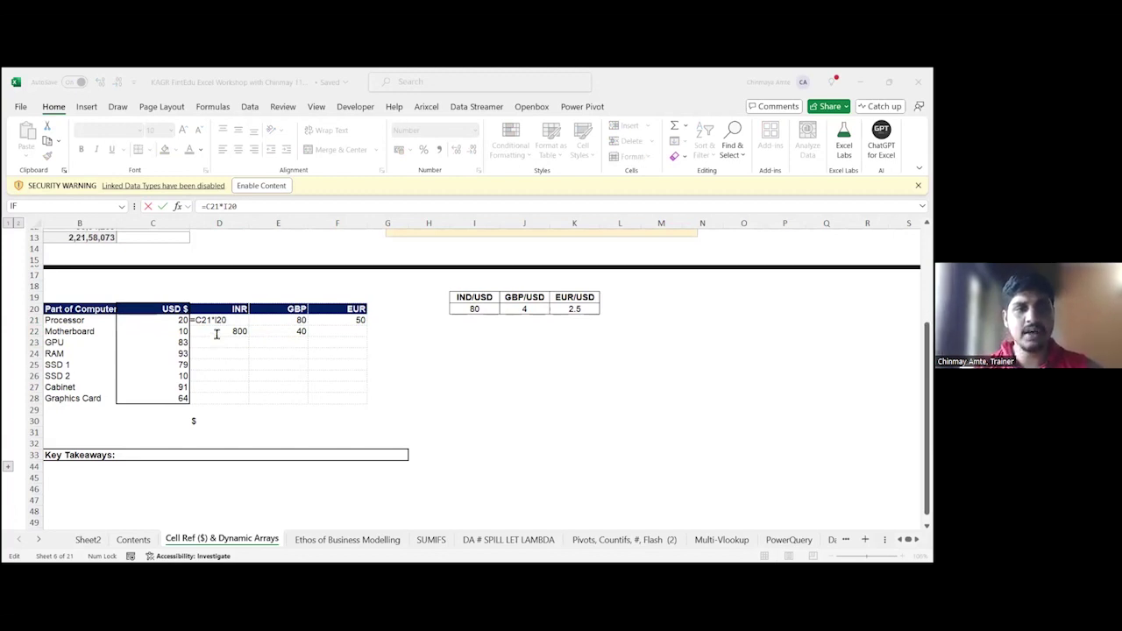
Step: Commit D21's =C21*I20 (1,600), fill it yellow, and check E21's GBP formula
key(ctrl+Return)
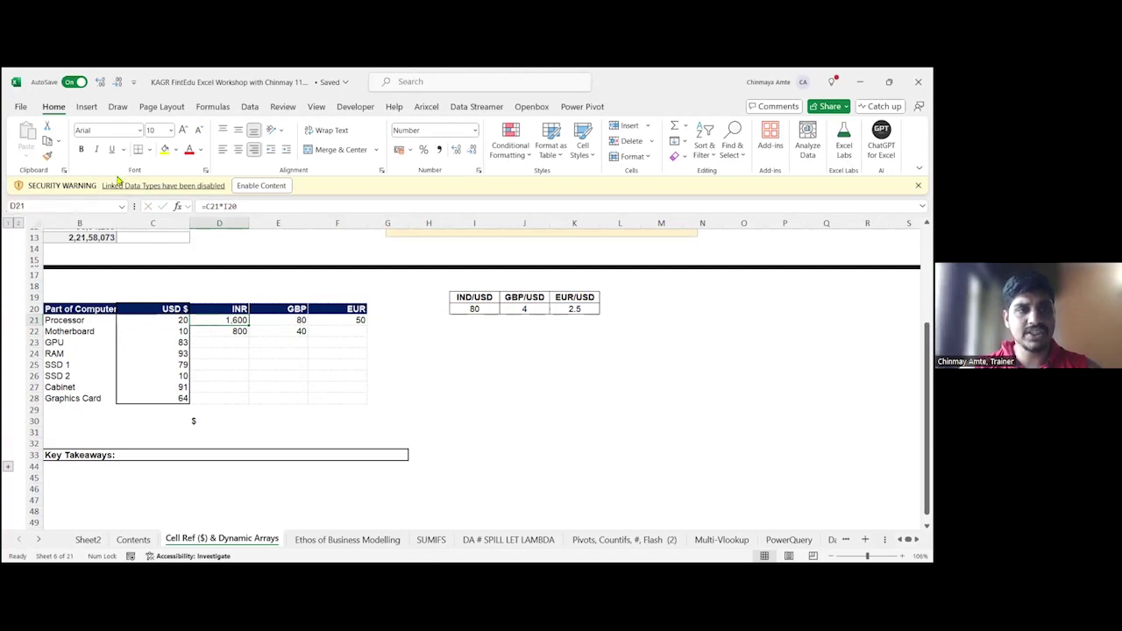
click(164, 149)
key(F2)
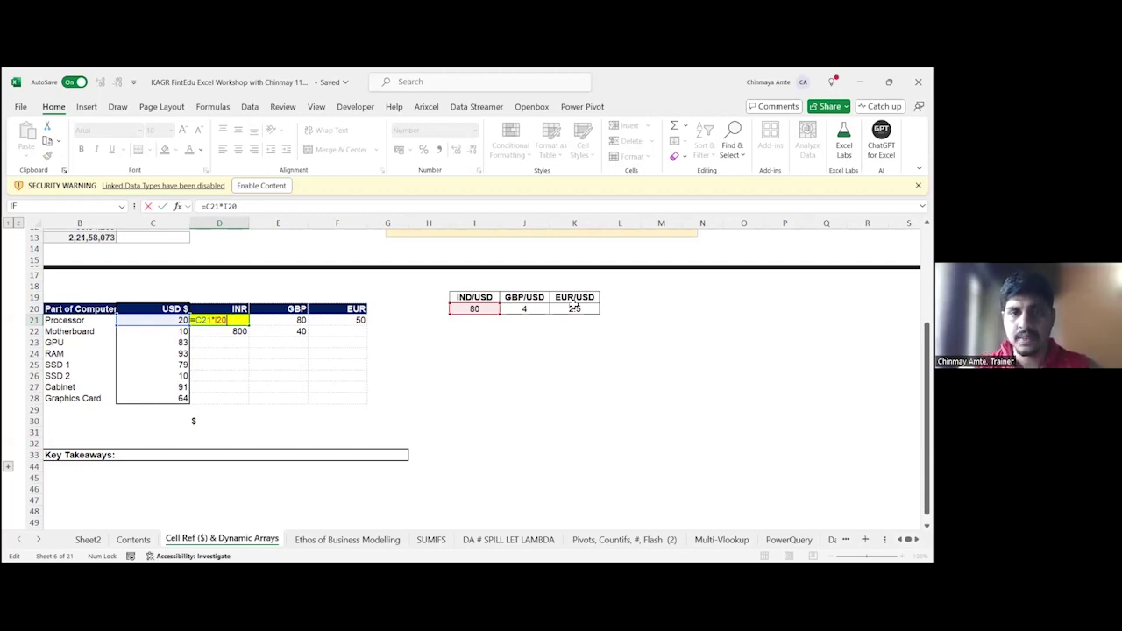
key(ctrl+Return)
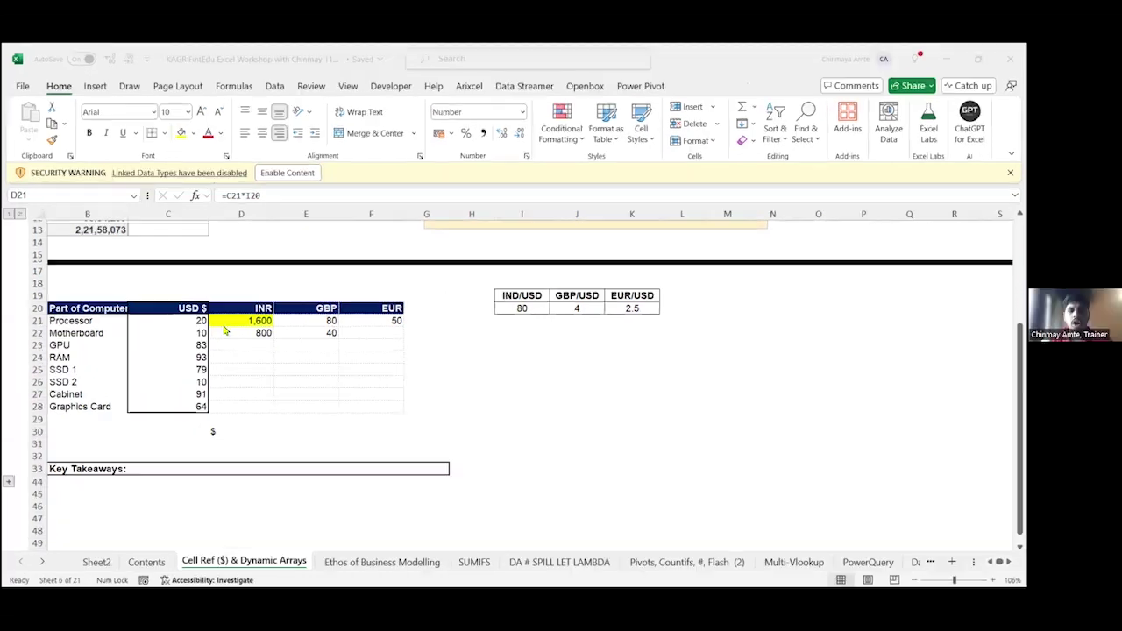
click(224, 325)
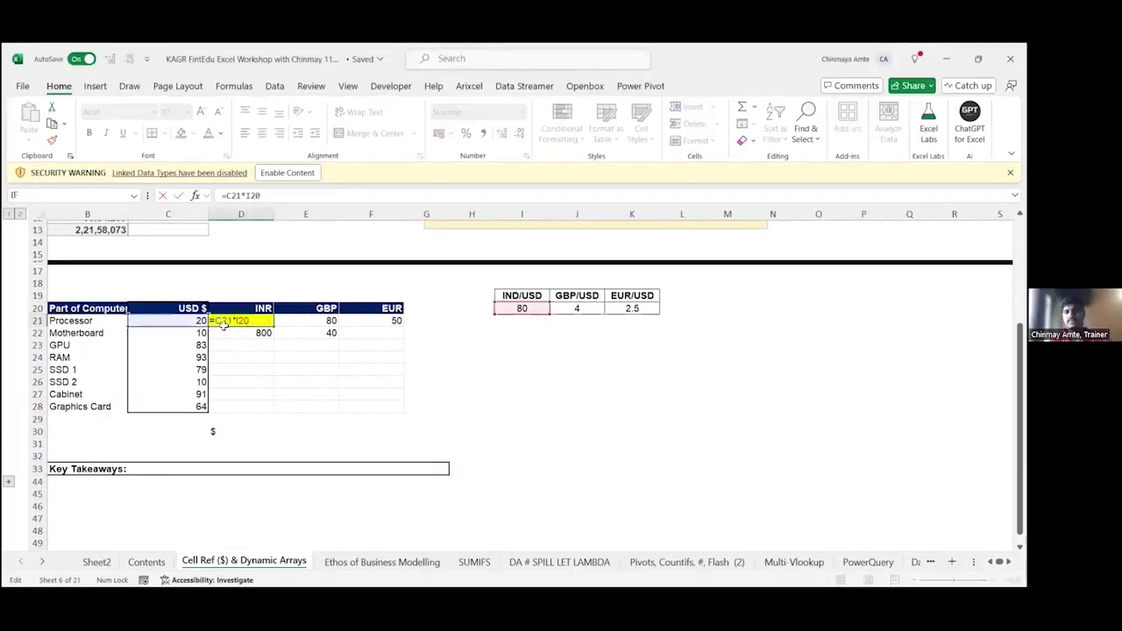
double_click(277, 323)
key(Escape)
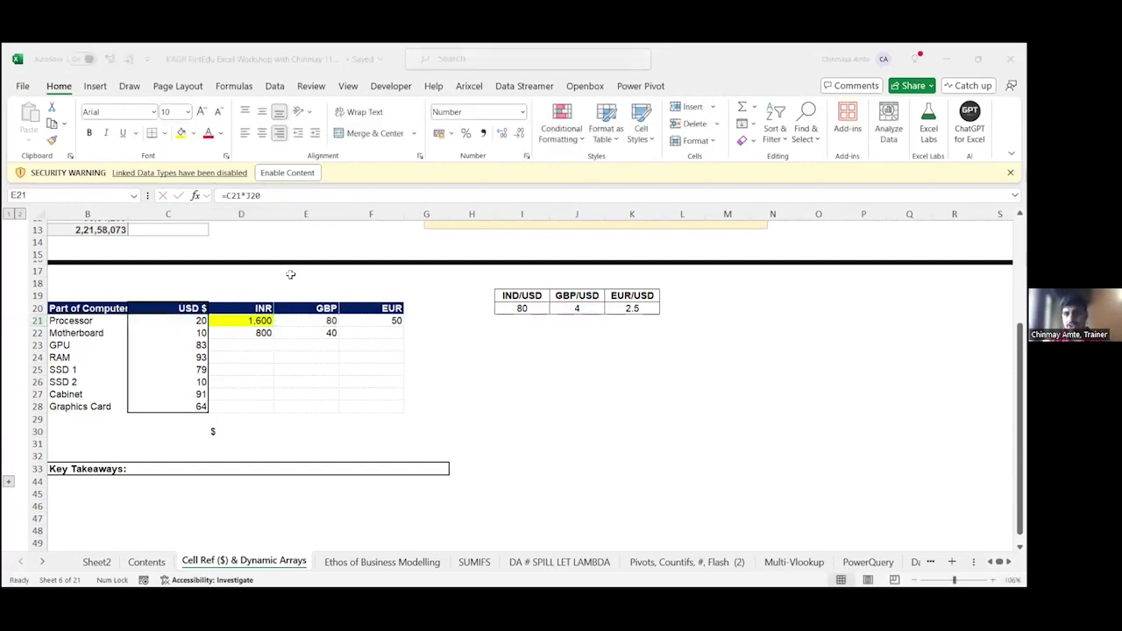
Step: Lock the INR rate as =C21*$I$20 and paste the formula down to Graphics Card
key(F2)
key(Escape)
double_click(221, 318)
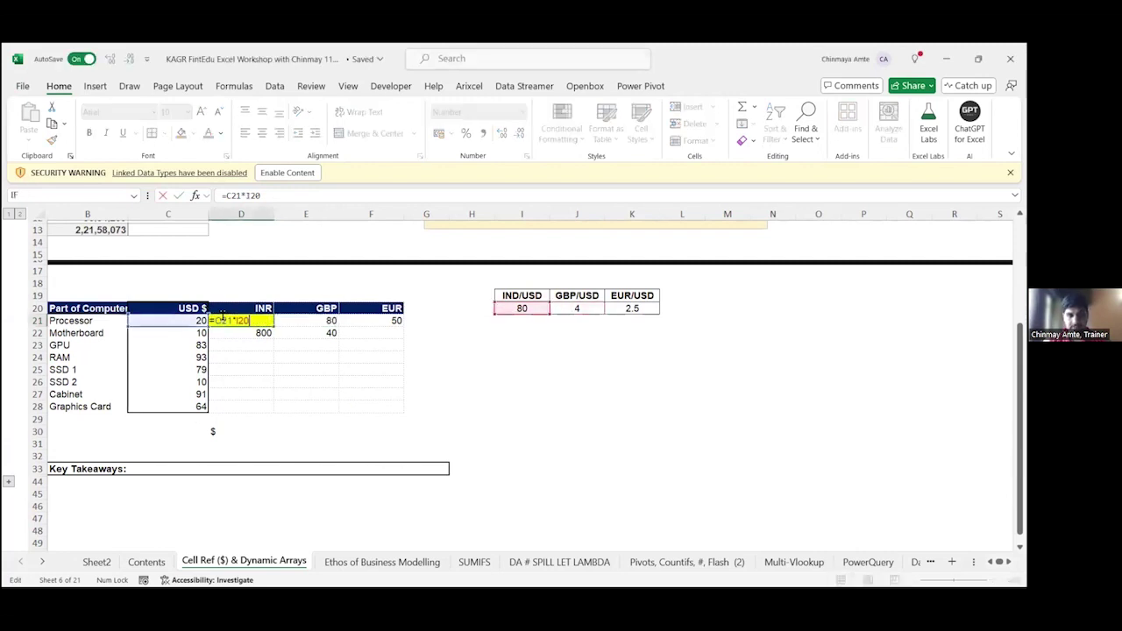
key(shift+Left)
key(shift+Left)
key(shift+Left)
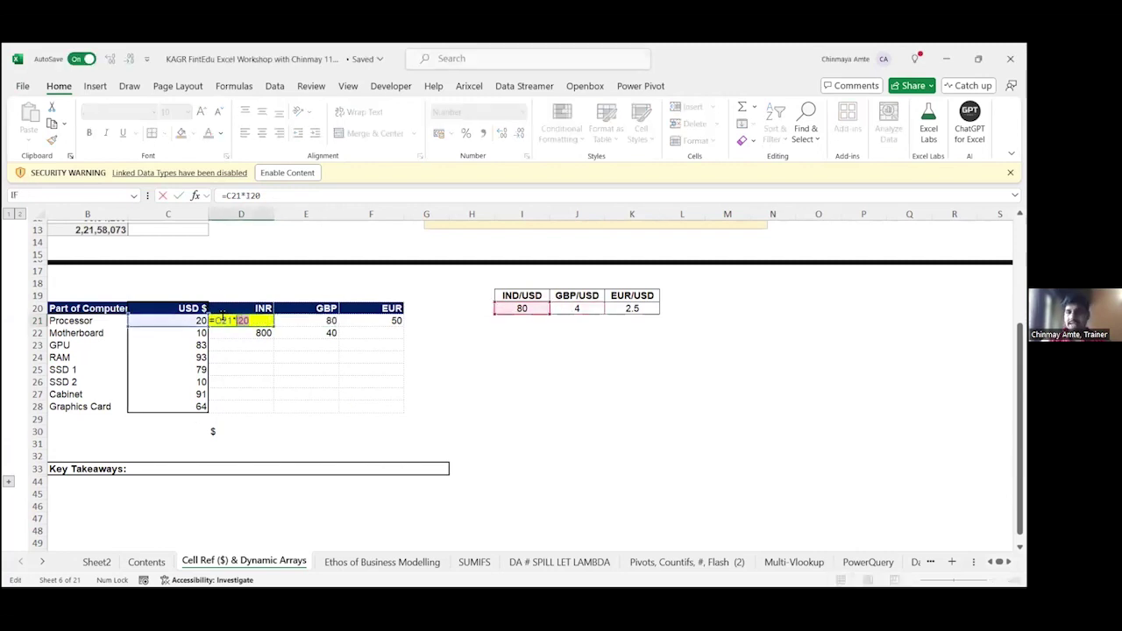
key(F4)
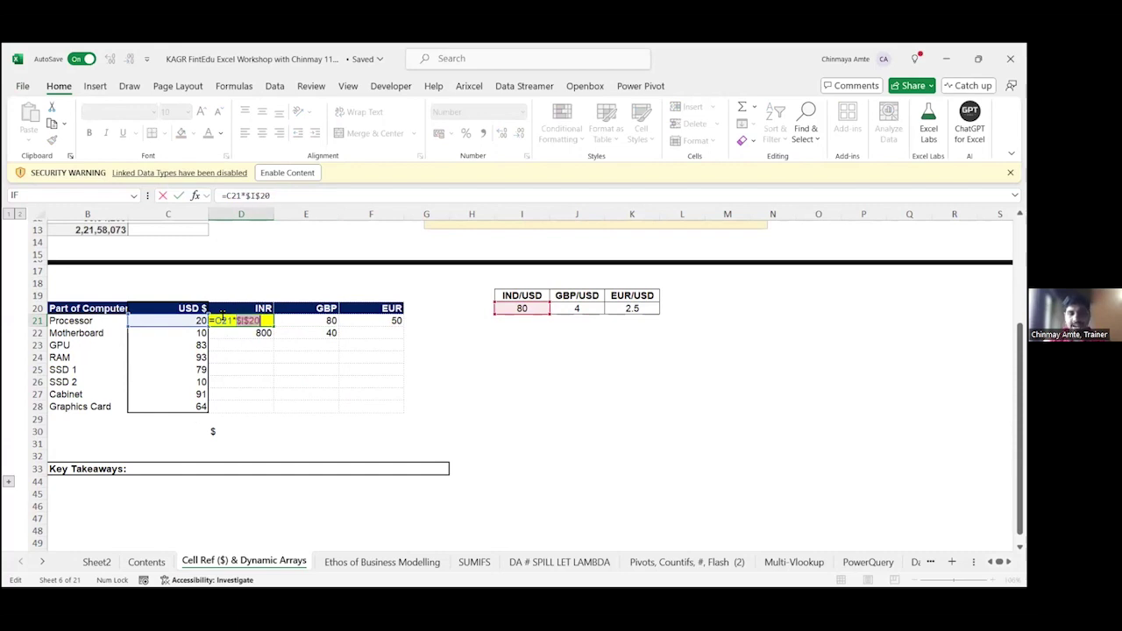
key(ctrl+Return)
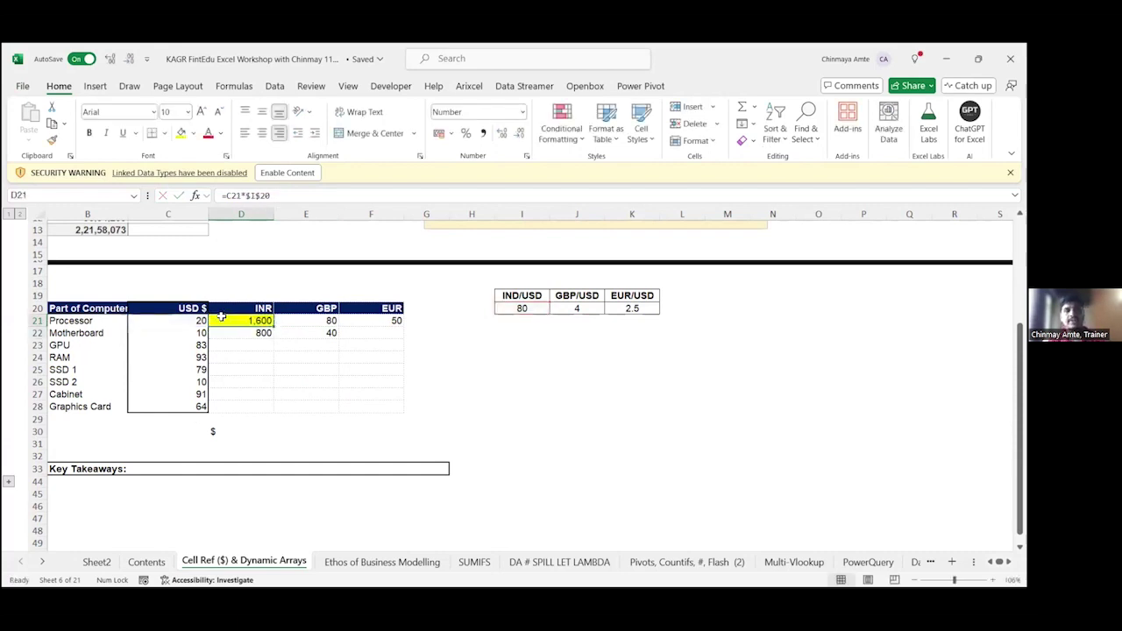
key(ctrl+c)
key(shift+Down)
key(shift+Down)
key(shift+Down)
key(shift+Down)
key(shift+Down)
key(shift+Down)
key(shift+Down)
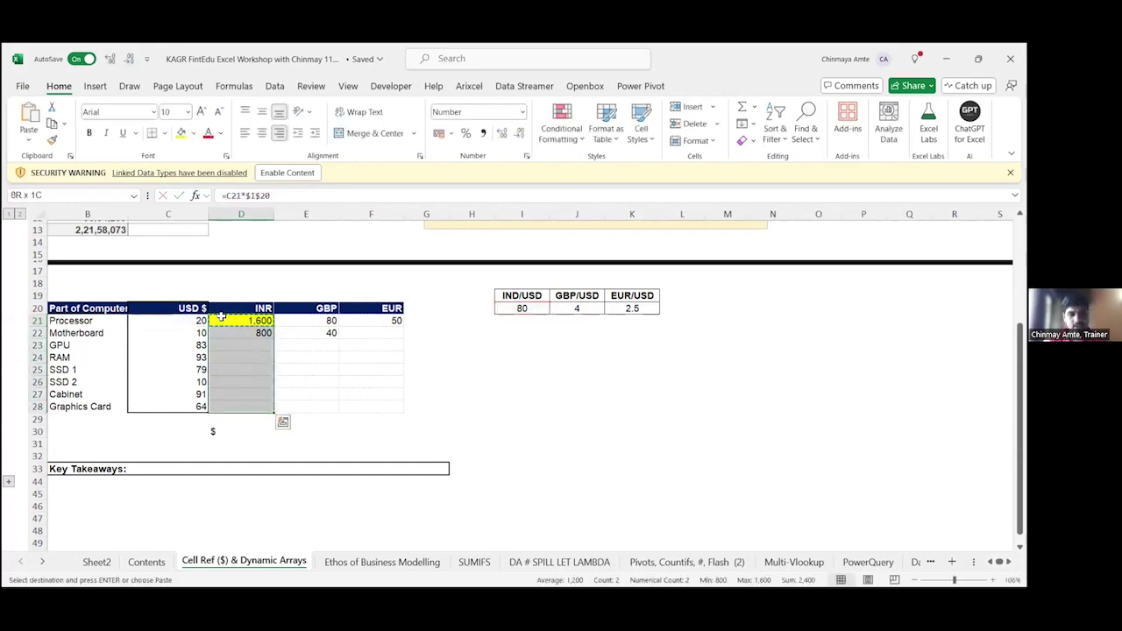
key(ctrl+alt+v)
key(Return)
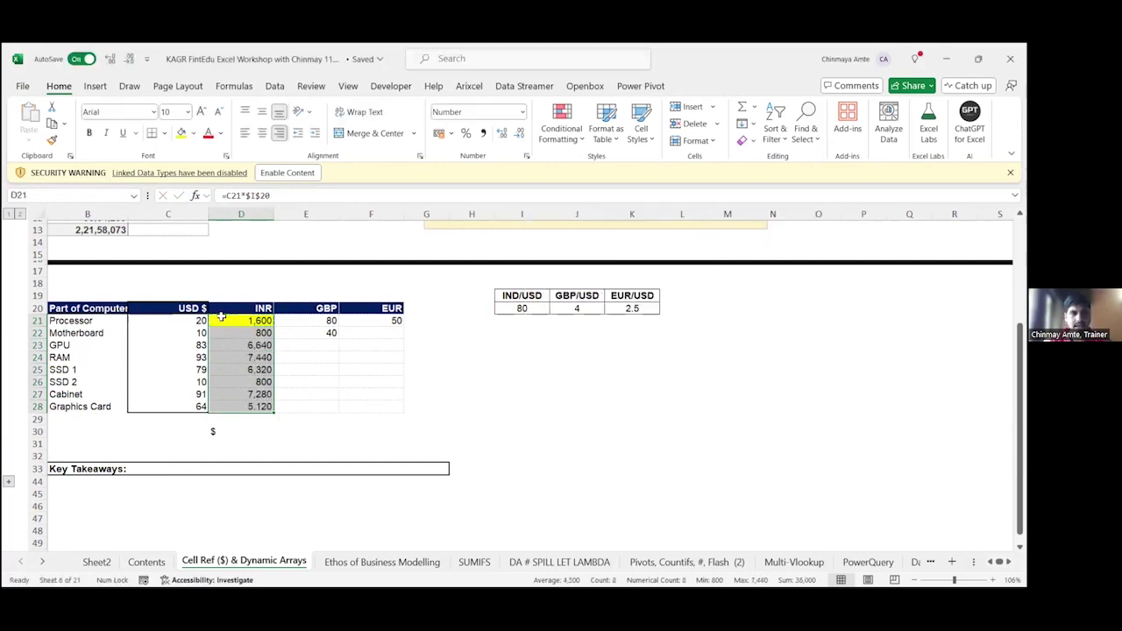
key(F2)
key(Return)
key(F2)
key(Return)
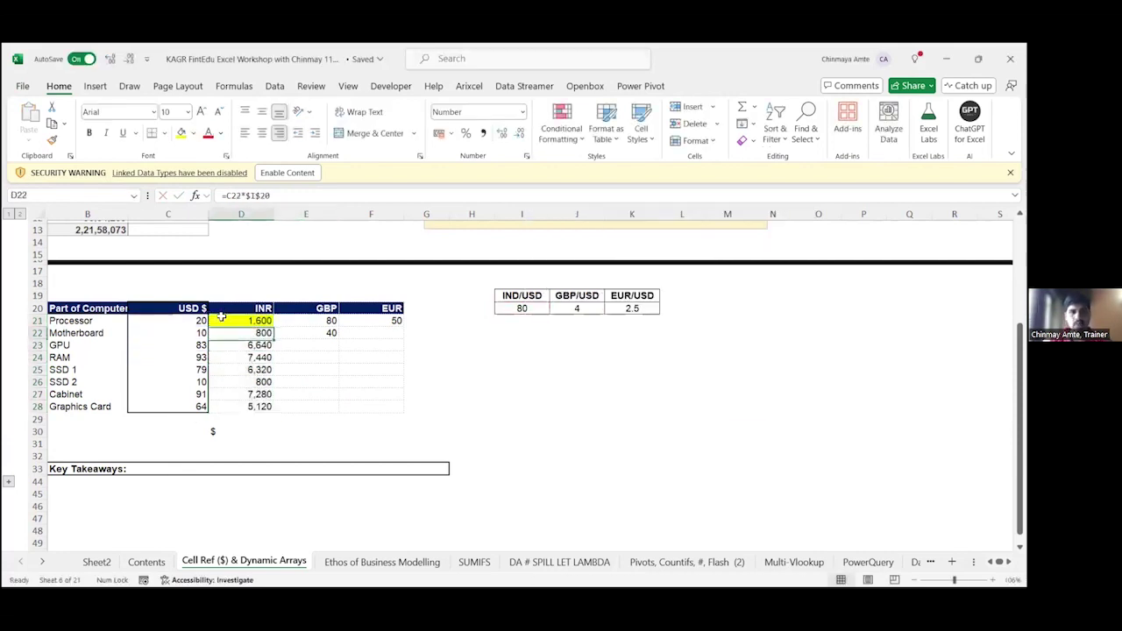
Step: Enter =C21*$J$20 in the Processor GBP cell and copy it down the GBP column
key(Up)
key(Up)
key(Right)
key(F2)
key(ctrl+Return)
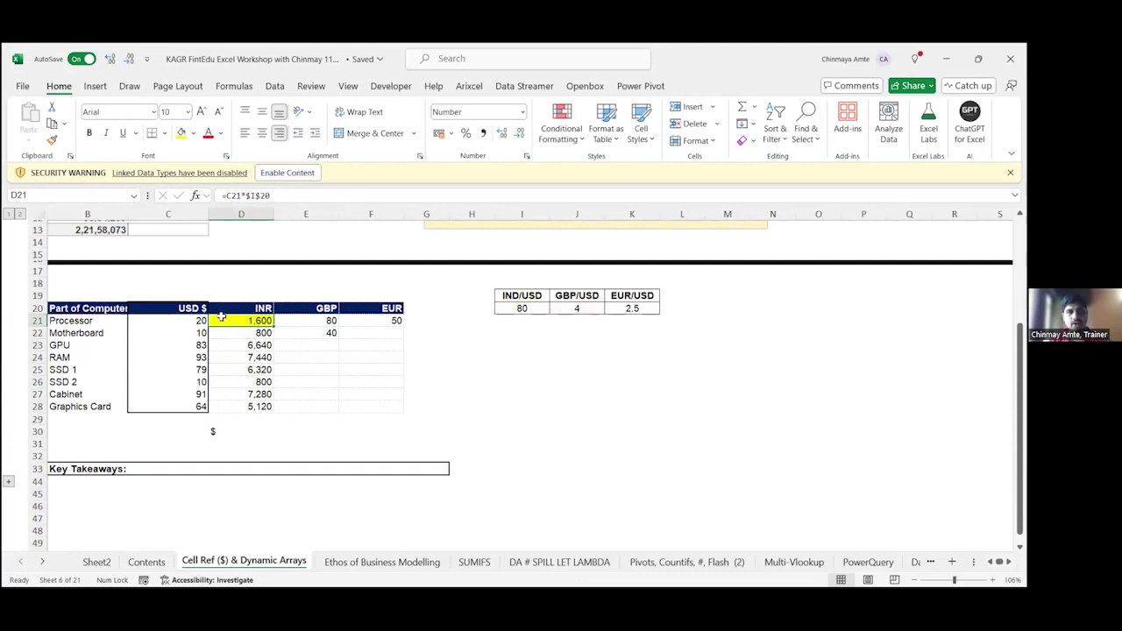
key(ctrl+c)
key(Escape)
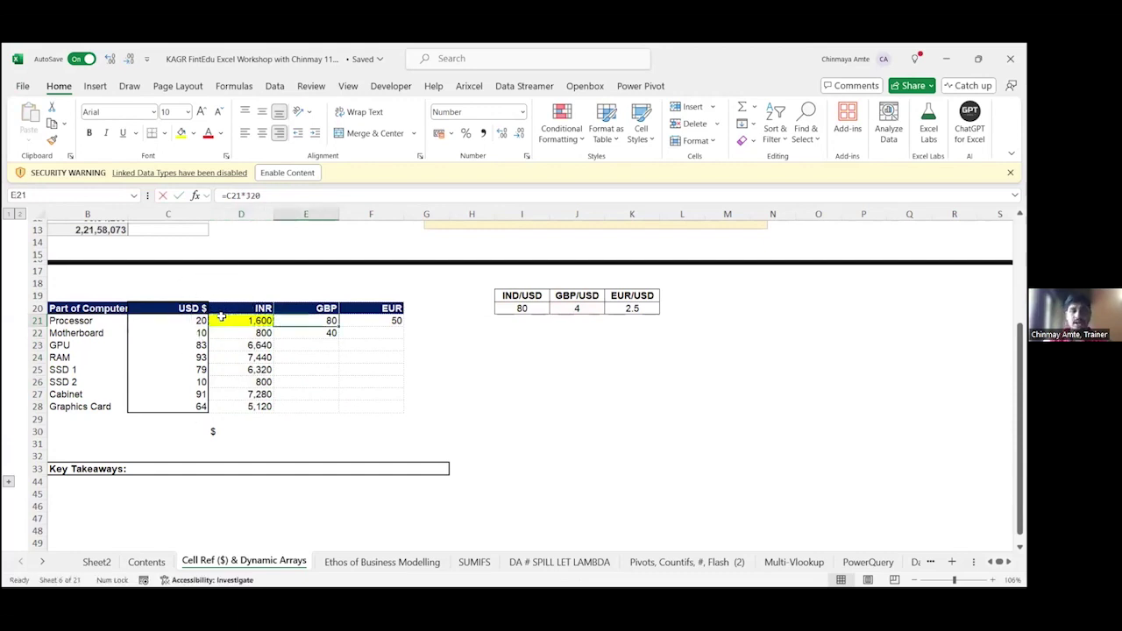
text(=)
key(Left)
key(Left)
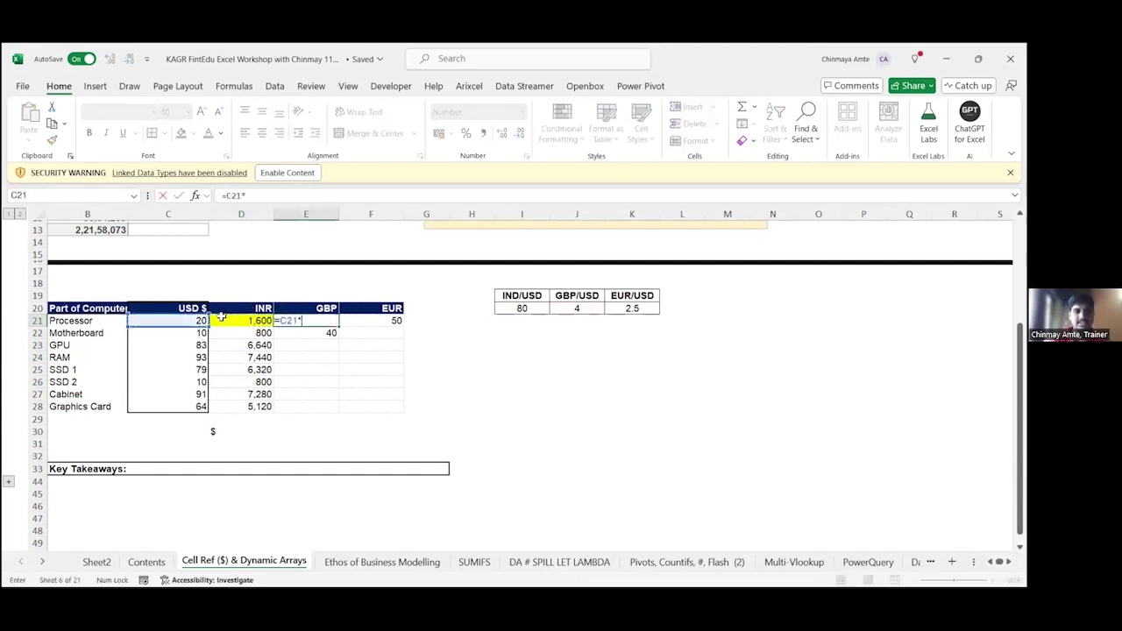
text(*)
click(565, 308)
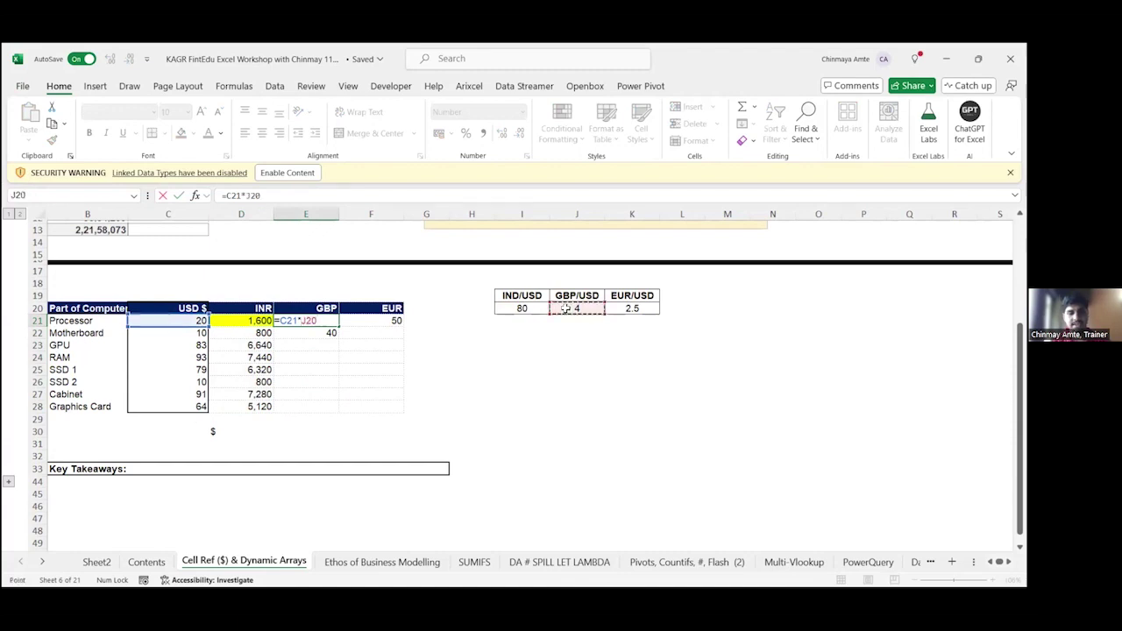
key(F4)
key(ctrl+Return)
key(ctrl+c)
key(shift+Down)
key(shift+Down)
key(shift+Down)
key(shift+Down)
key(shift+Down)
key(shift+Down)
key(shift+Down)
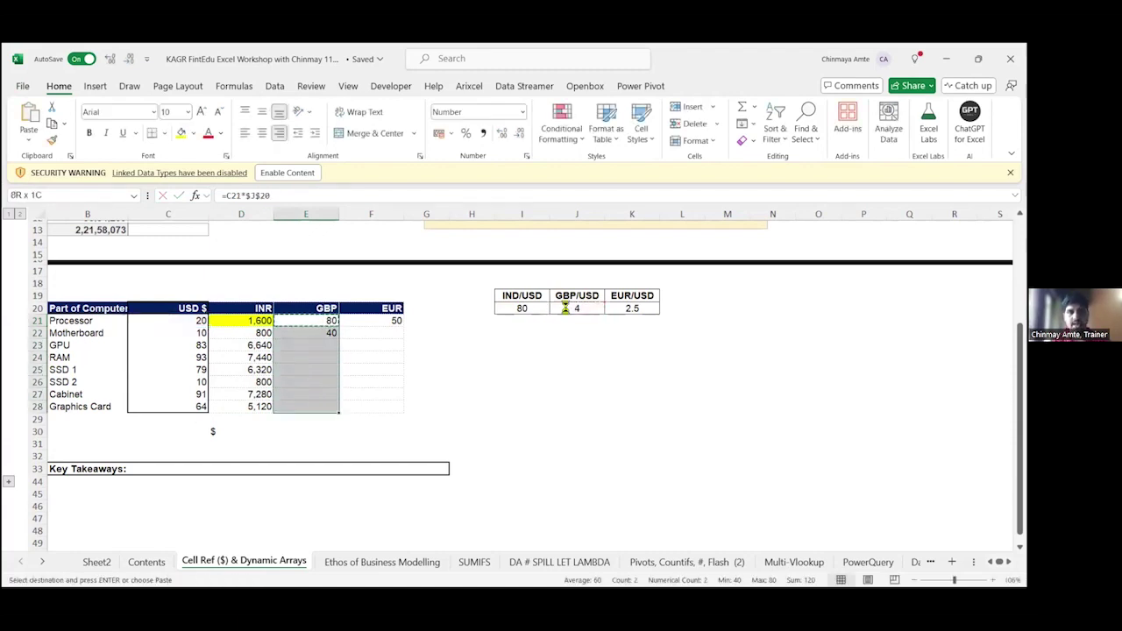
key(Return)
key(Down)
key(Down)
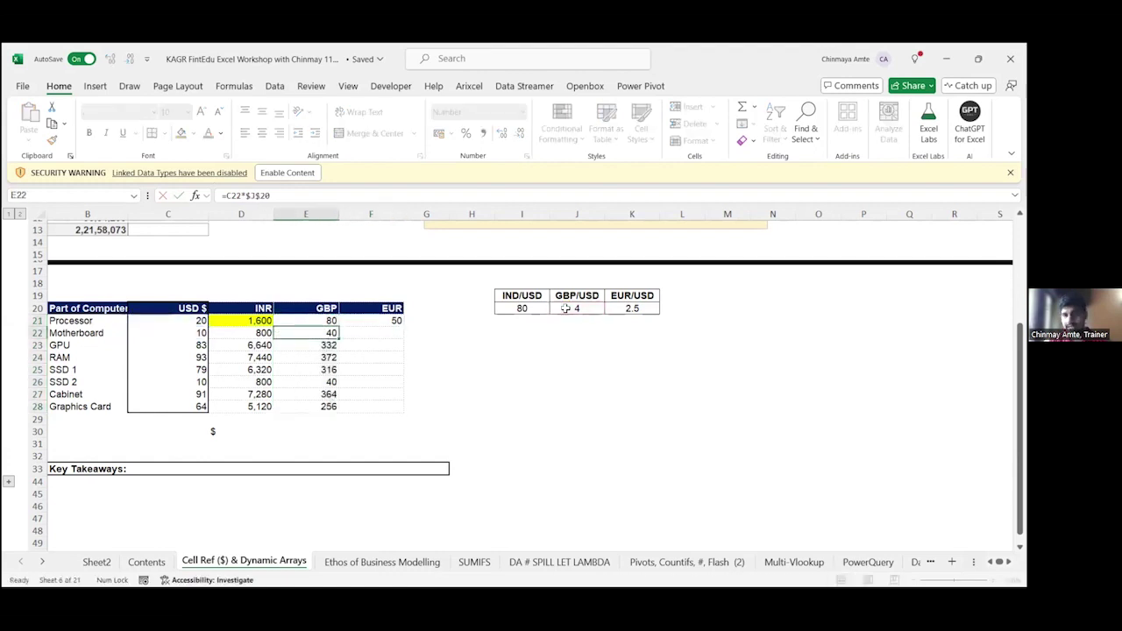
Step: Select D21:F28 and delete all the converted values
key(Up)
key(Up)
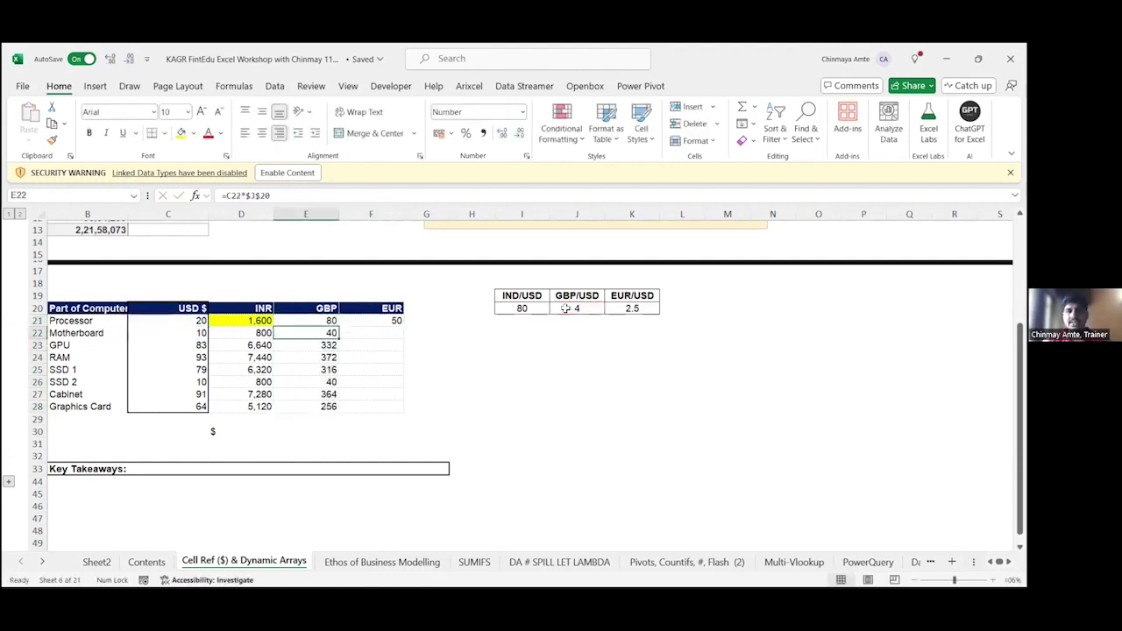
key(Left)
key(shift+Right)
key(shift+Right)
key(ctrl+shift+Down)
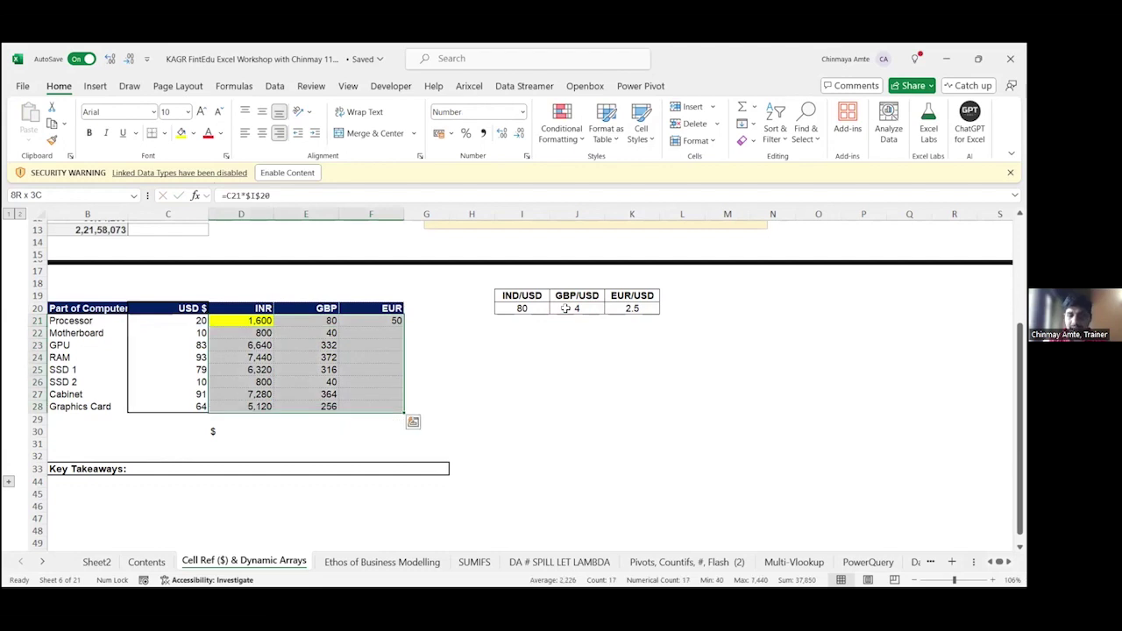
key(Delete)
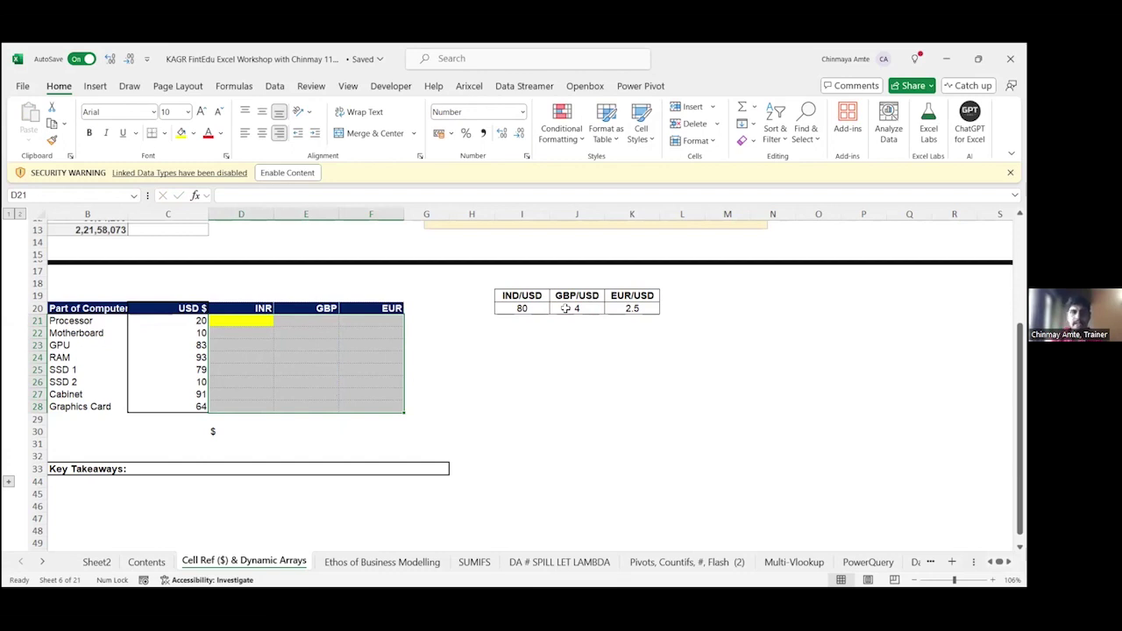
Step: Enter =C21*I20 in D21 for the Processor's INR conversion
text(=)
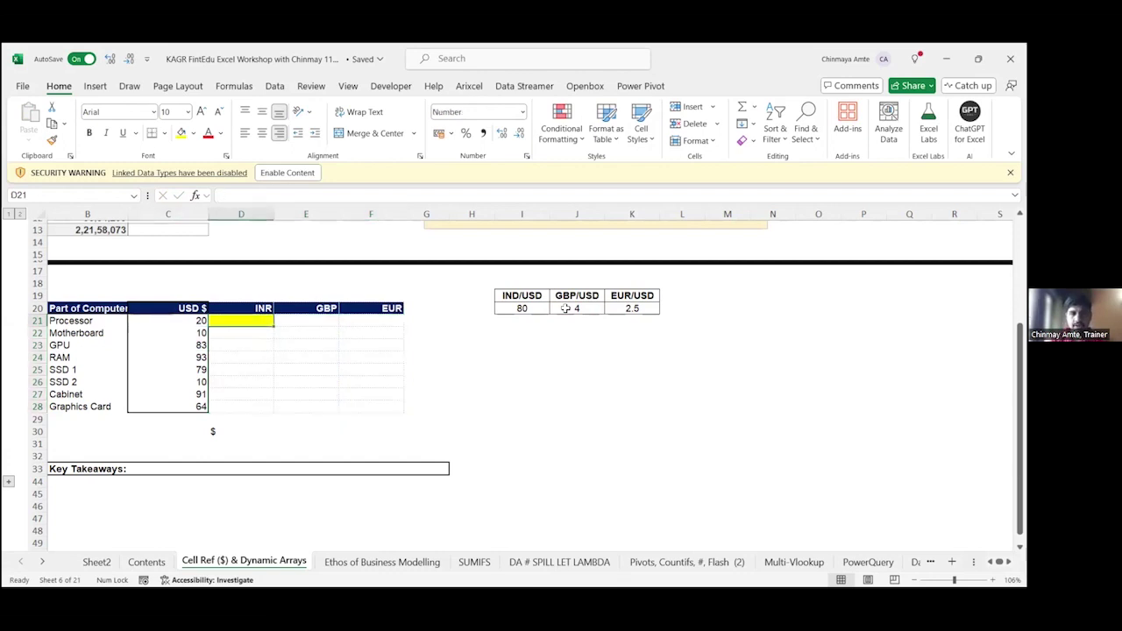
click(176, 321)
text(*)
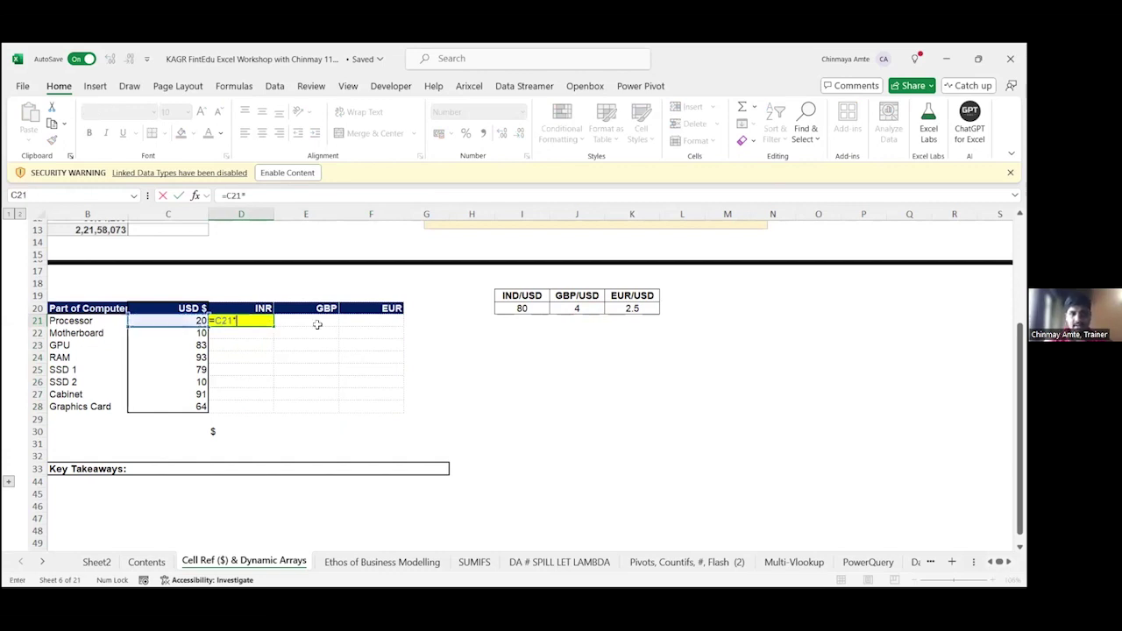
click(520, 308)
key(ctrl+Return)
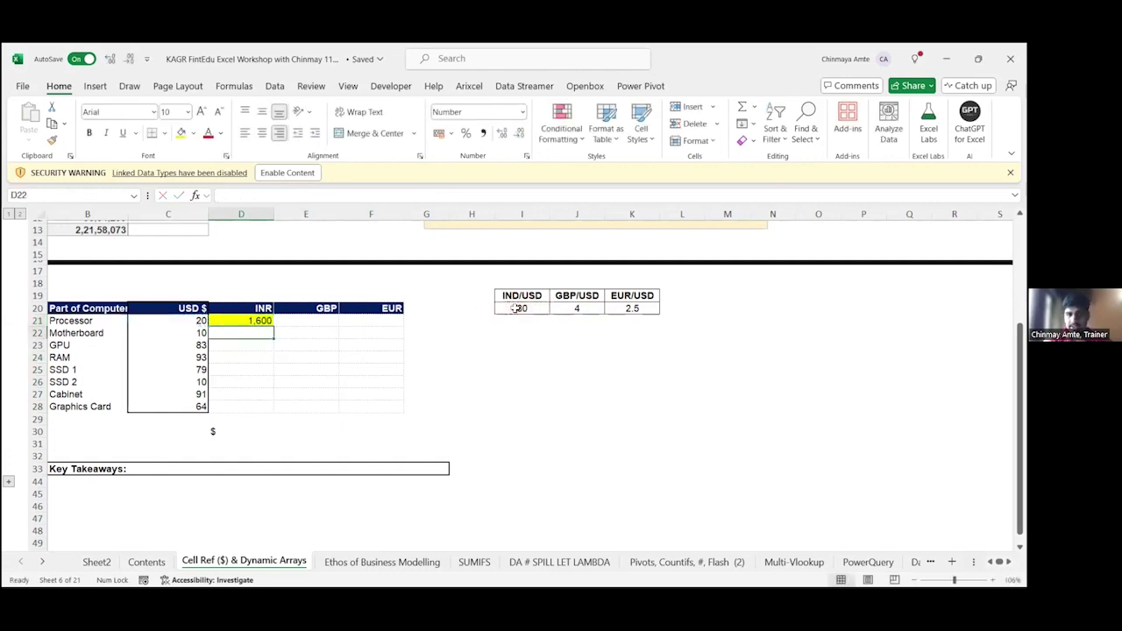
key(F2)
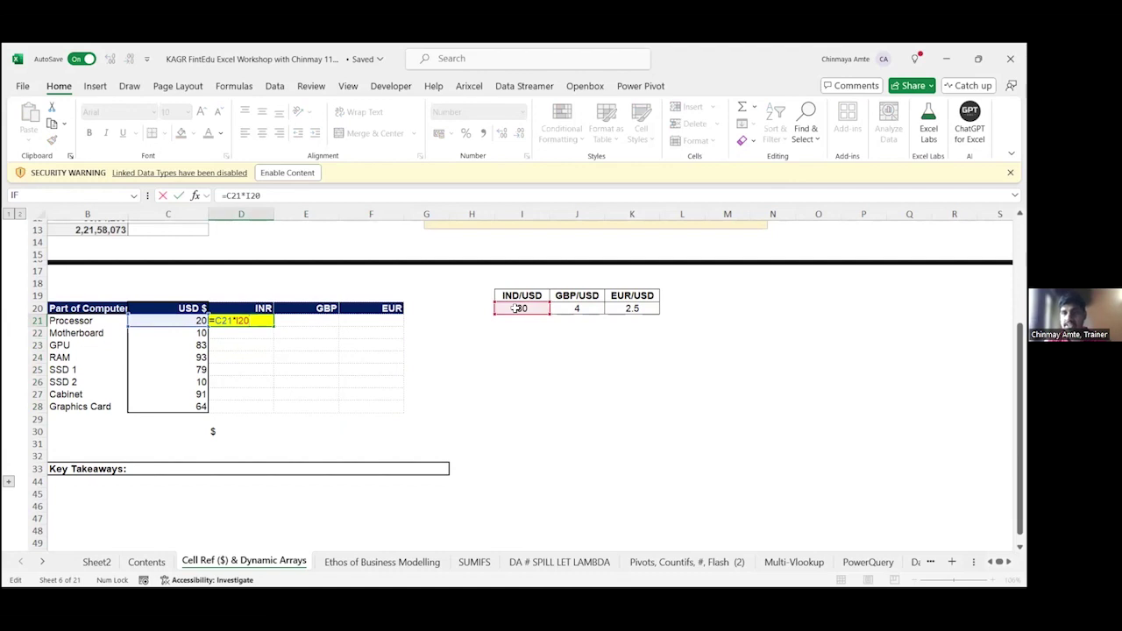
click(212, 320)
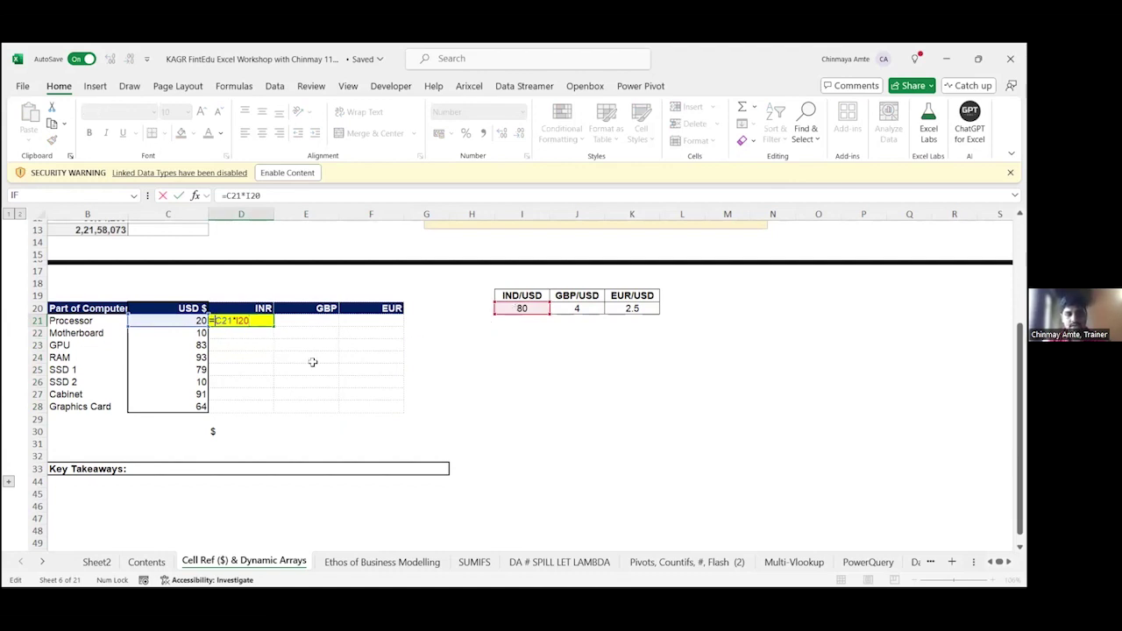
text($)
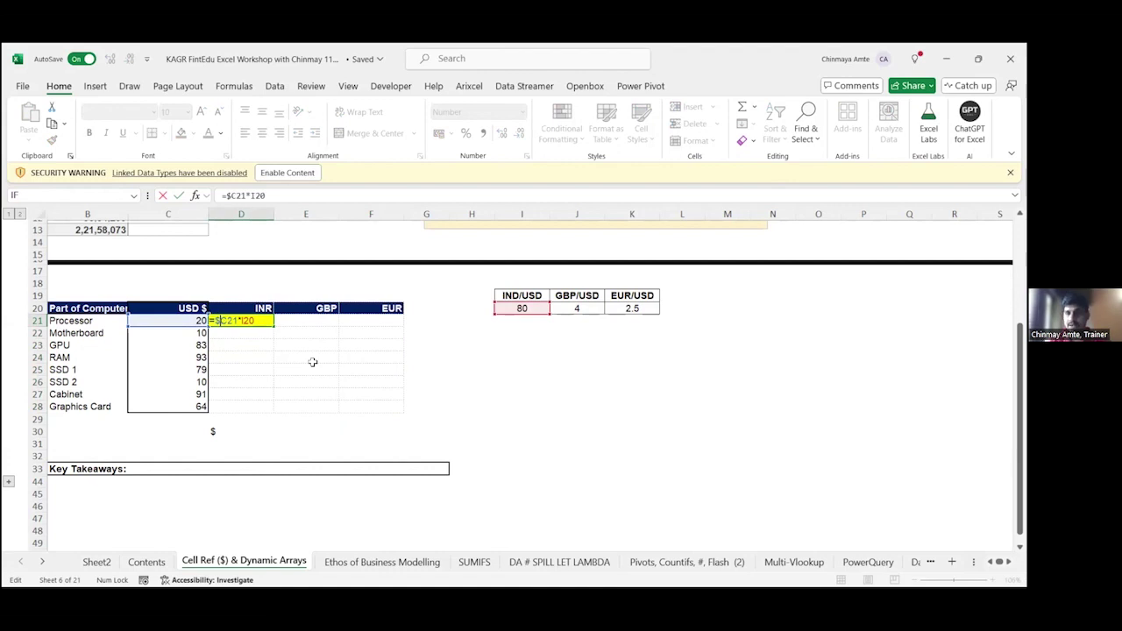
key(Escape)
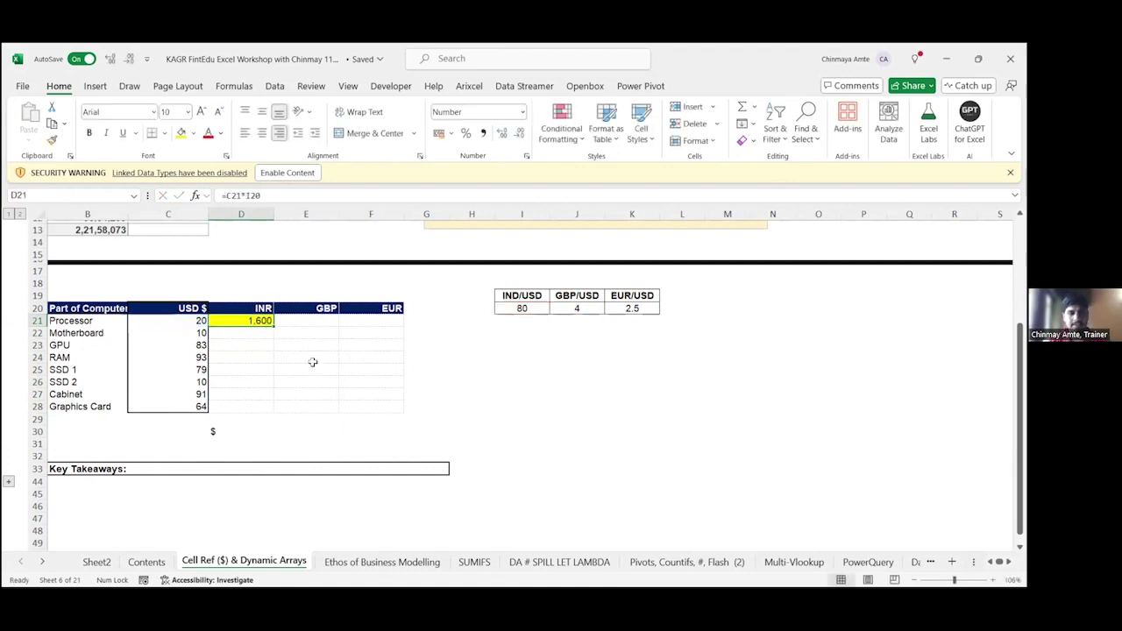
Step: Copy the INR formula into E21:F21 and inspect the GBP and EUR references
key(ctrl+c)
key(shift+Right)
key(shift+Right)
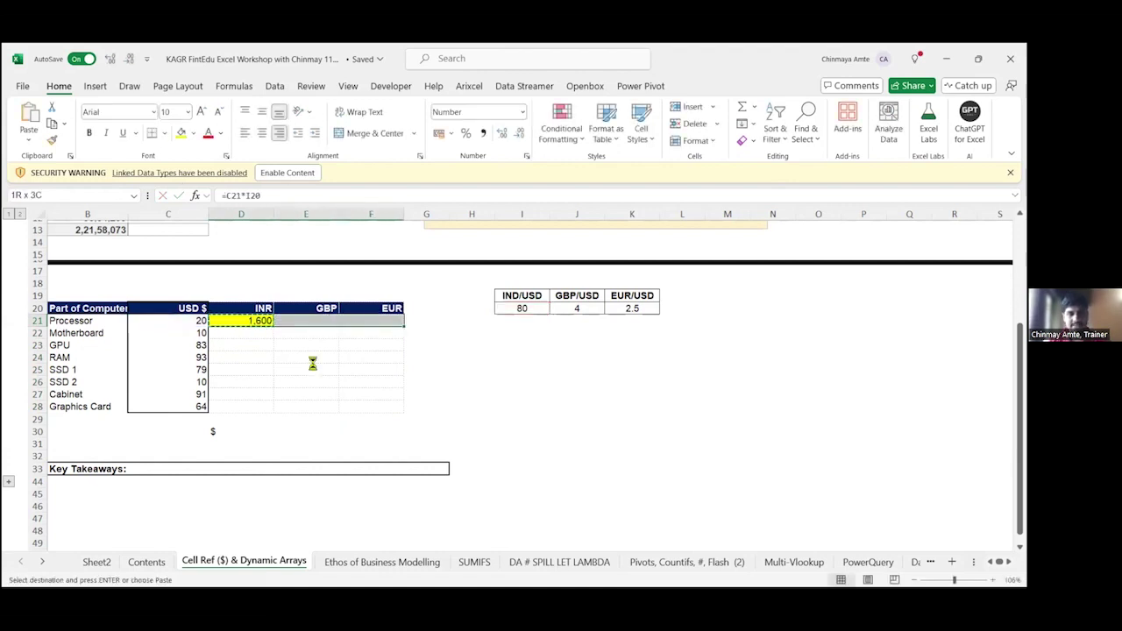
key(ctrl+v)
key(Right)
key(F2)
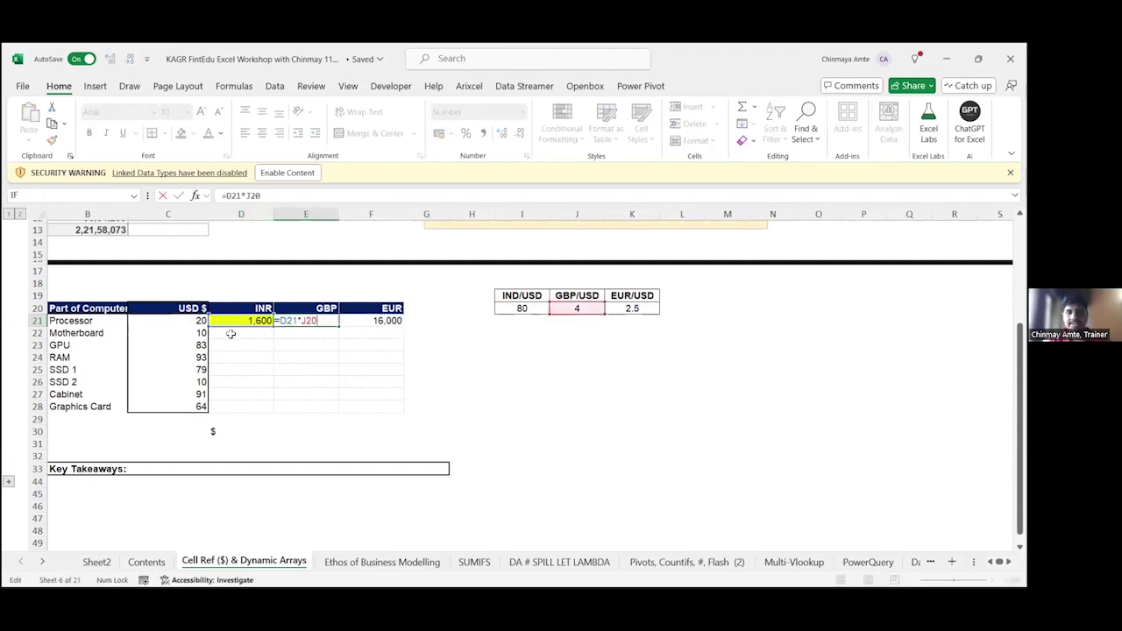
key(Escape)
key(Right)
key(F2)
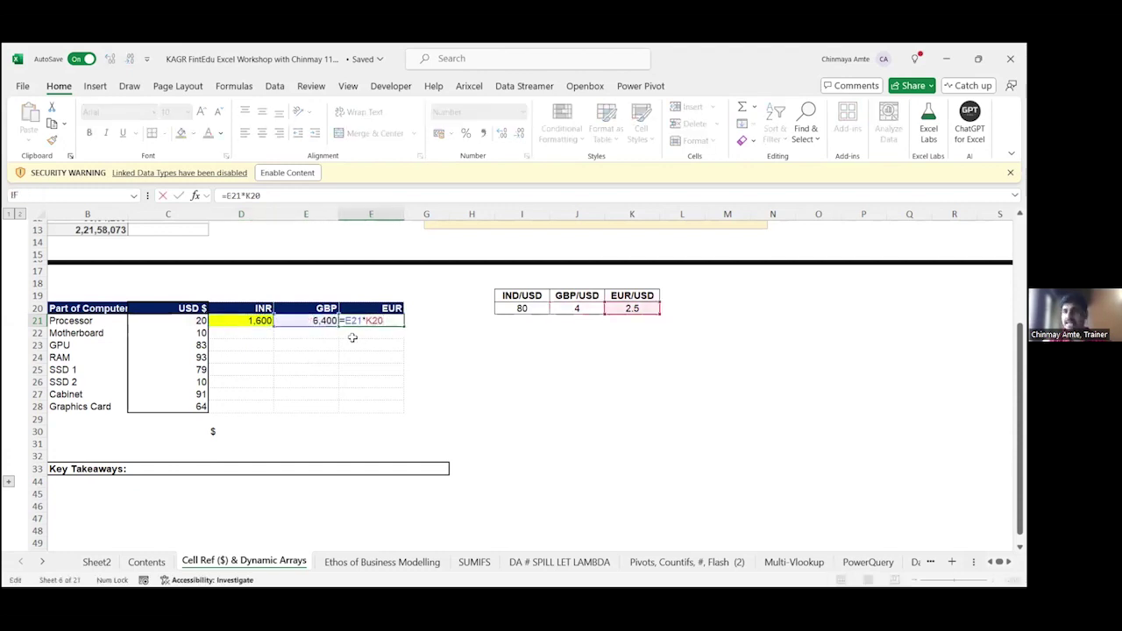
key(Escape)
Step: Edit D21 to lock the USD column as =$C21*I20
key(Left)
key(Left)
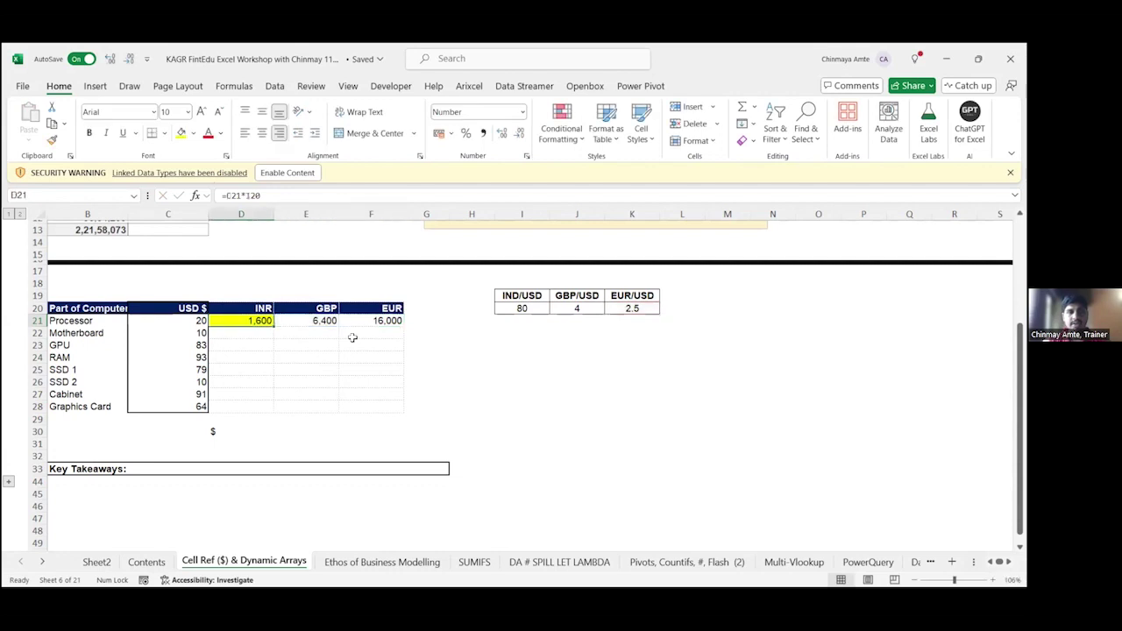
key(F2)
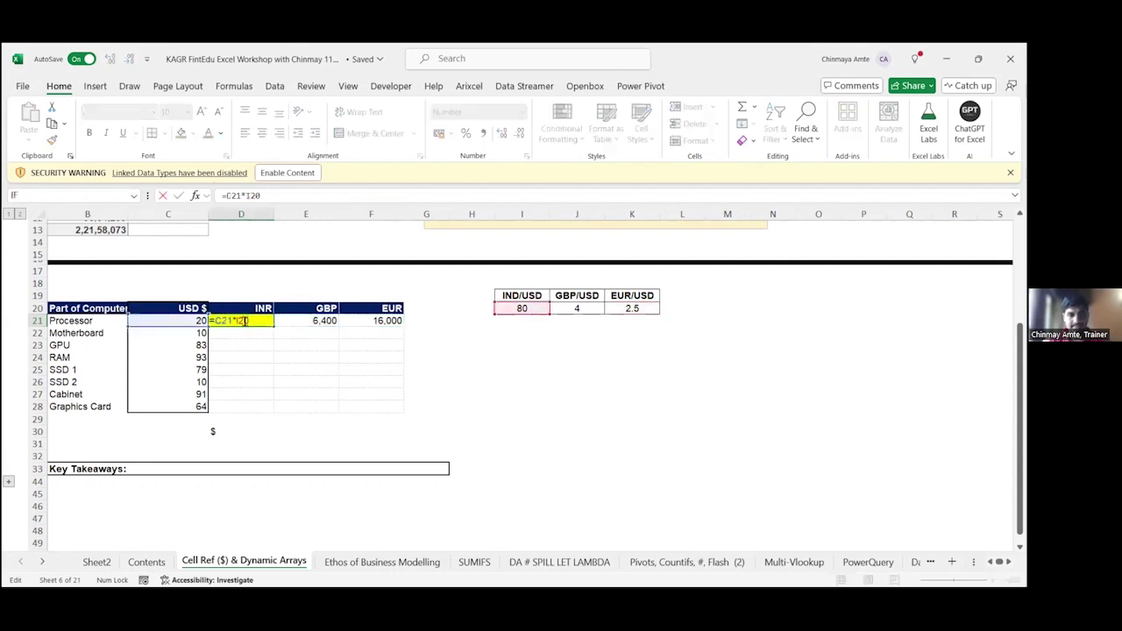
key(Home)
key(Right)
text($)
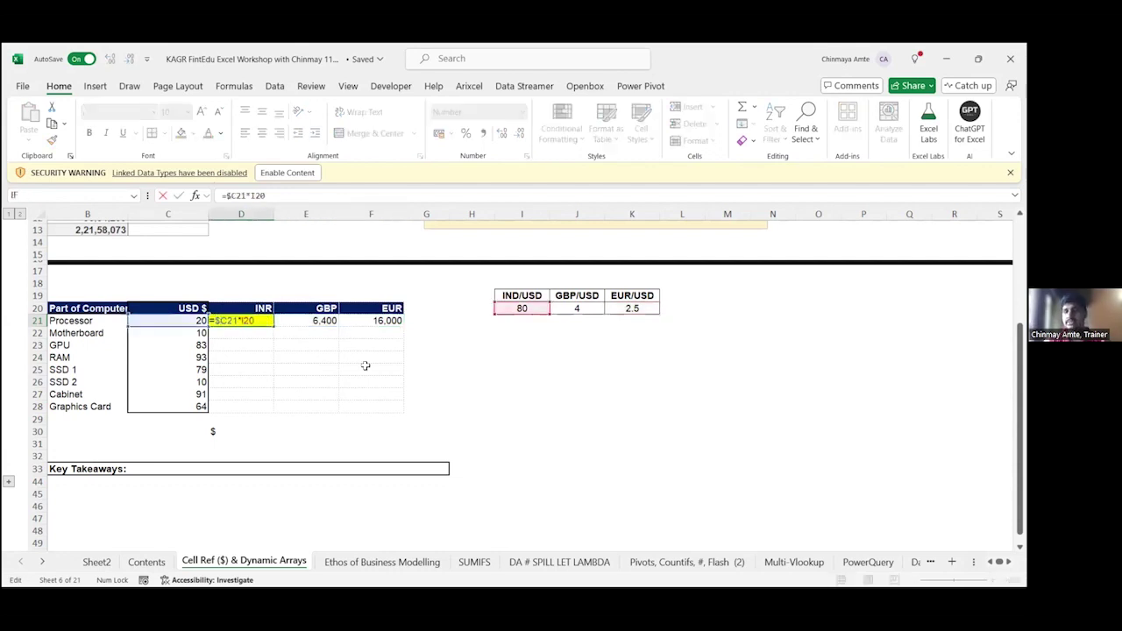
key(Return)
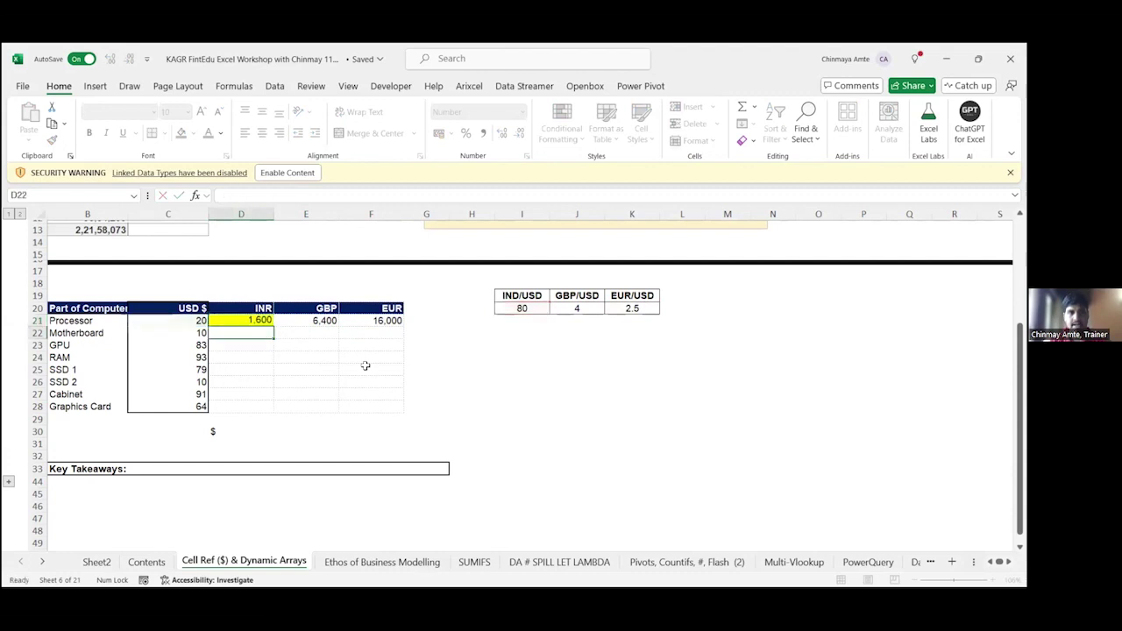
Step: Copy the formula across D21:F22 and inspect the Motherboard cells' shifted references
key(Up)
key(ctrl+c)
key(shift+Right)
key(shift+Right)
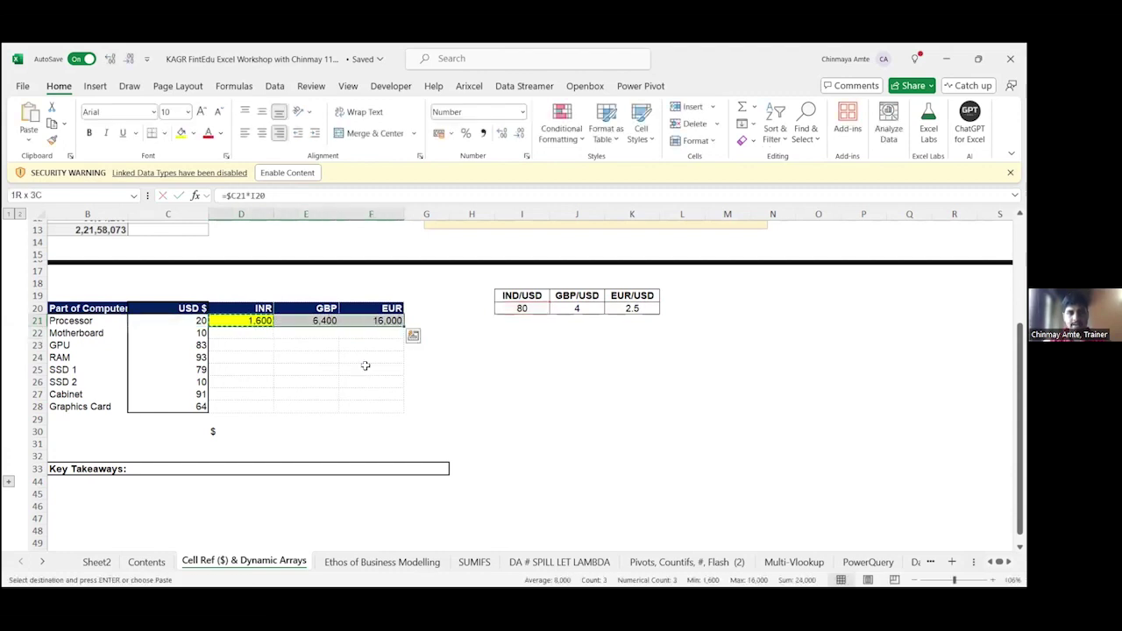
key(shift+Down)
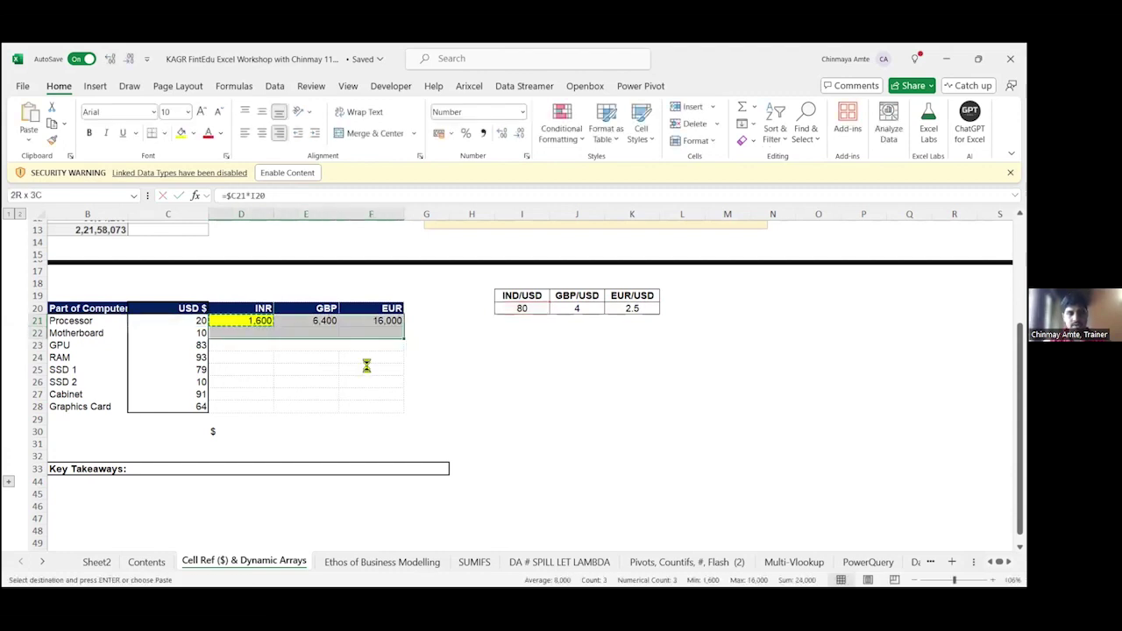
key(ctrl+v)
key(Down)
key(F2)
key(Escape)
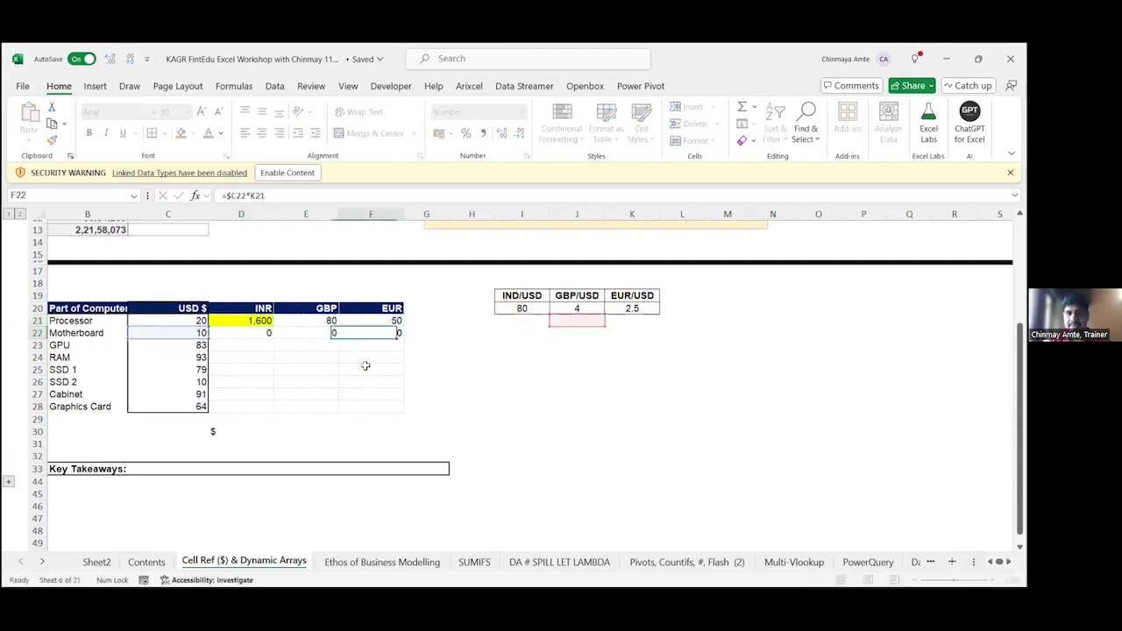
key(Right)
key(Right)
key(F2)
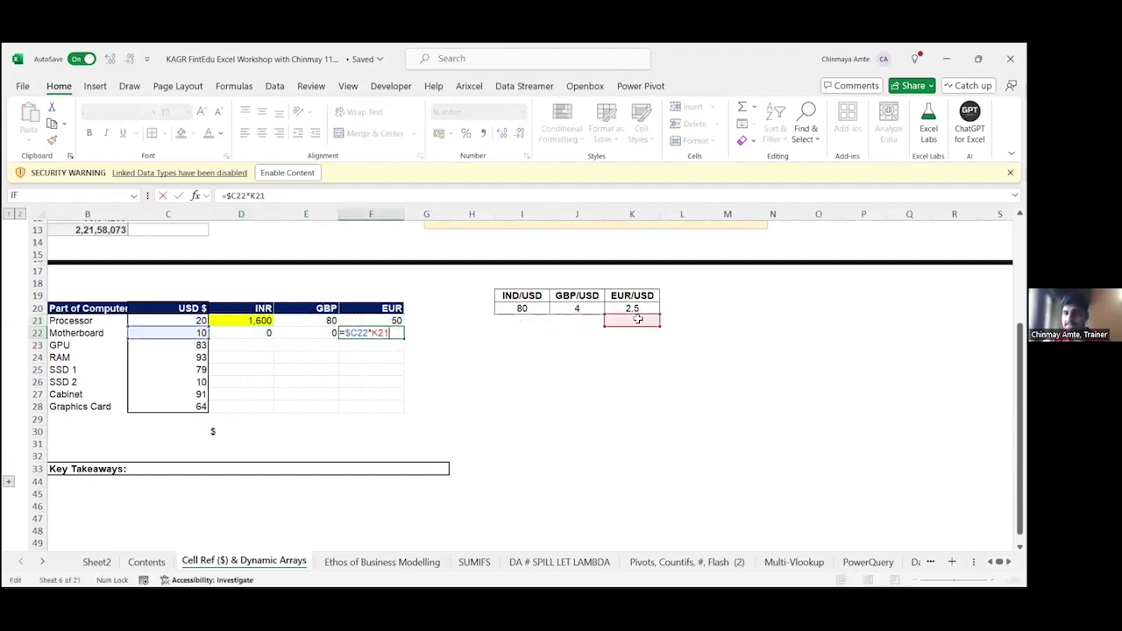
Step: Change the D21 formula to the mixed reference =$C21*I$20
key(Escape)
key(Left)
key(Left)
key(Up)
key(F2)
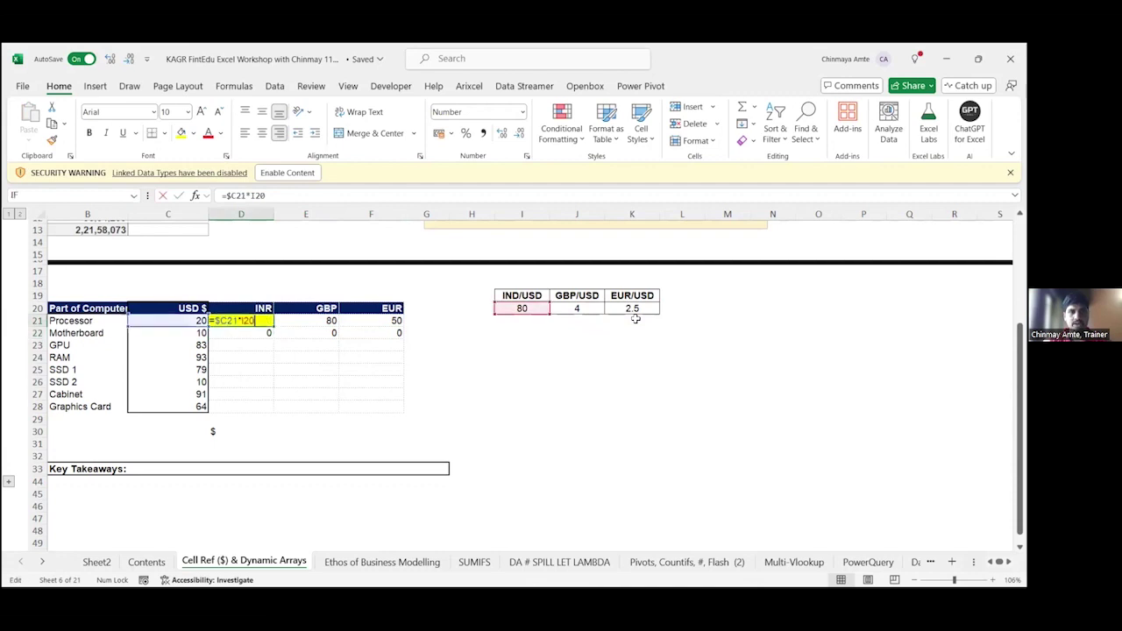
key(F4)
key(F4)
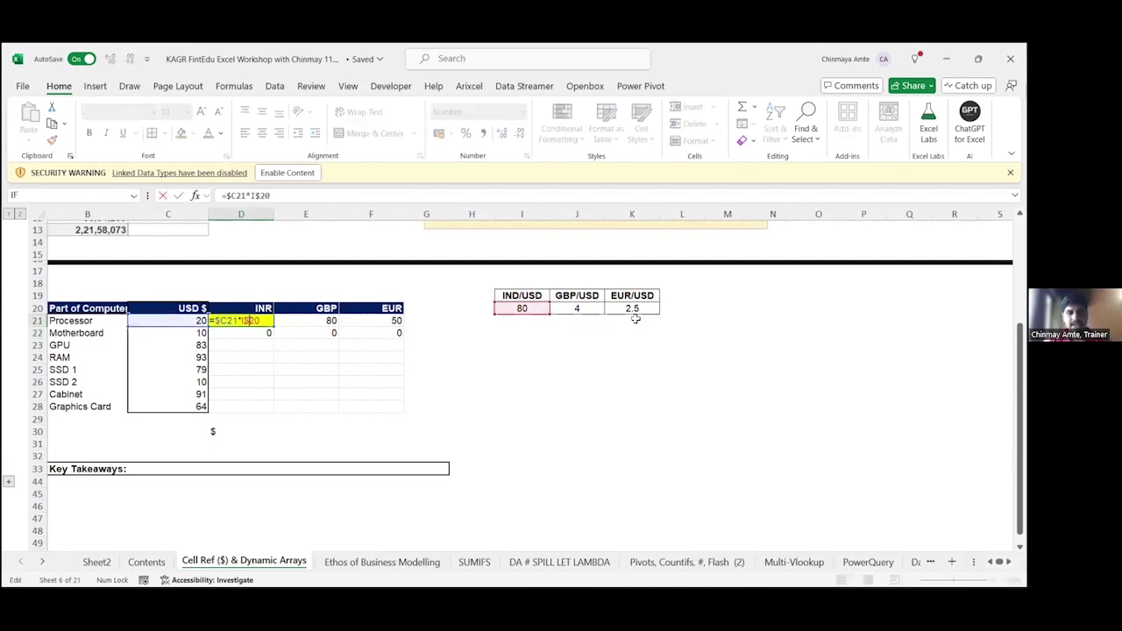
key(ctrl+Return)
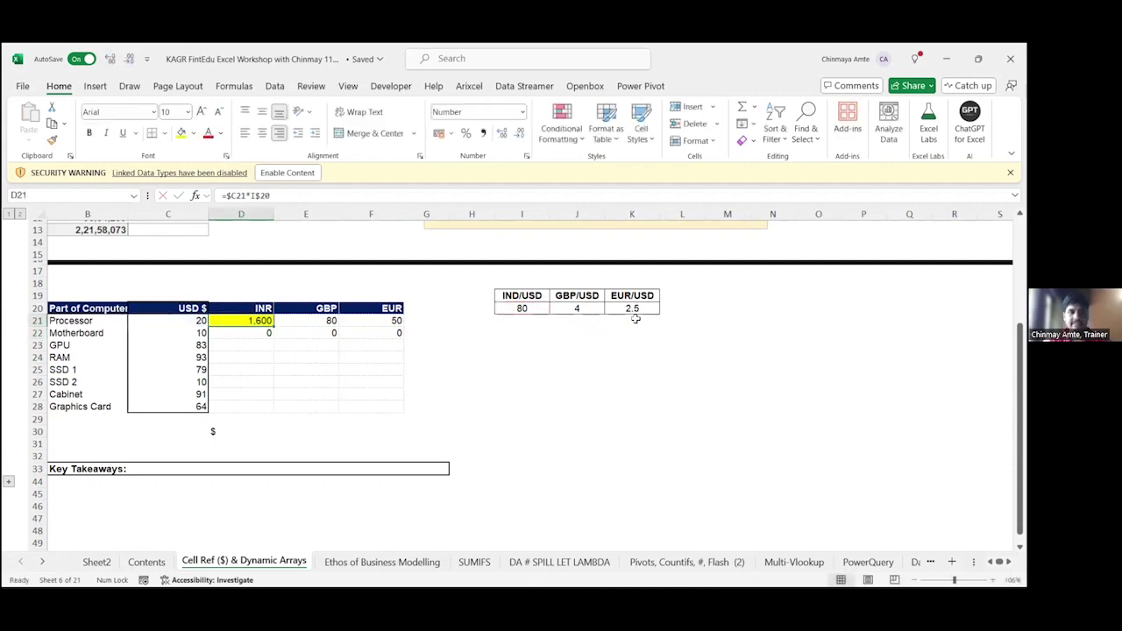
Step: Paste the formula only across D21:F28 to convert all eight parts
key(ctrl+c)
key(shift+Right)
key(shift+Right)
key(shift+Down)
key(shift+Down)
key(shift+Down)
key(shift+Down)
key(shift+Down)
key(shift+Down)
key(shift+Down)
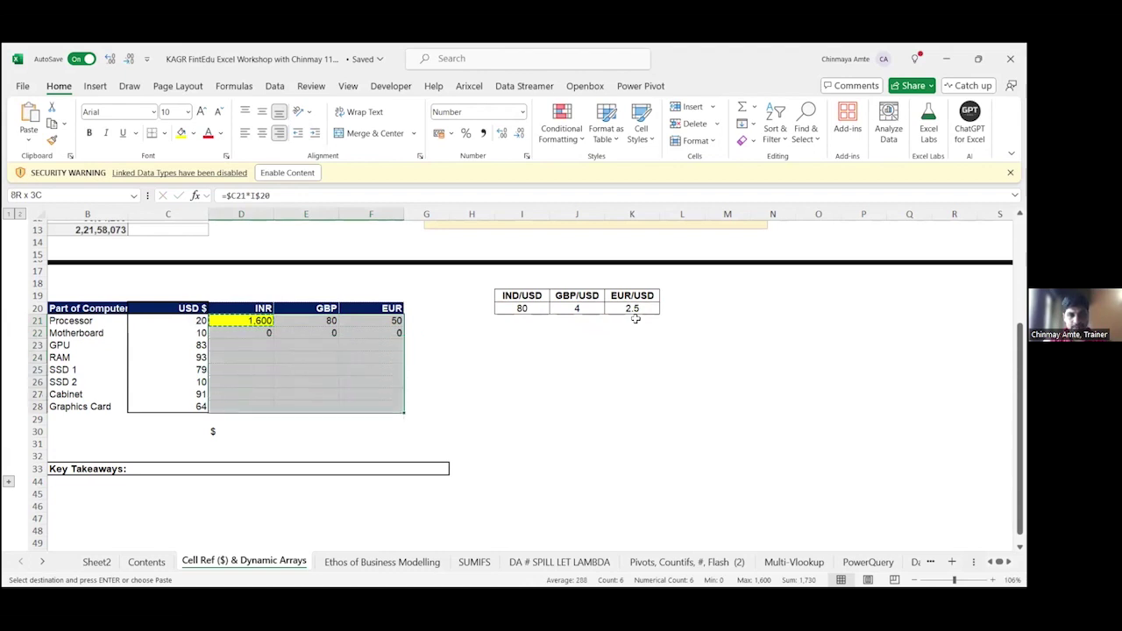
key(ctrl+alt+v)
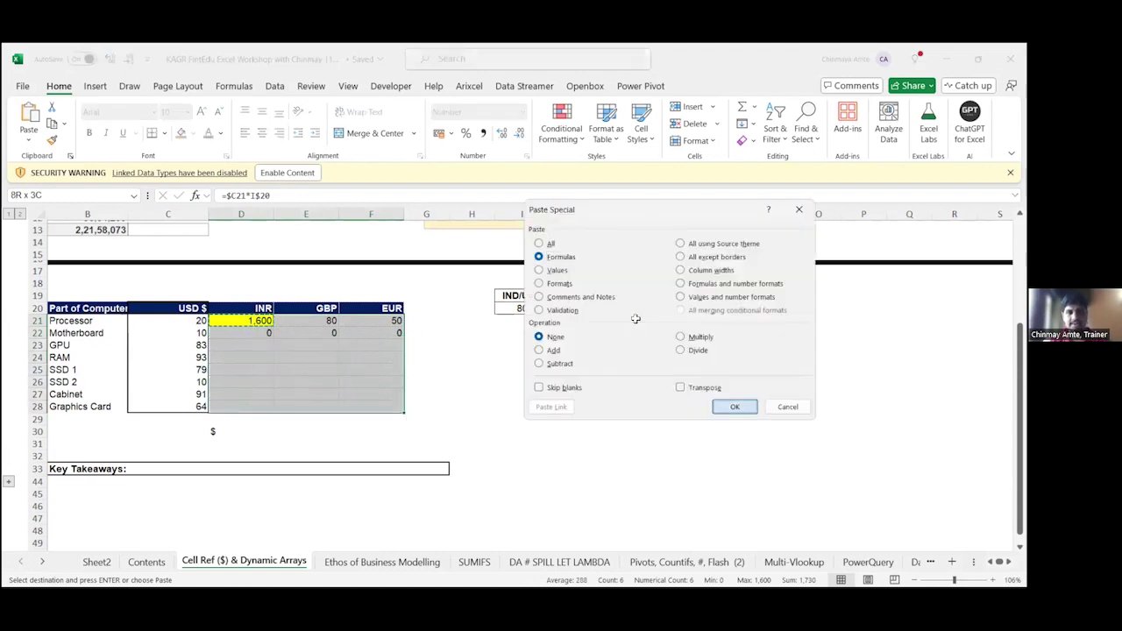
key(f)
key(Return)
key(F2)
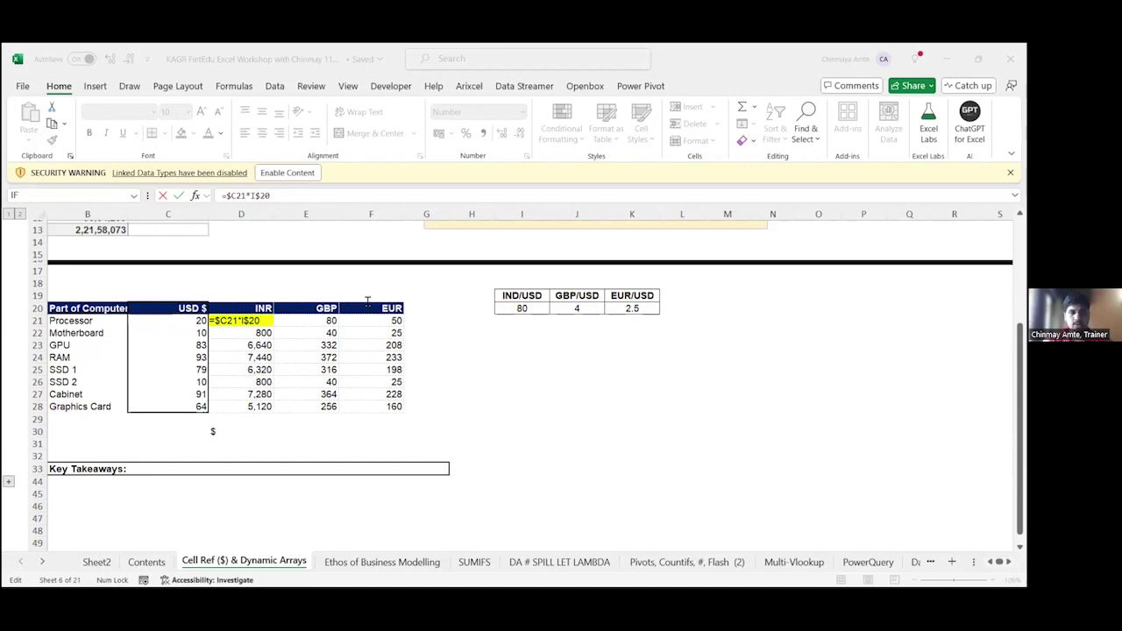
Step: Review the D21 formula, then select D21:F28 and delete every INR, GBP and EUR result
click(286, 323)
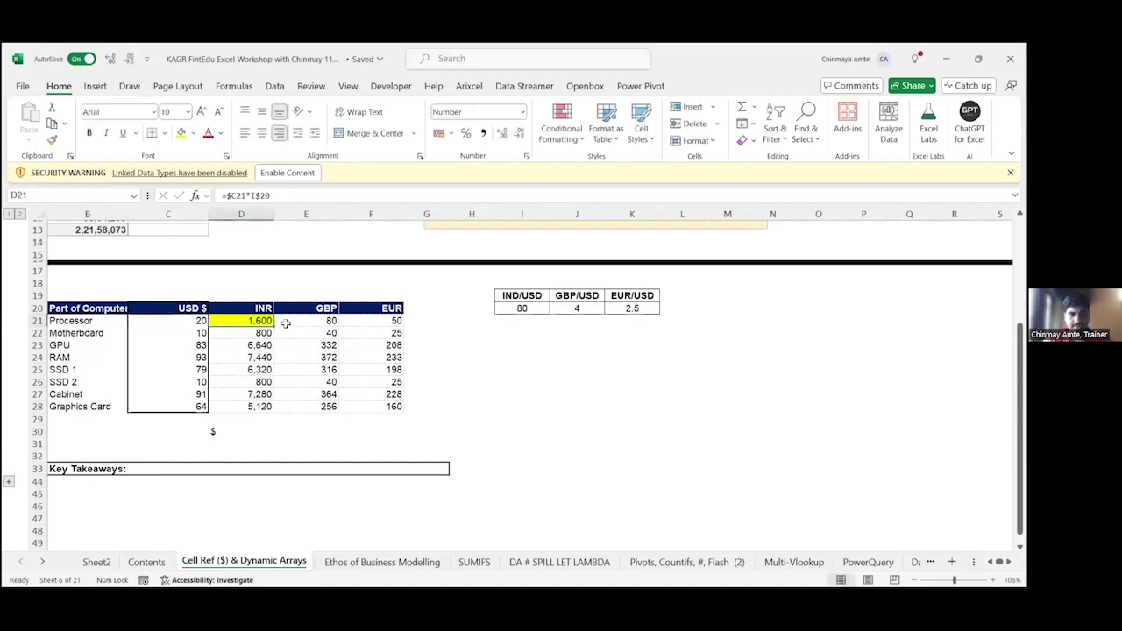
key(F2)
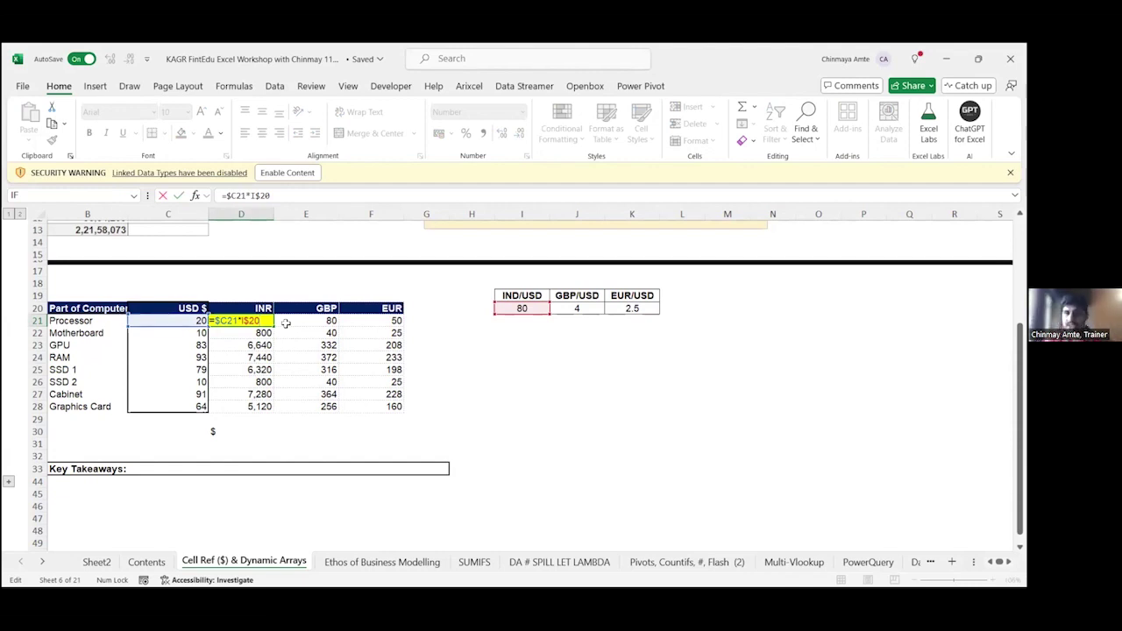
key(ctrl+Return)
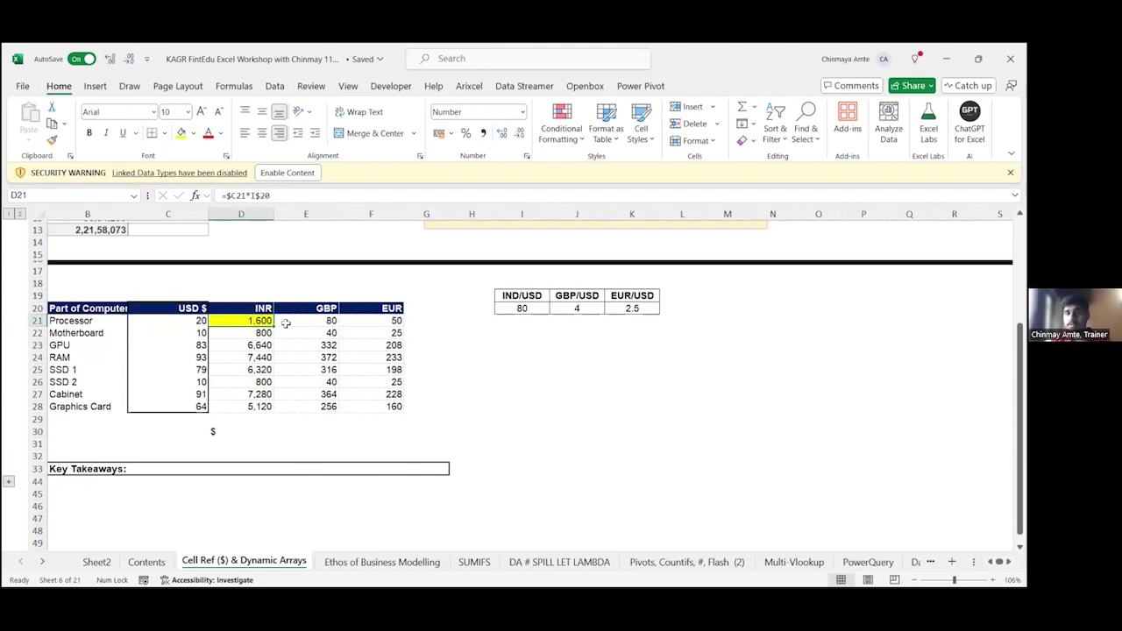
key(ctrl+shift+Right)
key(ctrl+shift+Down)
key(Delete)
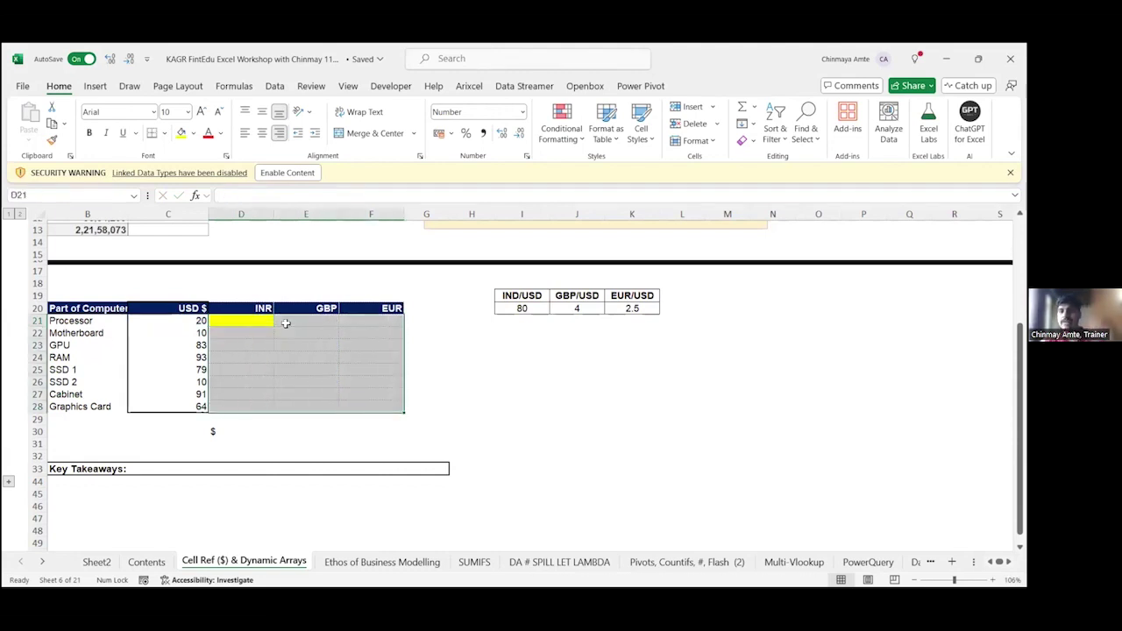
Step: Enter =C21:C28*I20:K20 in D21 so the conversions spill across all eight rows
key(shift+BackSpace)
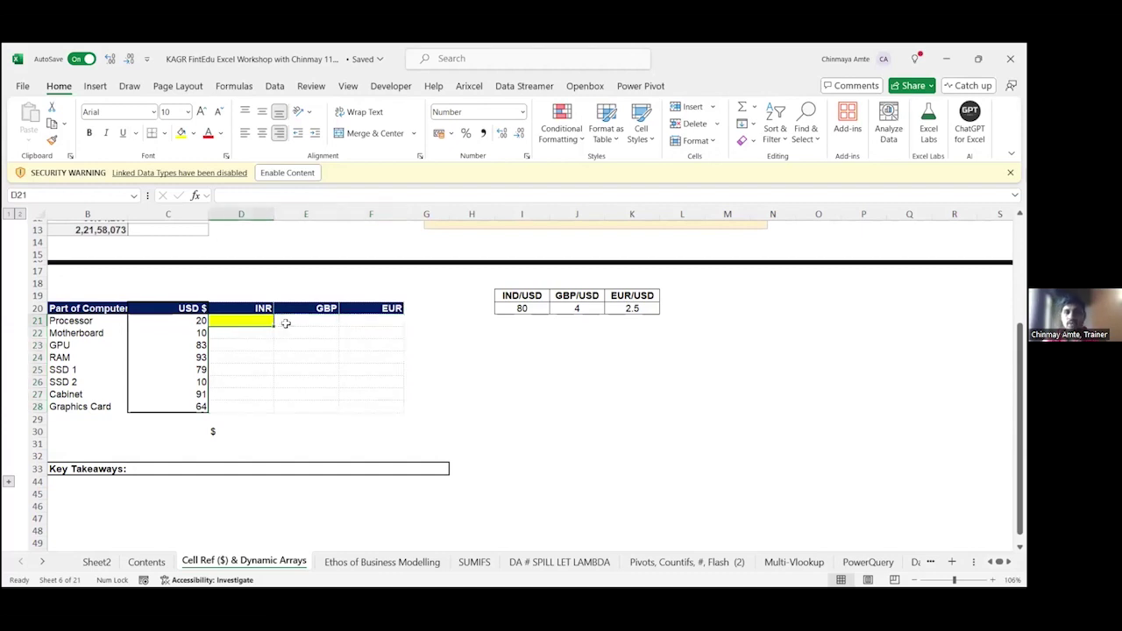
text(=)
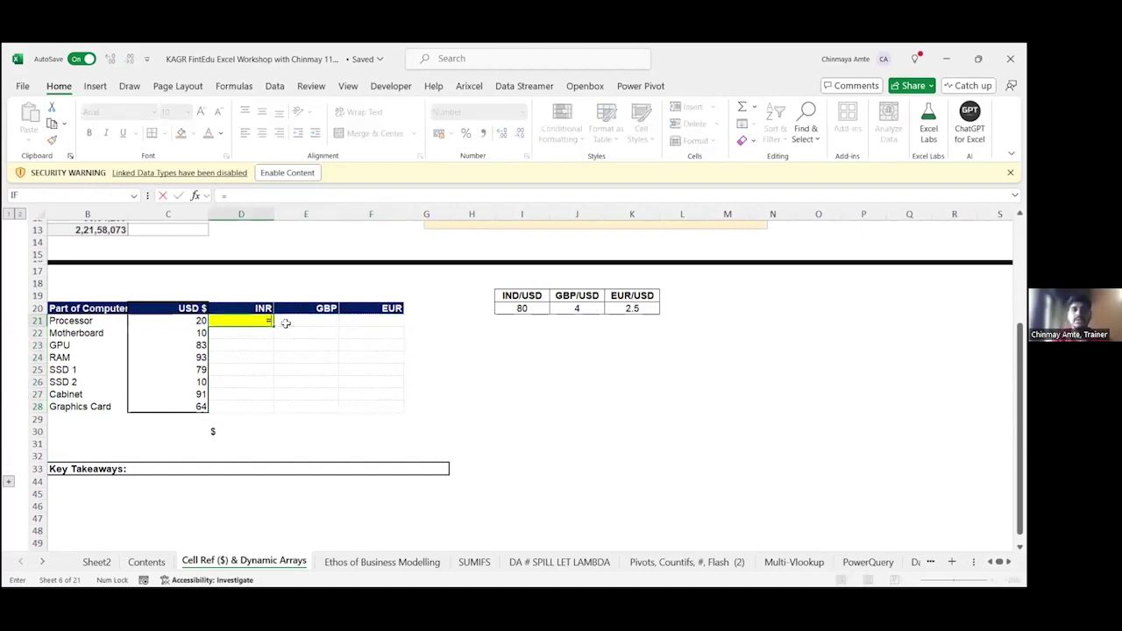
click(188, 321)
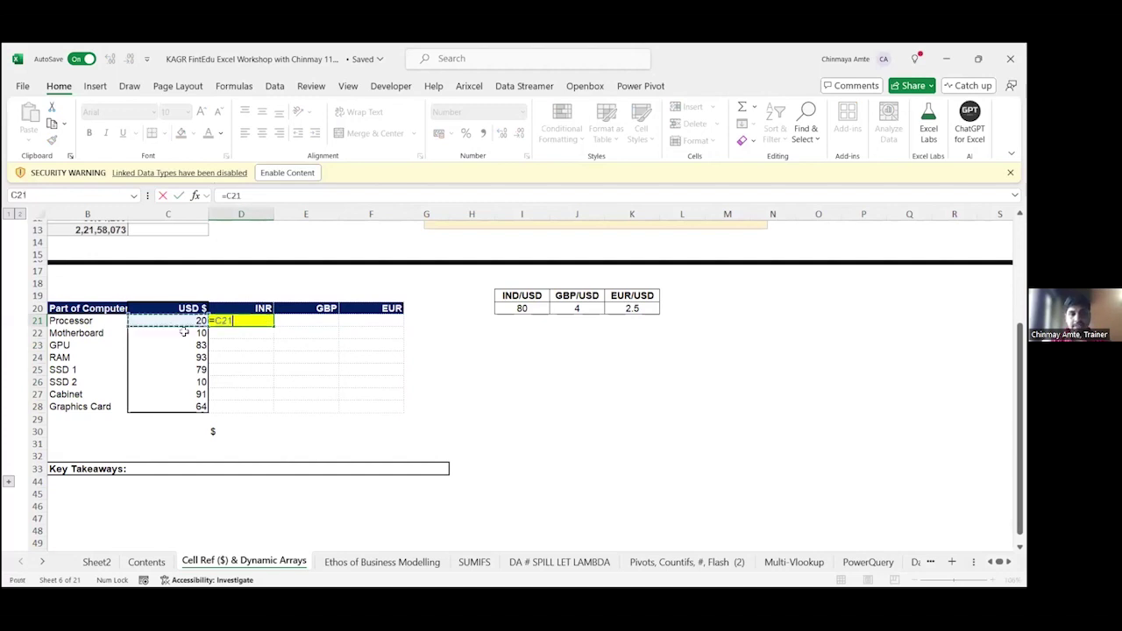
shift+click(182, 403)
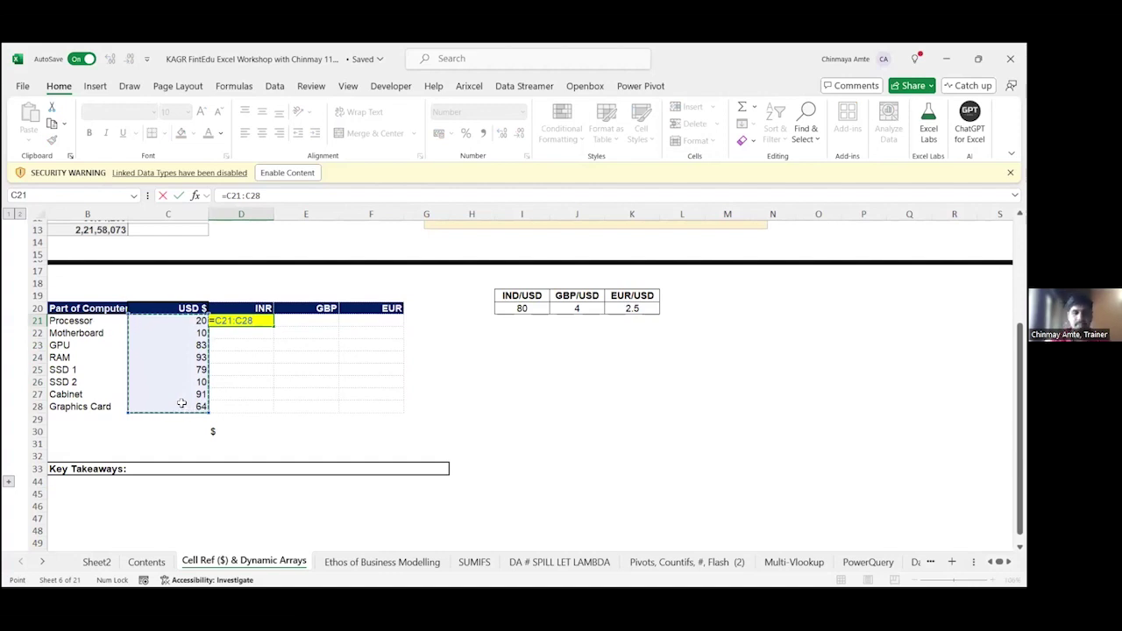
text(*)
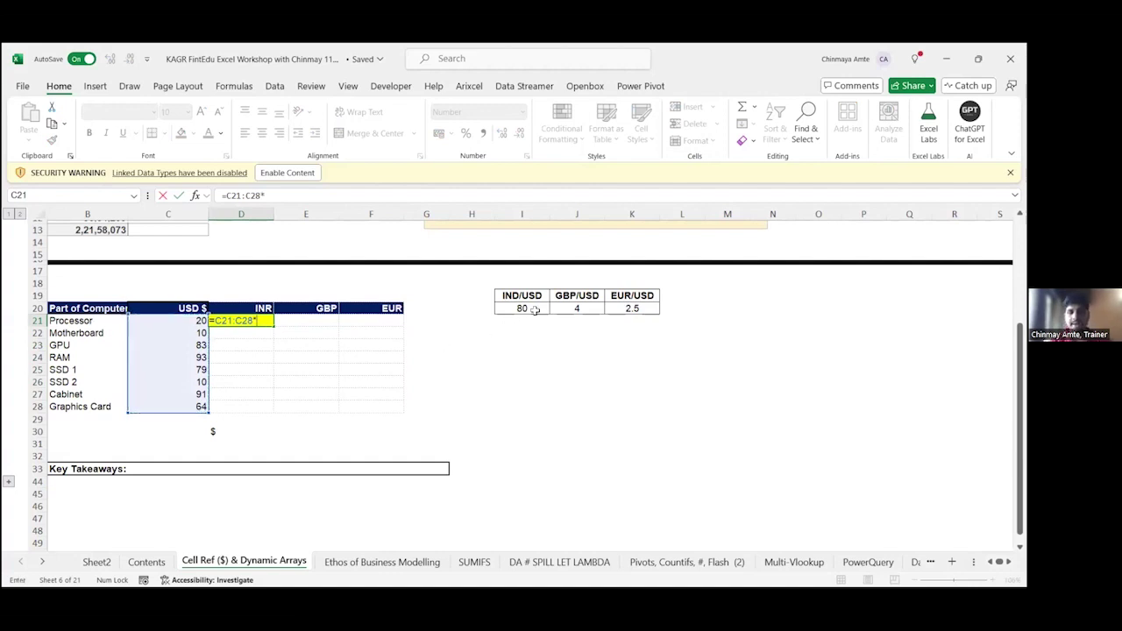
drag(533, 308, 623, 308)
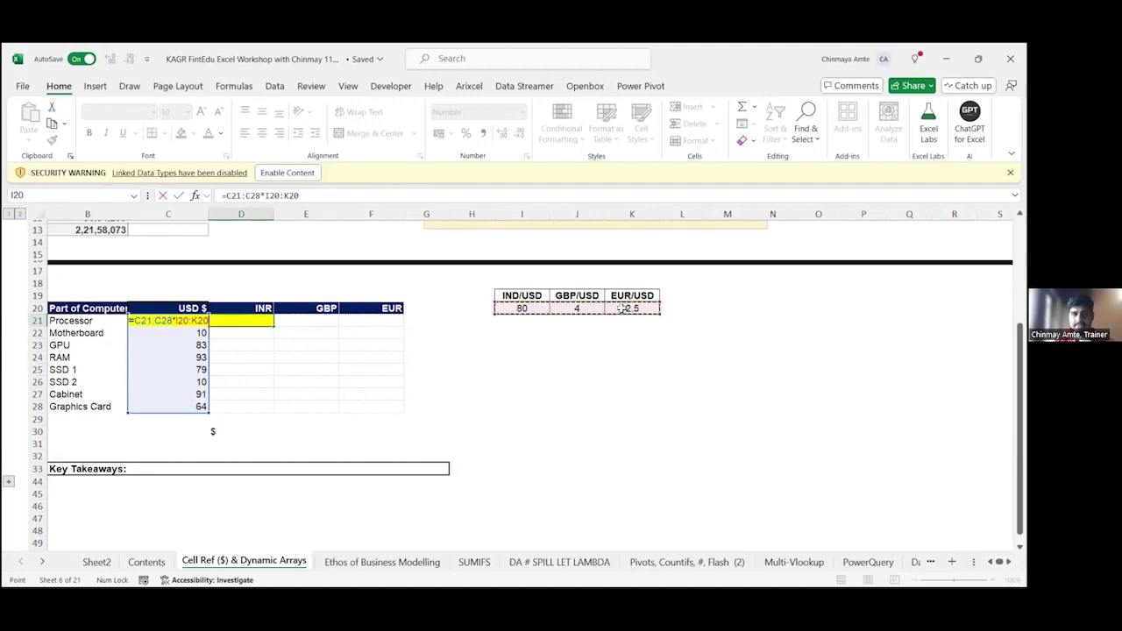
key(Return)
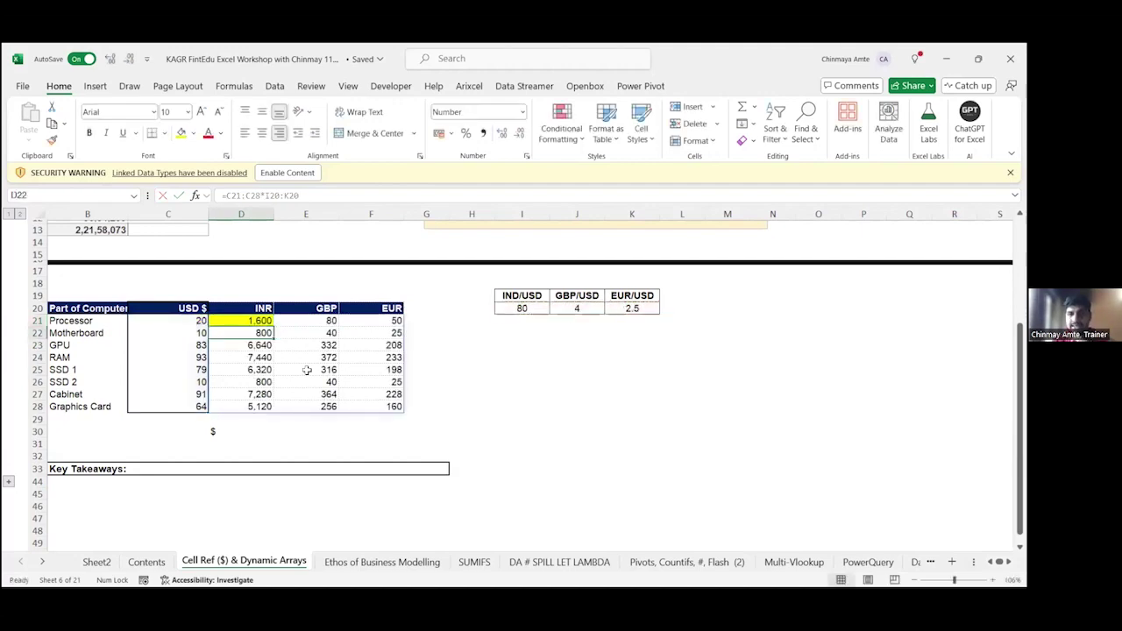
scroll(331, 377, up, 3)
Step: Type the label 'Dynamic Arrays' into D30 below the table
scroll(447, 391, left, 2)
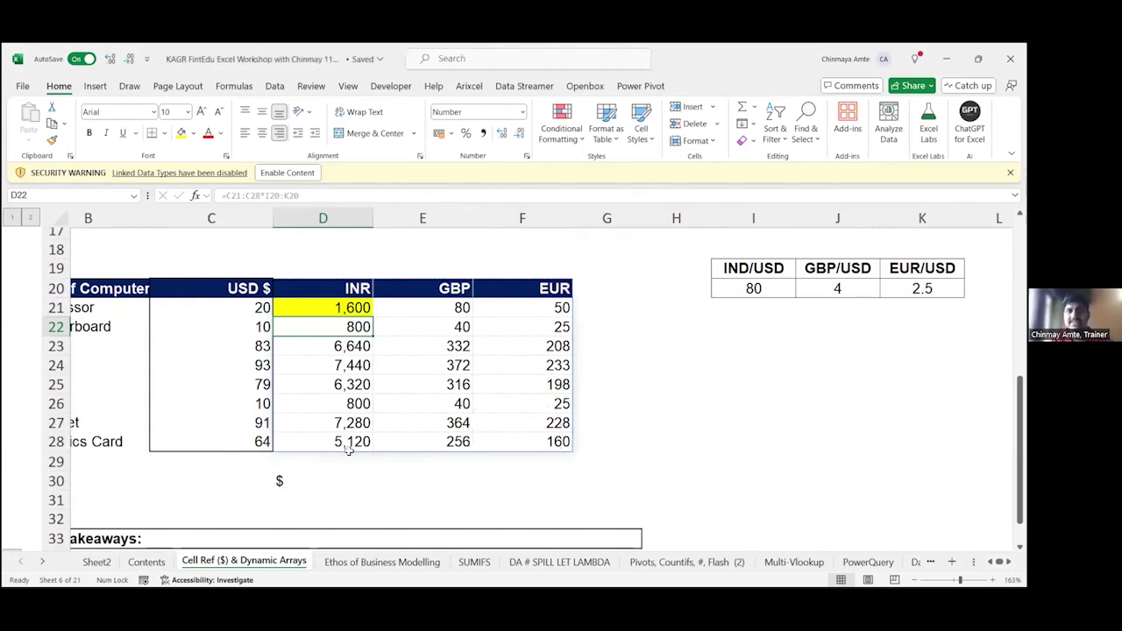
key(Up)
key(F2)
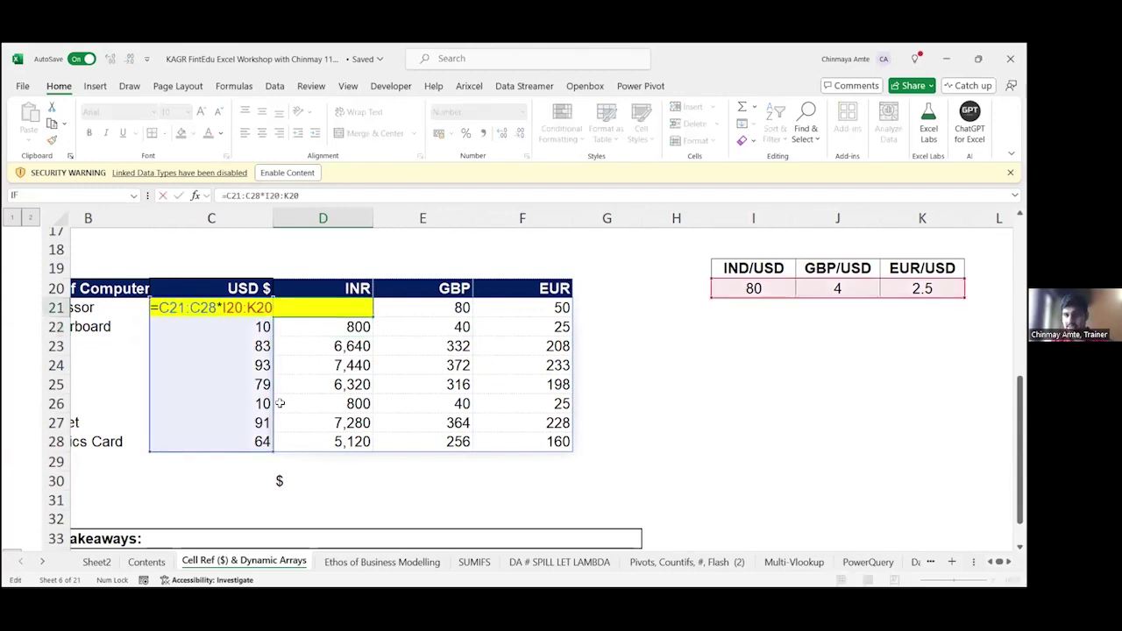
key(Return)
key(Down)
key(Down)
key(Down)
key(Down)
key(Down)
key(Down)
key(Down)
key(Down)
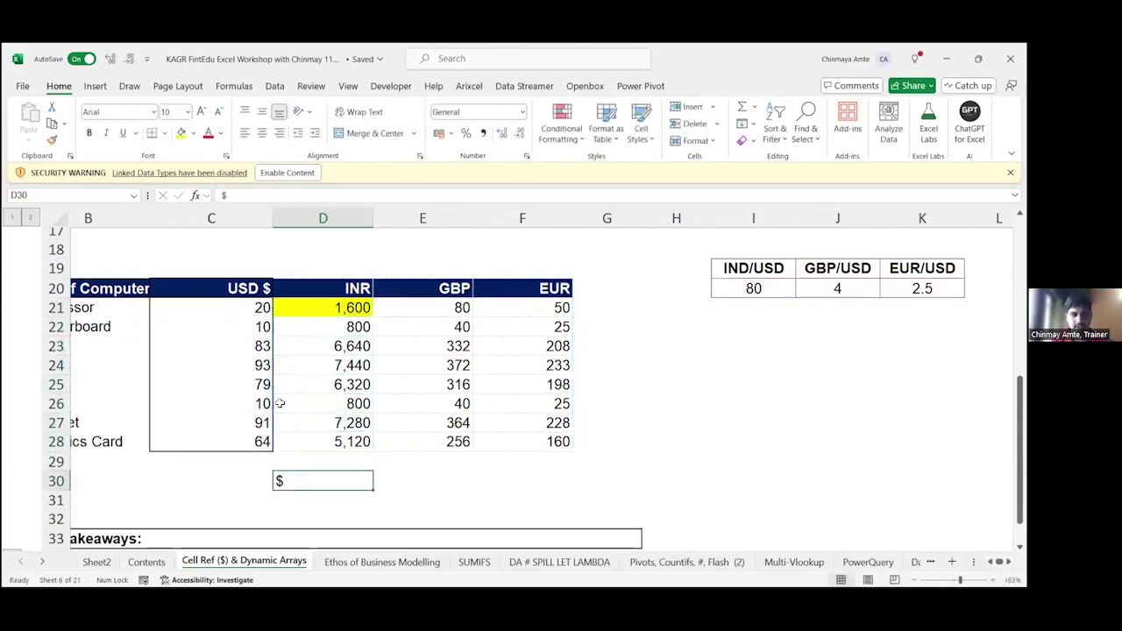
text(Dynamic A)
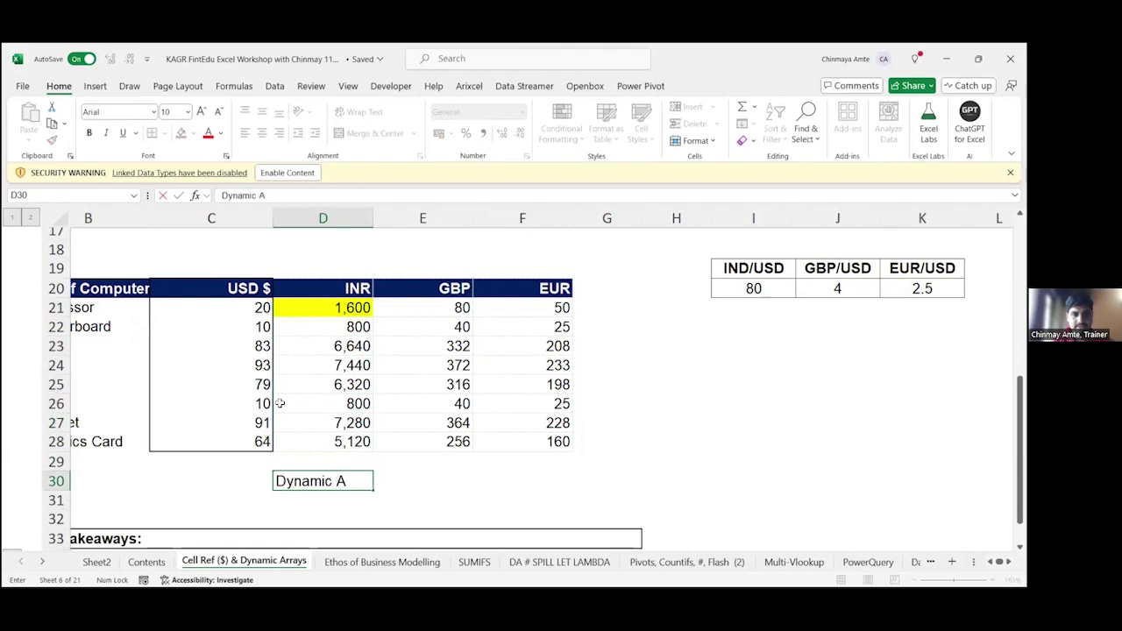
text(rrays)
key(Return)
key(Up)
key(Up)
key(Up)
key(Up)
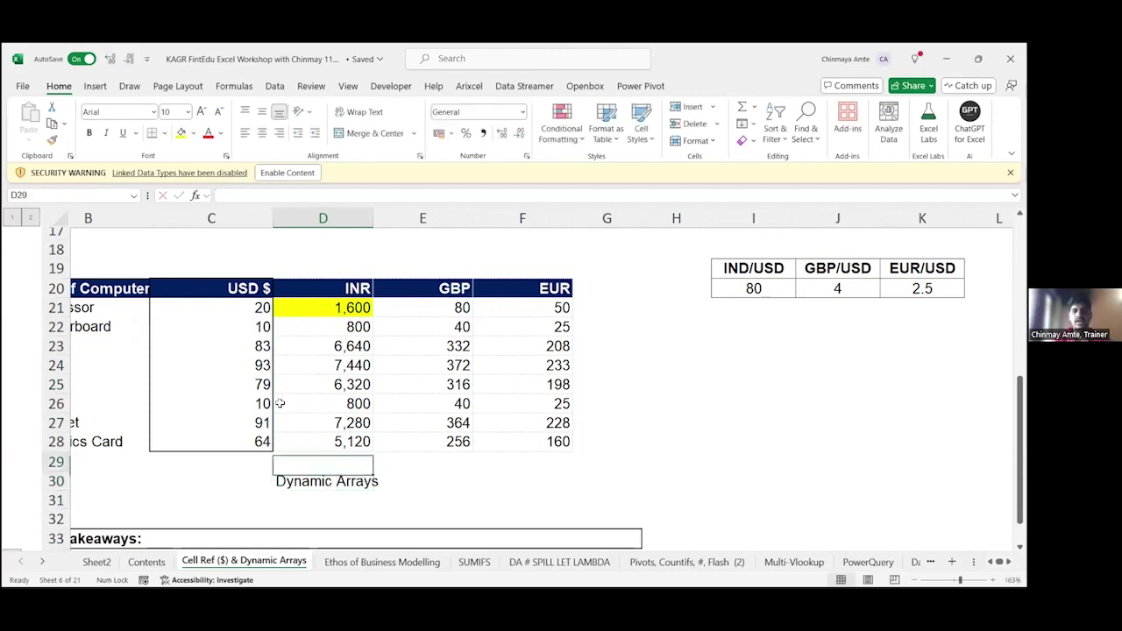
Step: Review the D21 spilled formula, then extend the D30 label to 'Dynamic Arrays - Office 365'
key(Up)
key(Up)
key(Up)
key(Up)
key(Up)
key(Up)
key(F2)
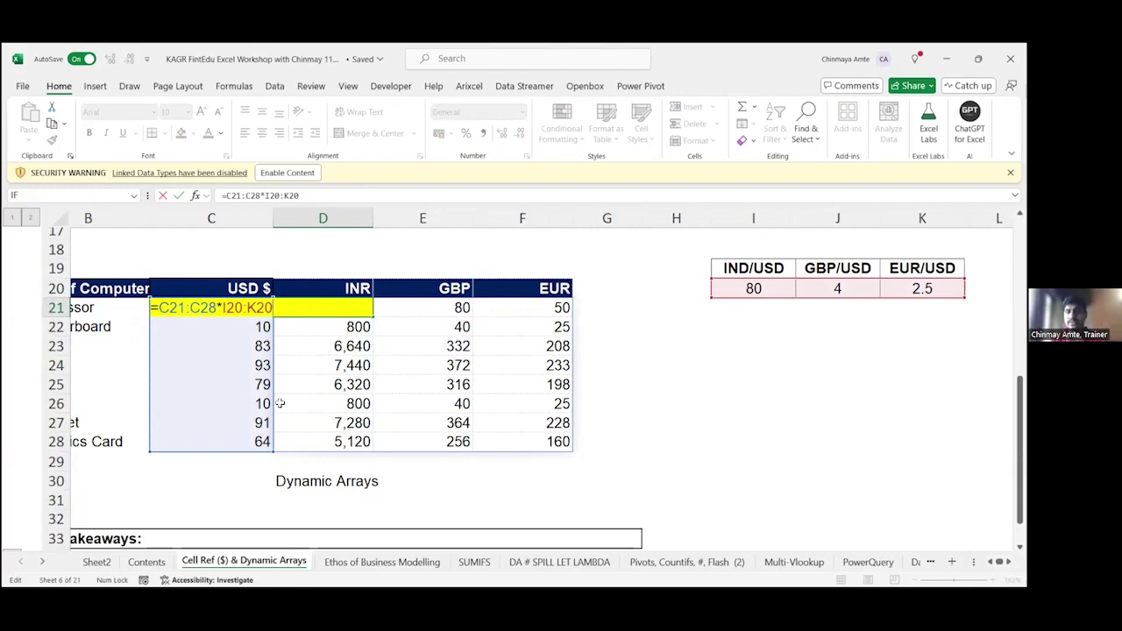
key(ctrl+shift+Return)
key(F2)
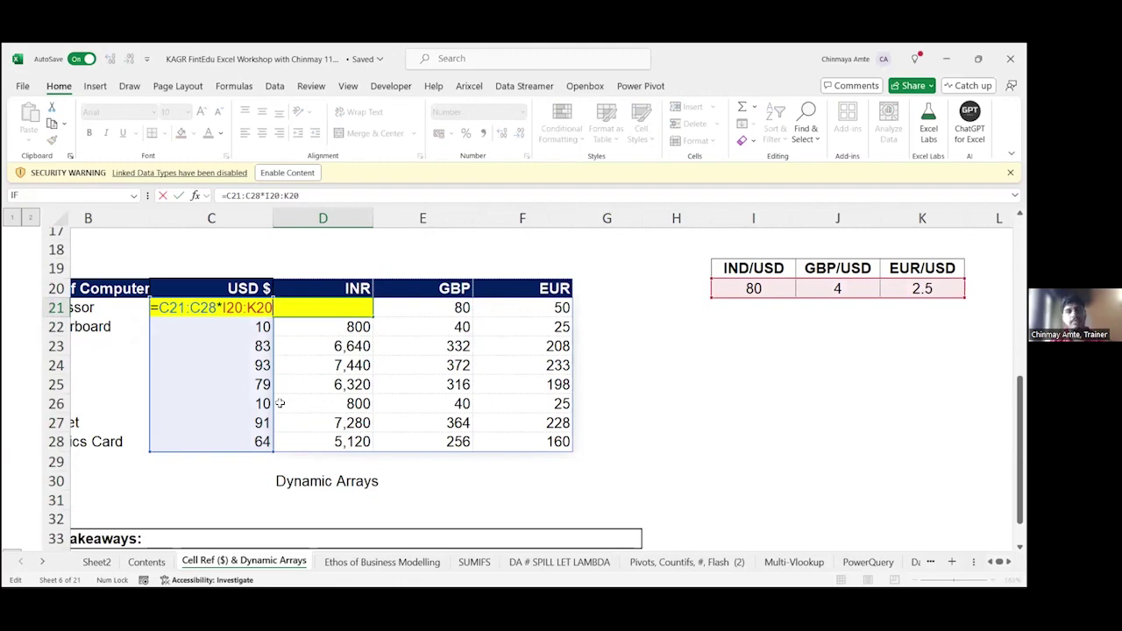
key(ctrl+shift+Return)
key(Down)
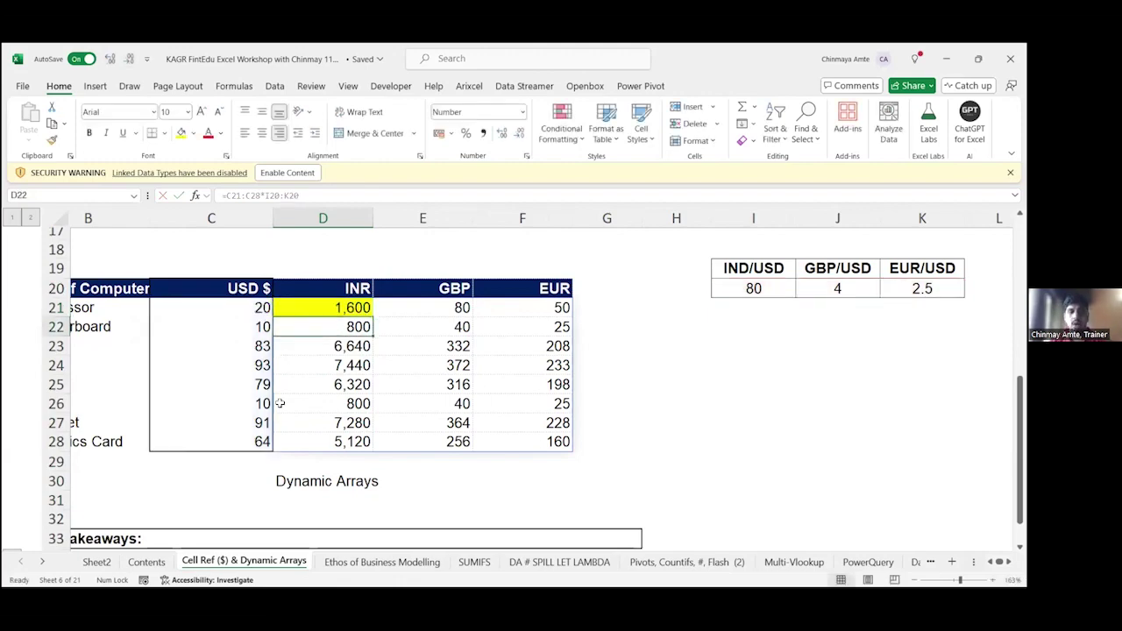
key(ctrl+Down)
key(ctrl+Down)
key(Down)
key(Up)
key(F2)
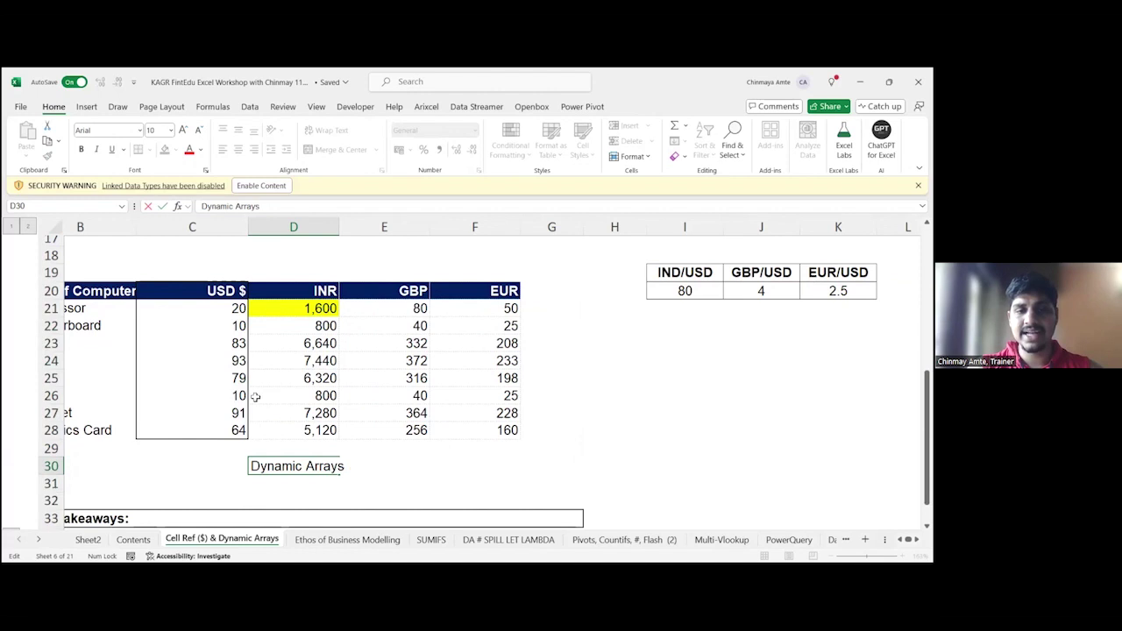
text(- )
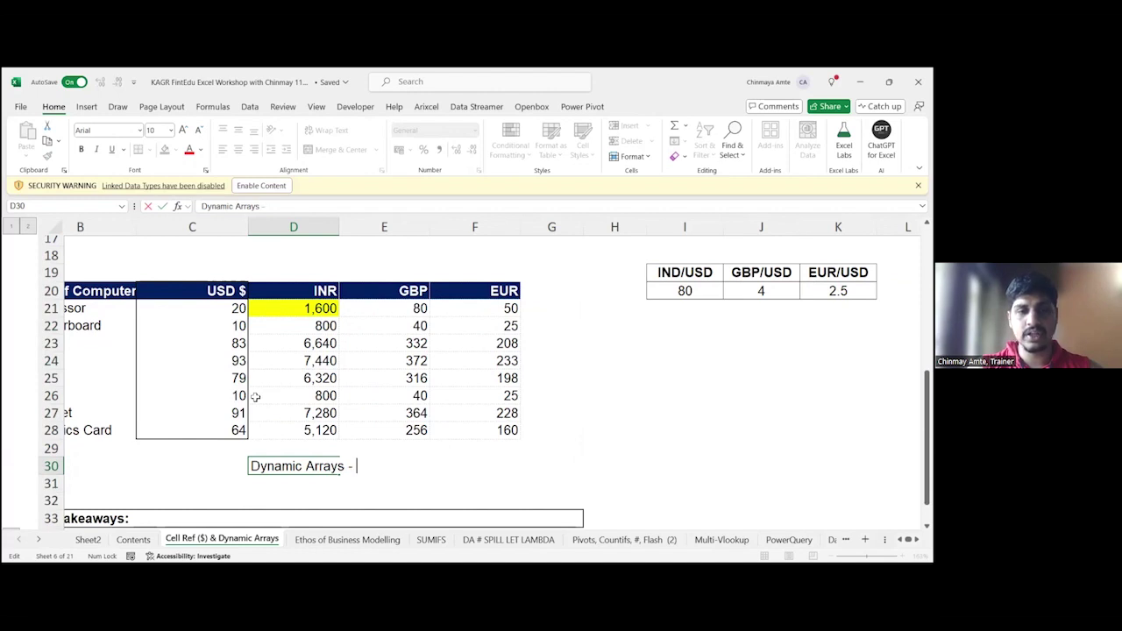
text(Office 365)
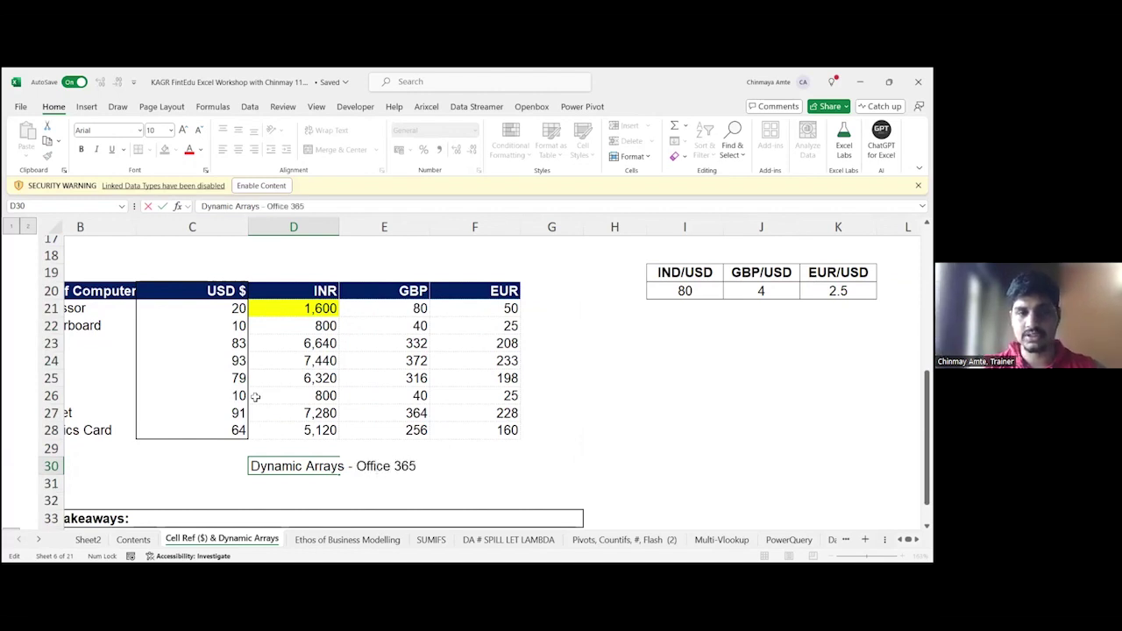
key(ctrl+Return)
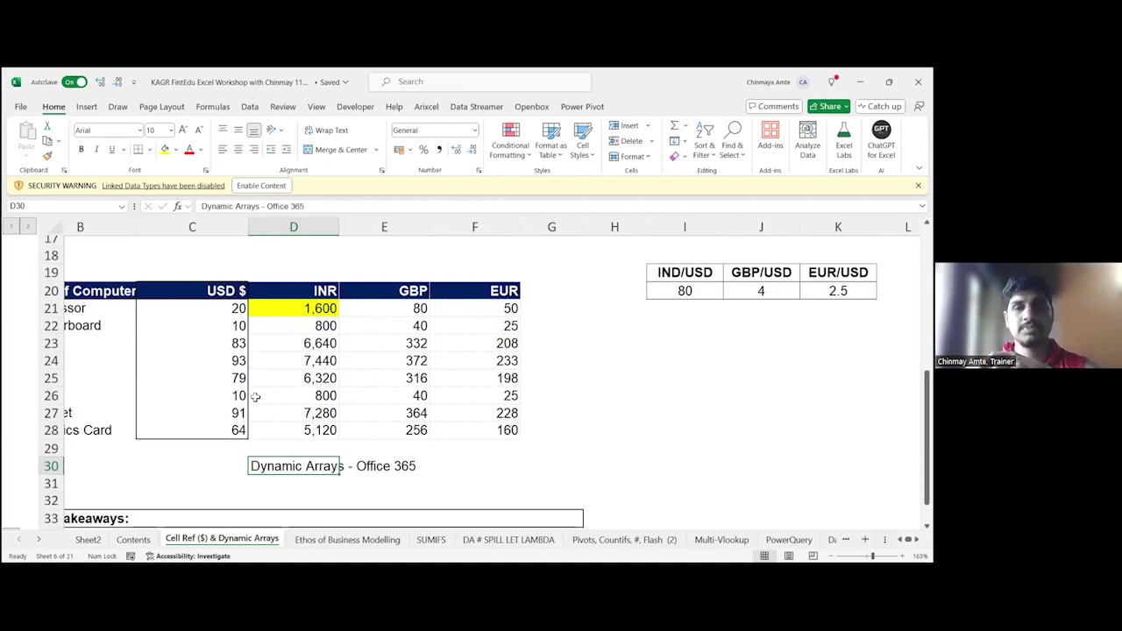
key(Up)
key(Up)
key(Up)
key(Up)
key(Up)
key(Up)
key(Up)
key(Up)
key(Up)
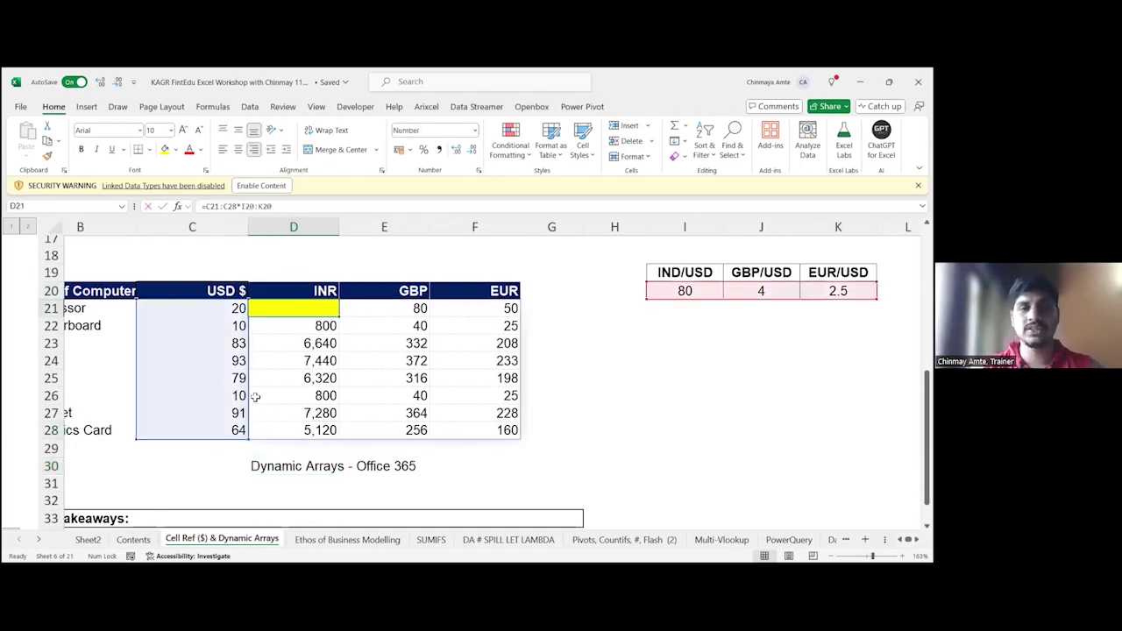
key(F2)
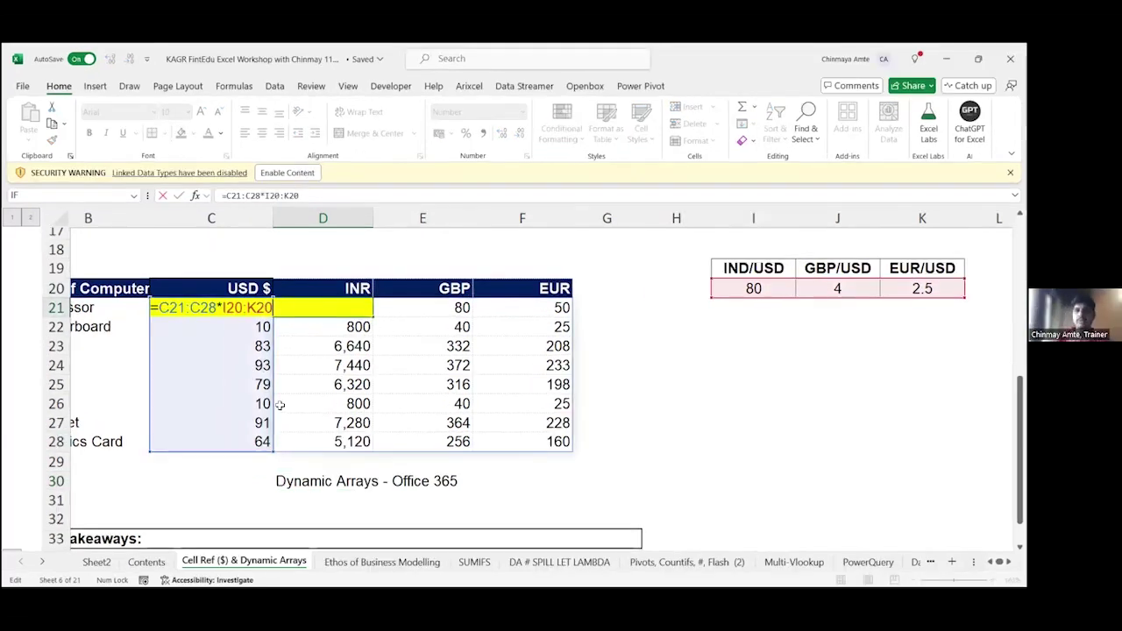
key(Escape)
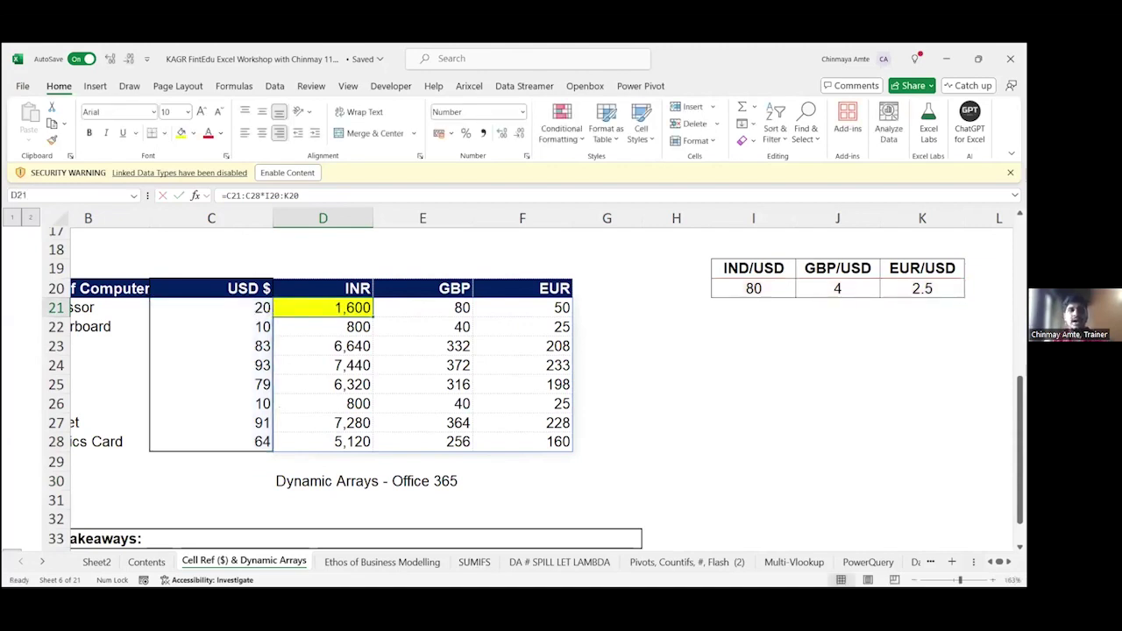
key(alt+Tab)
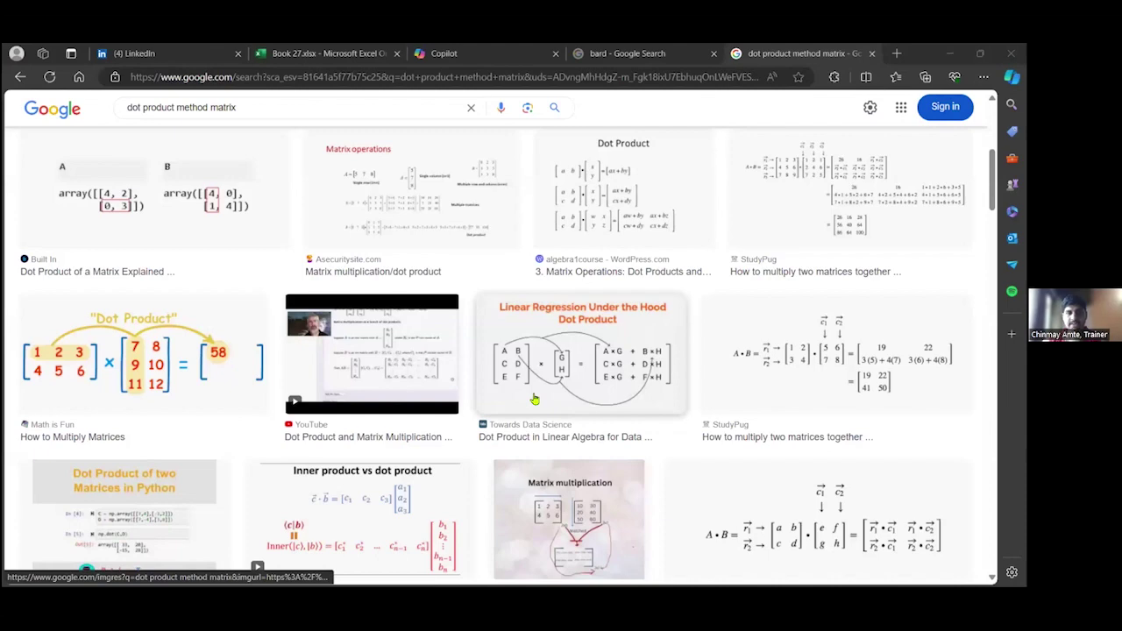
Step: Scroll through the 'dot product method matrix' image results, including the Math is Fun diagram
scroll(534, 400, down, 2)
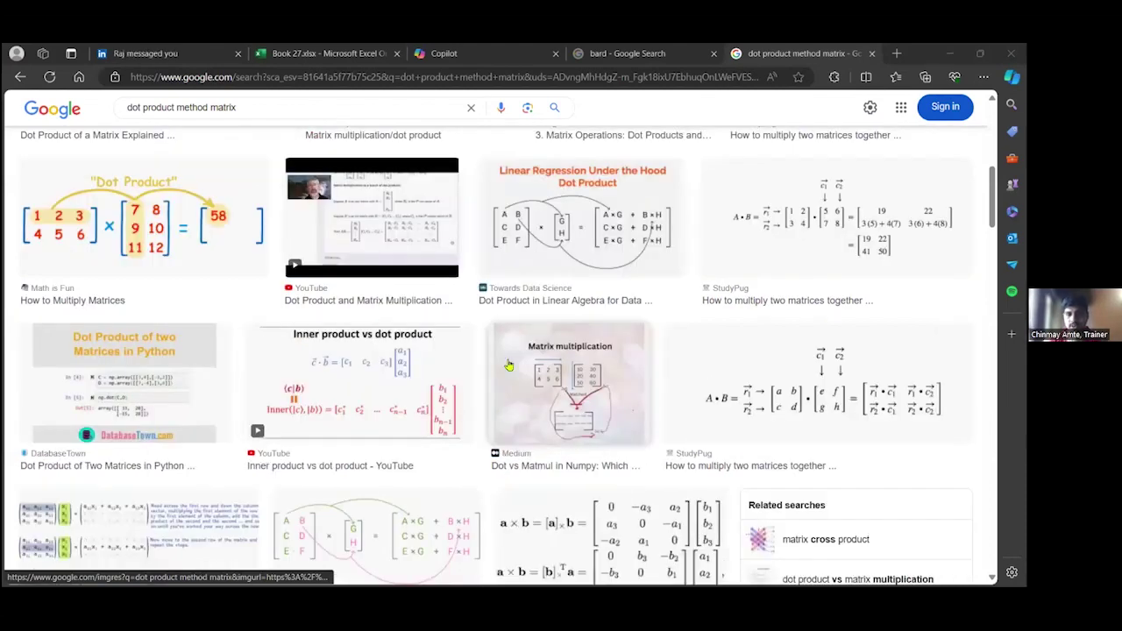
scroll(508, 365, down, 2)
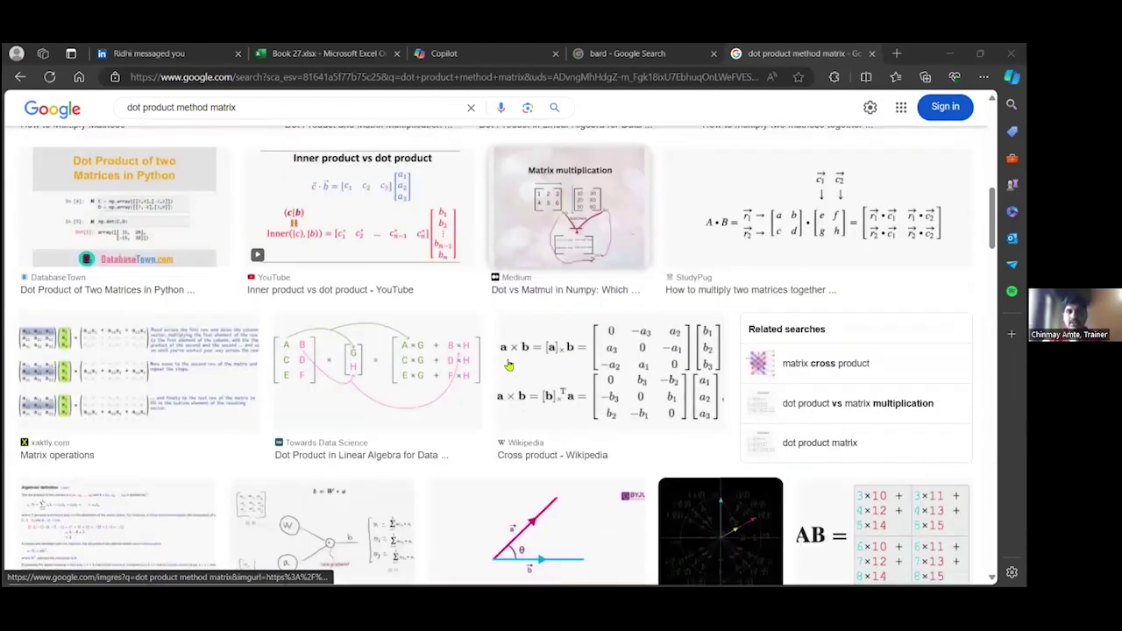
scroll(508, 365, down, 3)
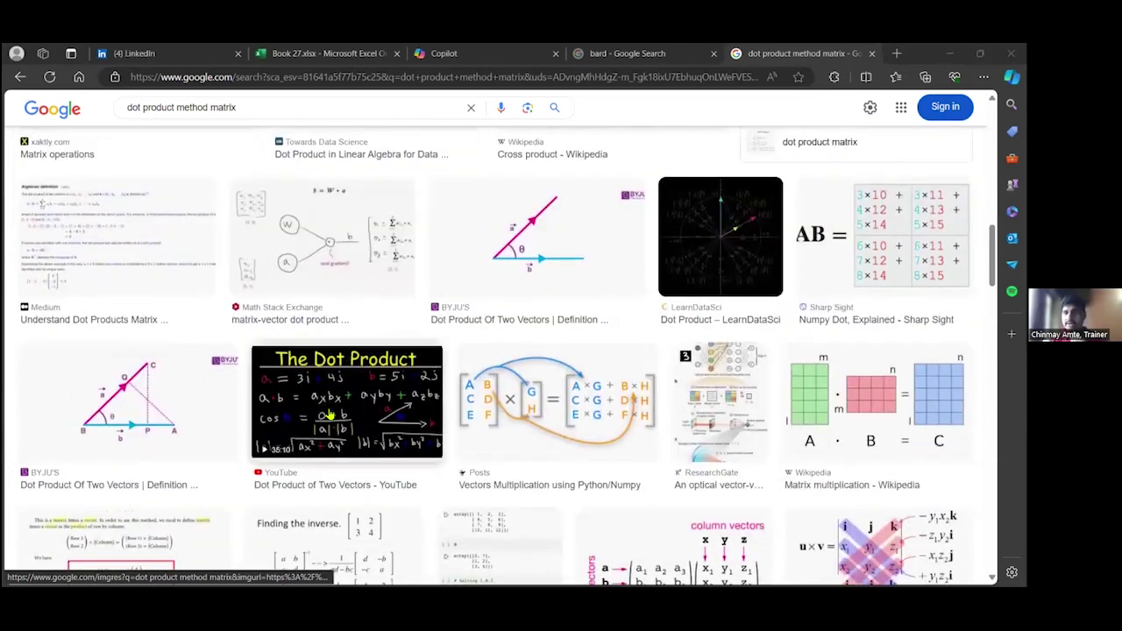
scroll(536, 402, down, 1)
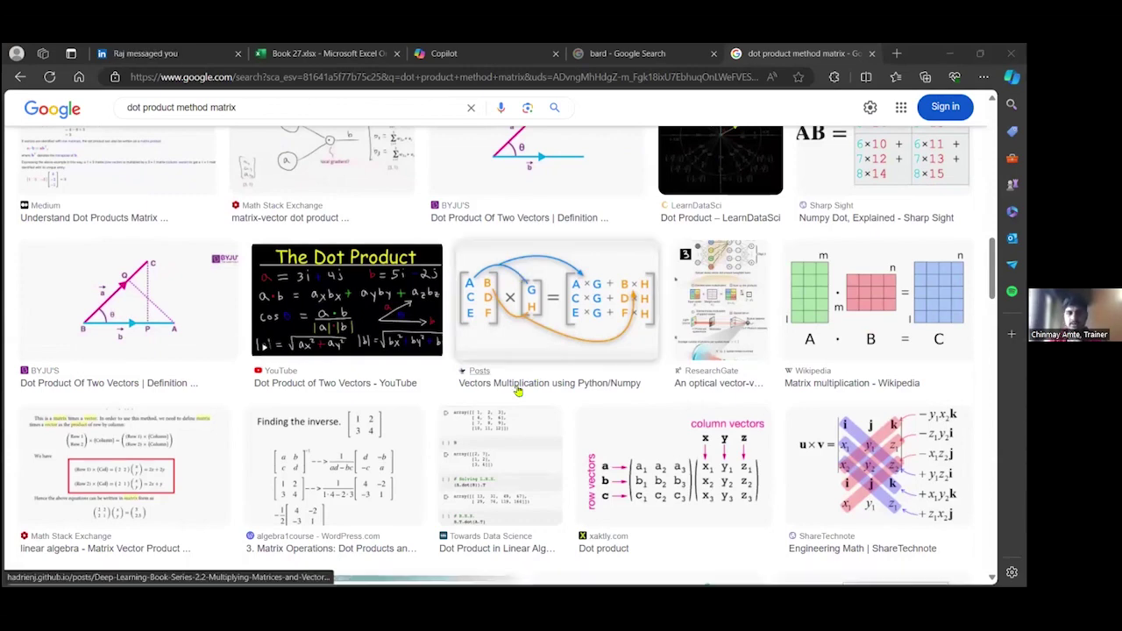
scroll(518, 391, up, 4)
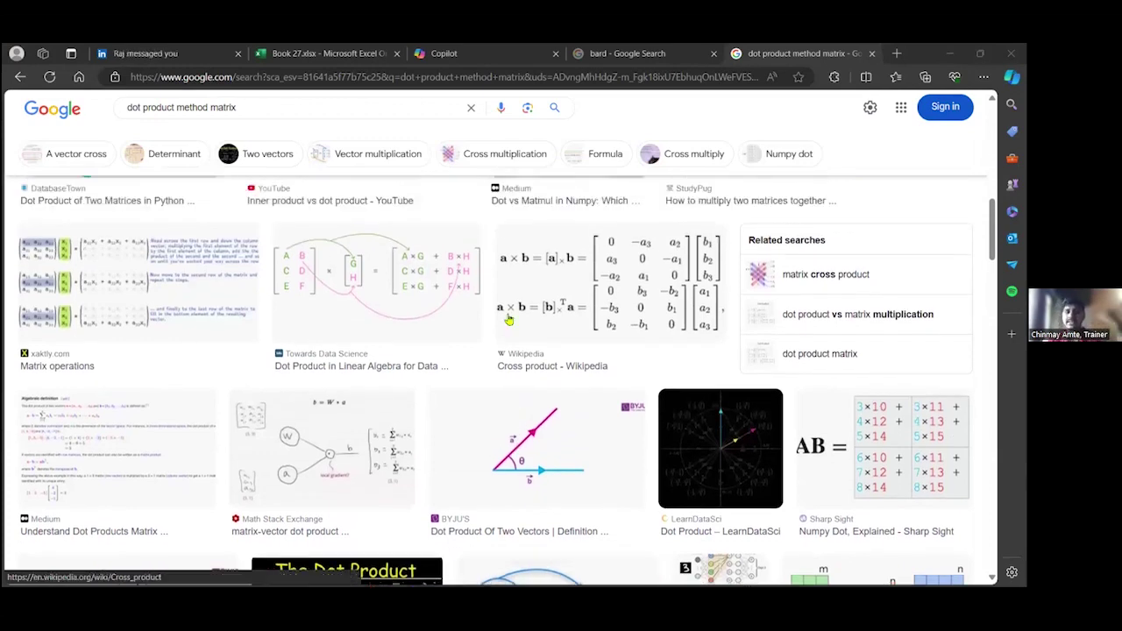
scroll(523, 399, up, 1)
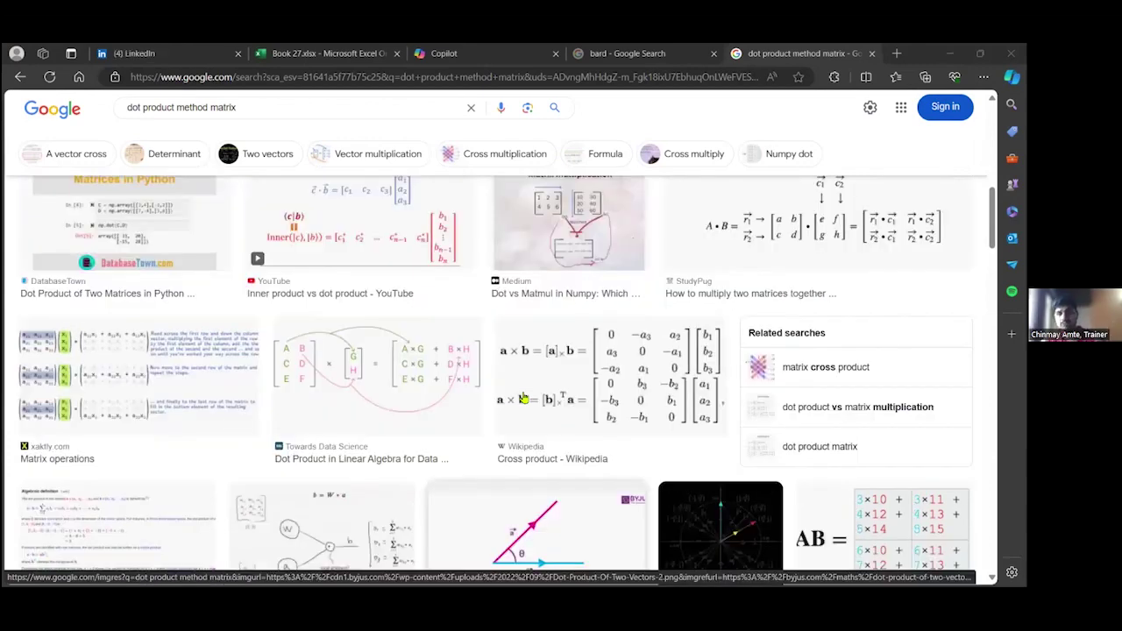
scroll(523, 399, up, 2)
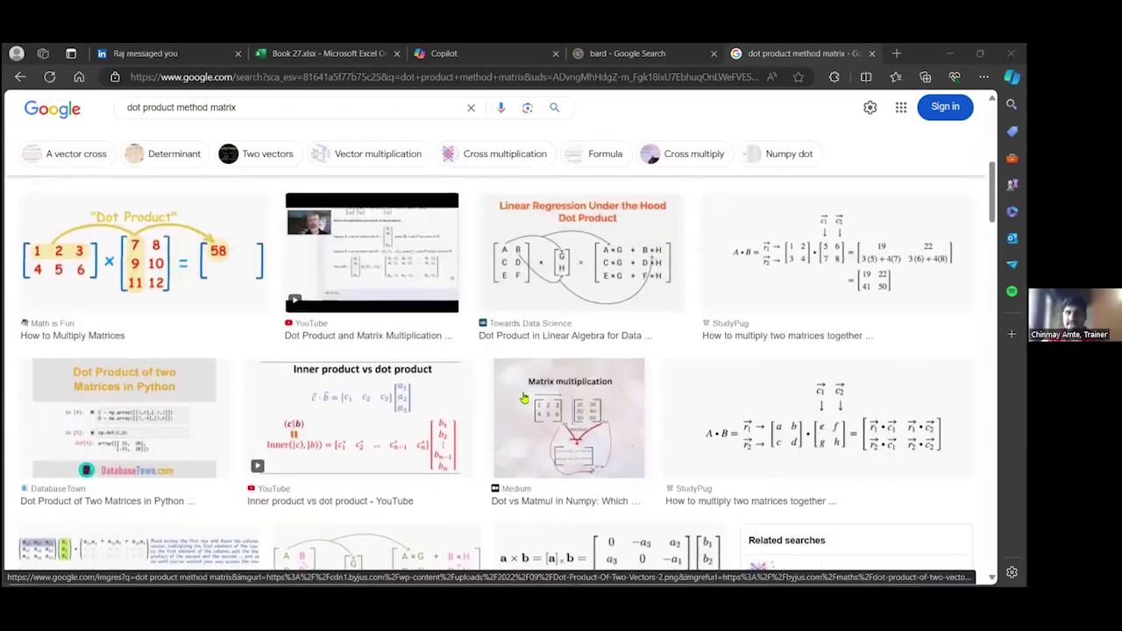
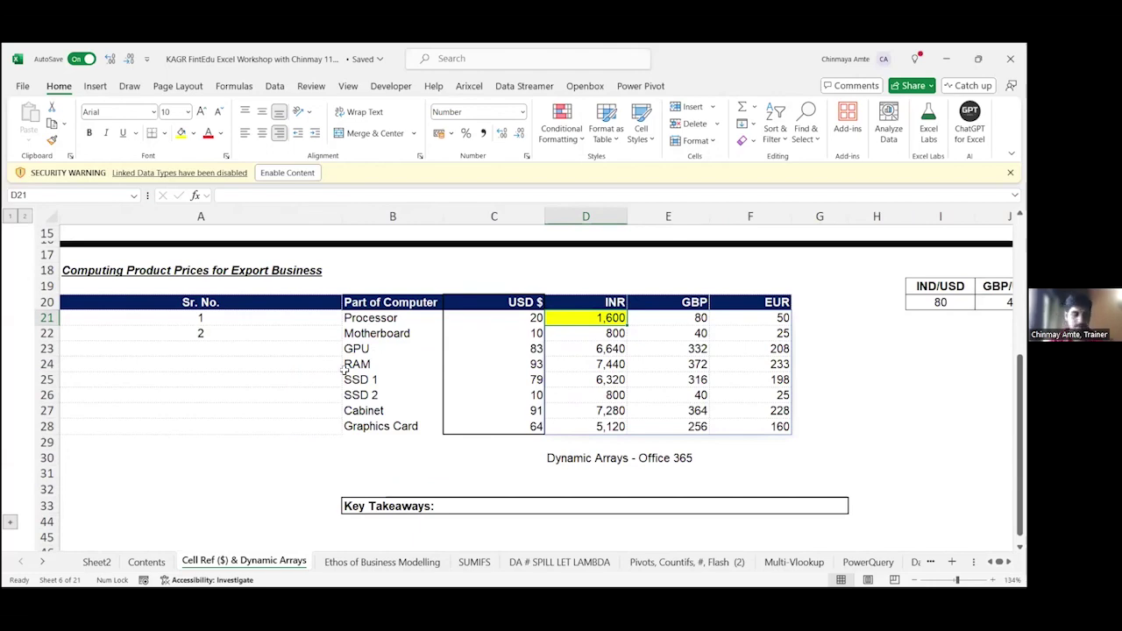
Step: From the Contents sheet's Lambda - AFE entry, move to the 'Pivots, Countifs, #, Flash (2)' salary sheet
click(160, 562)
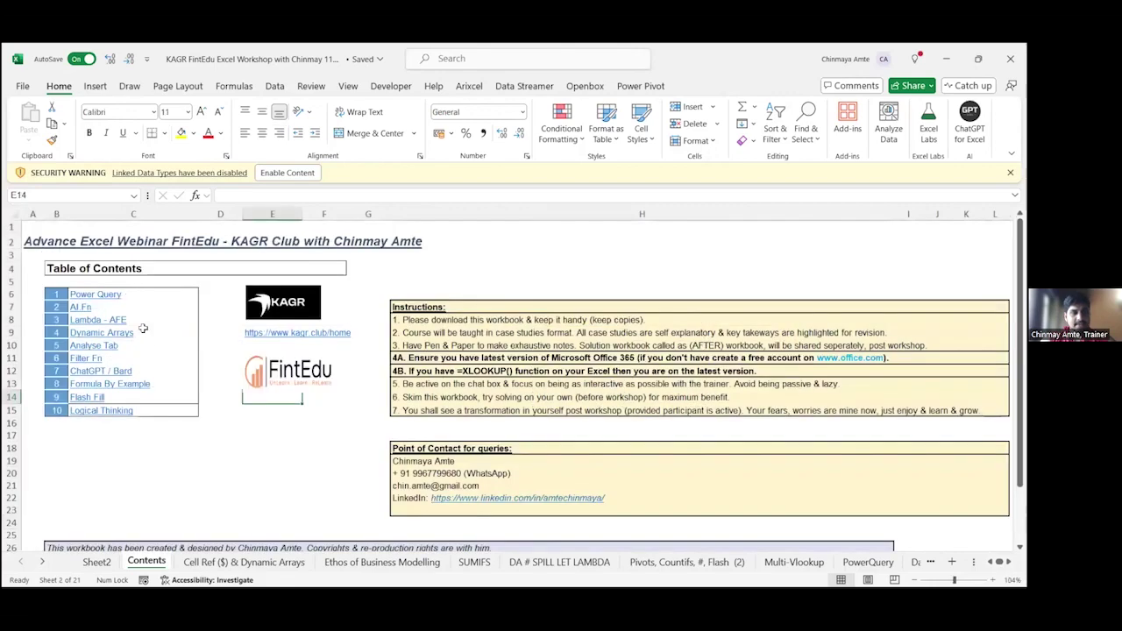
click(146, 318)
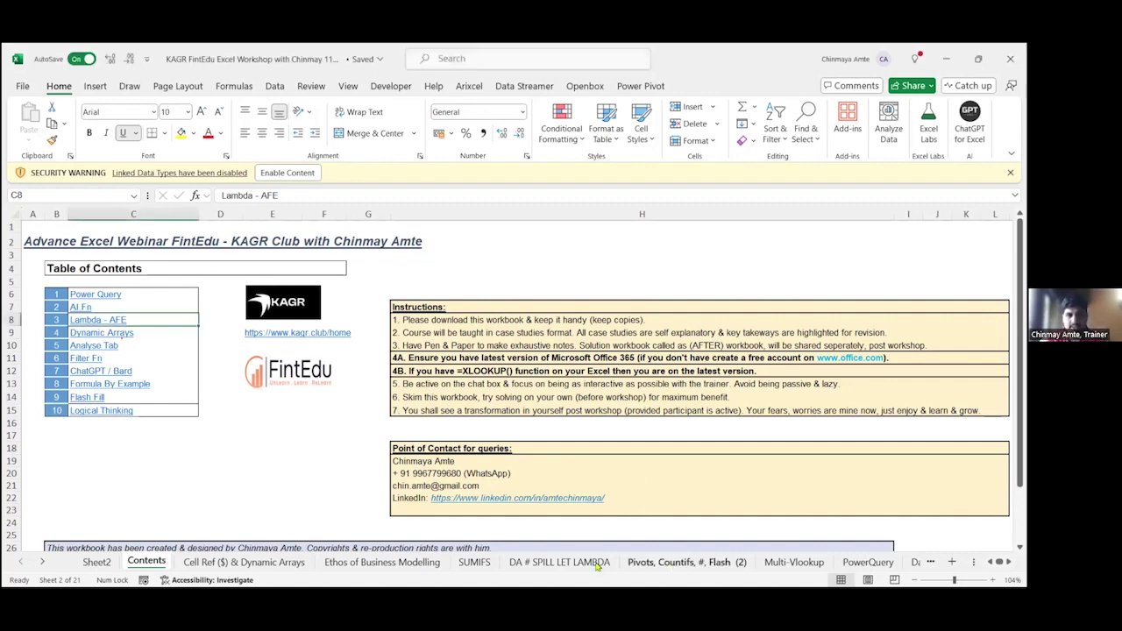
click(675, 564)
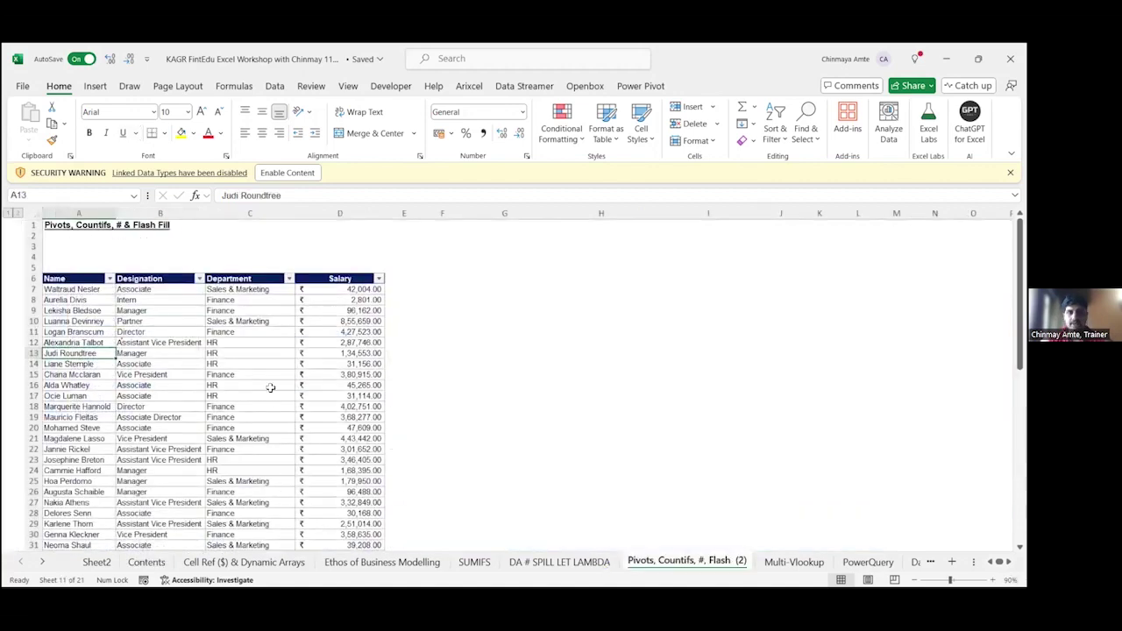
scroll(270, 388, up, 3)
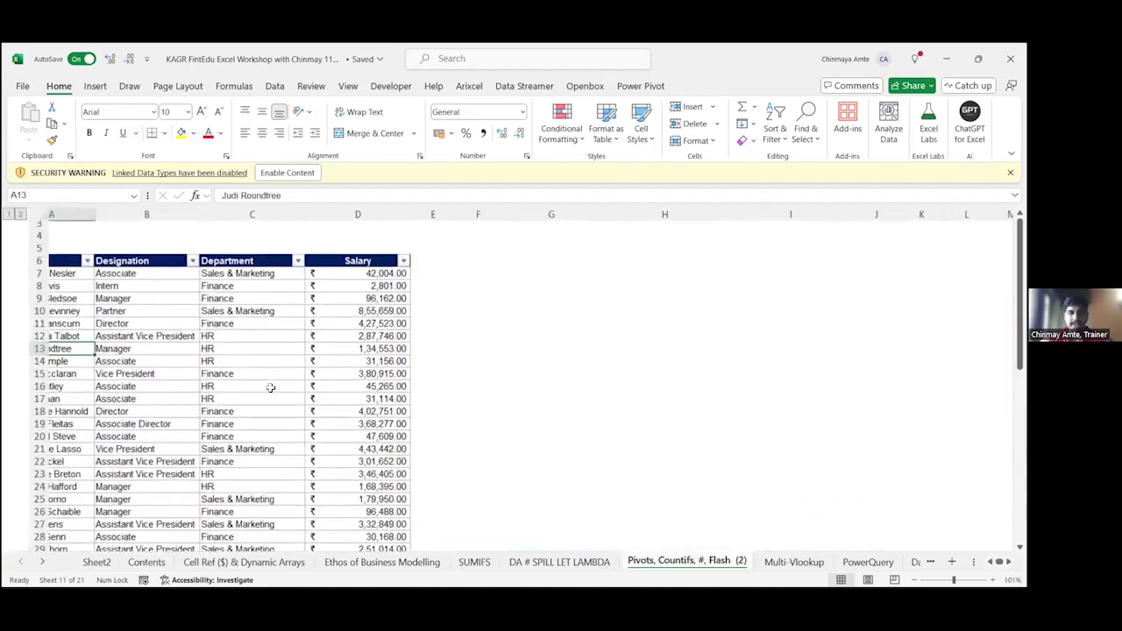
scroll(68, 307, up, 1)
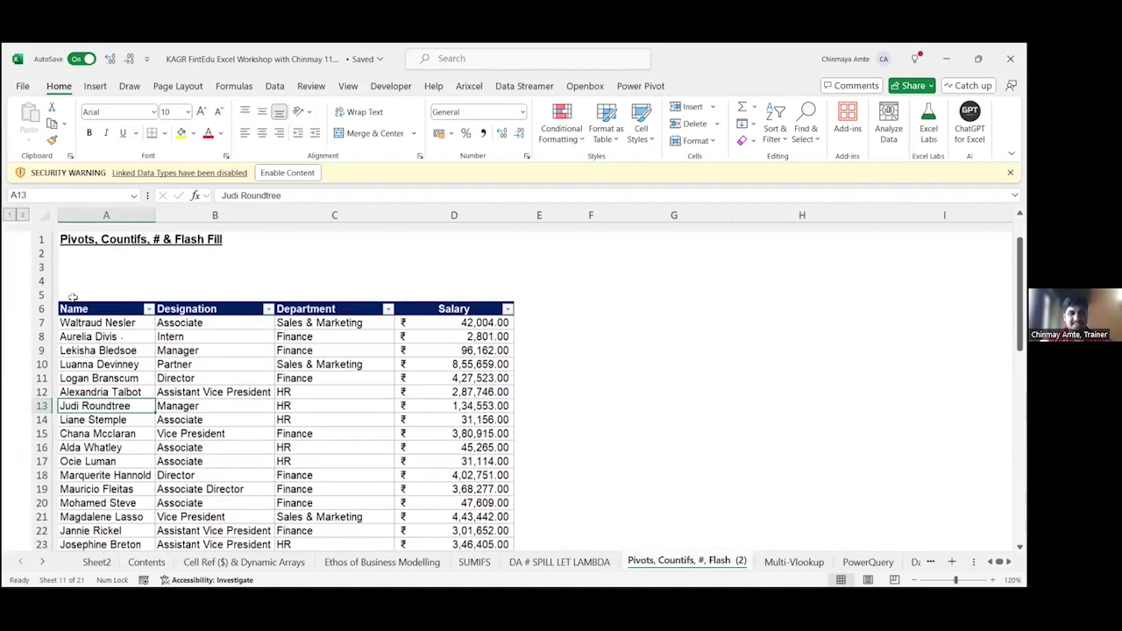
click(72, 300)
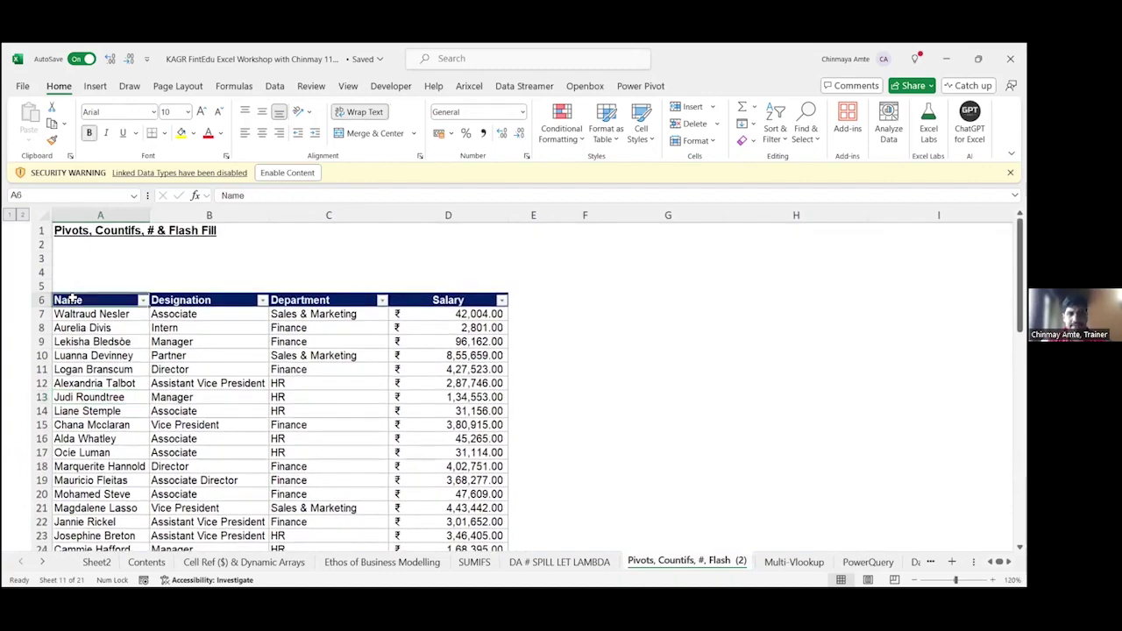
key(ctrl+shift+Down)
key(Right)
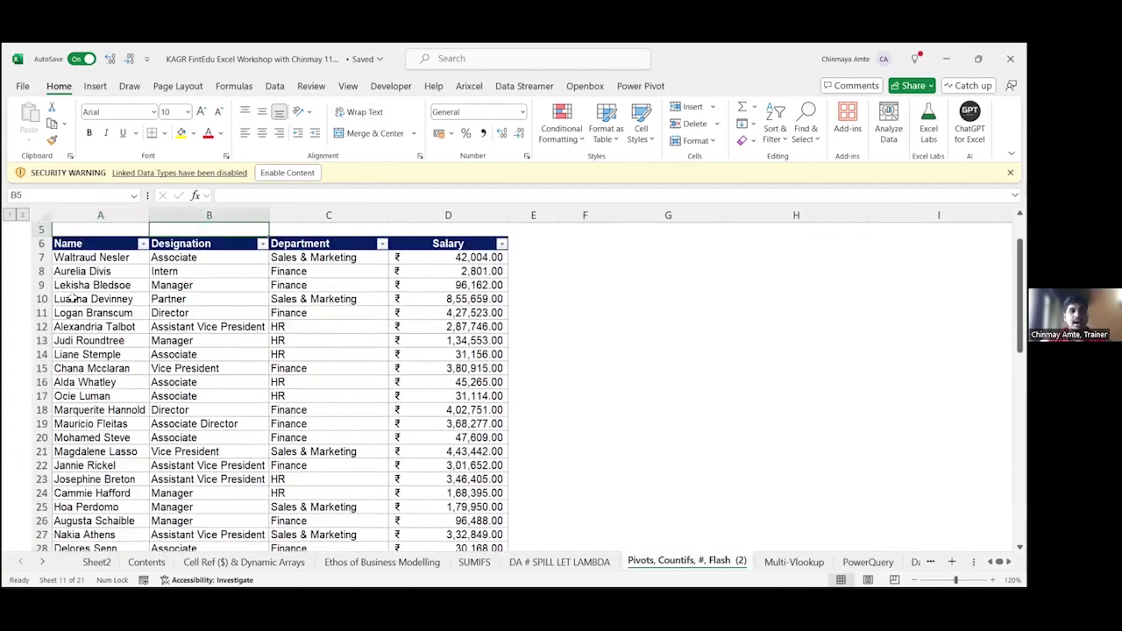
key(Right)
key(Left)
key(ctrl+shift+Down)
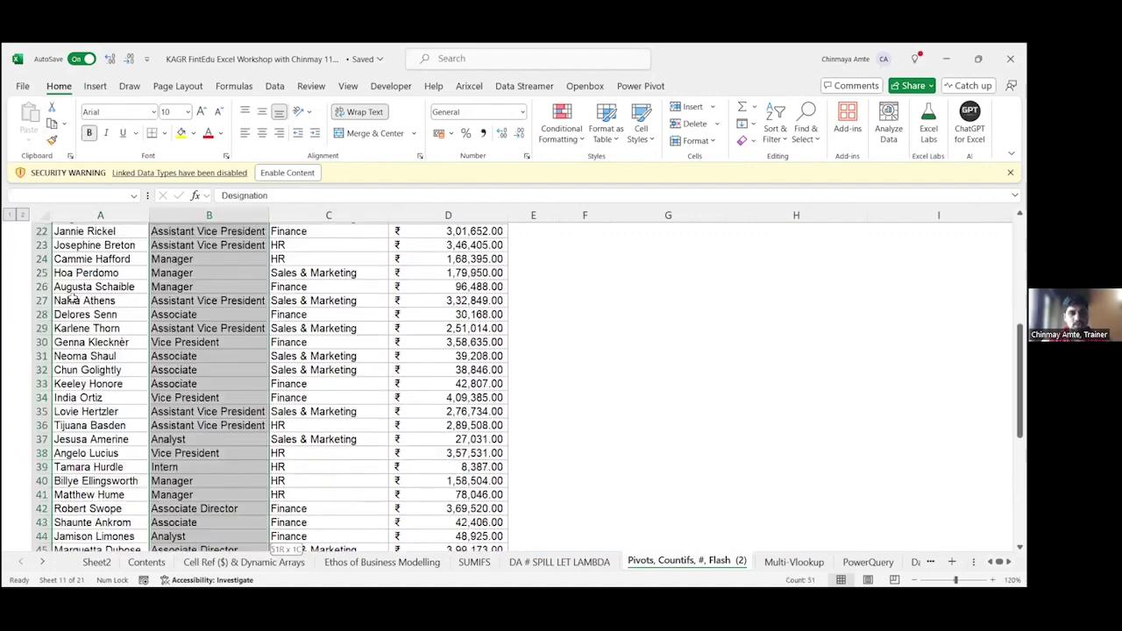
key(Down)
key(ctrl+Down)
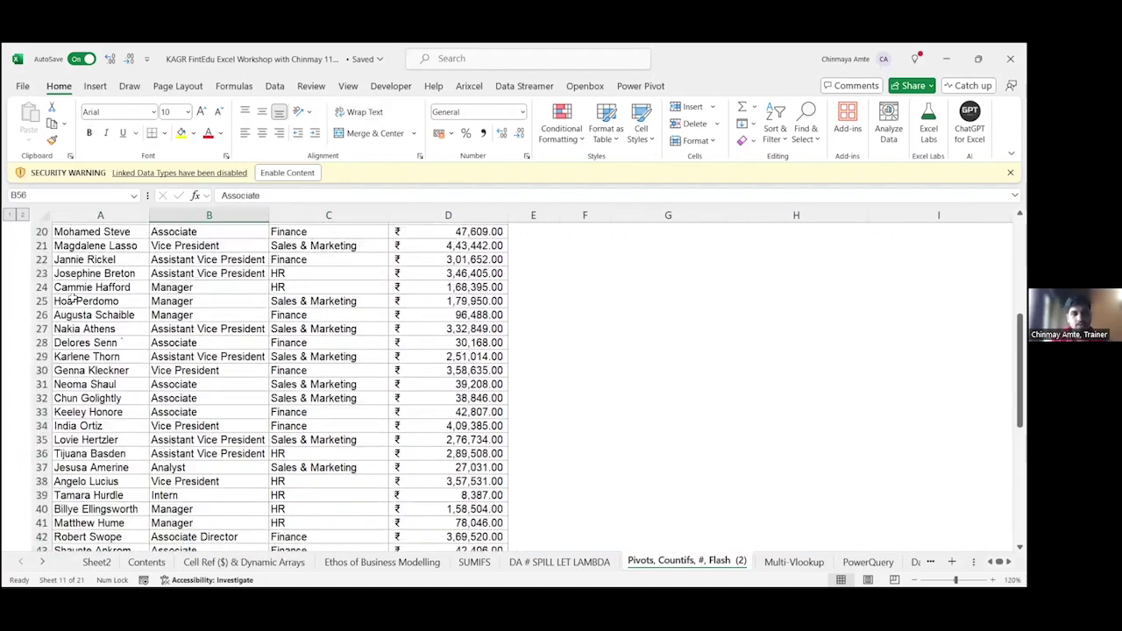
key(ctrl+Up)
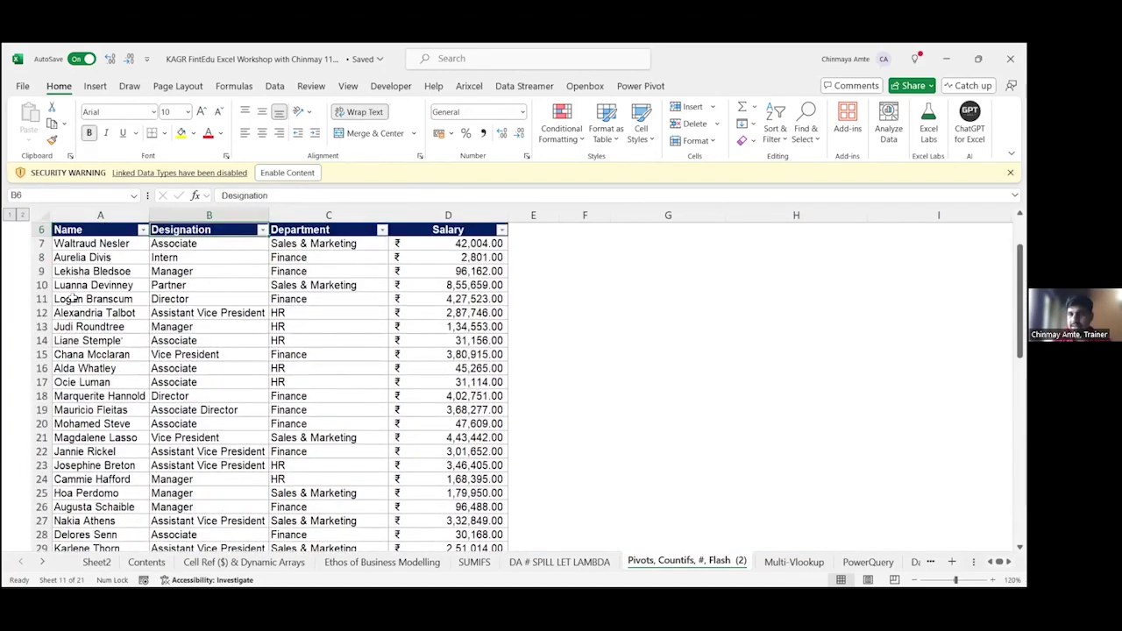
key(Up)
key(Up)
key(Up)
key(Right)
key(Right)
key(Down)
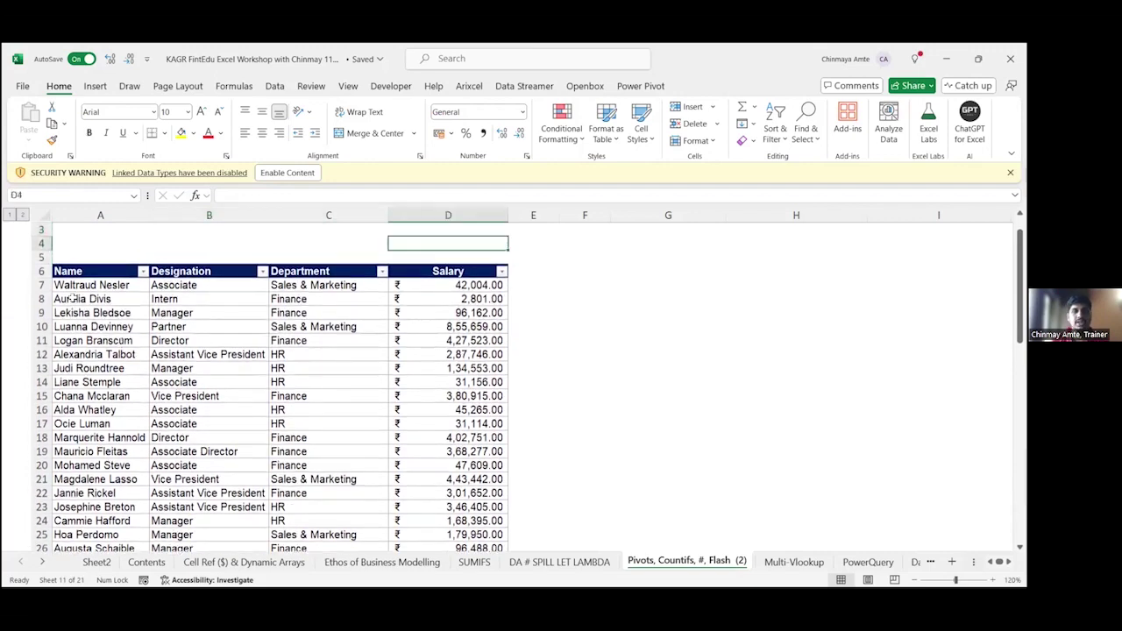
key(Right)
key(Down)
key(Left)
key(Down)
key(Left)
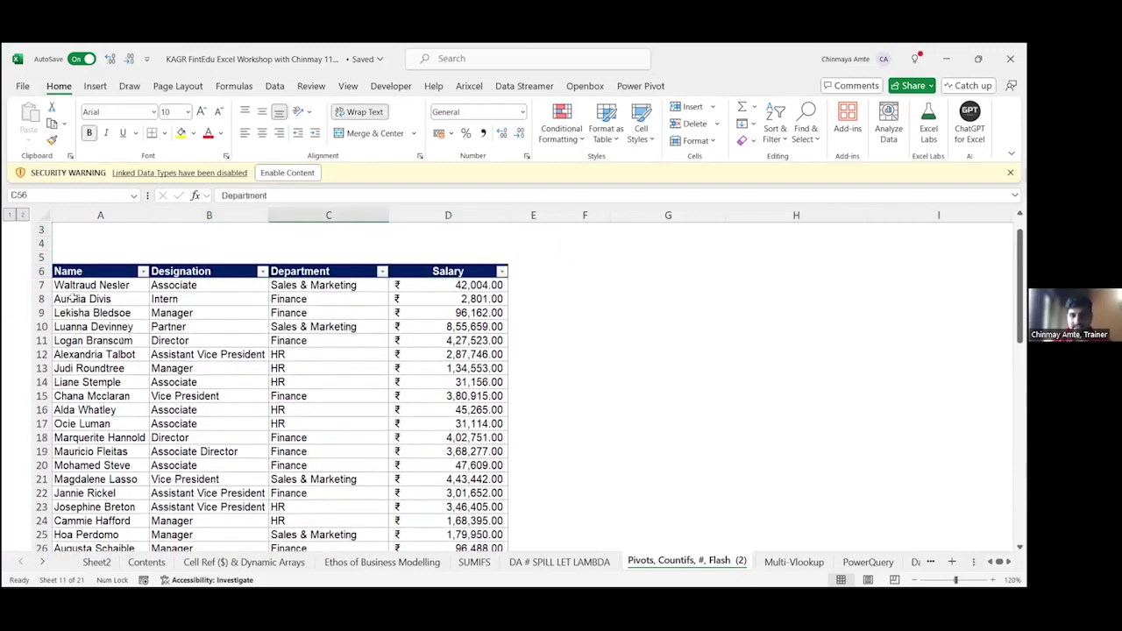
key(ctrl+Down)
key(ctrl+Up)
key(Right)
key(Up)
key(Up)
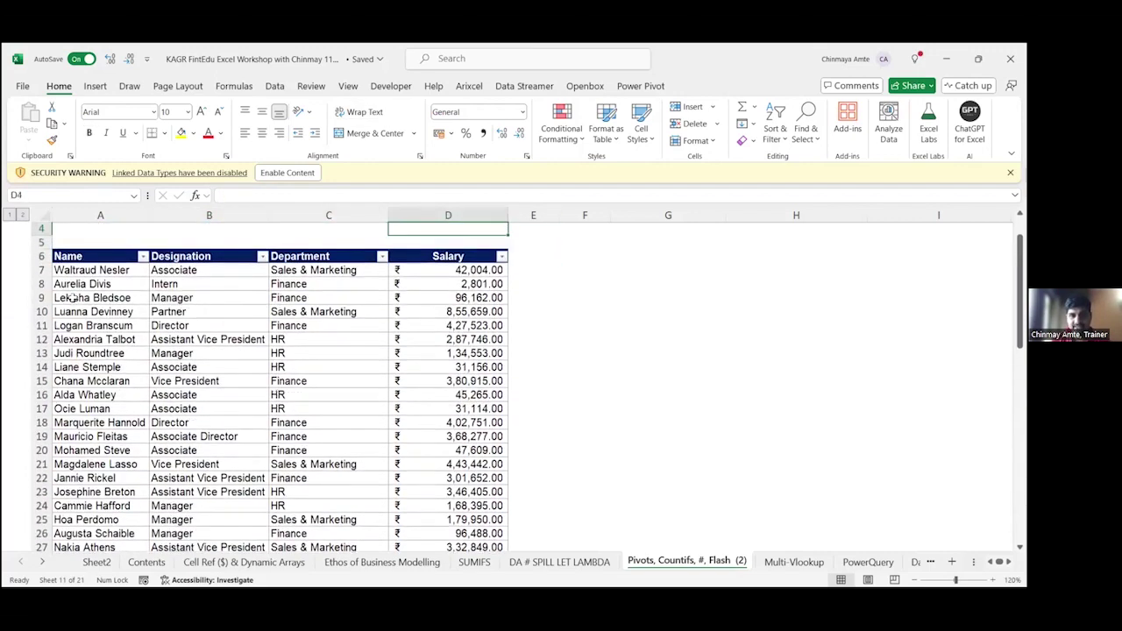
key(Right)
key(Down)
key(Down)
key(Left)
key(ctrl+Down)
key(ctrl+Up)
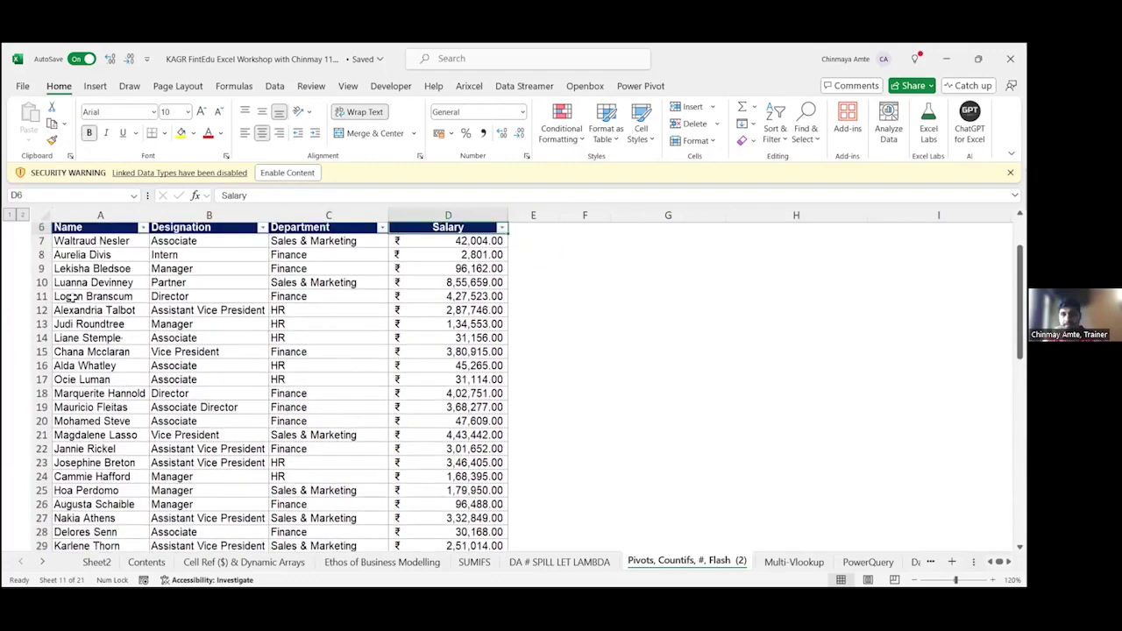
key(Up)
key(ctrl+Up)
key(Left)
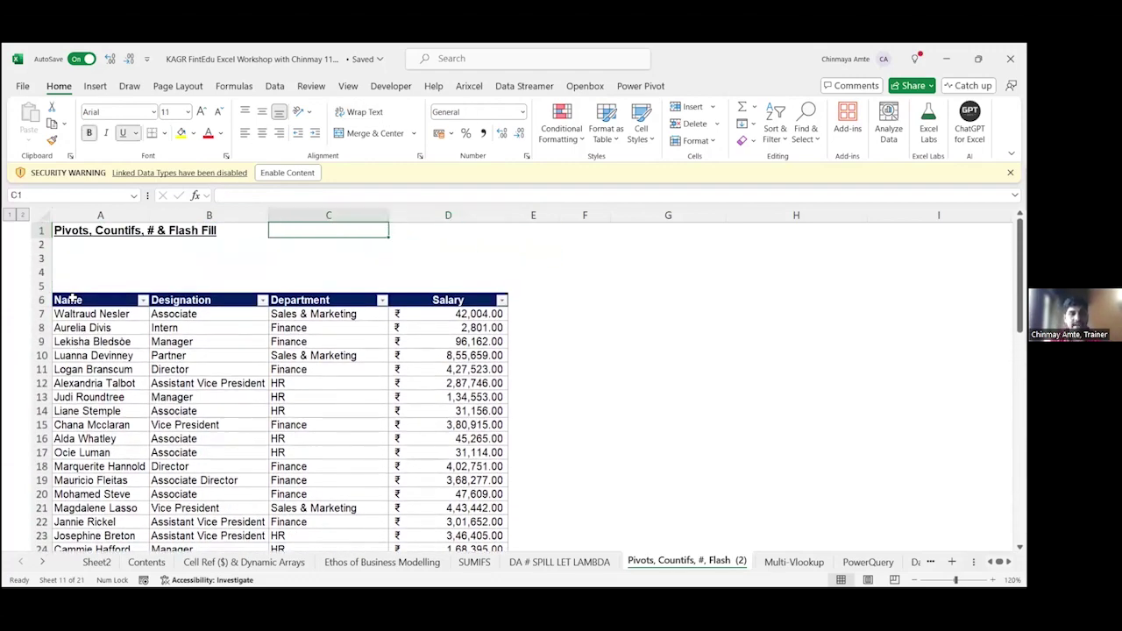
key(ctrl+Left)
key(Down)
key(ctrl+Down)
key(ctrl+shift+Right)
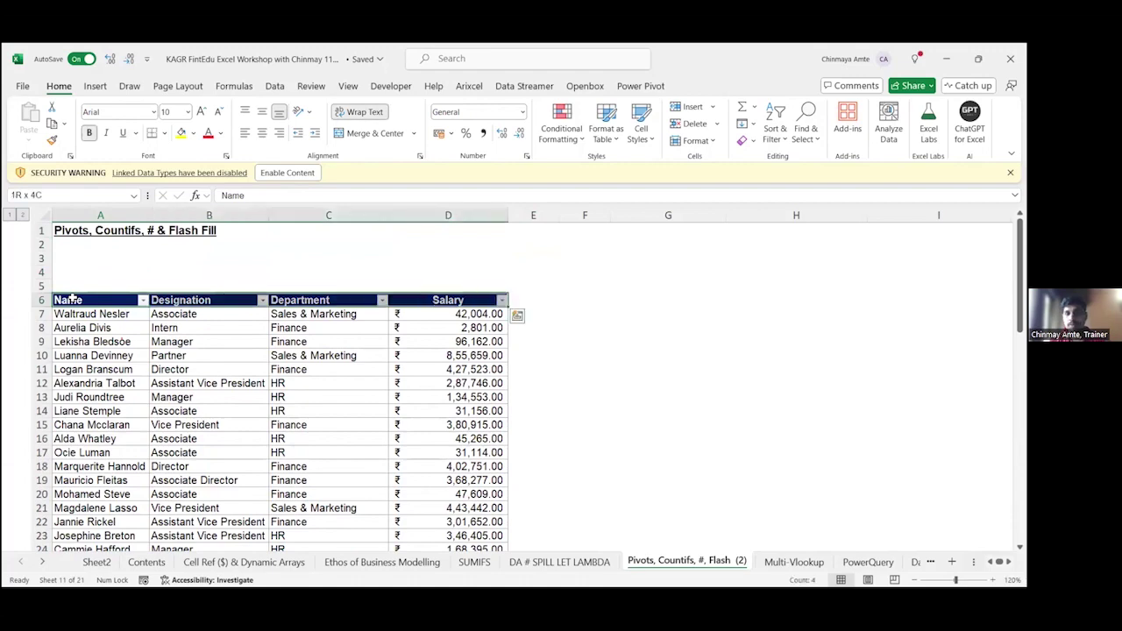
key(ctrl+shift+Down)
key(Up)
key(Right)
key(Right)
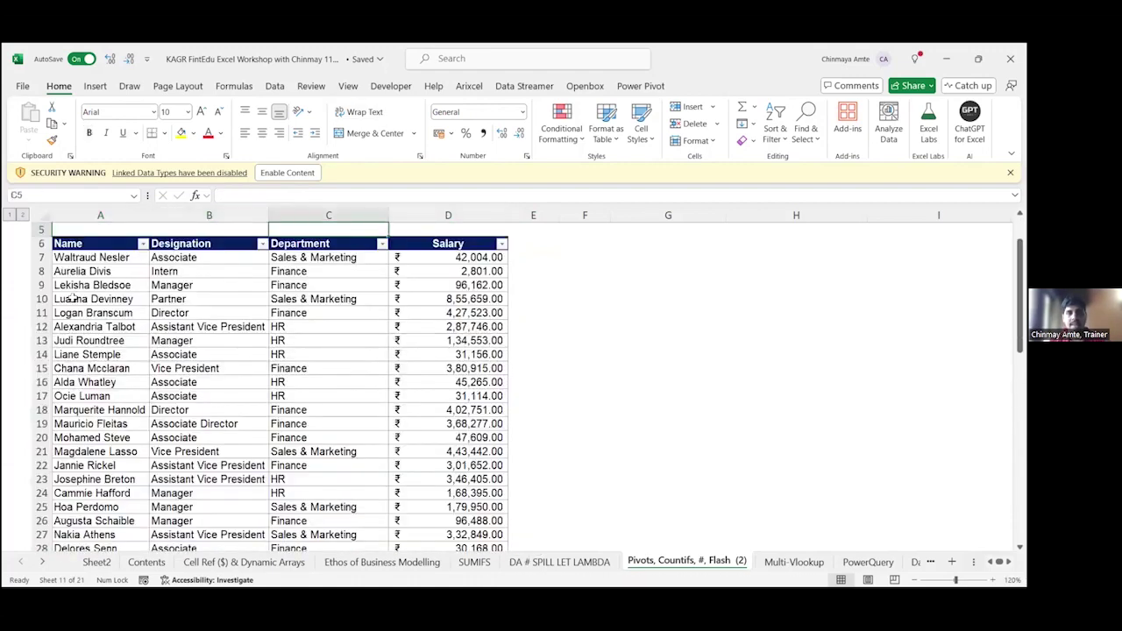
key(Right)
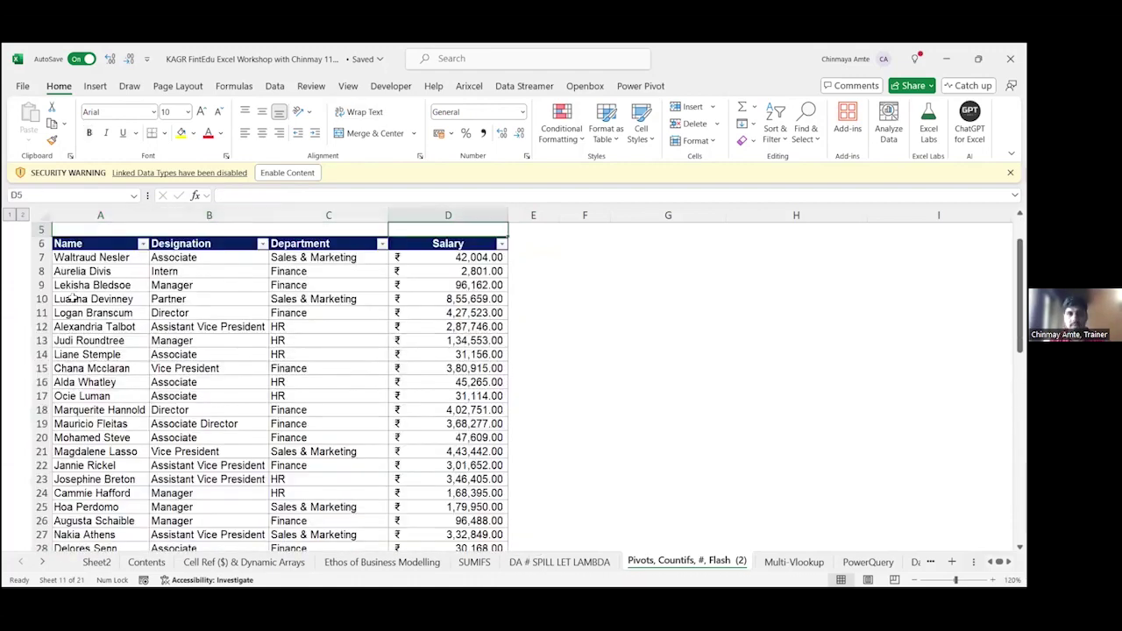
key(ctrl+Up)
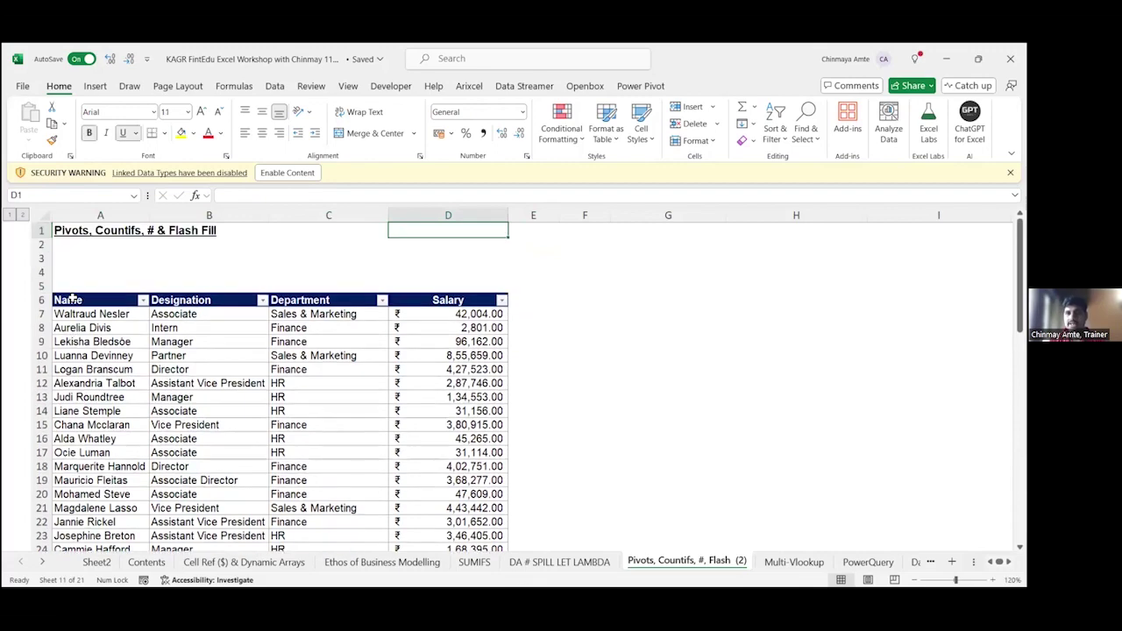
key(Down)
key(Down)
key(Down)
key(Down)
key(Left)
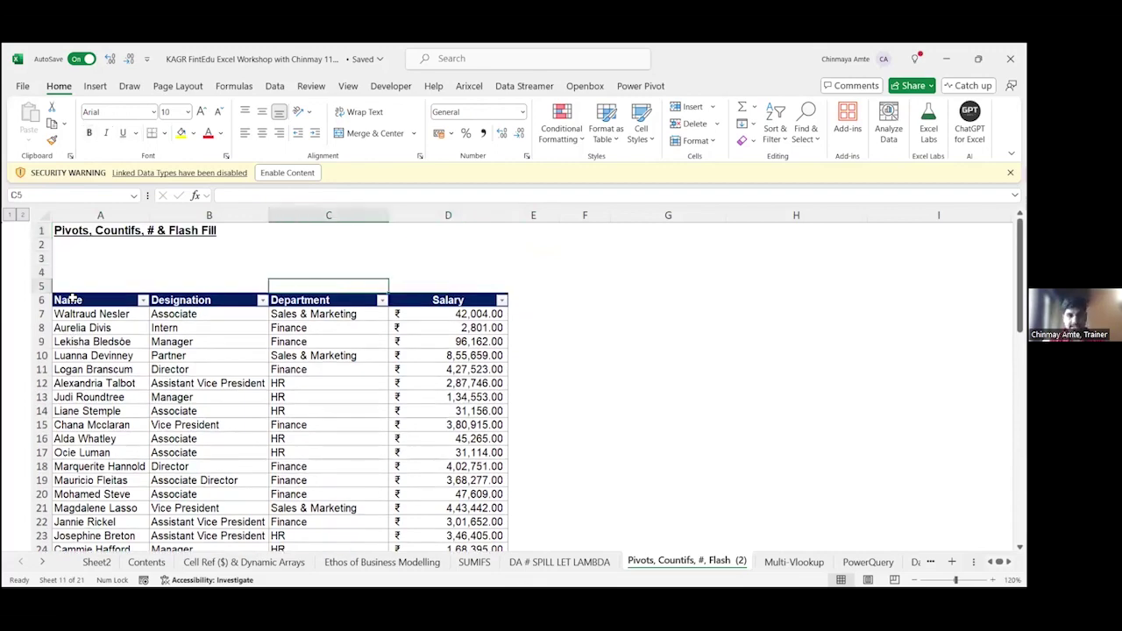
key(Left)
key(Left)
key(Down)
key(ctrl+shift+Right)
key(ctrl+shift+Down)
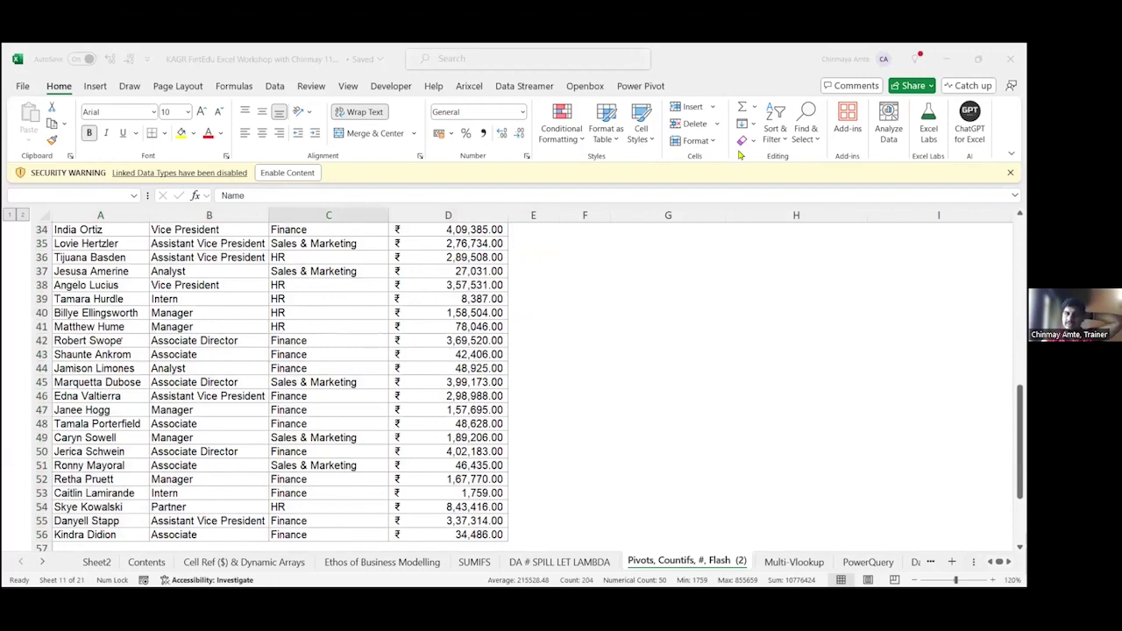
key(ctrl+Home)
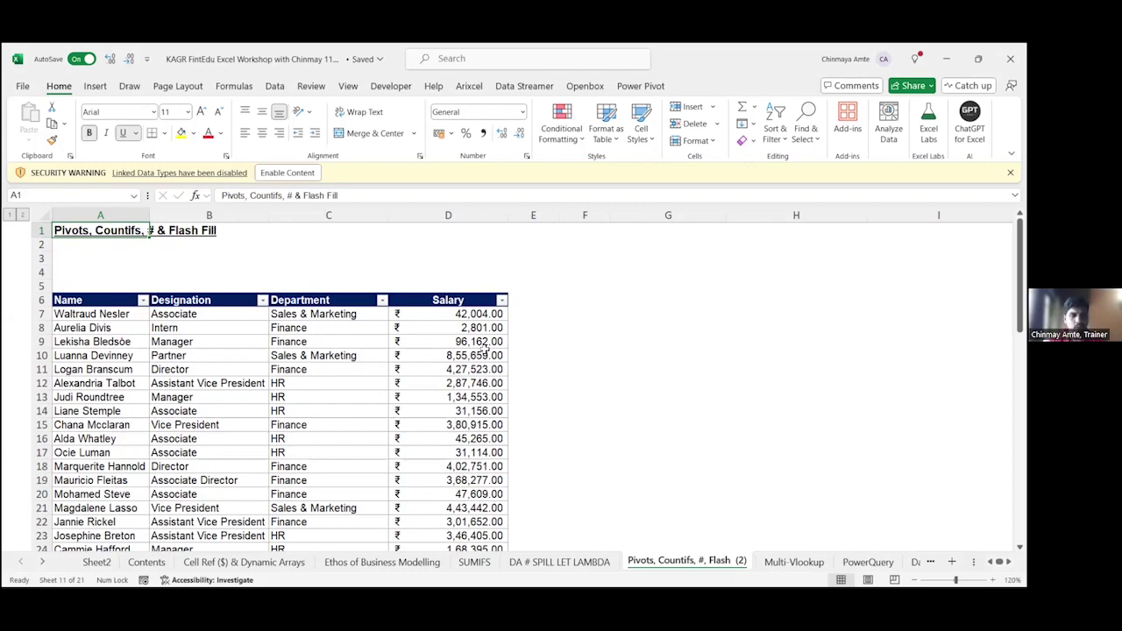
Step: Select the employee table A6:D56, from the Name header across to Salary and down to row 56
key(Down)
key(Down)
key(Down)
key(Down)
key(Down)
key(Down)
key(Down)
key(Down)
key(Down)
key(Up)
key(Up)
key(Up)
key(Up)
key(shift+ctrl+Right)
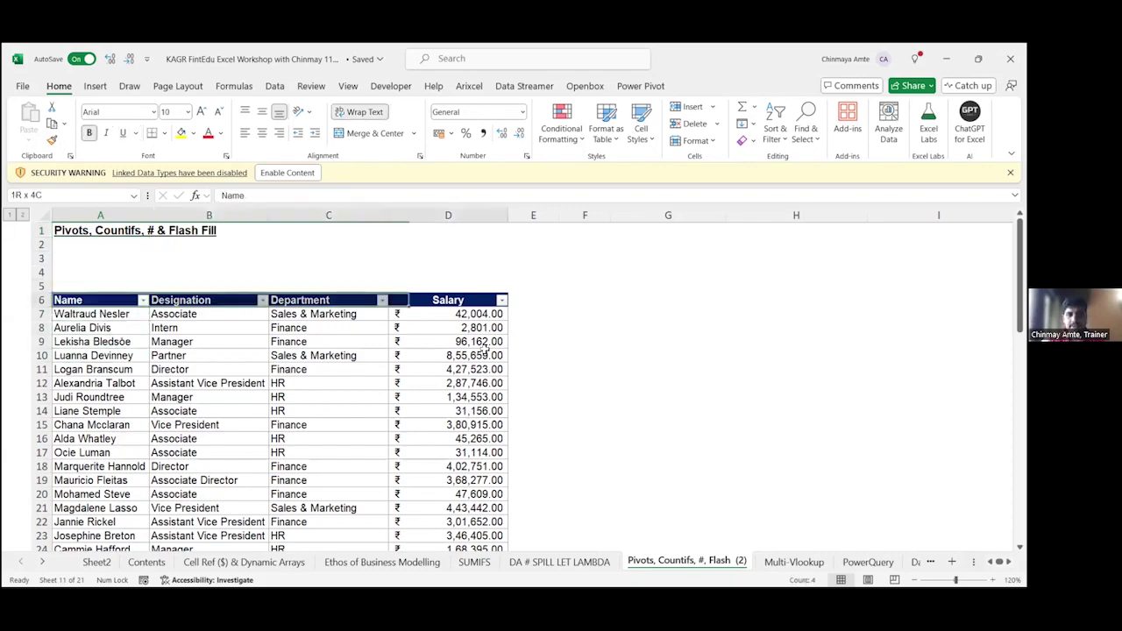
key(shift+ctrl+Down)
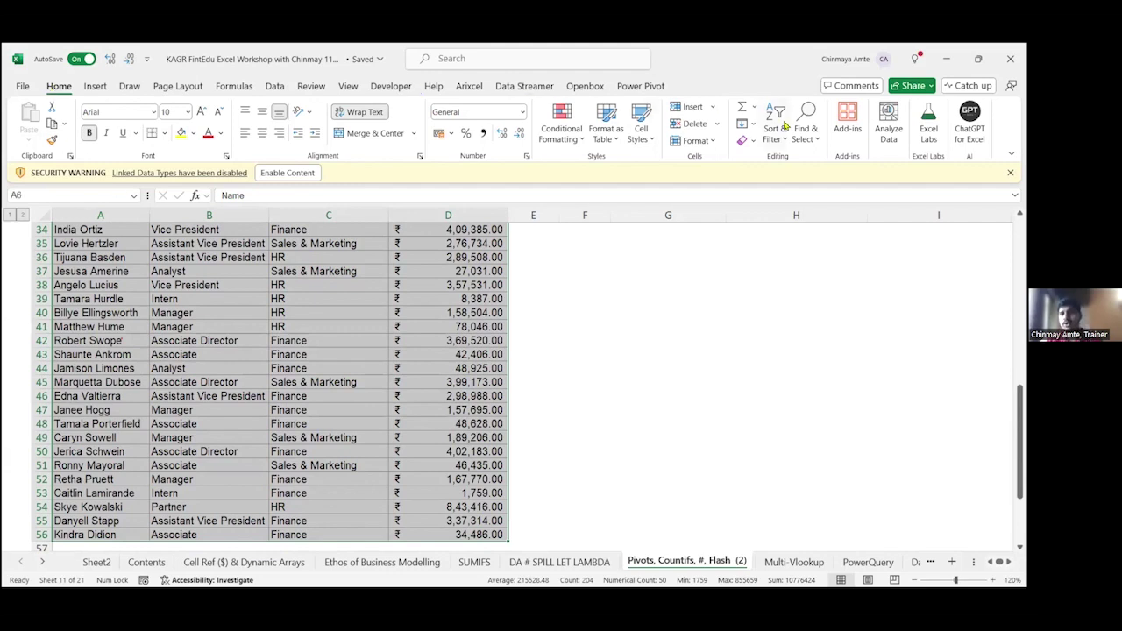
click(386, 369)
key(ctrl+Up)
key(Up)
key(Left)
key(Left)
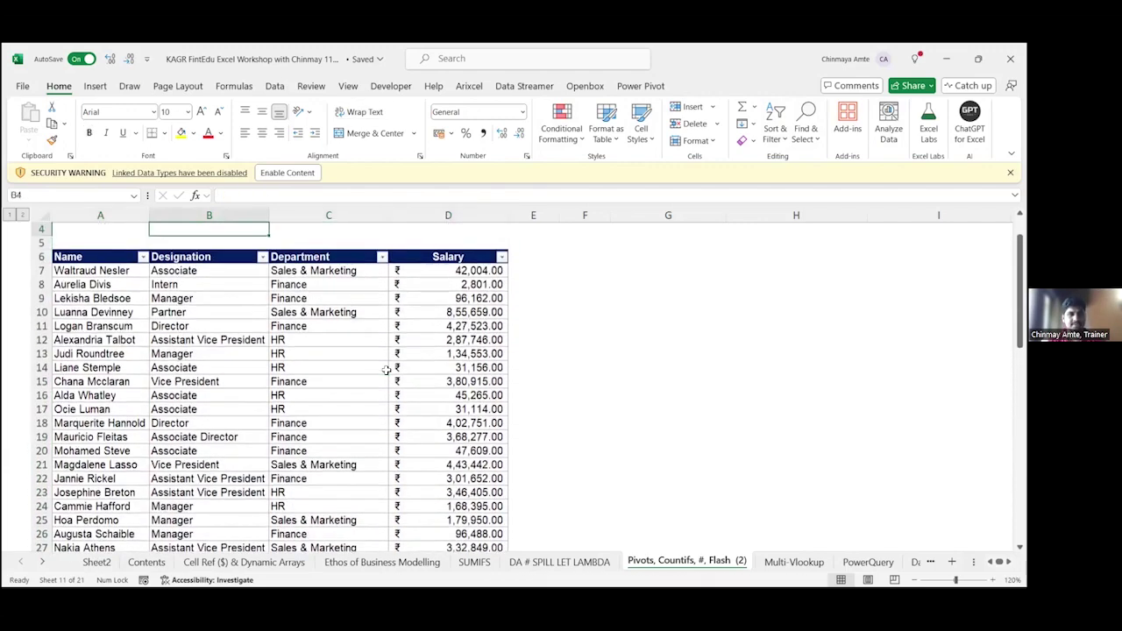
key(Down)
key(ctrl+shift+Right)
key(ctrl+shift+Down)
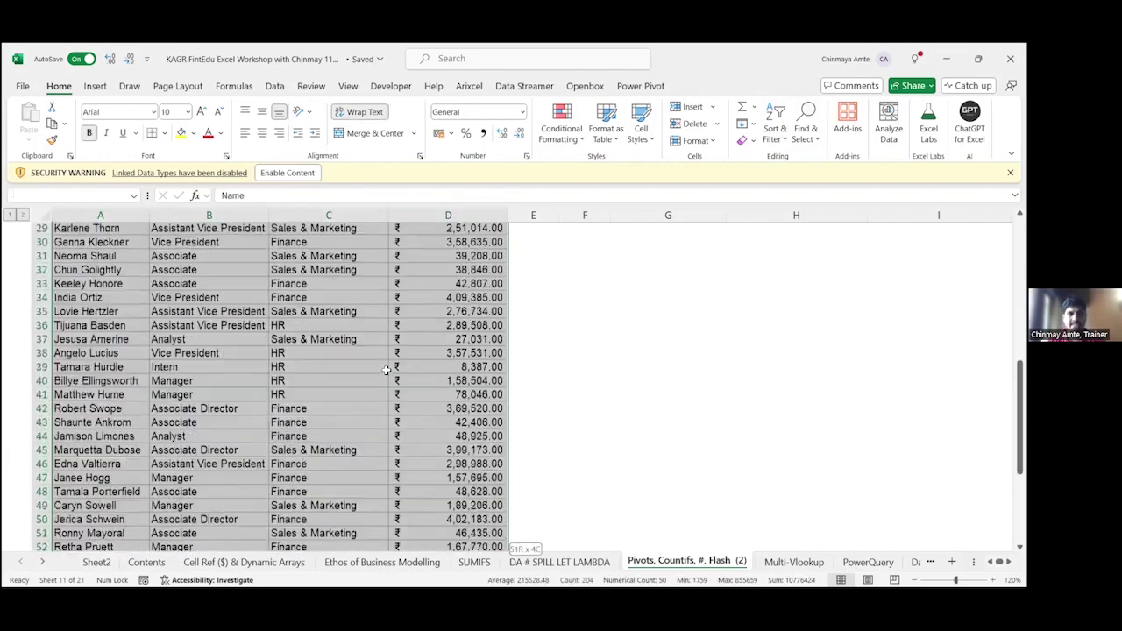
Step: Ask Analyze Data 'average salary of intern', get ₹4,315.67, then close the pane
click(887, 123)
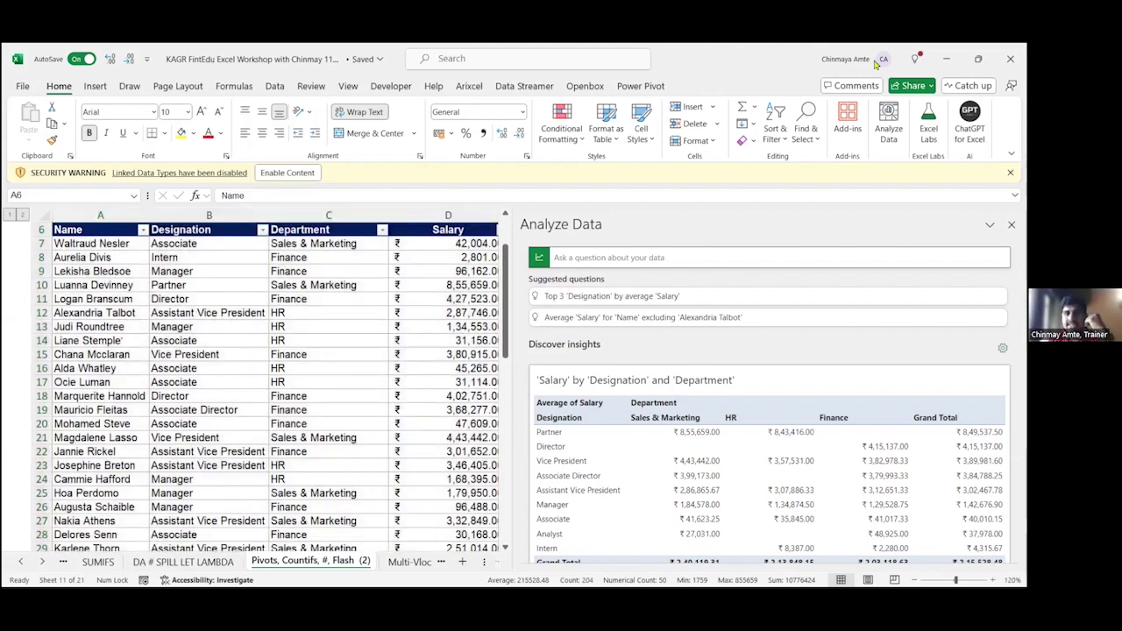
click(652, 260)
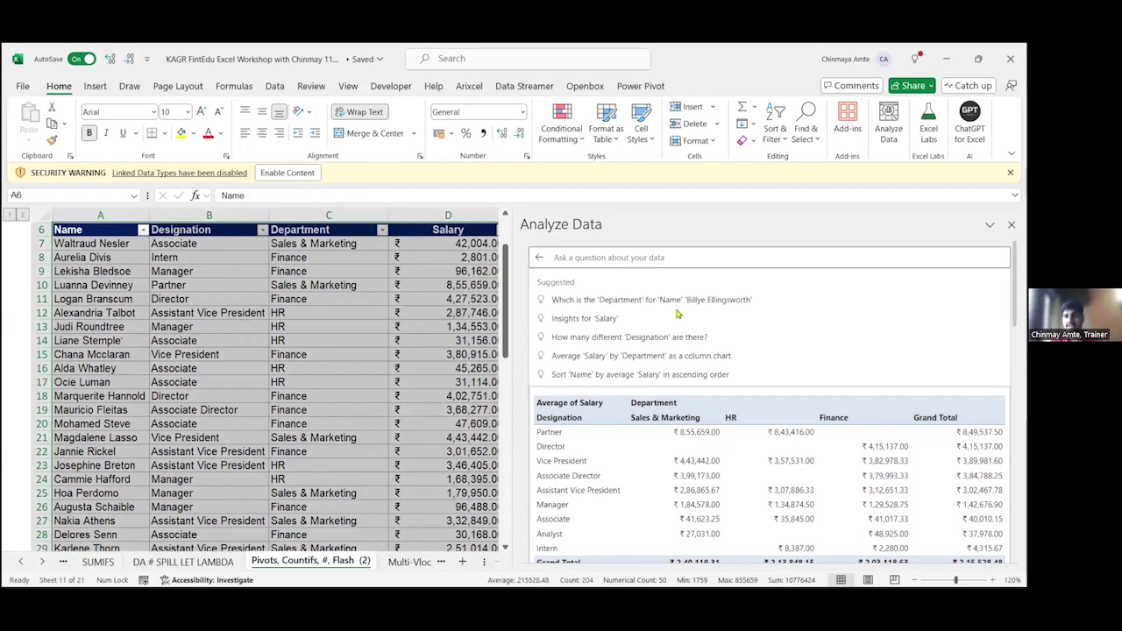
scroll(677, 313, down, 3)
scroll(676, 313, up, 3)
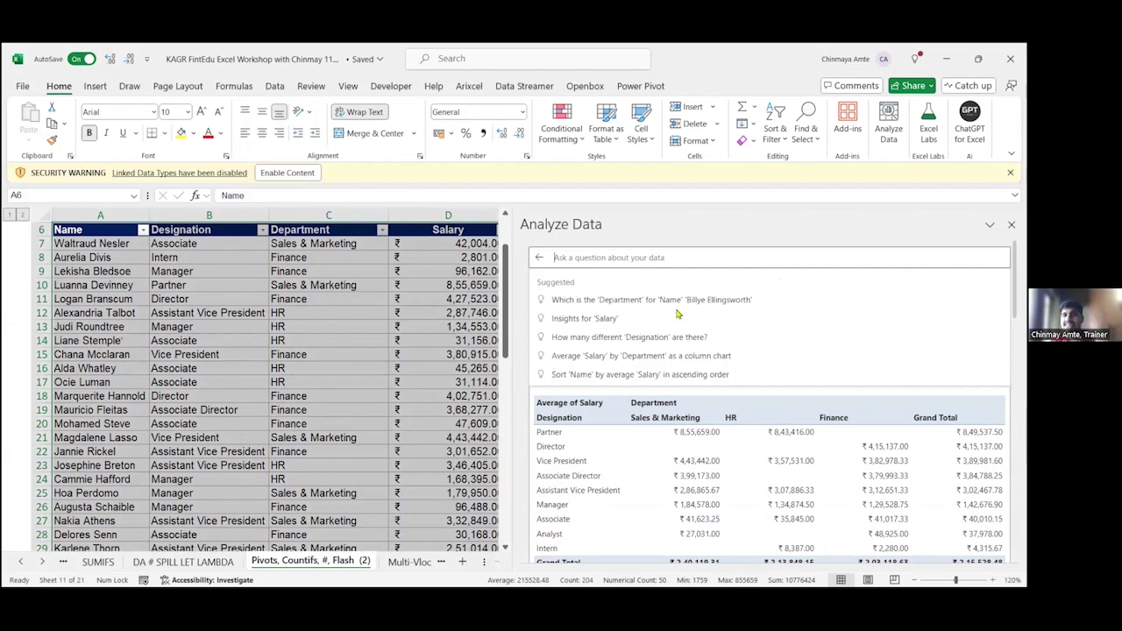
text(averag)
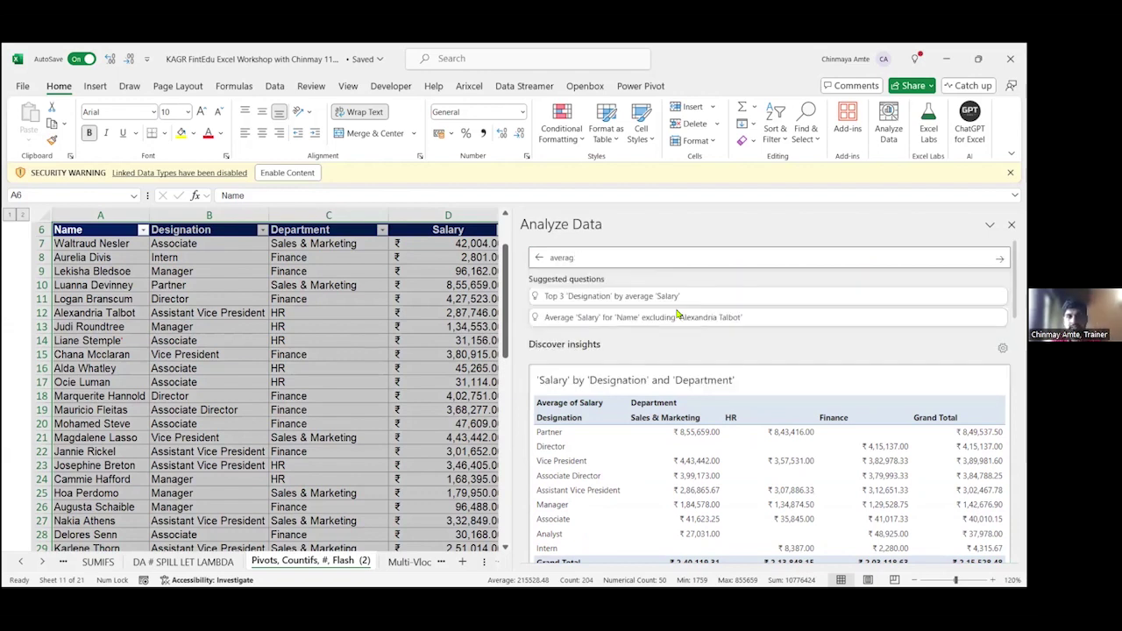
text(e salary of intern)
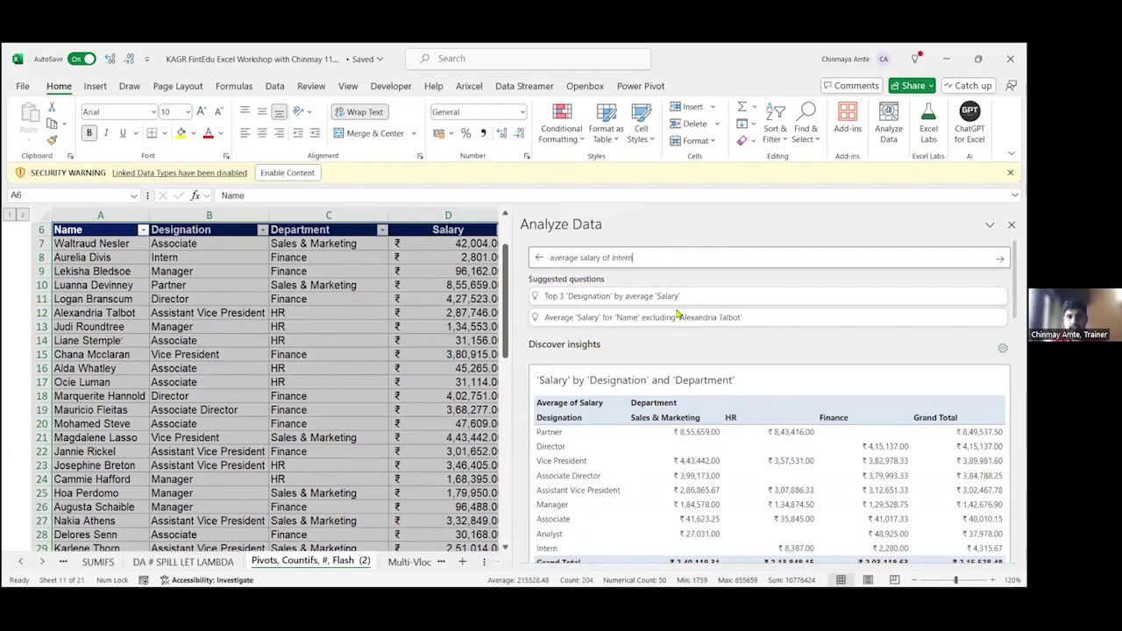
key(Return)
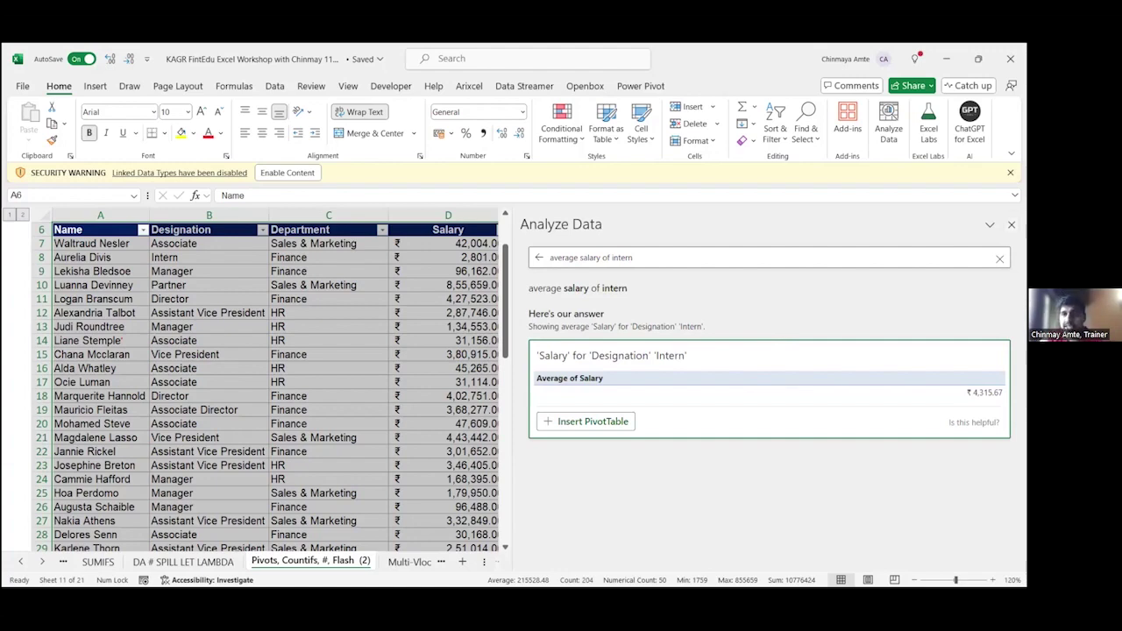
click(461, 302)
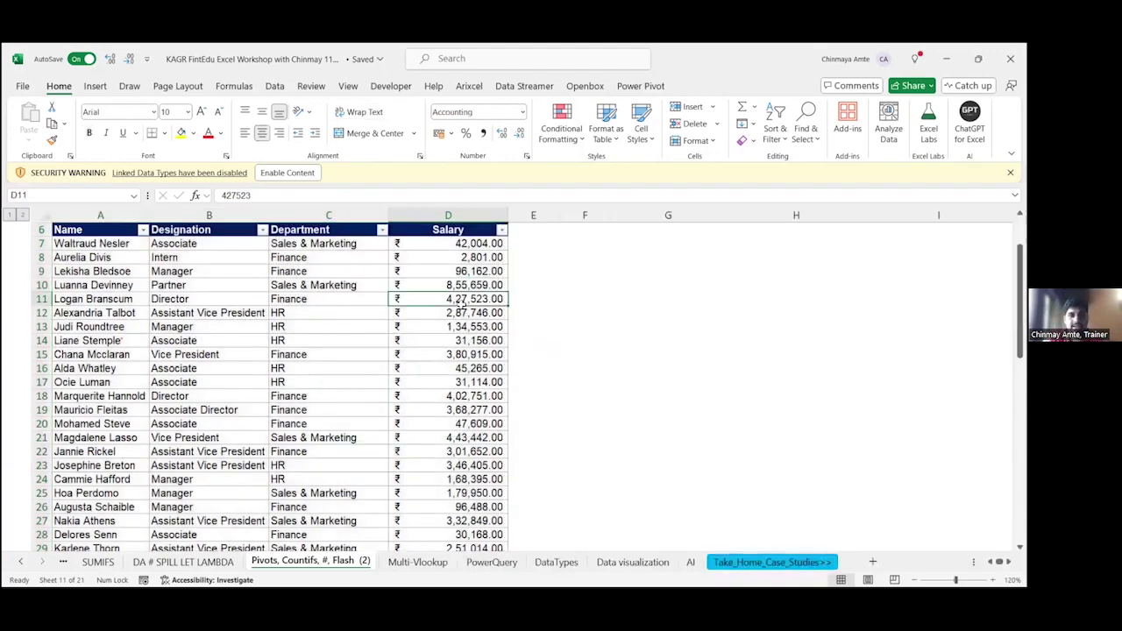
Step: Open the Department column's filter list in the header row, then dismiss it unchanged
key(Up)
key(Up)
key(Up)
key(Up)
key(Up)
key(Up)
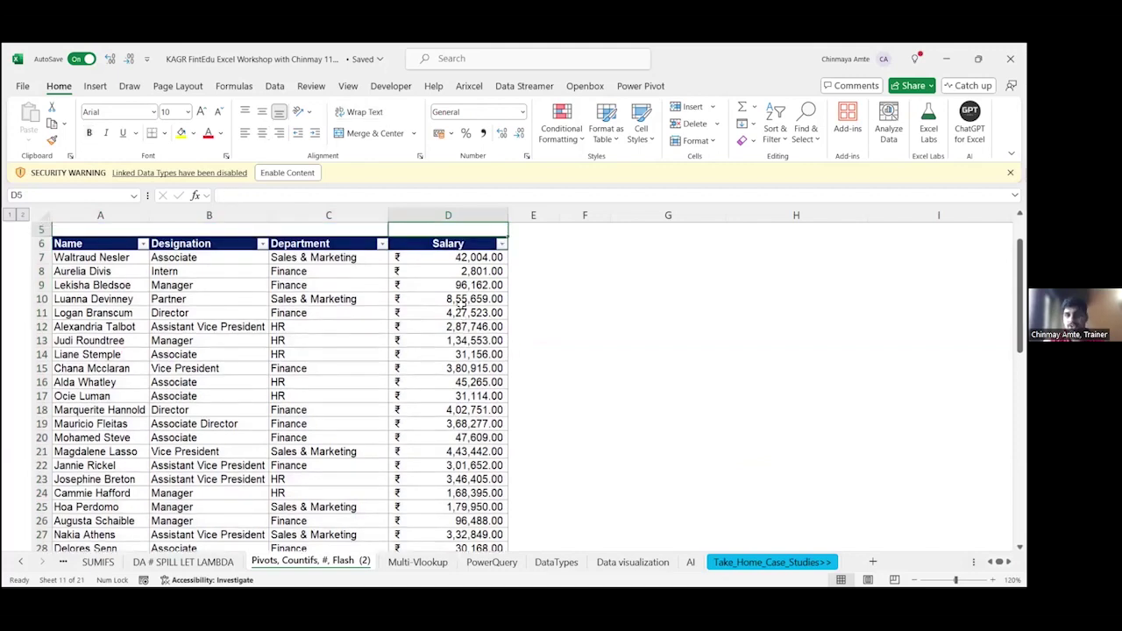
key(Down)
key(Left)
key(Left)
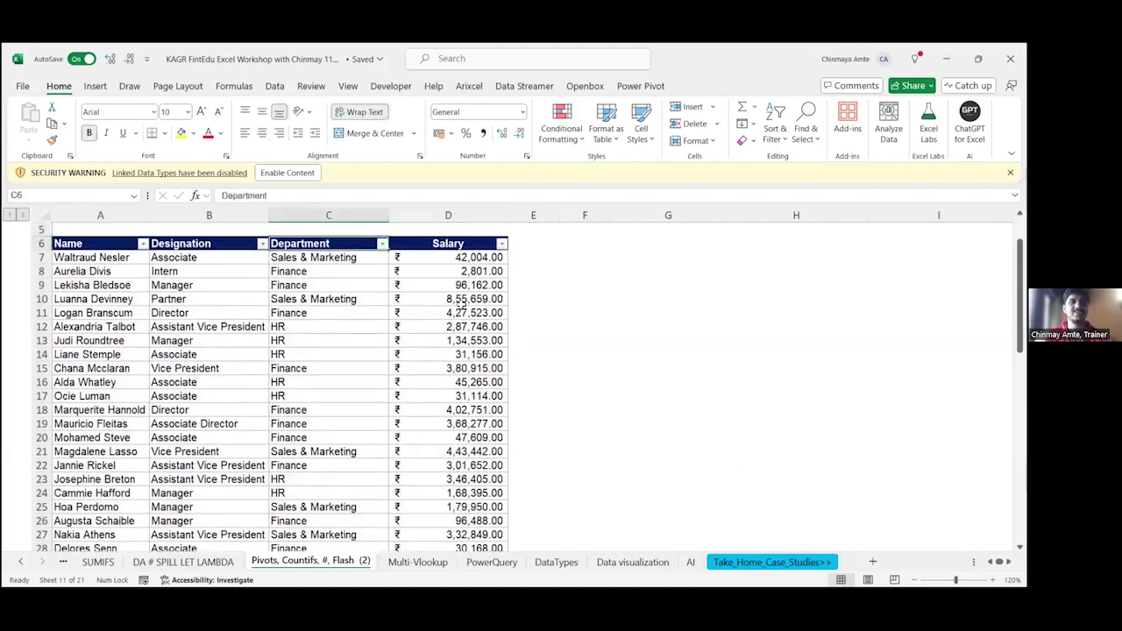
key(Left)
key(Right)
key(Right)
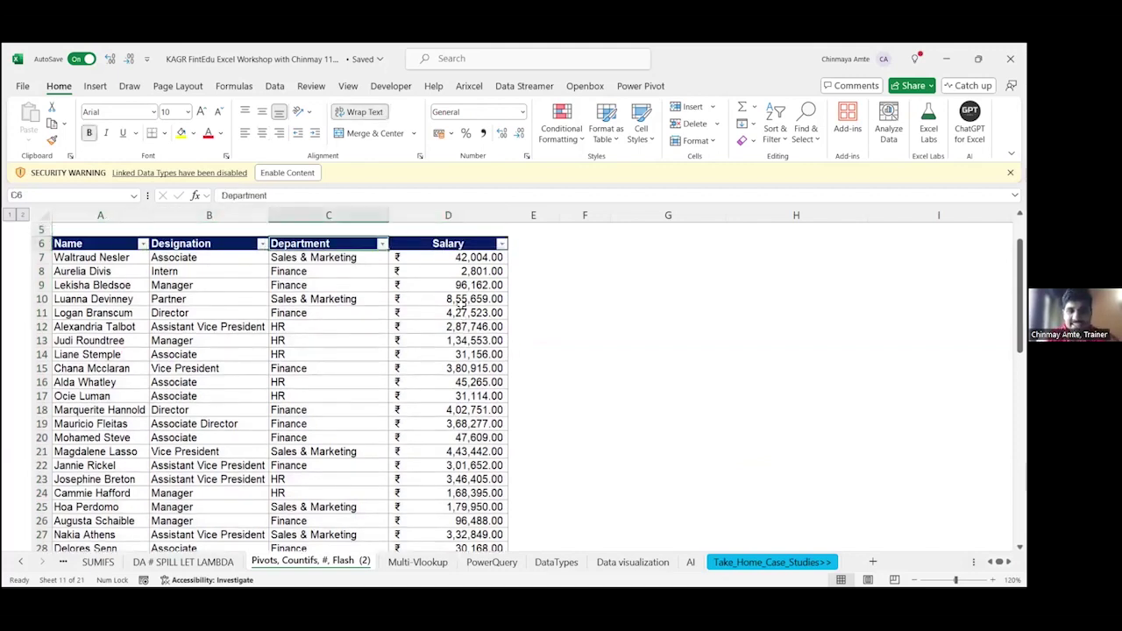
key(alt+Down)
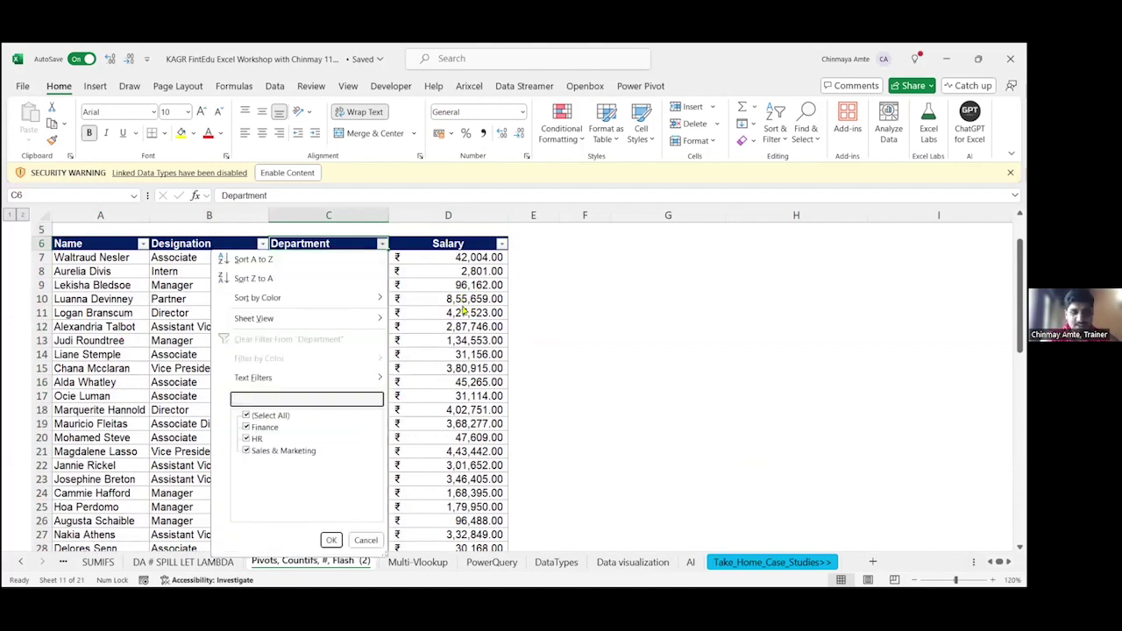
text(n)
key(BackSpace)
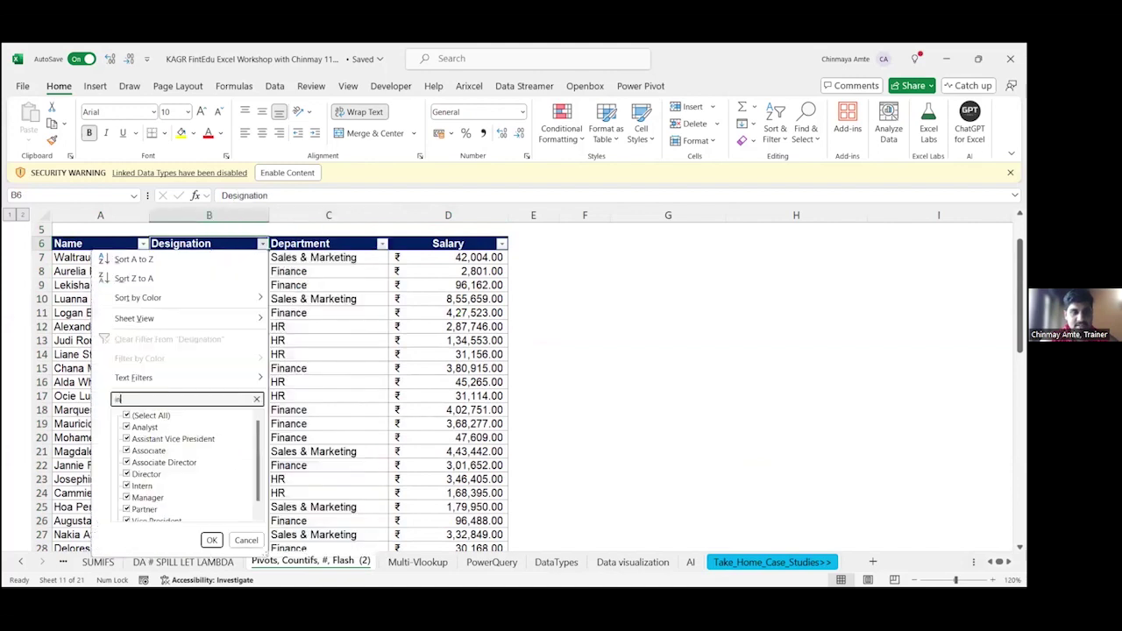
key(Escape)
Step: Filter Designation to Intern by searching 'inter', then select the three intern salaries
key(Left)
key(alt+Down)
text(inter)
key(Tab)
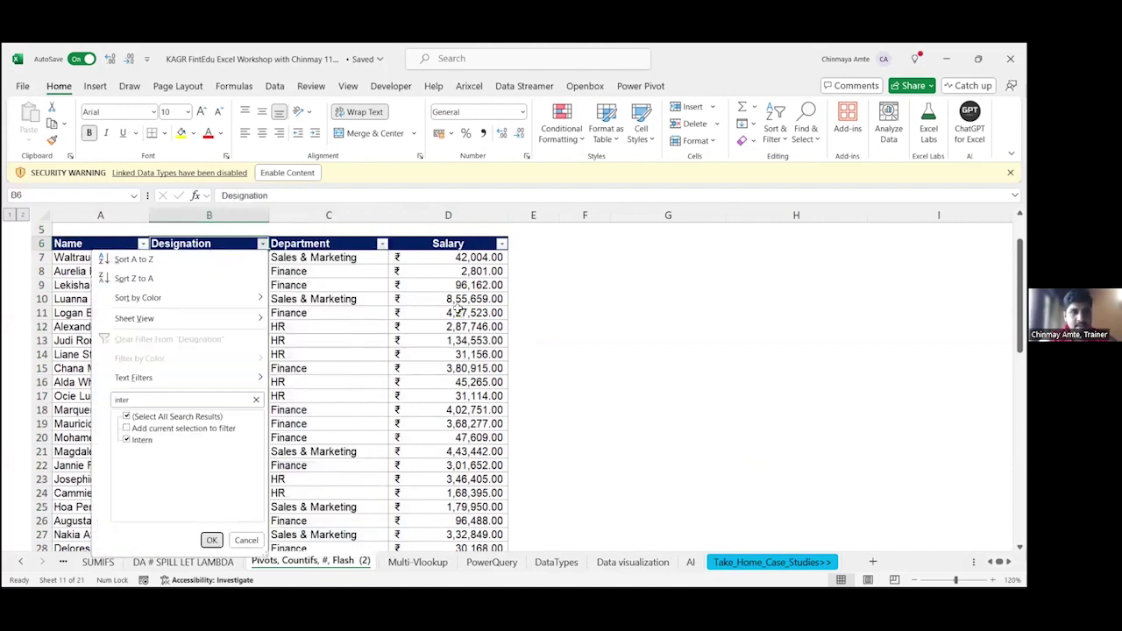
key(Return)
key(Down)
key(Down)
key(Right)
key(Right)
key(Up)
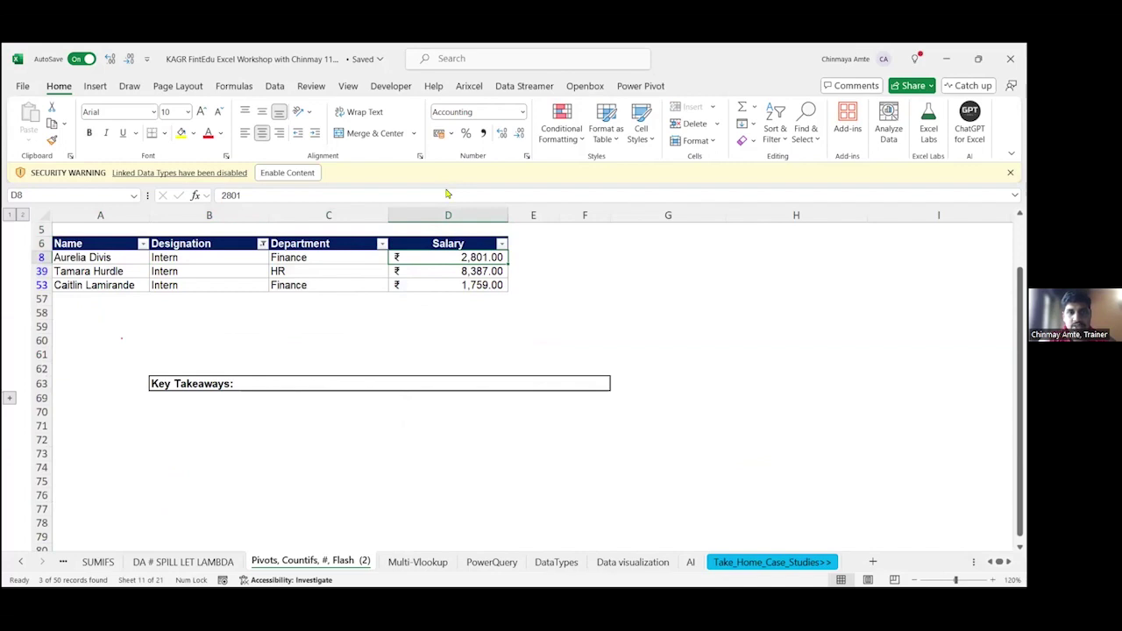
key(Down)
key(Down)
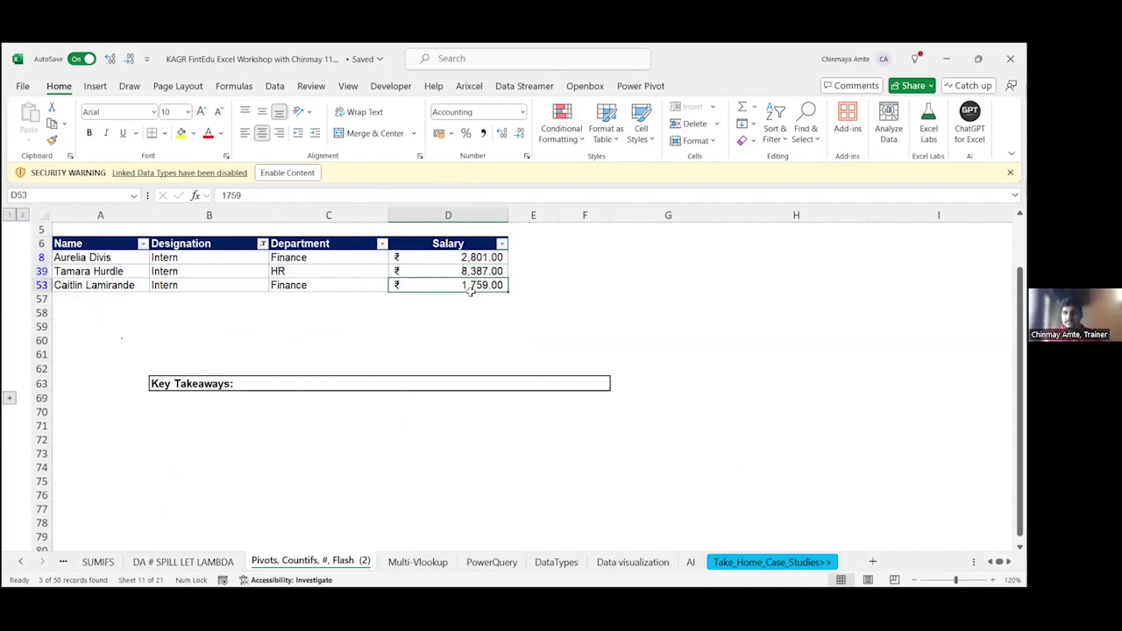
key(ctrl+Up)
shift+click(470, 289)
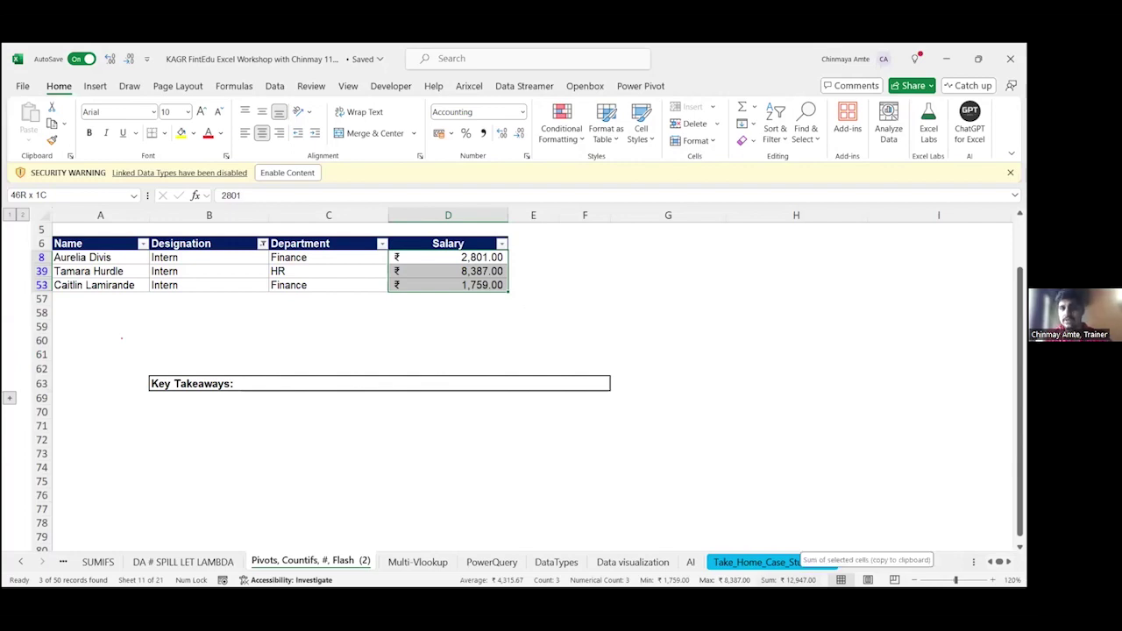
Step: Enter =D8+D39+D53 in G8 to total the intern salaries at 12,947.00
click(613, 254)
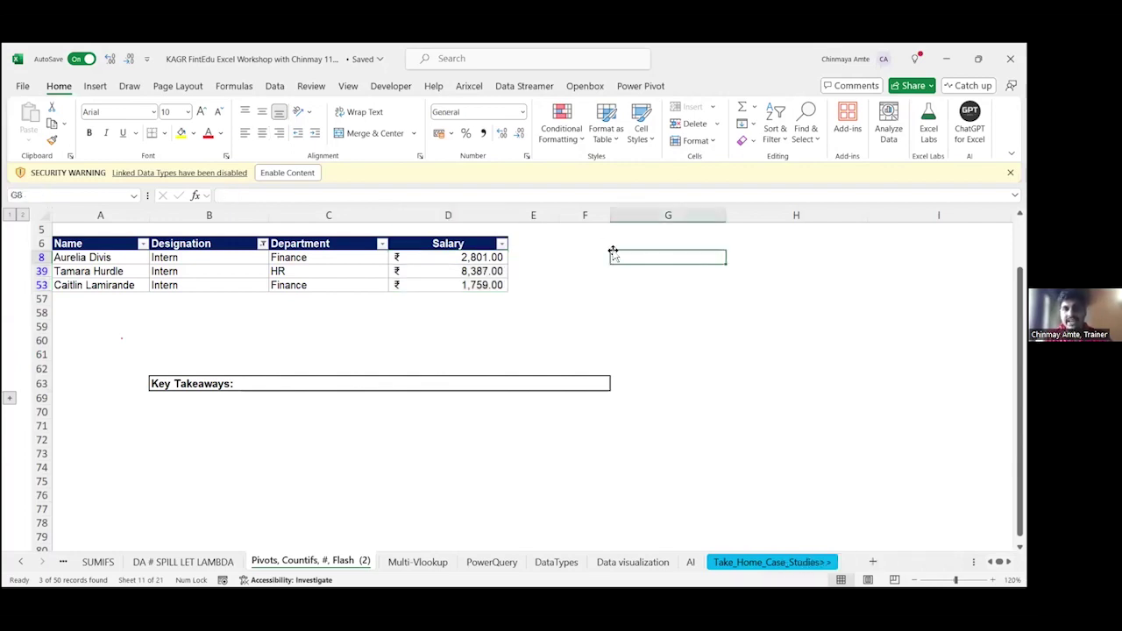
text(=)
key(Left)
key(Left)
key(Left)
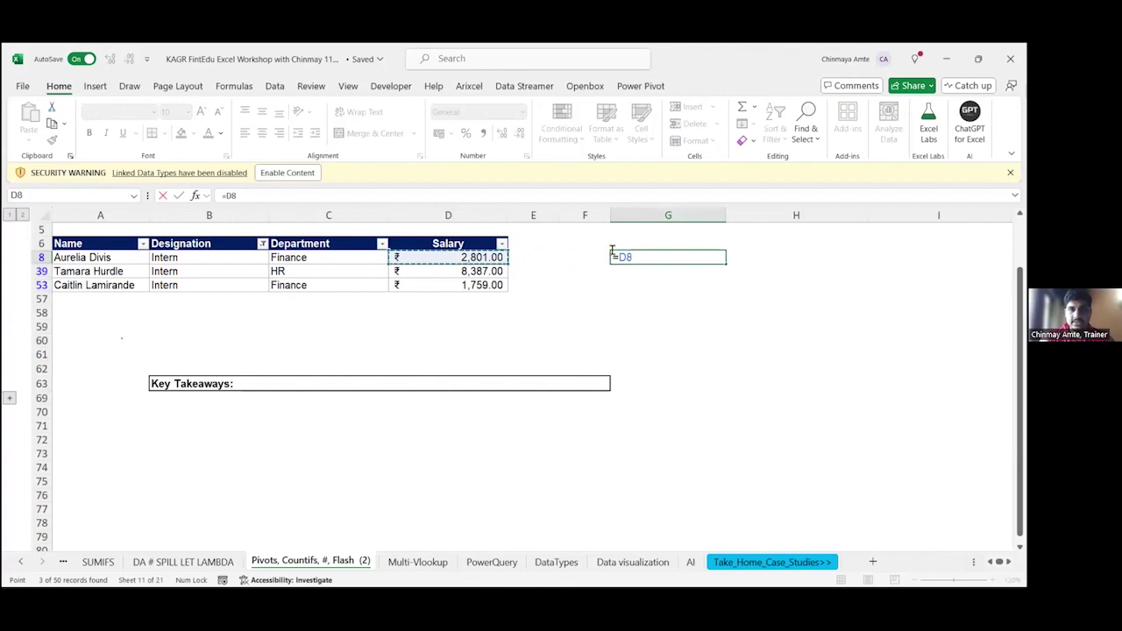
text(+)
key(Left)
key(Down)
key(Left)
key(Left)
key(Down)
key(Up)
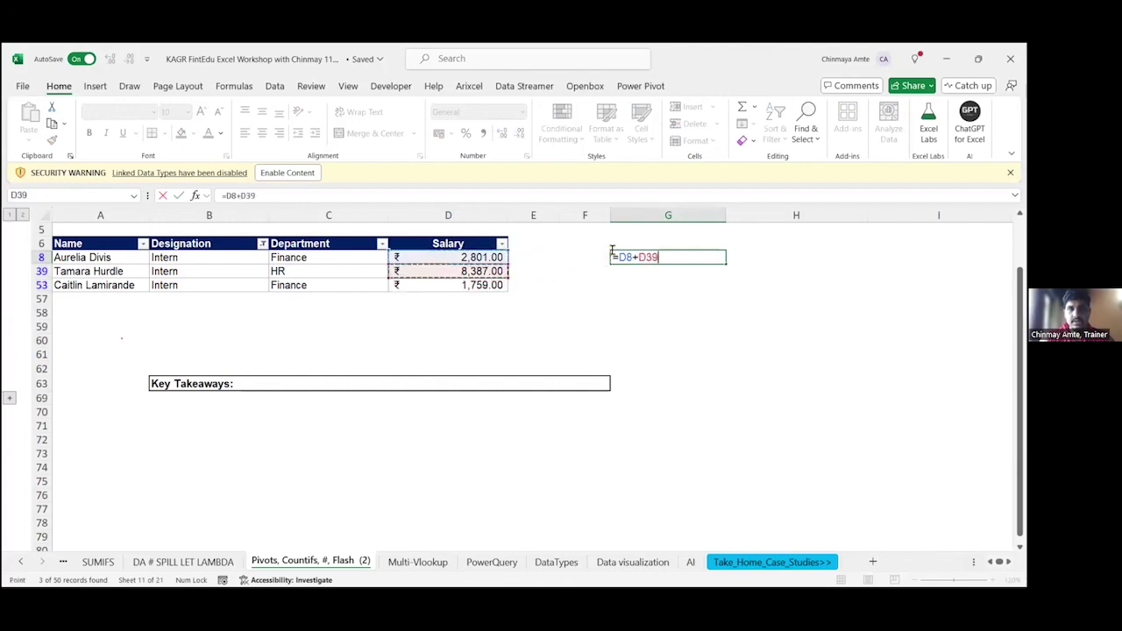
text(+)
key(Left)
key(Left)
key(Down)
Step: Enter =G8/3 in H8 to average the intern salaries at 4,315.67
key(Left)
key(Left)
key(Down)
key(Right)
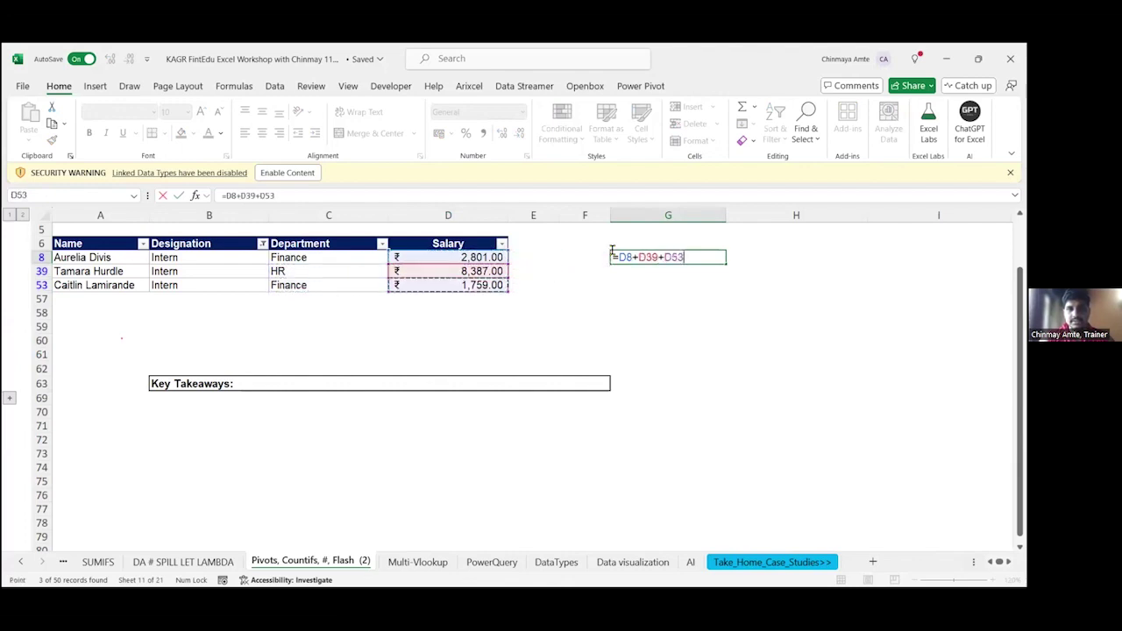
key(Return)
key(Up)
key(Right)
text(=)
key(Left)
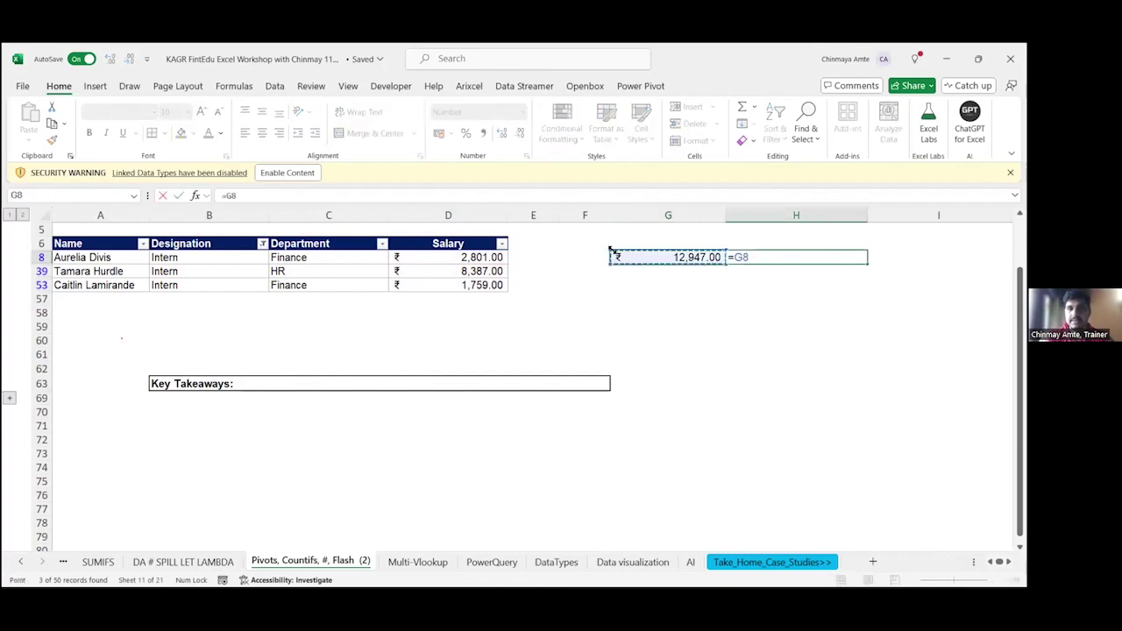
text(/3)
key(Return)
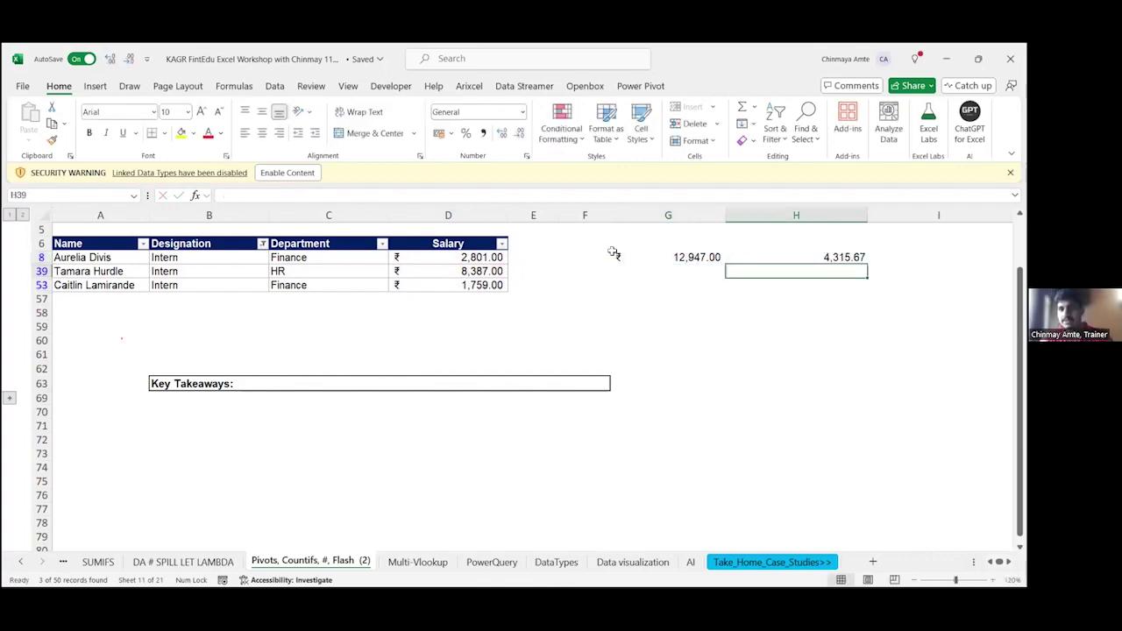
key(Up)
key(shift+Left)
click(68, 242)
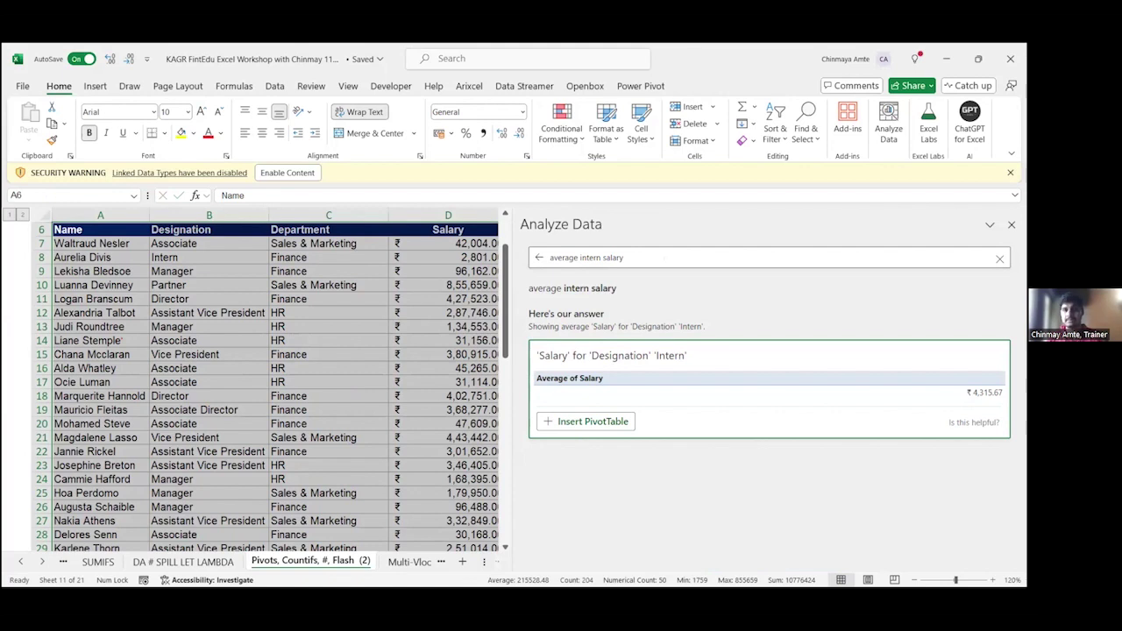
Step: Ask Analyze Data 'total salary of HR' (₹27,80,026.00), then go back to suggested insights
triple_click(623, 255)
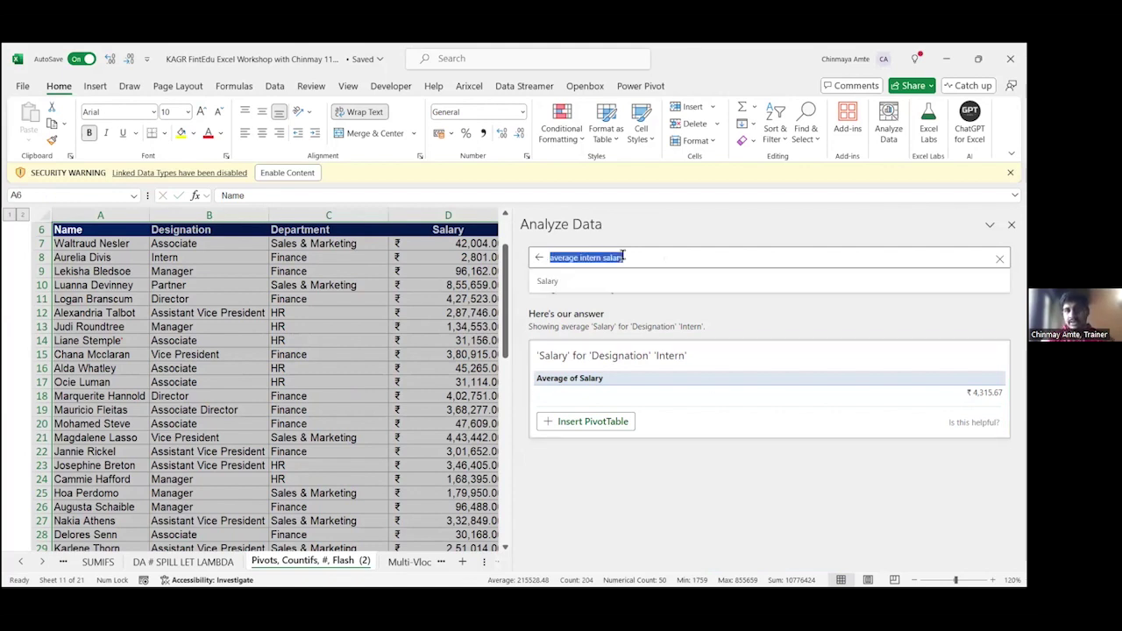
key(BackSpace)
text(tpo)
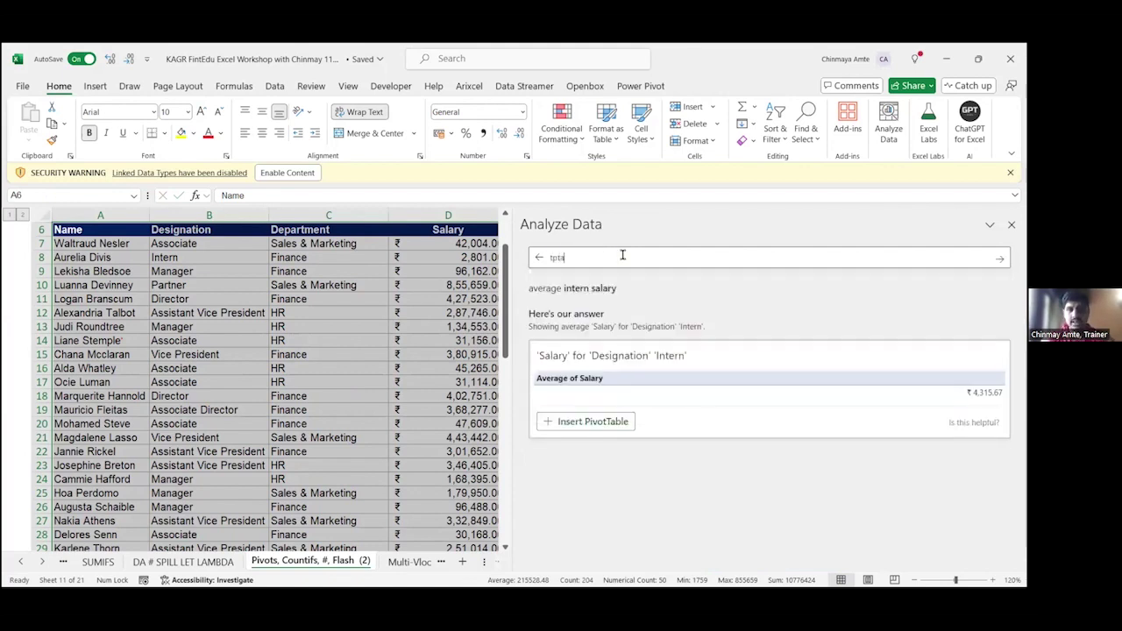
key(BackSpace)
key(BackSpace)
text(ot)
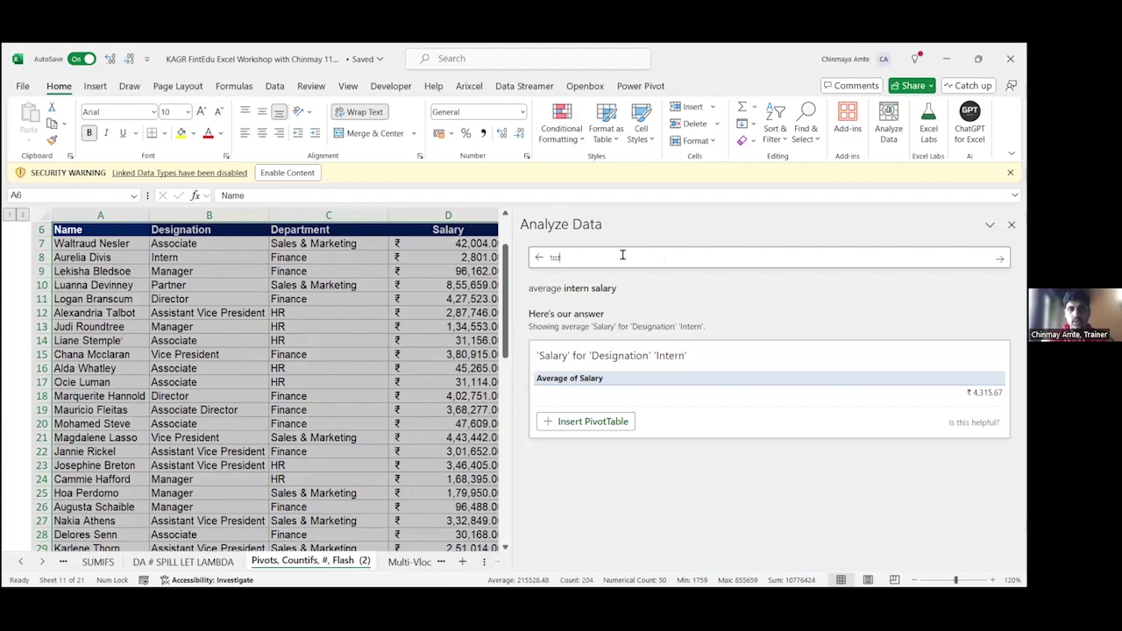
text(al salary of HR)
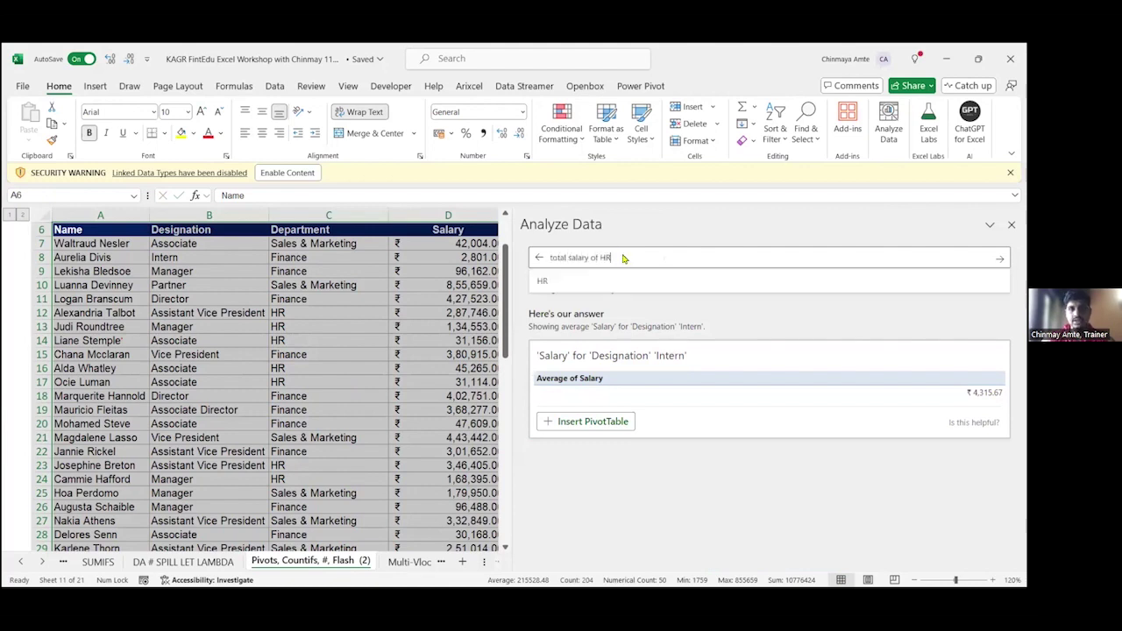
key(Return)
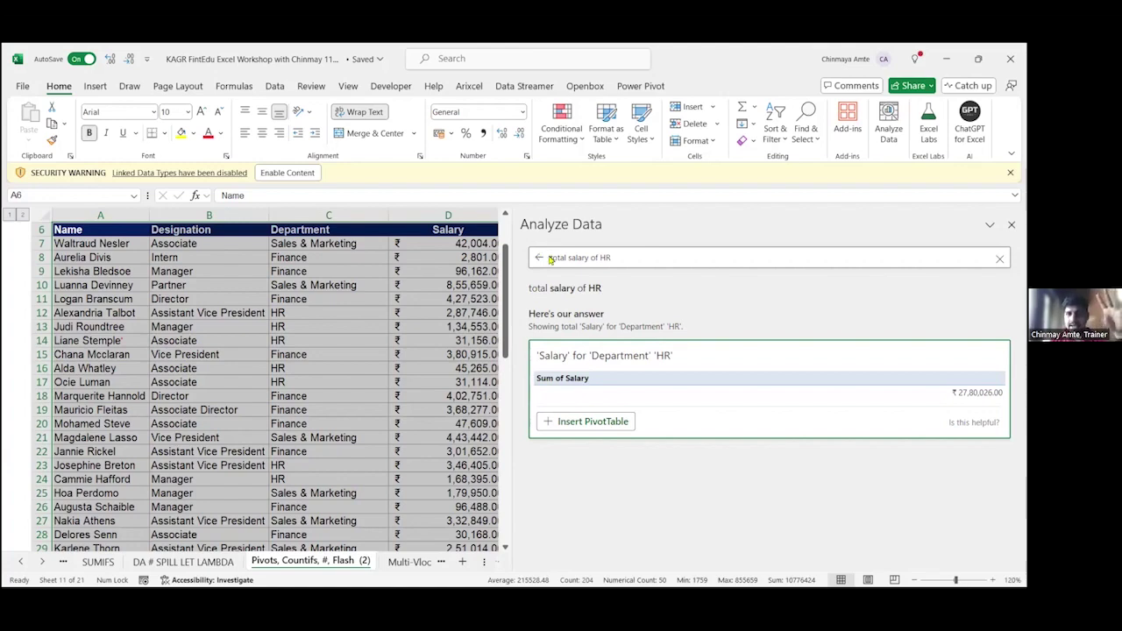
click(540, 257)
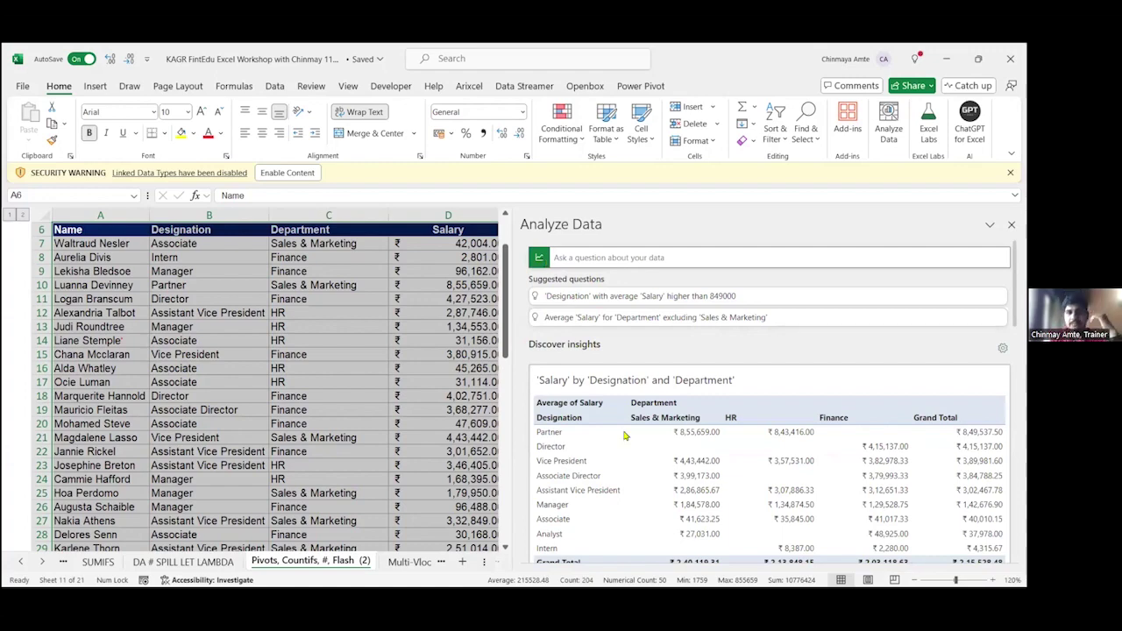
Step: Insert the Average of Salary by Designation bar chart insight as a PivotChart
scroll(625, 435, down, 4)
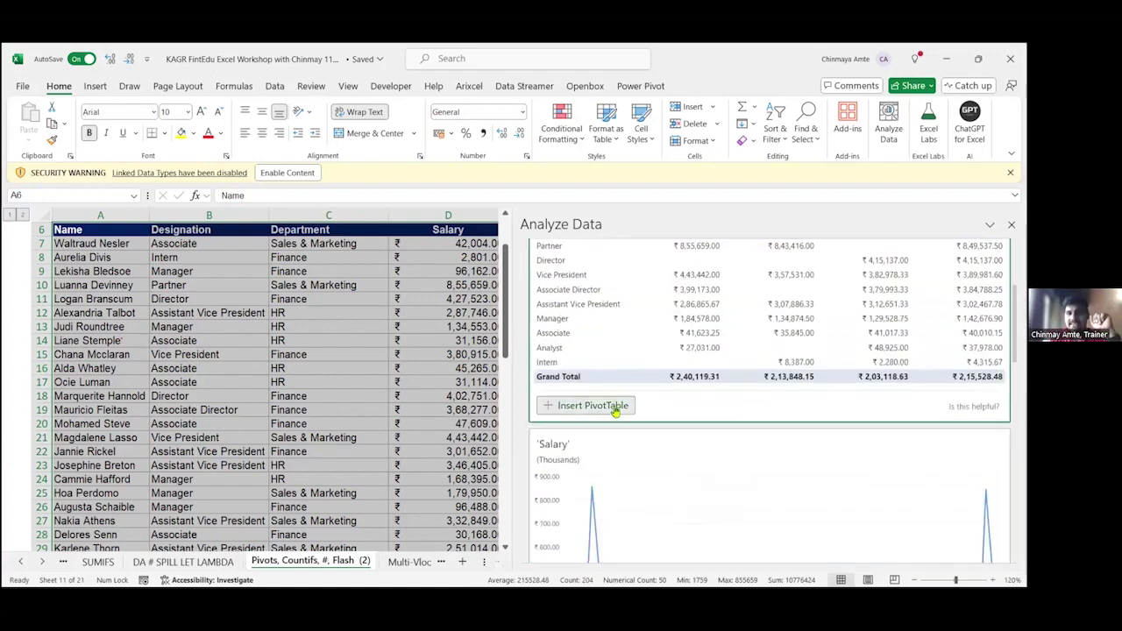
scroll(616, 411, down, 5)
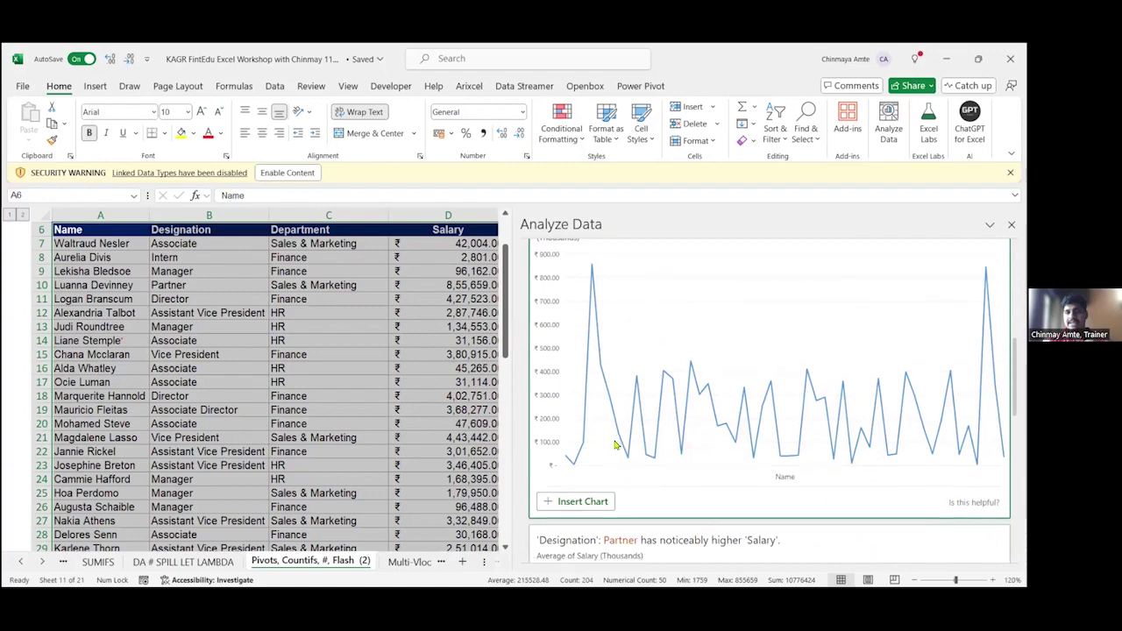
scroll(616, 445, down, 3)
scroll(616, 446, up, 3)
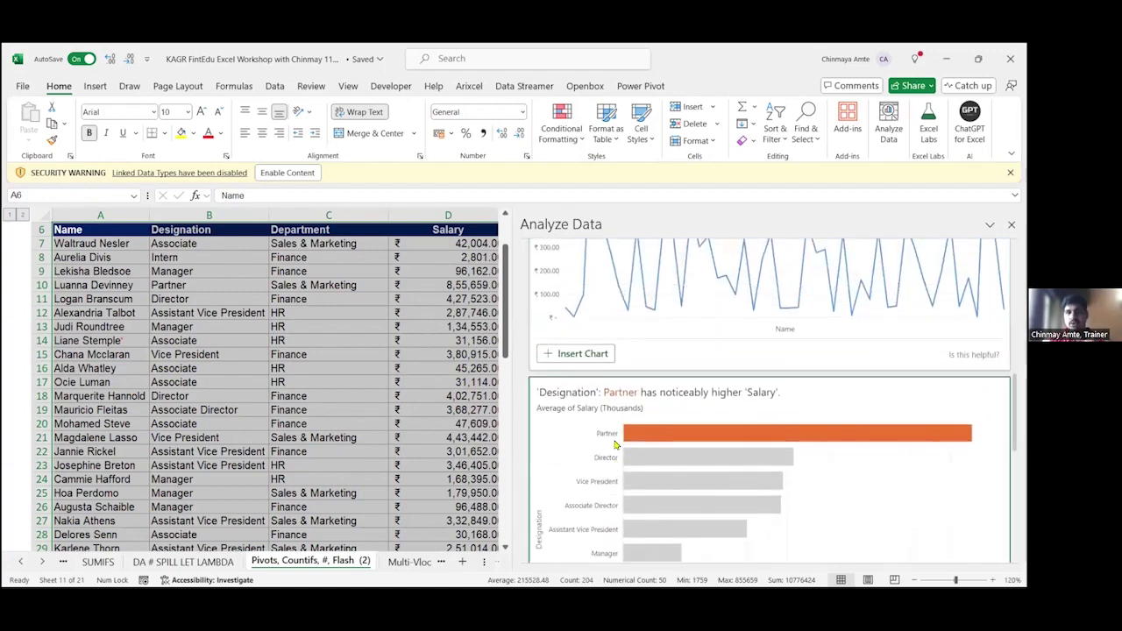
scroll(614, 446, down, 5)
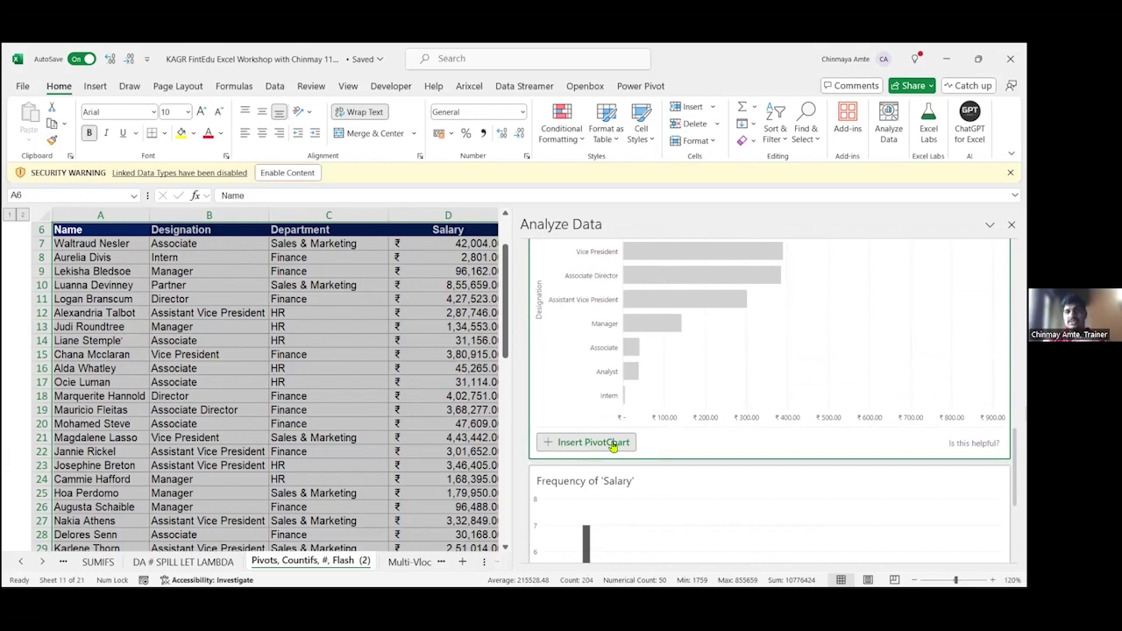
click(593, 442)
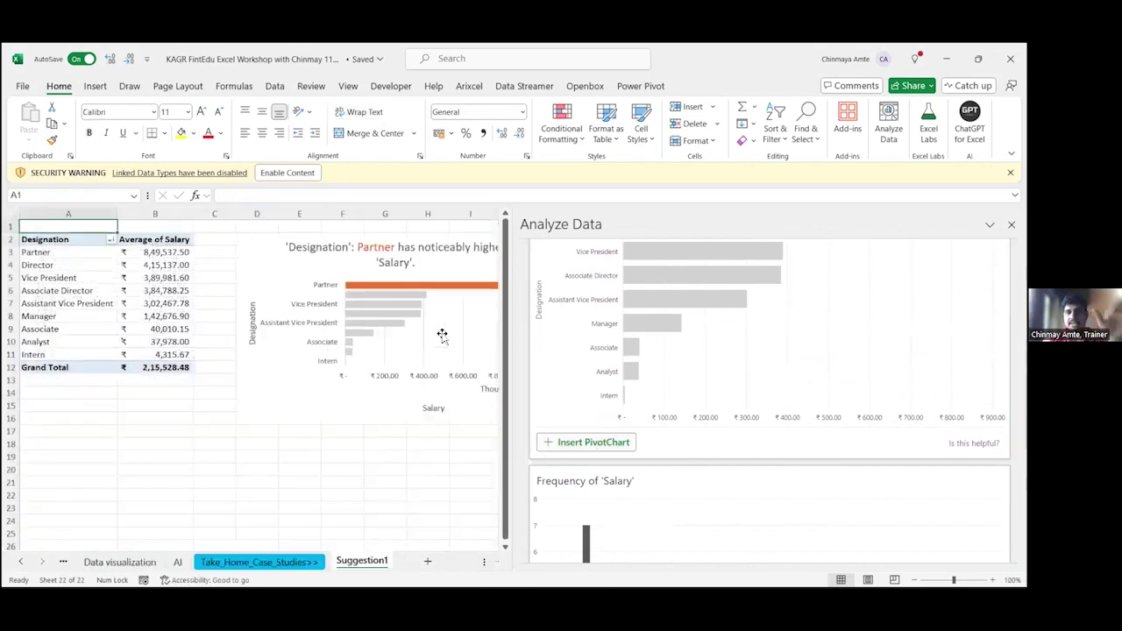
Step: Narrow the Analyze Data pane and add data labels to the average salary bar chart
drag(516, 352, 779, 340)
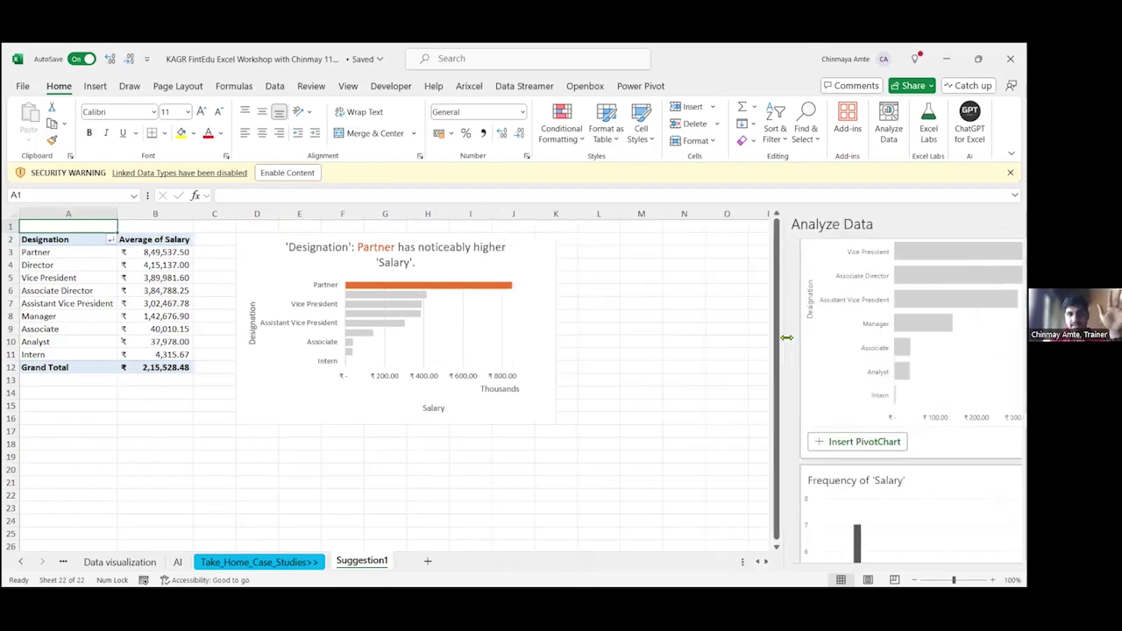
drag(144, 252, 160, 361)
click(379, 342)
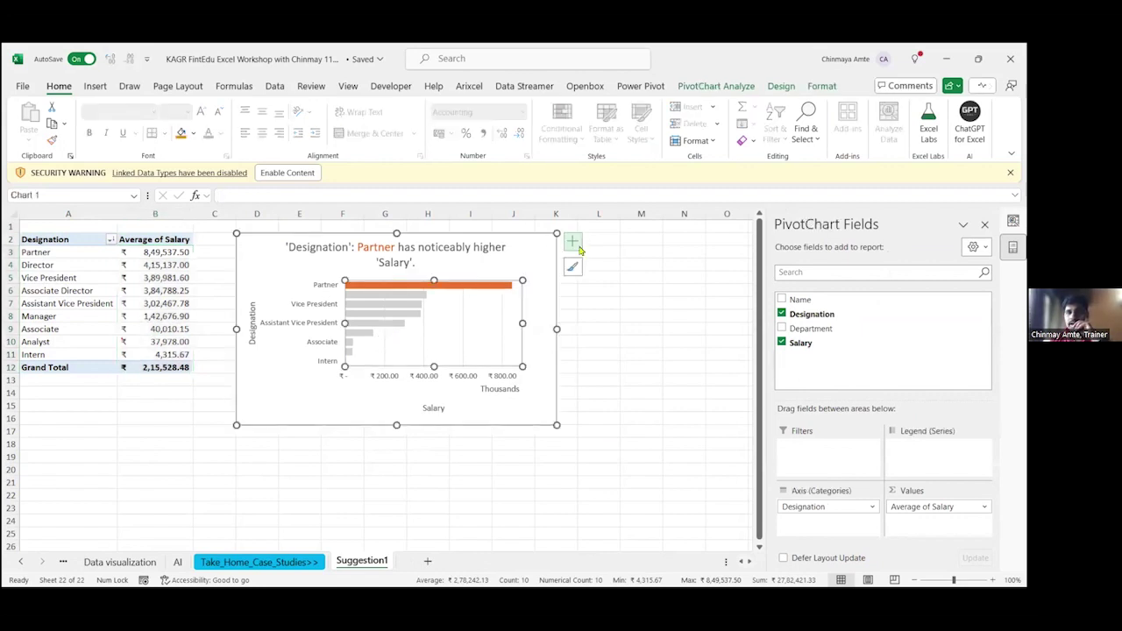
click(572, 242)
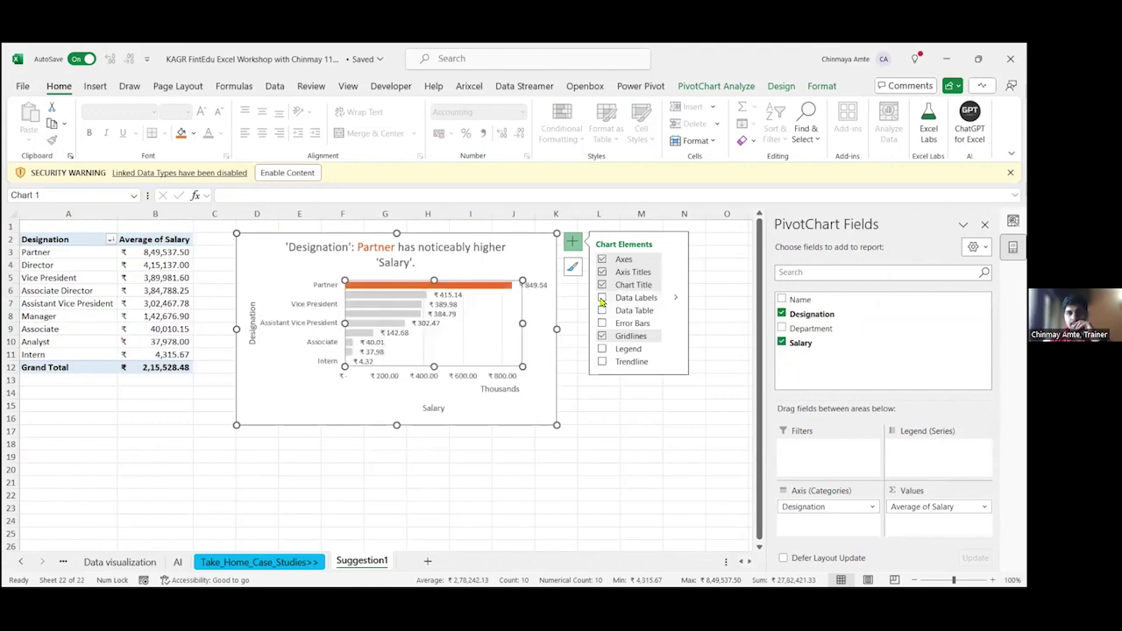
click(601, 299)
click(569, 457)
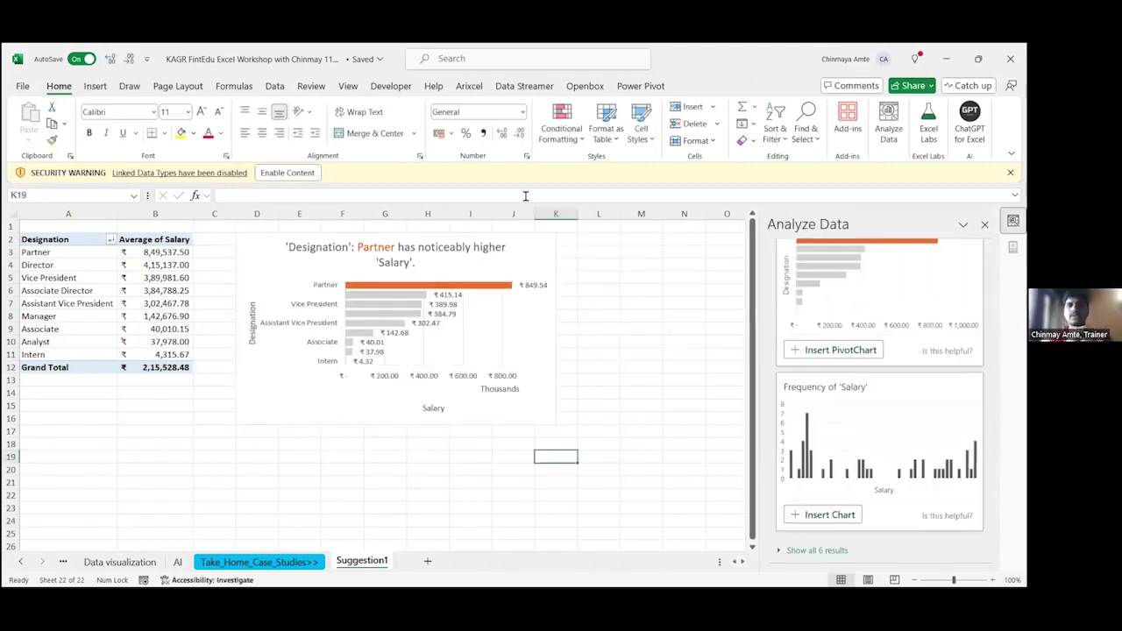
click(545, 421)
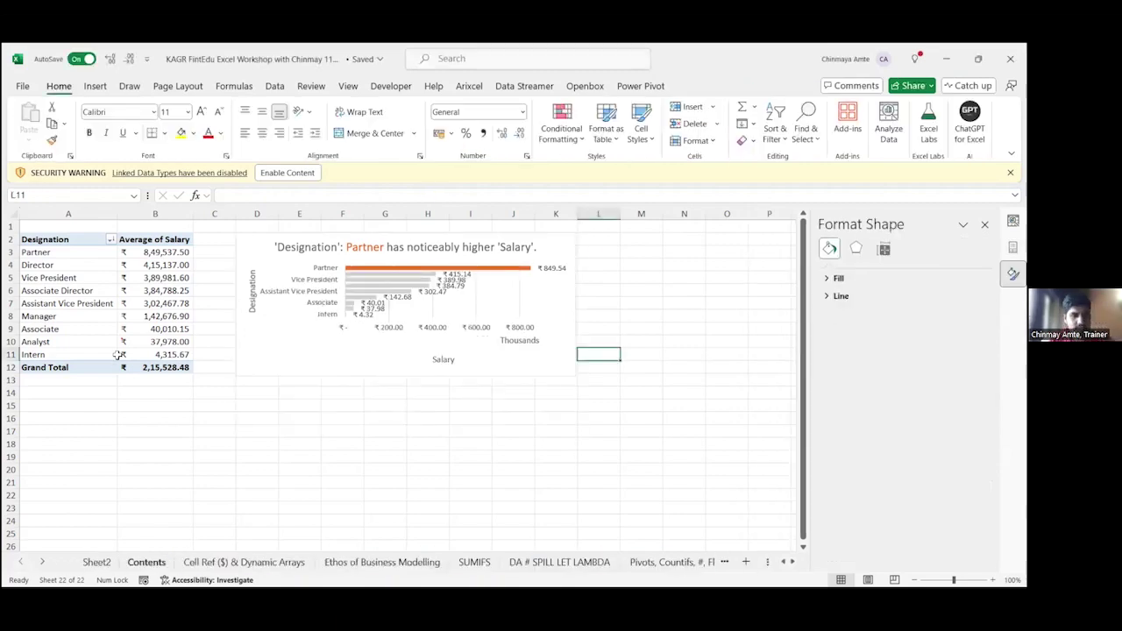
Step: Follow the Table of Contents 'AI Fn' hyperlink to the airline reviews AI sheet
key(Up)
key(Down)
key(Down)
key(Down)
key(Down)
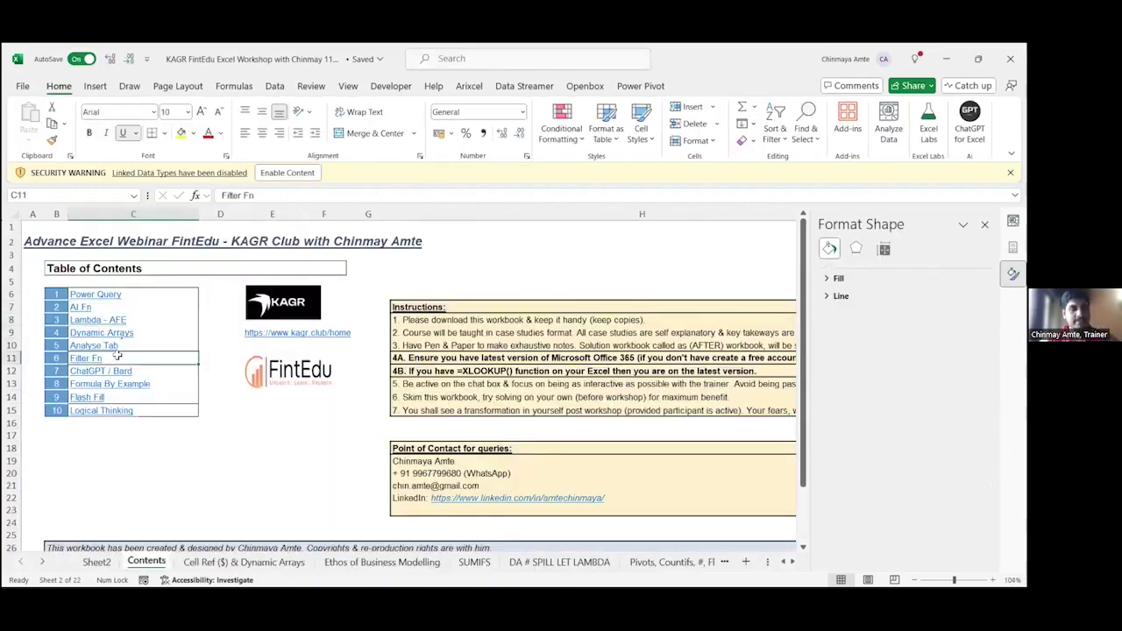
key(Up)
key(Up)
key(Up)
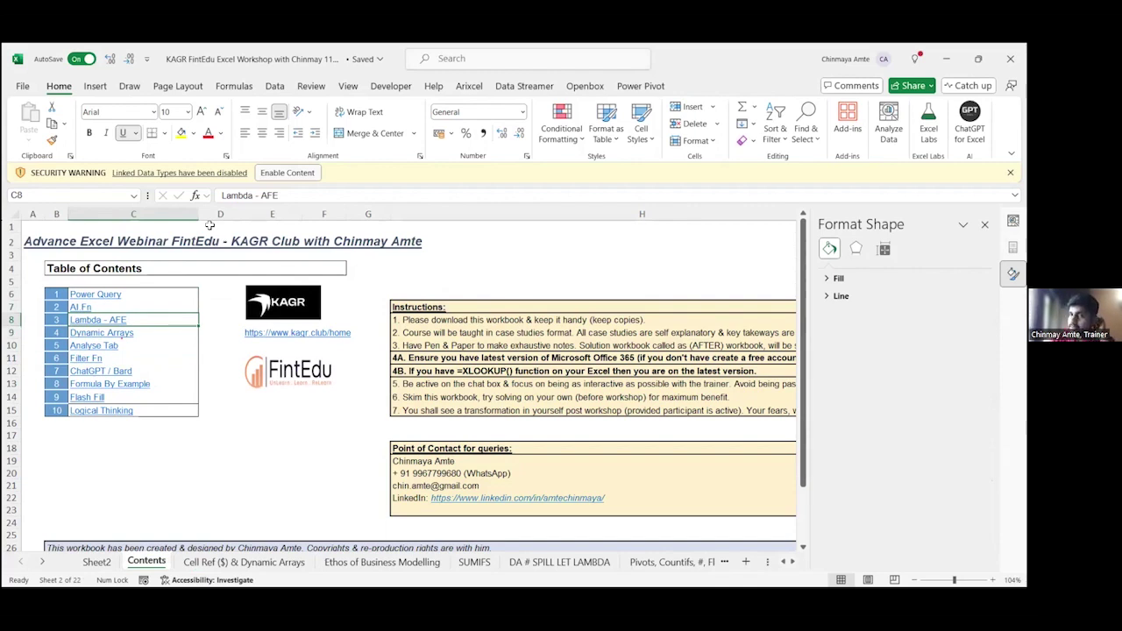
key(alt+Tab)
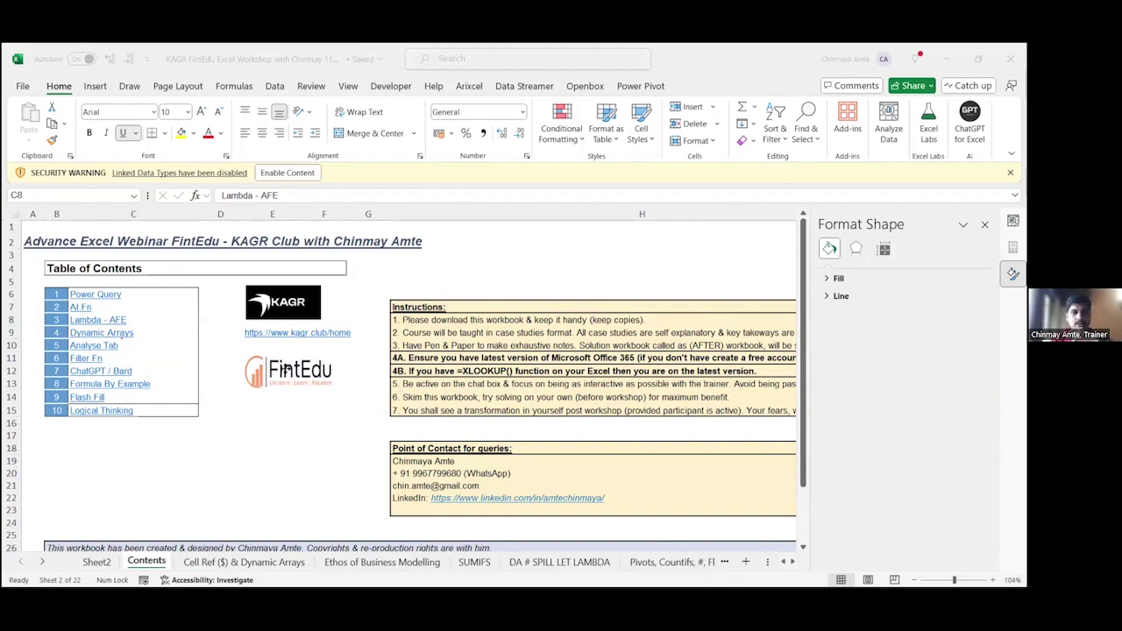
click(286, 369)
click(106, 305)
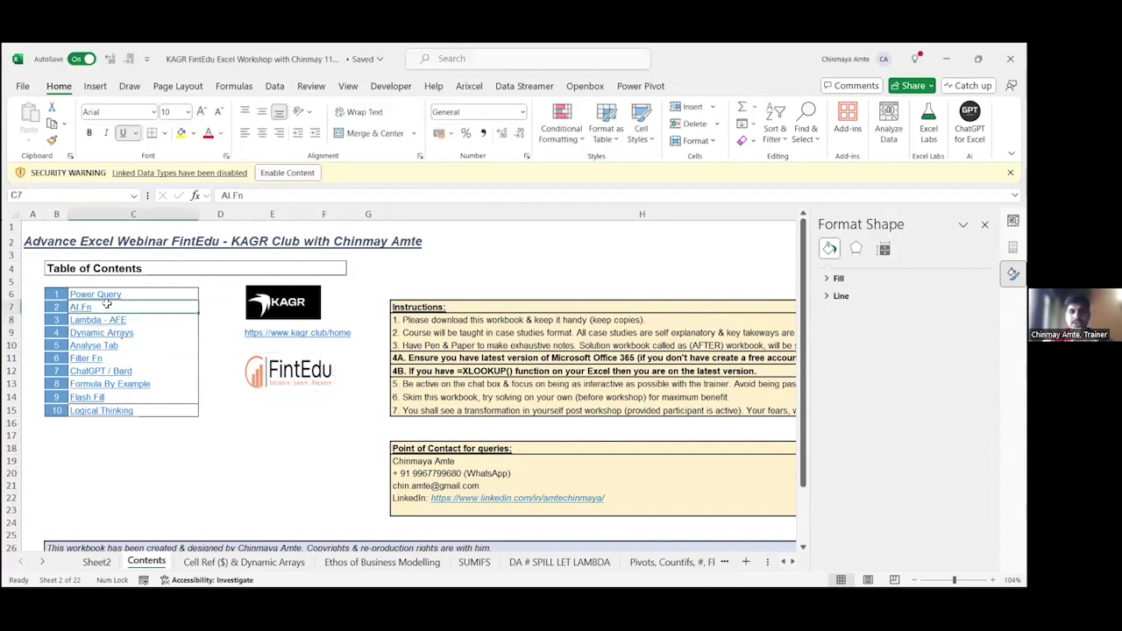
scroll(350, 561, down, 10)
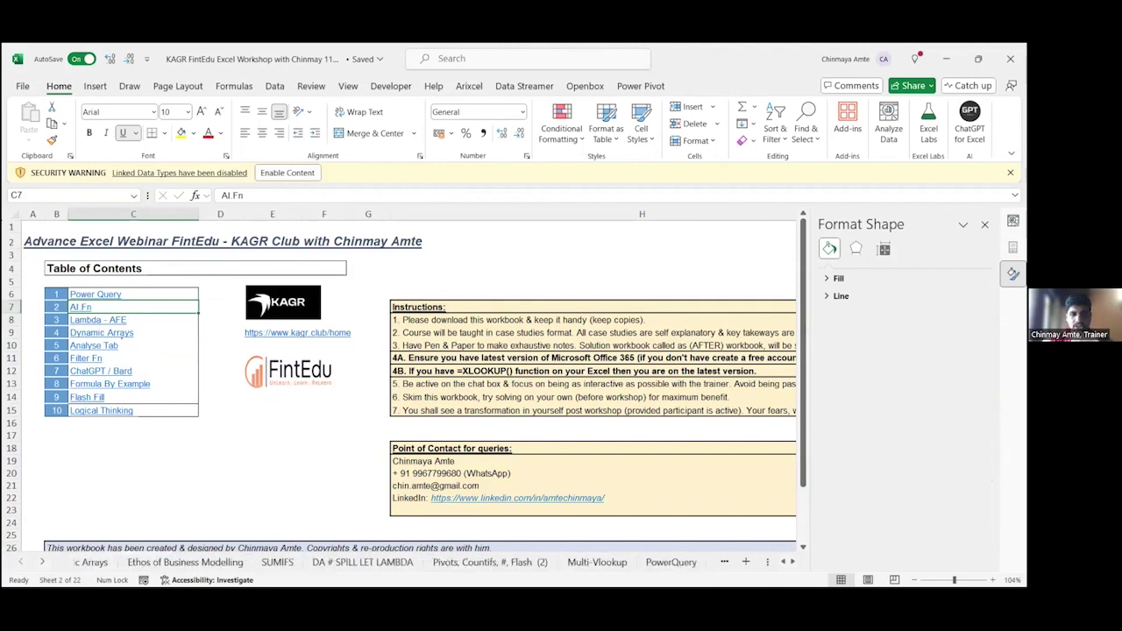
scroll(350, 562, down, 4)
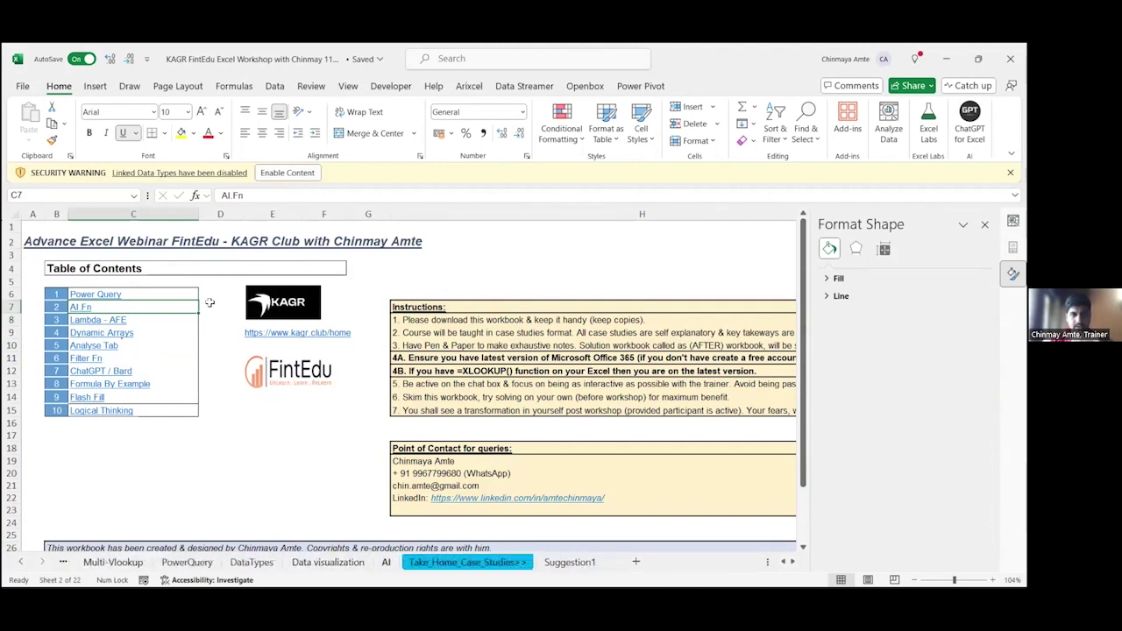
click(79, 307)
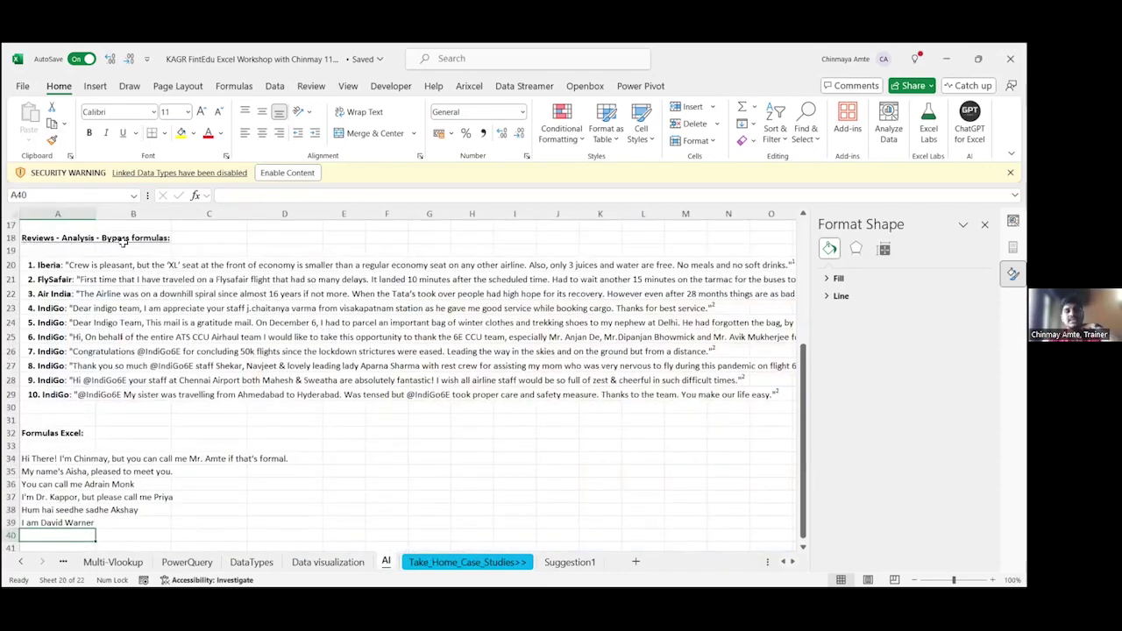
Step: Below the reviews, type 'VBA: Language' in A44 and 'Macro: output' in A45
scroll(123, 245, up, 1)
scroll(152, 267, up, 5)
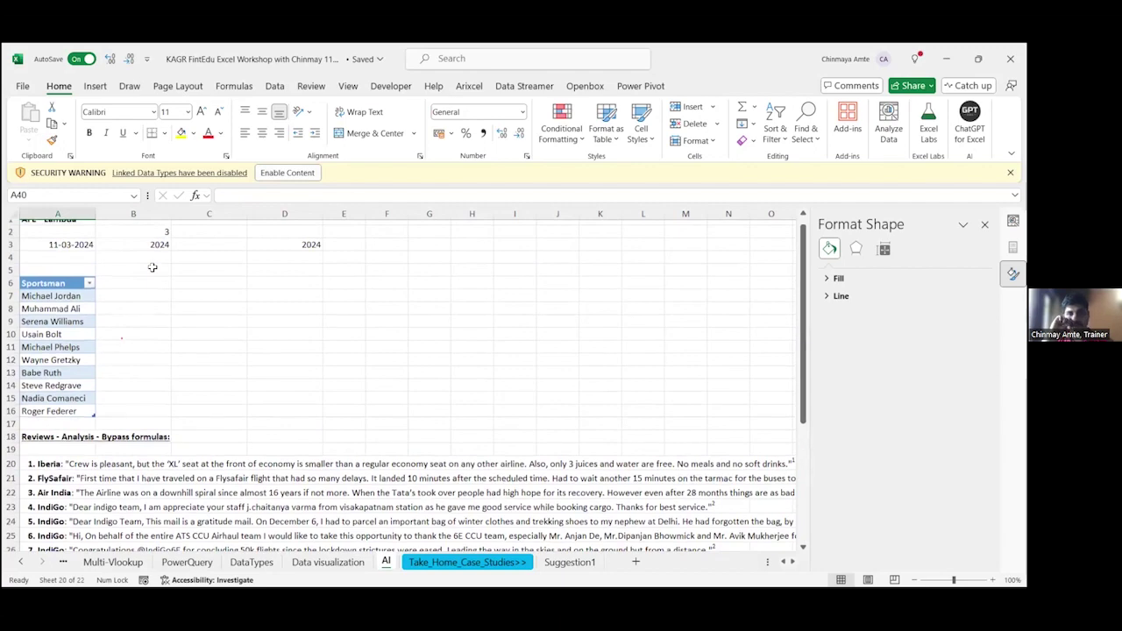
scroll(153, 267, up, 1)
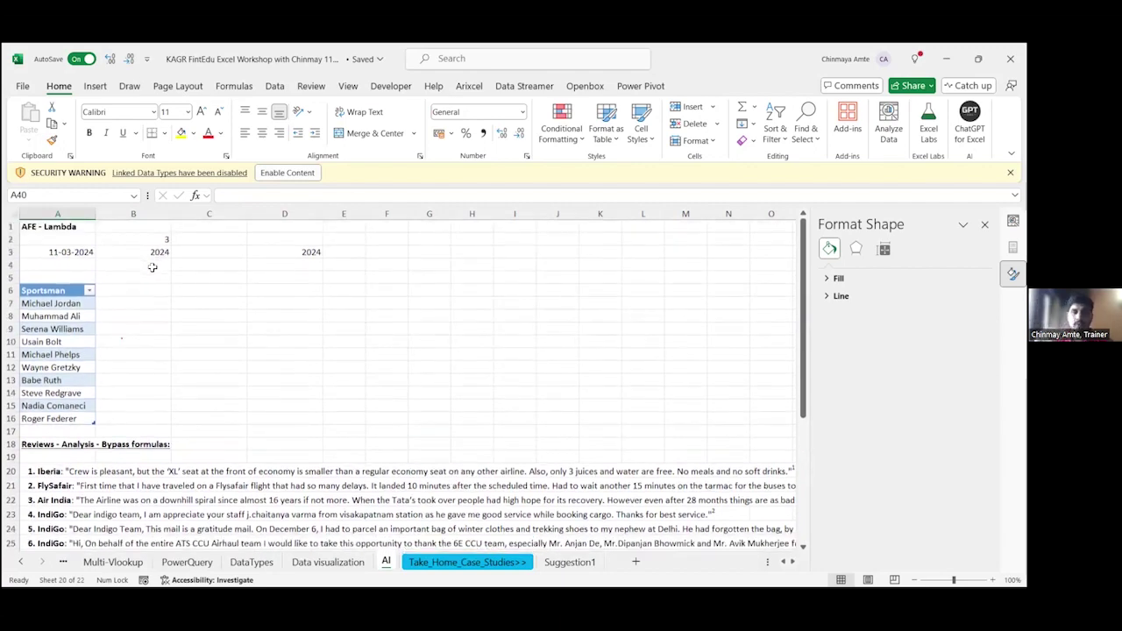
scroll(153, 268, down, 1)
scroll(81, 376, down, 9)
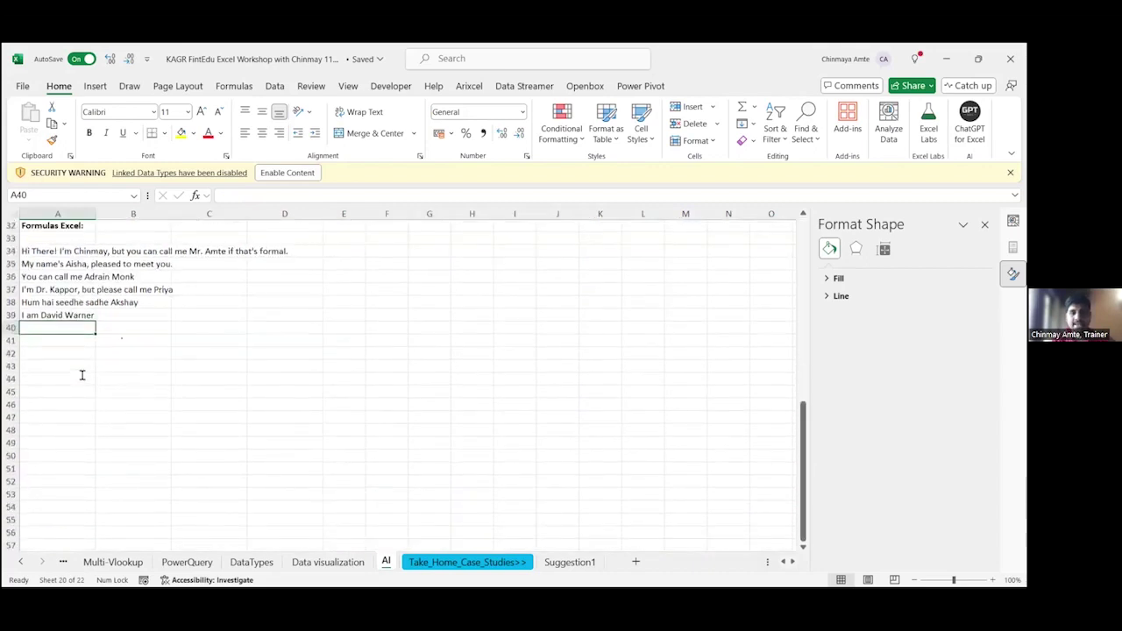
click(81, 375)
text(VBA: L)
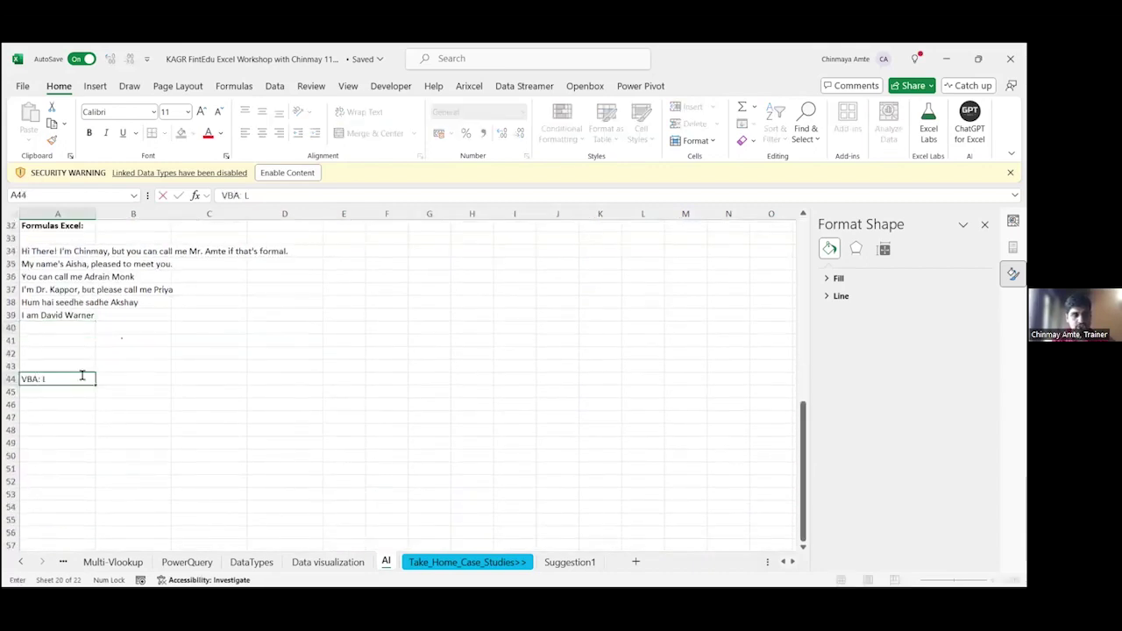
text(anguage)
key(Return)
text(Mac)
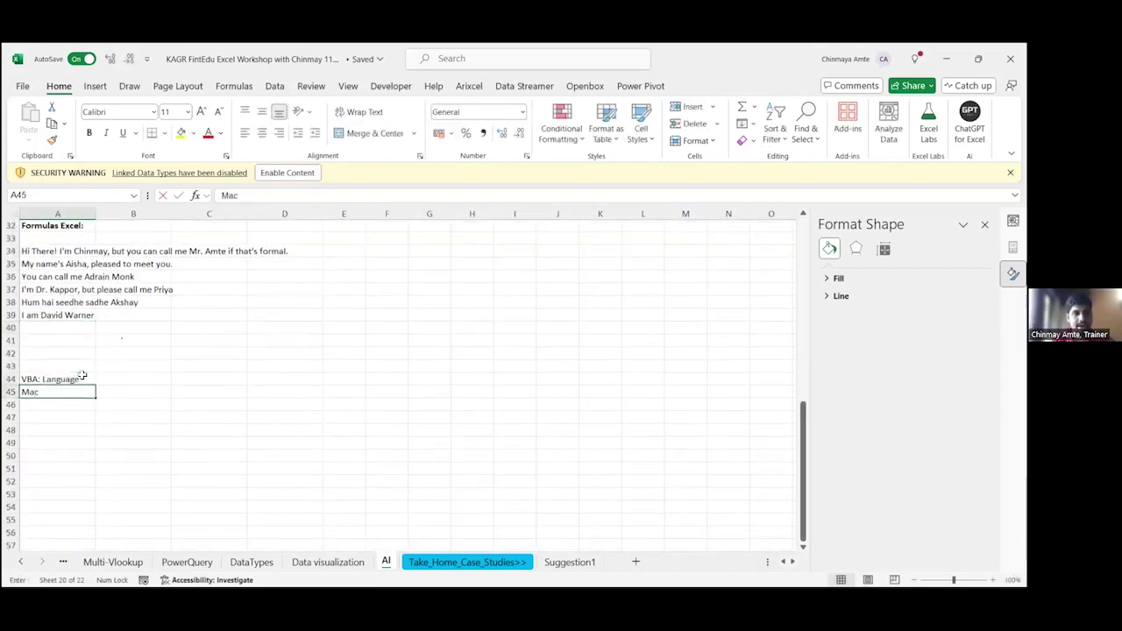
text(ro: output)
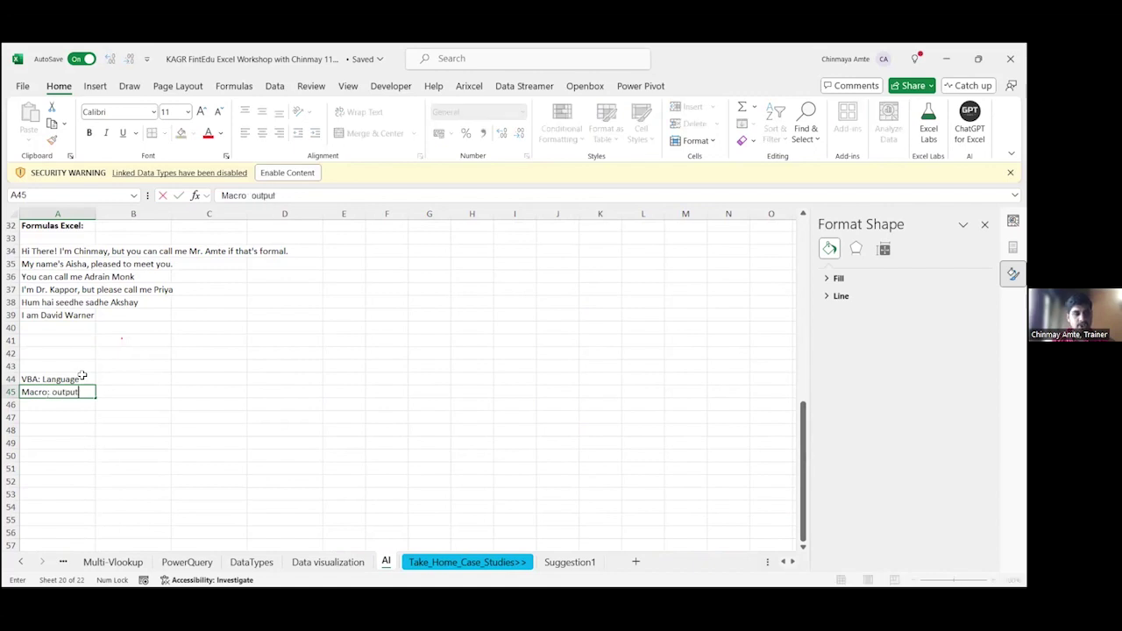
key(Return)
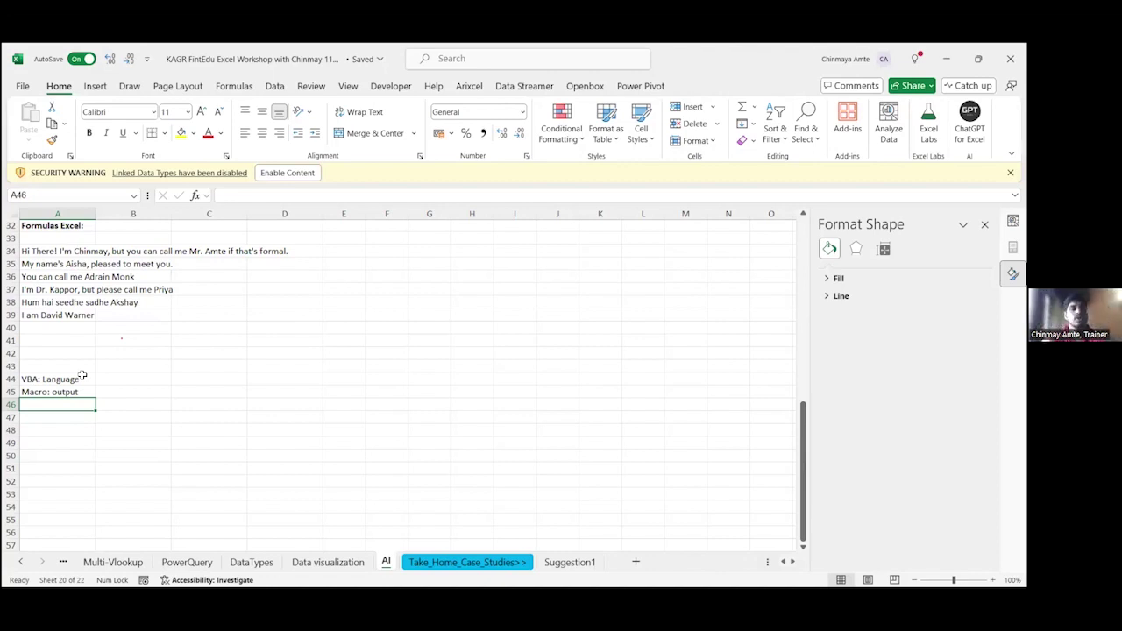
Step: Enter a bold 'Addins' heading in cell A46
text(Addins)
key(Return)
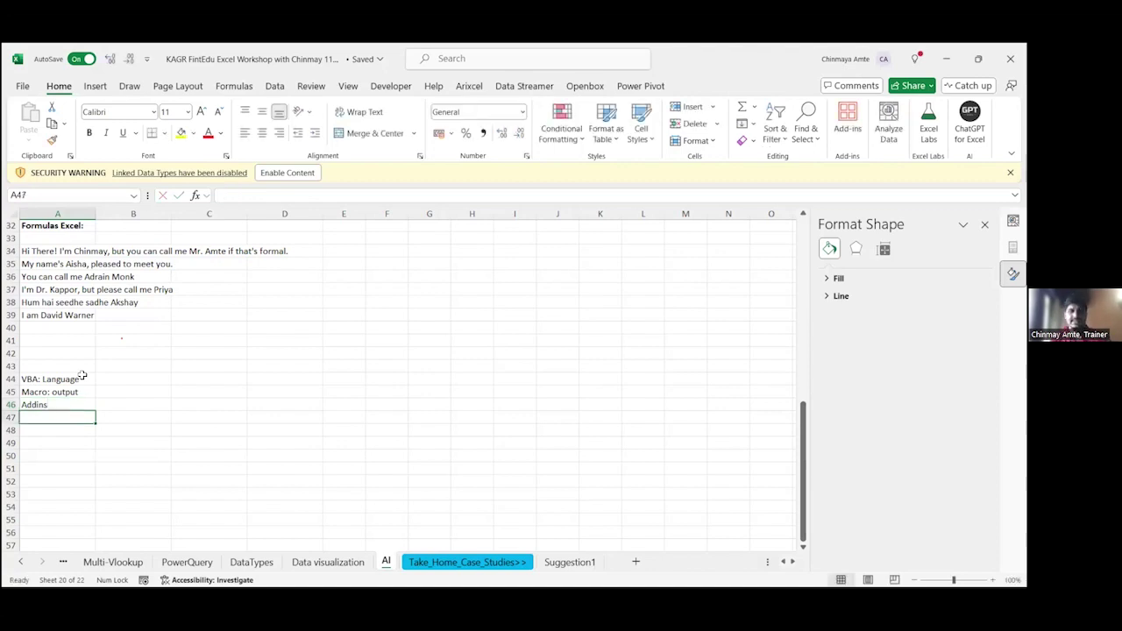
key(Up)
key(ctrl+b)
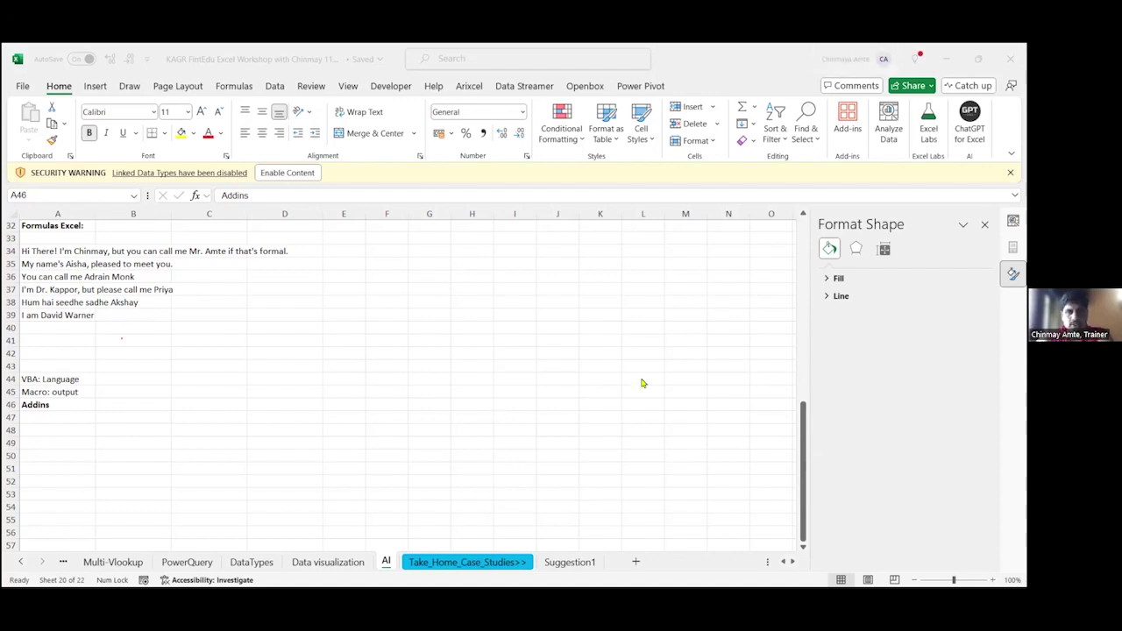
Step: Open the Office Add-ins store from Home > Add-ins
click(57, 410)
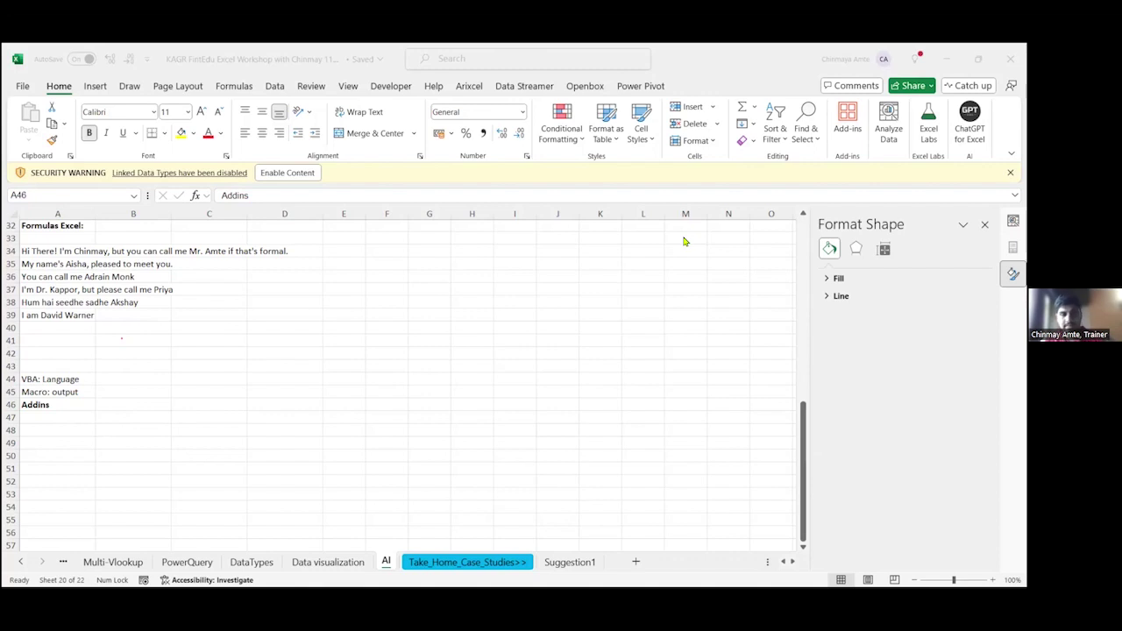
click(843, 130)
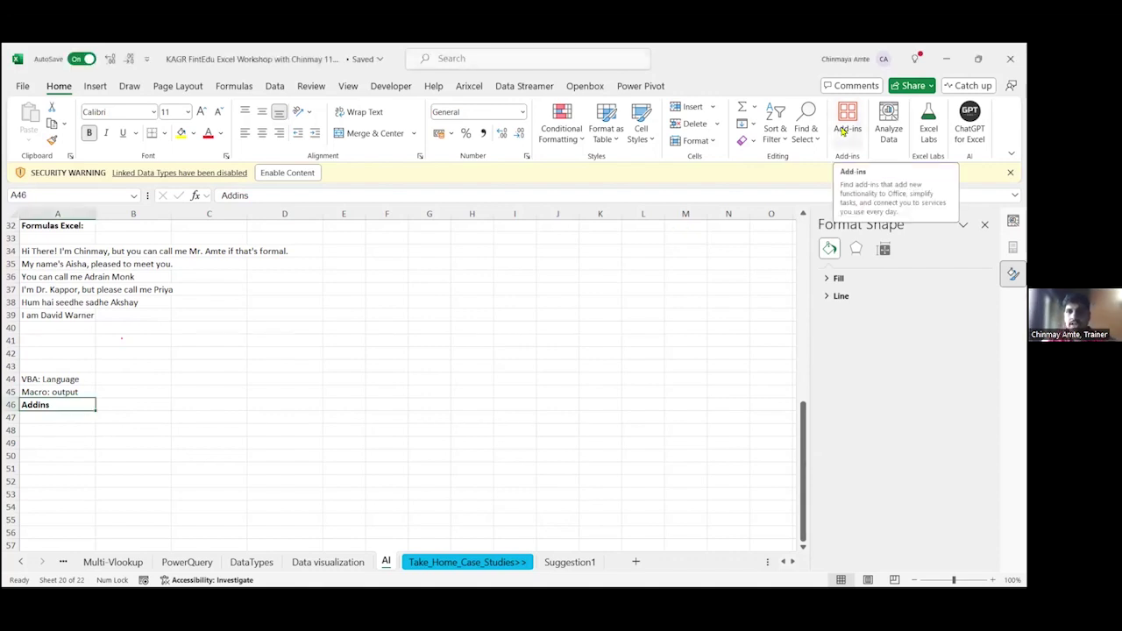
click(842, 134)
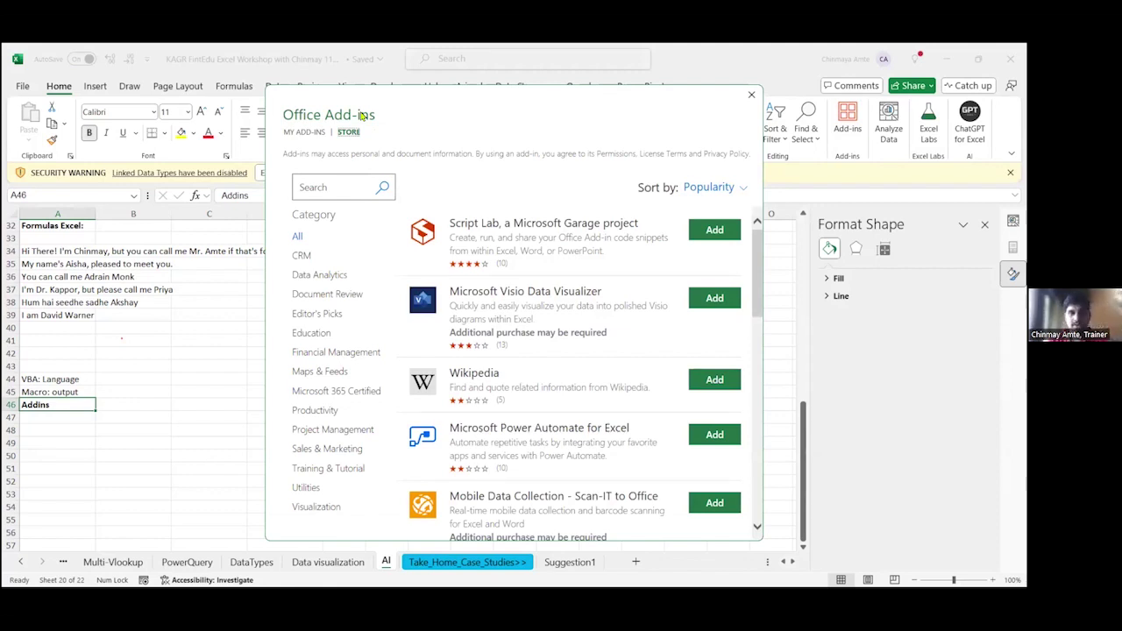
Step: Browse the All category of the Office Add-ins store, then close the store
click(298, 237)
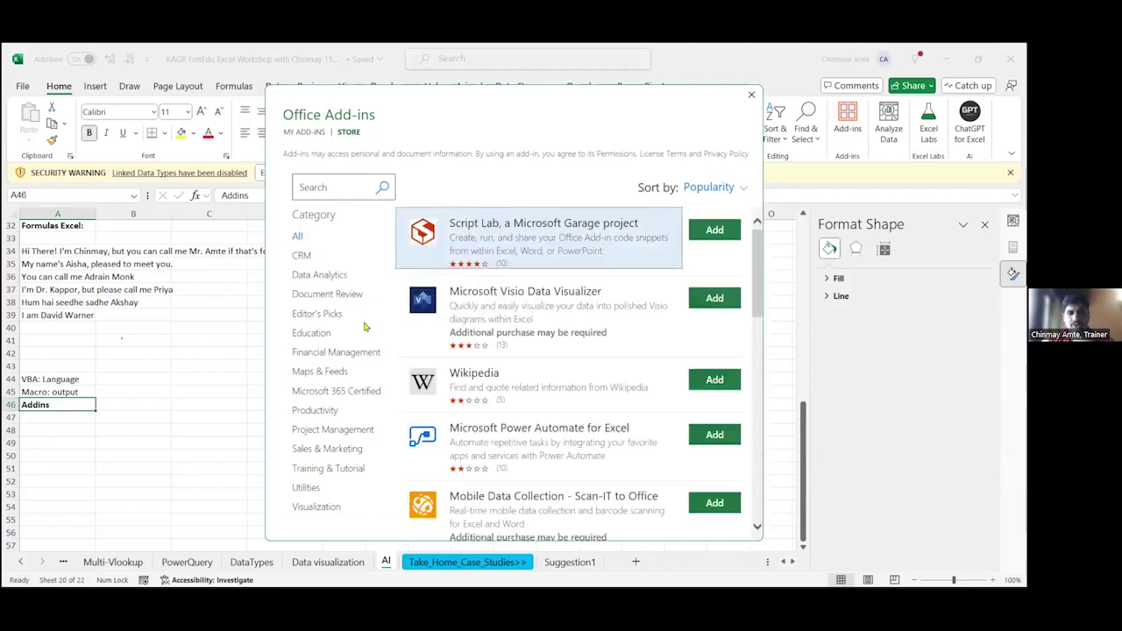
scroll(433, 372, down, 7)
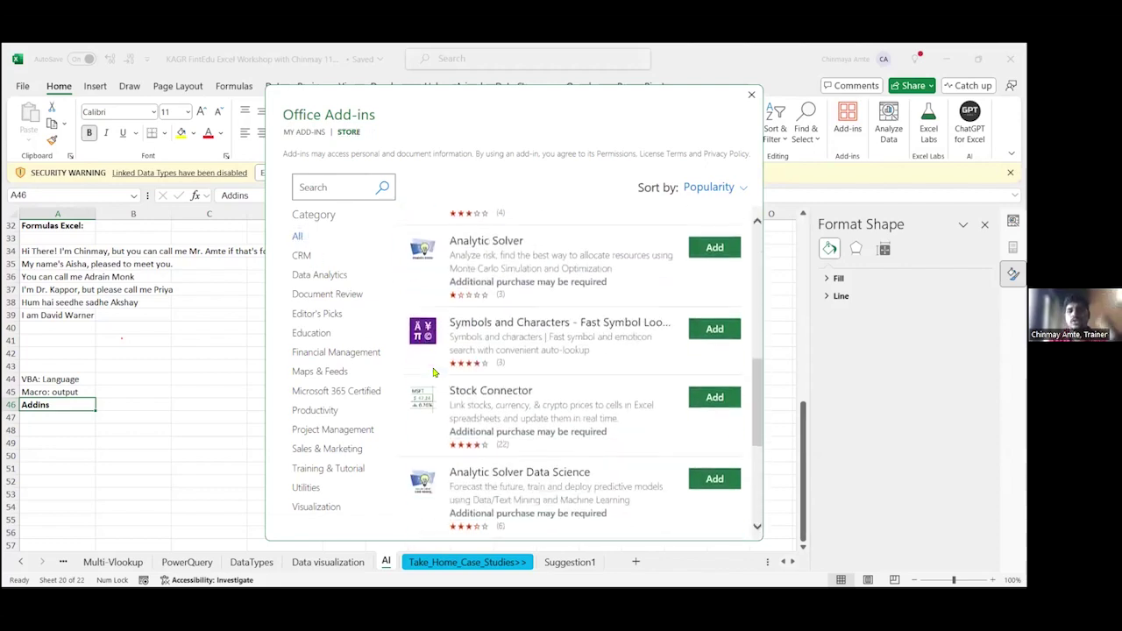
scroll(433, 373, down, 3)
scroll(433, 372, down, 1)
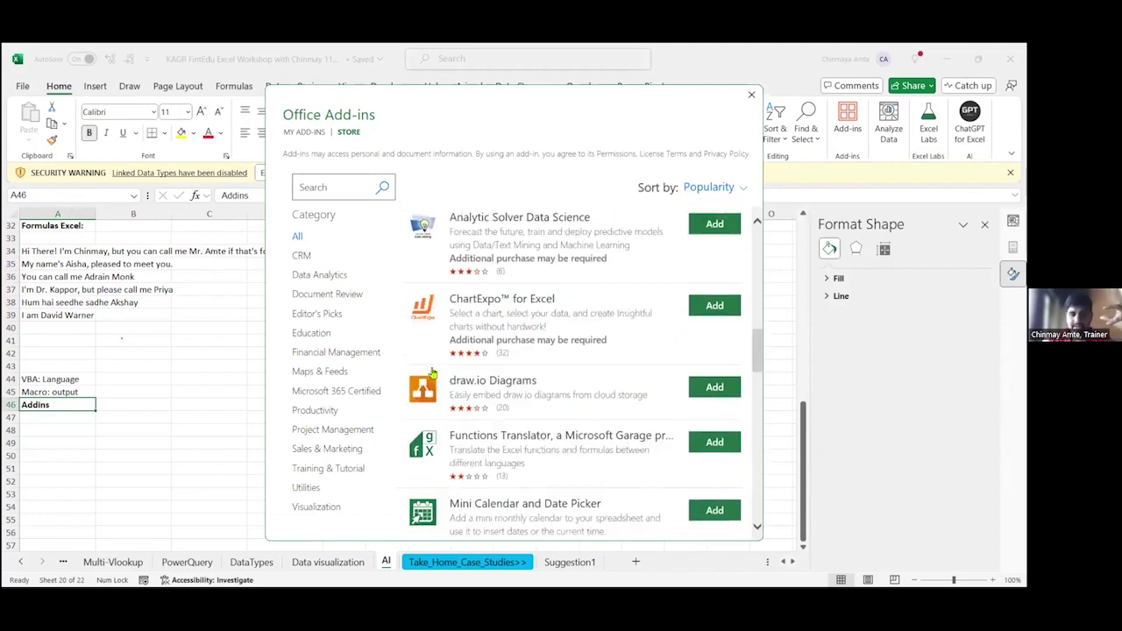
scroll(433, 373, up, 2)
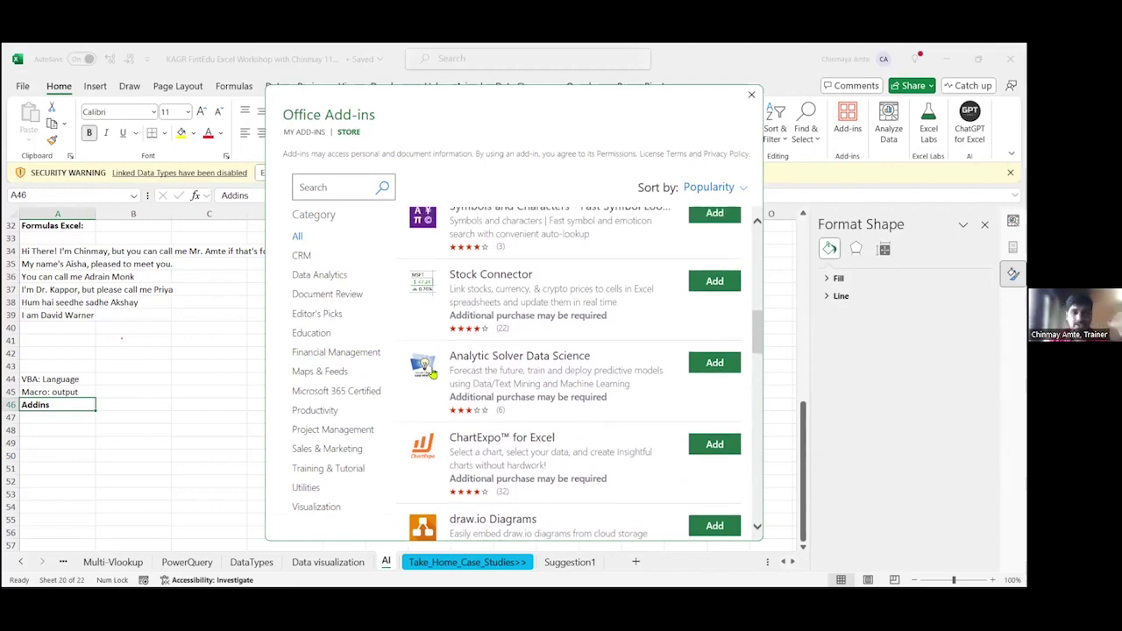
scroll(433, 372, up, 8)
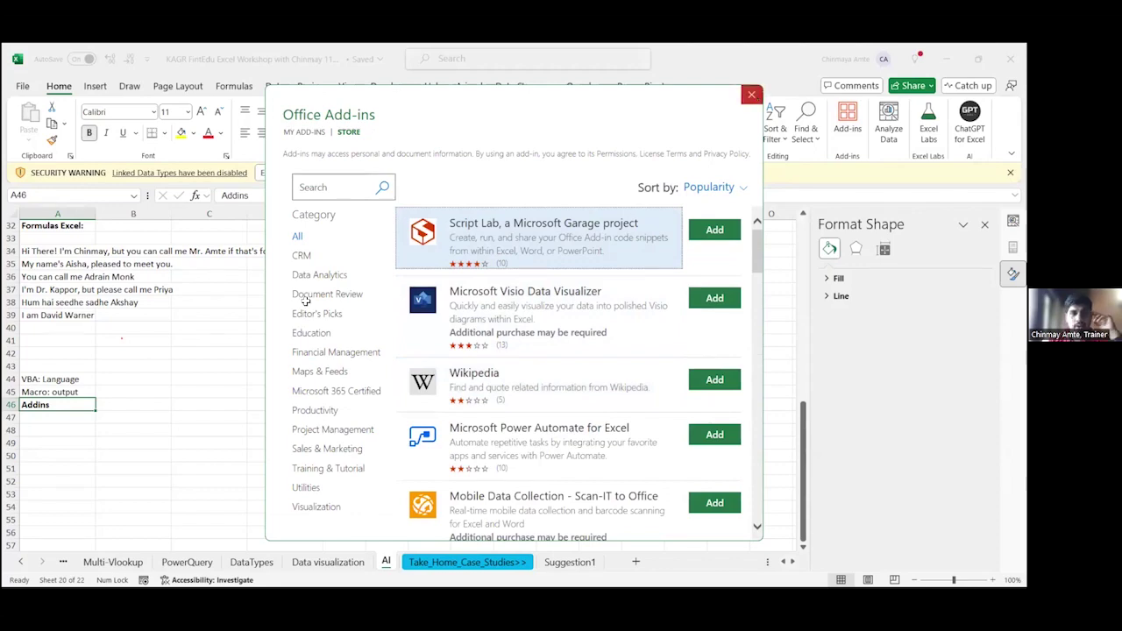
click(751, 94)
Step: Search the add-ins for 'GPT' and launch ChatGPT for Excel in a side pane
click(847, 129)
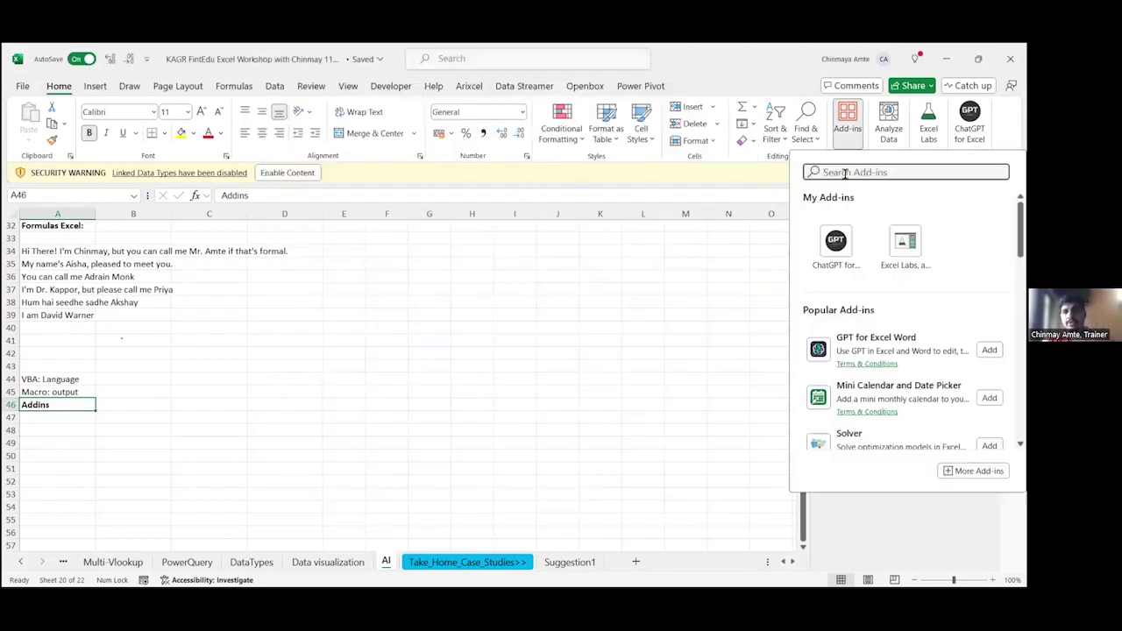
click(846, 173)
text(GPT)
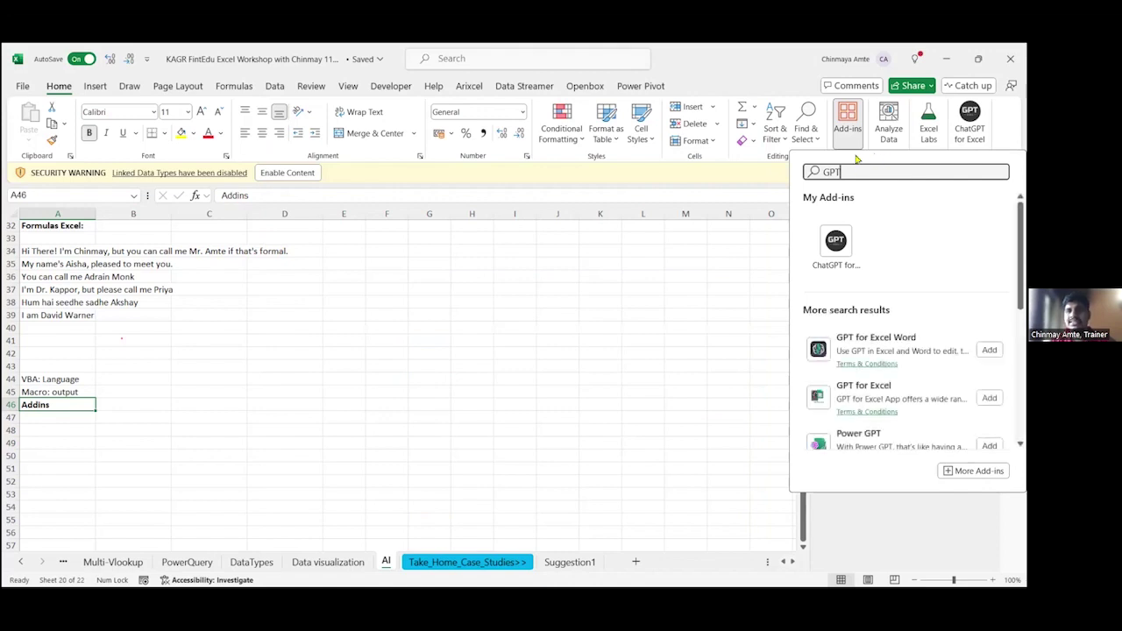
click(836, 244)
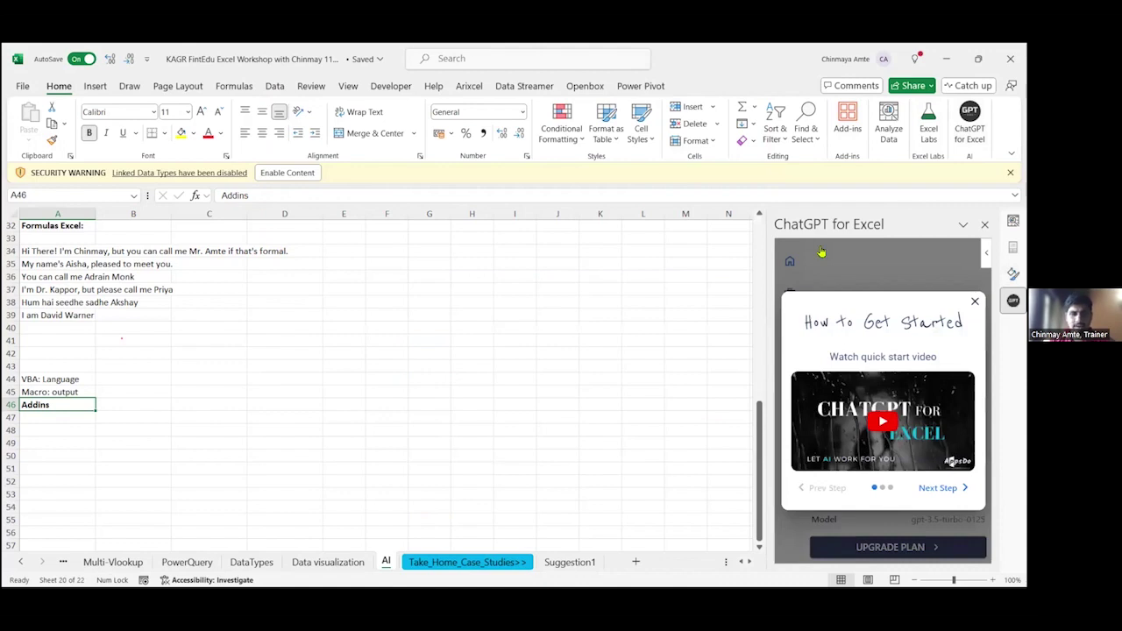
click(472, 429)
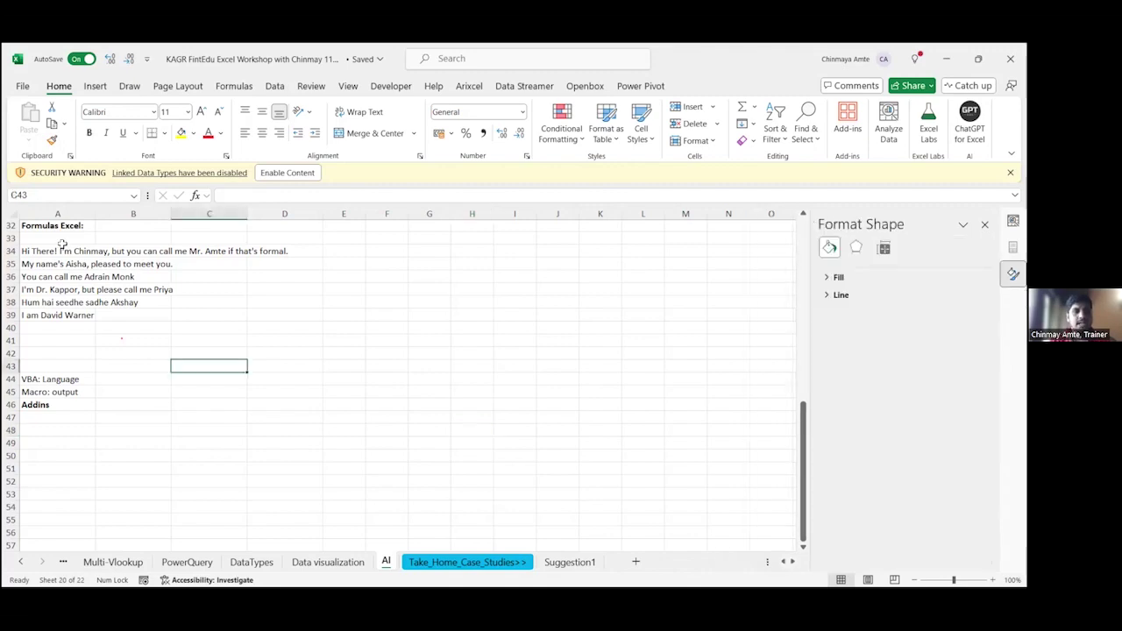
Step: Select the greeting sentences in A34:B39 and type an 'Extract Names' heading in D33
drag(62, 249, 147, 317)
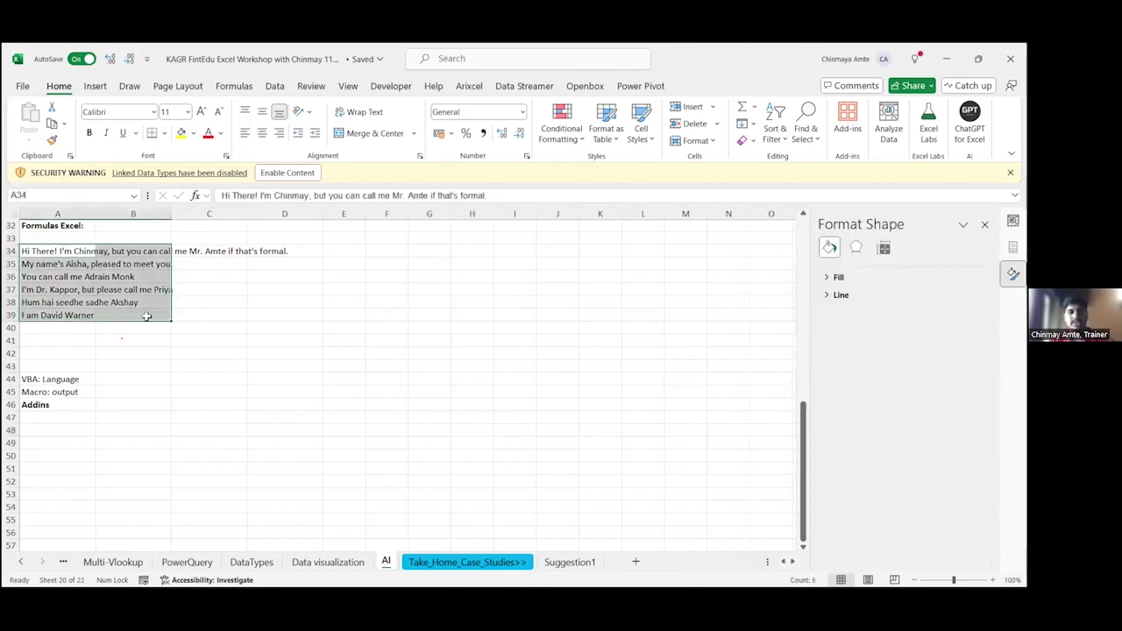
scroll(147, 316, up, 4)
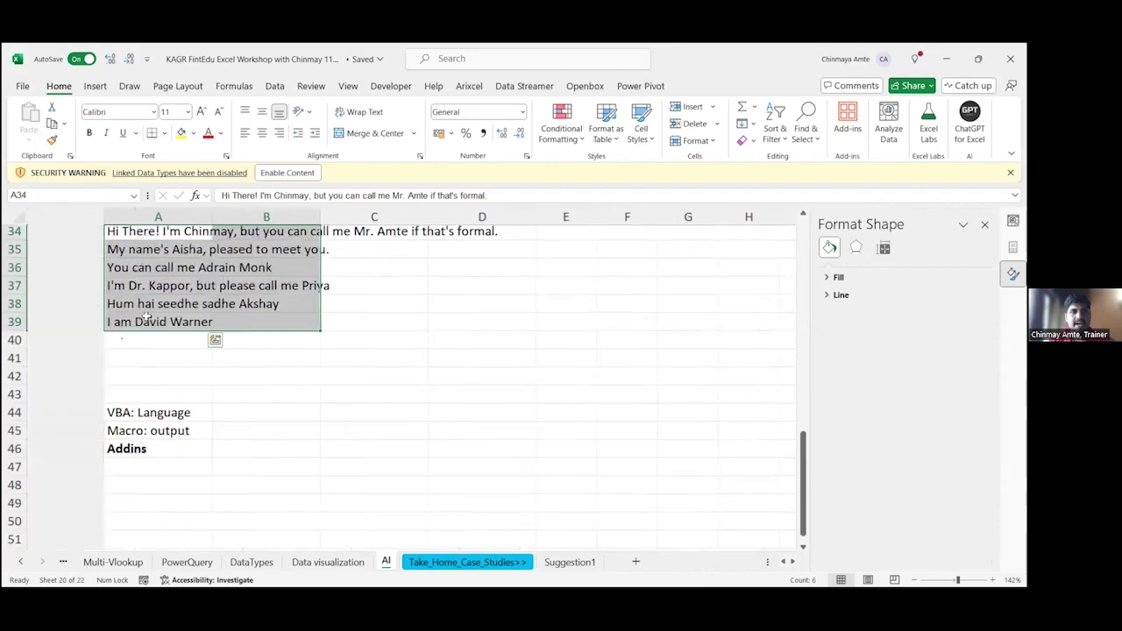
scroll(146, 316, up, 3)
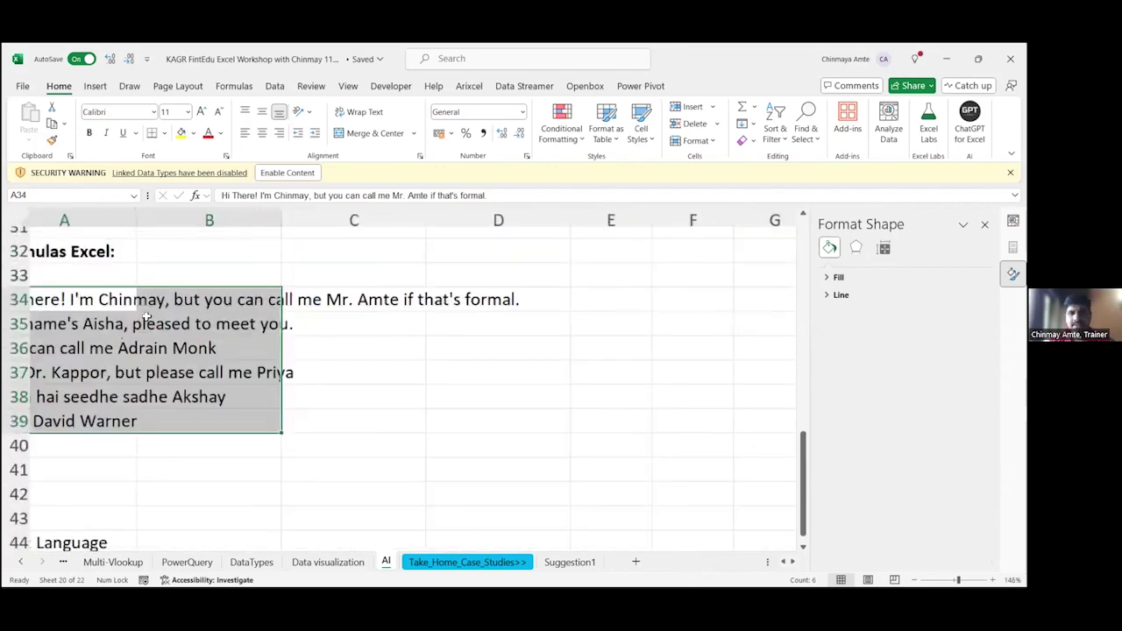
scroll(147, 316, up, 3)
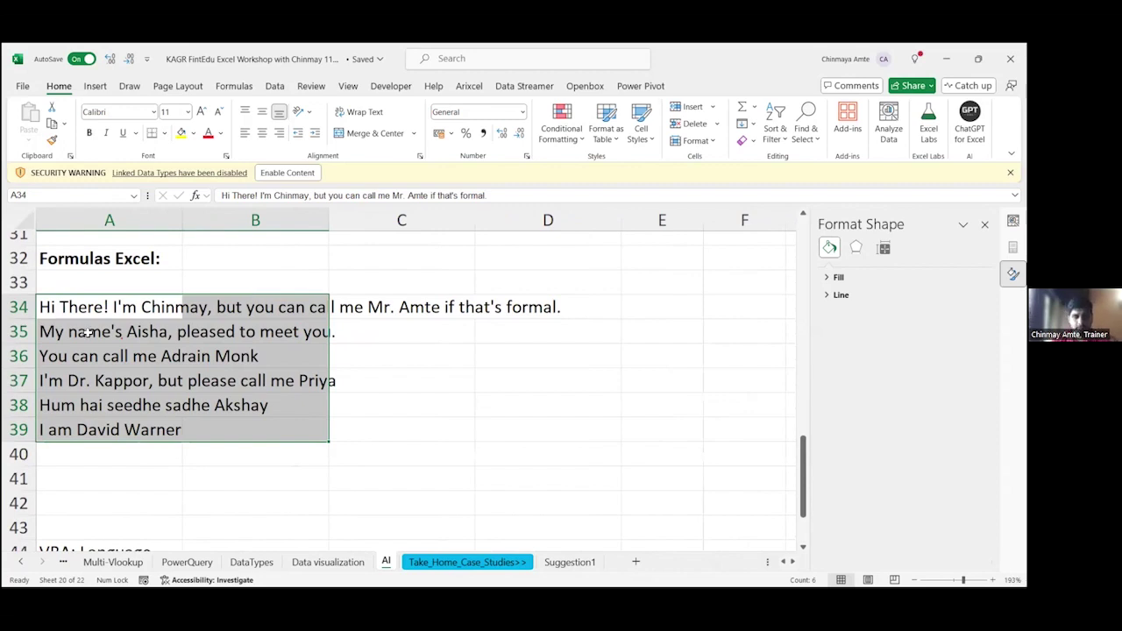
key(Right)
key(Right)
key(Right)
key(Up)
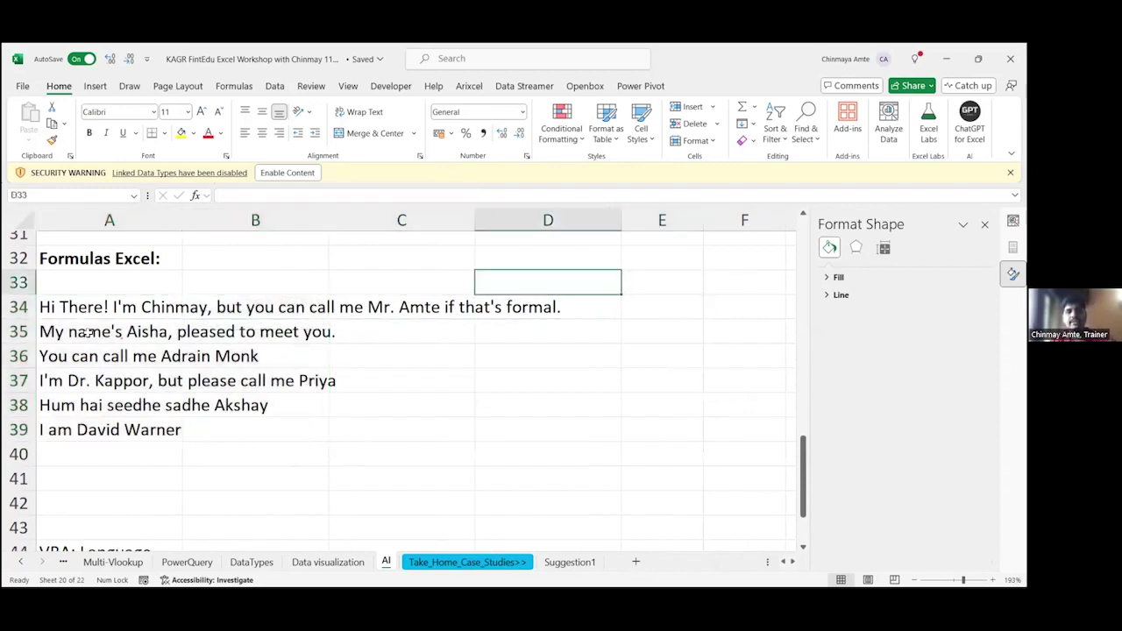
text(Ext)
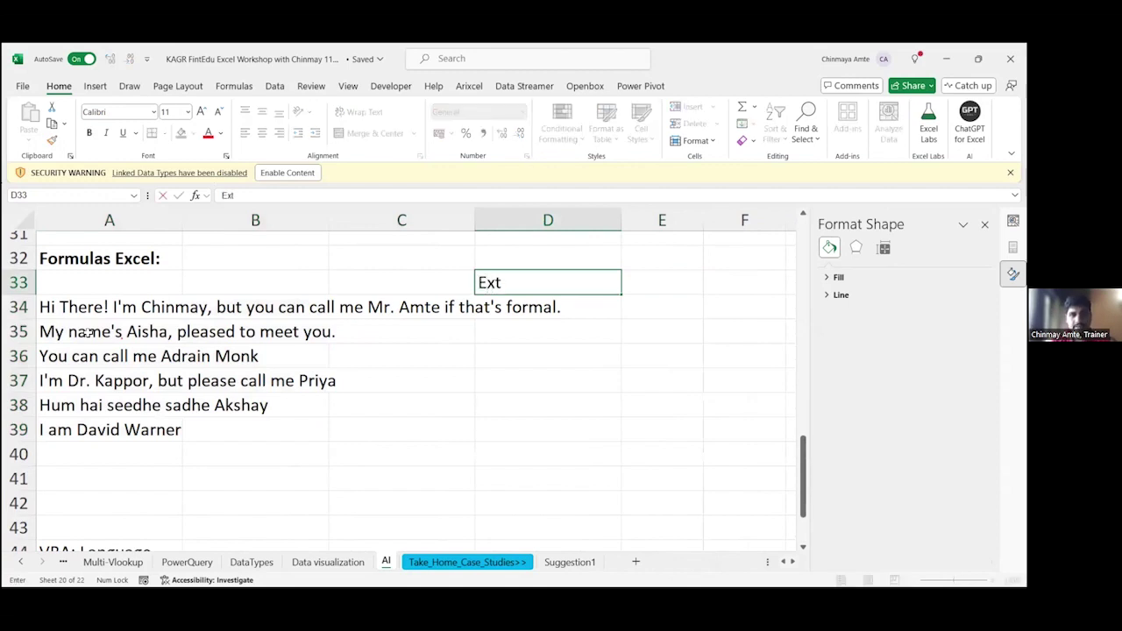
text(ract Names)
key(Return)
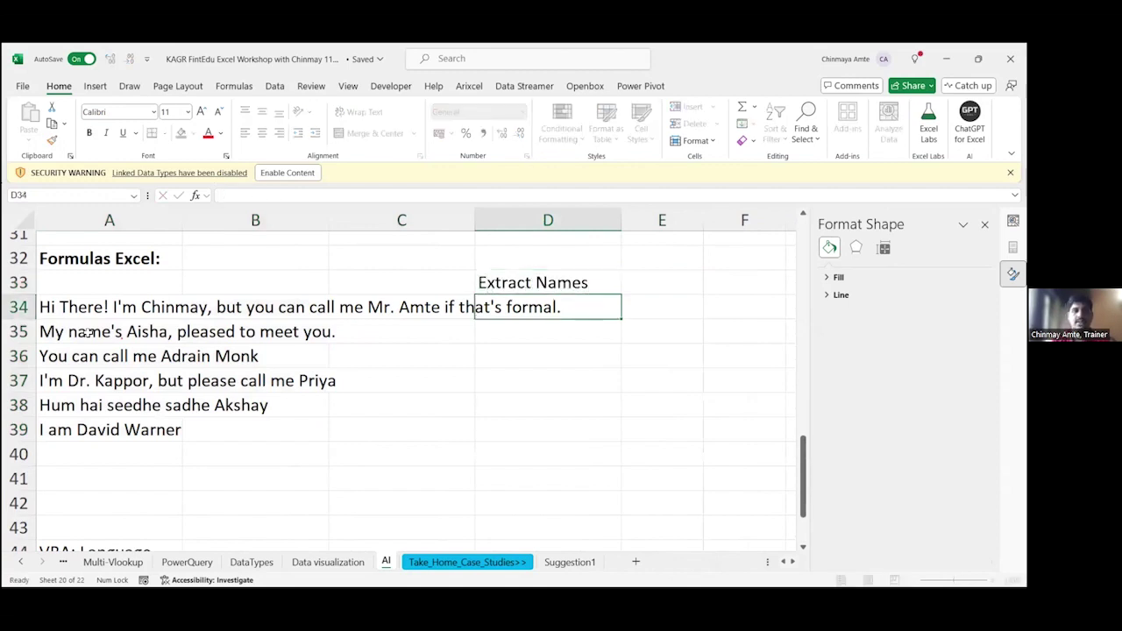
Step: Make the Extract Names heading bold and select the answer cells D34:D39
key(Left)
key(Left)
key(Left)
key(Up)
key(Down)
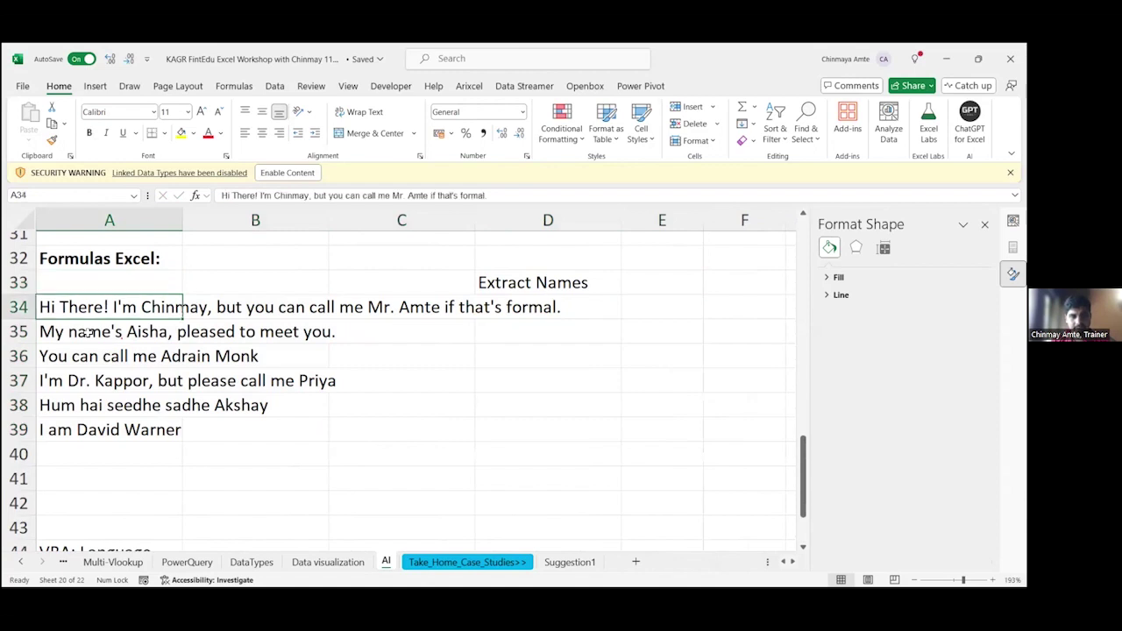
key(shift+Down)
key(shift+Down)
key(shift+Down)
key(shift+Down)
key(shift+Down)
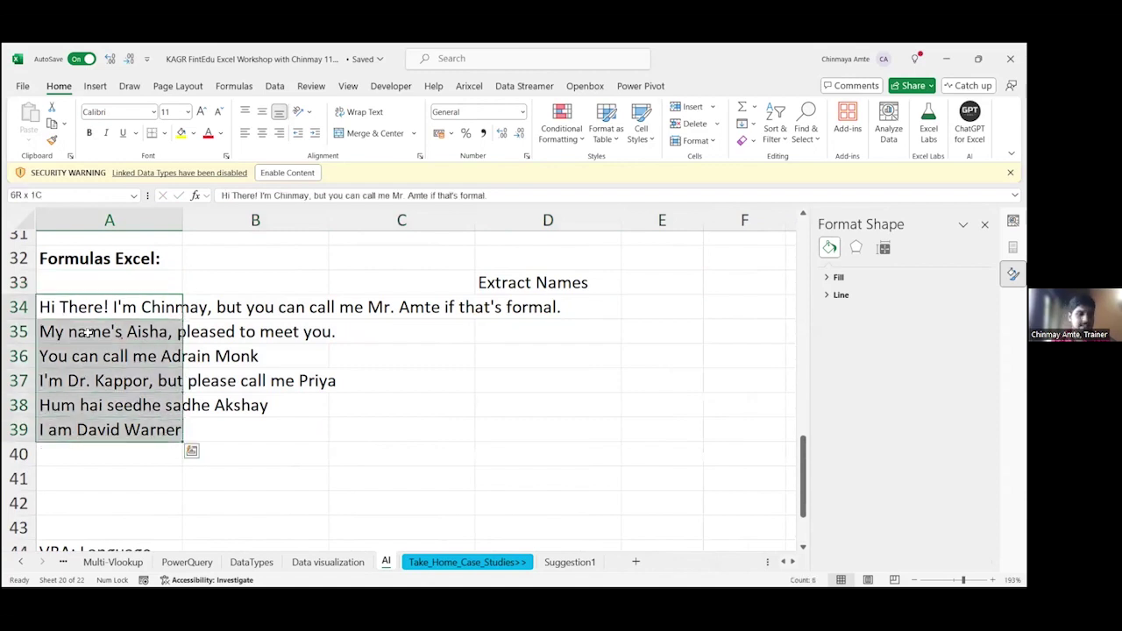
key(Right)
key(Right)
key(Right)
key(Up)
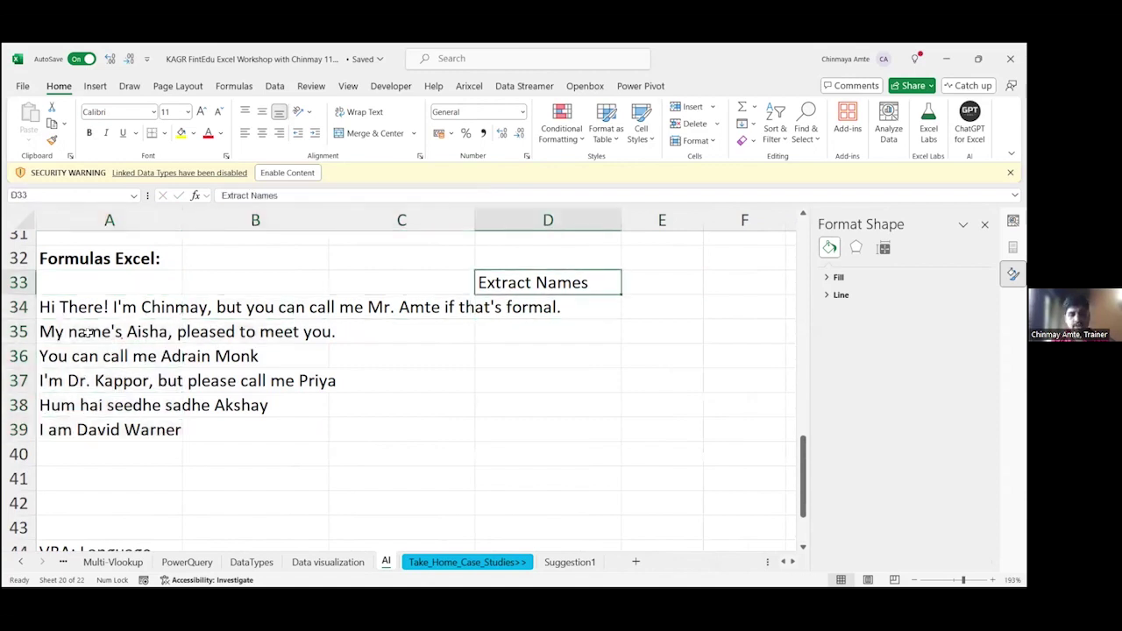
key(ctrl+b)
key(Down)
key(shift+Down)
key(shift+Down)
key(shift+Down)
key(shift+Down)
key(shift+Down)
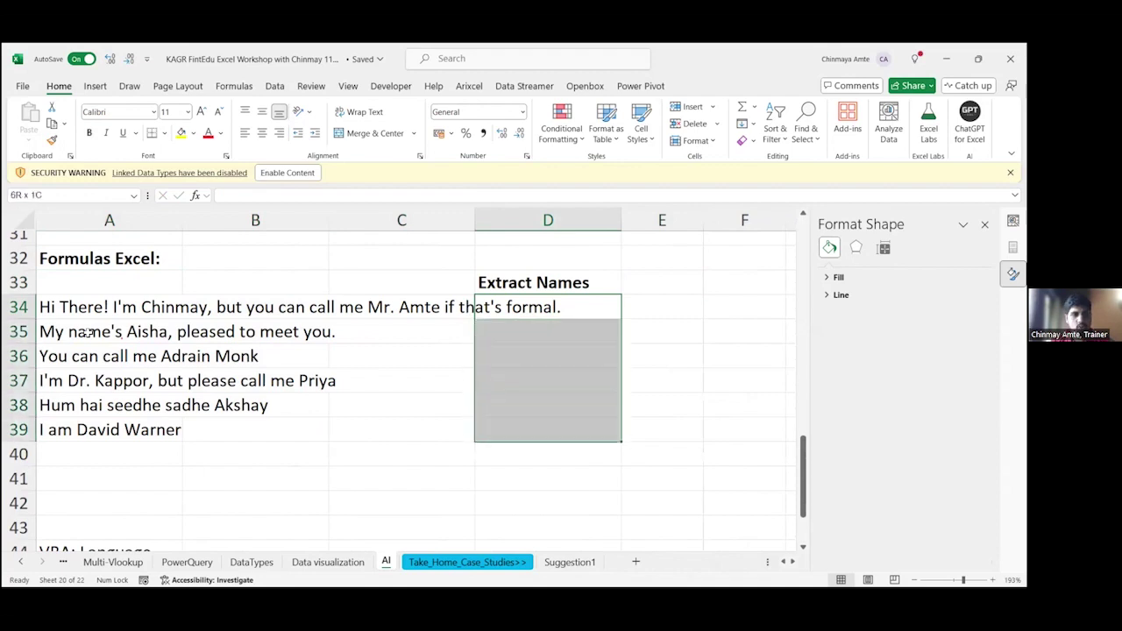
Step: Fill the answer cells D34:D39 with yellow
click(180, 133)
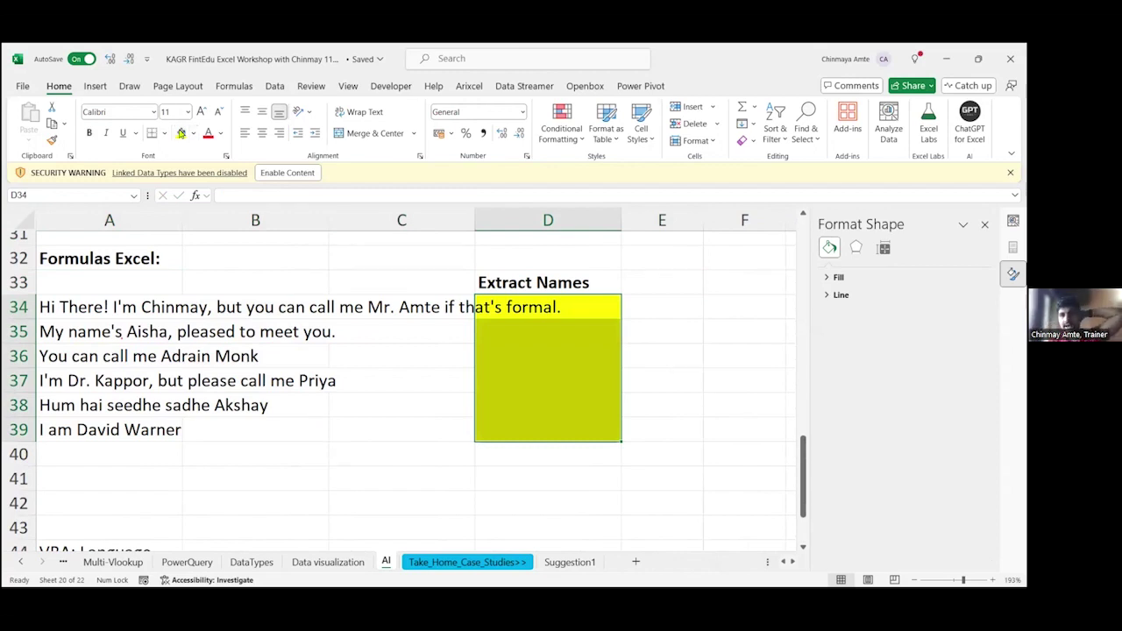
key(alt+Tab)
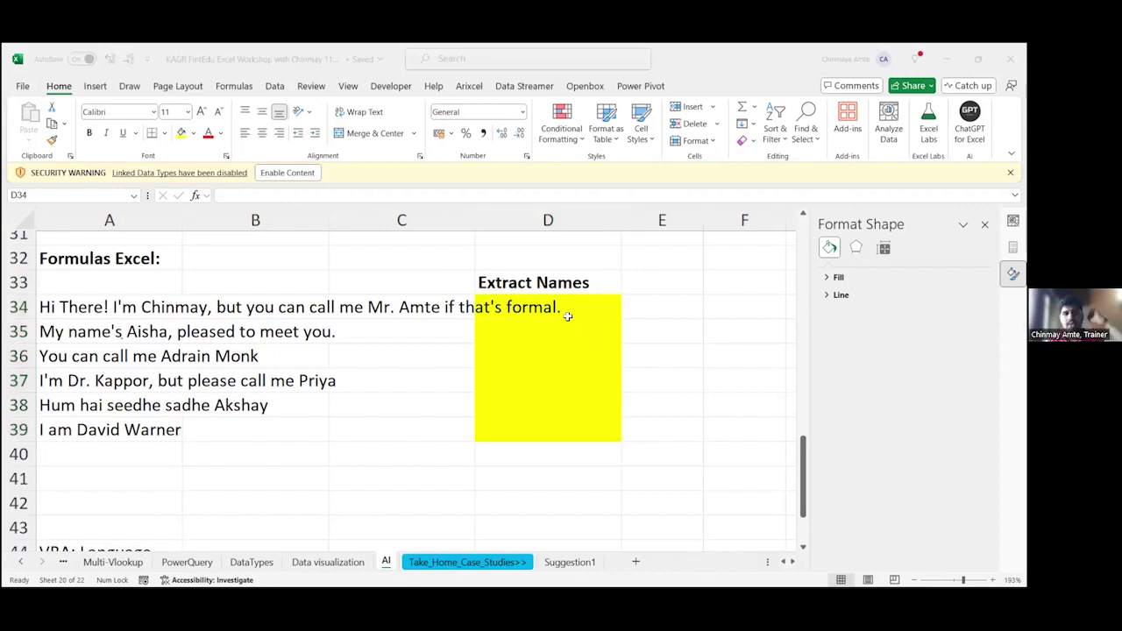
key(alt+Tab)
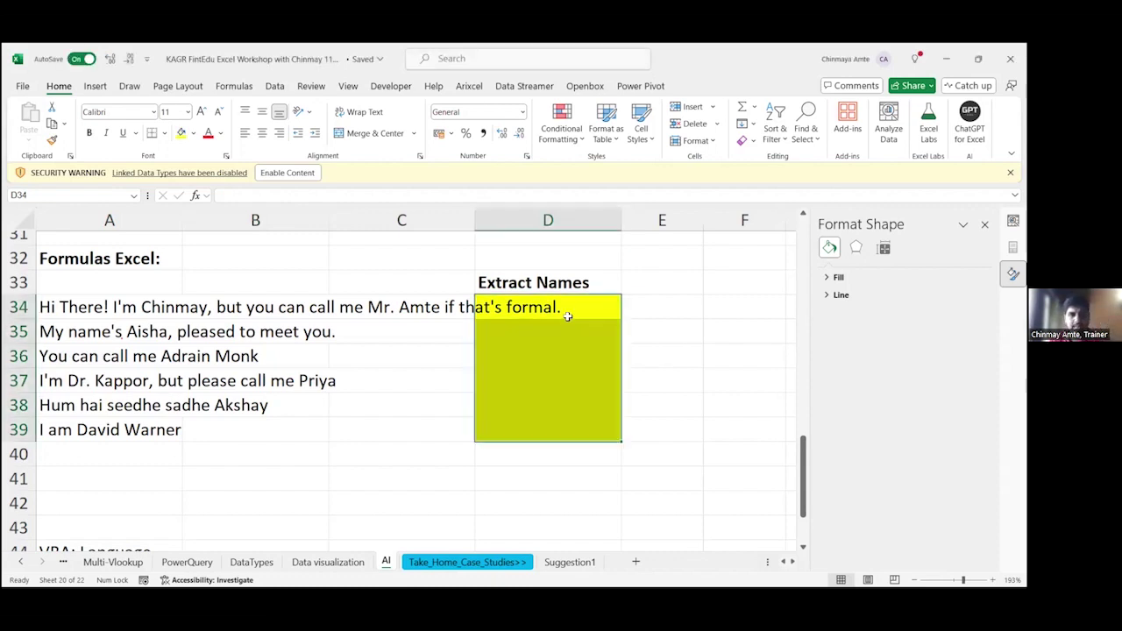
Step: Enter example names 'Aisha' and 'Adrain monk' in D35 and D36
key(Down)
text(Aisha)
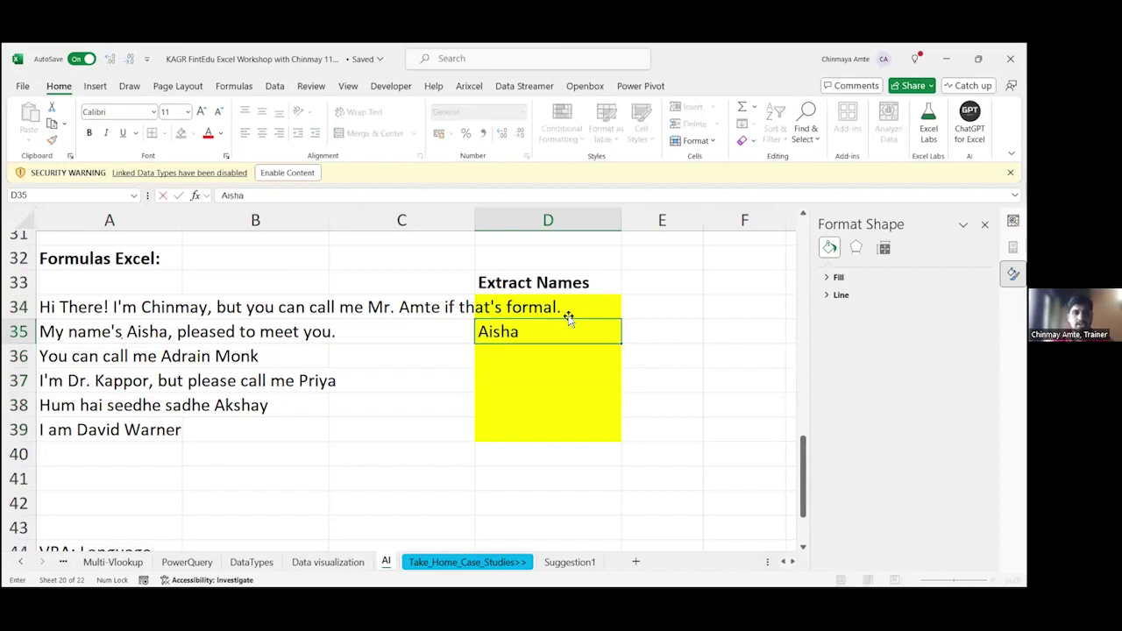
key(Return)
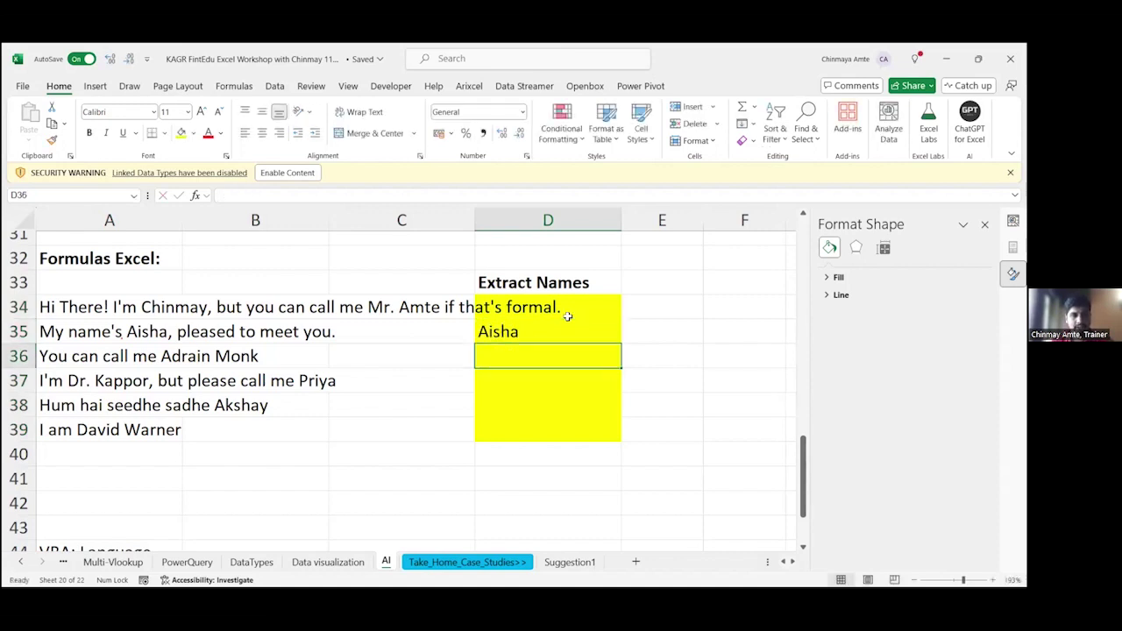
text(Adraina)
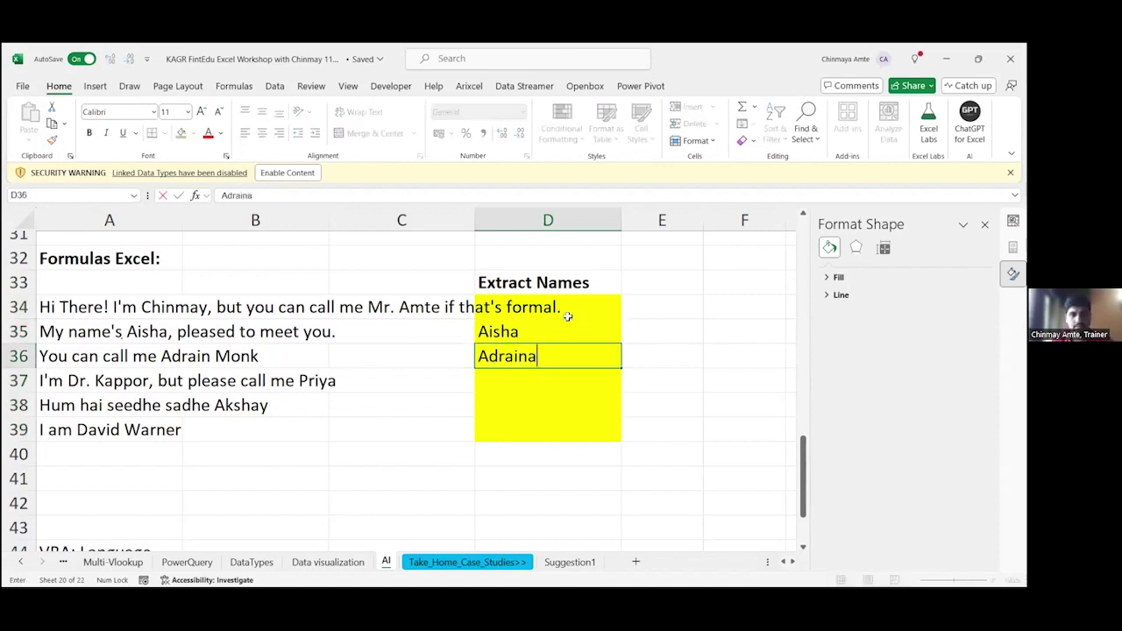
key(BackSpace)
text(monk)
key(Return)
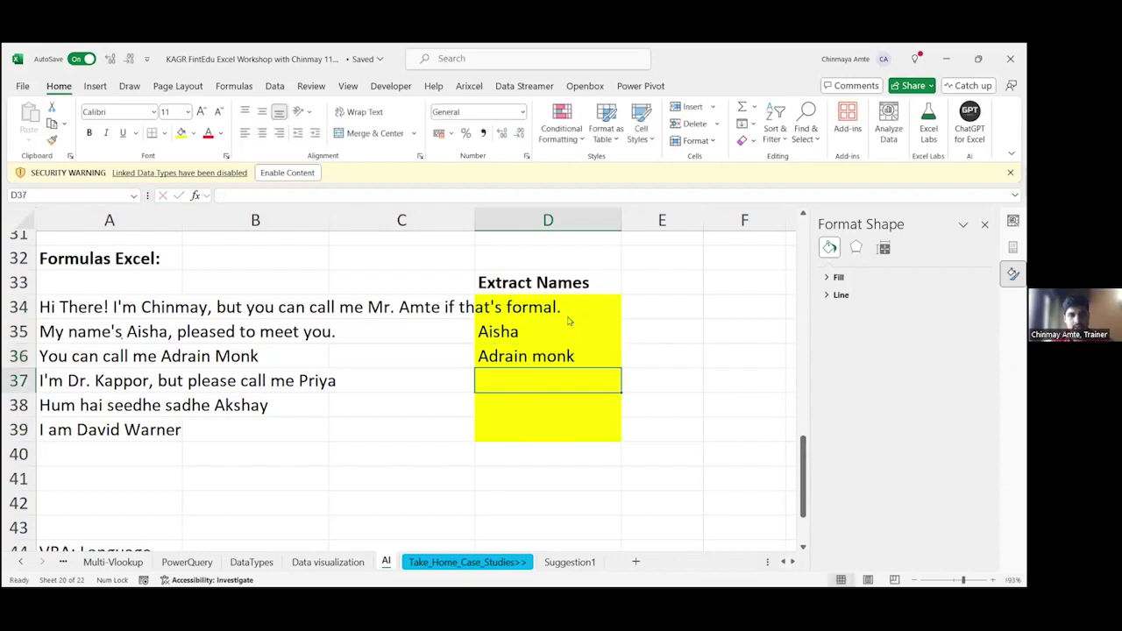
Step: Try Flash Fill with Ctrl+E, dismiss the no-pattern warning, and clear both example names
key(ctrl+e)
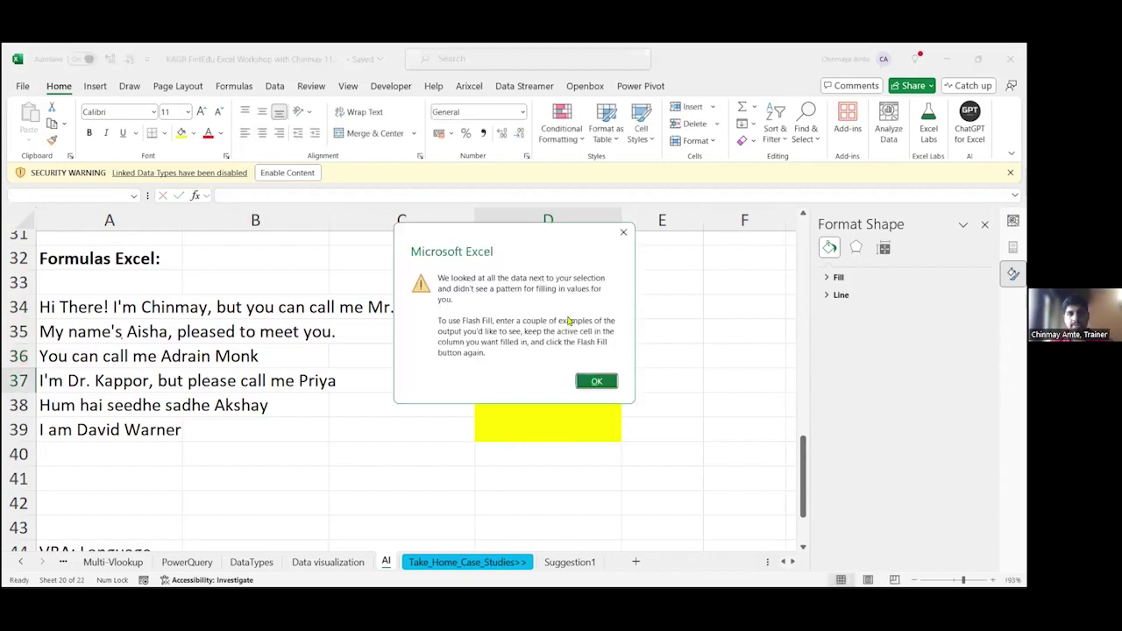
key(Return)
key(Up)
key(Up)
key(Up)
key(shift+Down)
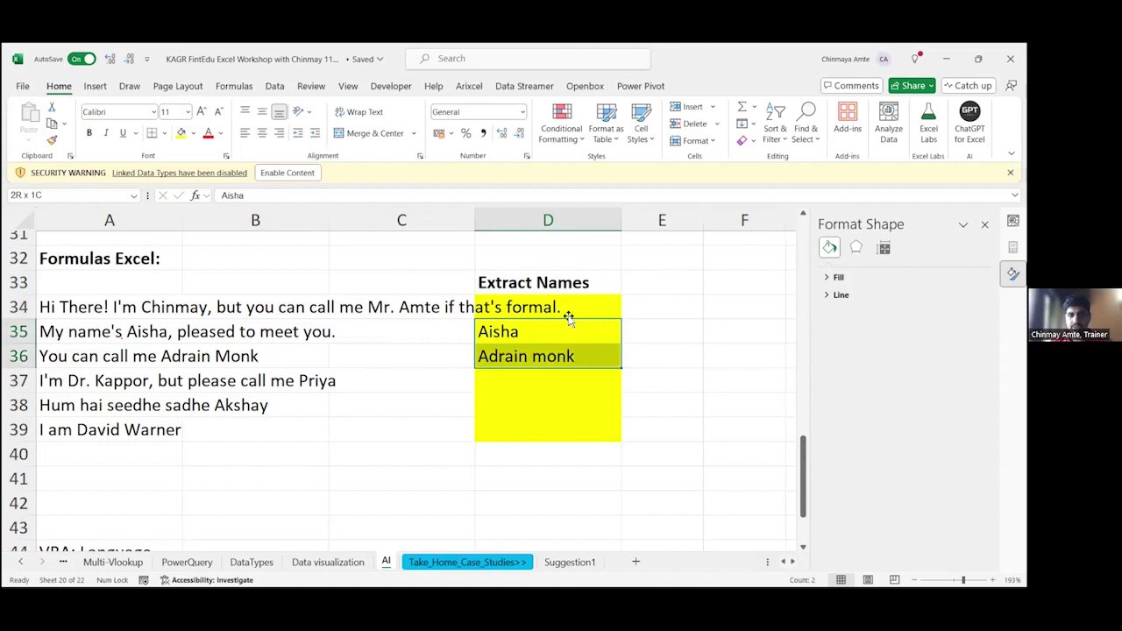
key(Delete)
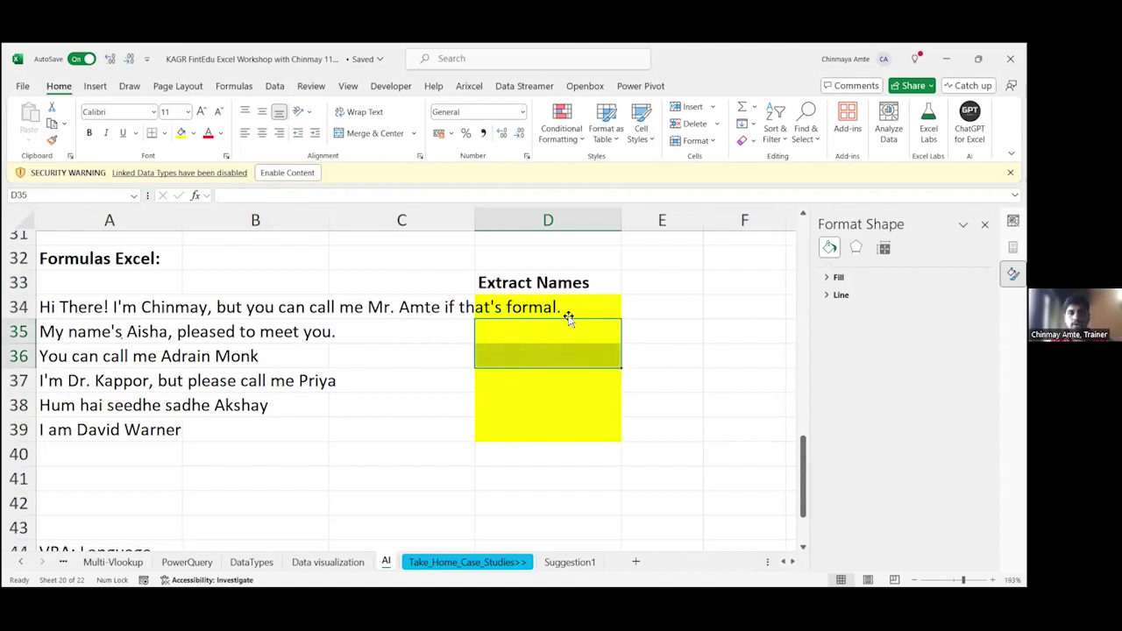
click(567, 313)
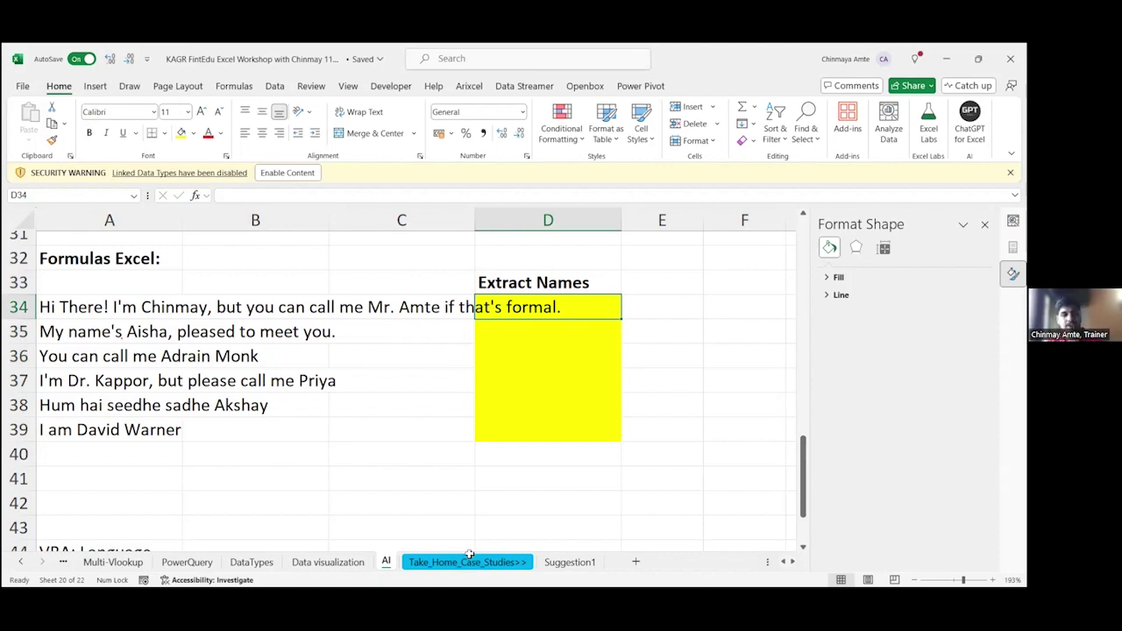
Step: Switch to the DA # SPILL LET LAMBDA sheet
click(21, 562)
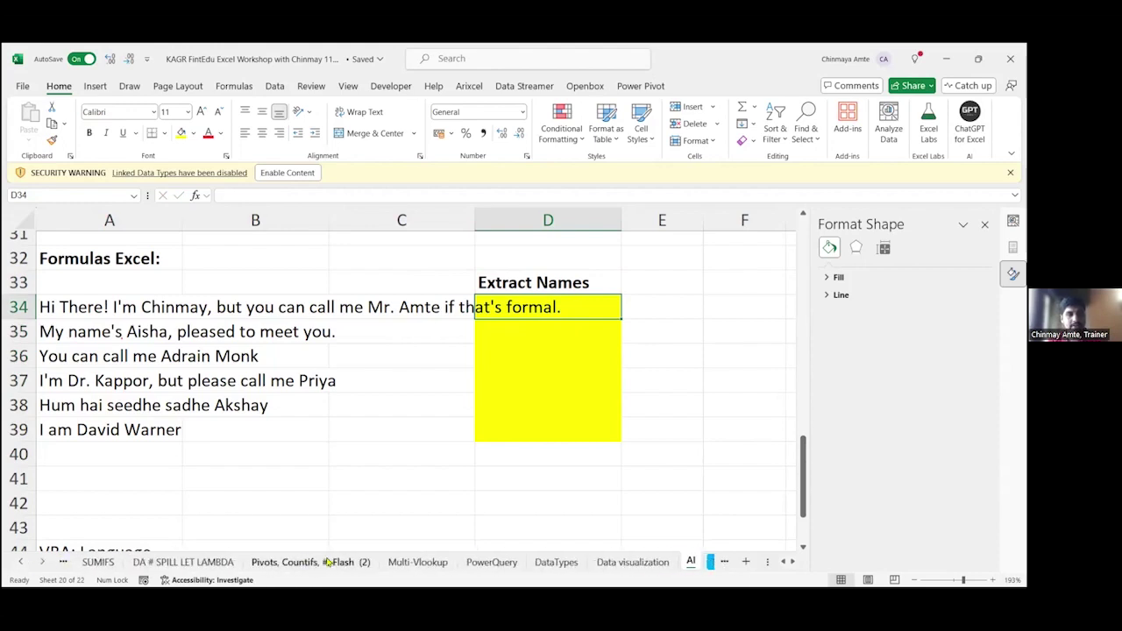
click(329, 562)
click(213, 562)
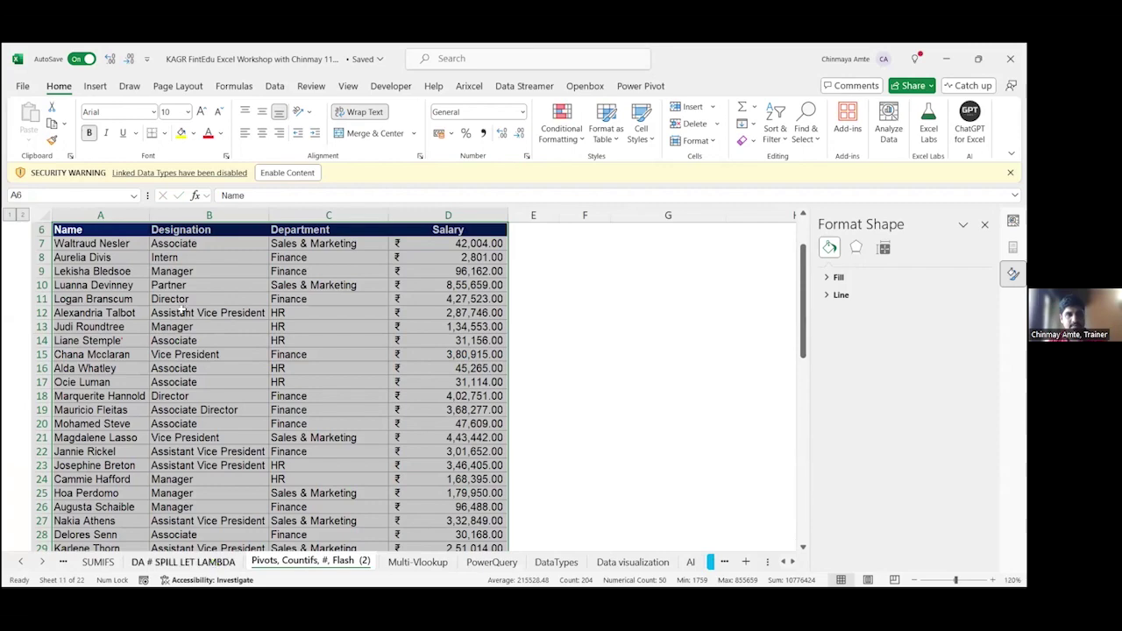
click(167, 311)
ctrl+scroll(168, 317, up, 3)
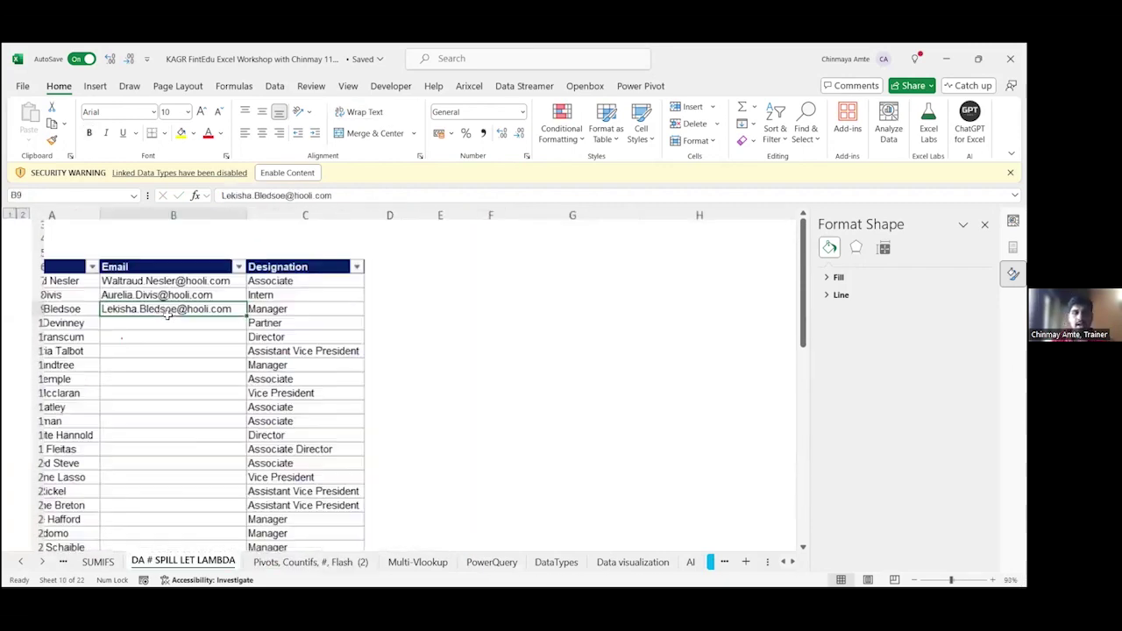
ctrl+scroll(143, 305, up, 3)
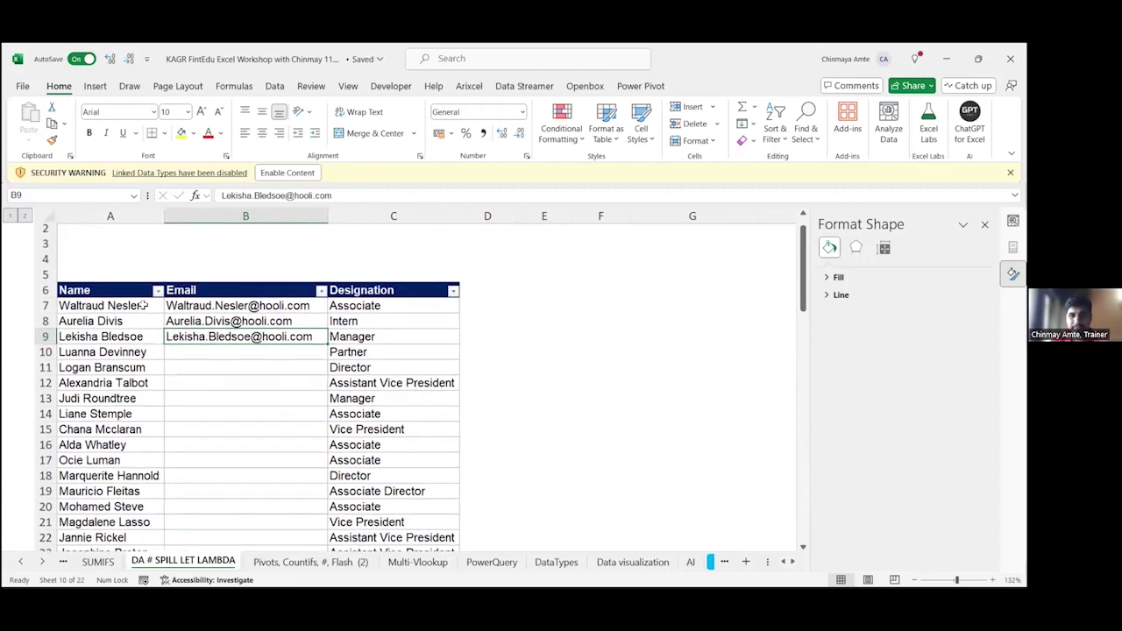
Step: Make the three sample emails in B7:B9 bold
click(143, 305)
key(shift+Down)
key(shift+Down)
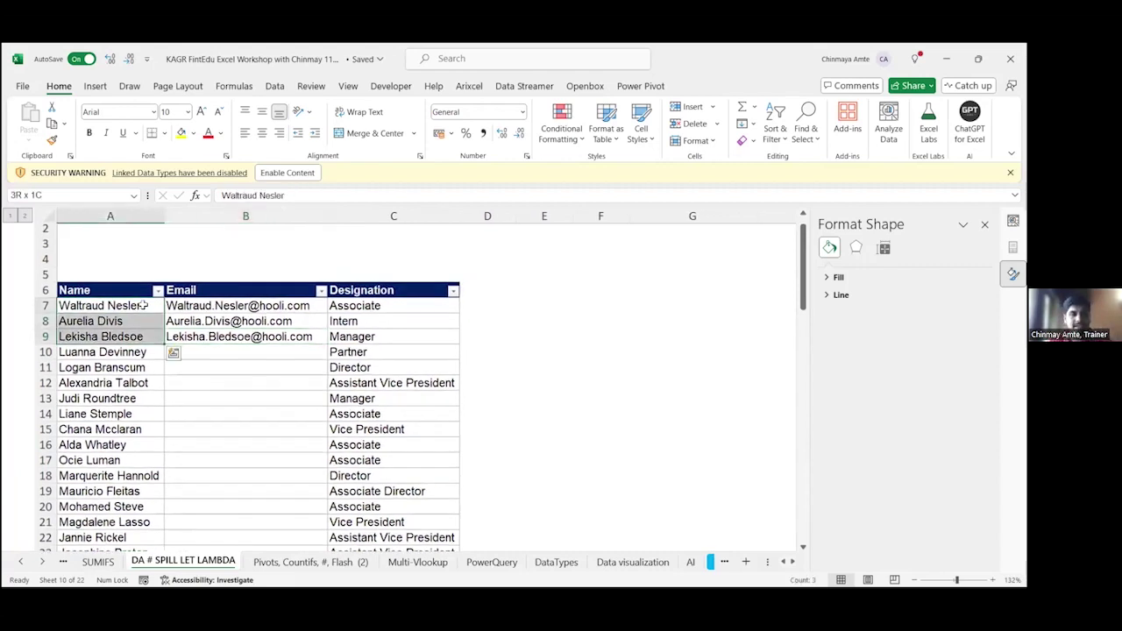
click(143, 305)
key(ctrl+shift+Down)
key(ctrl+Up)
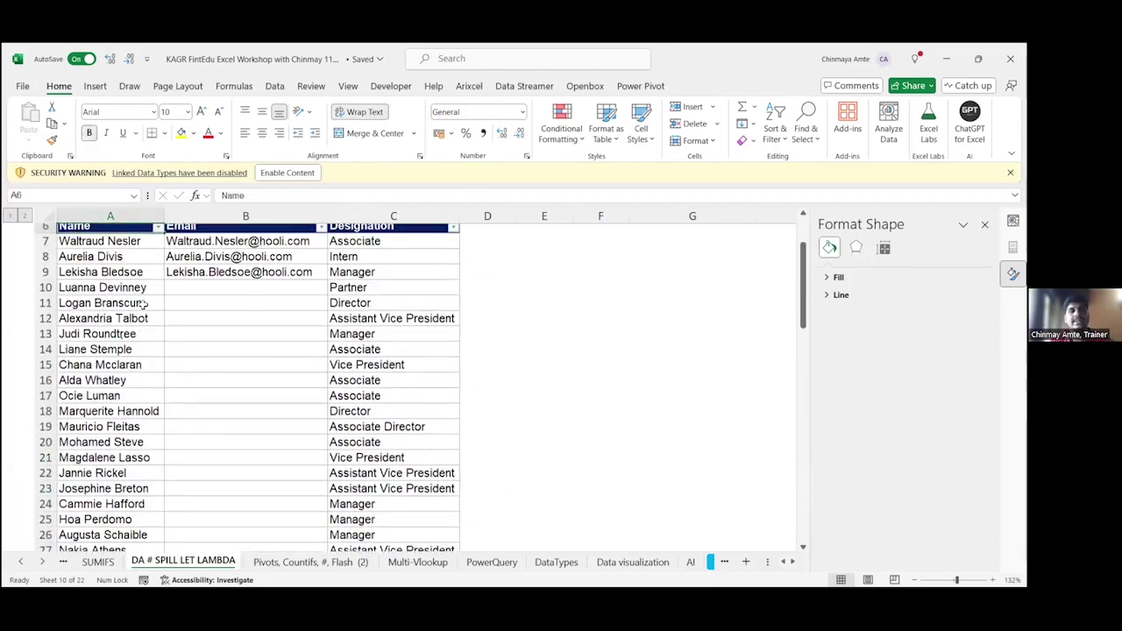
key(Right)
key(shift+Down)
key(shift+Down)
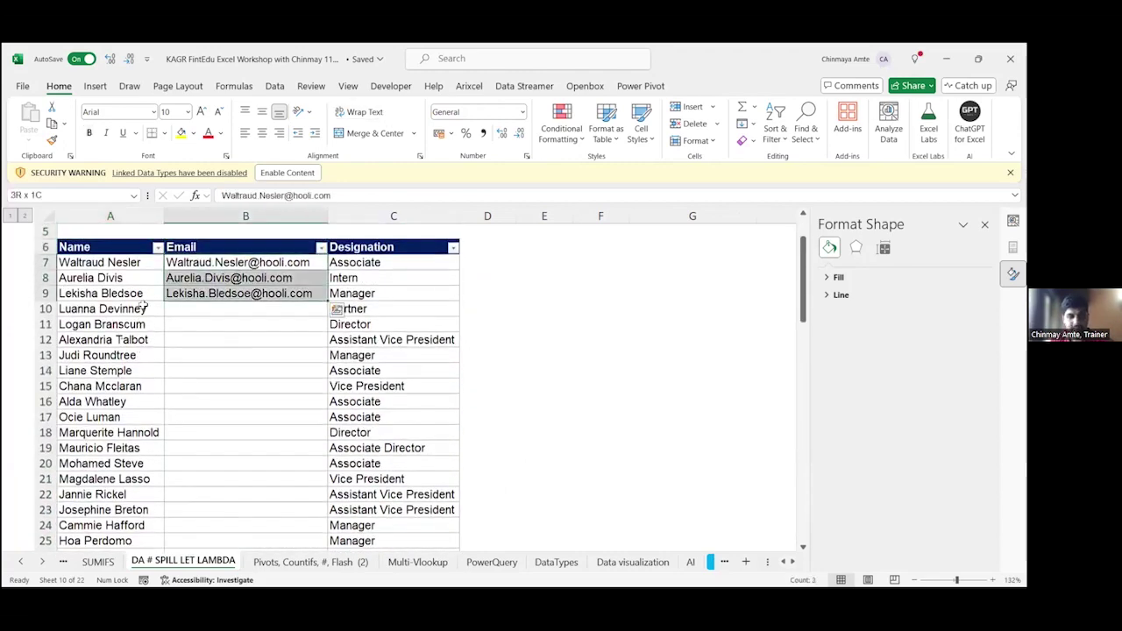
key(ctrl+b)
key(F2)
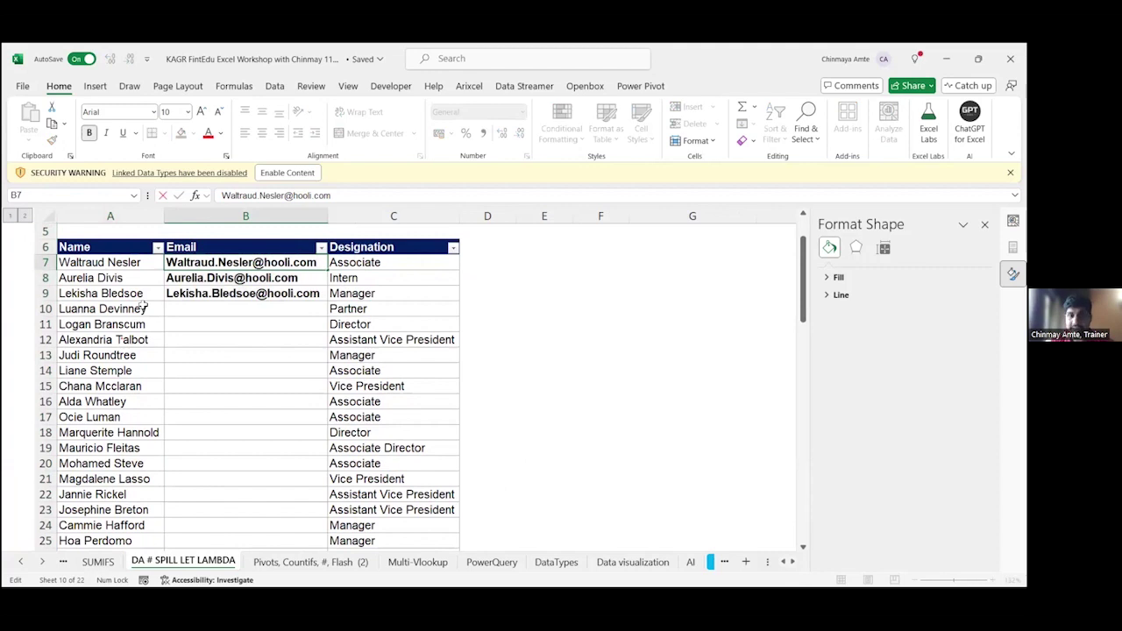
key(Tab)
key(Right)
key(Right)
text(Nam)
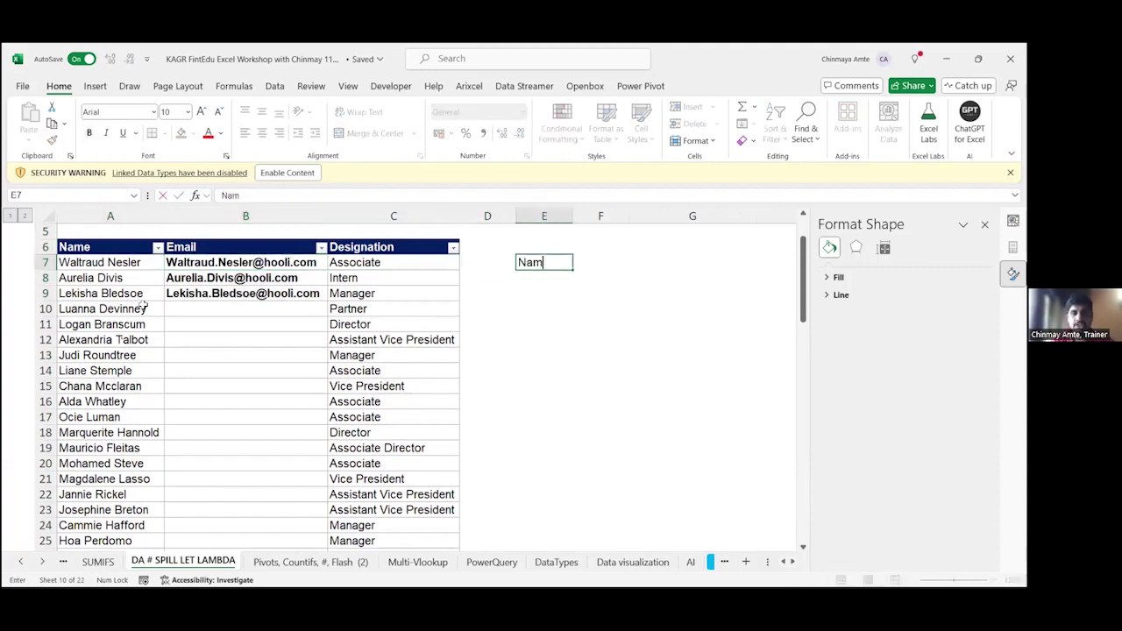
text(e.Surname)
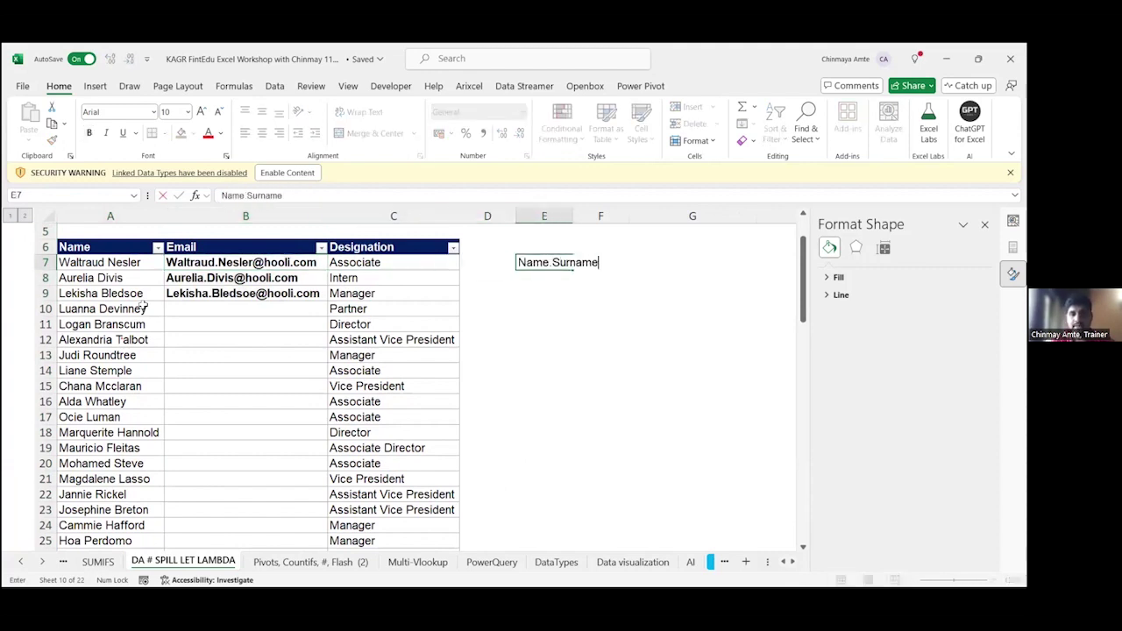
text(@hooli.com)
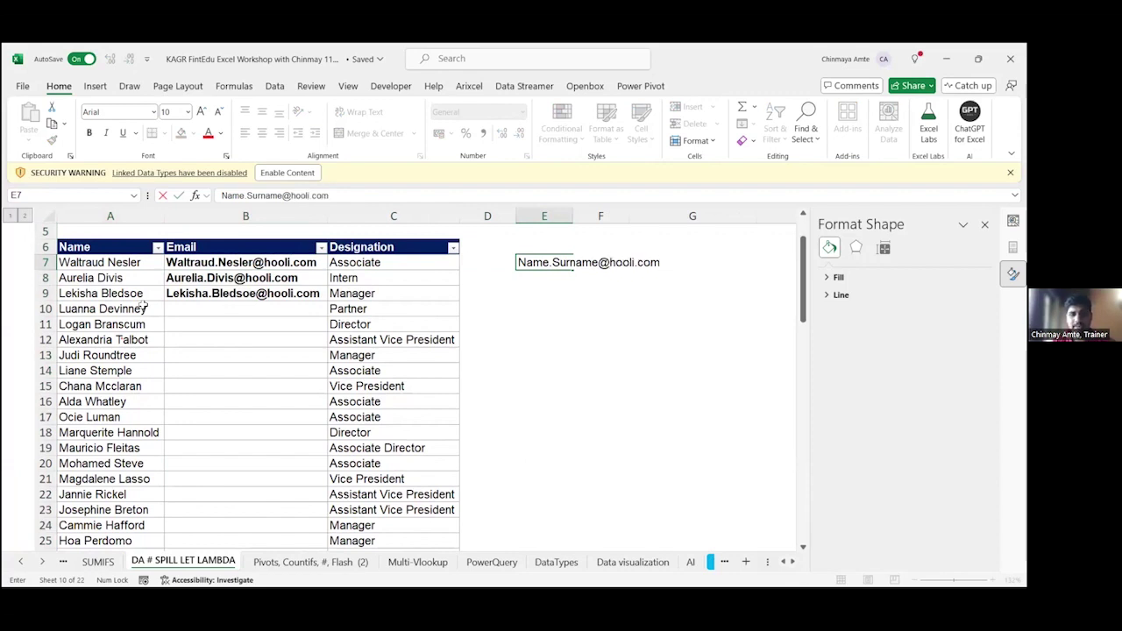
key(Return)
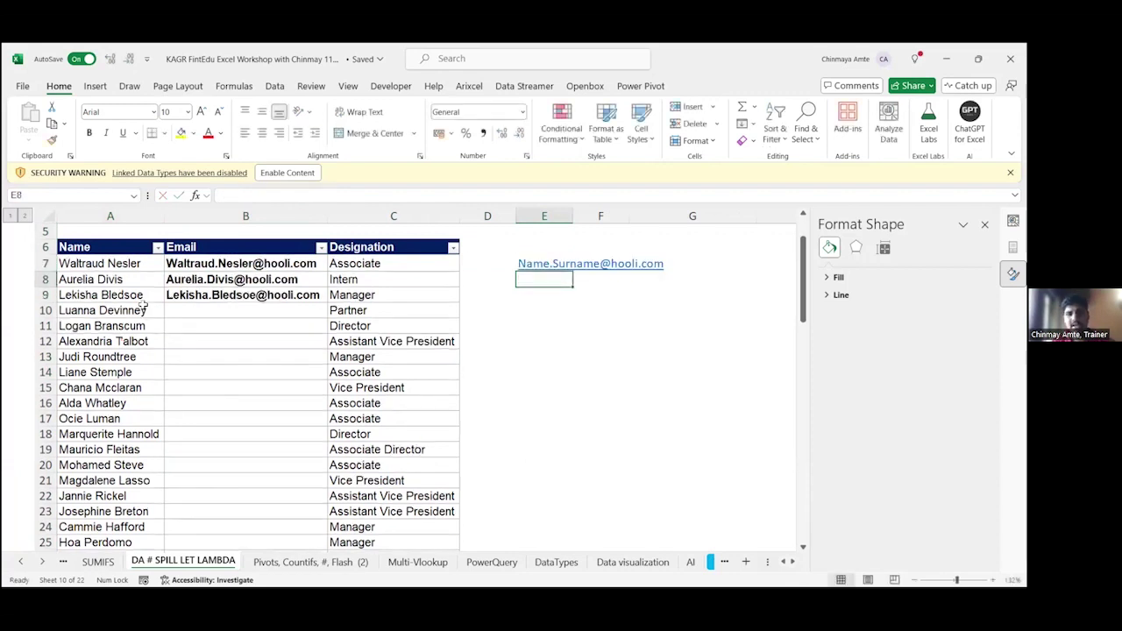
key(Up)
key(F2)
key(shift+Left)
key(shift+Left)
key(shift+Left)
key(shift+Left)
key(shift+Left)
key(shift+Left)
key(shift+Left)
key(shift+Left)
key(shift+Left)
key(shift+Left)
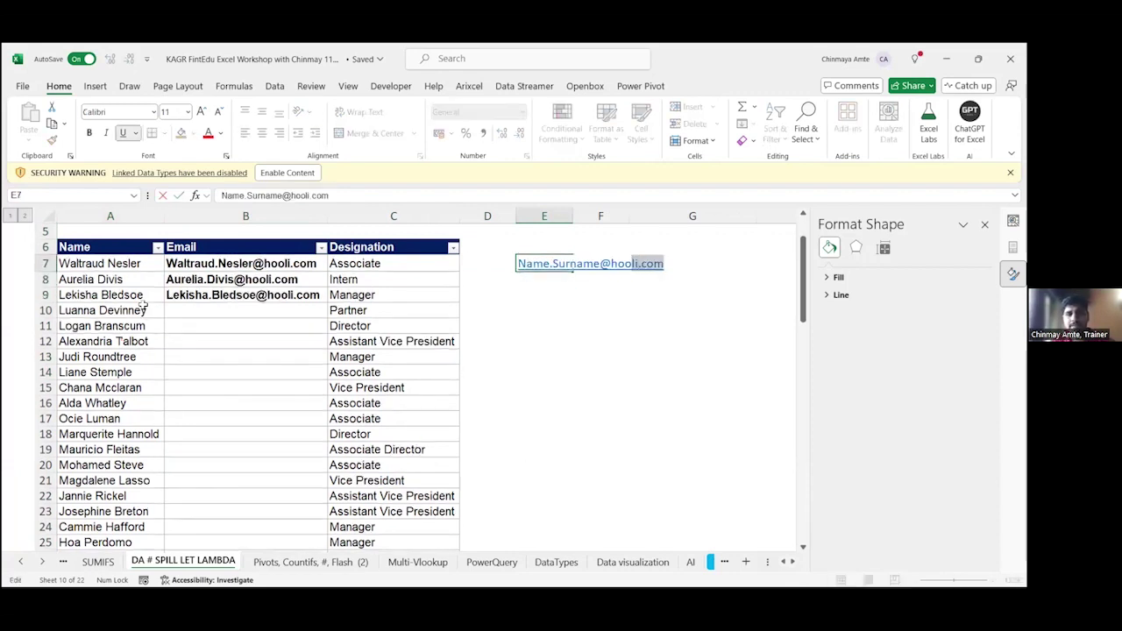
key(Left)
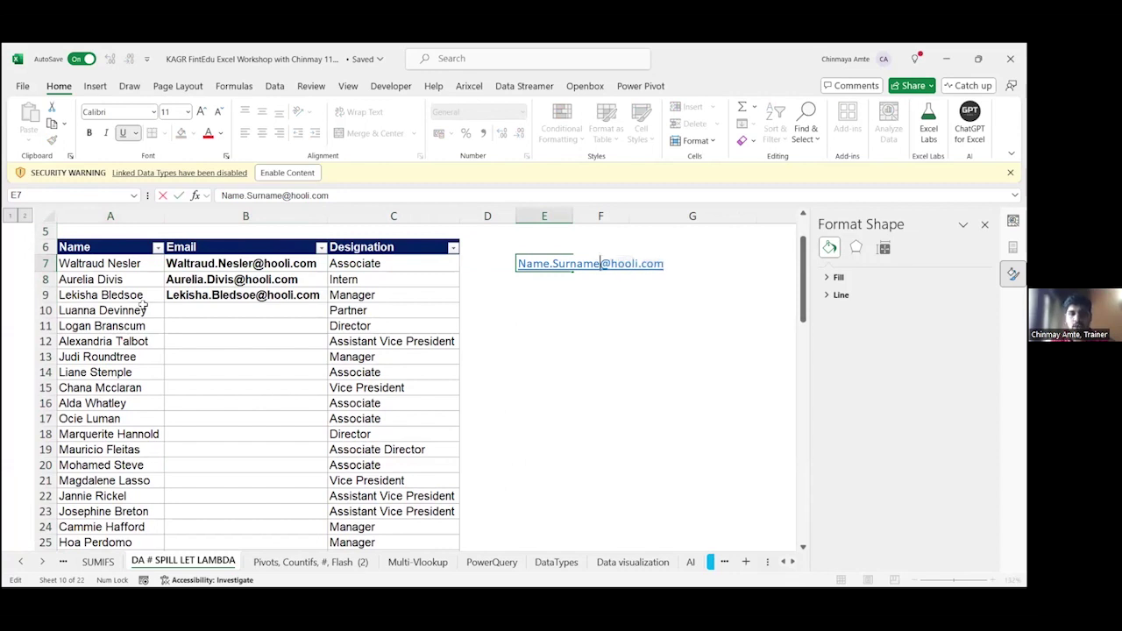
text(")
key(End)
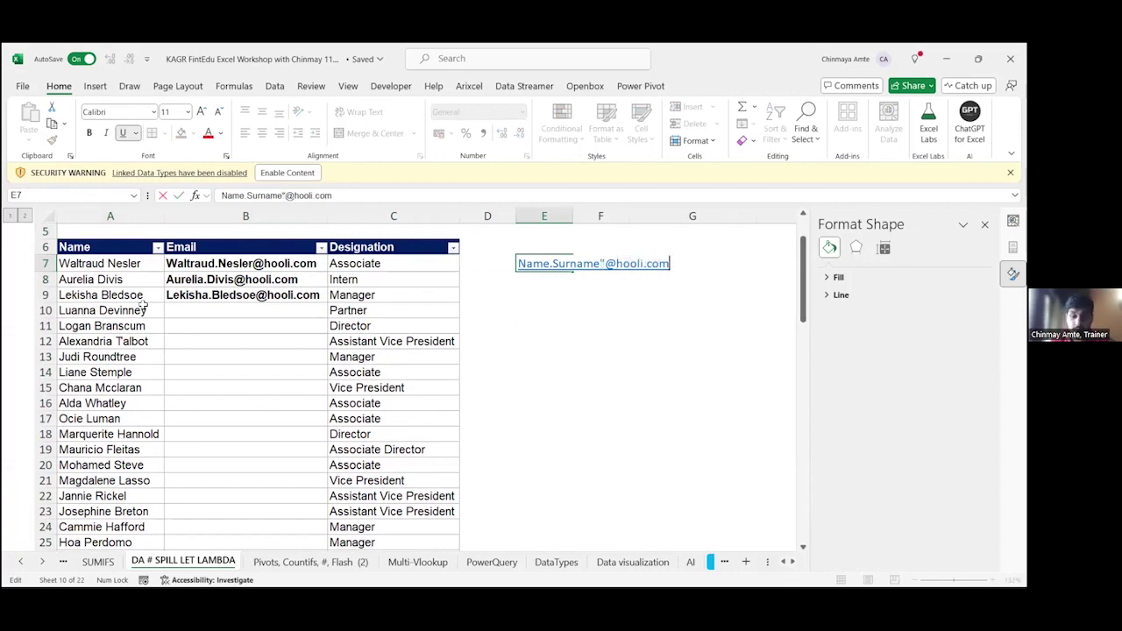
text(")
key(Return)
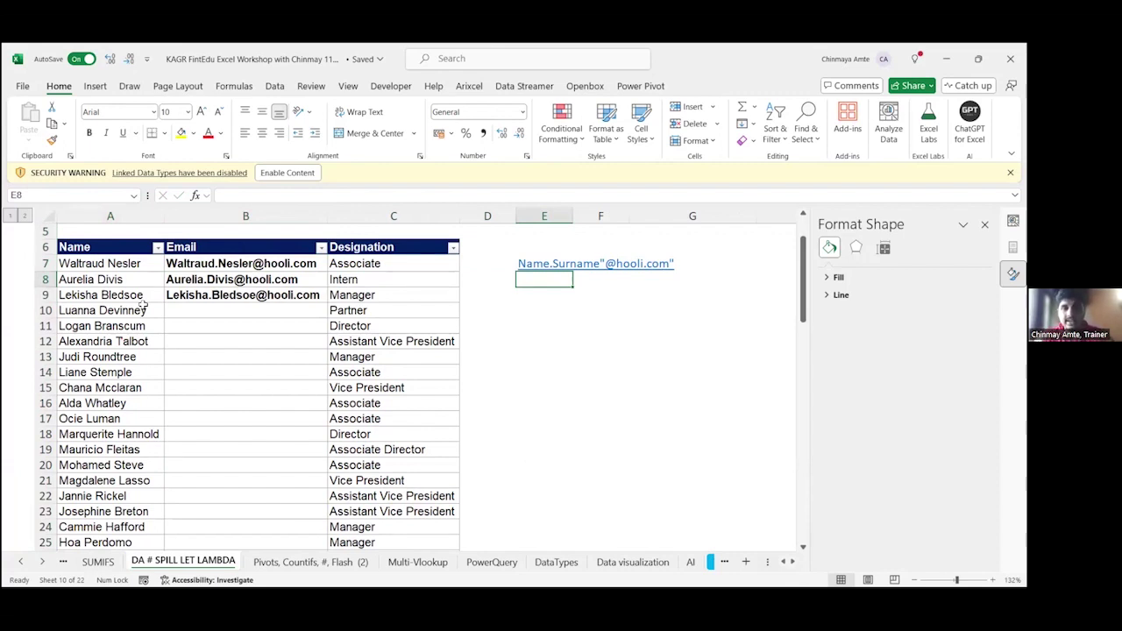
Step: Review the E7 note, then move to the first empty email cell B10
key(Up)
key(F2)
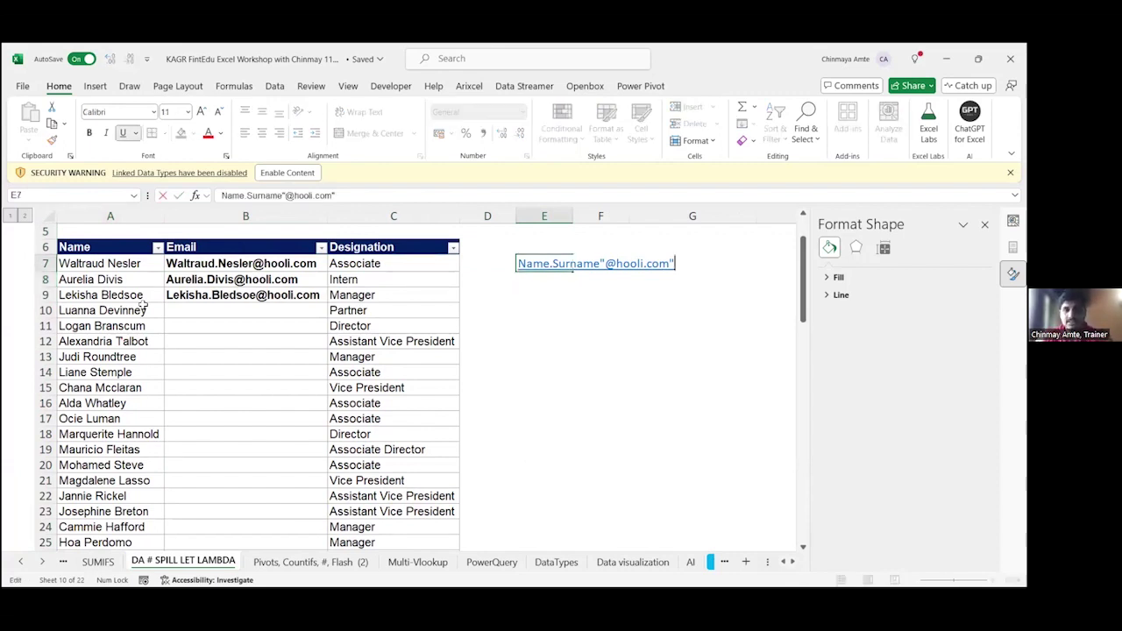
key(Escape)
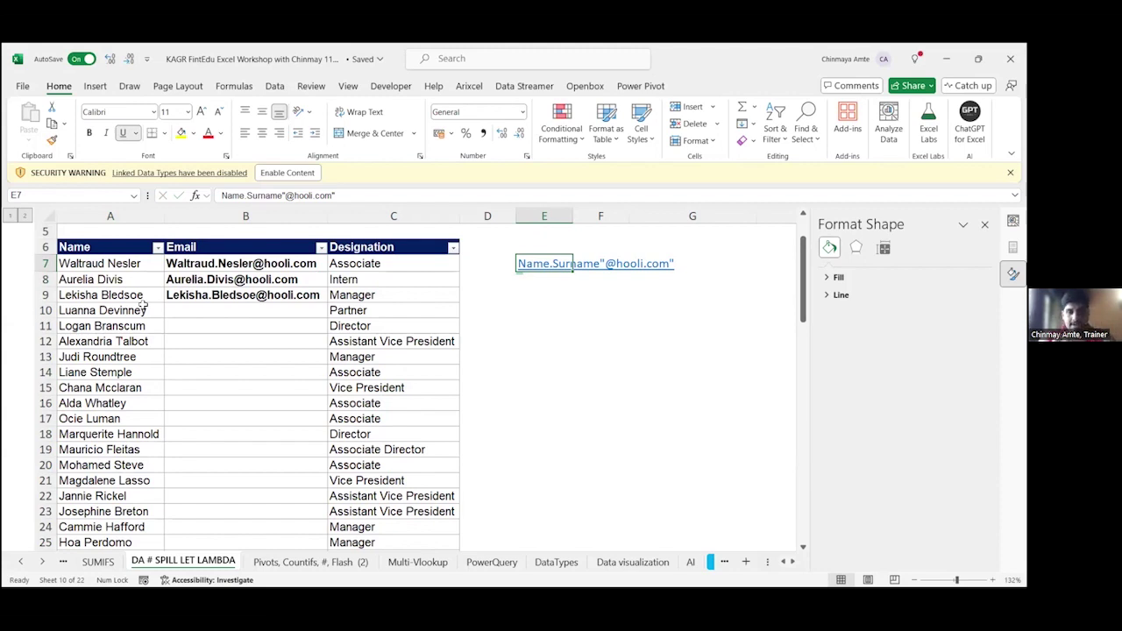
key(Left)
key(Left)
key(Left)
key(Down)
key(Down)
key(Down)
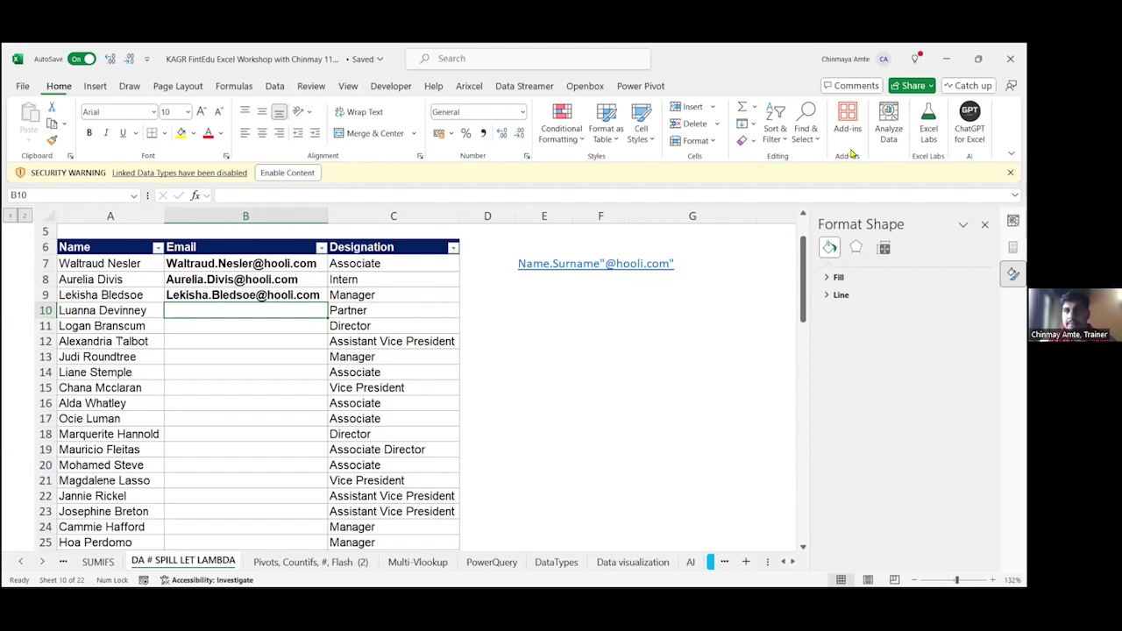
Step: Flash Fill the remaining emails down to B56, check them, then go to the AI sheet
click(193, 316)
click(274, 86)
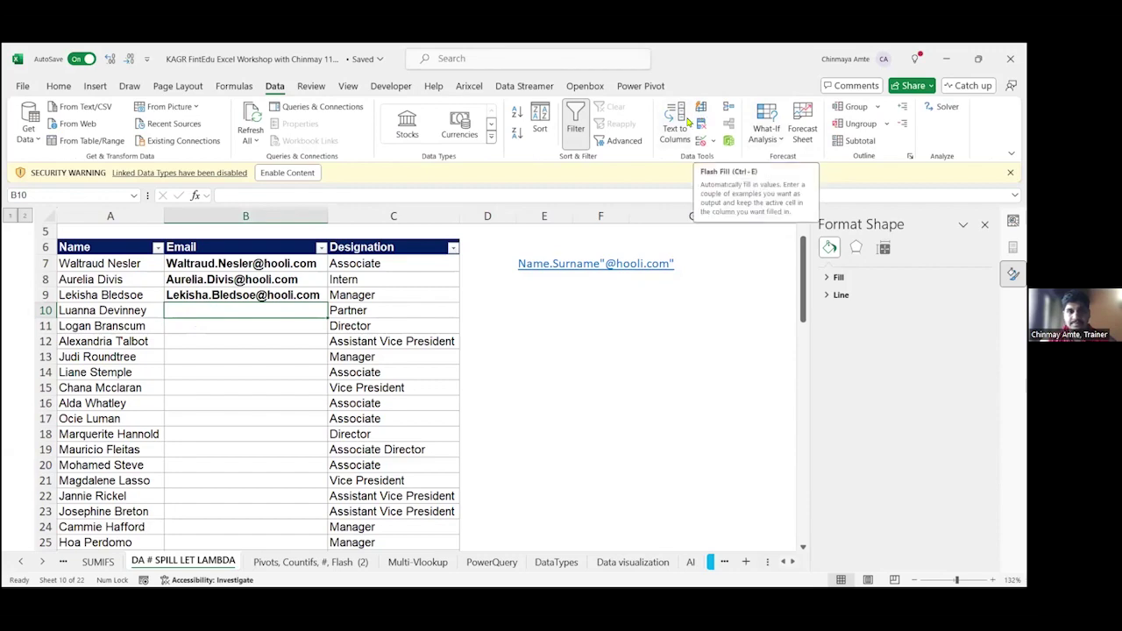
click(700, 114)
key(ctrl+Down)
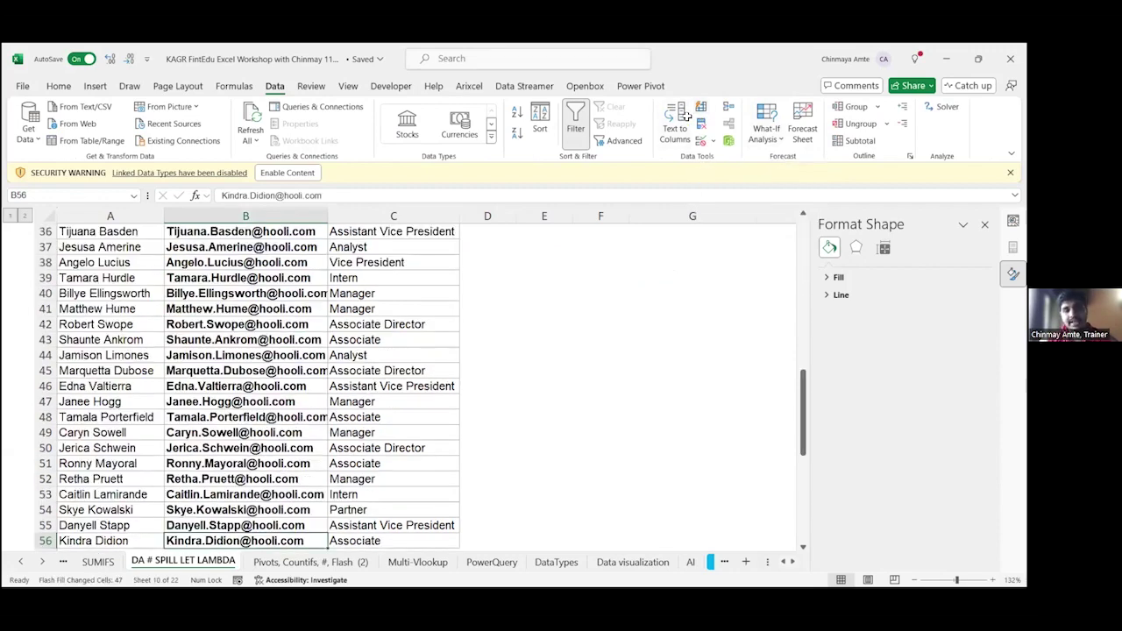
key(ctrl+Up)
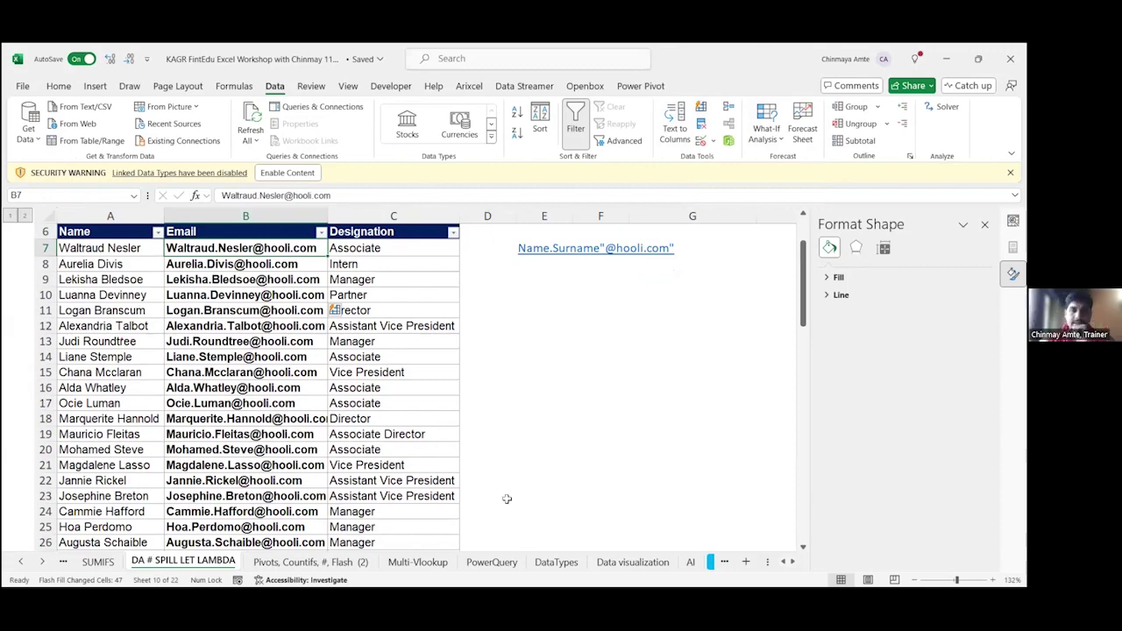
key(ctrl+Page_Down)
key(ctrl+Page_Down)
key(ctrl+Page_Down)
key(ctrl+Page_Down)
key(ctrl+Page_Down)
key(ctrl+Page_Down)
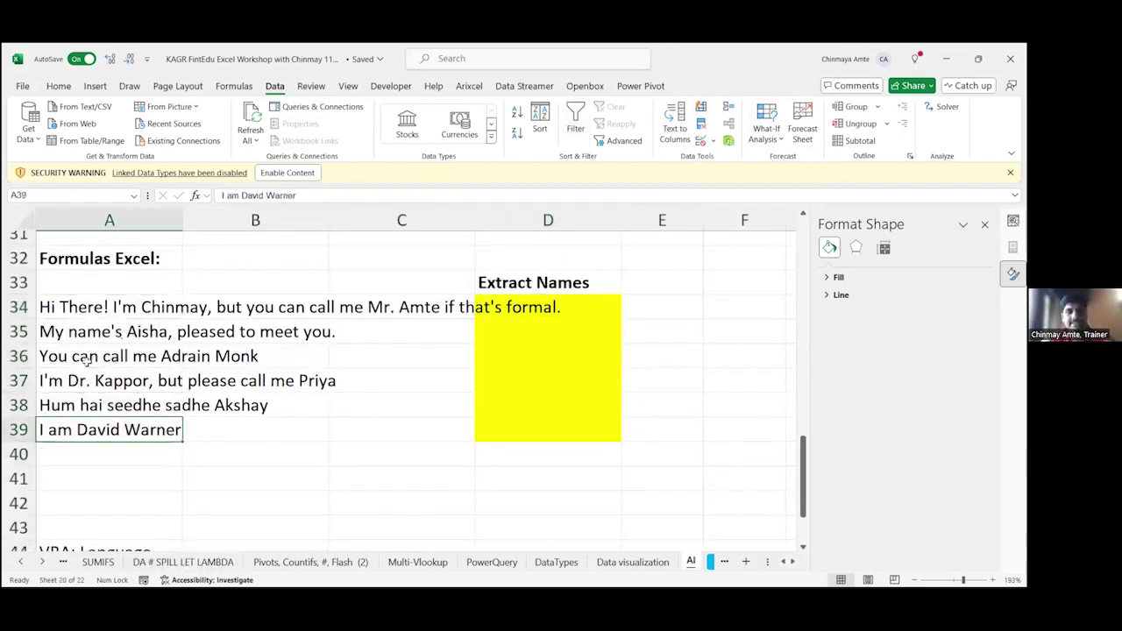
Step: Inspect the greeting sentences in A36, A35 and A38 on the AI sheet
click(88, 359)
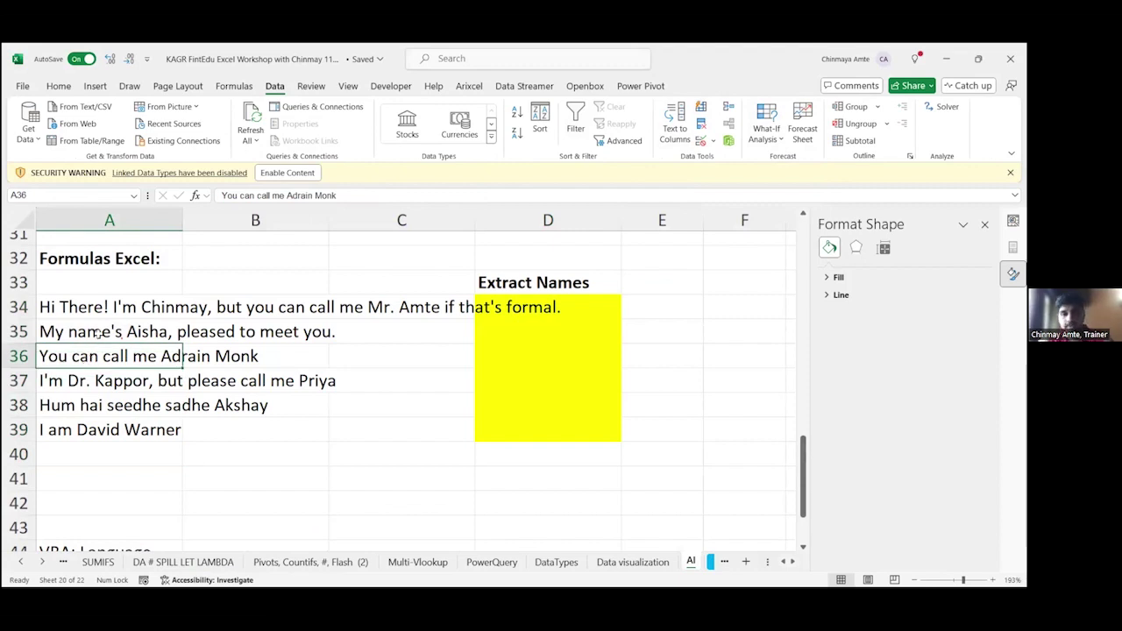
click(98, 334)
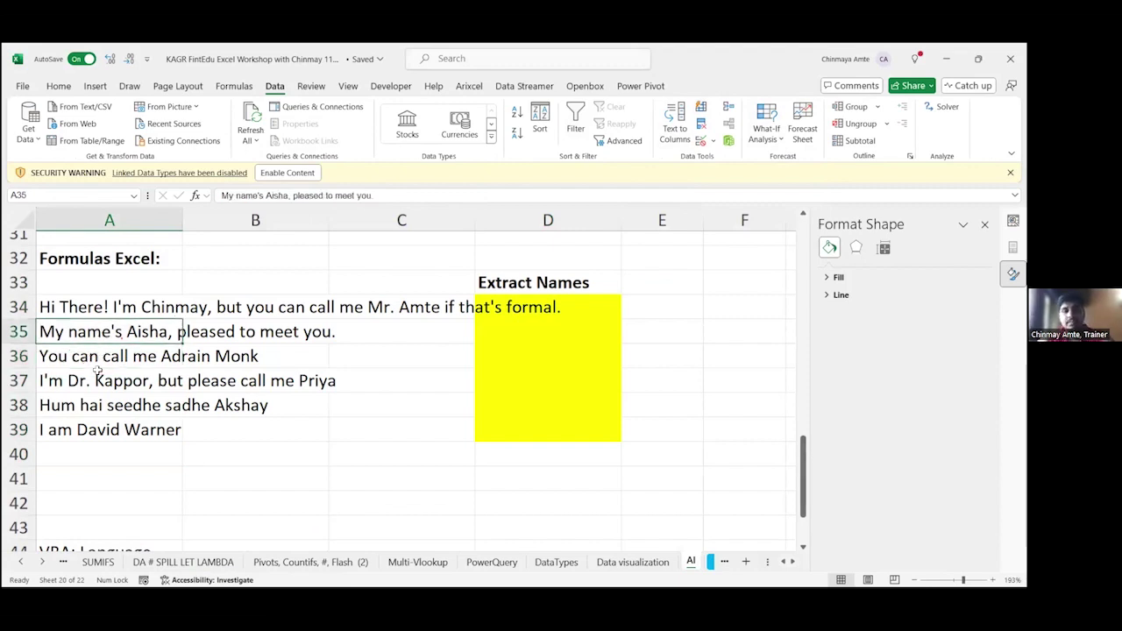
click(98, 410)
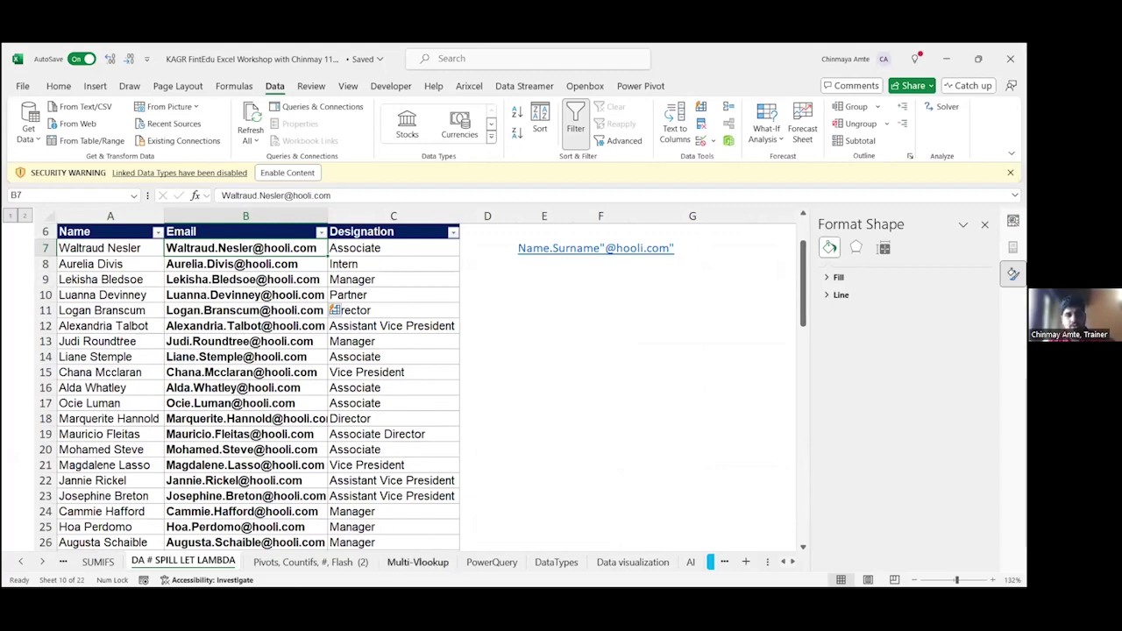
Step: Switch back to the AI sheet tab
click(698, 565)
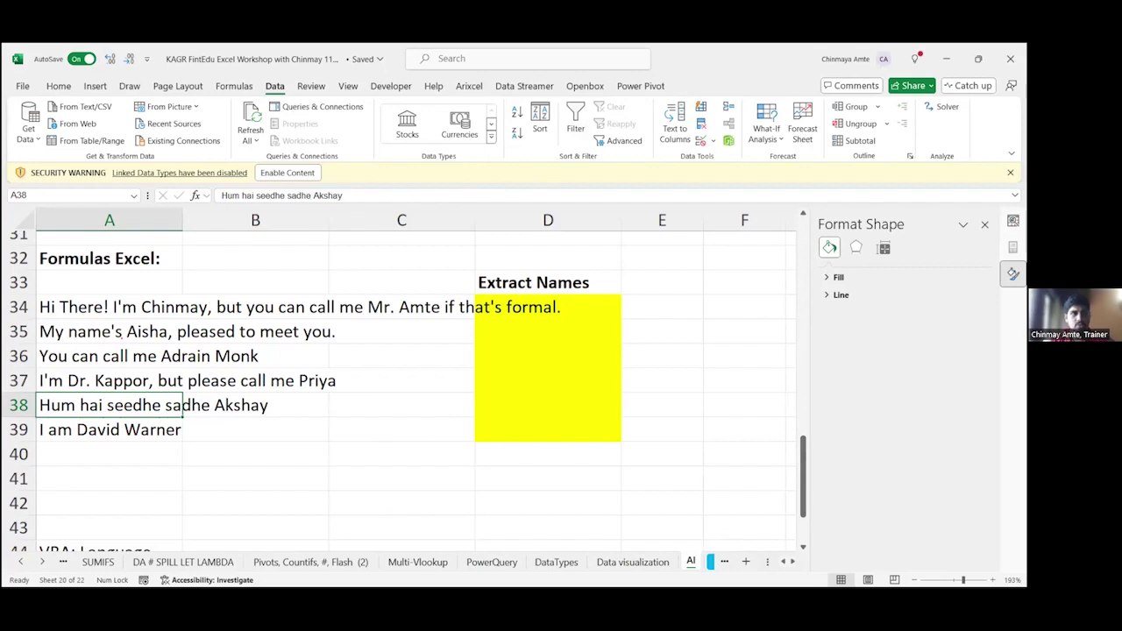
key(alt+Tab)
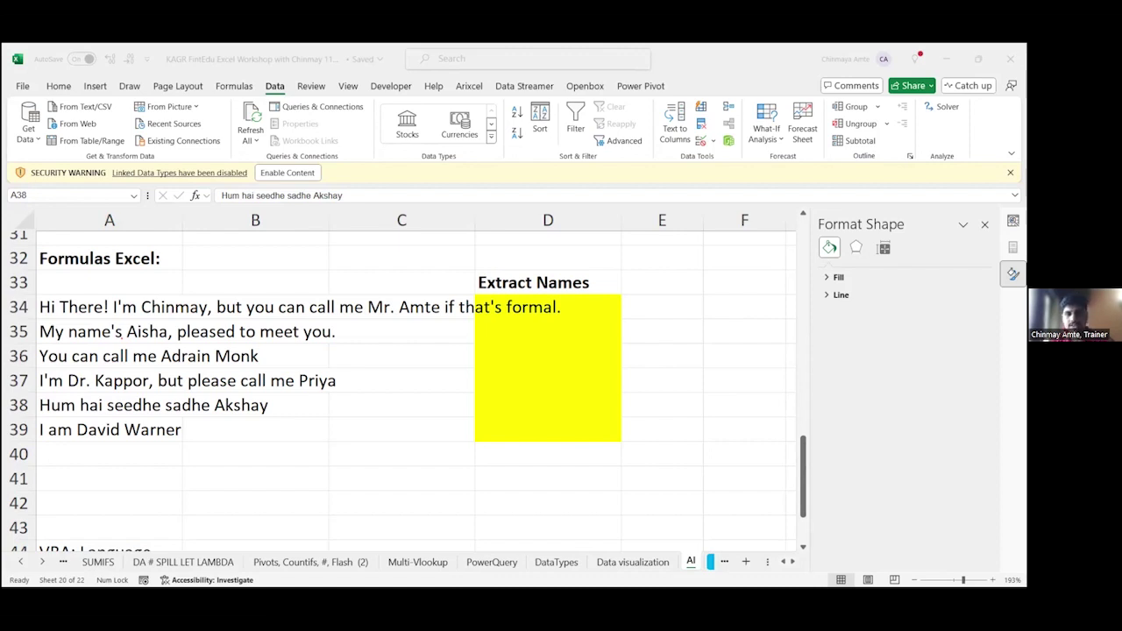
click(167, 405)
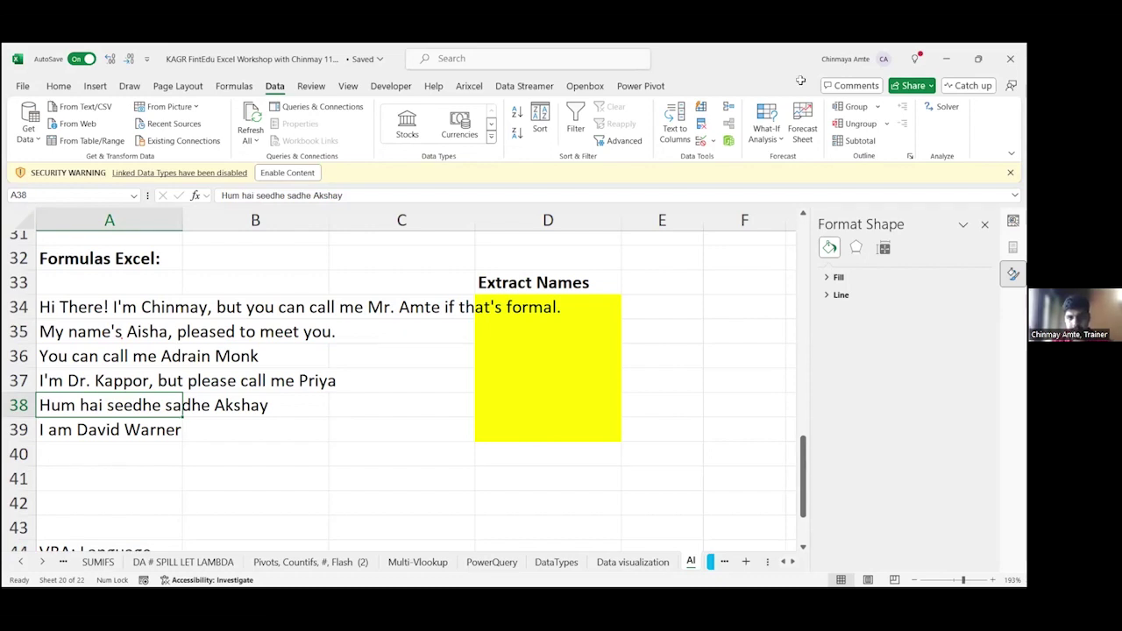
click(503, 315)
key(Home)
key(ctrl+shift+Down)
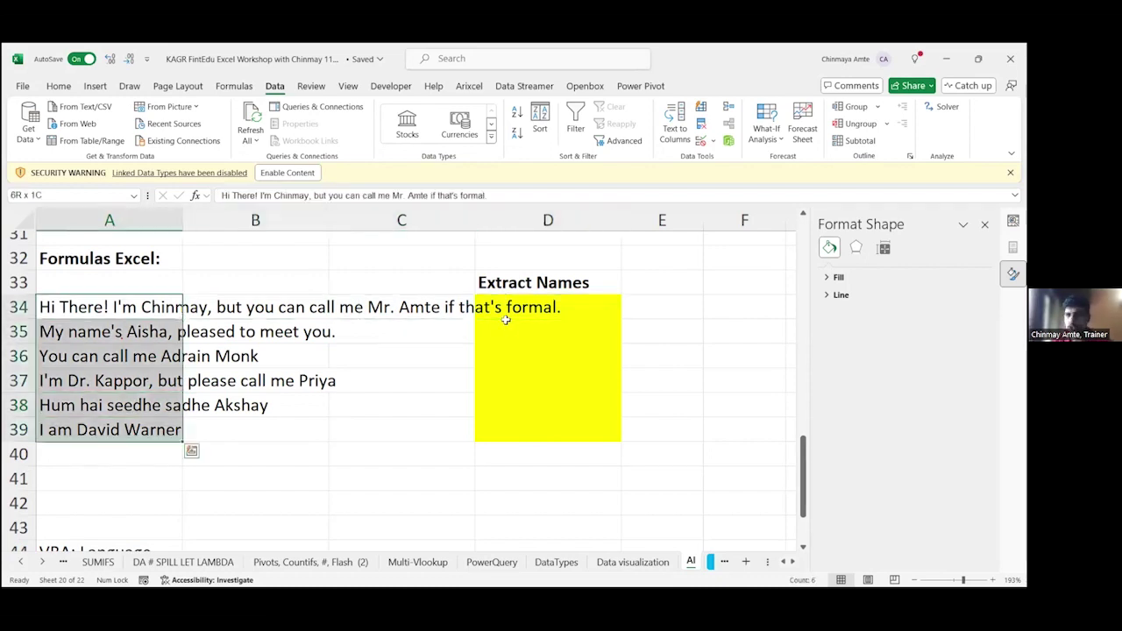
Step: Enter =AI.EXTRACT("Name",A34) in D34 to pull the name from the first greeting
click(506, 317)
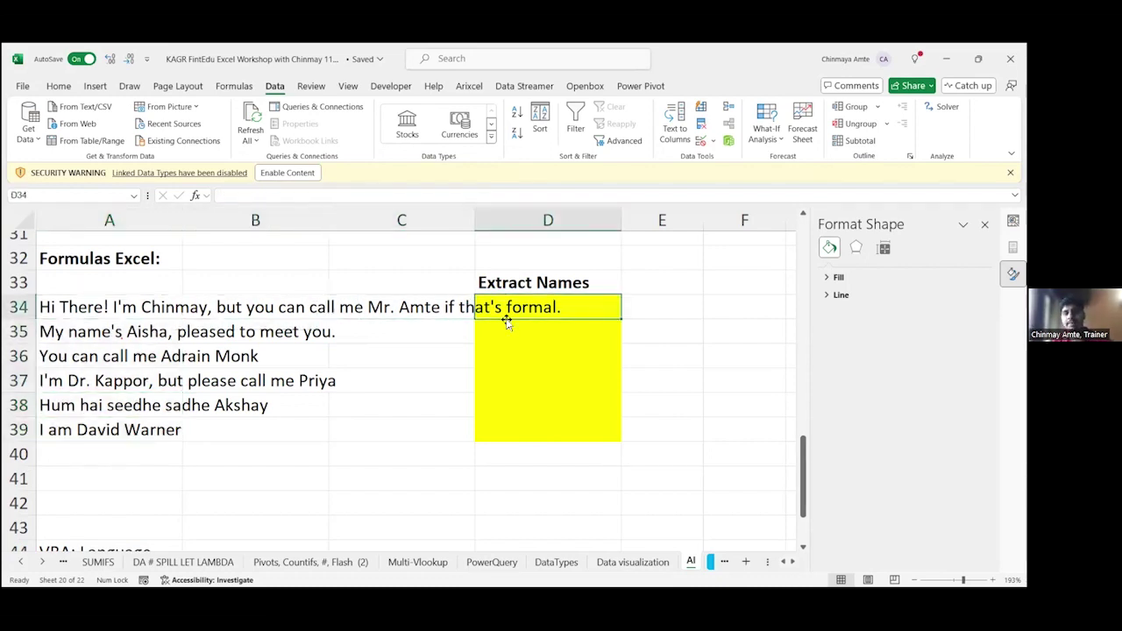
text(=)
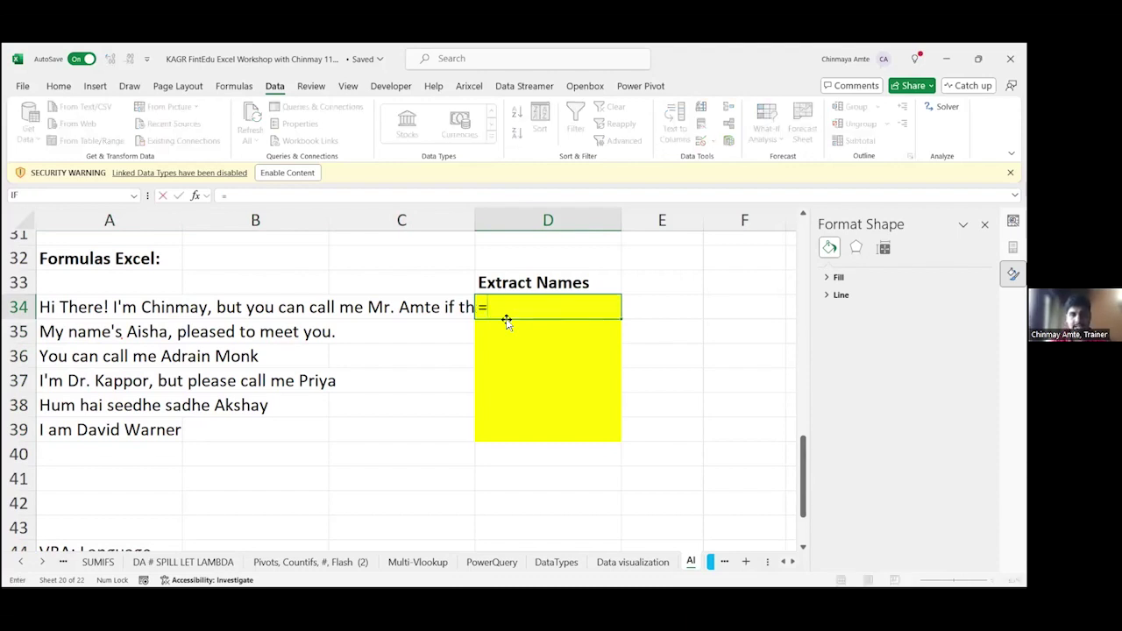
text(AI)
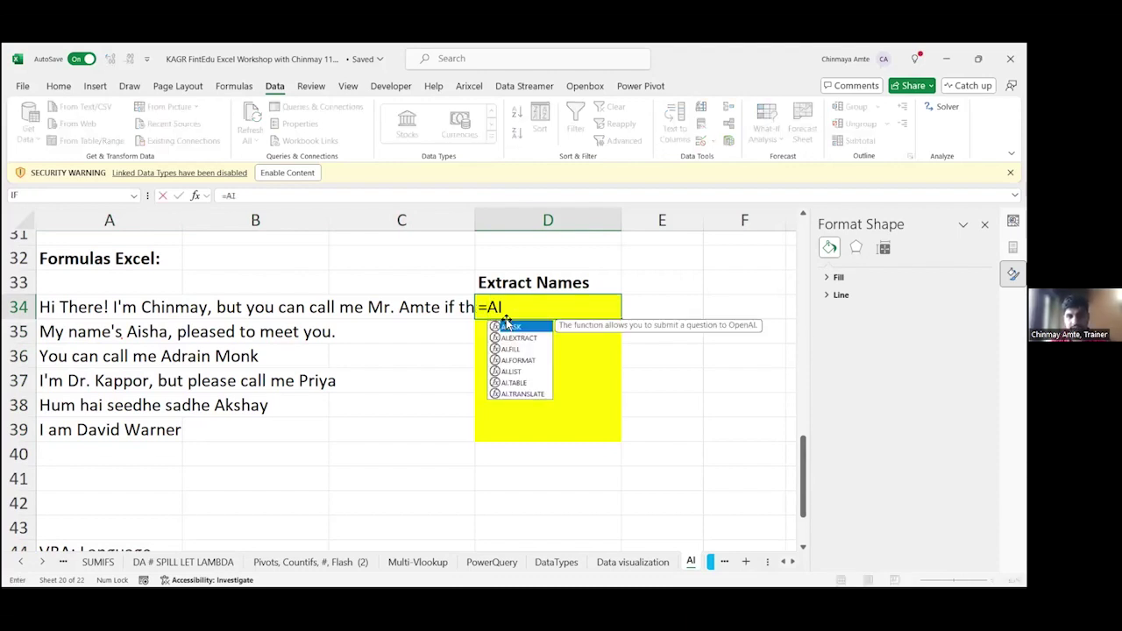
key(Down)
key(Tab)
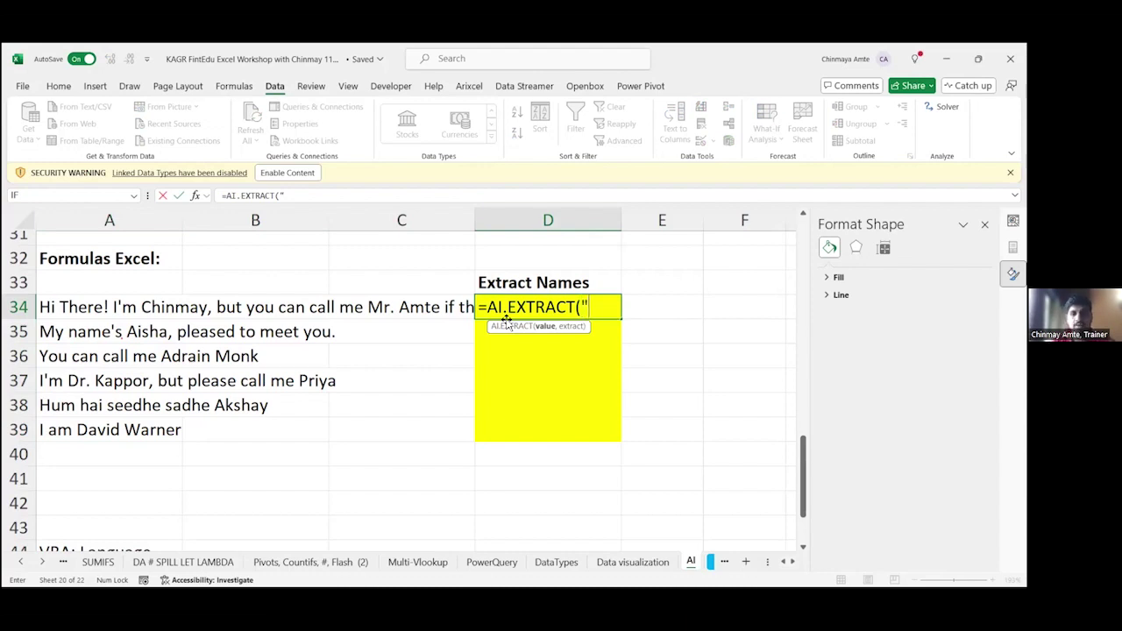
text(N)
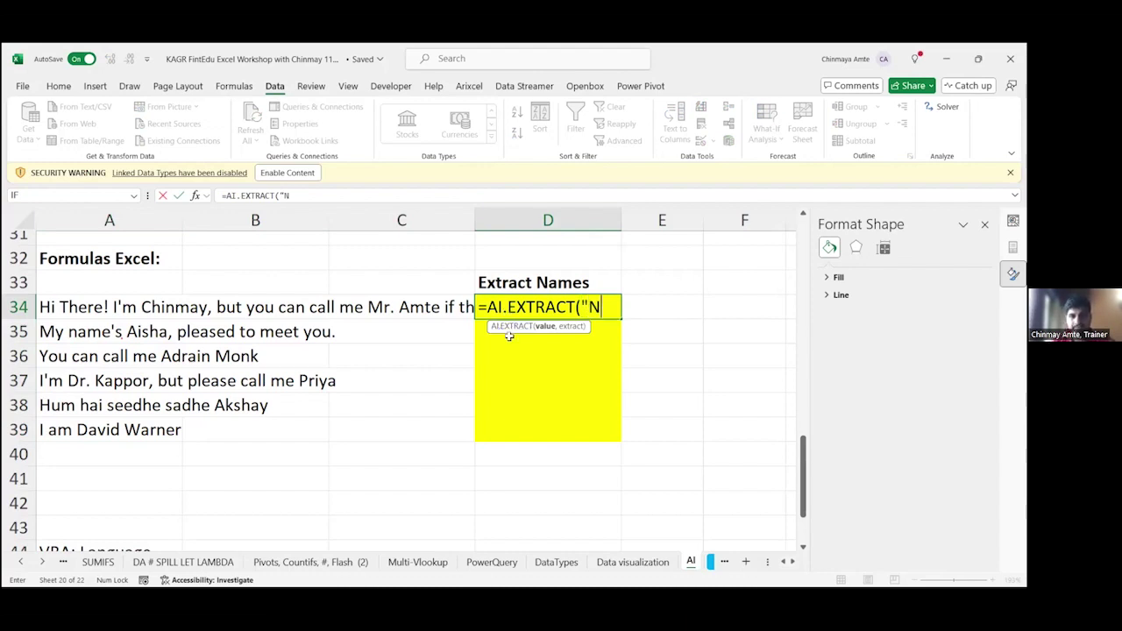
text(ame)
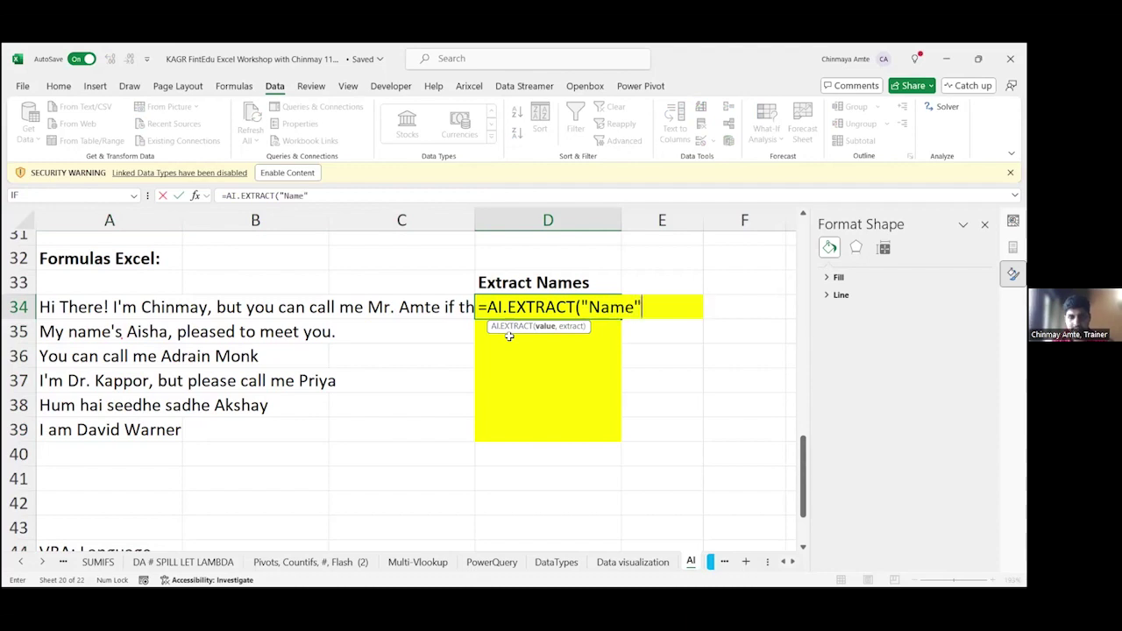
text(",)
key(Left)
key(Left)
key(Left)
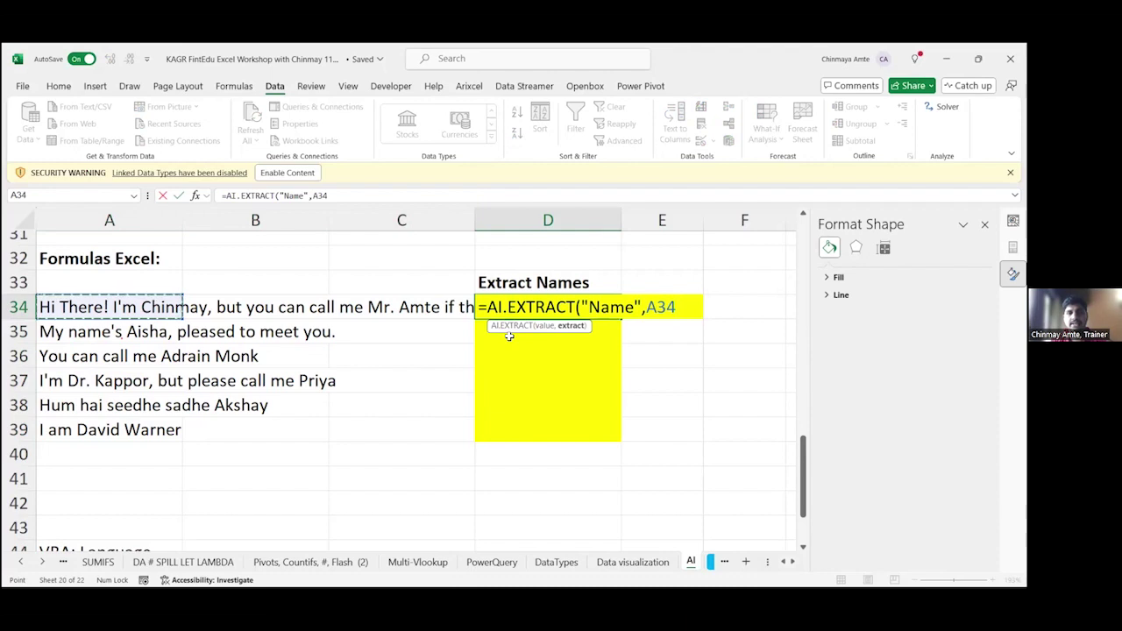
key(Return)
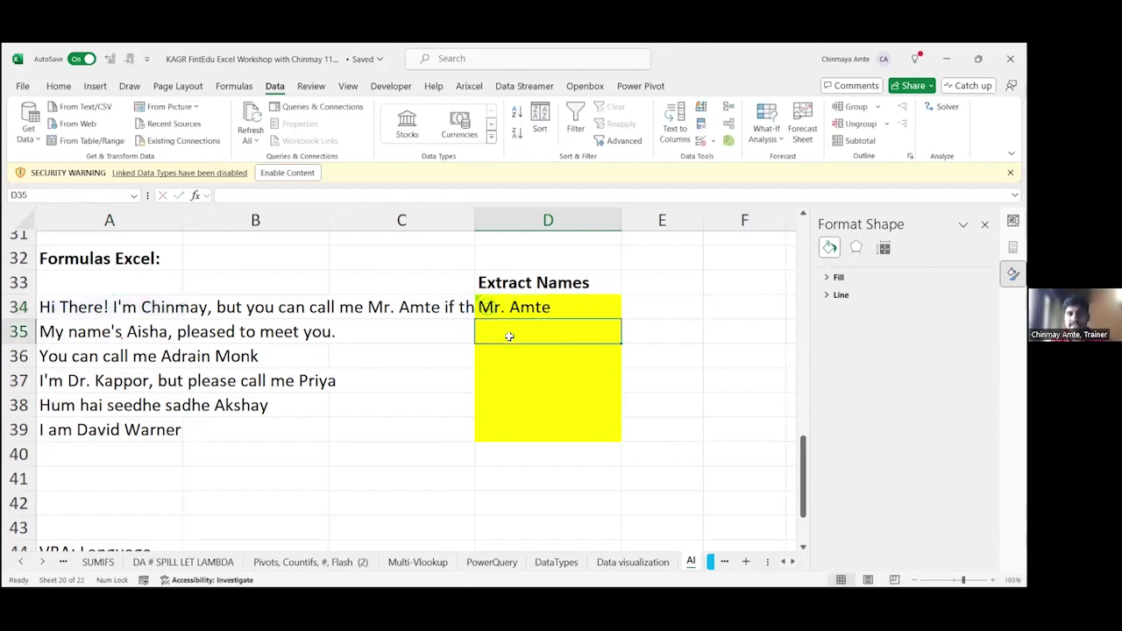
Step: Copy the name-extraction formula from D34 into D35:D39
key(Up)
key(F2)
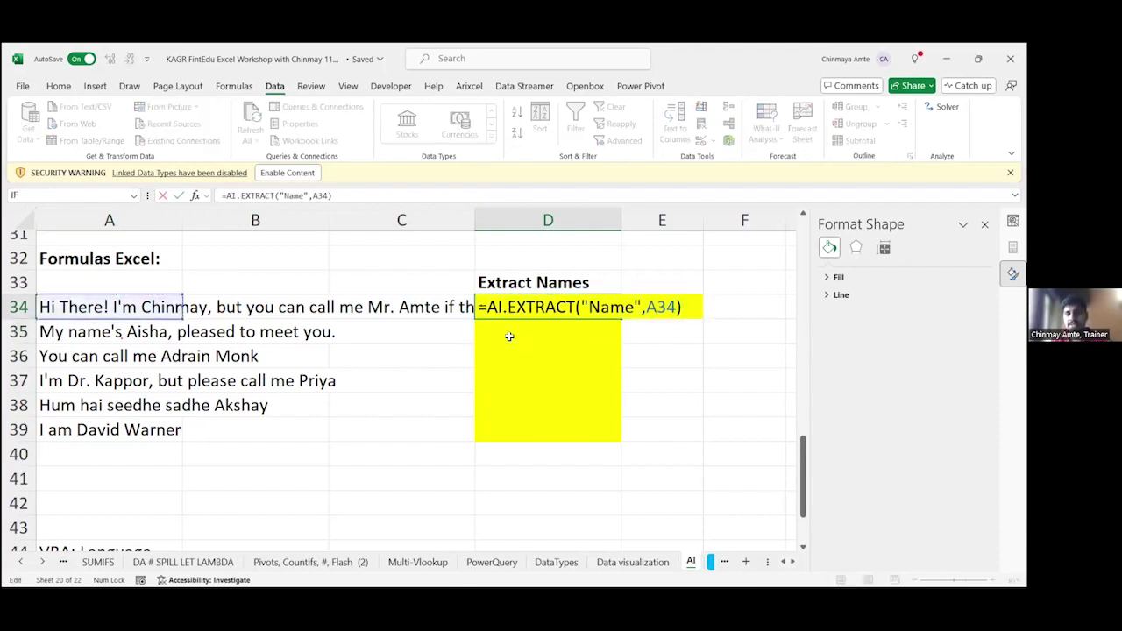
key(Escape)
key(ctrl+c)
key(shift+Down)
key(shift+Down)
key(shift+Down)
key(shift+Down)
key(shift+Down)
key(shift+Down)
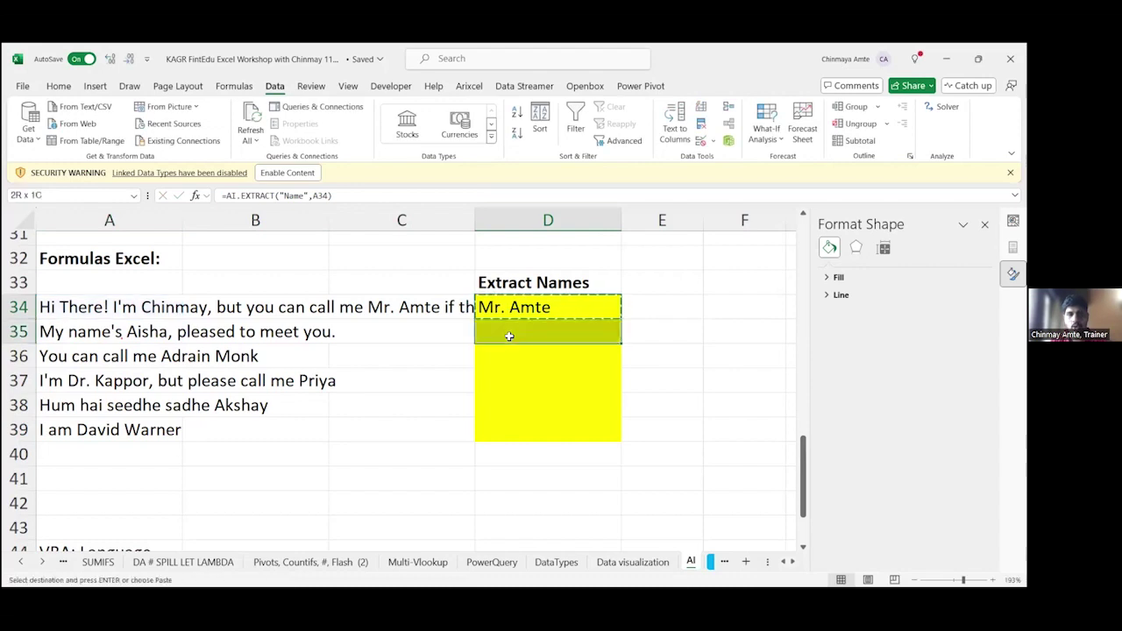
key(shift+Up)
key(ctrl+v)
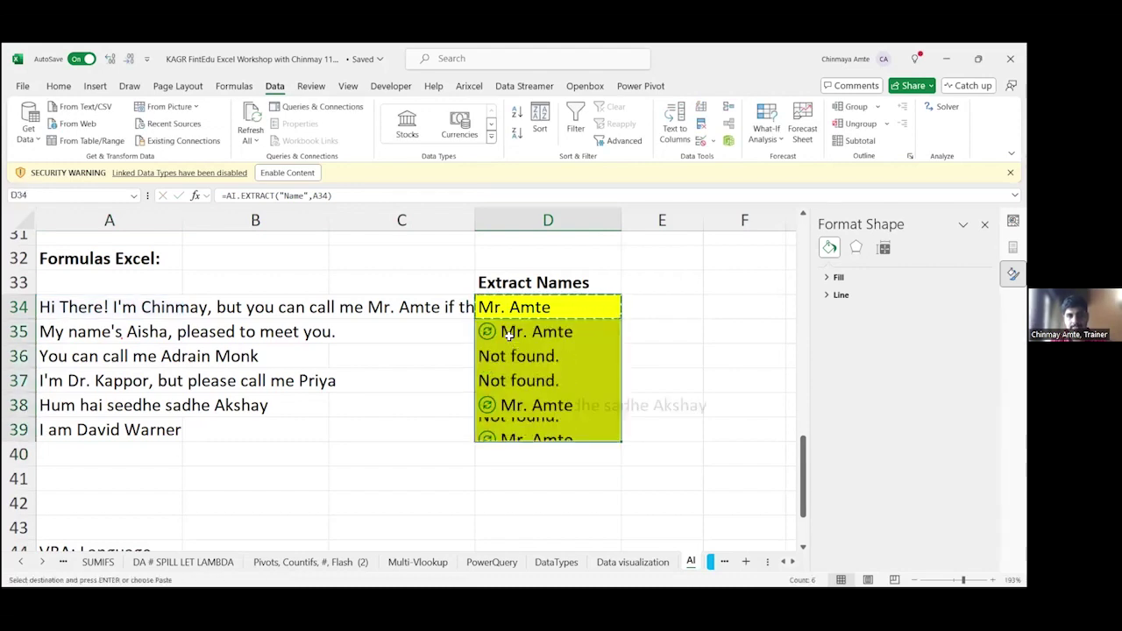
key(Escape)
Step: Review the pasted formulas in D39 up through D36, which mostly return Not found
key(Down)
key(Down)
key(Down)
key(Down)
key(Down)
key(F2)
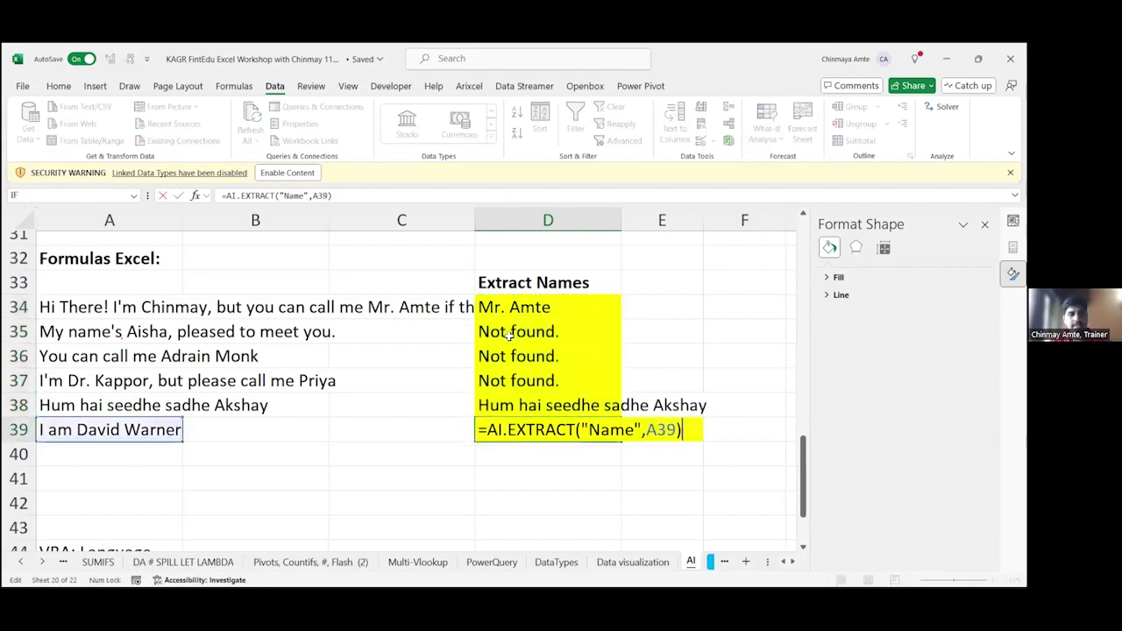
key(Escape)
key(Up)
key(F2)
key(Escape)
key(Up)
key(F2)
key(Escape)
key(Up)
key(F2)
key(Escape)
key(Up)
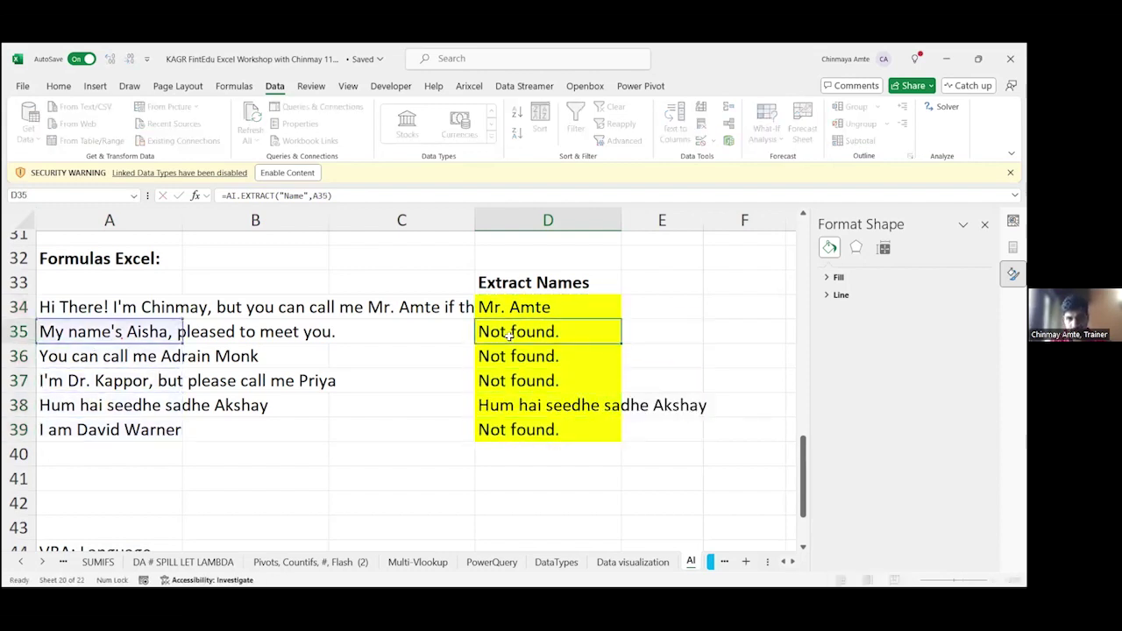
key(Up)
key(F2)
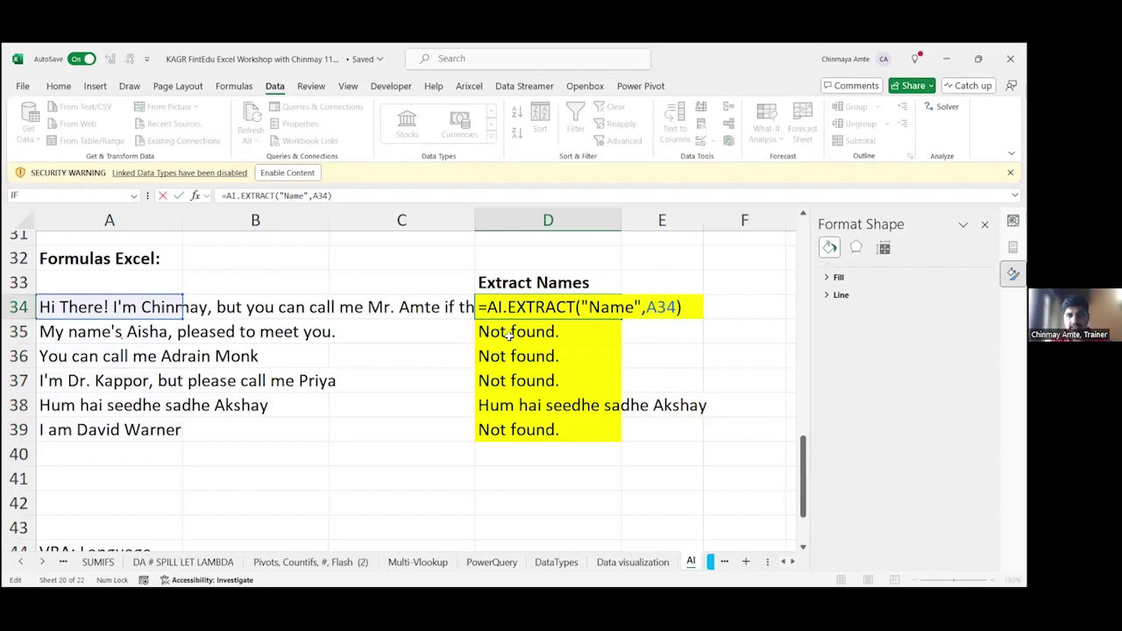
Step: Change the D34 extraction prompt to 'Full Names'
key(Left)
key(Left)
key(Left)
key(Left)
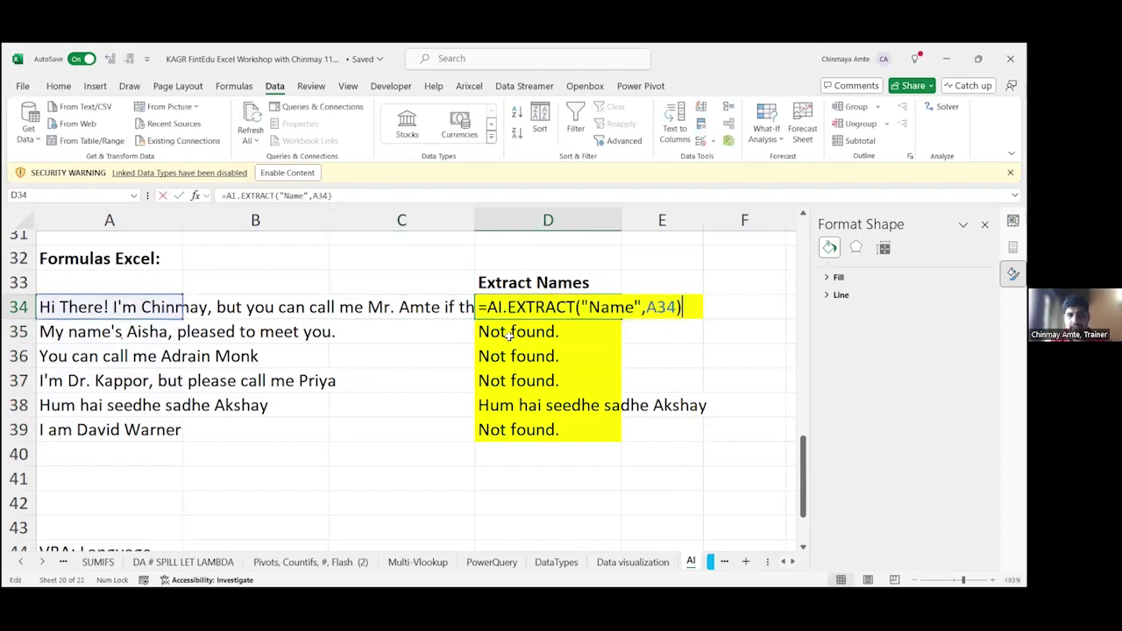
key(Left)
key(Left)
key(Left)
key(Left)
key(Left)
key(Left)
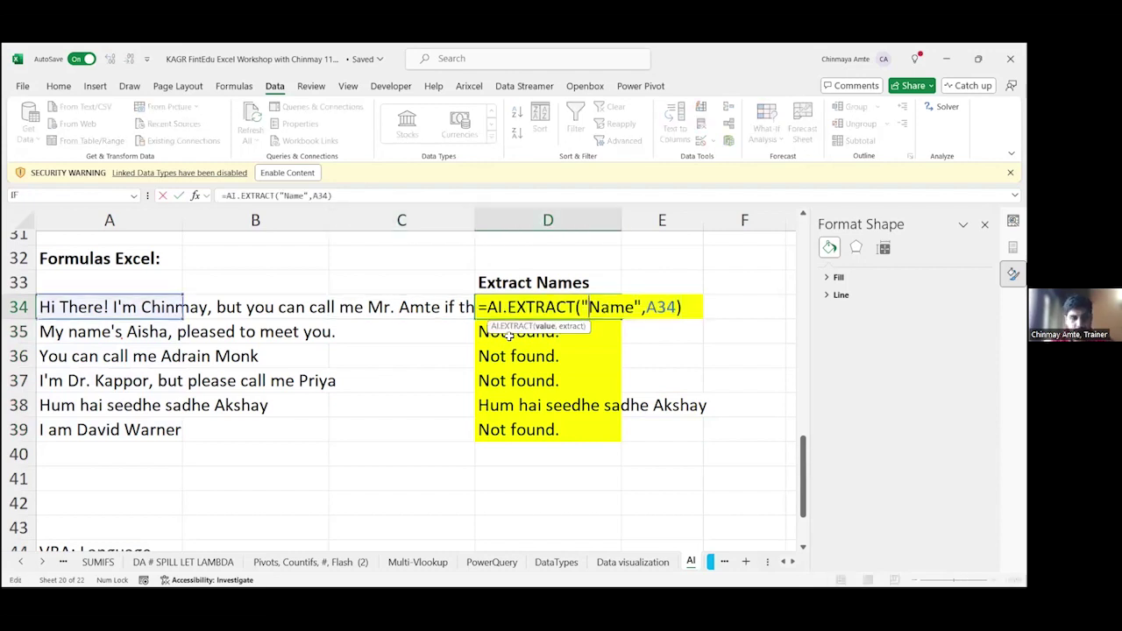
text(Full)
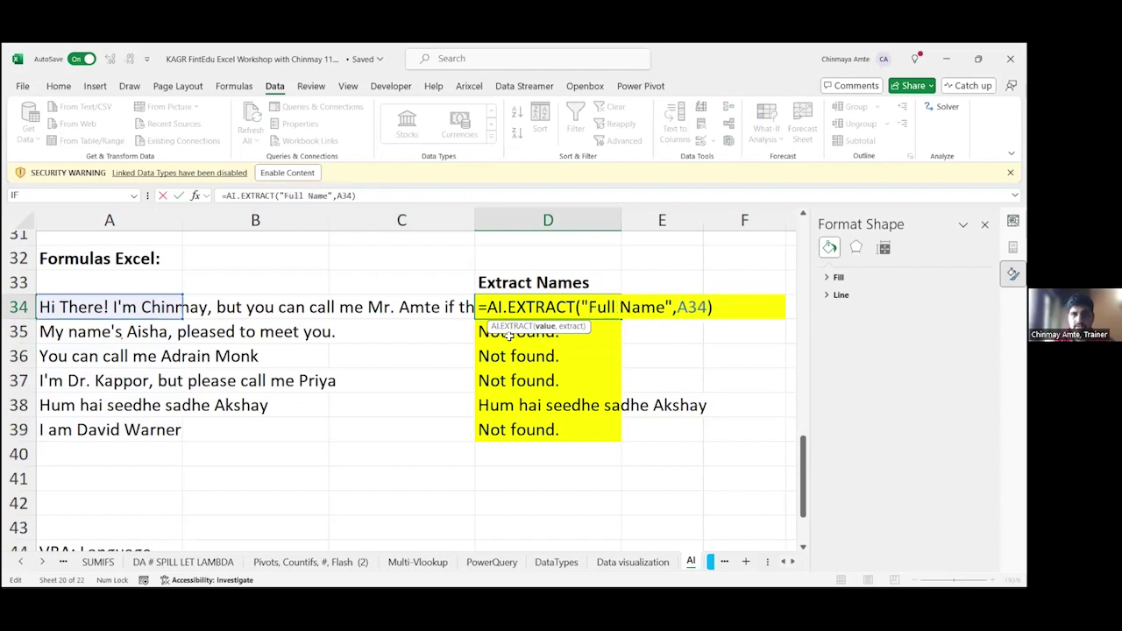
key(Right)
key(Right)
key(Right)
text(s)
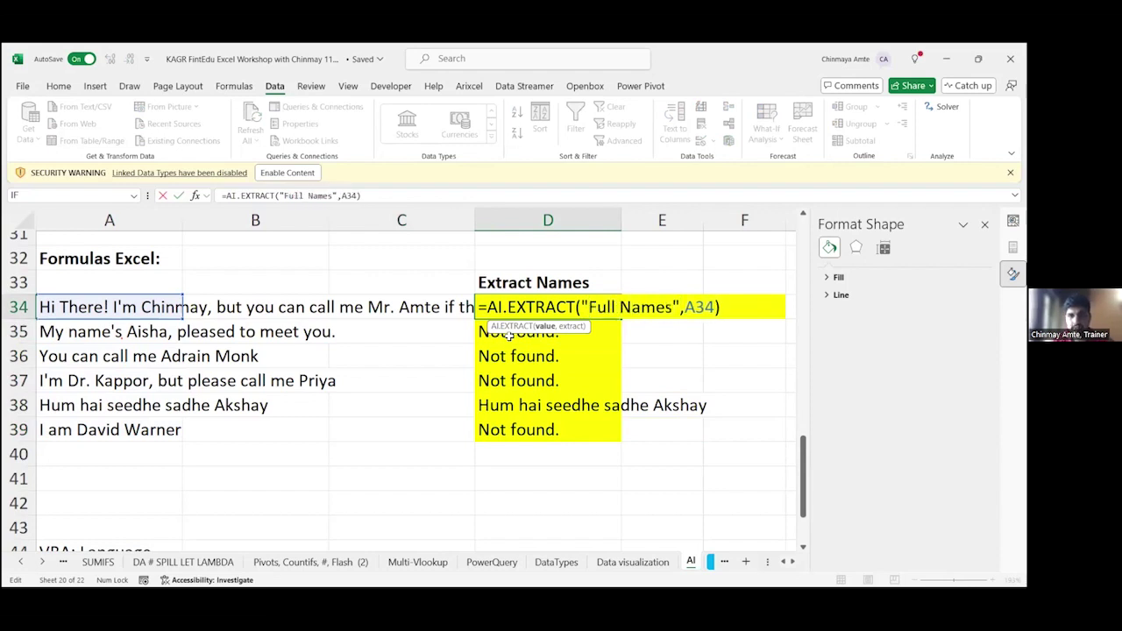
key(Return)
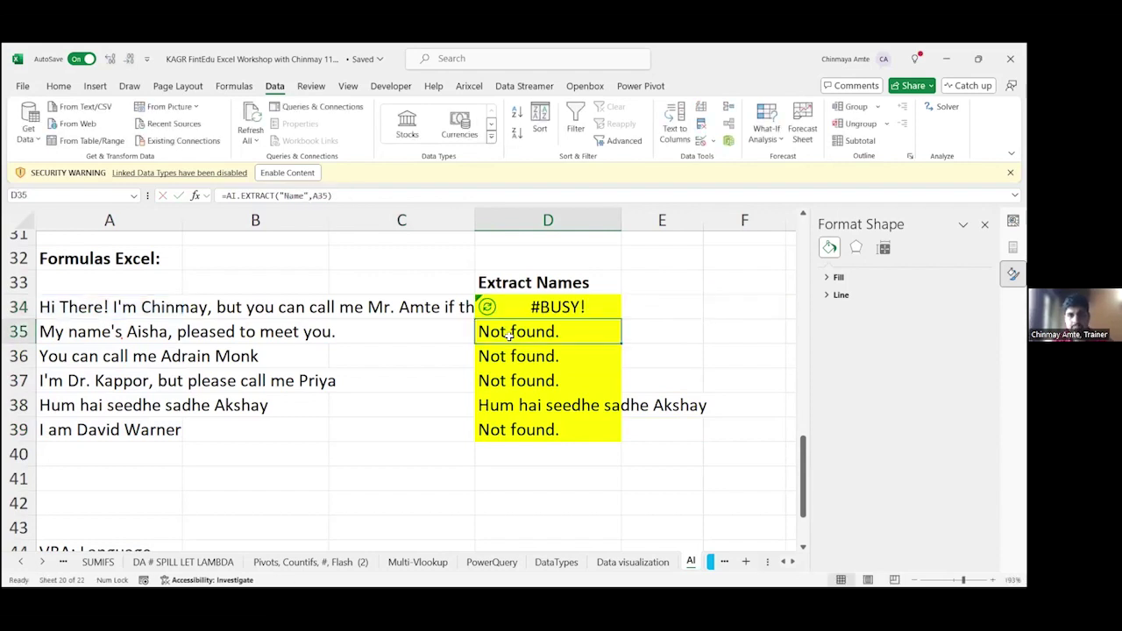
Step: Move the extraction results from D34:D39 into B34:B39
key(Up)
key(F2)
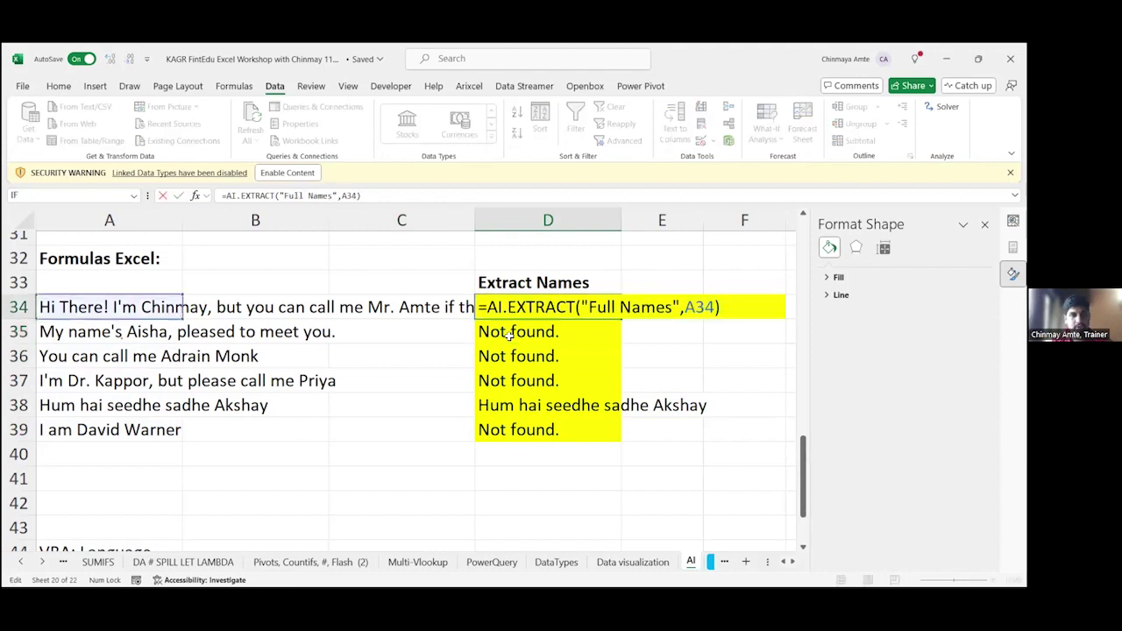
key(Escape)
key(Left)
key(Left)
key(Left)
key(ctrl+shift+Down)
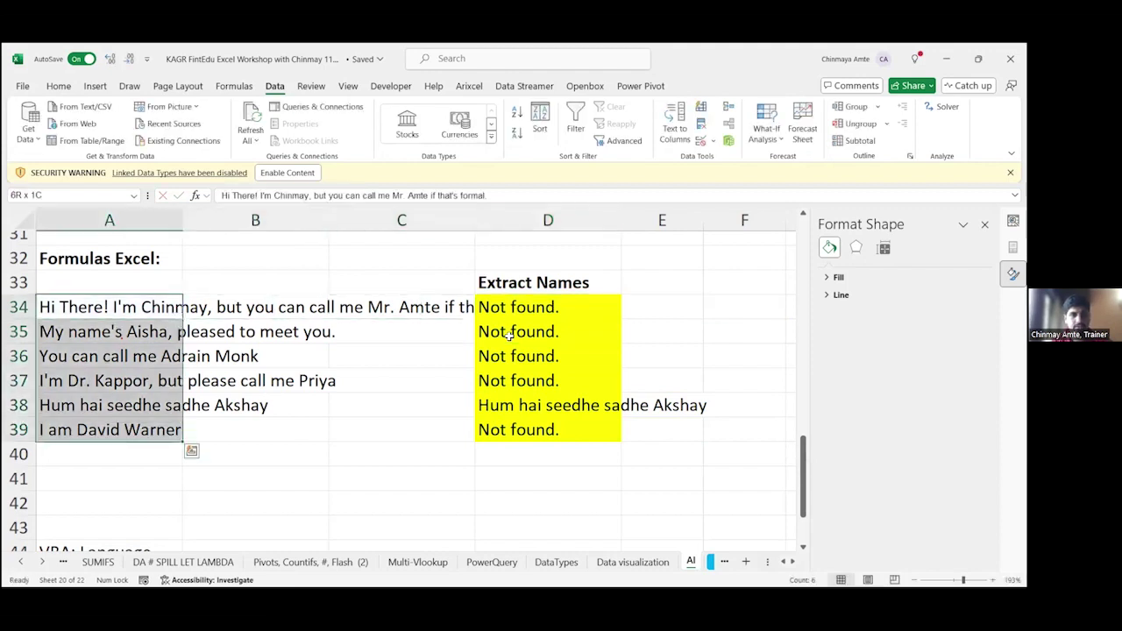
key(Right)
key(Right)
key(Right)
key(ctrl+shift+Down)
key(ctrl+x)
key(Left)
key(Left)
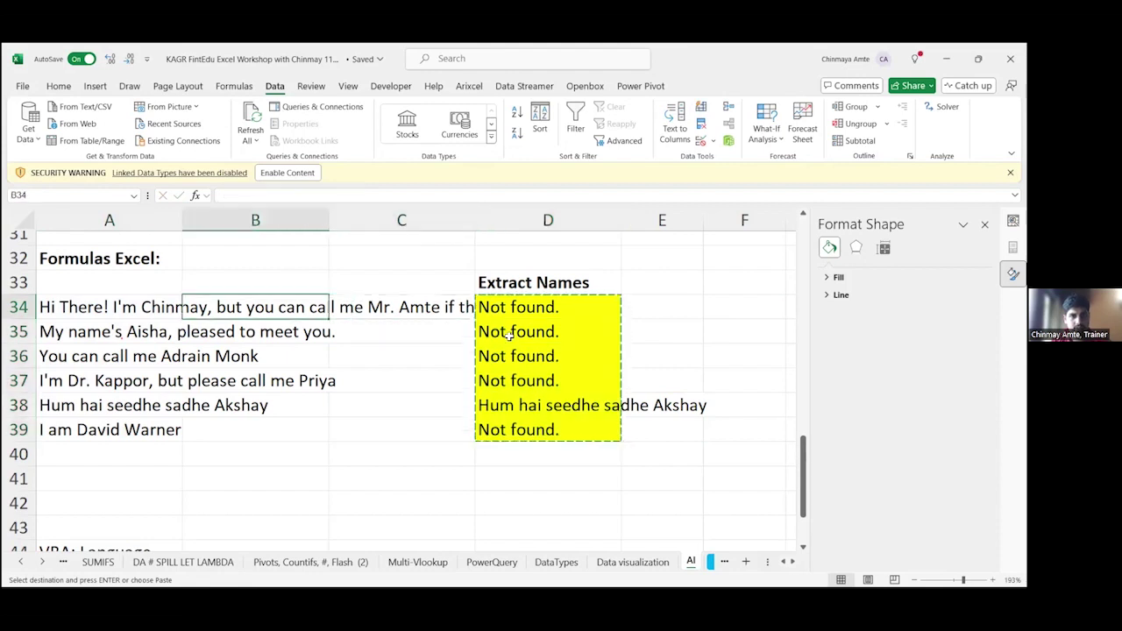
key(ctrl+v)
Step: Recalculate B34's extraction and review B35's formula
key(F2)
key(Return)
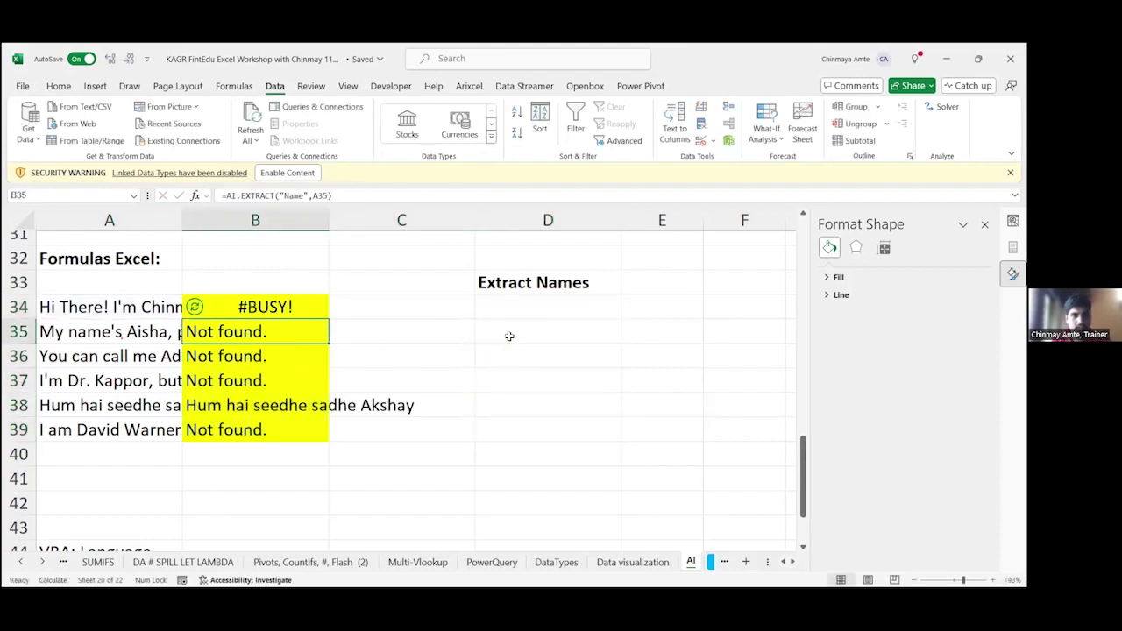
key(Up)
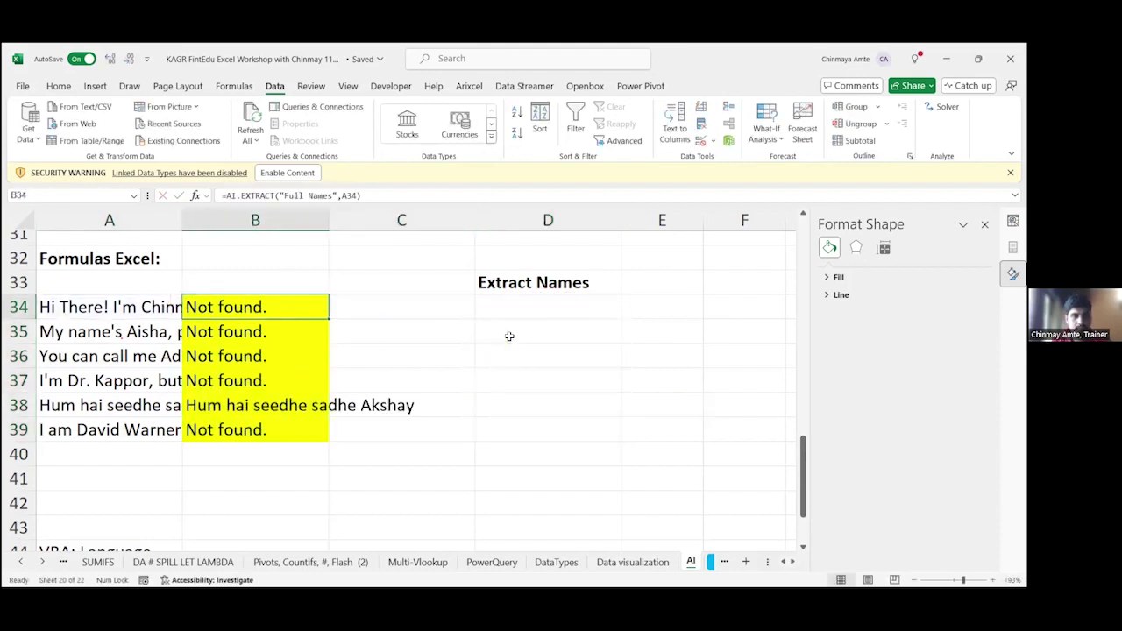
key(Down)
key(F2)
key(Escape)
Step: Reword B34's prompt to 'Give me name form the Dataperson's'
key(Up)
key(F2)
key(Left)
key(Left)
key(Left)
key(Left)
key(Left)
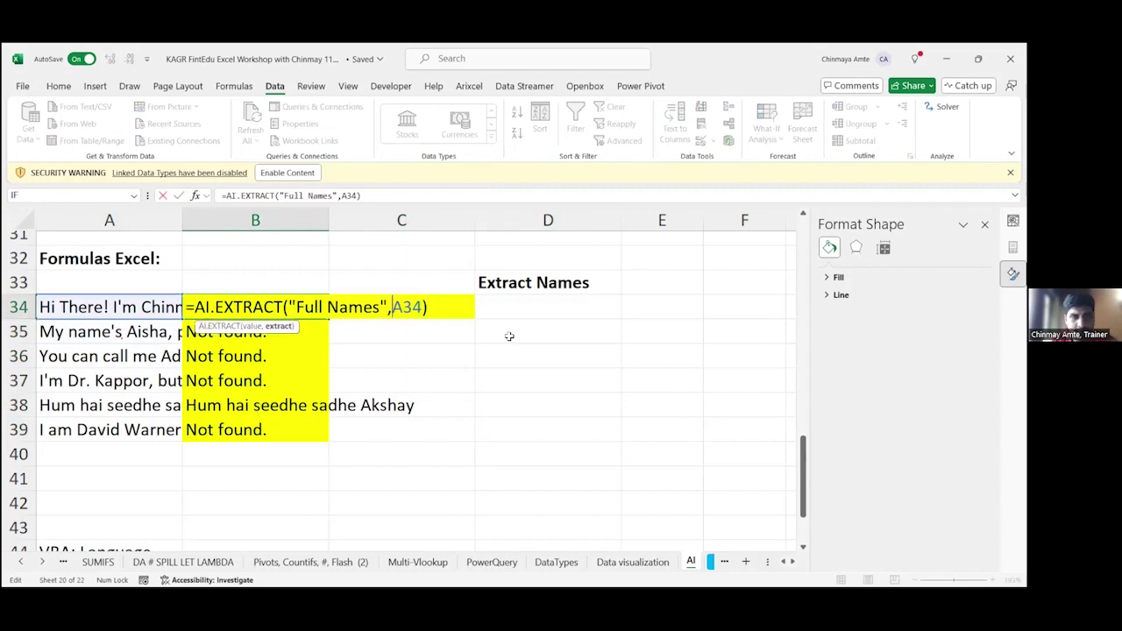
key(Left)
key(ctrl+shift+Left)
key(ctrl+shift+Left)
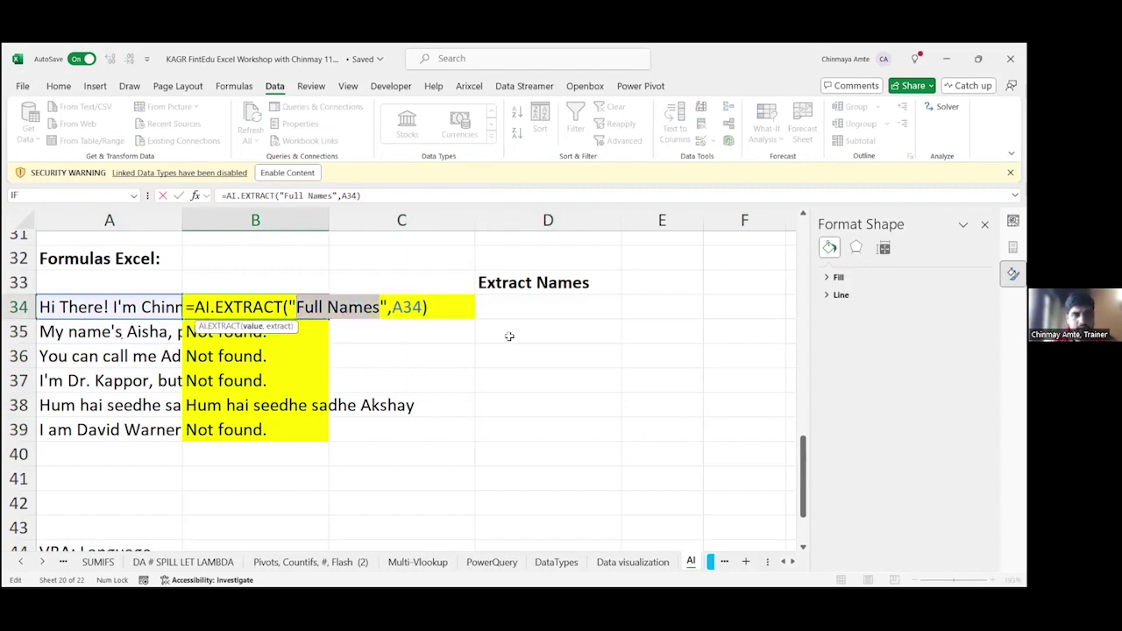
text(Give )
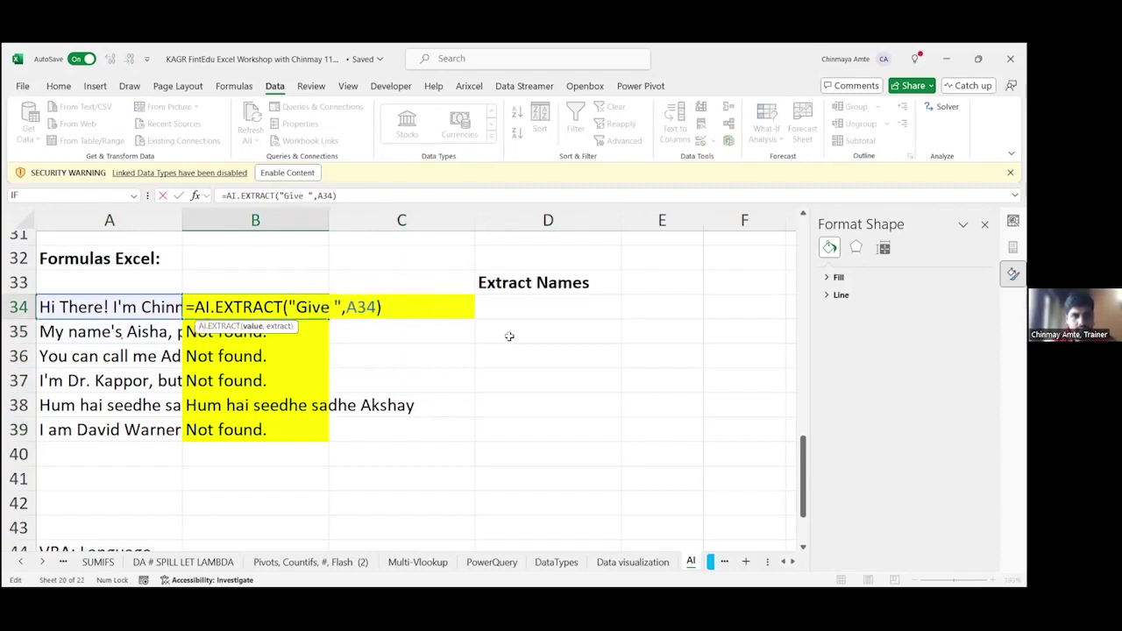
text(me name form the )
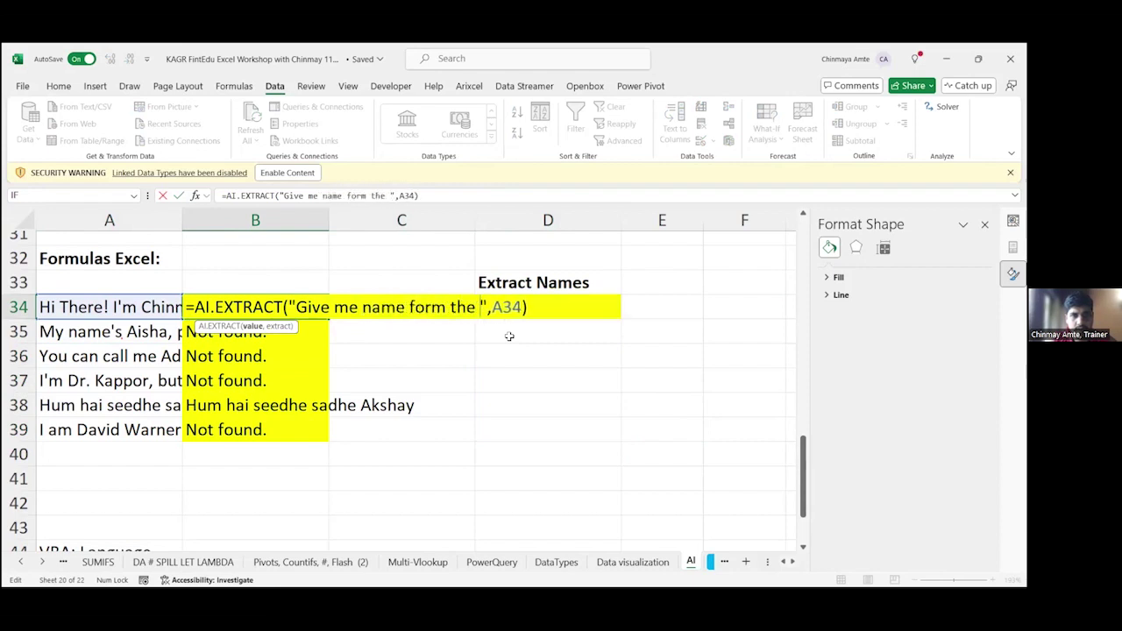
text(Data)
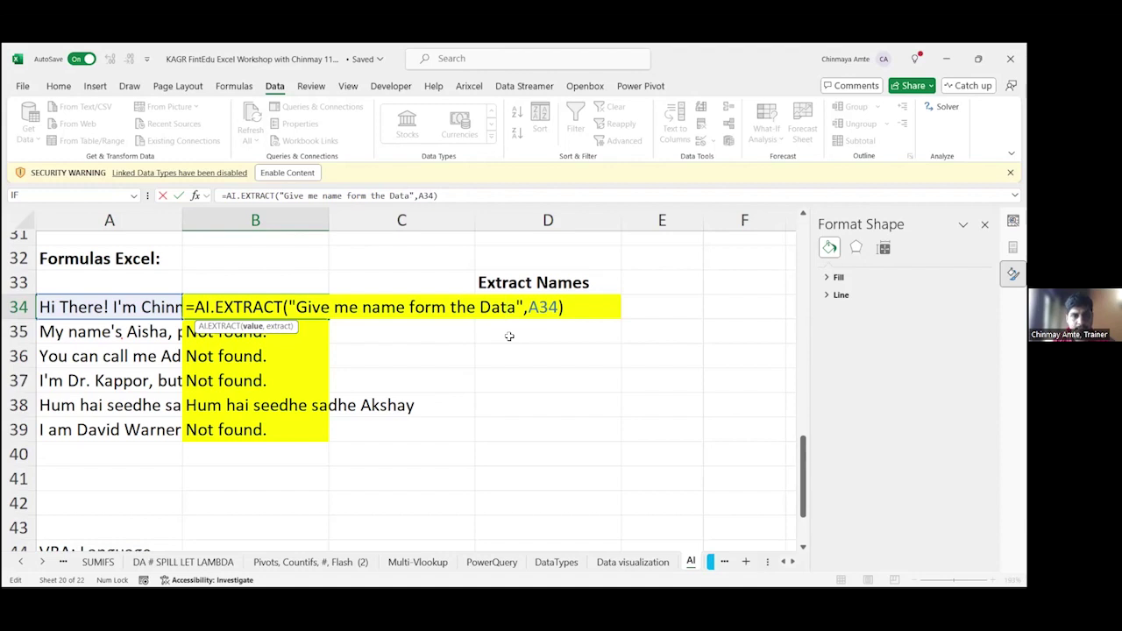
text(persons)
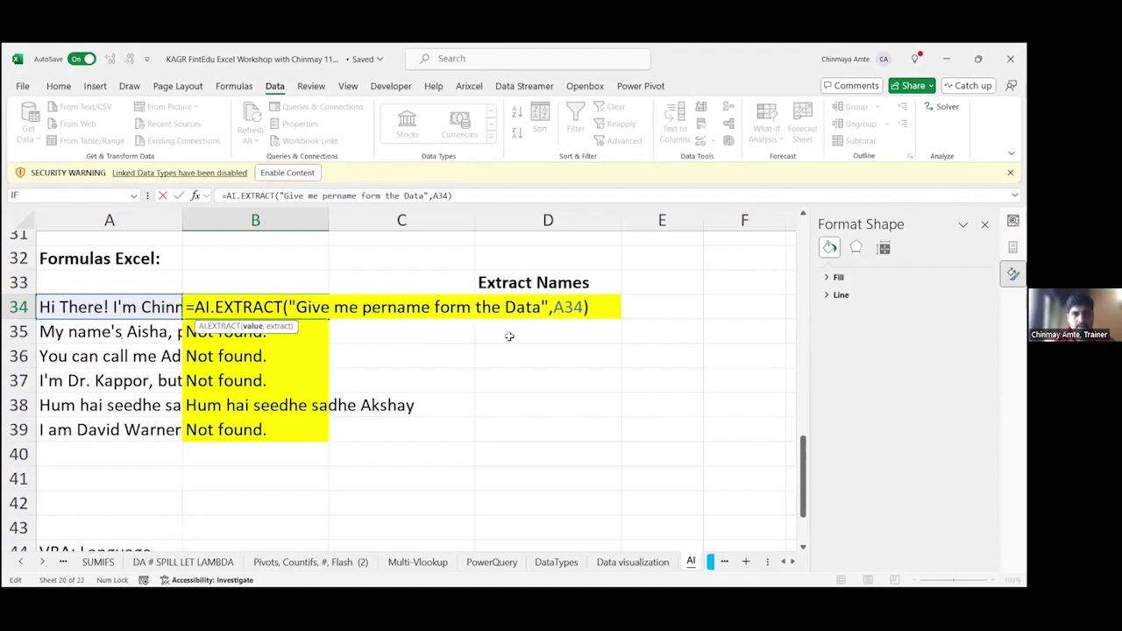
key(BackSpace)
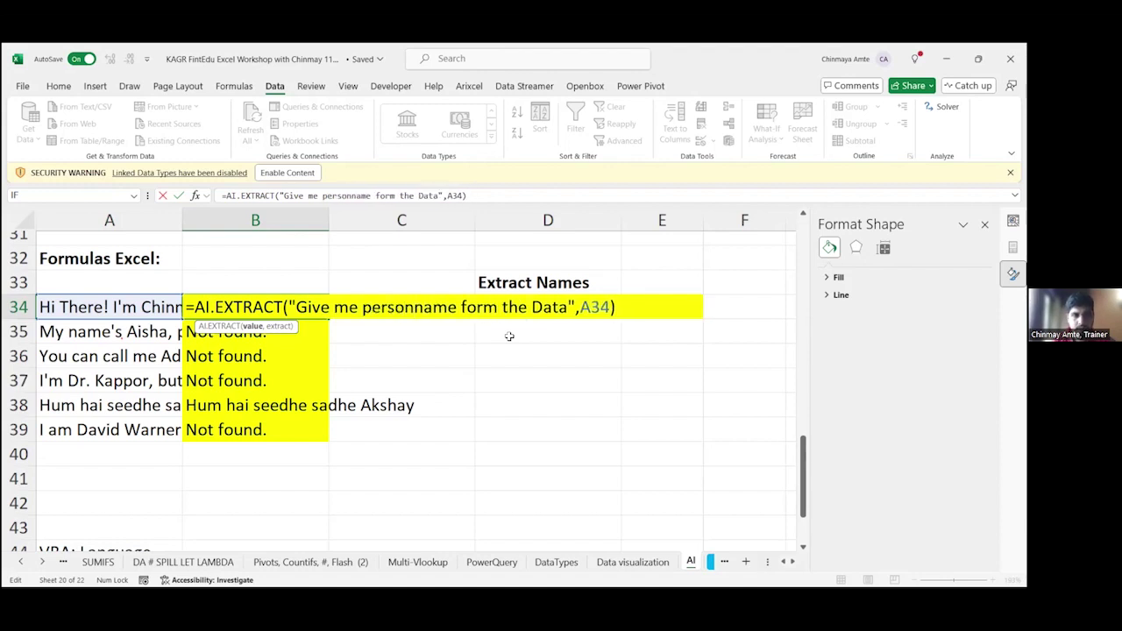
text('s)
key(BackSpace)
key(BackSpace)
text('s)
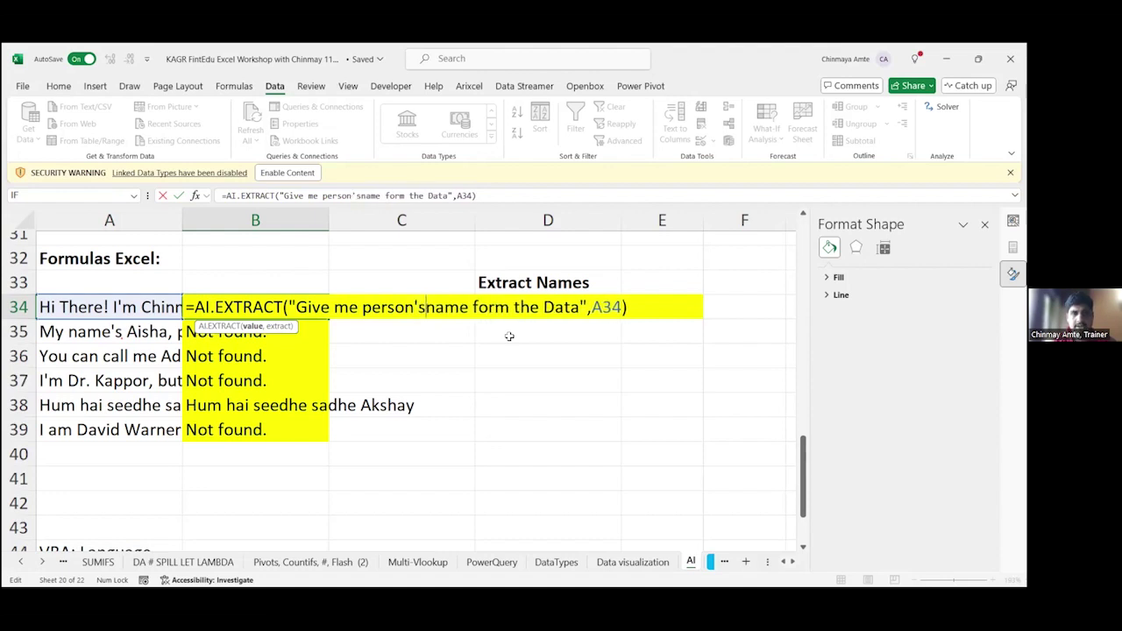
key(Return)
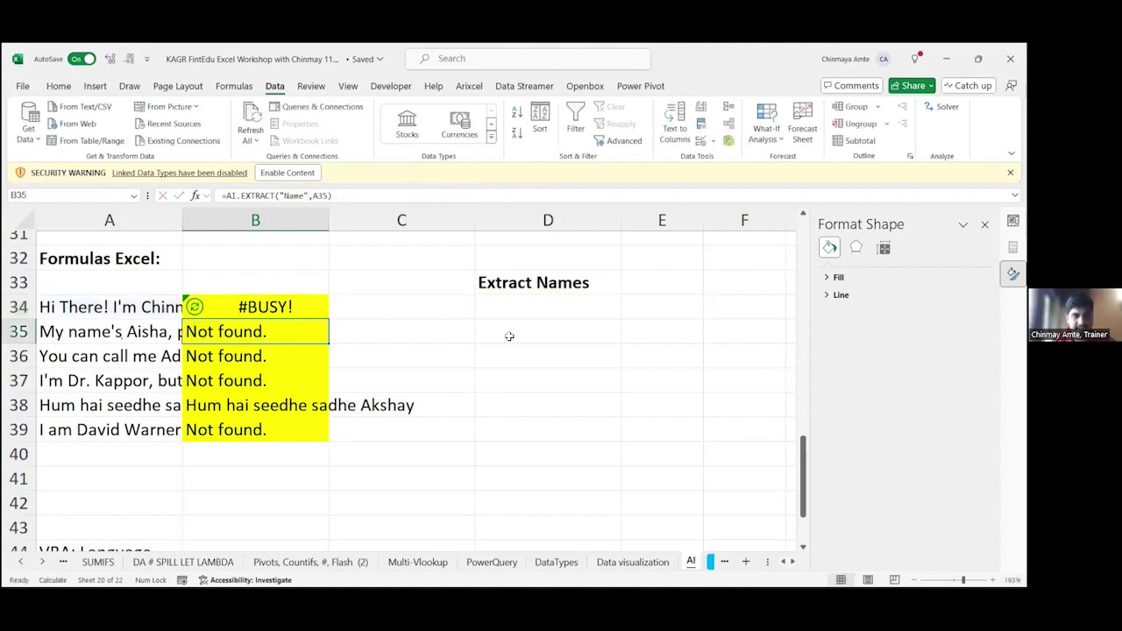
Step: Shorten B34's prompt to just "Name"
key(Up)
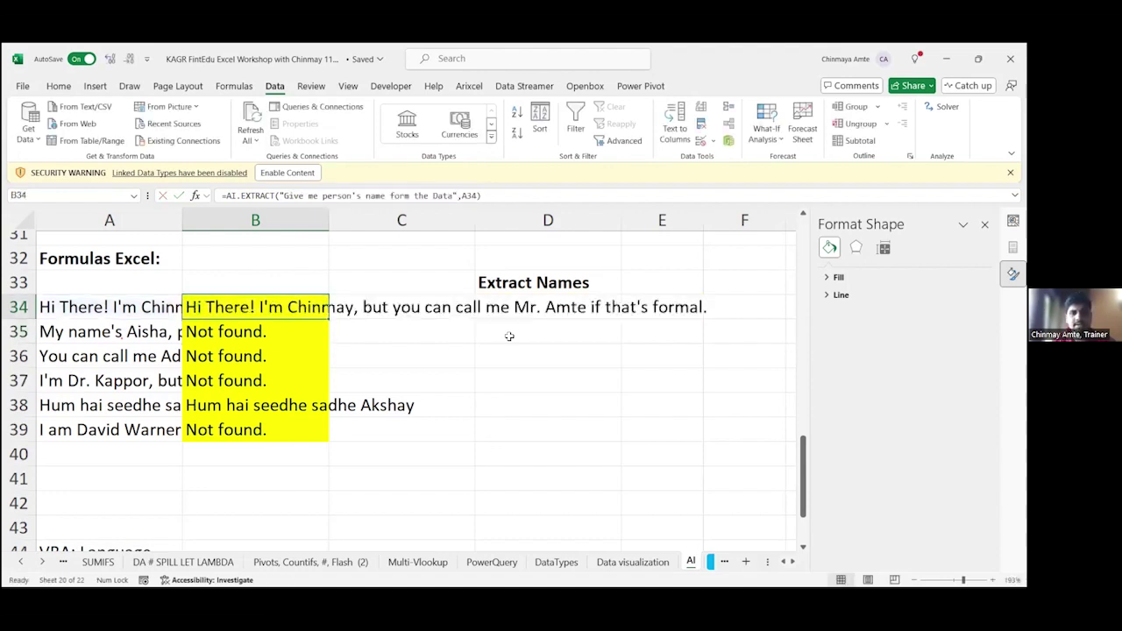
key(F2)
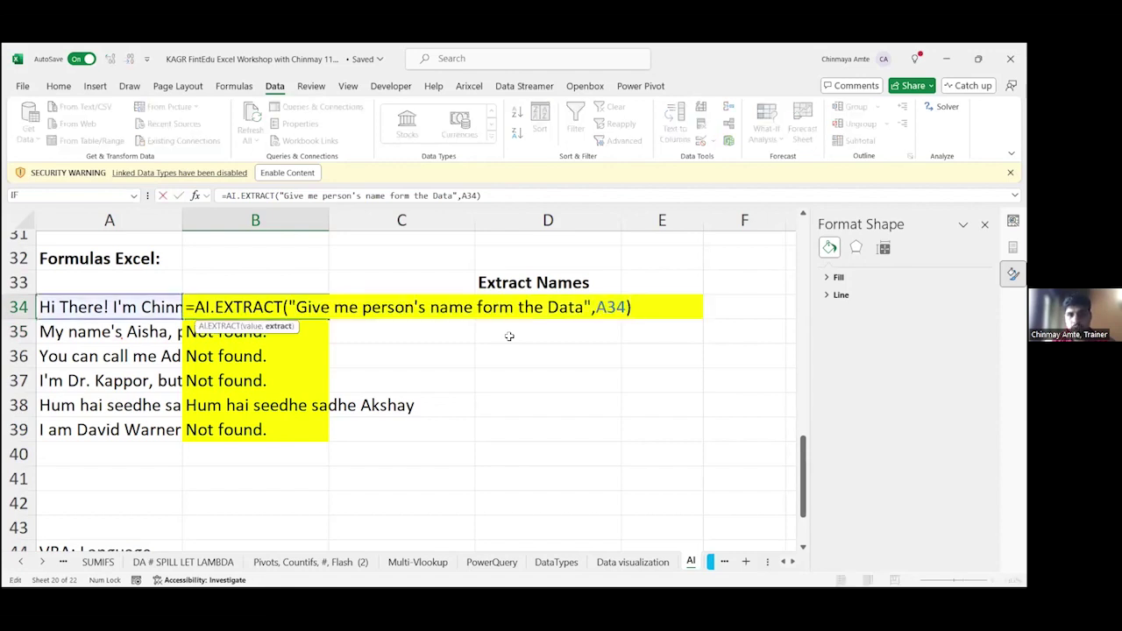
key(ctrl+shift+Left)
key(ctrl+shift+Left)
key(ctrl+shift+Left)
key(ctrl+shift+Left)
key(ctrl+shift+Left)
key(ctrl+shift+Left)
key(ctrl+shift+Left)
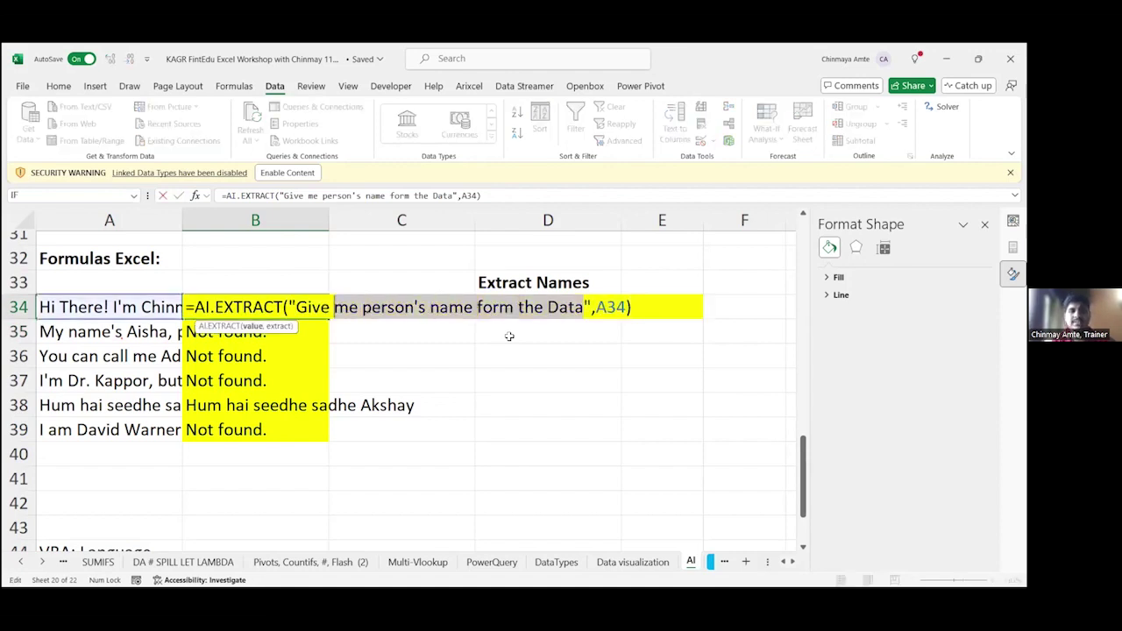
key(BackSpace)
text(Name)
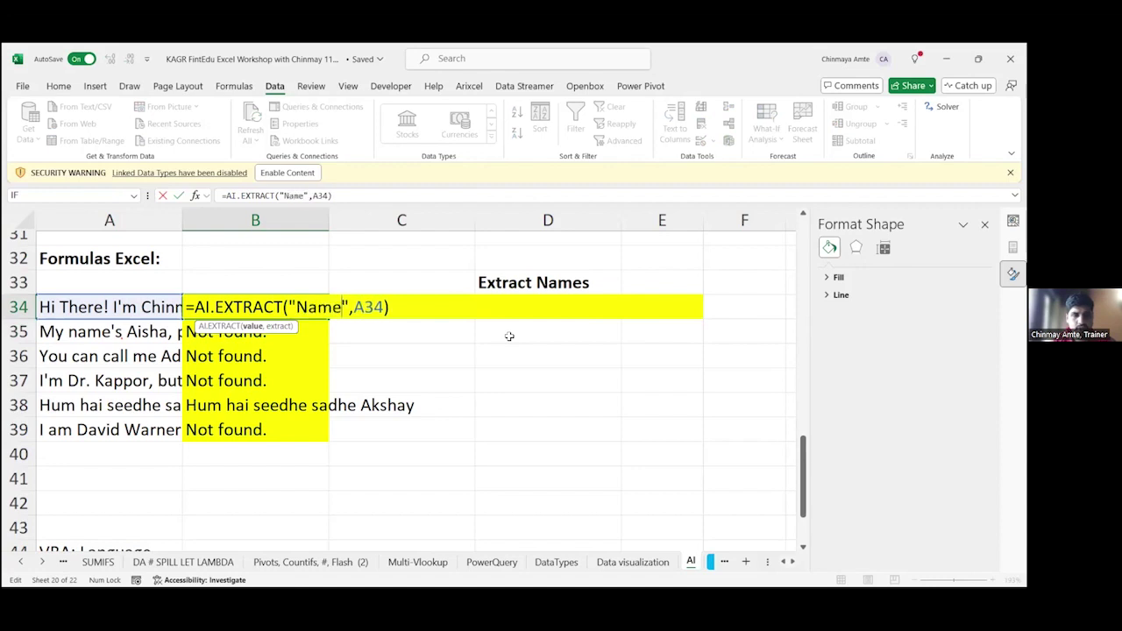
key(Return)
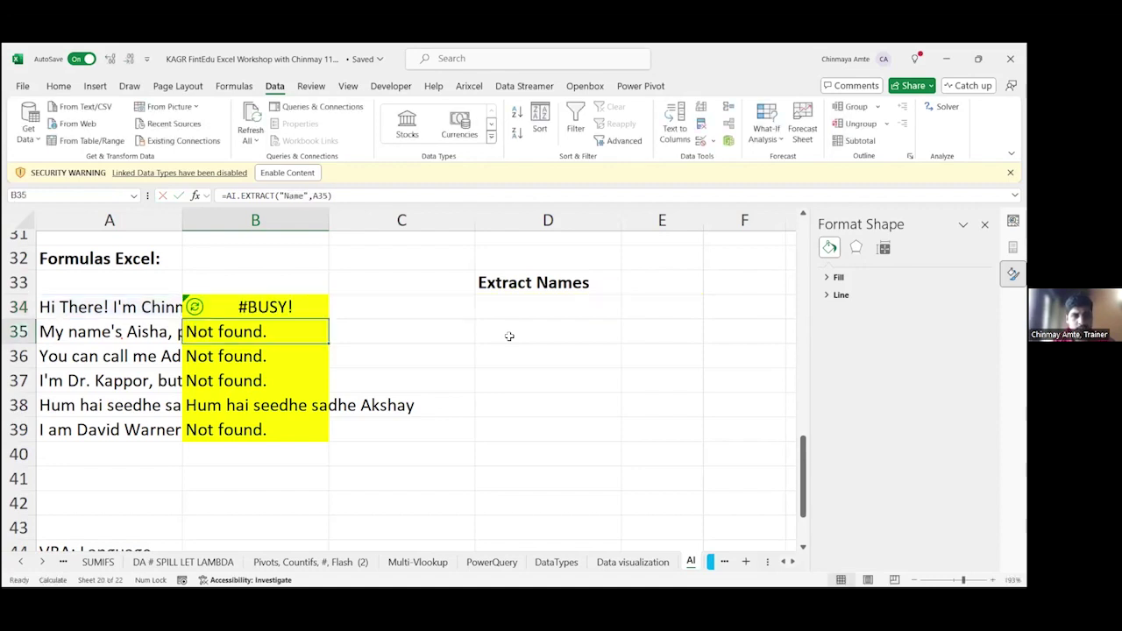
key(Up)
key(F2)
Step: Review sentence A34 and recalculate the B34 name extraction
key(Escape)
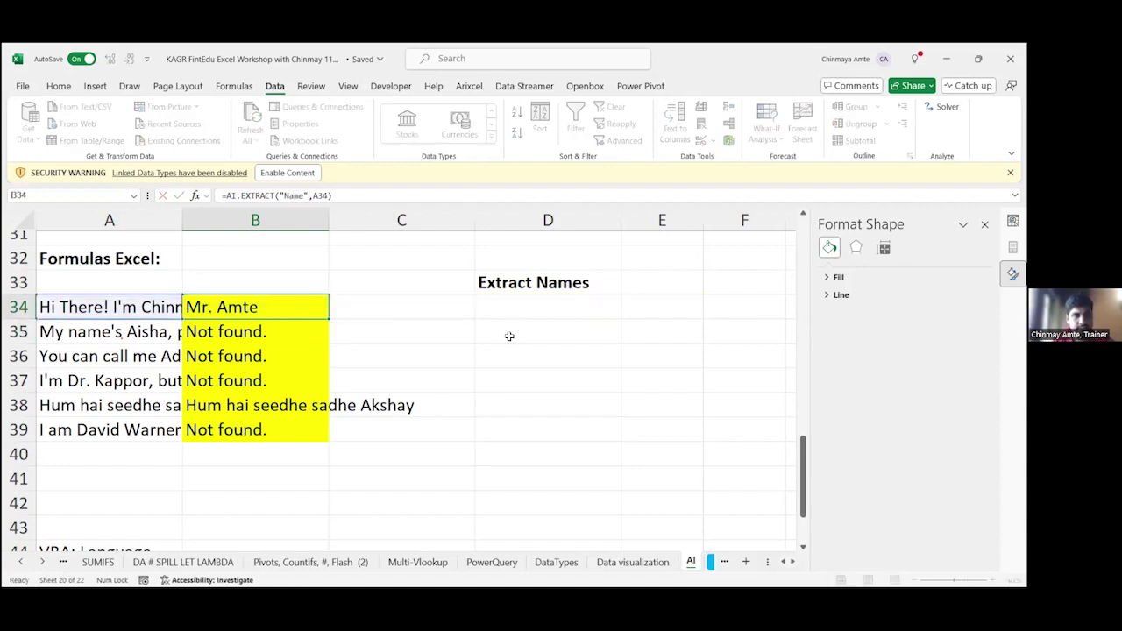
key(Left)
key(F2)
key(Return)
key(Up)
key(Right)
key(F2)
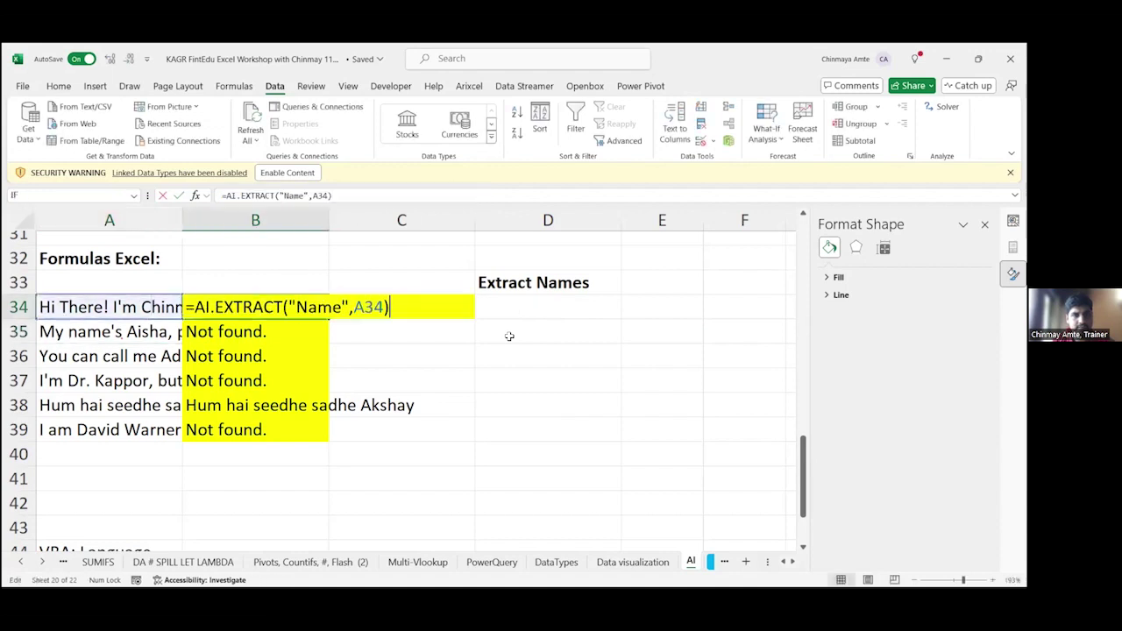
key(Return)
key(Up)
key(F2)
key(Escape)
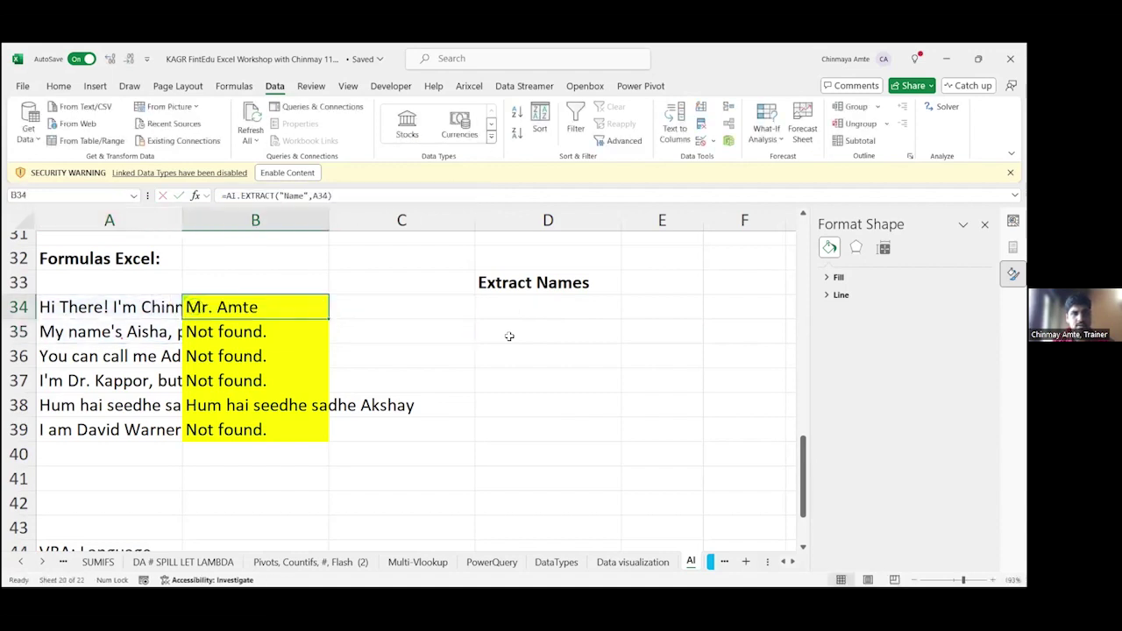
Step: Copy B34's "Name" extraction formula into B34:B39
key(shift+Down)
key(shift+Down)
key(shift+Down)
key(ctrl+c)
key(shift+Down)
key(shift+Down)
key(ctrl+v)
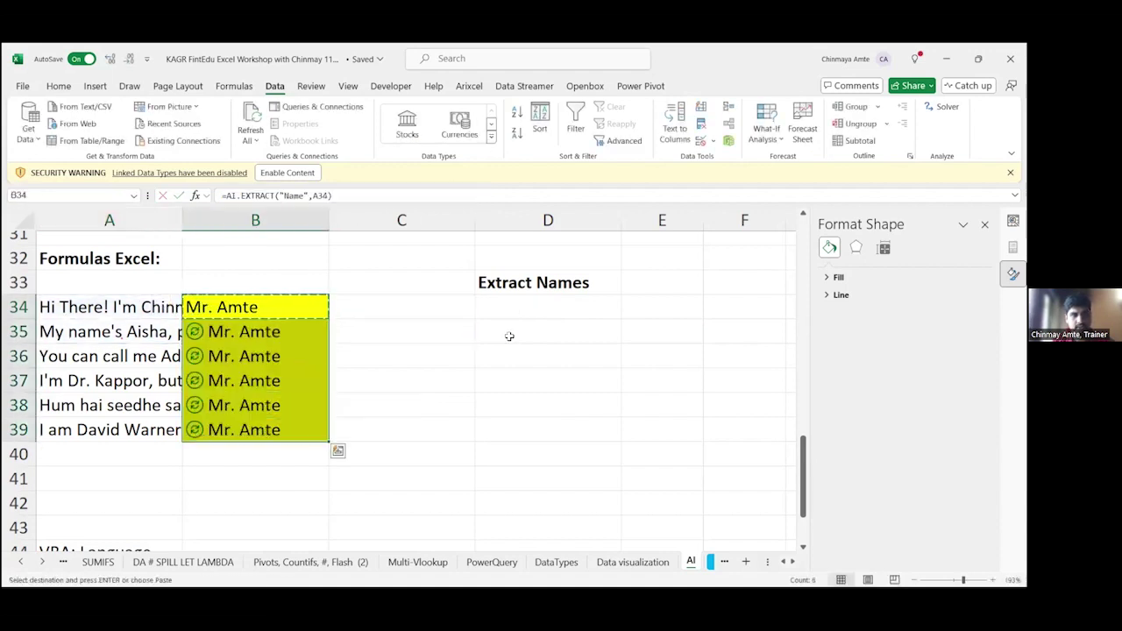
key(Escape)
Step: Recalculate the extractions in rows 35 through 39, then return to B34
key(Down)
key(F2)
key(Return)
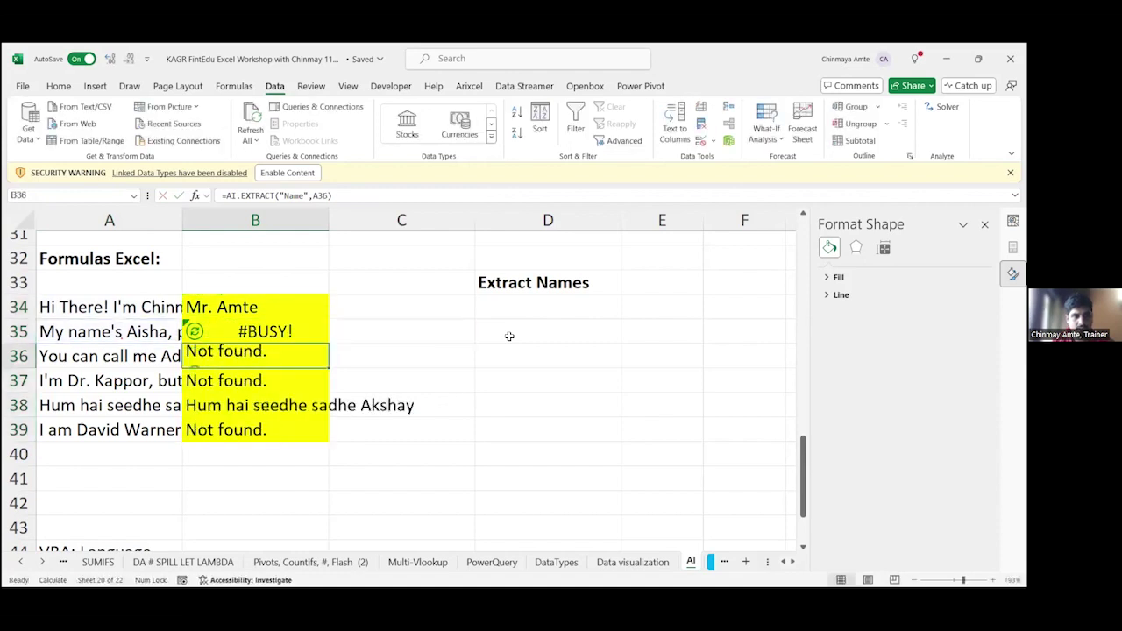
key(Up)
key(Down)
key(Down)
key(Down)
key(F2)
key(Return)
key(F2)
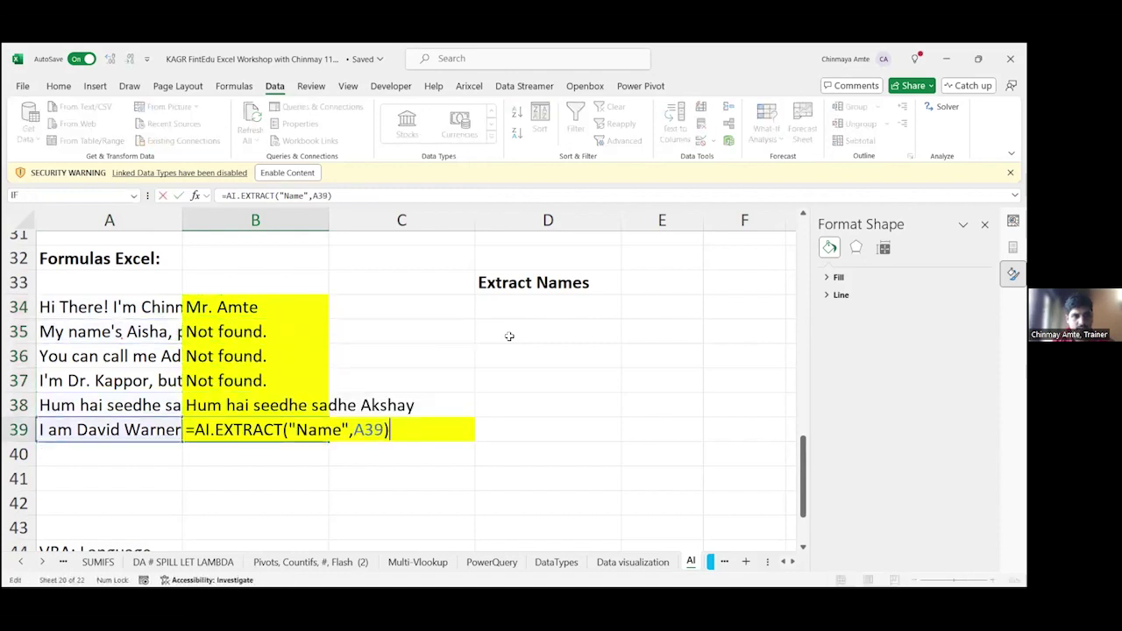
key(Escape)
key(ctrl+Up)
key(F2)
key(Escape)
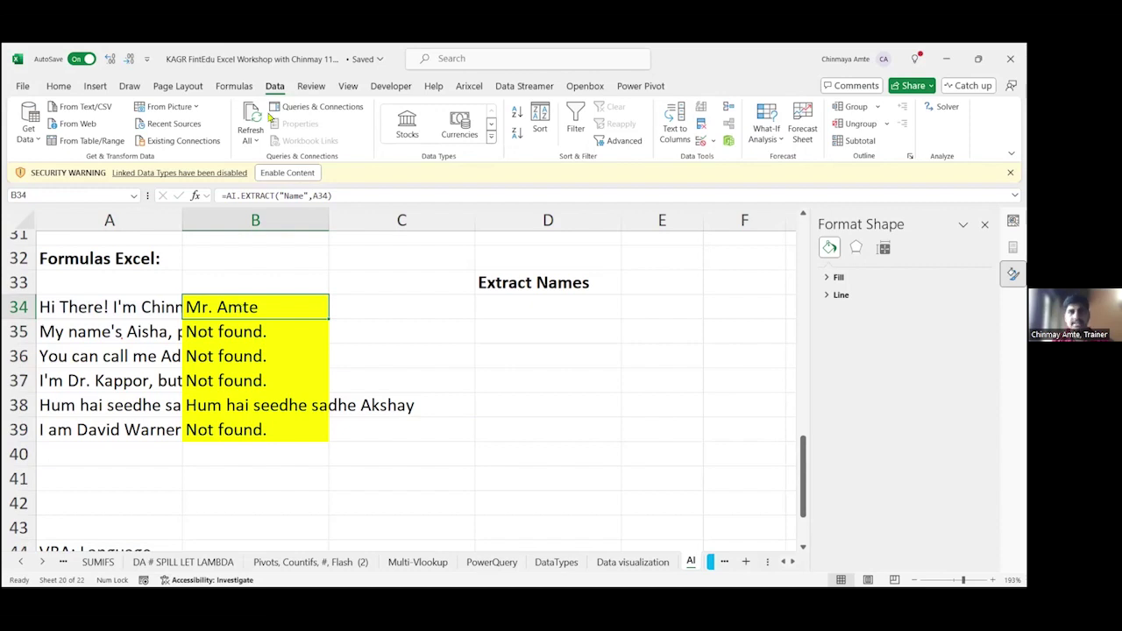
Step: Open ChatGPT for Excel from Home, dismiss its introduction, and view the pricing plans
click(58, 86)
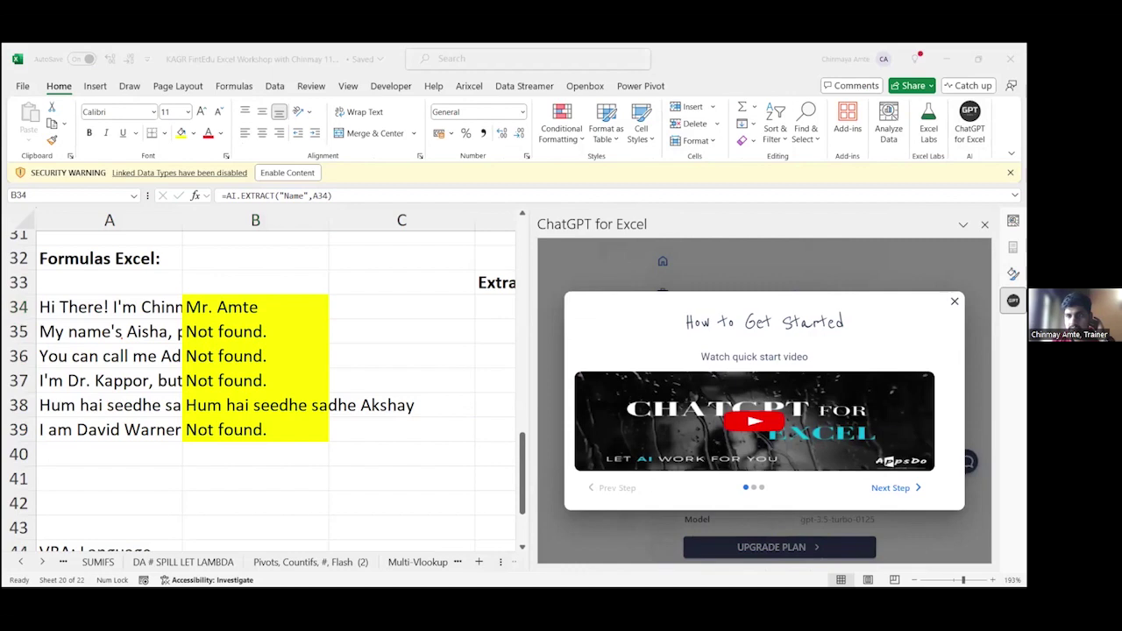
click(815, 455)
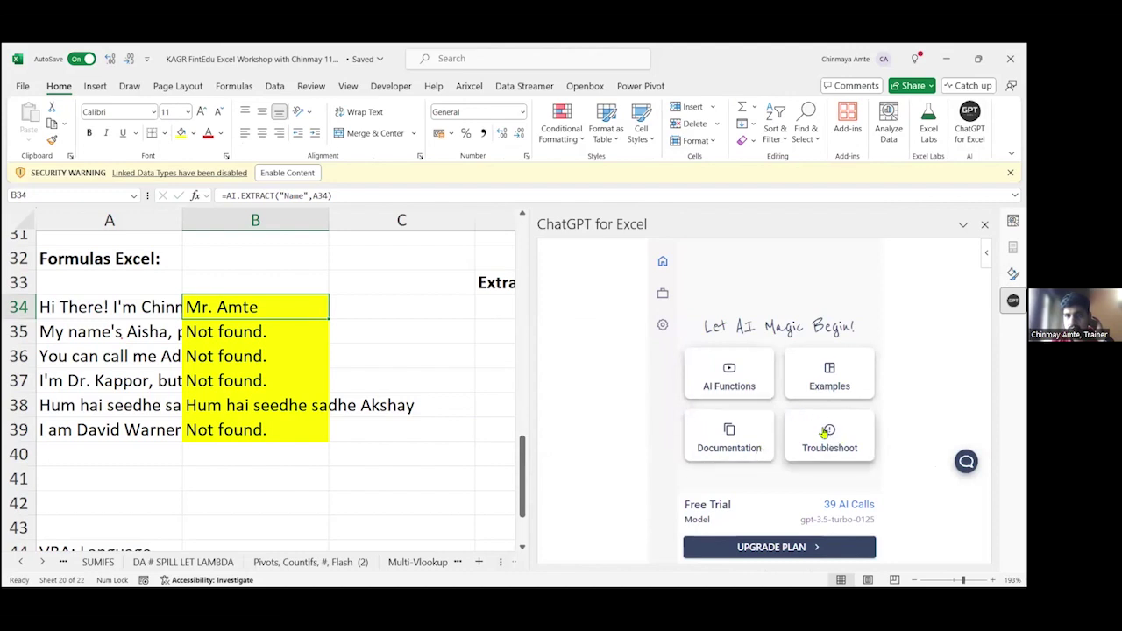
click(824, 431)
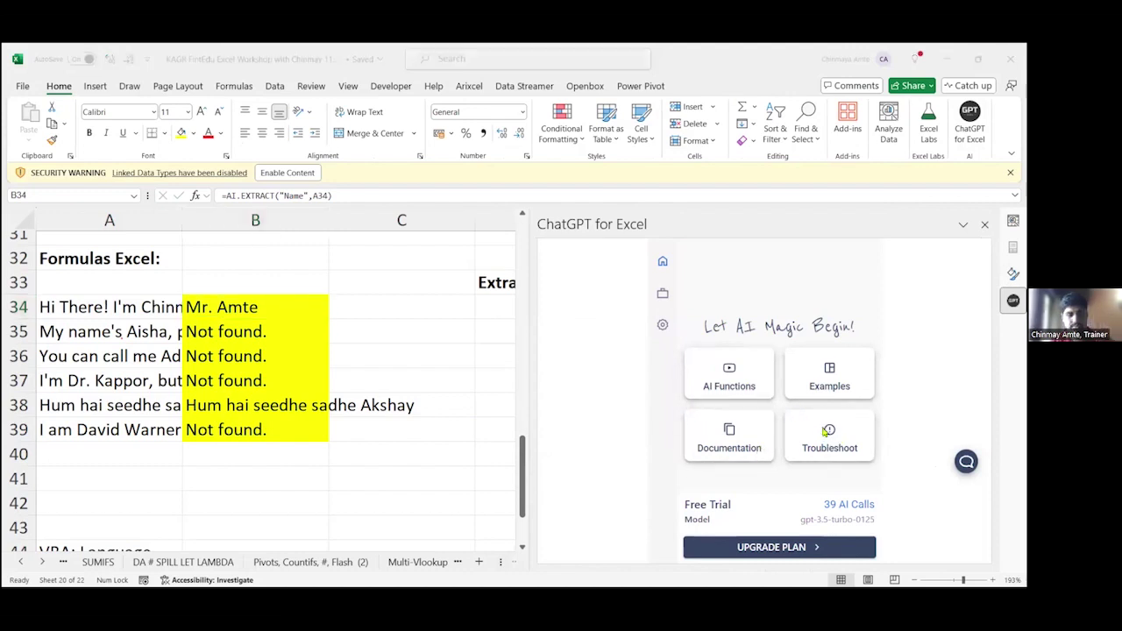
click(661, 293)
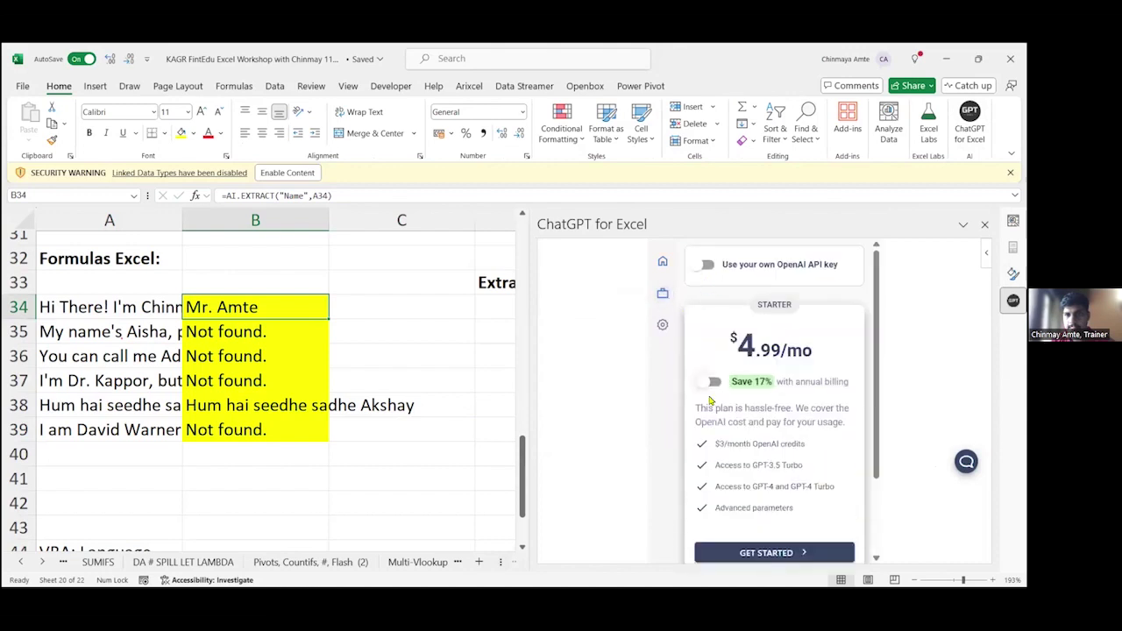
scroll(745, 433, down, 1)
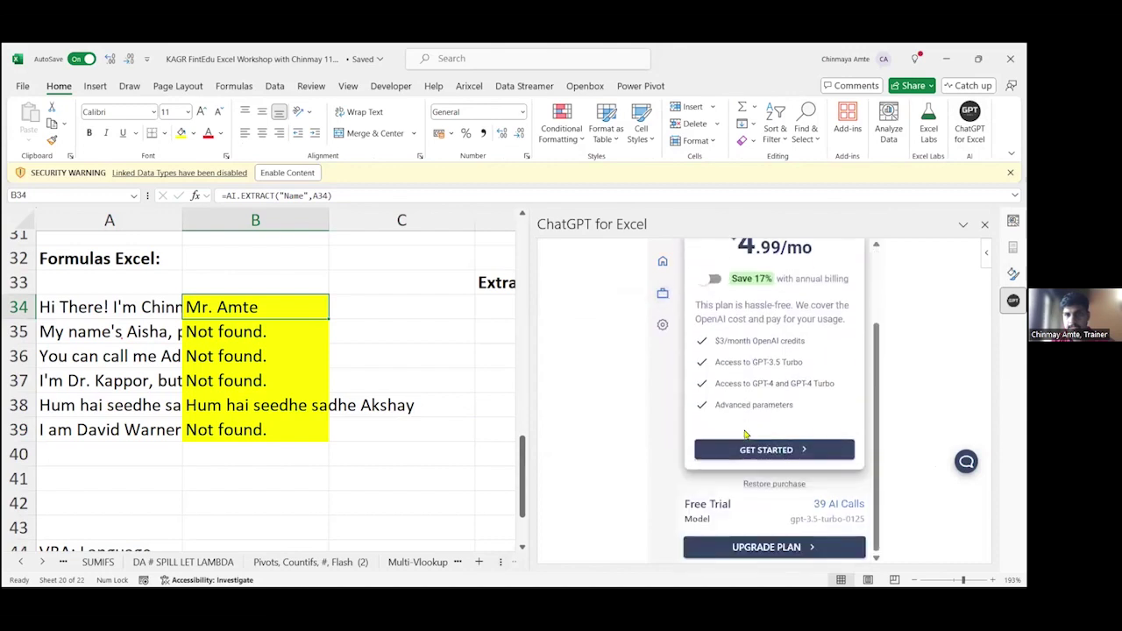
Step: In the add-in settings, keep Budget Beast as the AI model
click(665, 325)
click(768, 288)
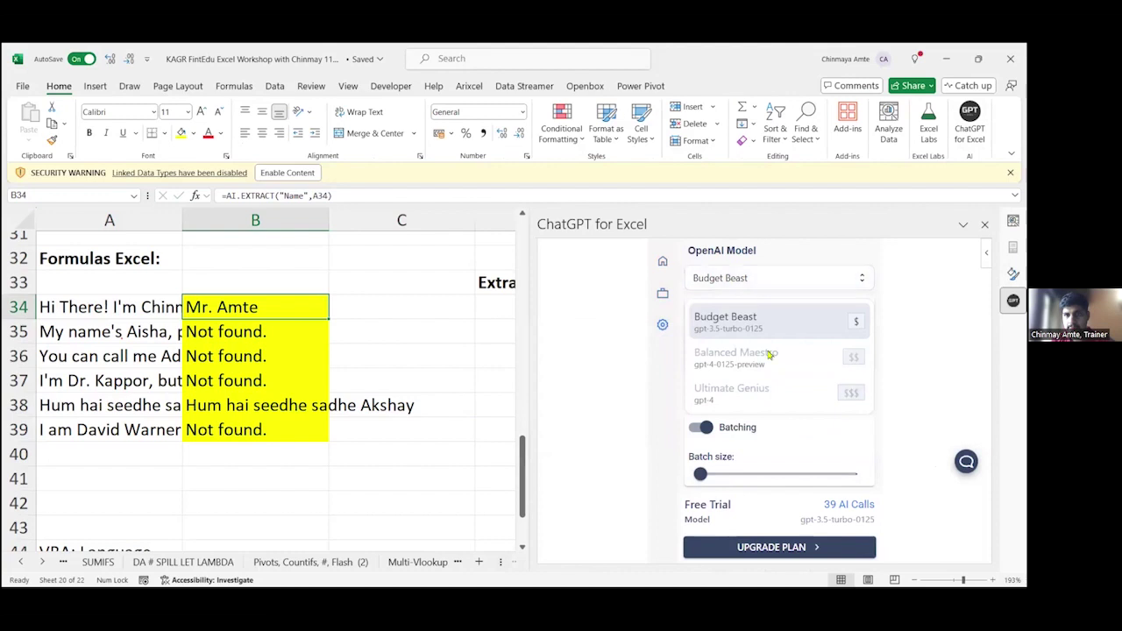
click(765, 397)
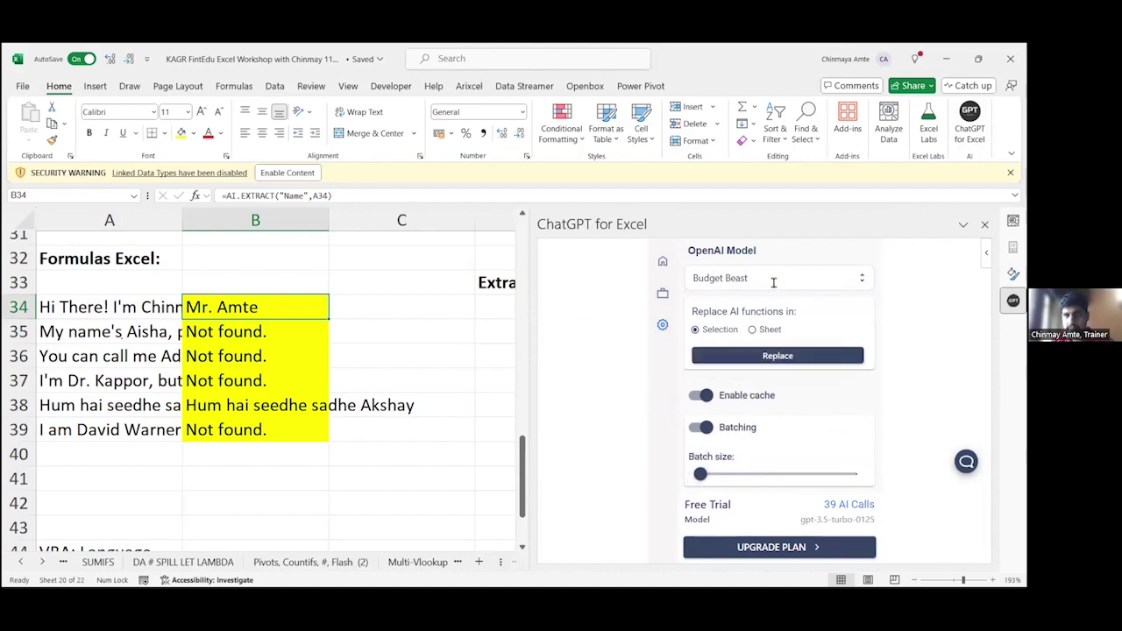
click(743, 278)
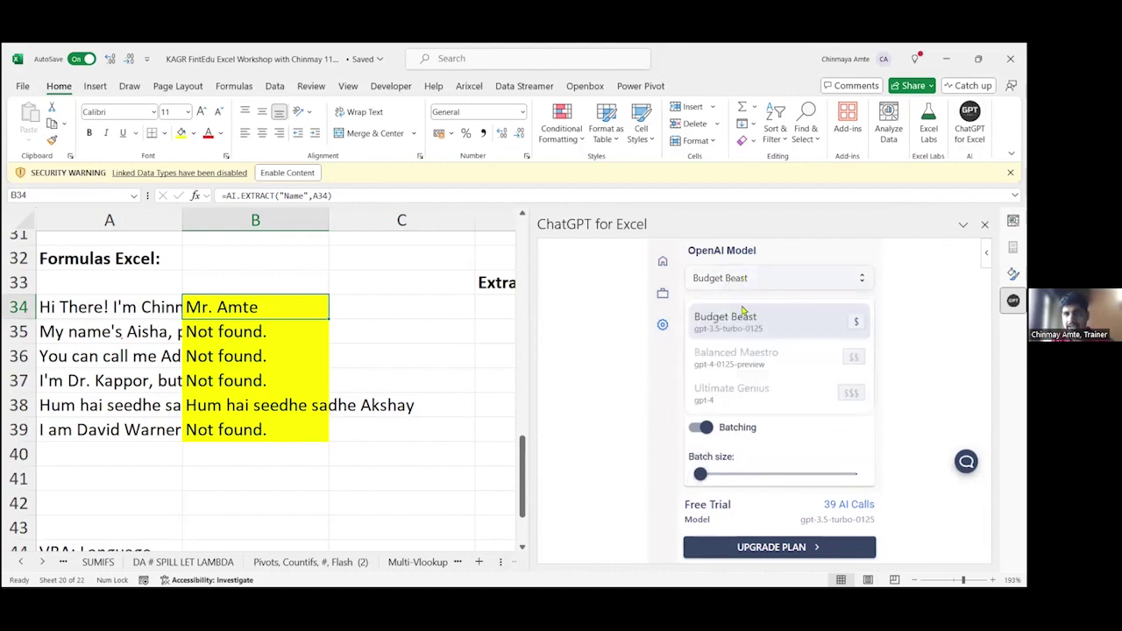
click(743, 356)
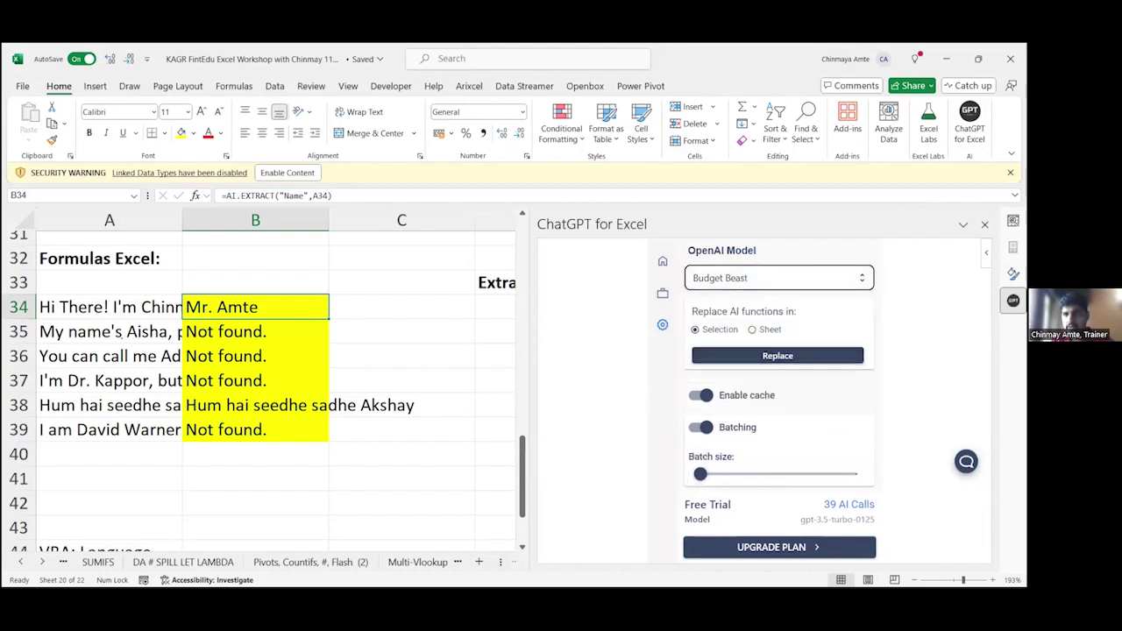
Step: Close the ChatGPT pane and recalculate the B34 and B35 extractions
click(984, 224)
key(F2)
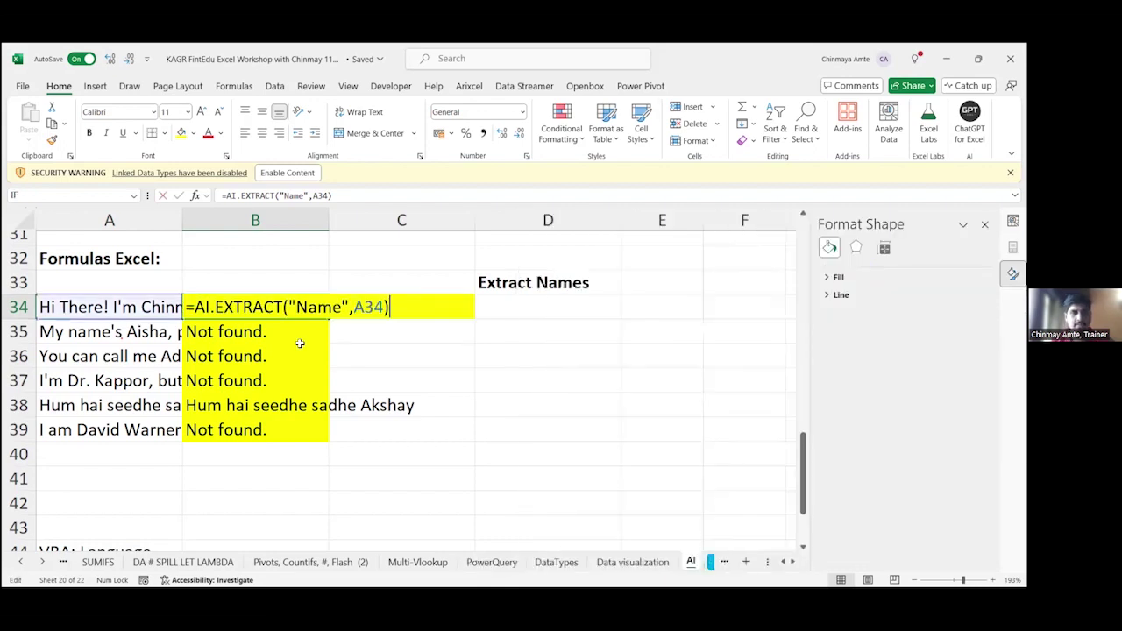
key(Return)
key(Up)
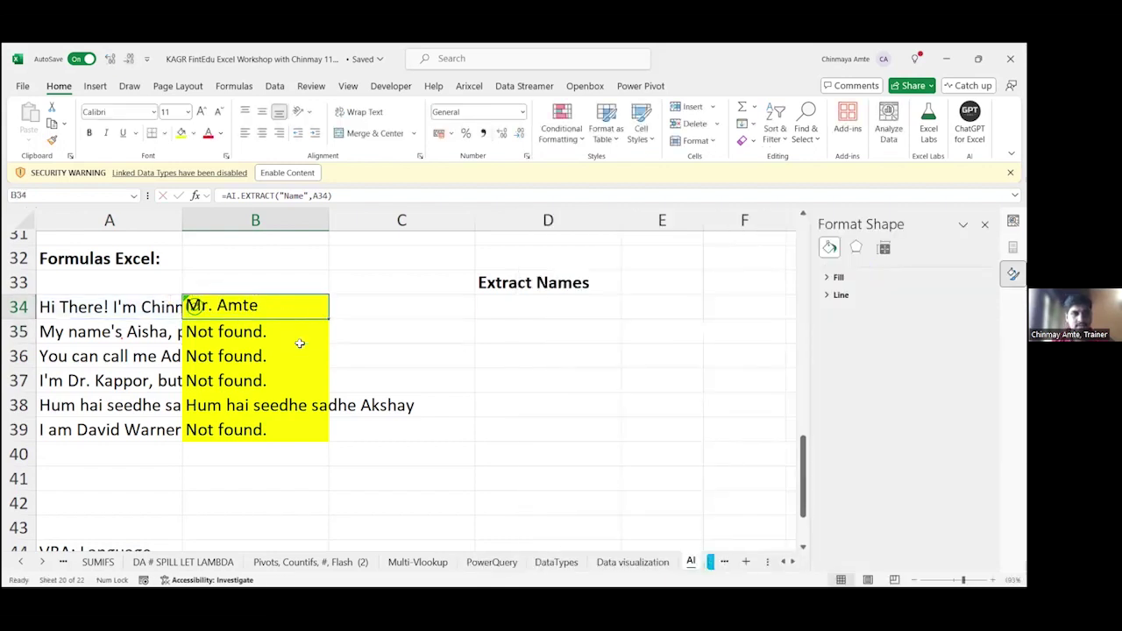
key(Down)
key(F2)
key(Return)
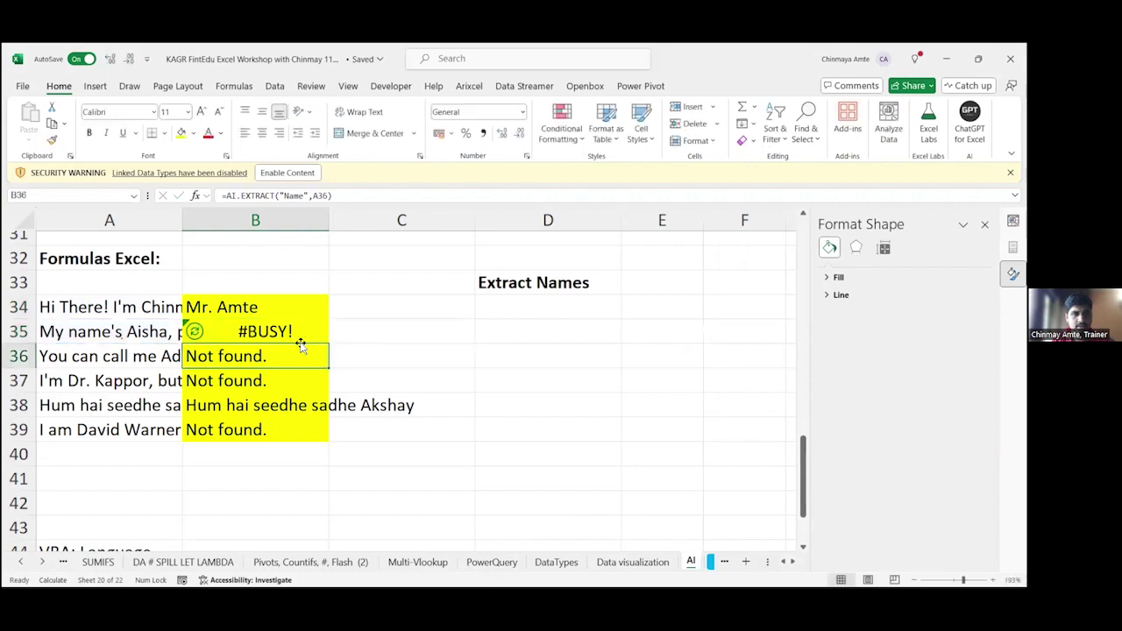
key(Up)
key(F2)
key(Escape)
Step: Review sentence A35, then recalculate and check B34's extraction
key(Left)
key(F2)
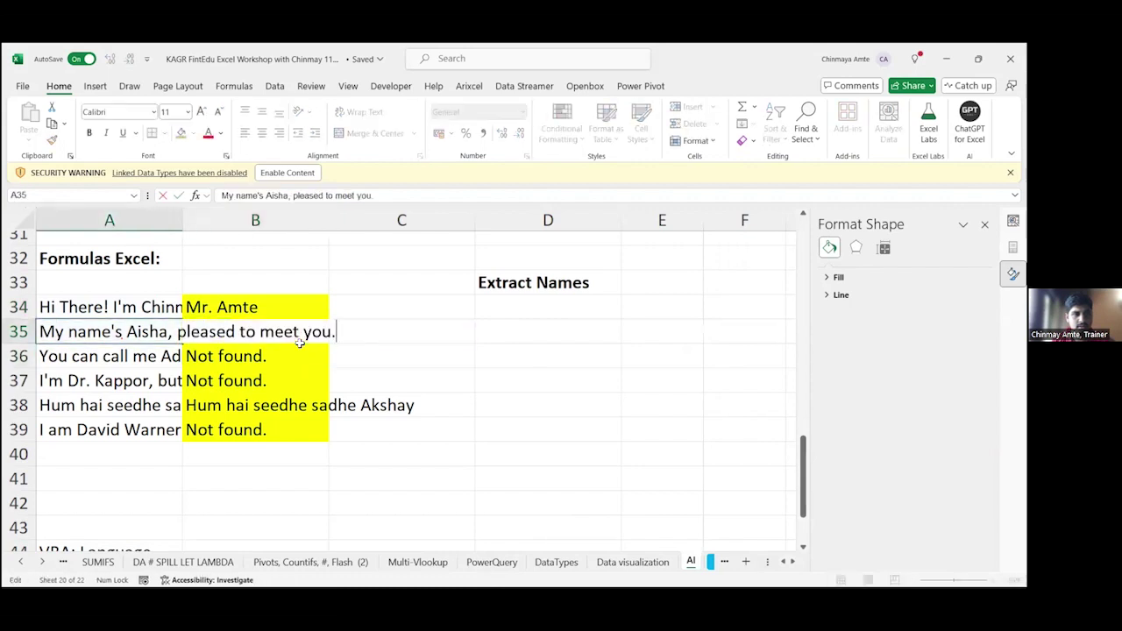
key(Escape)
key(Up)
key(Right)
key(F2)
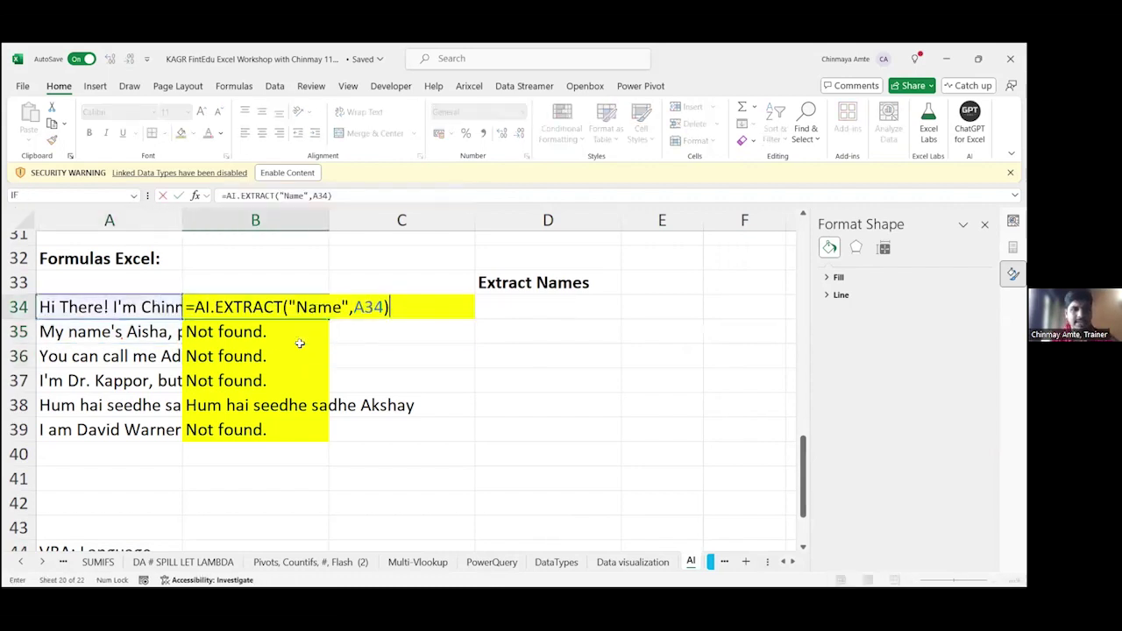
key(Return)
key(Up)
key(F2)
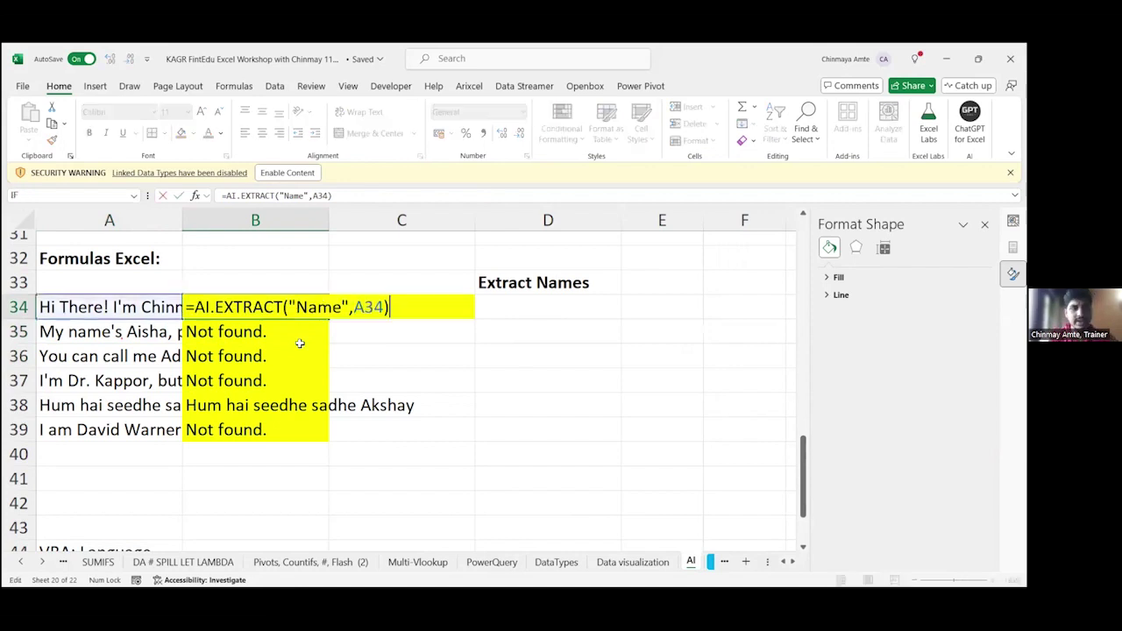
key(Escape)
Step: Recalculate the B35 and B36 name extractions
key(Down)
key(F2)
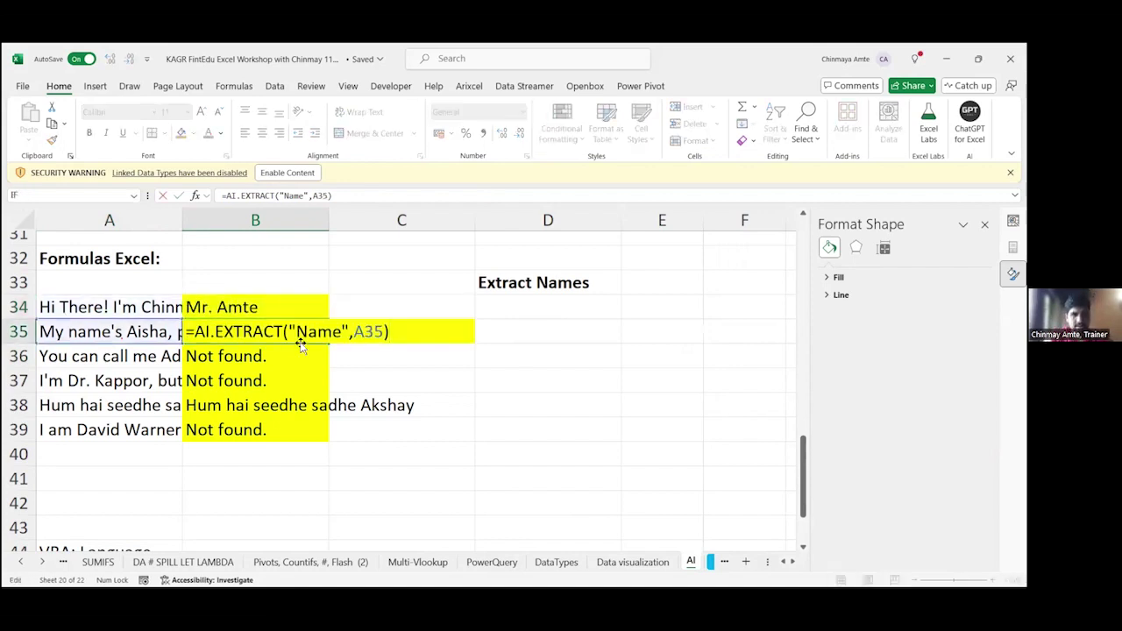
key(Return)
key(F2)
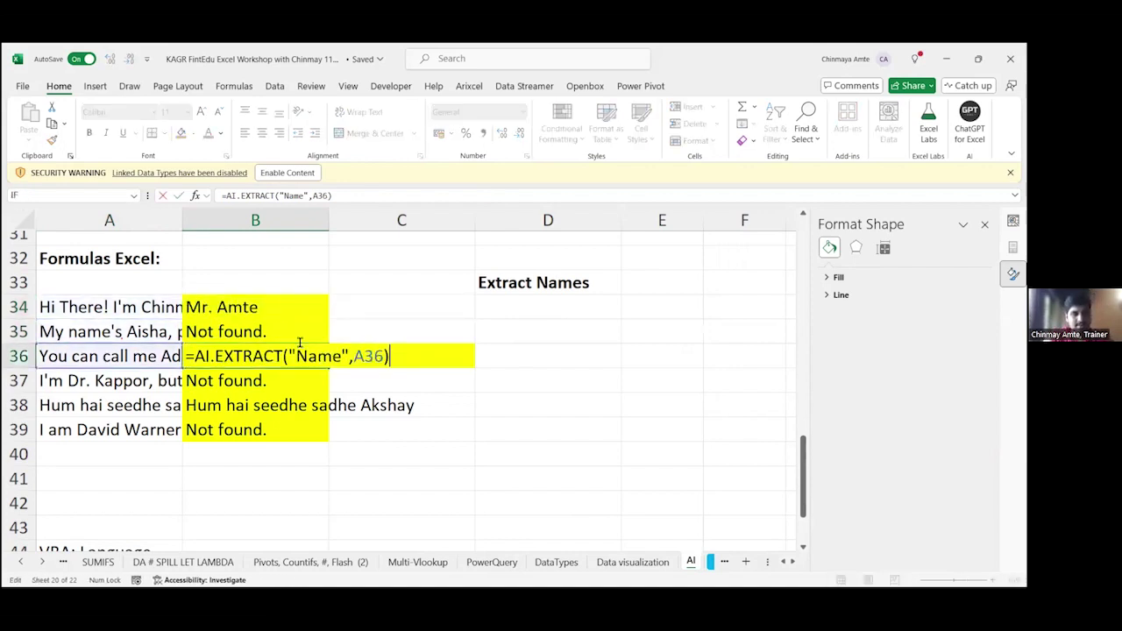
key(Return)
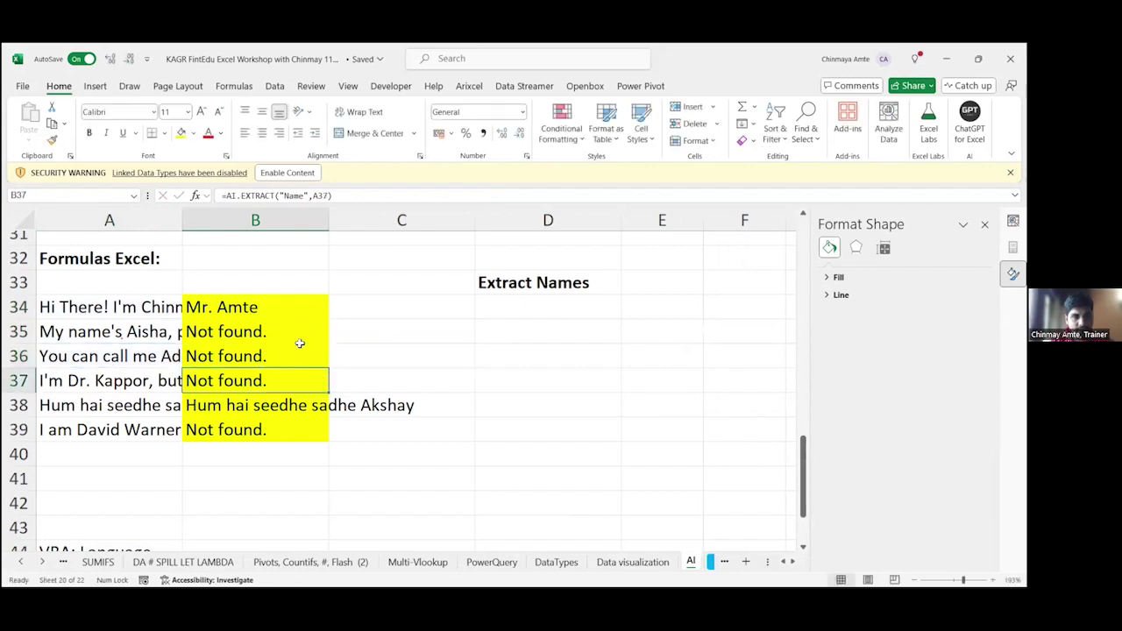
Step: Delete all six extraction results in B34:B39
key(ctrl+Up)
key(ctrl+shift+Down)
key(Delete)
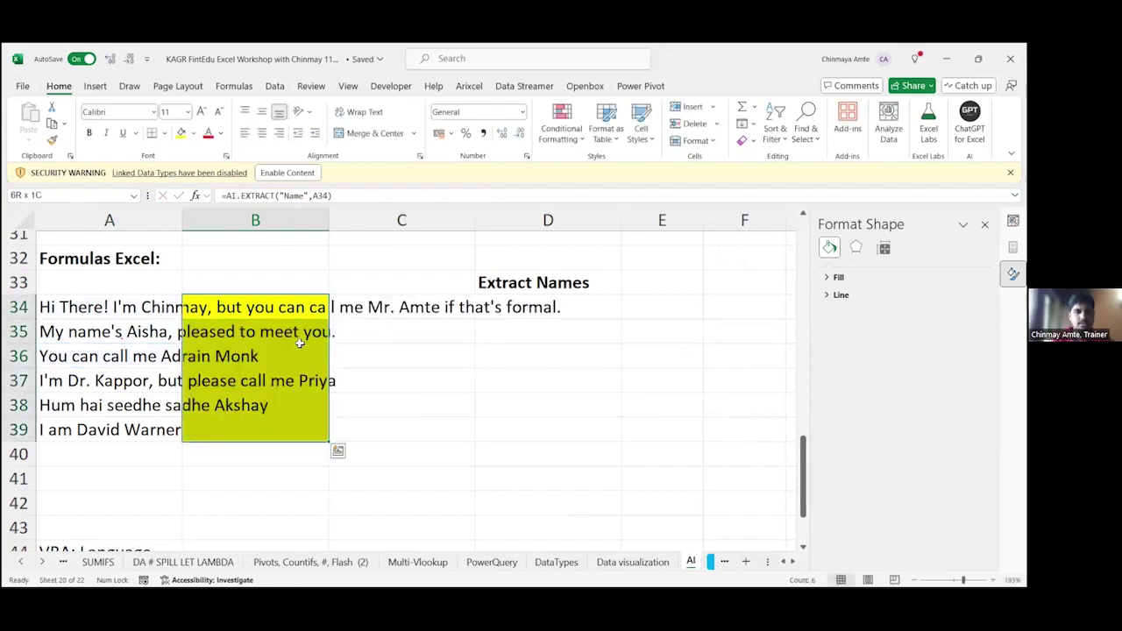
key(Right)
key(Right)
Step: Drop the stray =AI entry and enter =AI.TRANSLATE(A38,"English") in D38
text(=)
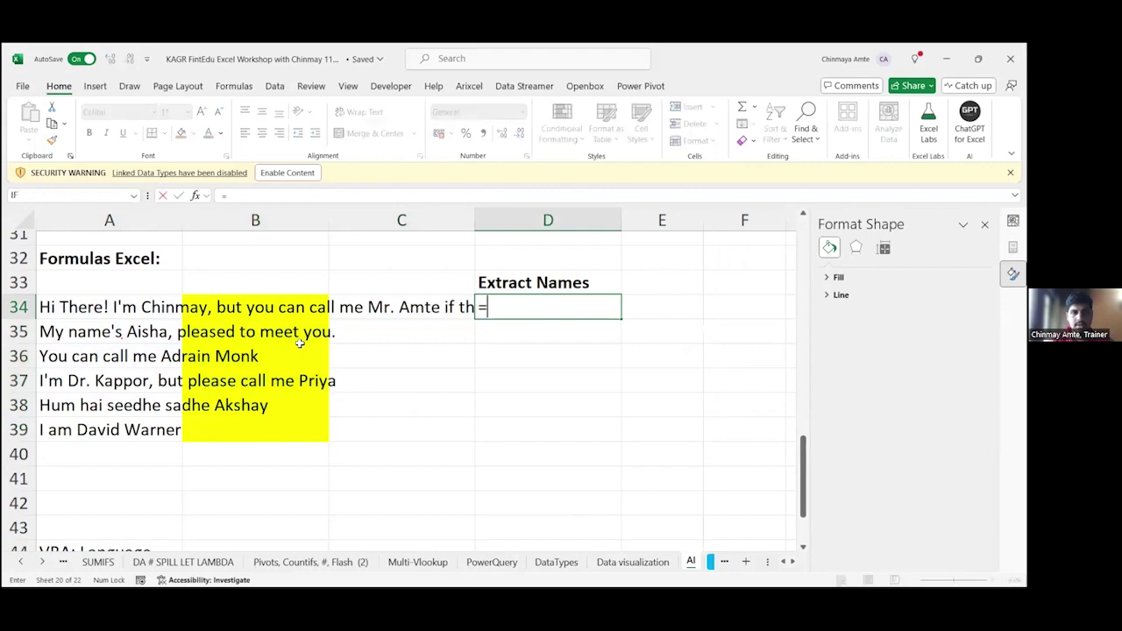
text(AI)
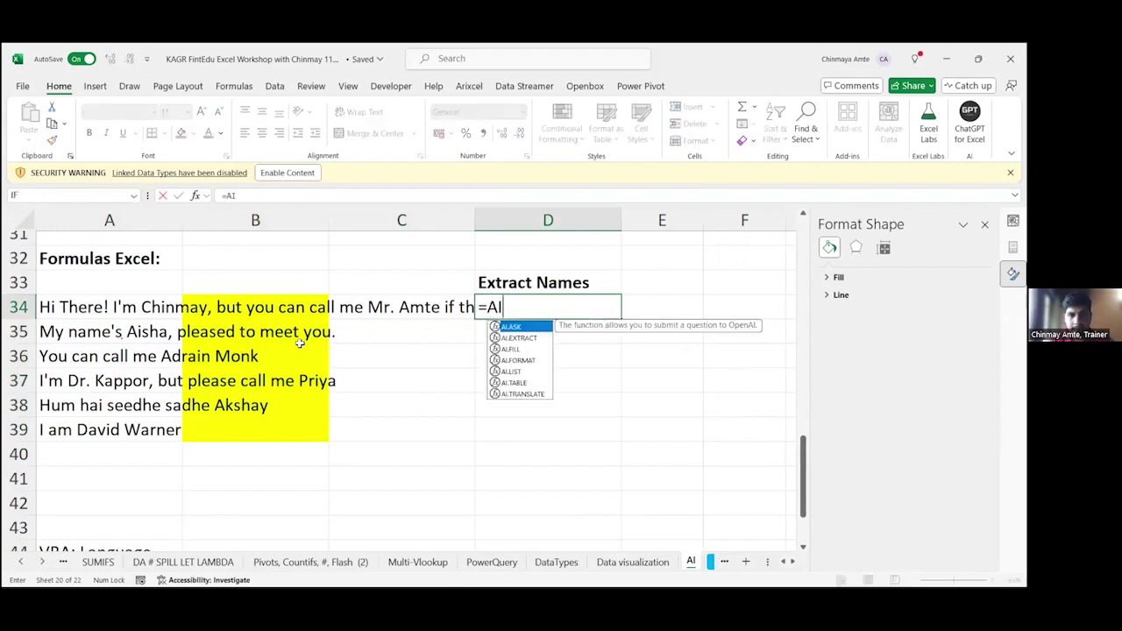
key(Escape)
key(Down)
key(Down)
key(Down)
key(Down)
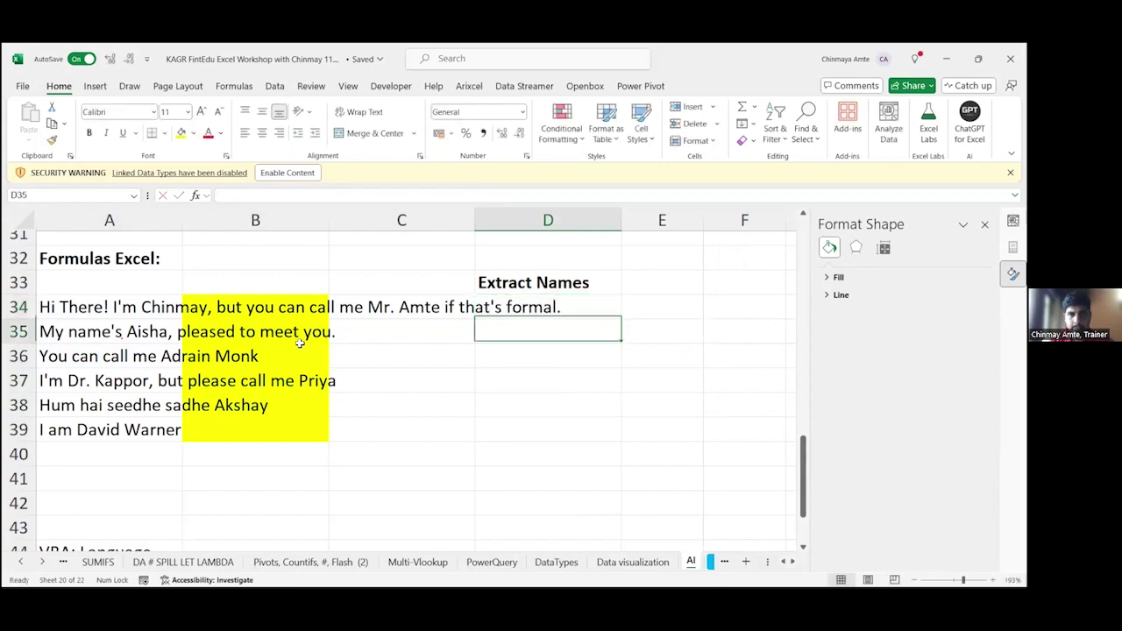
text(=)
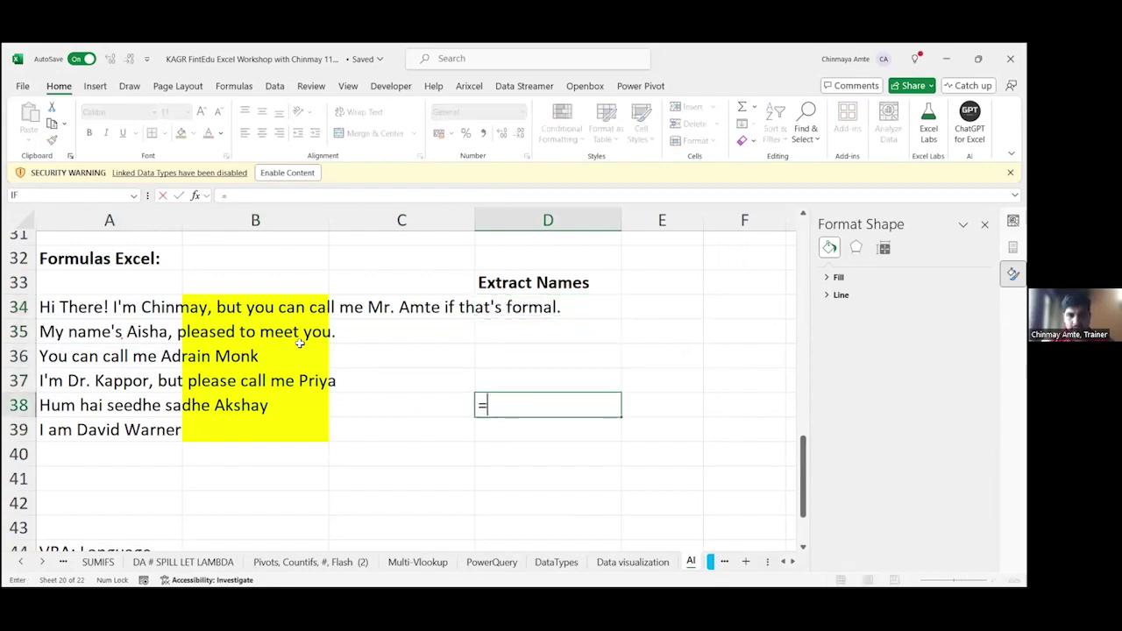
text(AI.TRANSLATE()
key(Left)
key(Left)
key(Left)
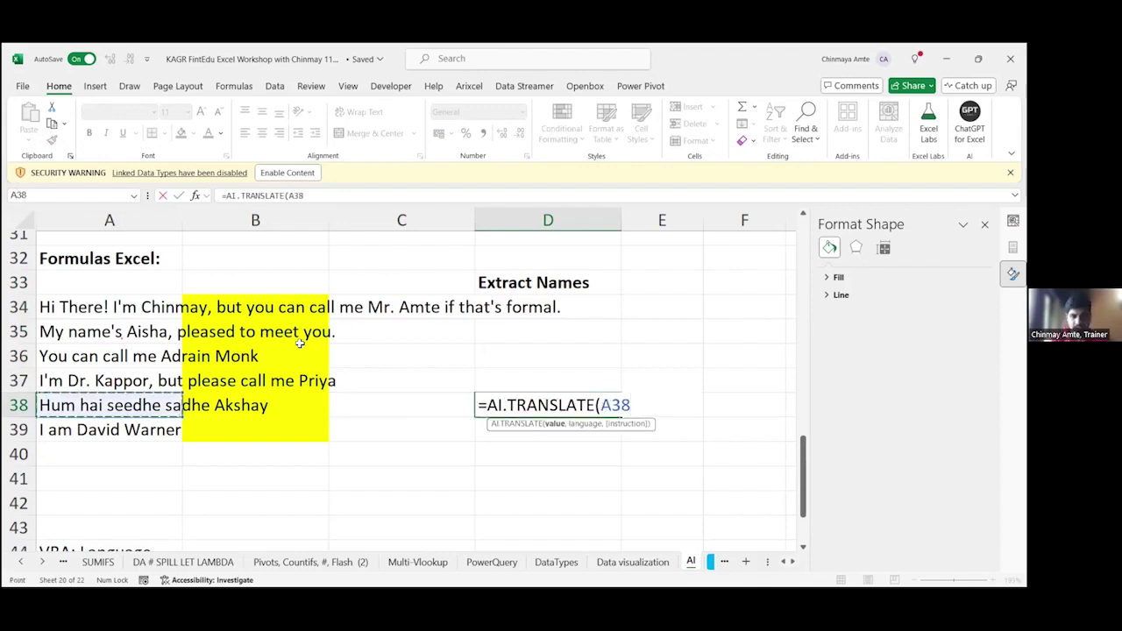
text(,)
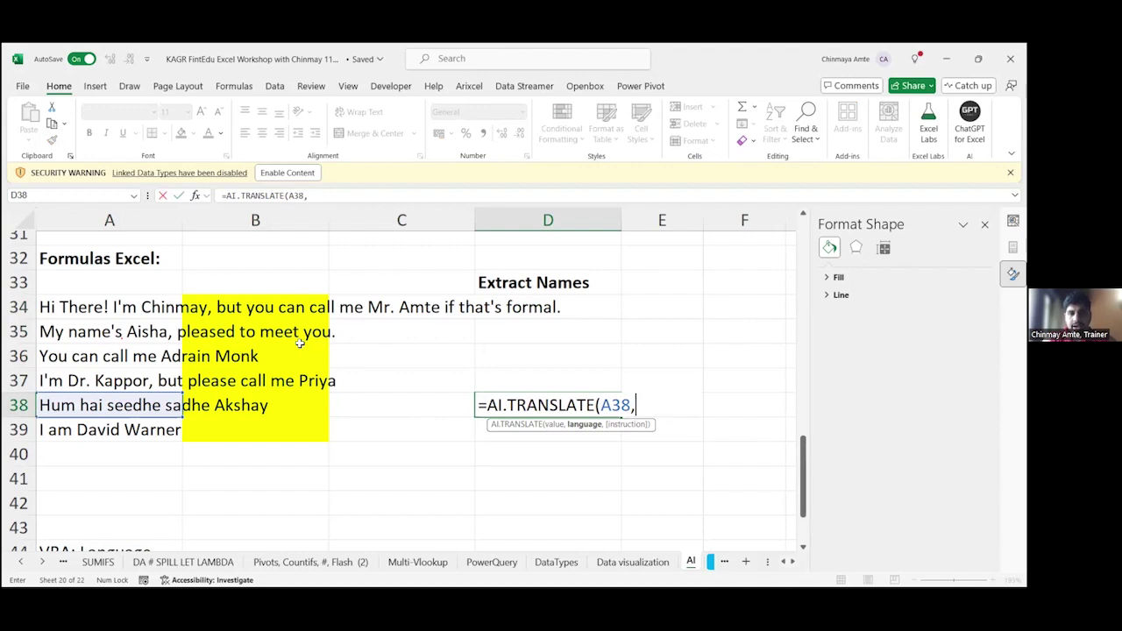
text("Engl)
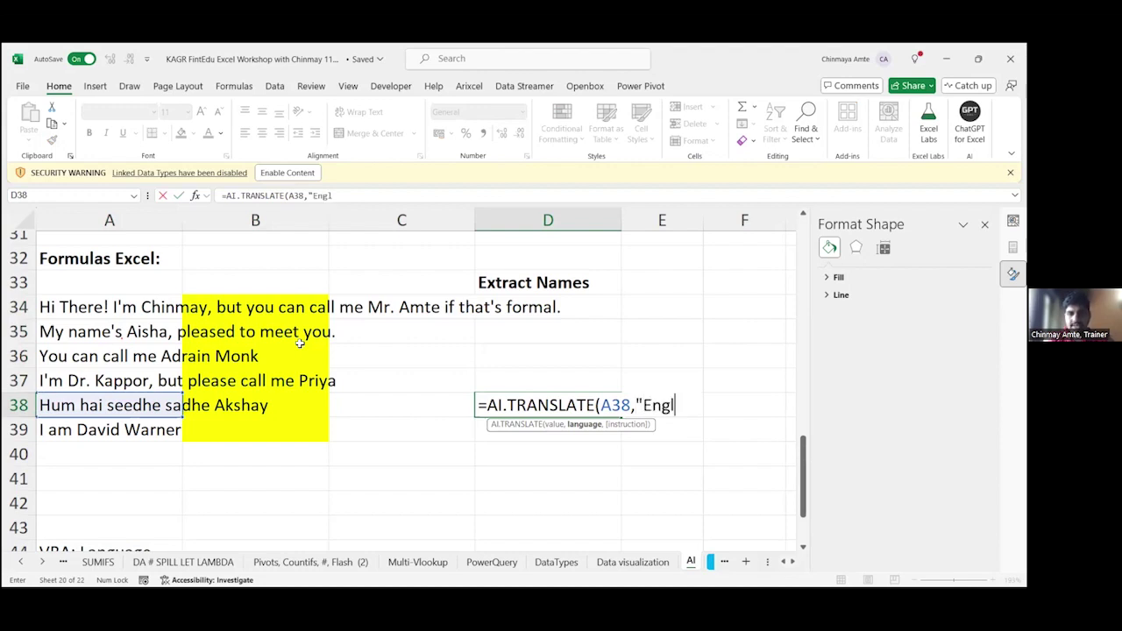
text(ish"))
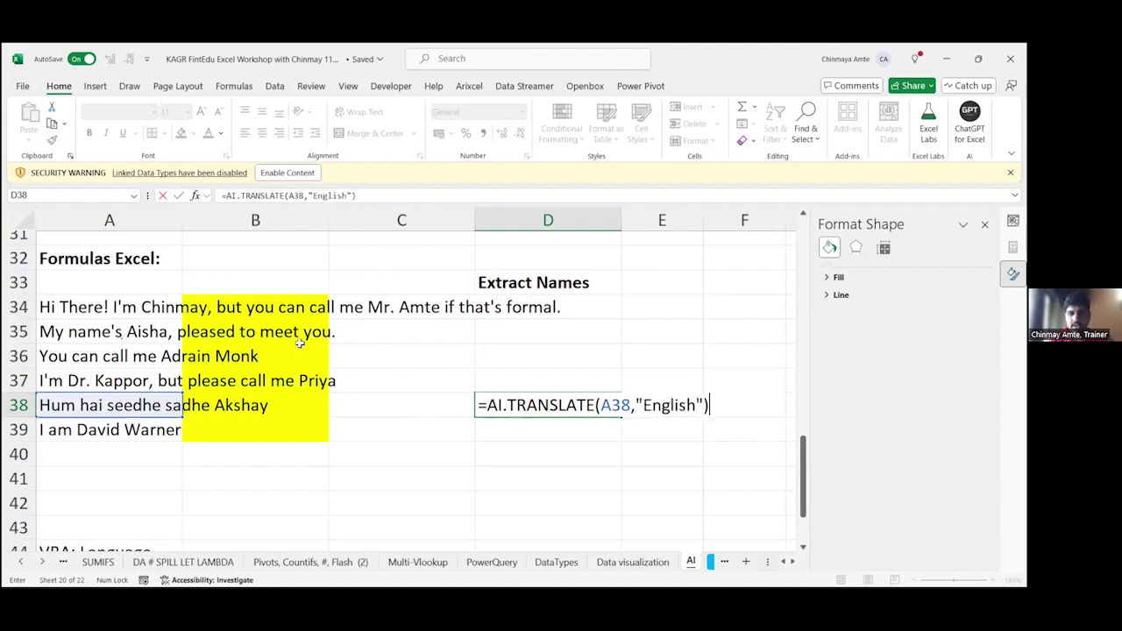
key(Return)
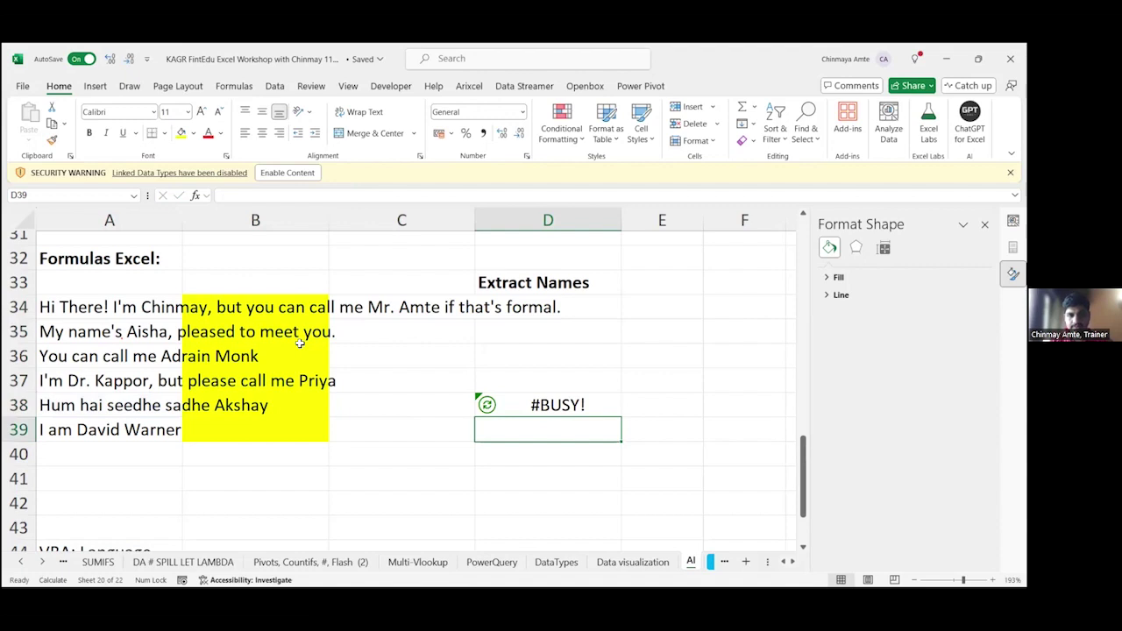
Step: Review D38's translation formula against the A38 sentence, then begin an AI formula in E38
key(Up)
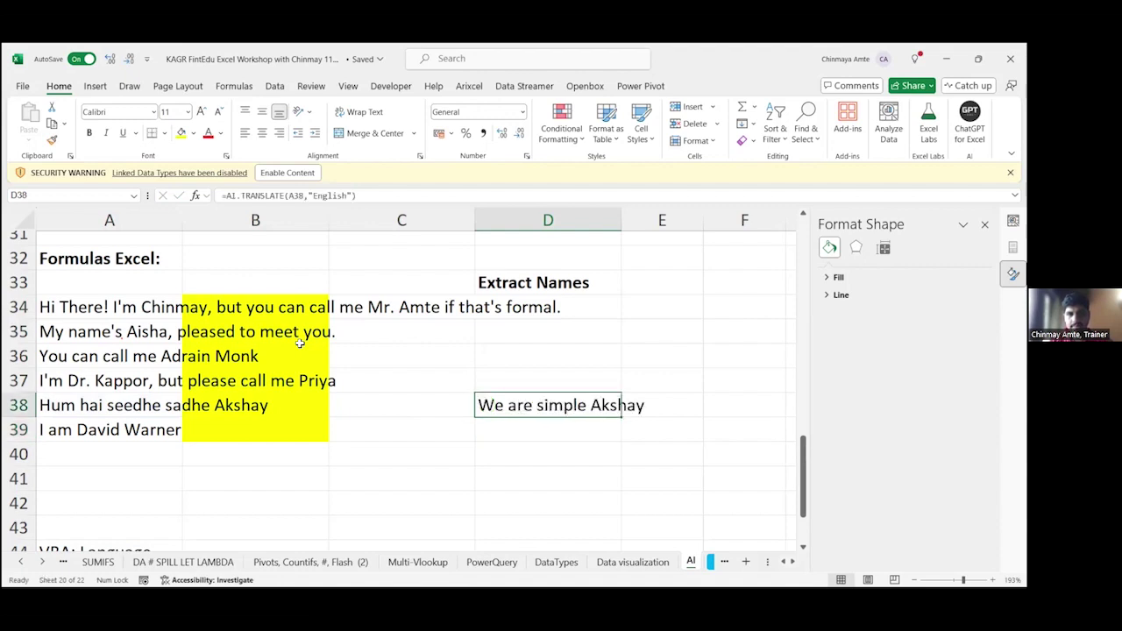
key(F2)
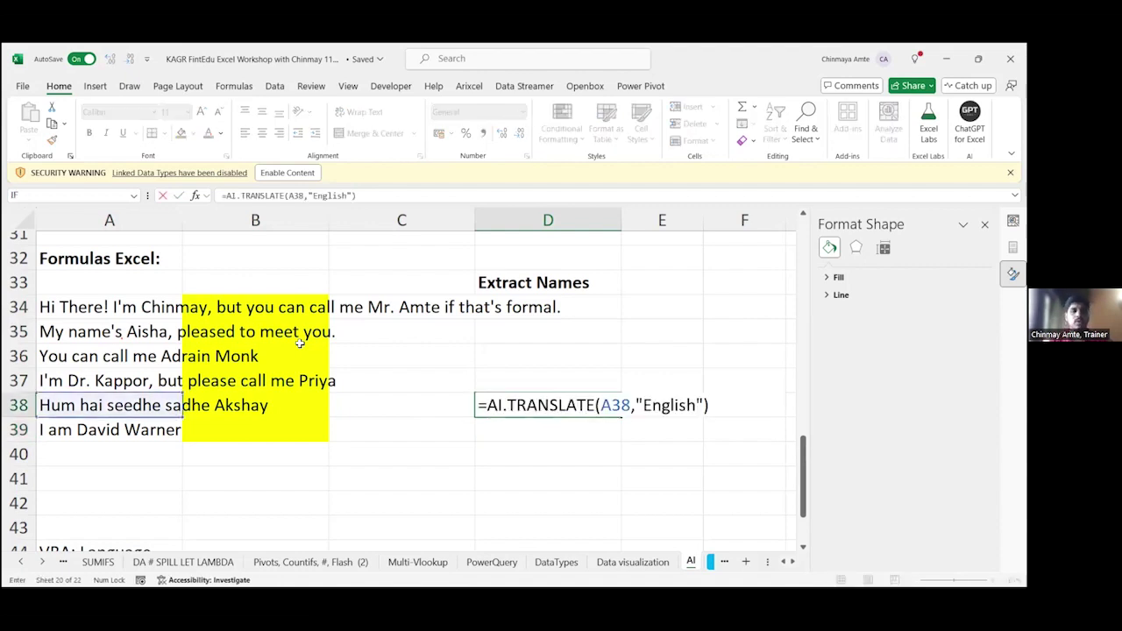
key(Escape)
key(Left)
key(Left)
key(Left)
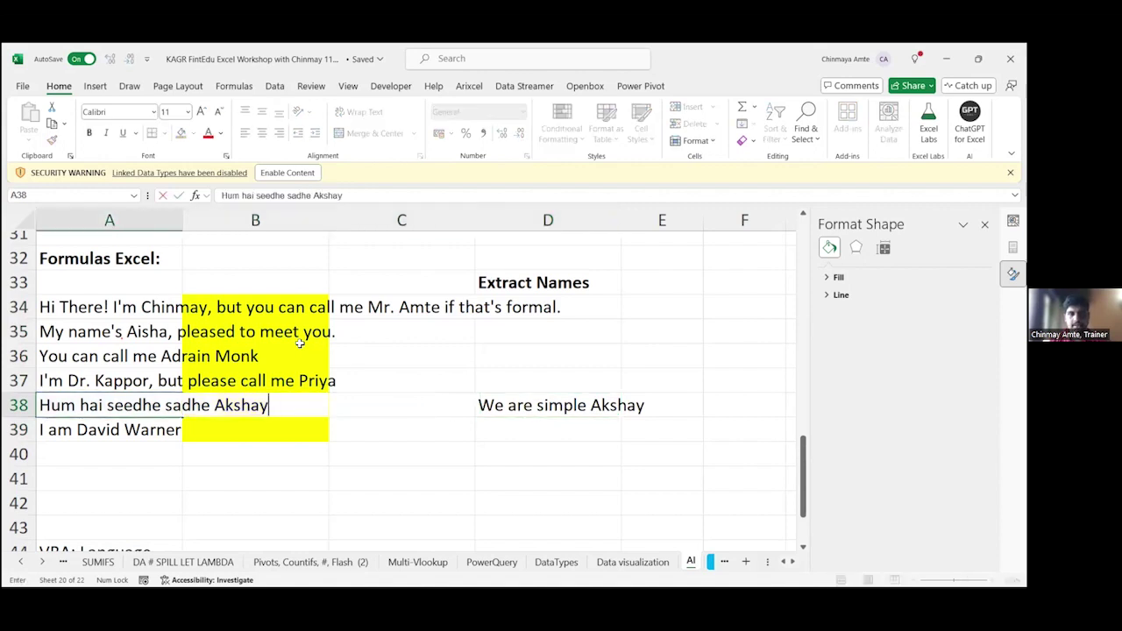
key(Right)
key(Right)
key(Right)
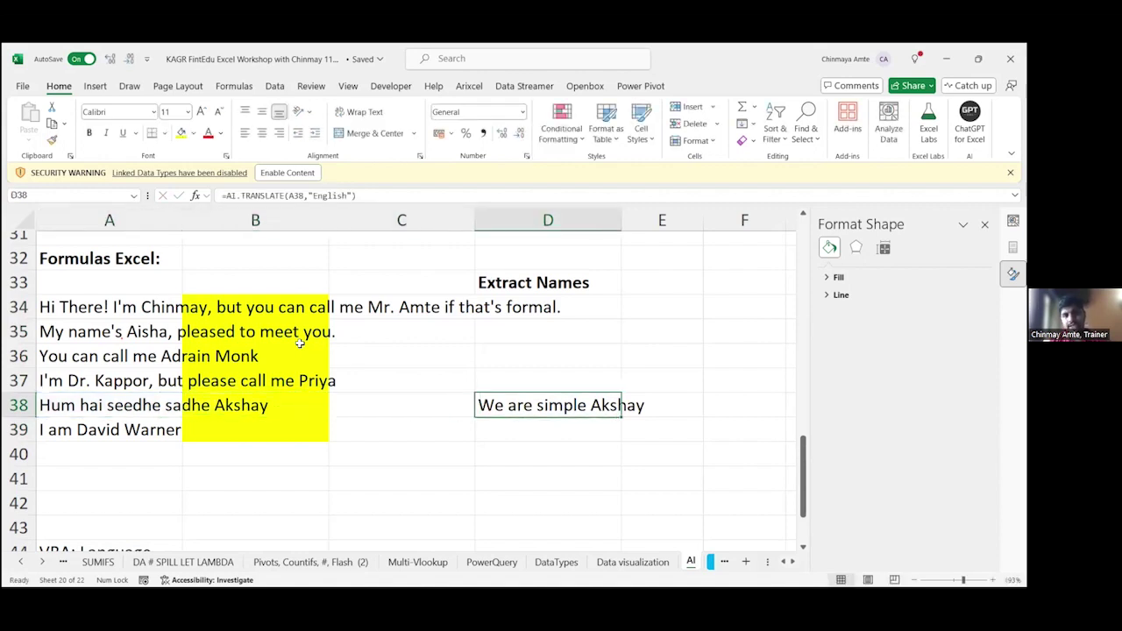
key(F2)
key(F2)
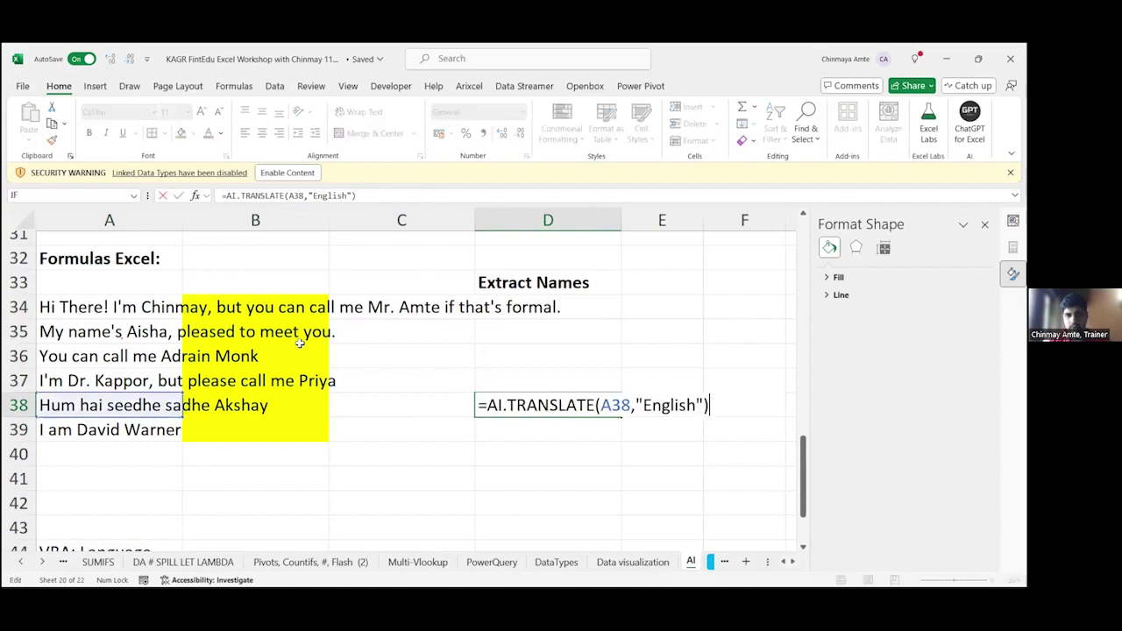
key(Tab)
text(=)
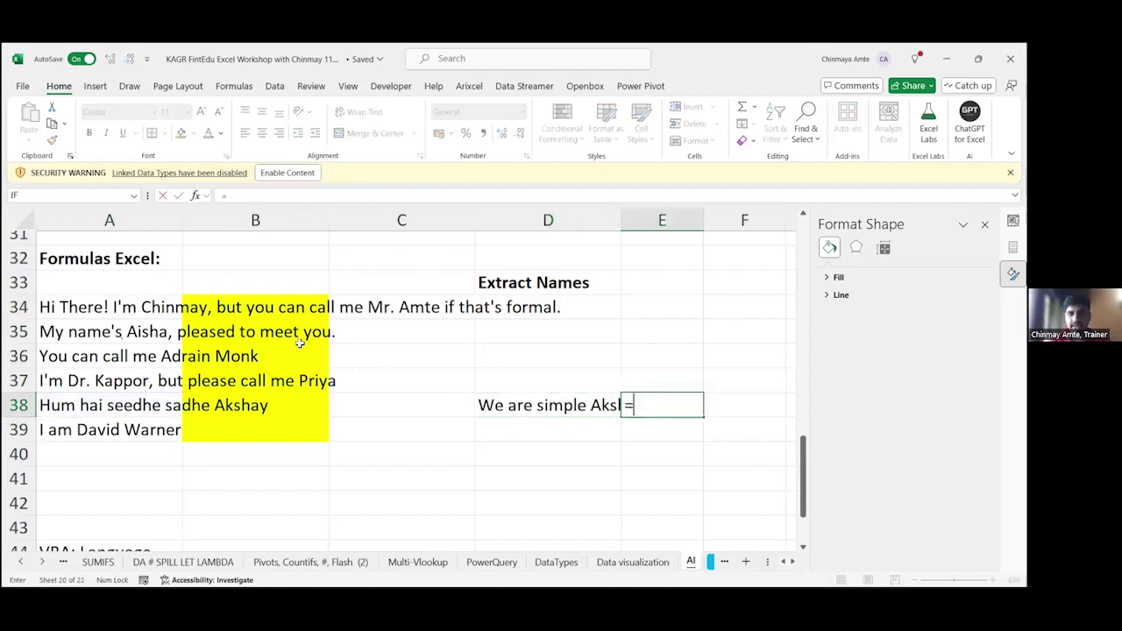
text(AI)
Step: Enter =AI.EXTRACT("Name",D38) in E38 to pull a name from the translation
key(Down)
key(Tab)
key(Left)
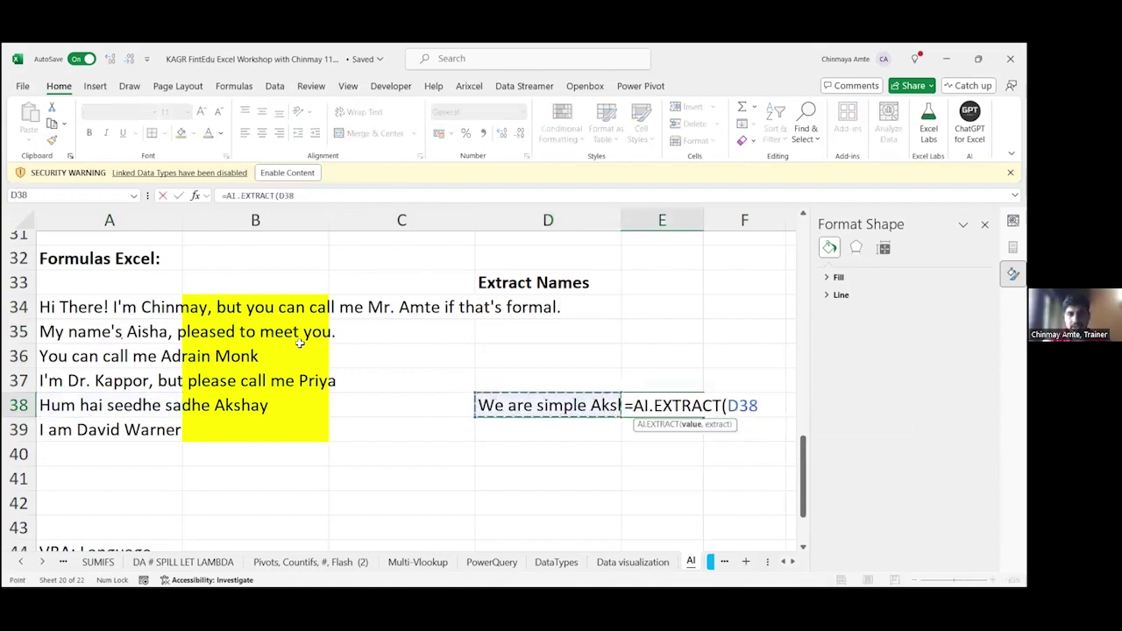
text(,)
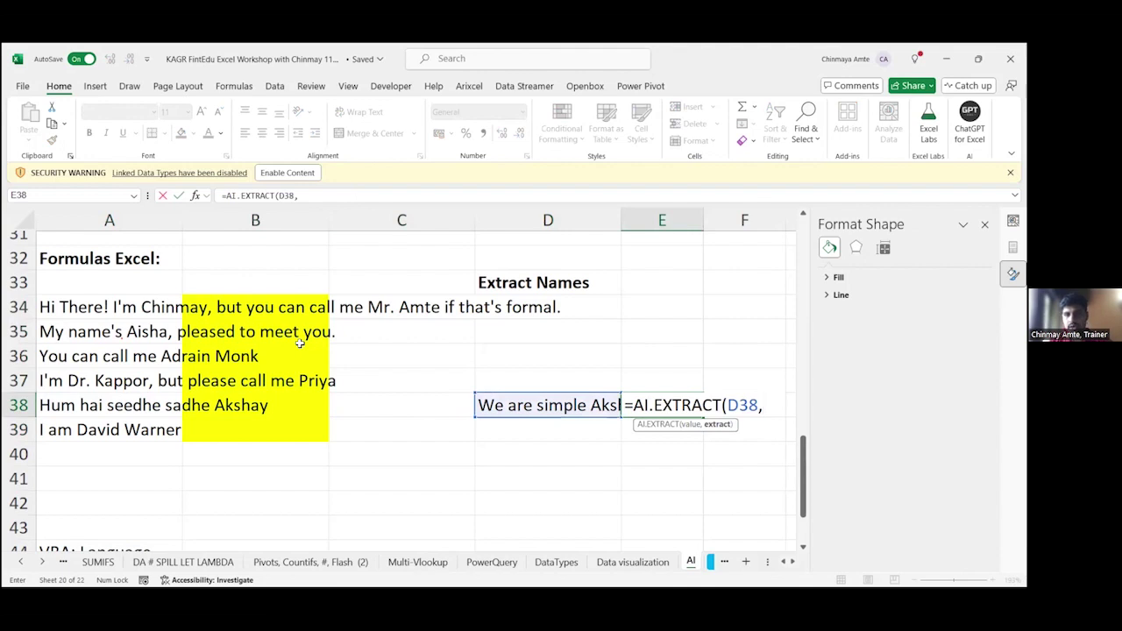
key(BackSpace)
key(BackSpace)
key(BackSpace)
key(BackSpace)
text("Nma)
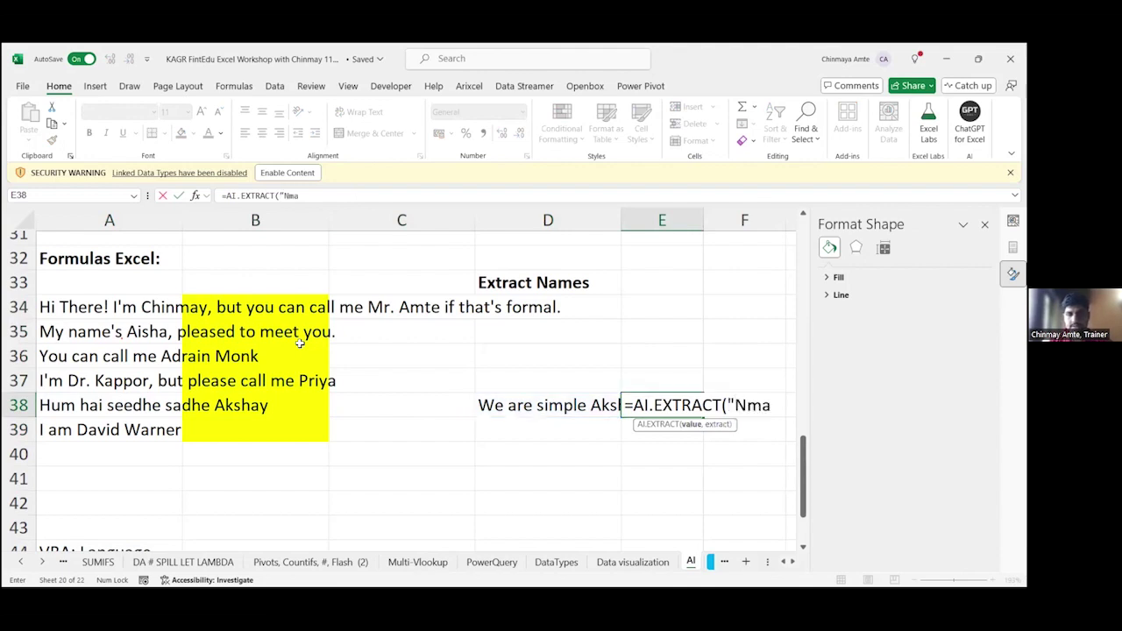
key(BackSpace)
key(BackSpace)
text(ame)
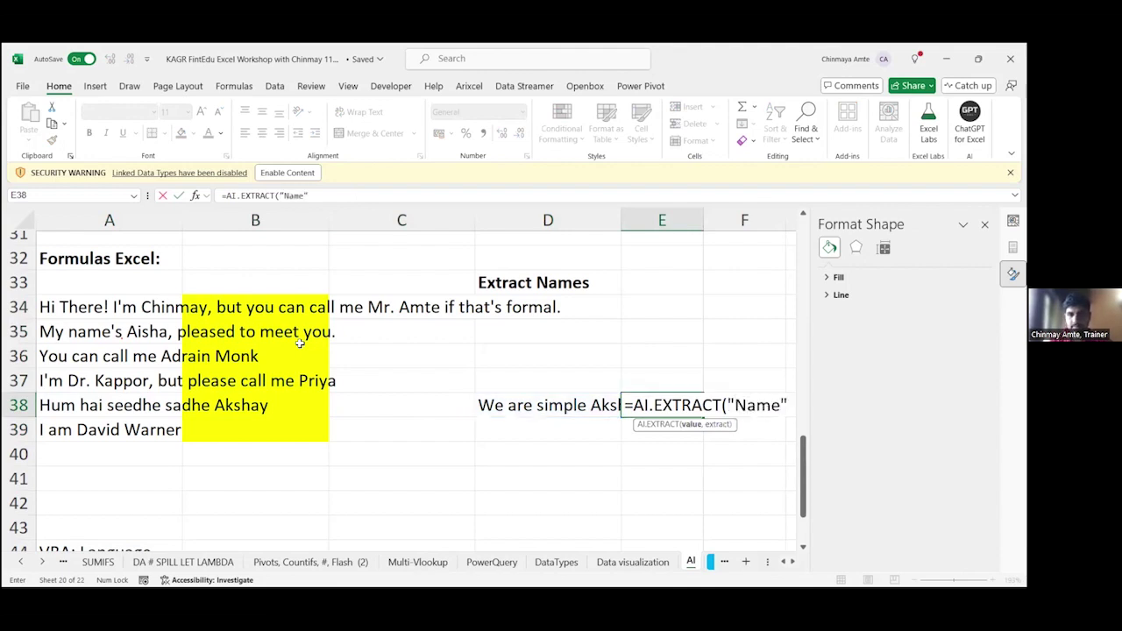
text(",)
key(Left)
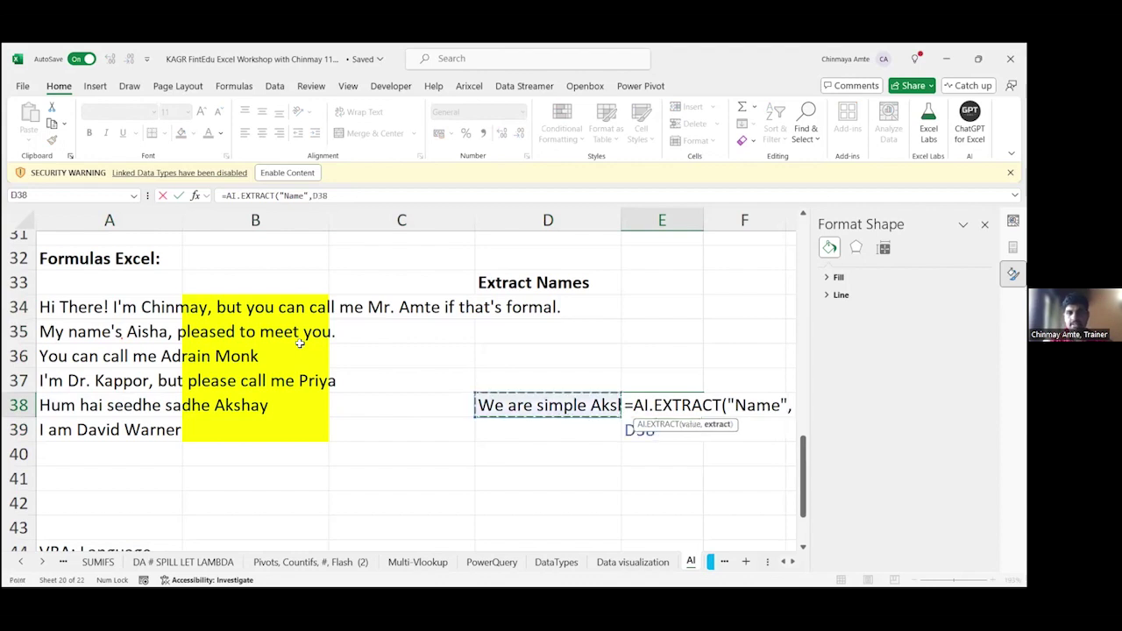
key(Return)
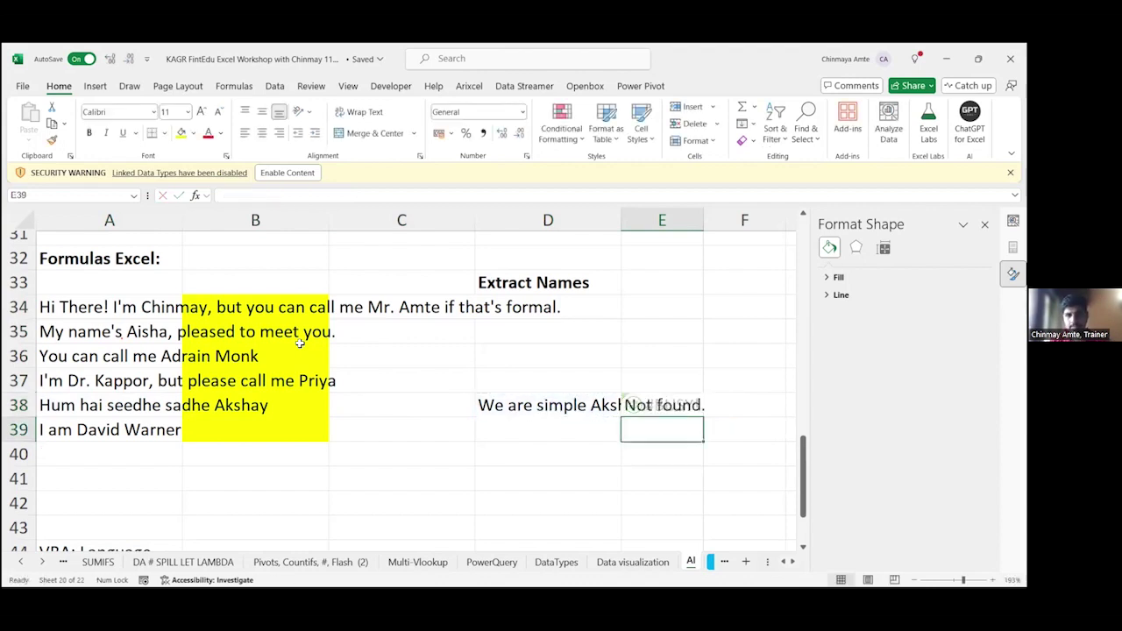
Step: Recalculate E38's extraction, which returns Not found, and view D38's translation formula
key(Up)
key(F2)
key(Return)
key(Up)
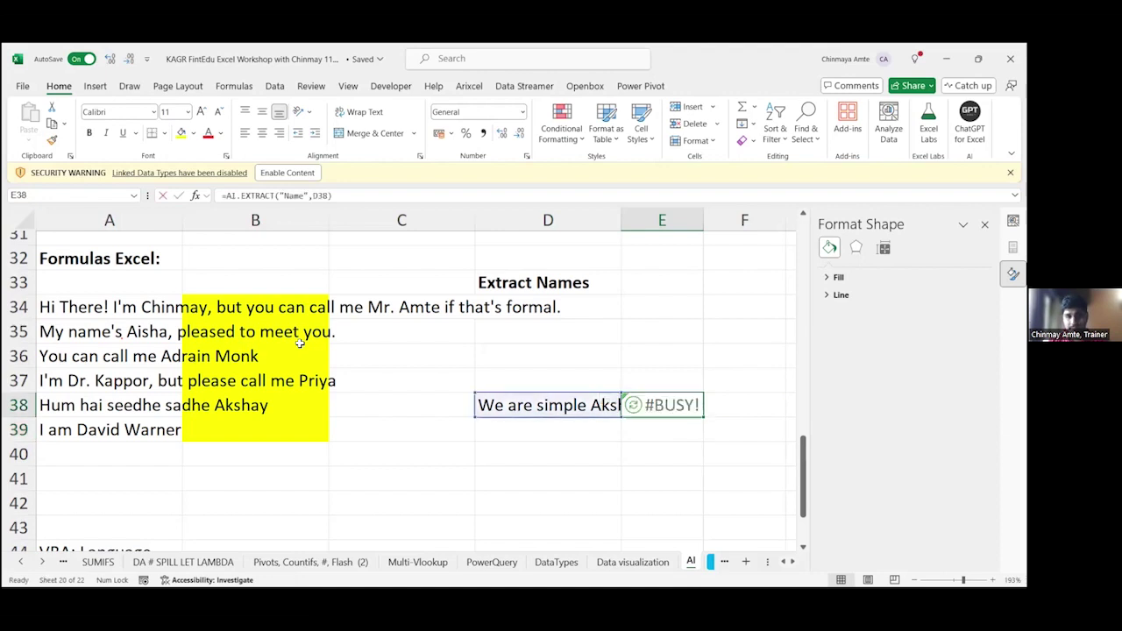
key(Left)
key(F2)
key(Escape)
Step: Compare the A38 source sentence with both formulas and rerun E38's name extraction
key(Left)
key(Left)
key(Left)
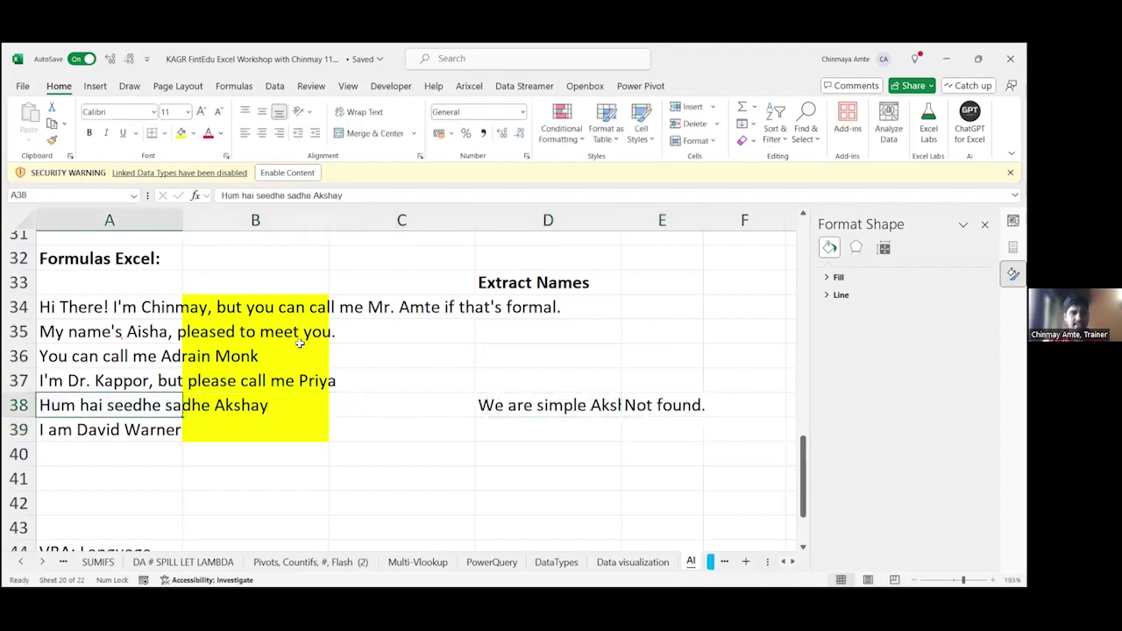
key(Right)
key(Right)
key(Right)
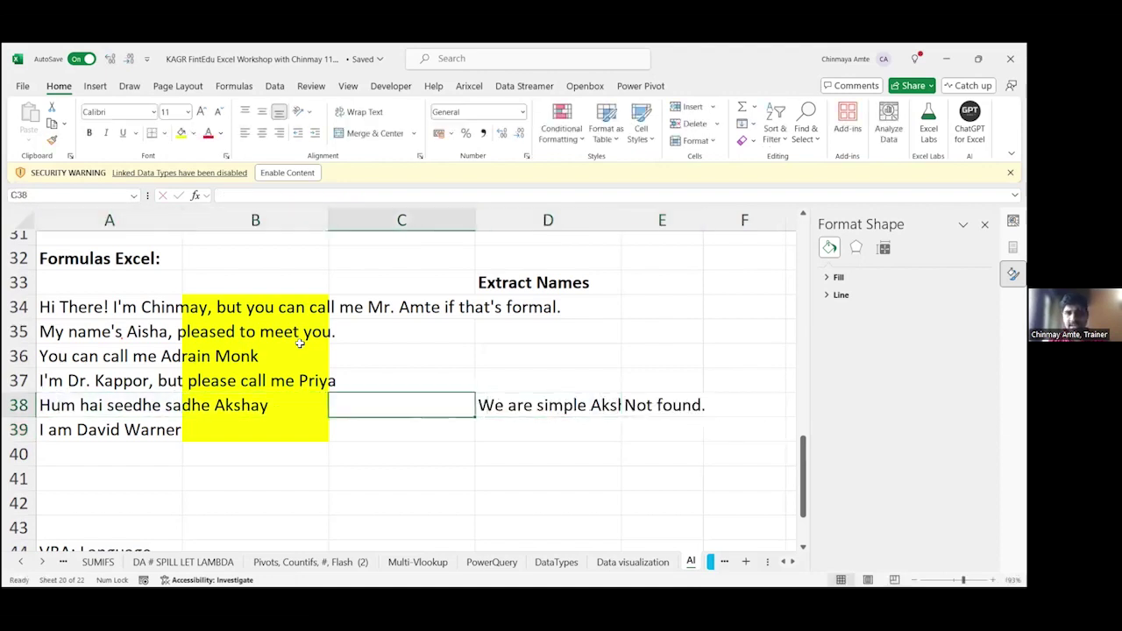
key(F2)
key(Escape)
key(Right)
key(F2)
key(Return)
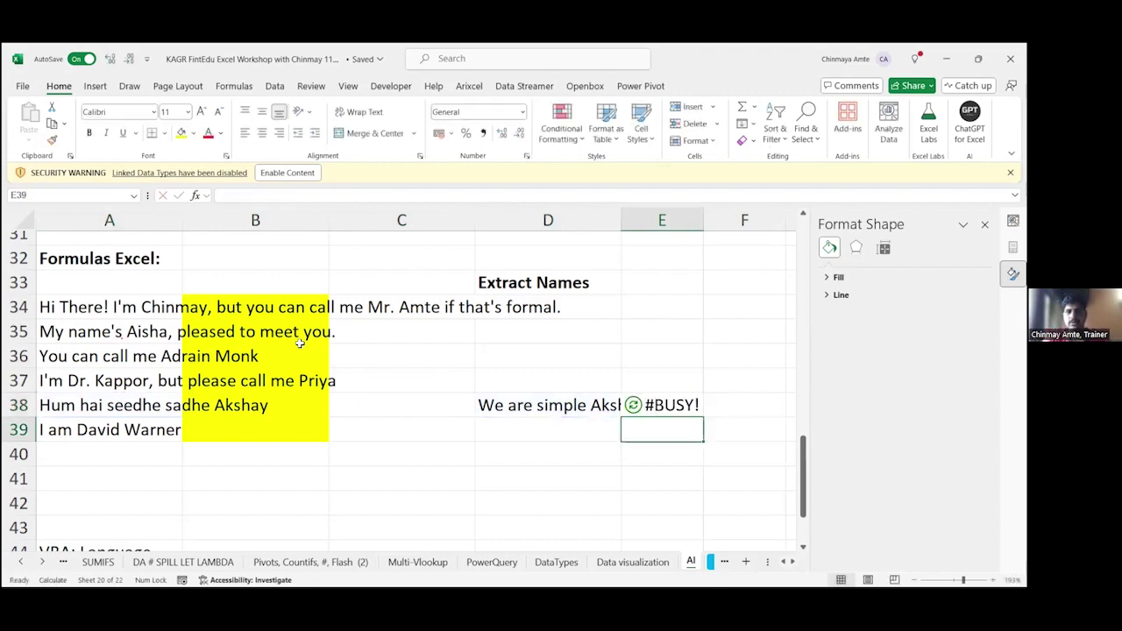
key(Up)
key(F2)
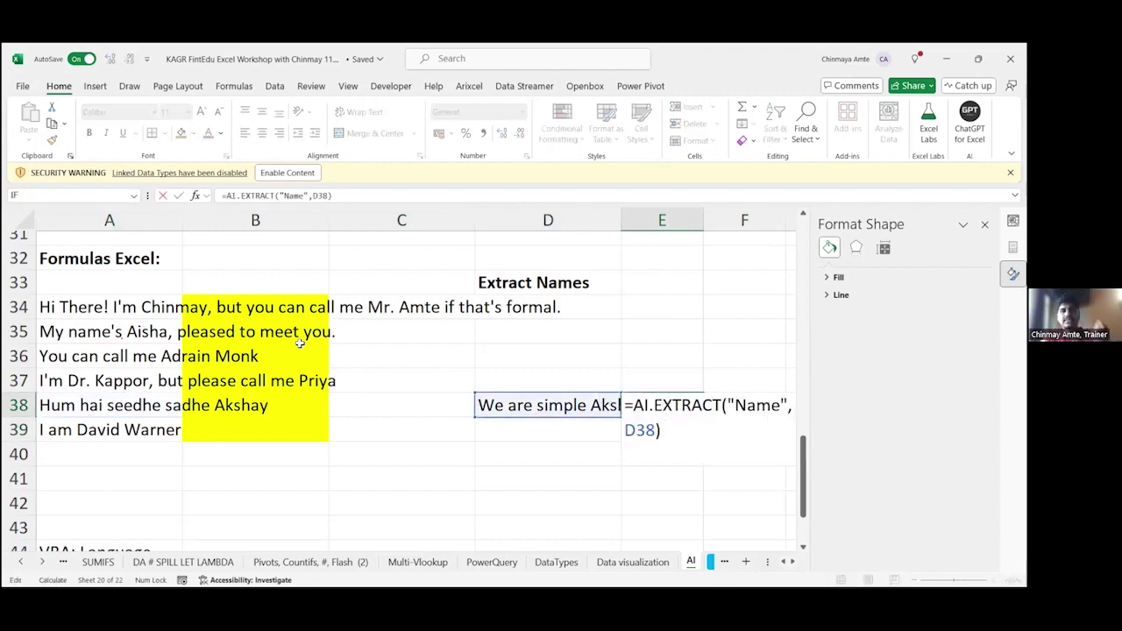
key(Escape)
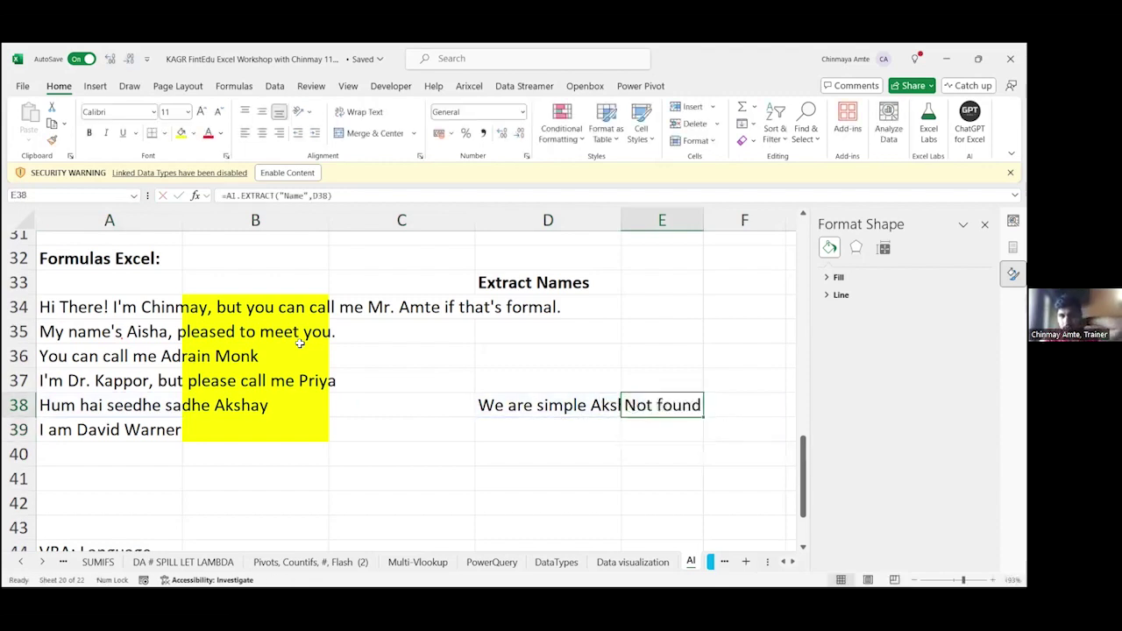
Step: Clear the test formulas from D38:E38
key(shift+Left)
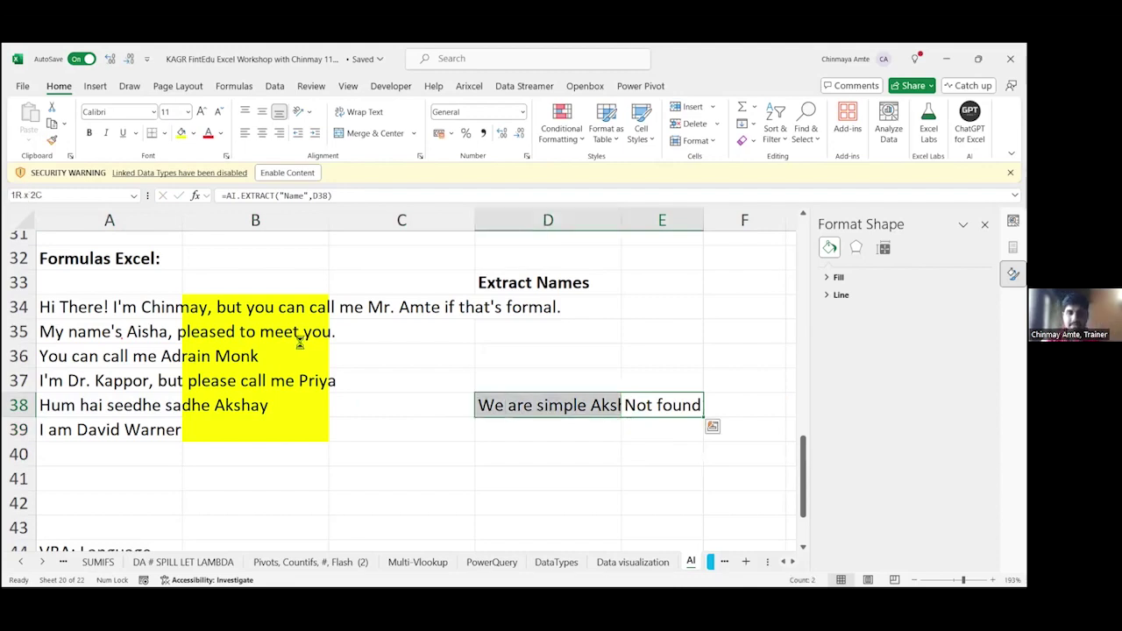
key(Delete)
key(Left)
key(Left)
key(Left)
key(Left)
key(Up)
key(Up)
key(Up)
key(Up)
key(Up)
key(Up)
key(Up)
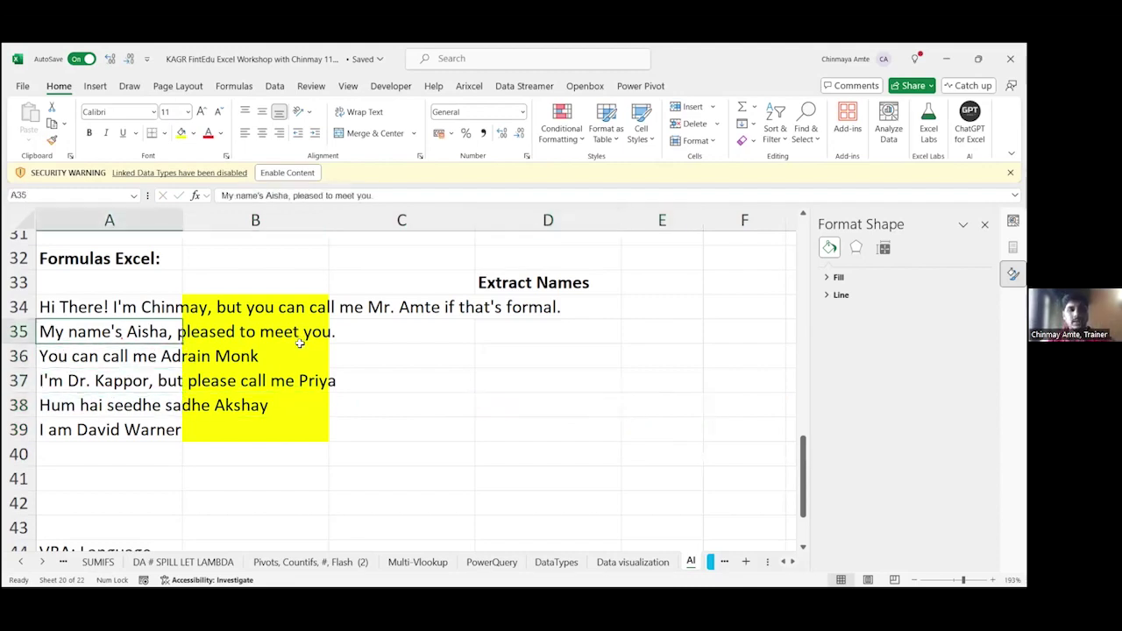
key(Up)
key(Up)
key(Up)
key(Up)
key(Up)
key(Up)
key(Up)
key(Up)
key(Up)
key(Up)
key(Up)
key(Up)
key(Up)
key(Up)
key(Up)
key(Up)
key(Up)
key(Up)
key(Up)
key(Up)
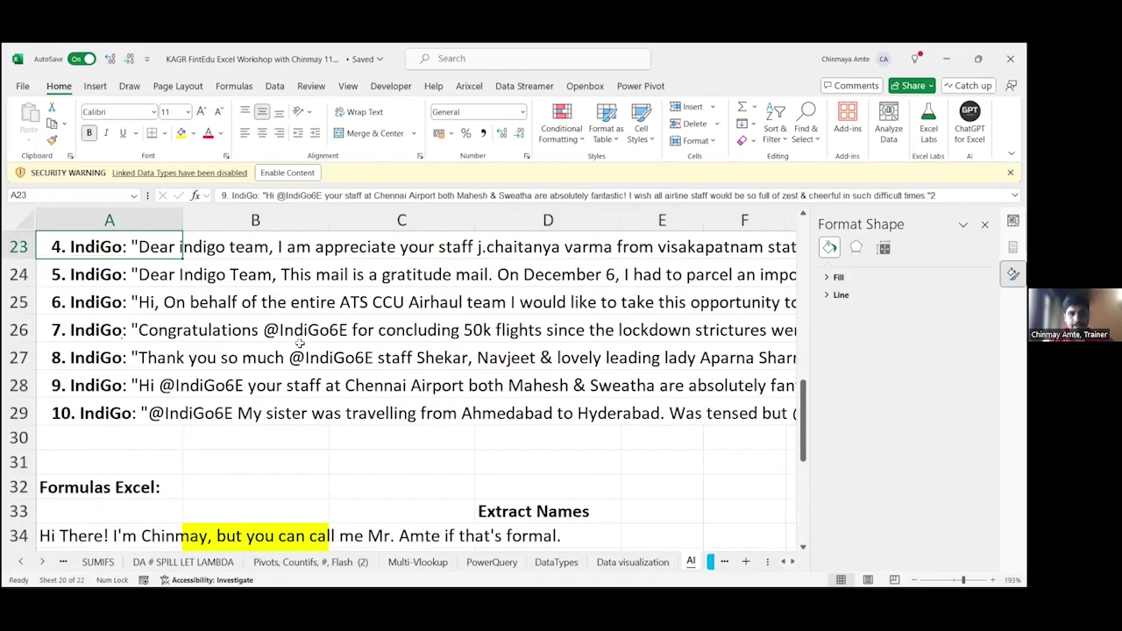
key(Down)
key(Down)
key(Down)
key(Down)
key(Down)
key(Down)
key(Down)
key(Down)
key(Down)
key(Down)
key(Down)
key(Down)
key(Down)
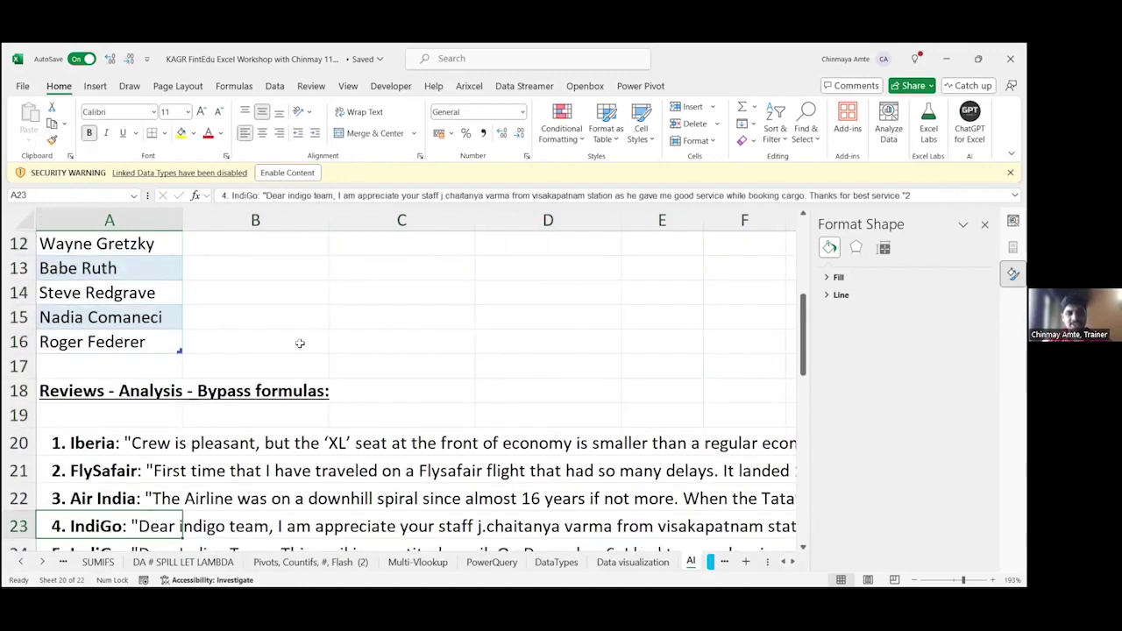
key(Up)
key(Up)
key(Up)
key(Right)
key(Right)
key(Right)
key(Right)
key(Right)
key(Right)
key(Left)
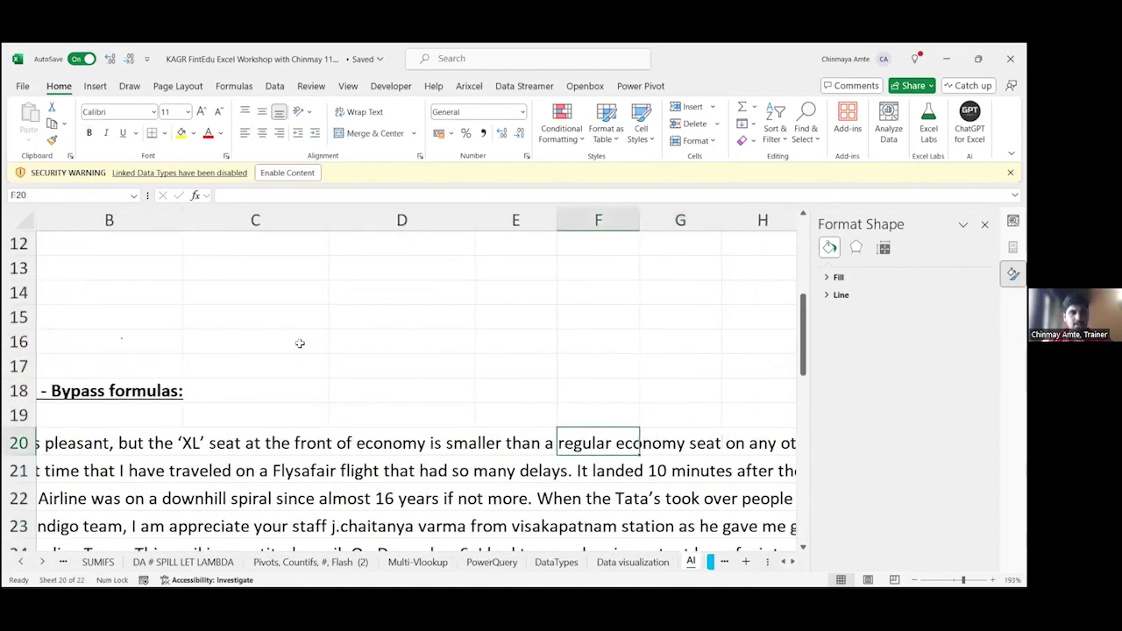
key(Left)
key(Left)
key(Left)
key(Left)
key(Left)
ctrl+scroll(299, 343, down, 4)
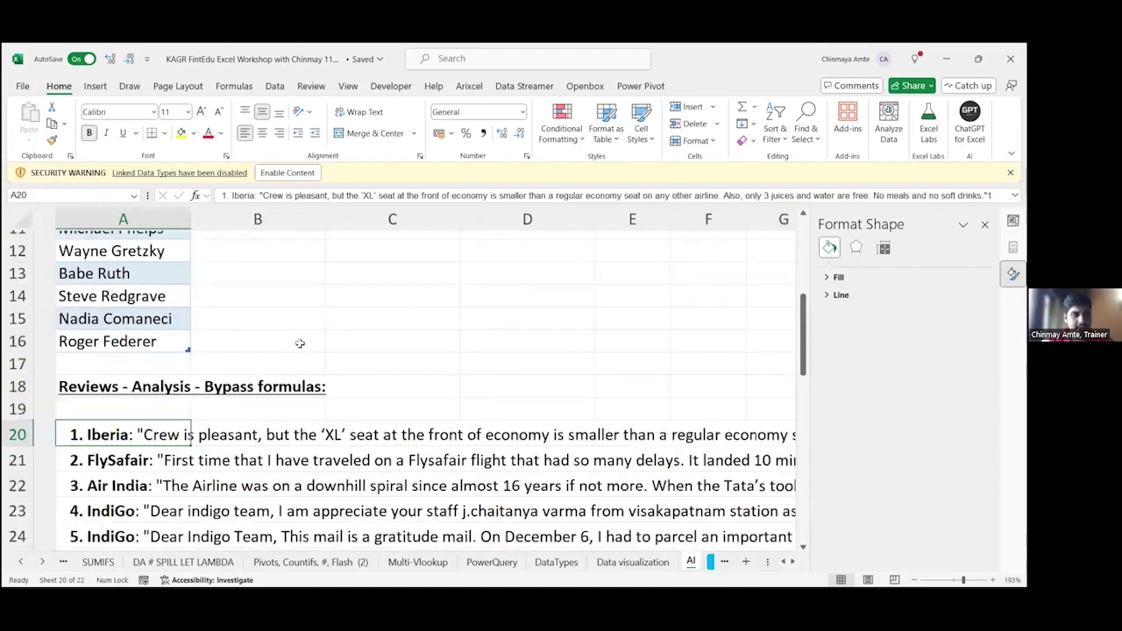
ctrl+scroll(299, 343, down, 3)
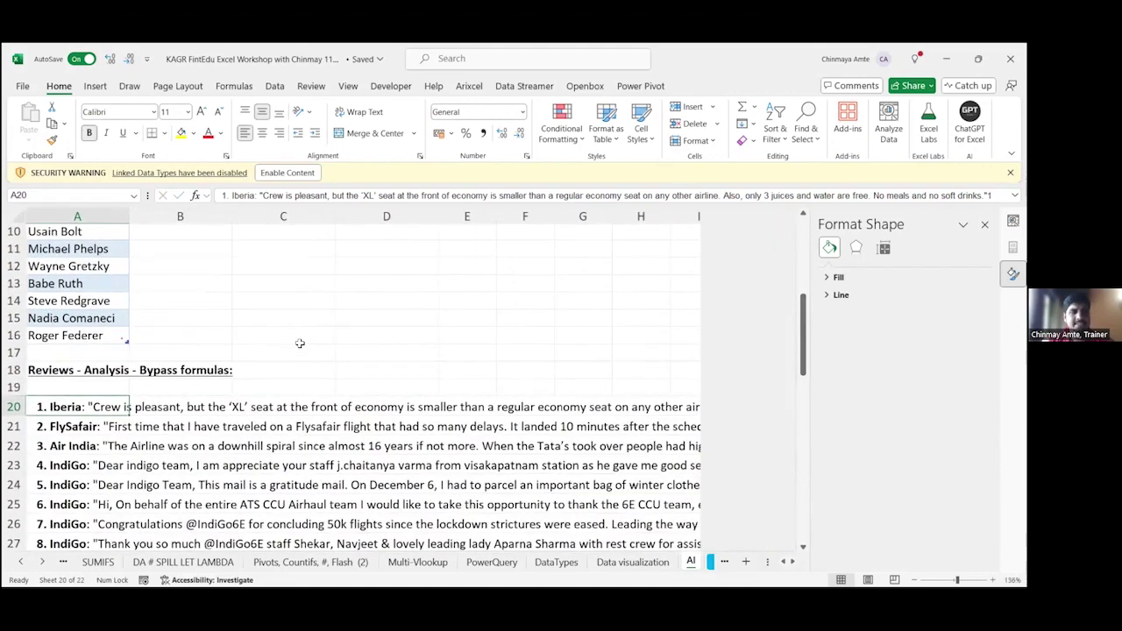
scroll(300, 343, down, 3)
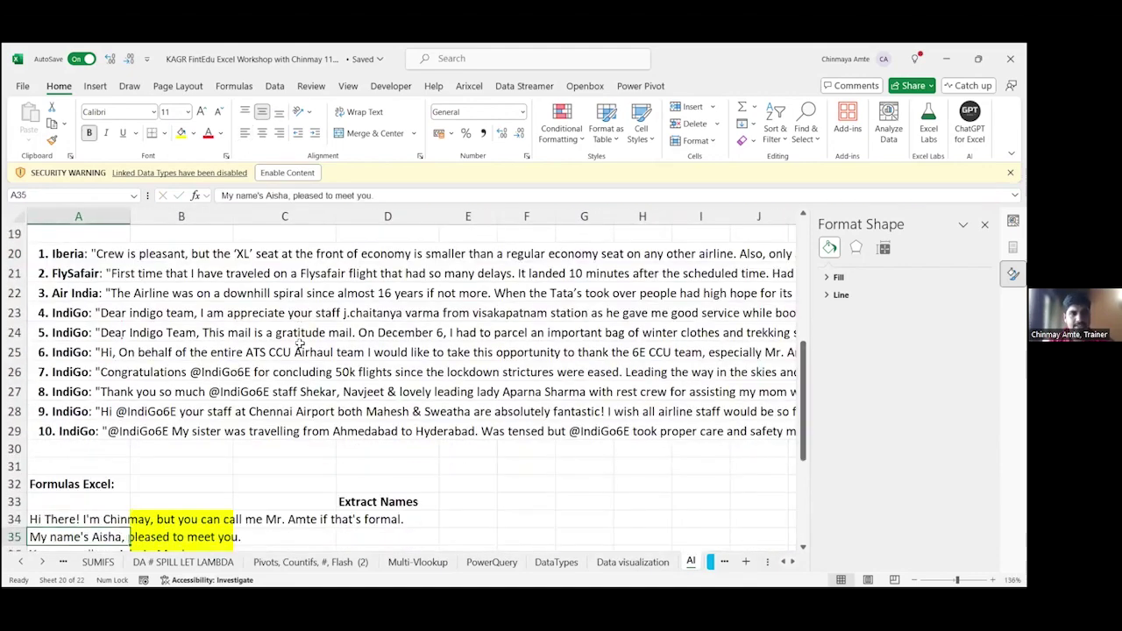
scroll(300, 342, up, 2)
key(F2)
key(Escape)
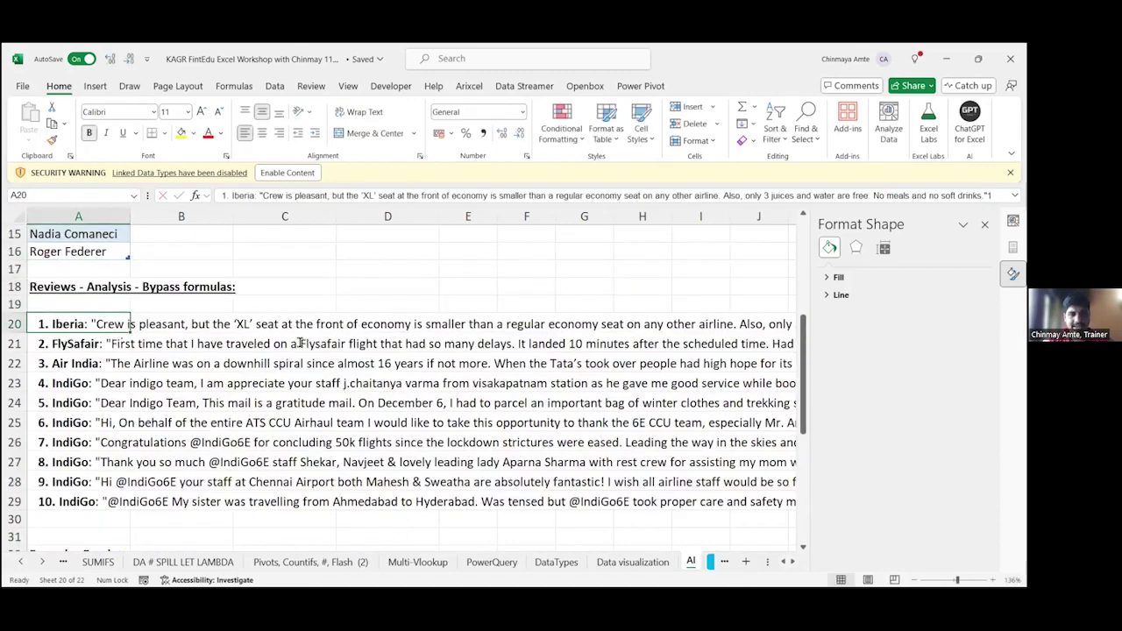
key(Down)
key(F2)
key(Escape)
key(Down)
key(F2)
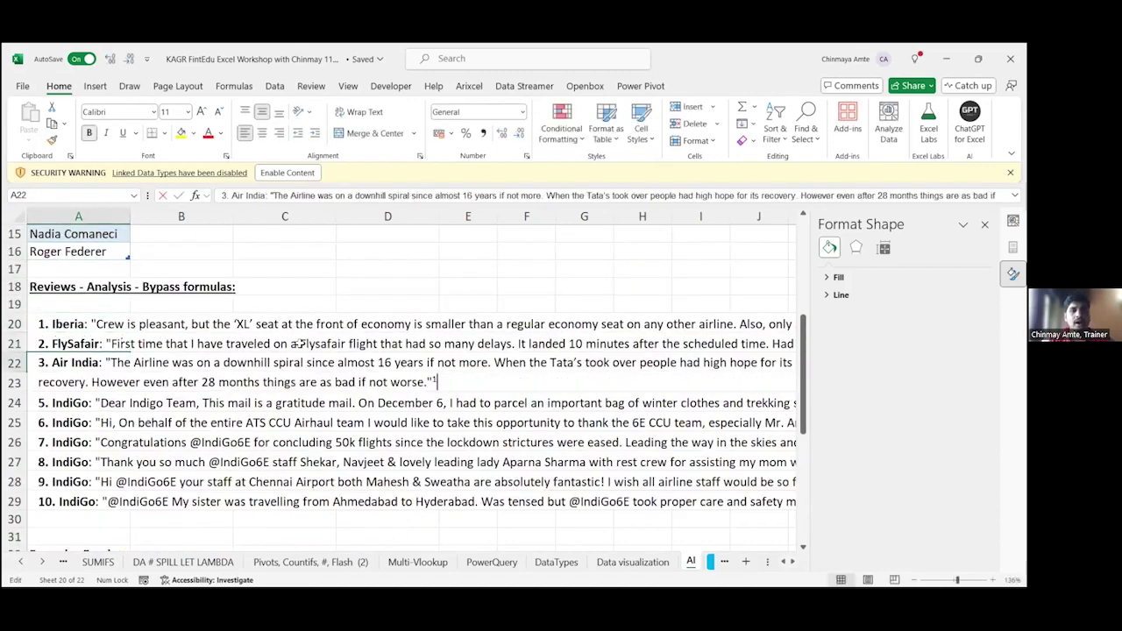
key(Escape)
key(Down)
key(F2)
key(Escape)
key(Down)
key(Down)
key(Down)
key(F2)
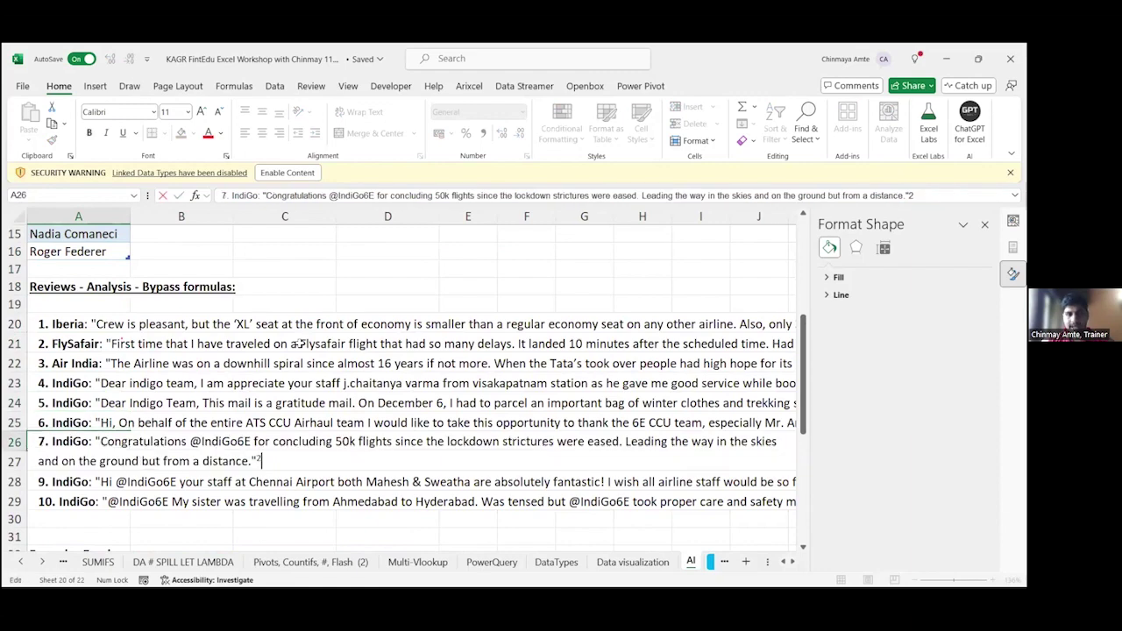
key(Escape)
key(Down)
key(F2)
key(Escape)
key(Down)
key(F2)
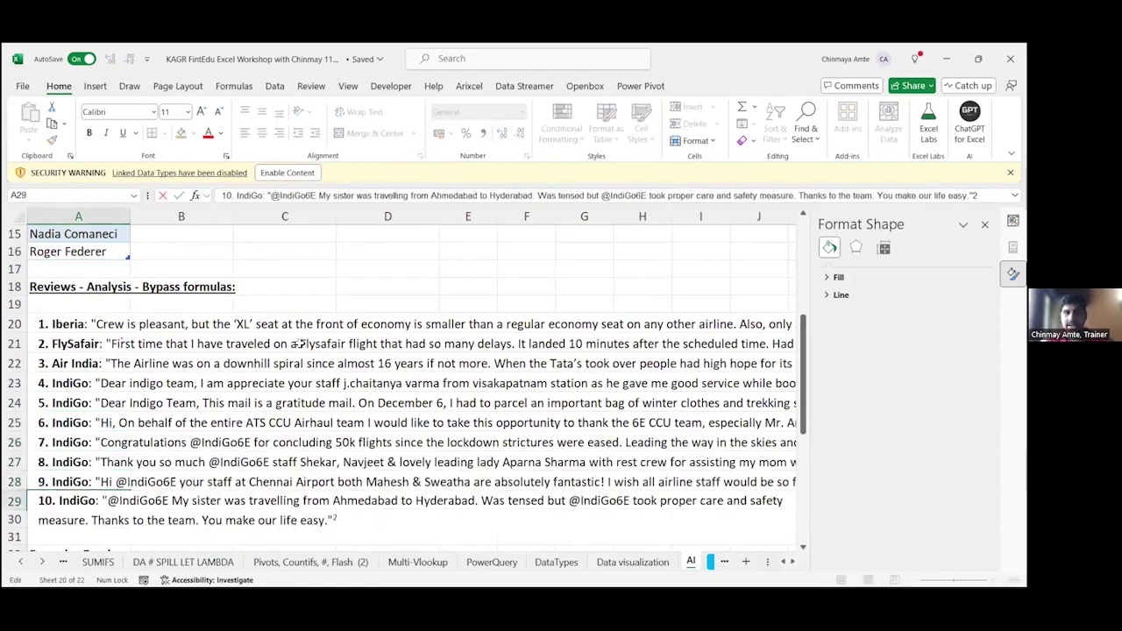
key(Escape)
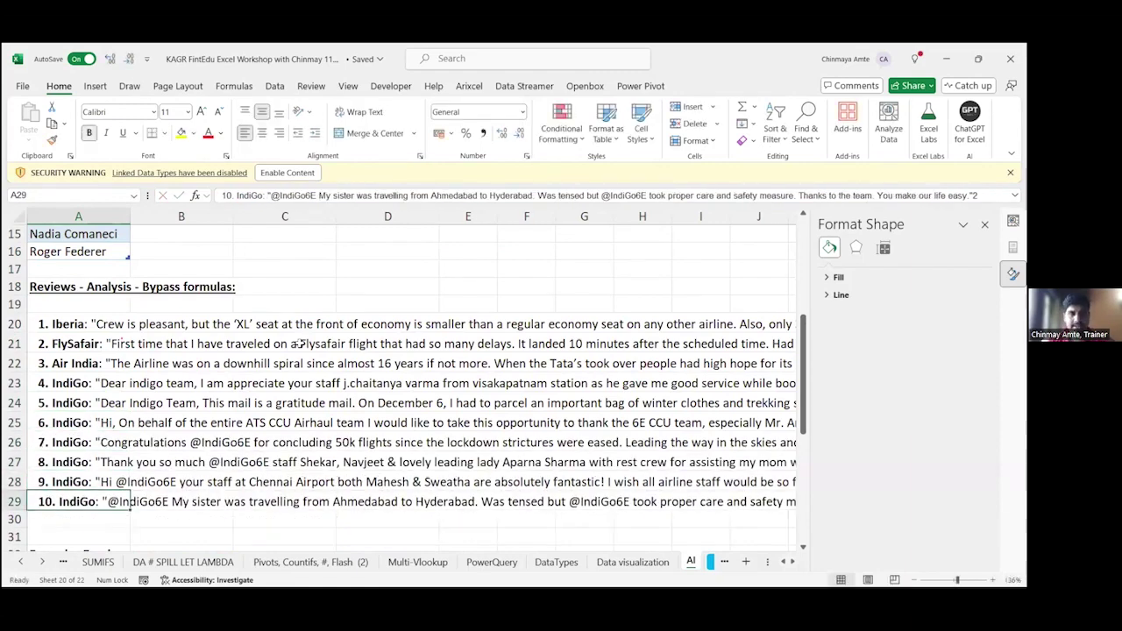
key(ctrl+Up)
key(Right)
key(Right)
key(Right)
key(Right)
key(Right)
key(Right)
key(Right)
key(Right)
key(Right)
key(Right)
key(Right)
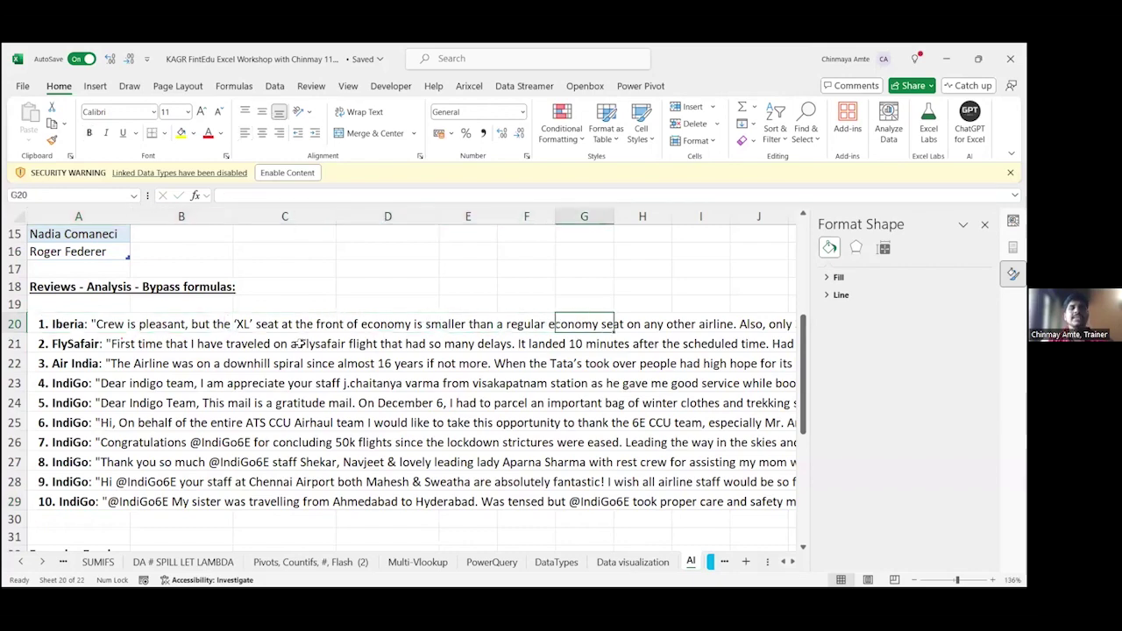
key(Right)
key(Right)
key(Right)
key(Right)
key(Right)
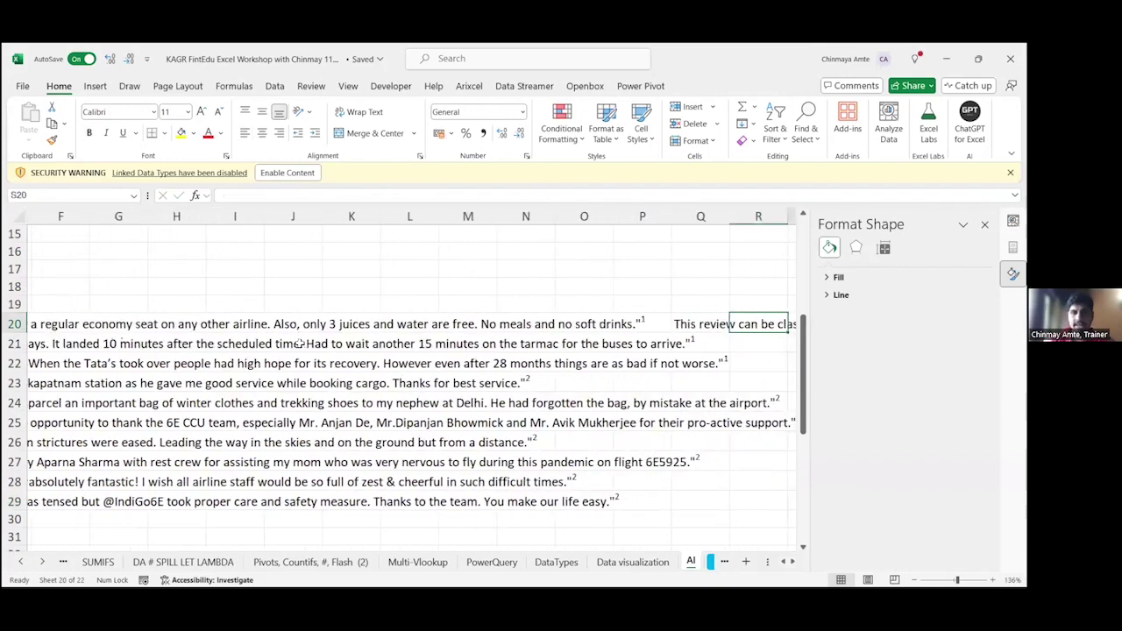
Step: Enter =AI.ASK("Classify this data into positive, negative or neutral feedback",A20) in Q20
text(=)
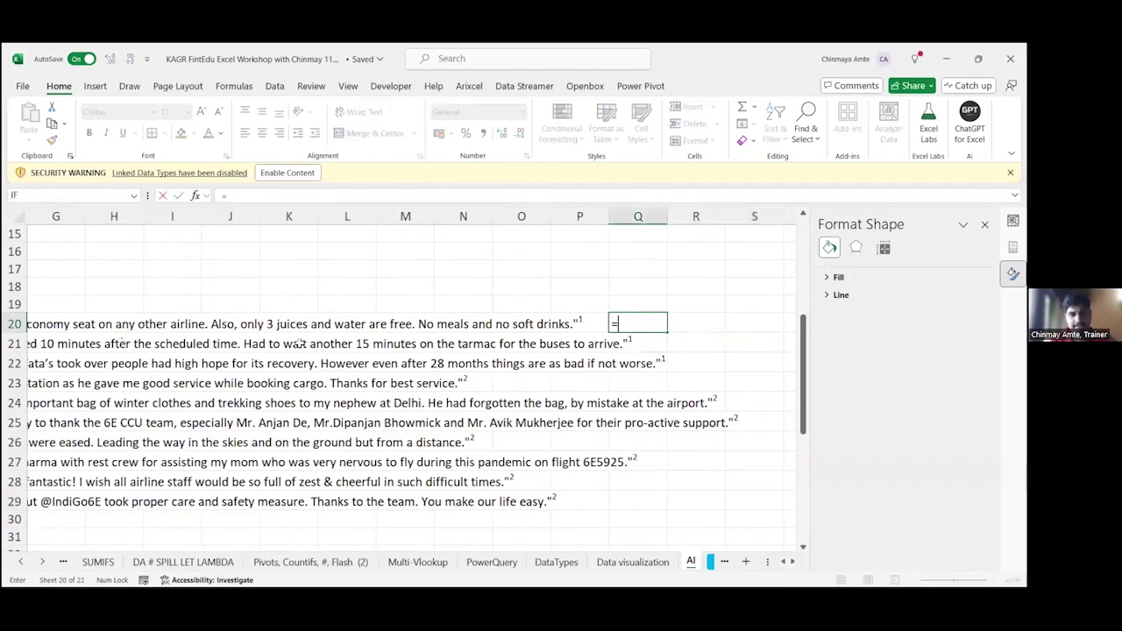
text(AI.ASK()
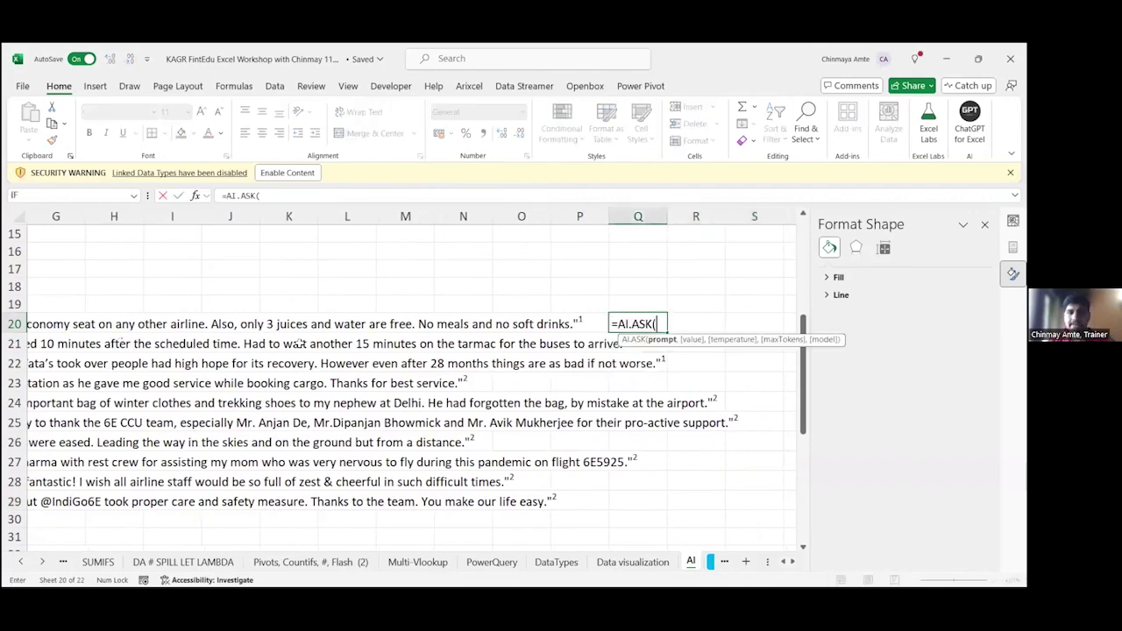
text("Cal)
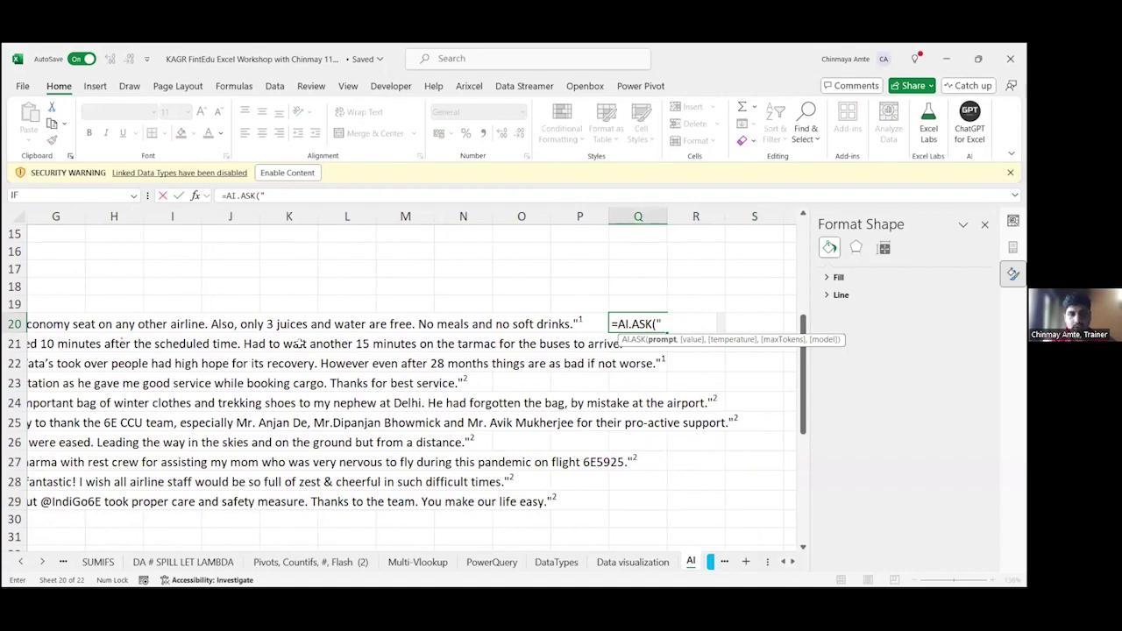
key(BackSpace)
key(BackSpace)
text(las)
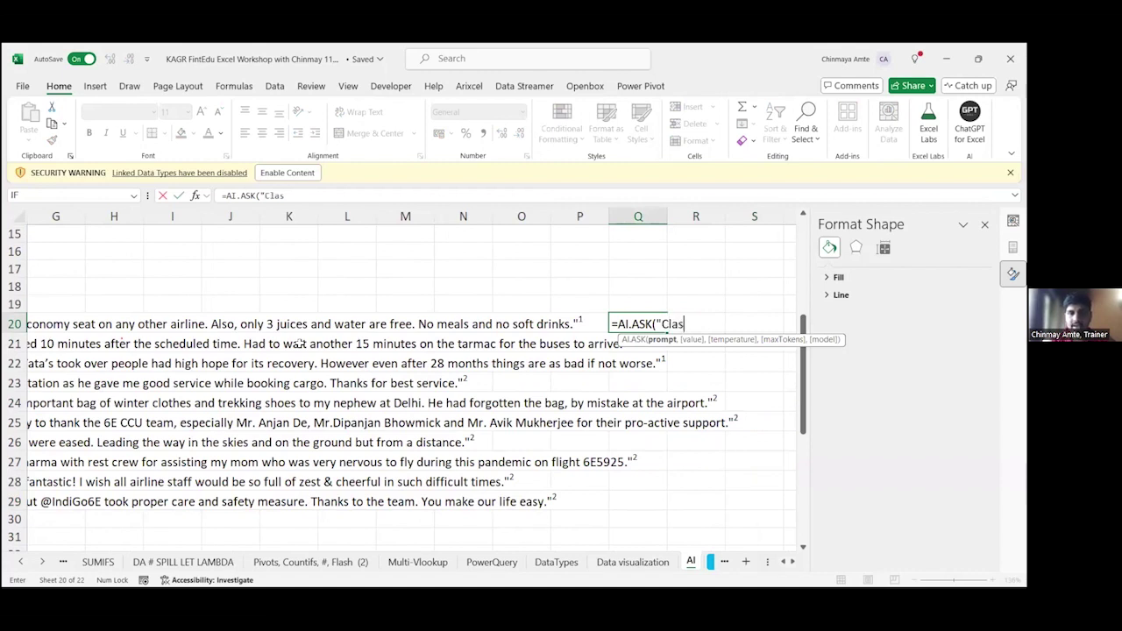
text(sify thi)
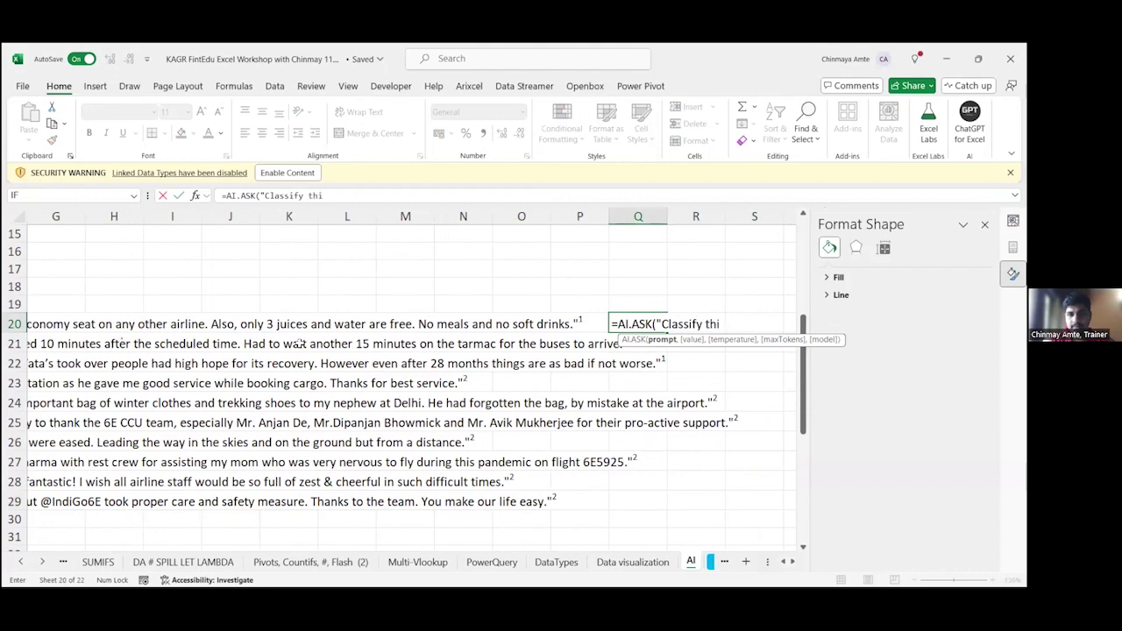
text(s data int)
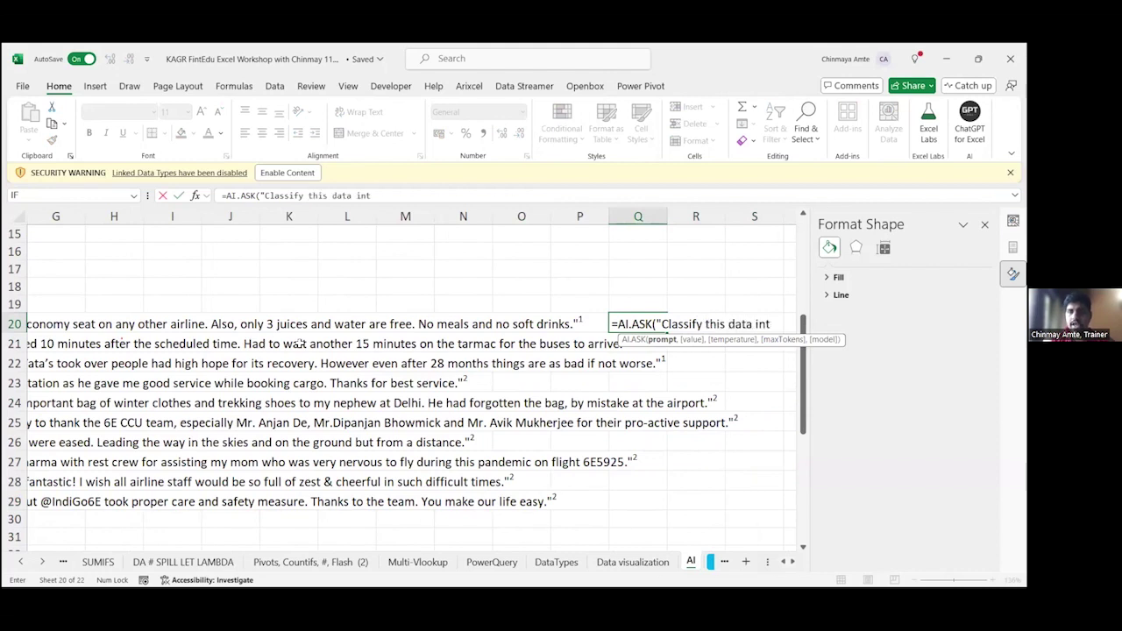
text(o positive)
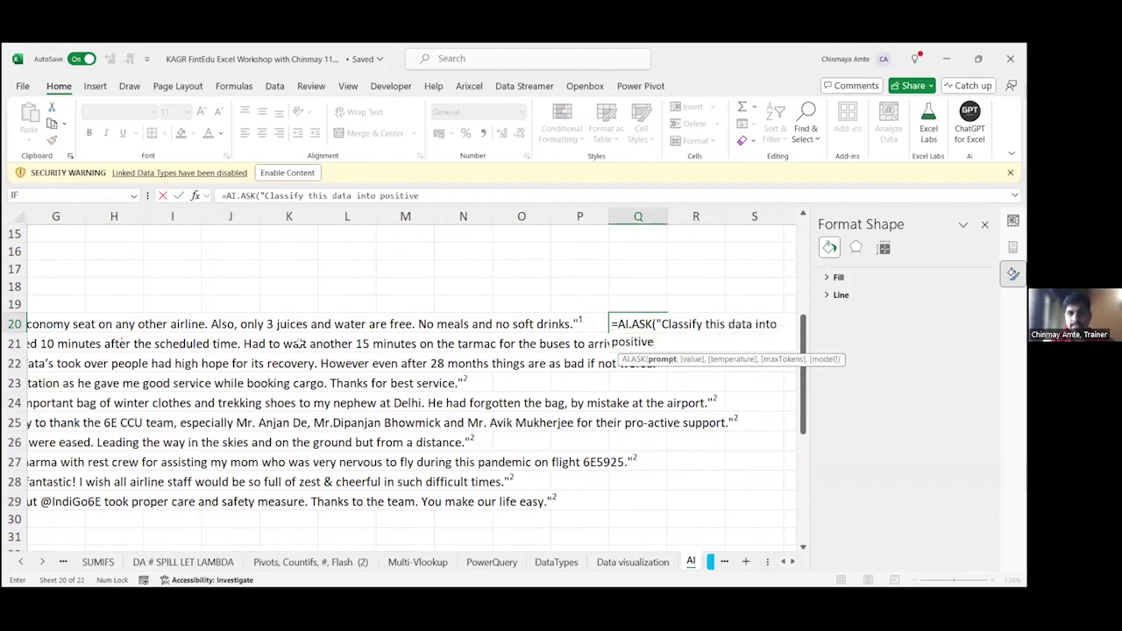
text(, ng)
text(gative or )
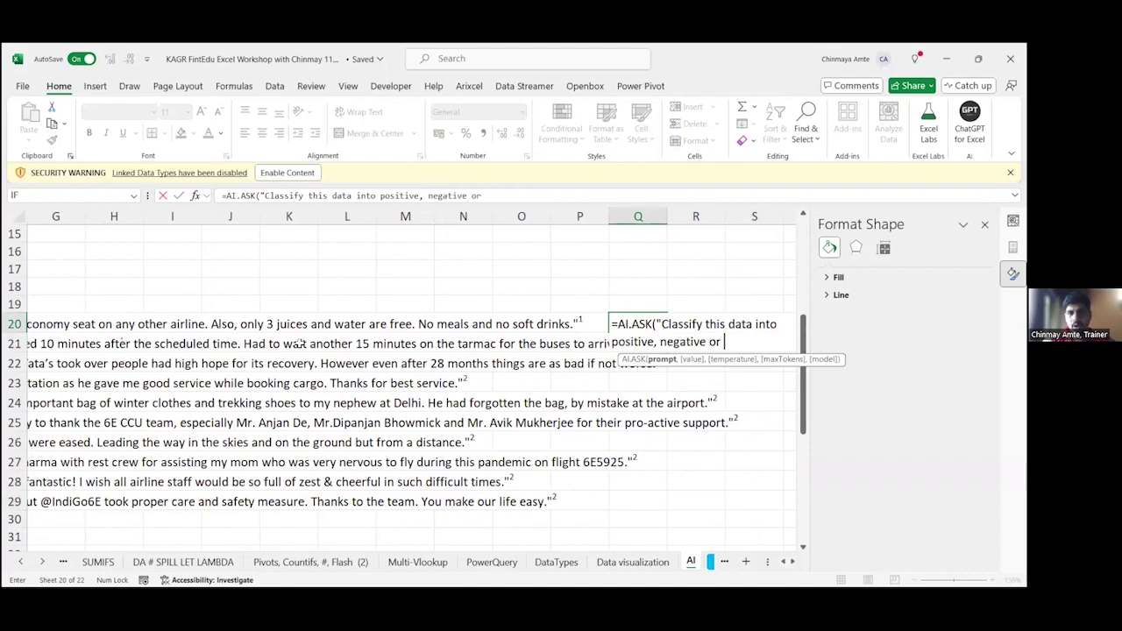
text(neu)
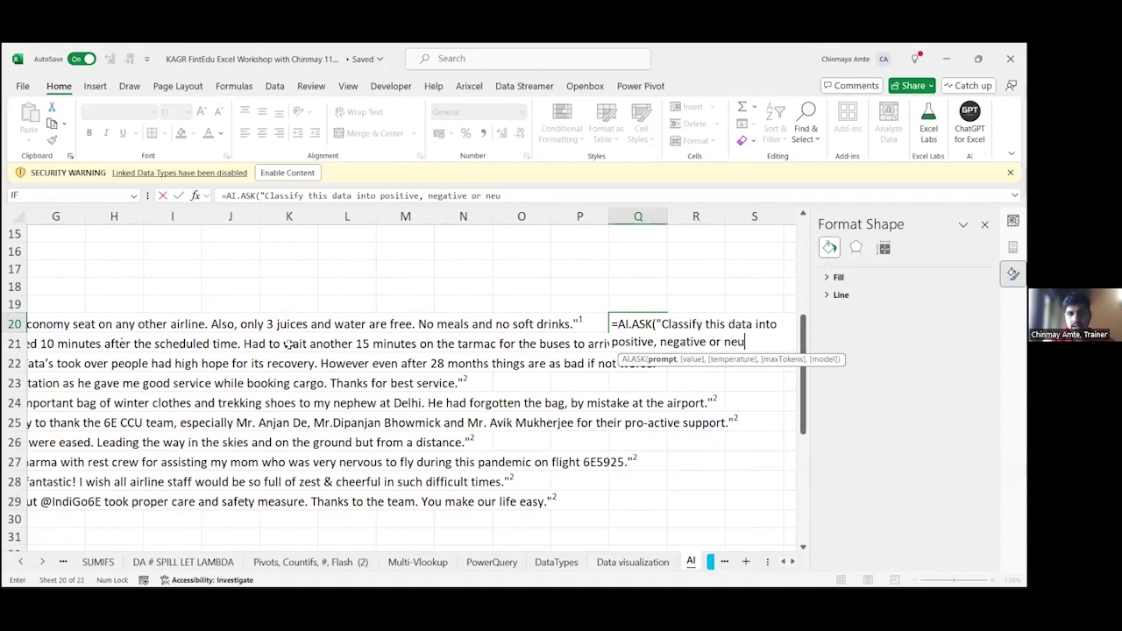
text(tral f)
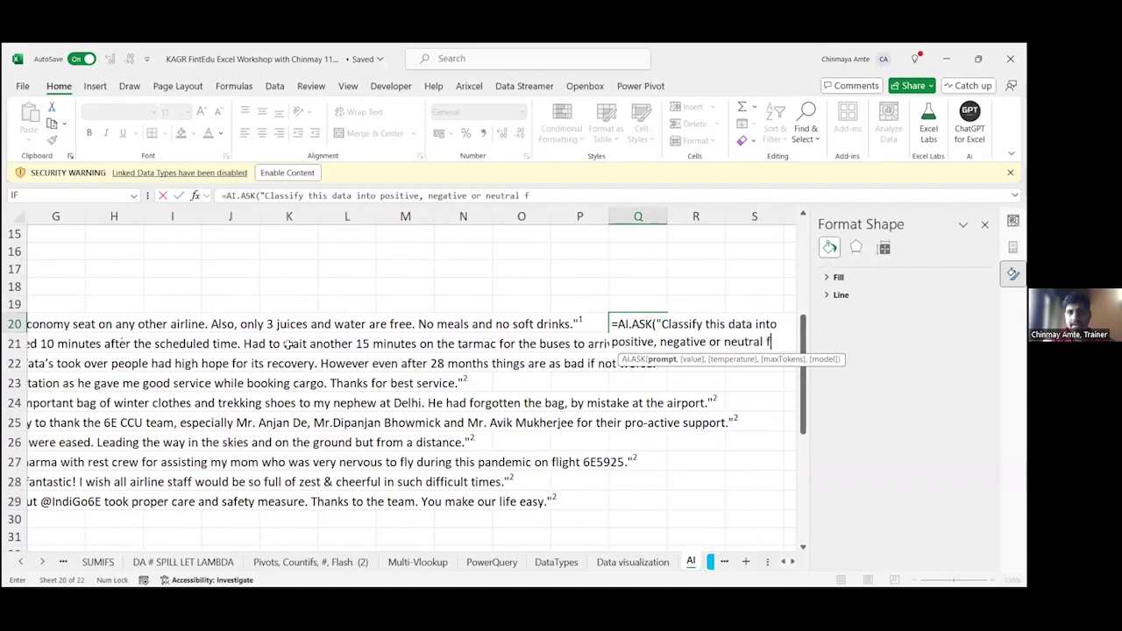
text(eedback)
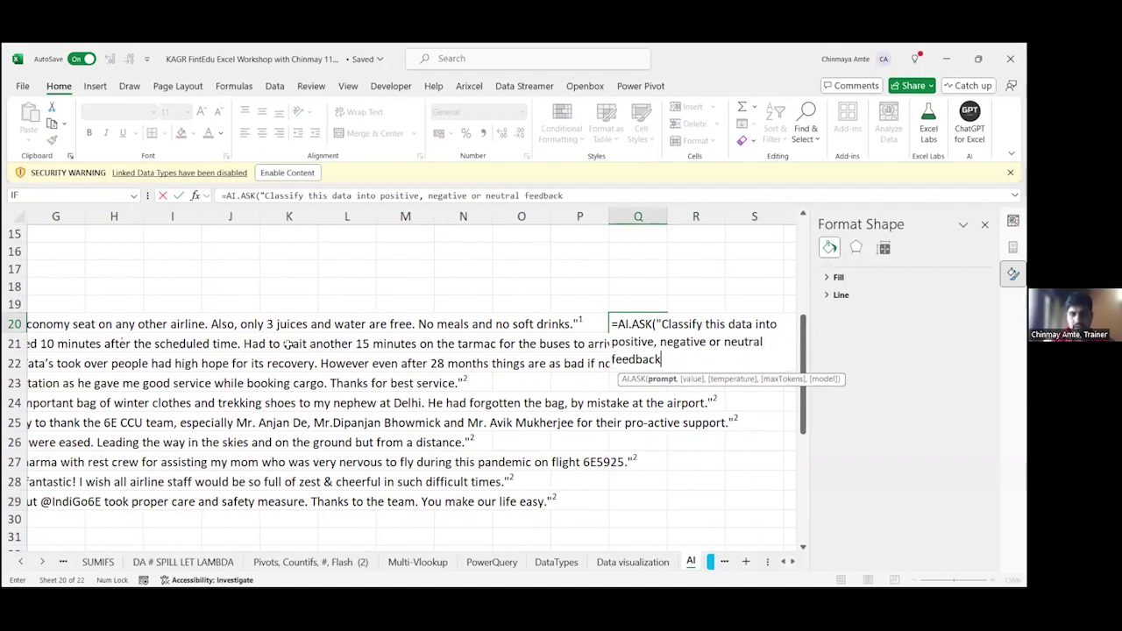
text(,)
key(Left)
key(Left)
key(Left)
key(Left)
key(Left)
key(Left)
key(Left)
key(Left)
key(Left)
key(Left)
key(Left)
key(Left)
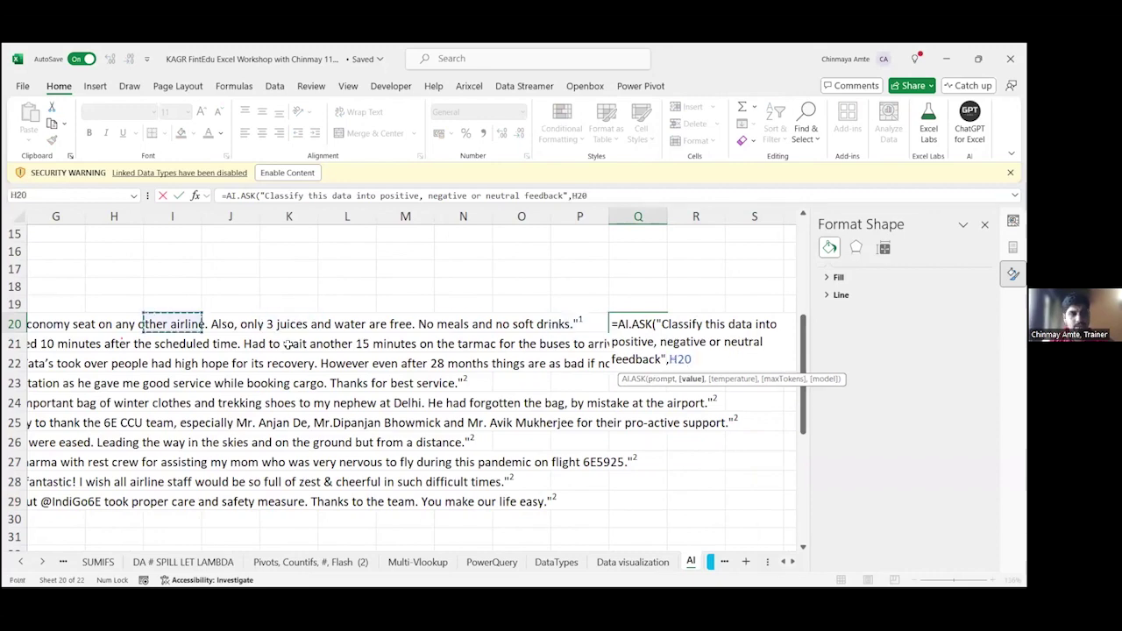
key(Left)
key(Left)
key(Left)
key(Left)
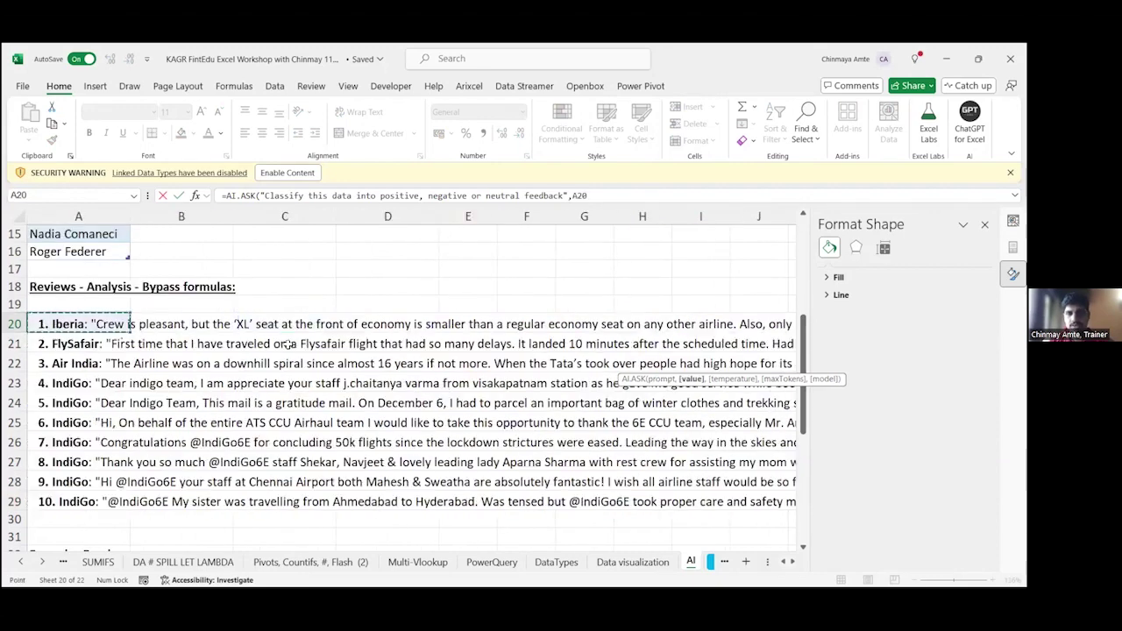
key(ctrl+Return)
key(Right)
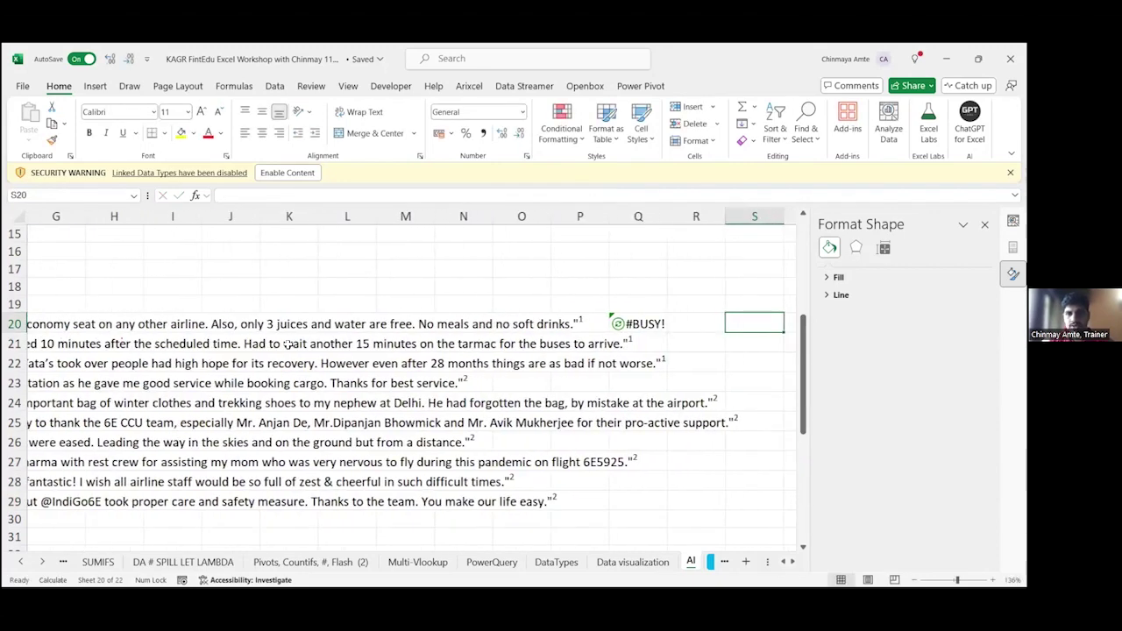
Step: Append 'and just give me answer in one word' to Q20's AI.ASK prompt and commit it
key(Right)
key(Right)
key(Right)
key(Left)
key(Left)
key(Left)
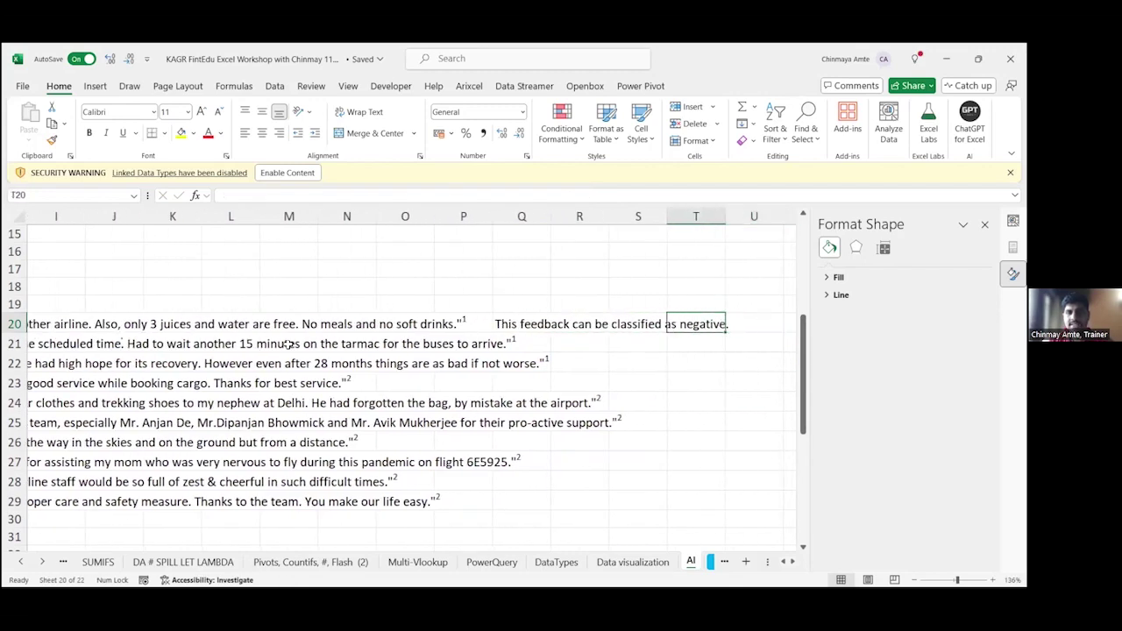
key(Left)
key(F2)
key(Escape)
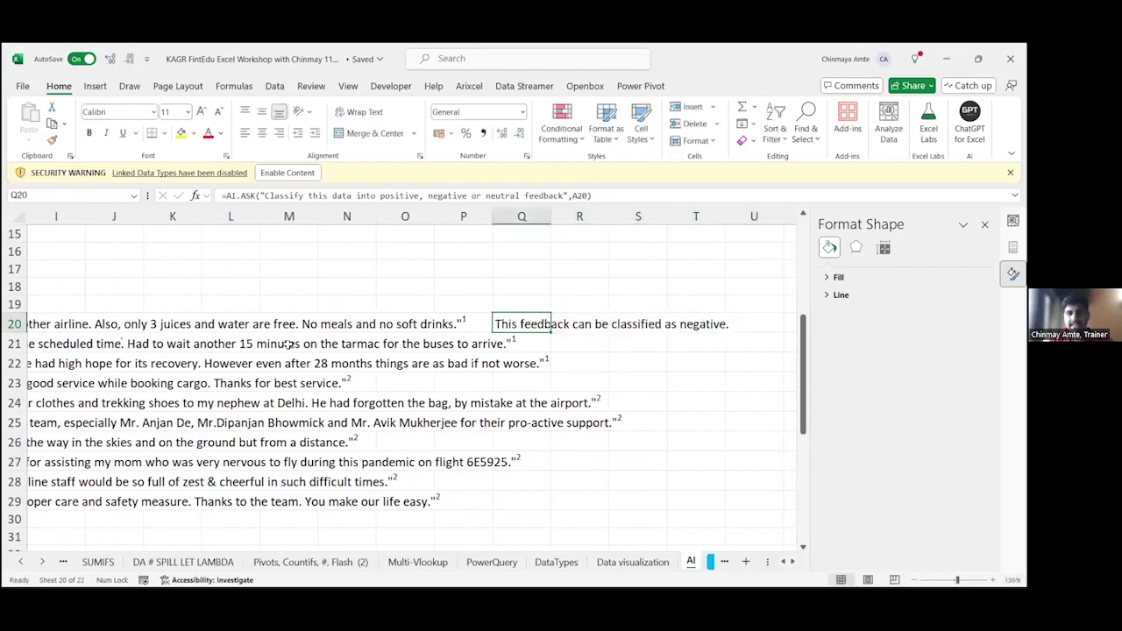
key(F2)
key(Left)
key(Left)
key(Left)
key(Left)
key(Left)
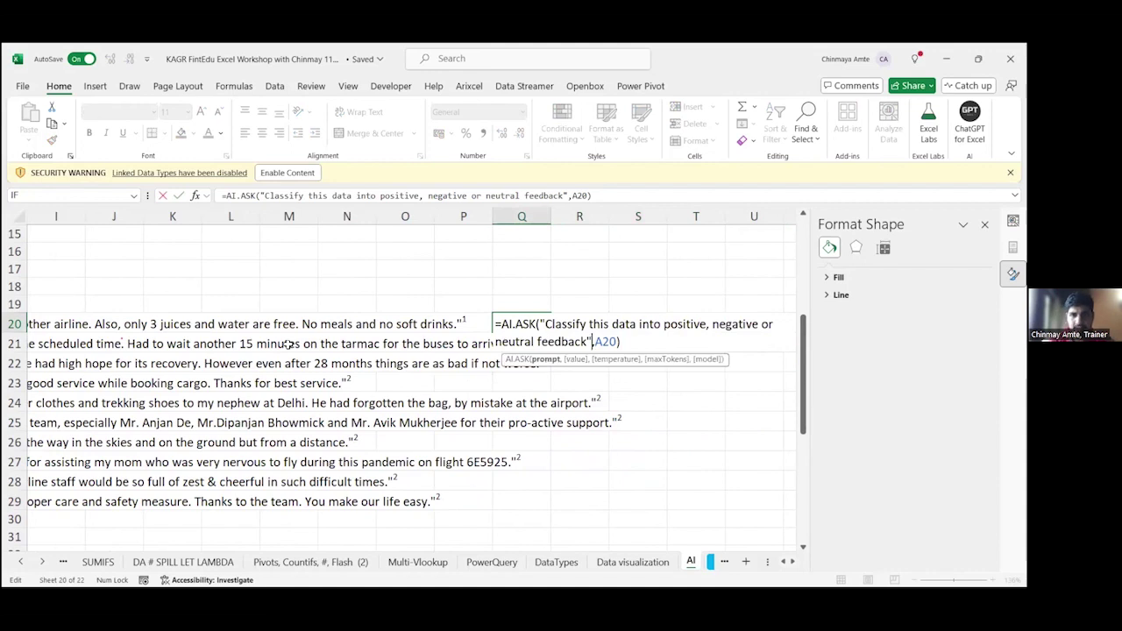
text(and just )
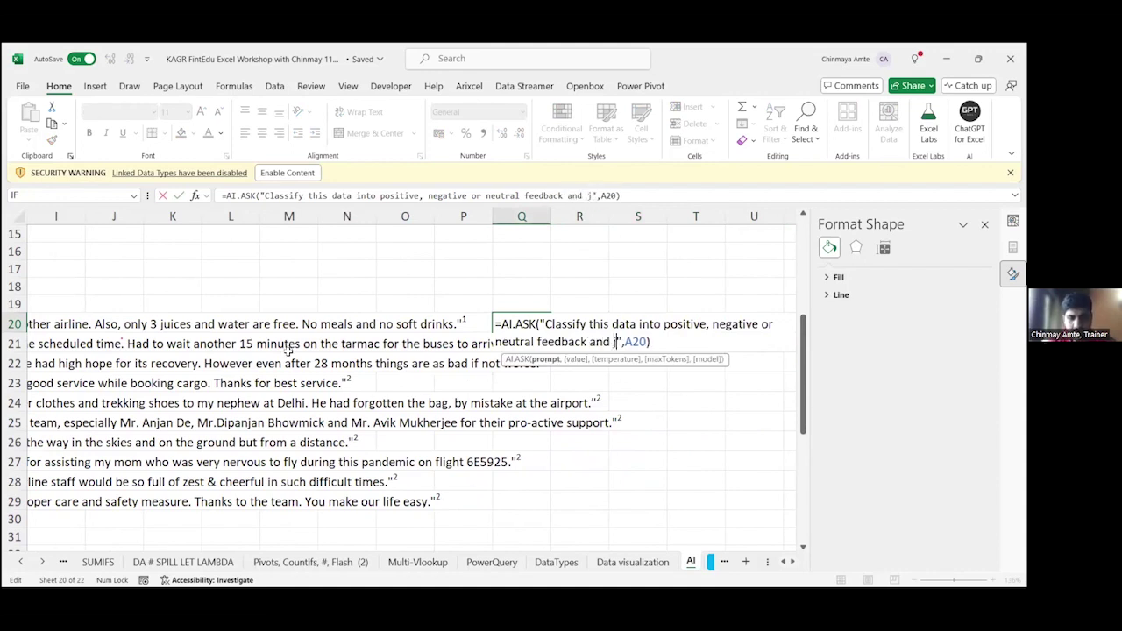
text(give me answr)
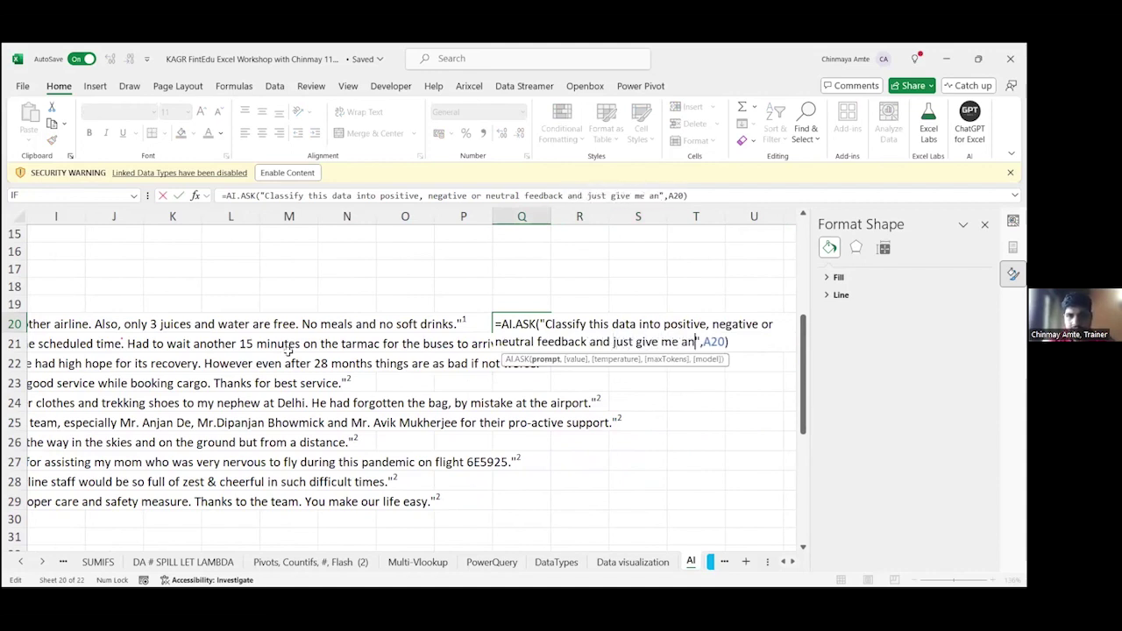
key(BackSpace)
text(er in o)
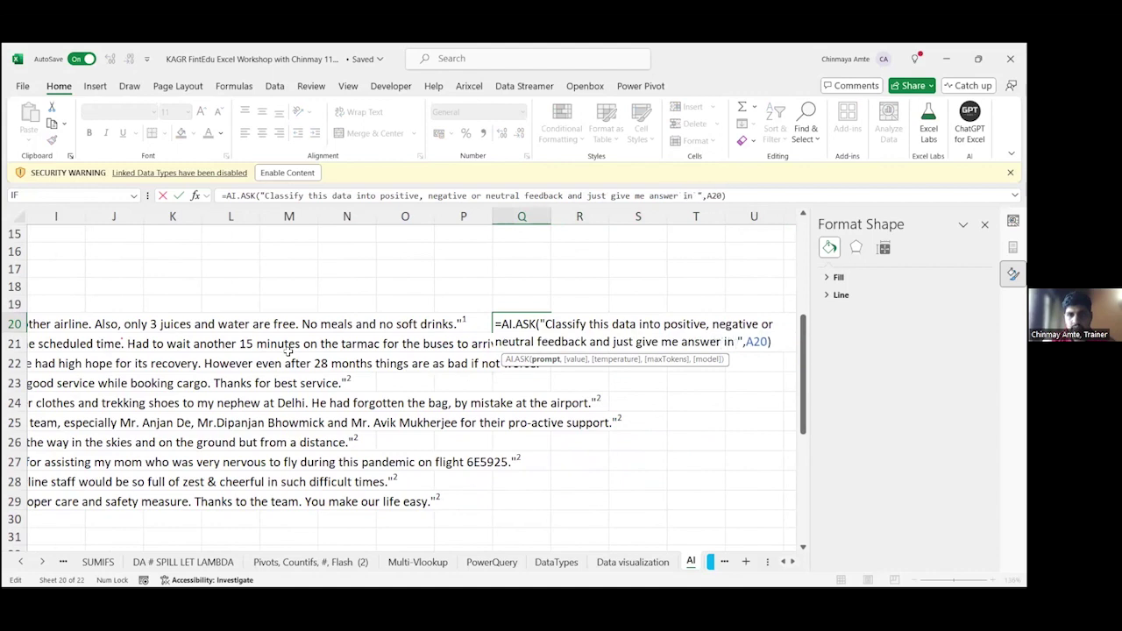
text(ne word)
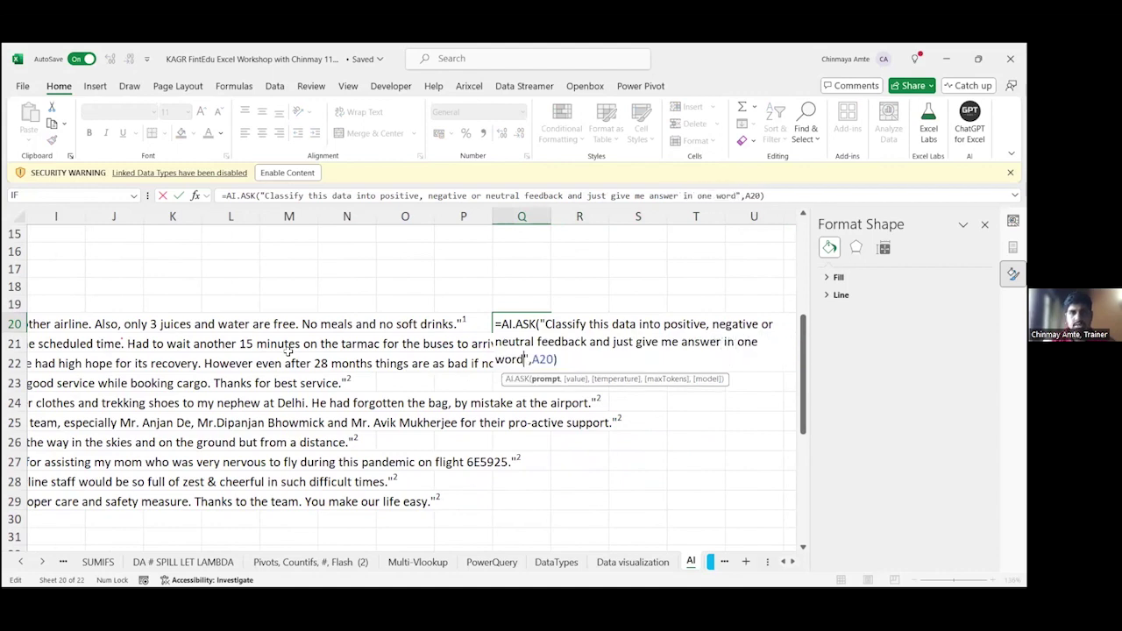
key(Return)
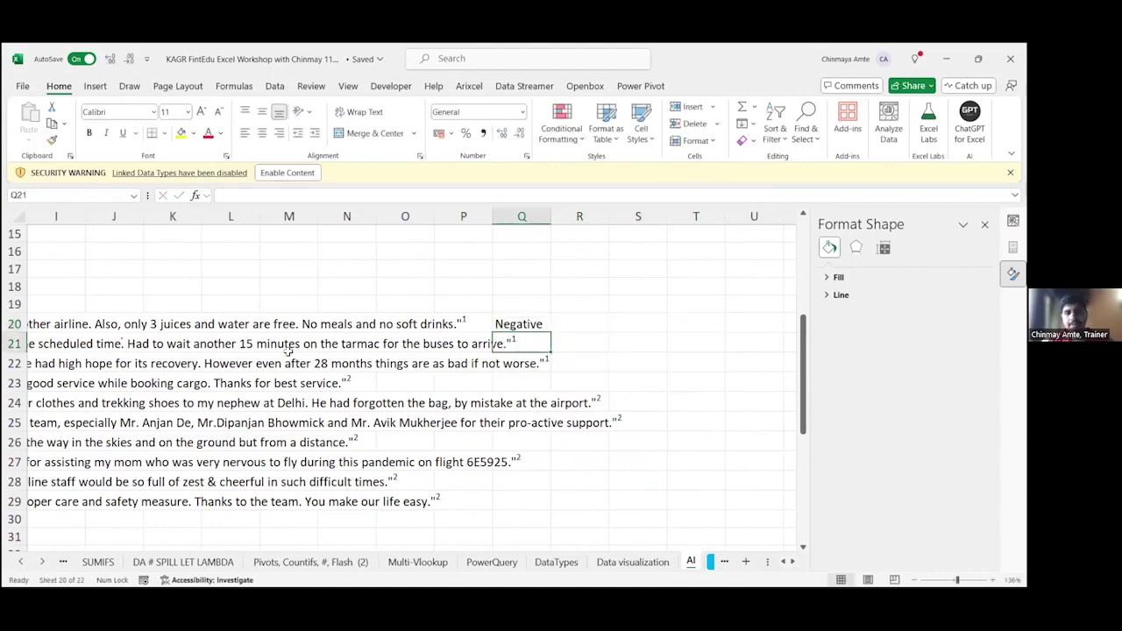
Step: Copy Q20's one-word classification formula down into Q21:Q29
key(Up)
key(F2)
key(Escape)
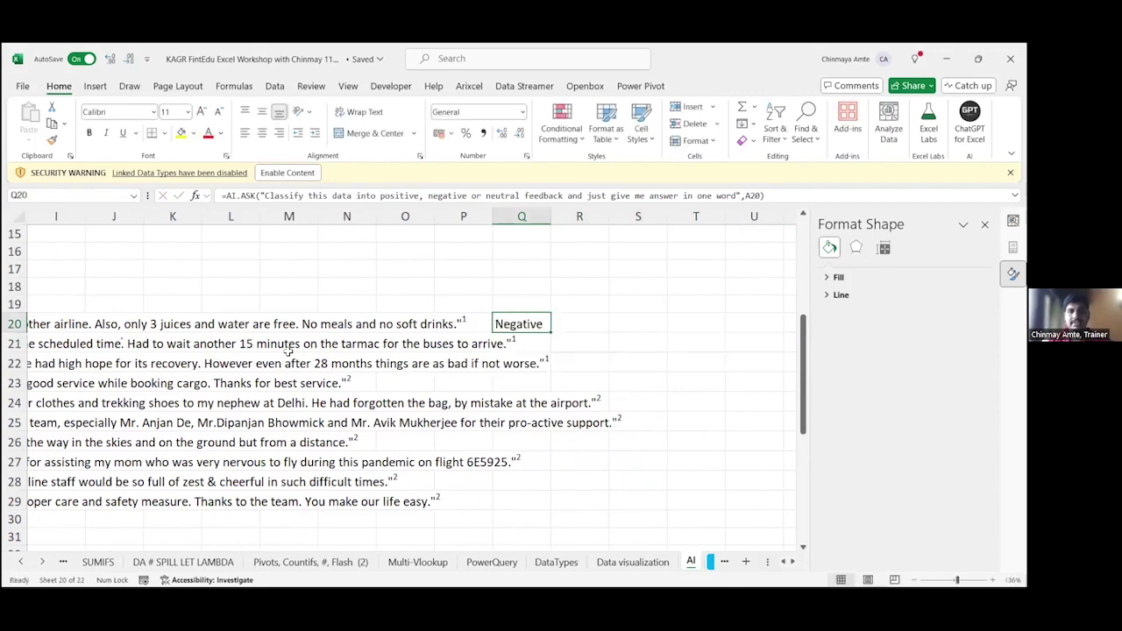
key(ctrl+c)
key(Down)
key(shift+Down)
key(shift+Down)
key(shift+Down)
key(shift+Down)
key(shift+Down)
key(shift+Down)
key(shift+Down)
key(shift+Down)
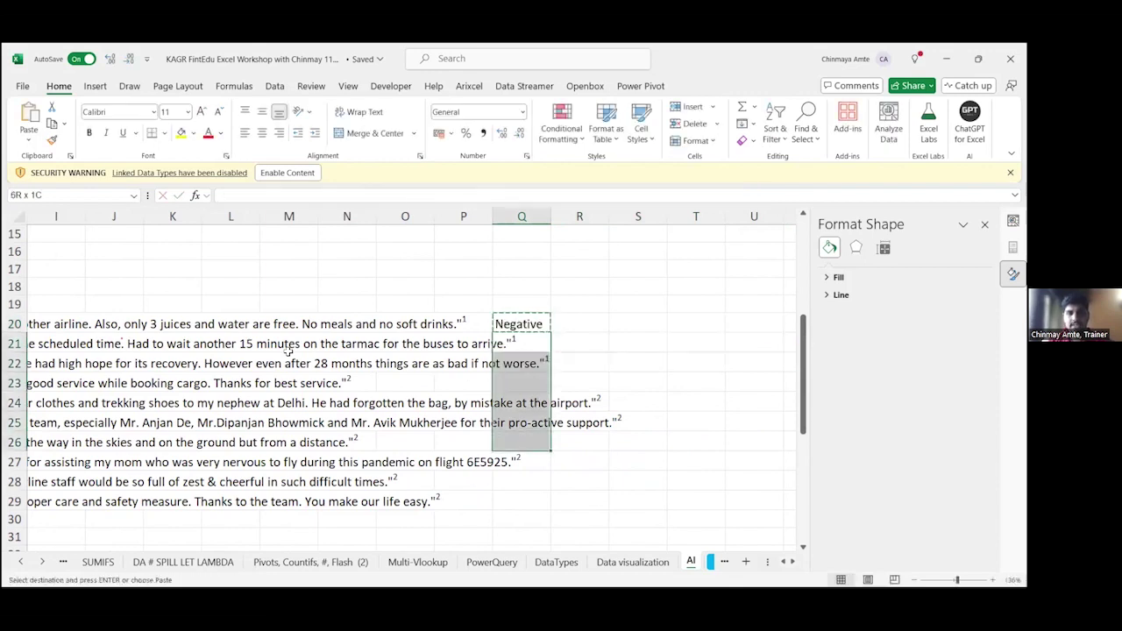
key(ctrl+v)
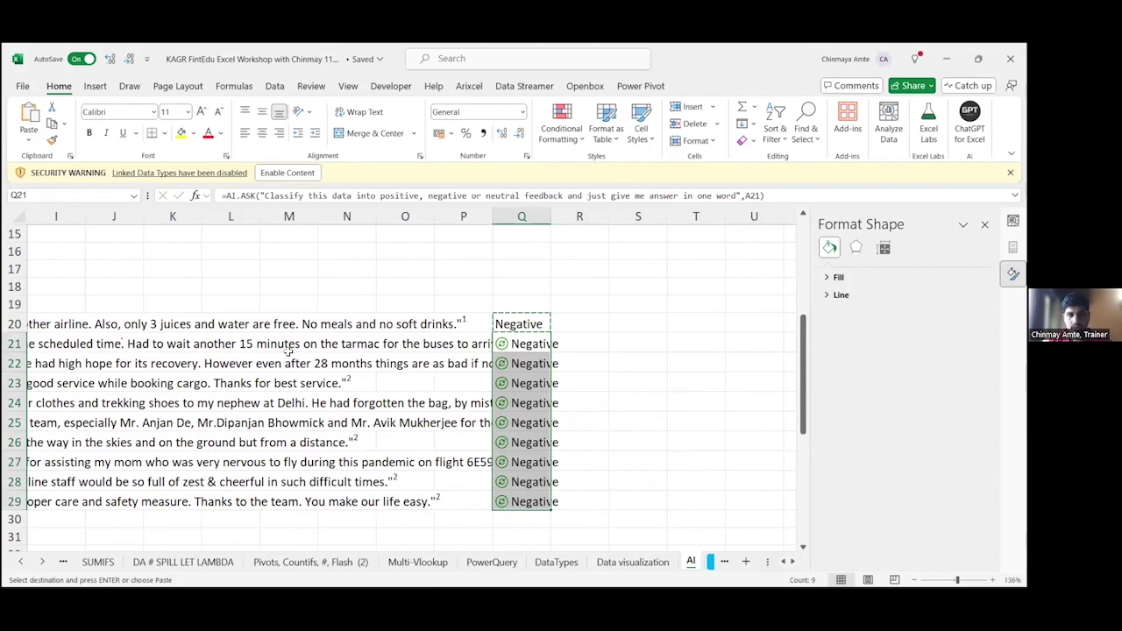
key(Escape)
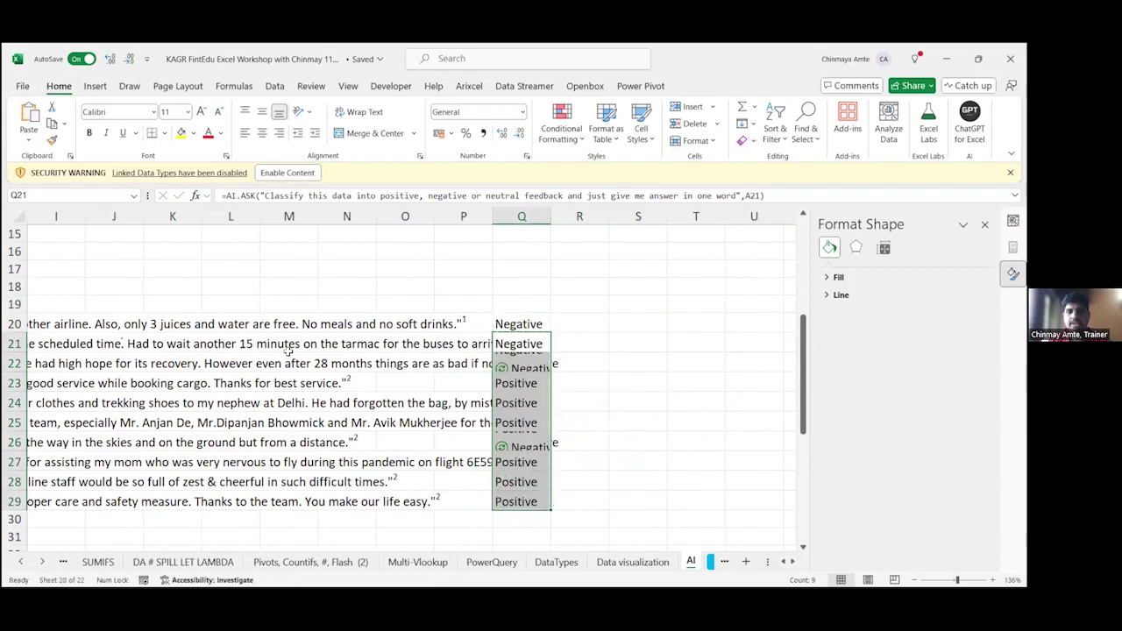
key(Down)
key(Down)
key(Down)
Step: Check Q24's formula and select rows 23–24 leftward from column Q
key(F2)
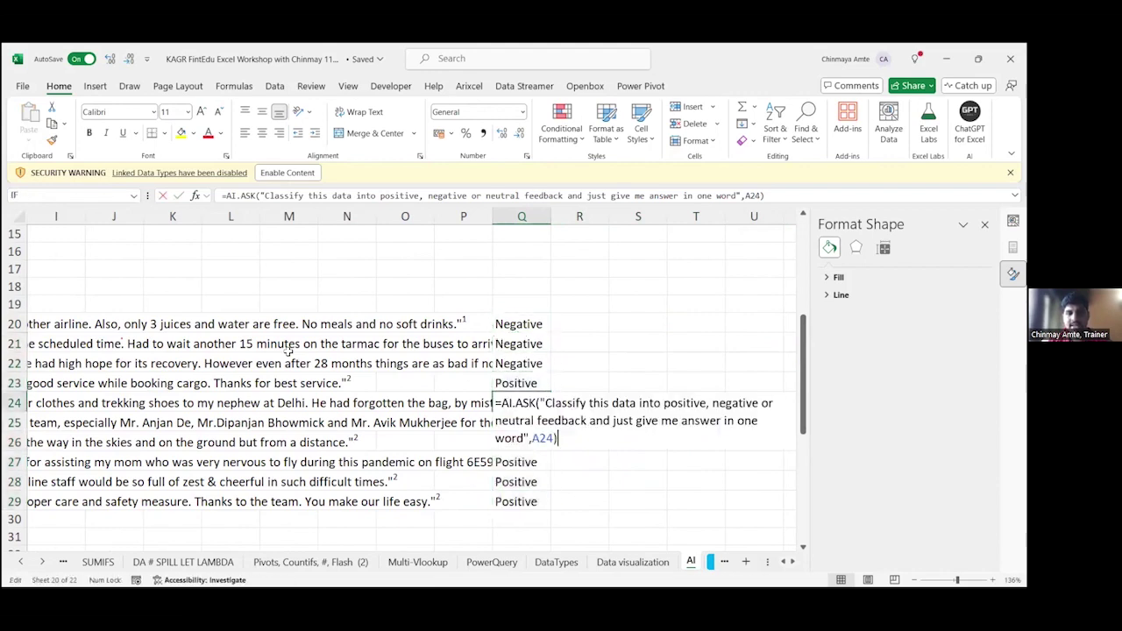
key(Escape)
key(Up)
key(shift+Down)
key(shift+Left)
key(shift+Left)
key(shift+Left)
key(shift+Left)
key(shift+Left)
key(shift+Left)
key(shift+Left)
key(shift+Left)
key(shift+Left)
key(shift+Left)
key(shift+Left)
key(shift+Left)
key(shift+Left)
key(shift+Left)
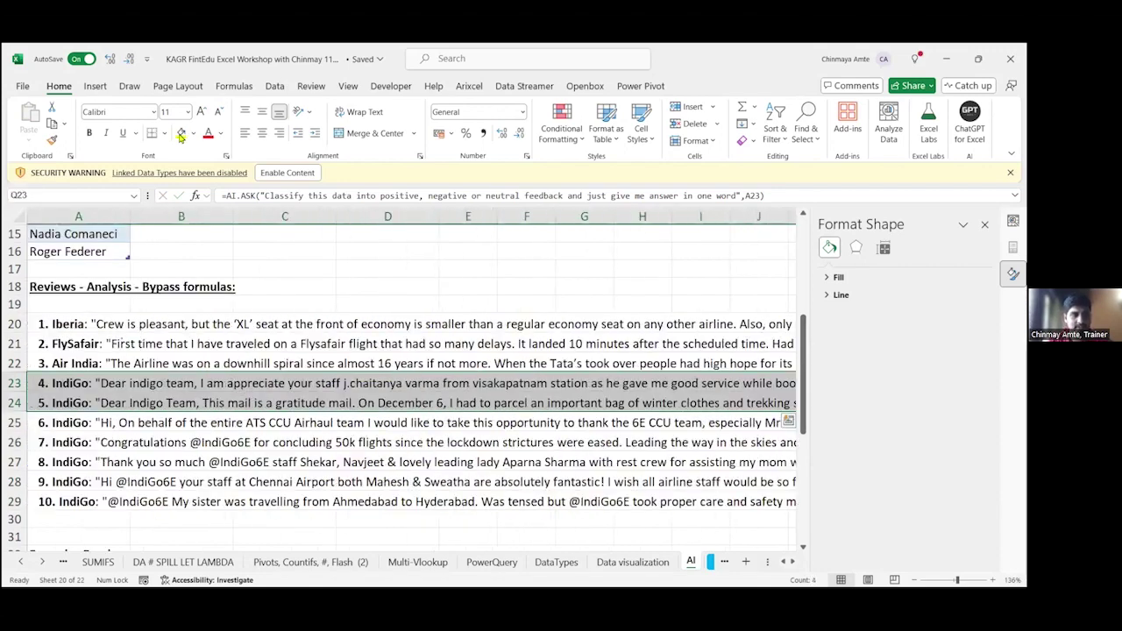
Step: Fill A23:Q24 yellow and read along review 4 in row 23
click(180, 134)
key(Left)
key(Left)
key(Left)
key(Left)
key(Left)
key(Left)
key(Left)
key(Left)
key(Left)
key(Left)
key(Left)
key(Left)
key(Left)
key(Left)
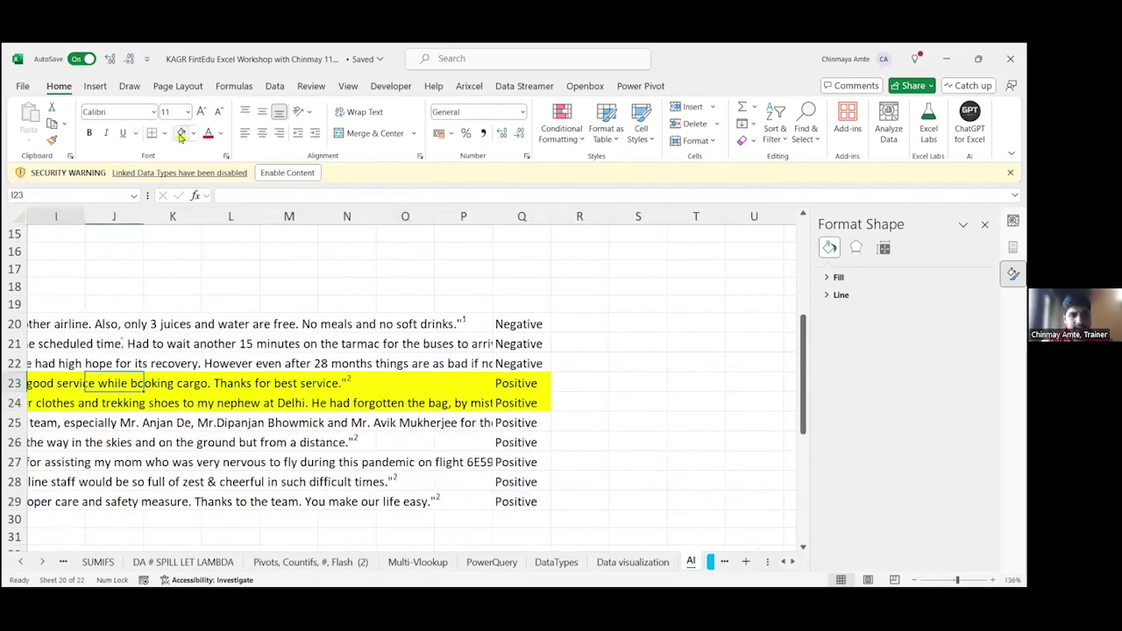
key(Left)
key(Left)
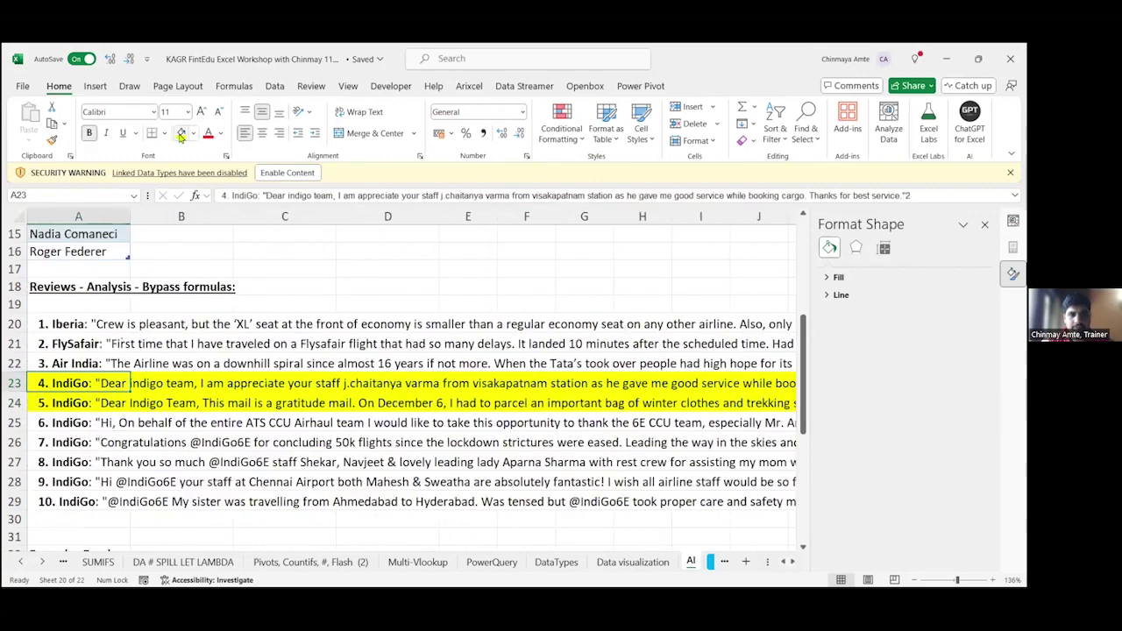
key(Right)
key(Right)
key(Right)
key(Right)
key(Right)
key(Right)
key(Right)
key(Right)
key(Right)
key(Right)
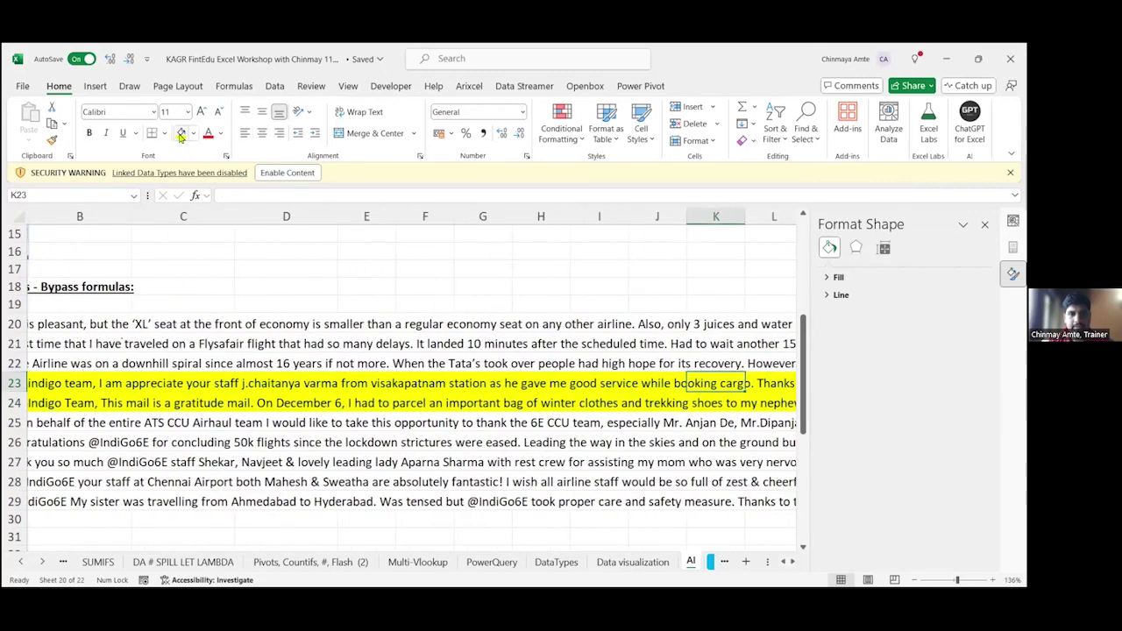
key(Right)
key(Right)
key(Right)
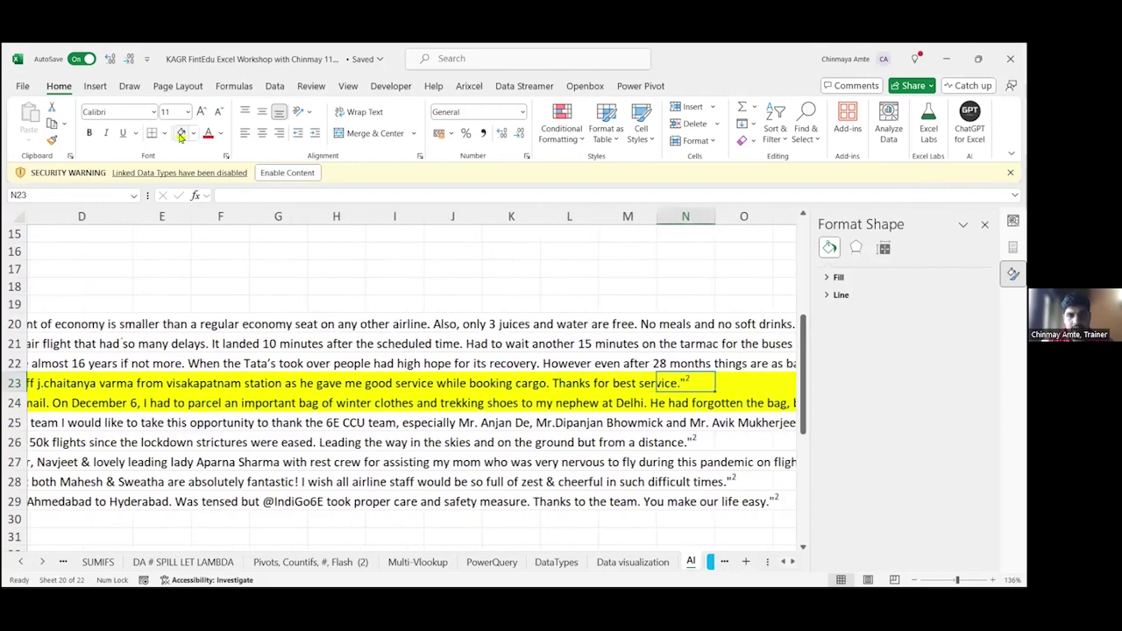
key(Right)
key(Right)
key(Right)
key(Right)
key(Right)
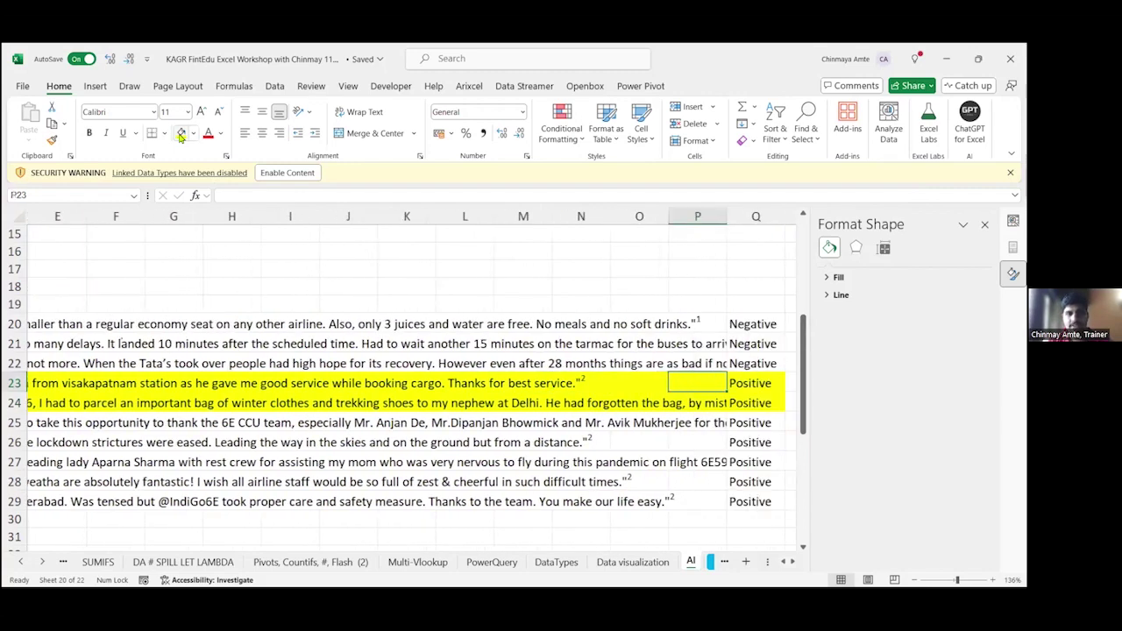
Step: Inspect the classification formulas in Q23 and Q24, then read review 5
key(Left)
key(Left)
key(F2)
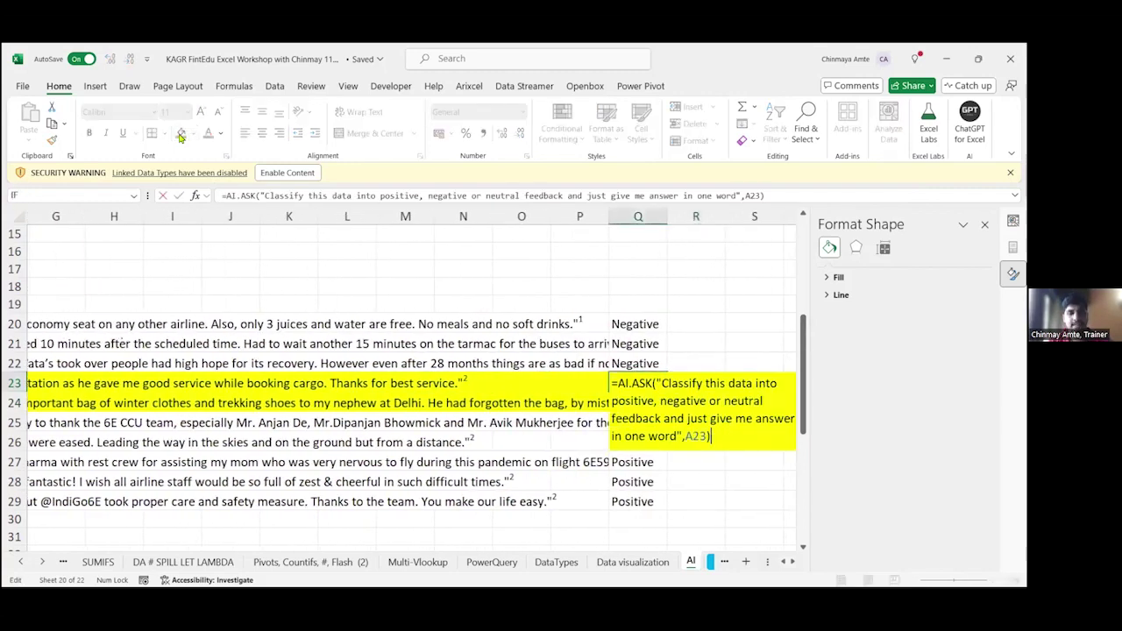
key(Escape)
key(Down)
key(F2)
key(Escape)
key(Left)
key(Left)
key(Left)
key(Left)
key(Left)
key(Left)
key(Left)
key(Left)
key(Left)
key(Left)
key(Left)
key(Left)
key(Left)
key(Left)
key(Left)
key(Left)
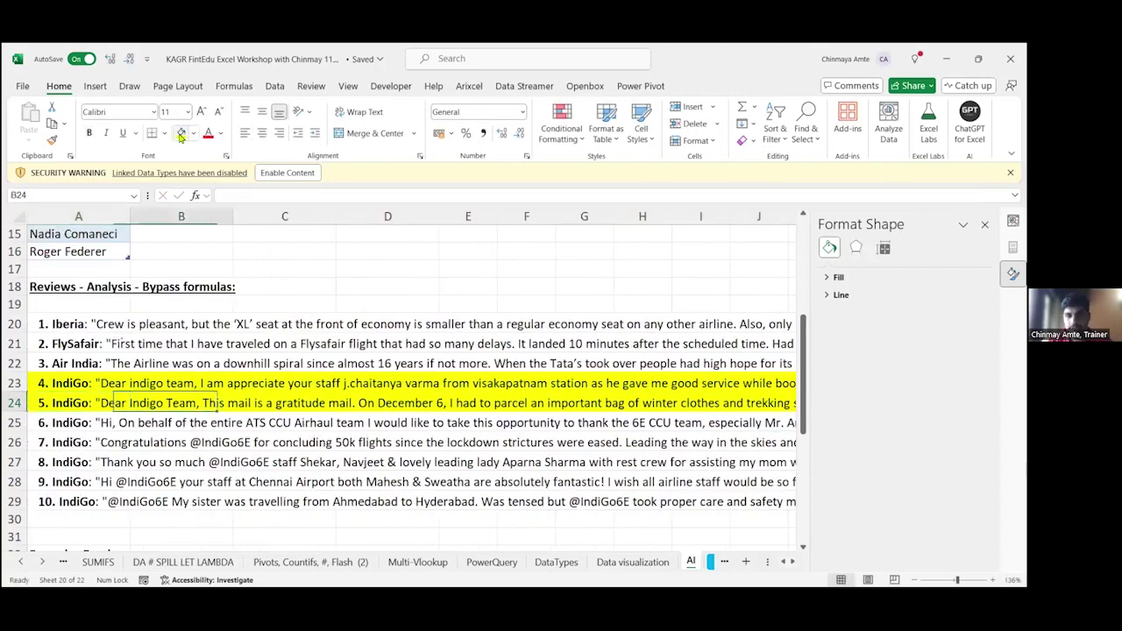
key(Right)
key(Right)
key(Right)
key(Right)
key(Right)
key(Right)
key(Right)
key(Right)
key(Right)
key(Right)
key(Right)
key(Right)
key(Right)
key(Right)
key(Right)
key(Right)
key(Right)
key(Right)
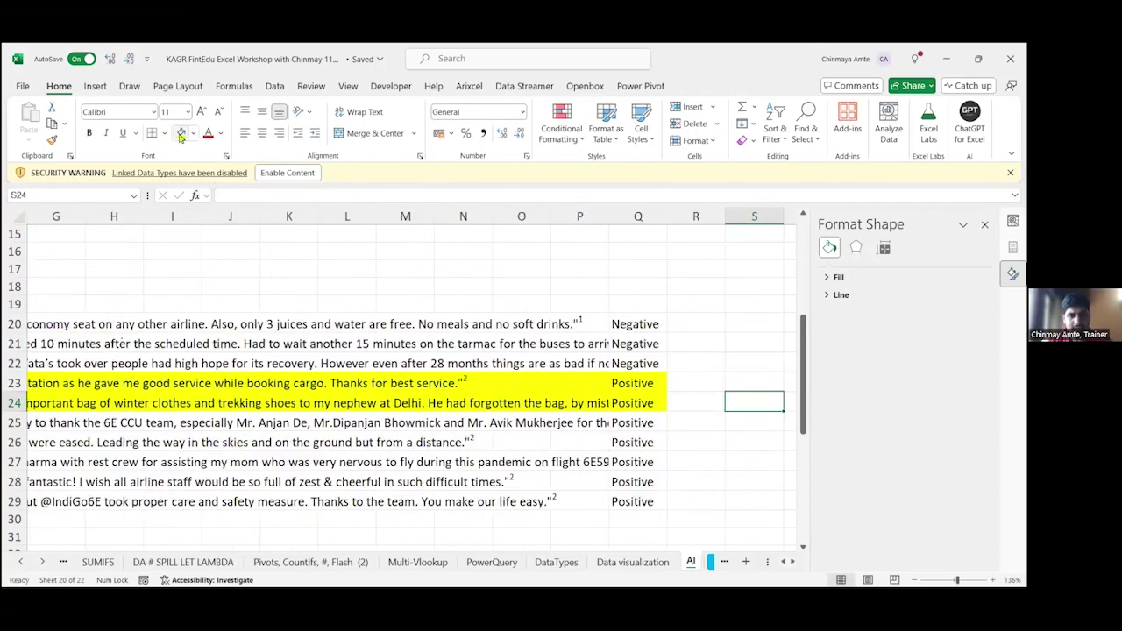
key(Left)
key(Left)
key(Down)
key(Down)
key(Down)
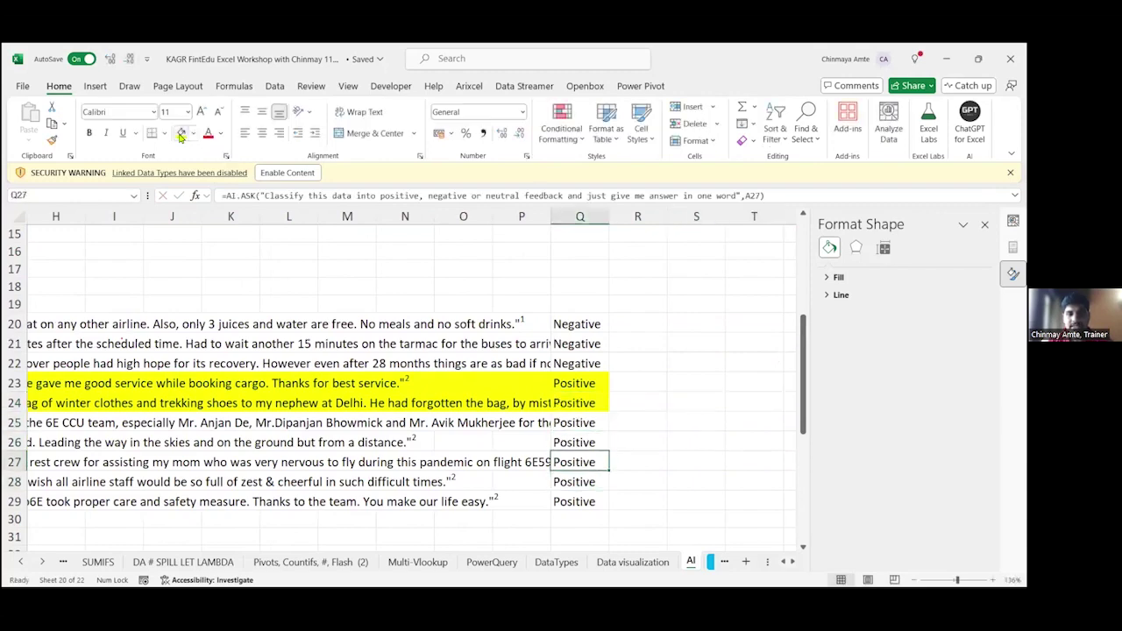
Step: Highlight row 20, the Iberia review through Q20, in yellow and open A20's text
key(Up)
key(Up)
key(Up)
key(Up)
key(Up)
key(Up)
key(Up)
key(shift+Left)
key(shift+Left)
key(shift+Left)
key(shift+Left)
key(shift+Left)
key(shift+Left)
key(shift+Left)
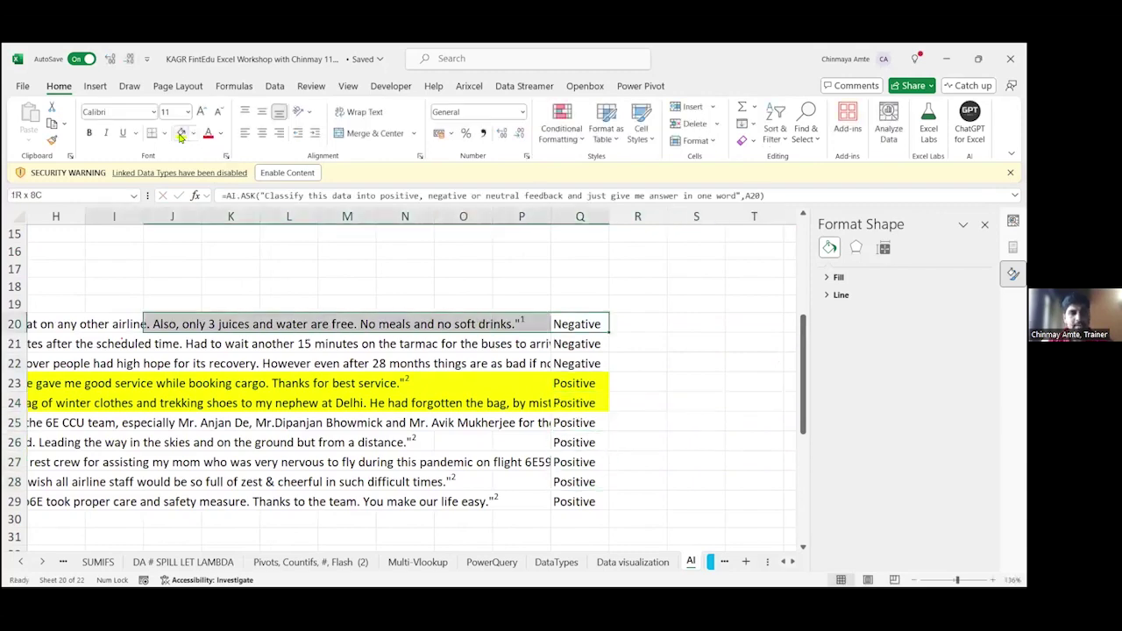
key(shift+Left)
key(shift+Left)
key(shift+Left)
key(shift+Left)
key(shift+Left)
key(shift+Left)
key(shift+Left)
key(shift+Left)
key(shift+Left)
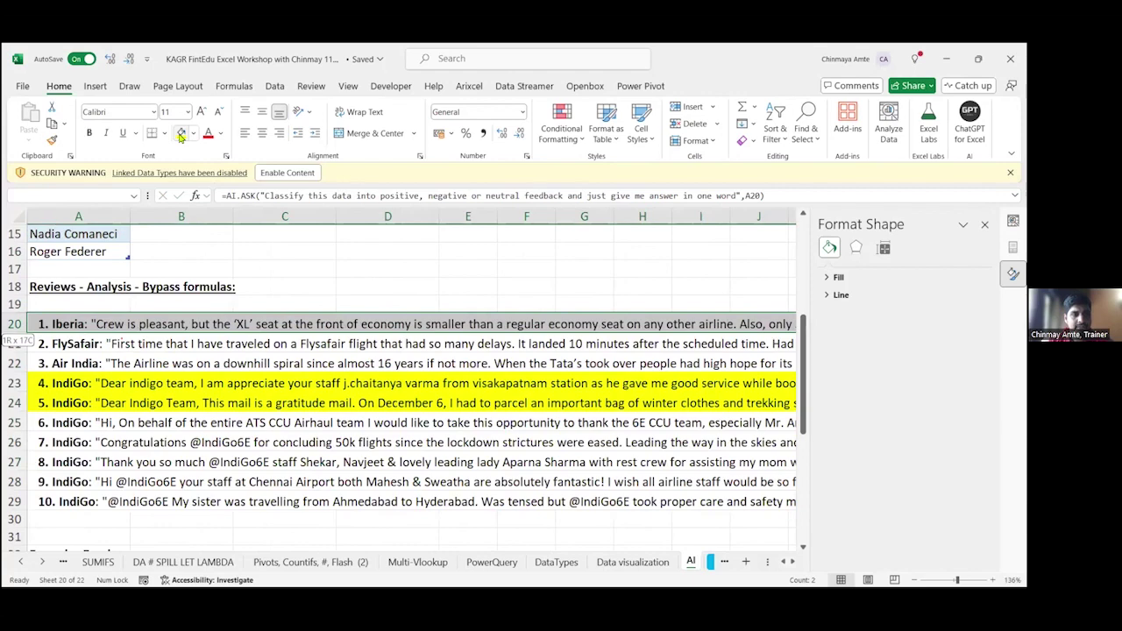
key(Left)
key(Left)
key(Left)
key(Left)
key(Left)
key(Left)
key(Left)
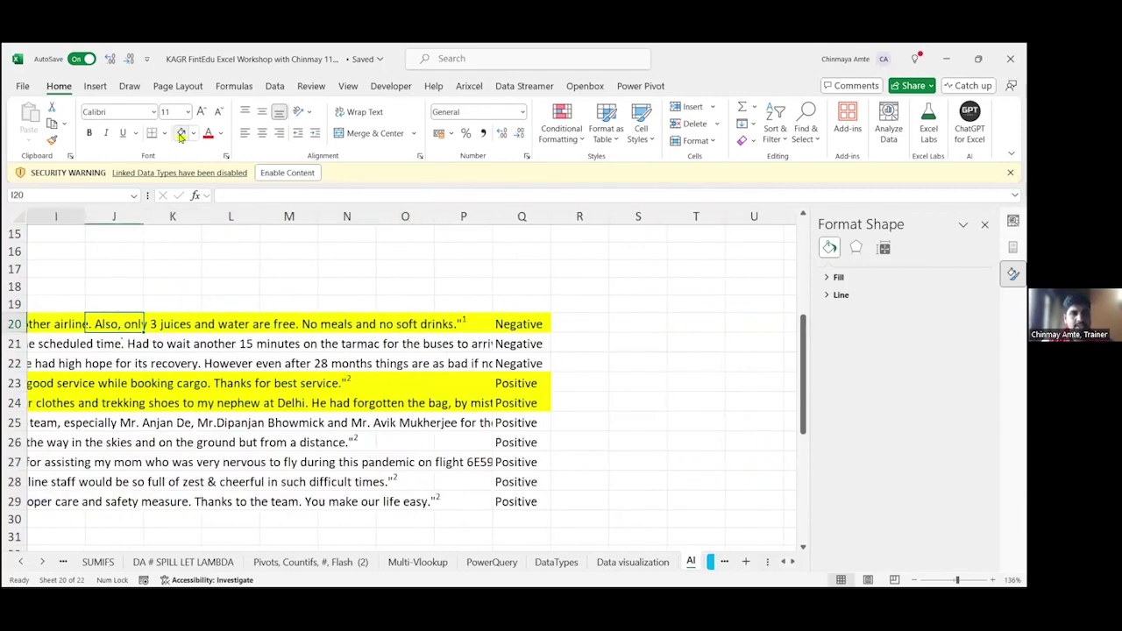
key(Left)
key(Left)
key(Left)
key(Left)
key(Left)
key(Left)
key(Left)
key(Left)
key(Left)
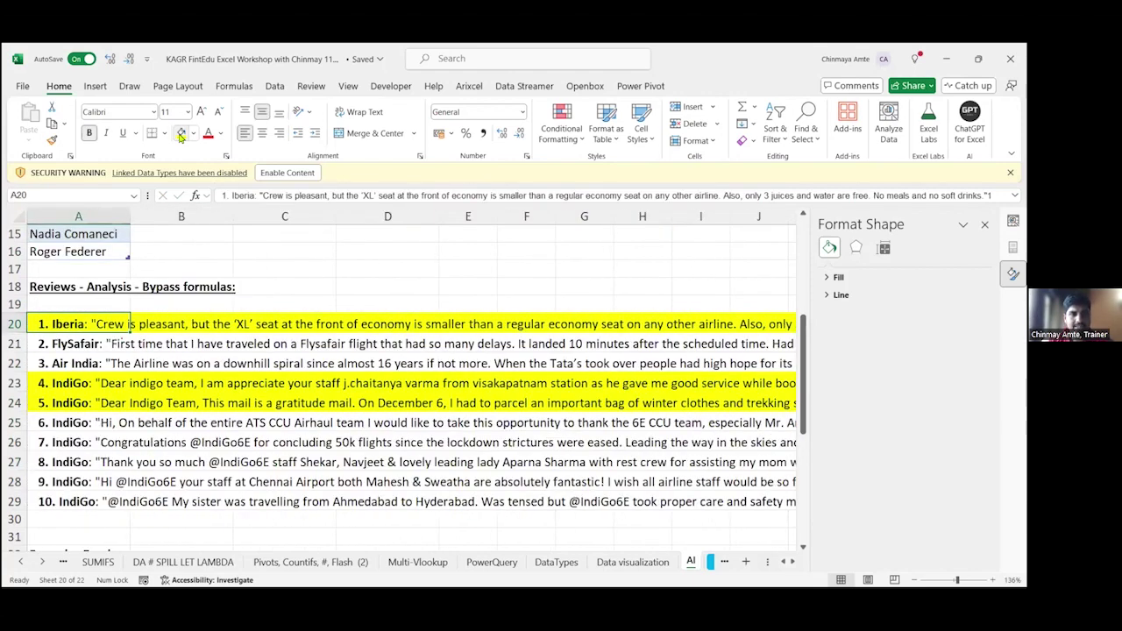
key(F2)
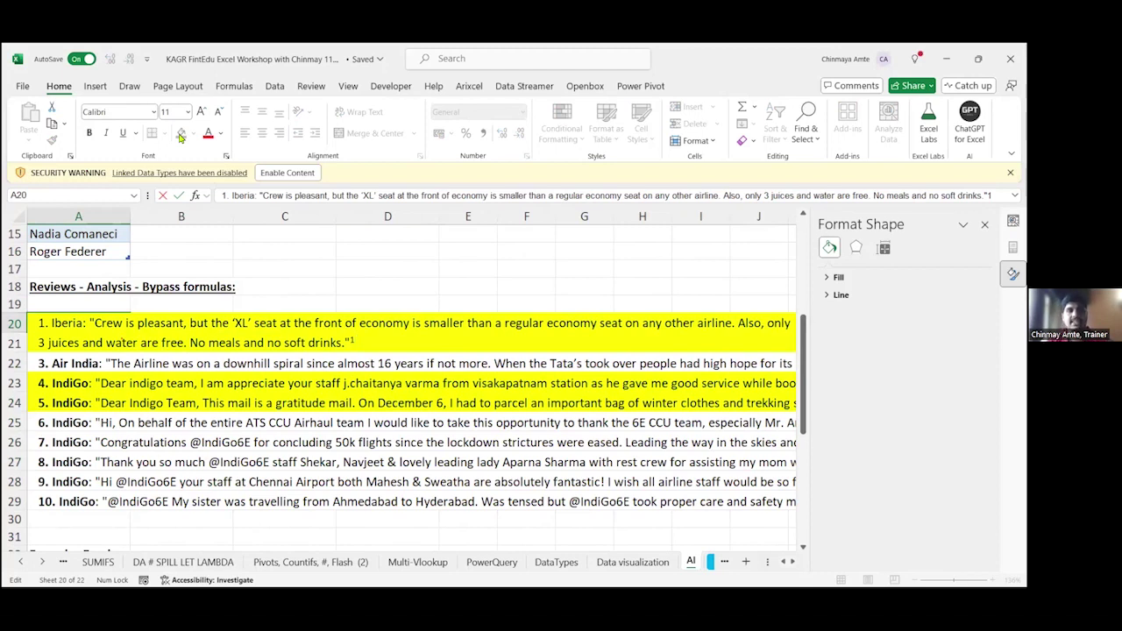
Step: Commit the Iberia review edit in A20 and check its sentiment formula in column Q
key(Tab)
key(Tab)
key(Tab)
key(Tab)
key(Tab)
key(Tab)
key(Tab)
key(Tab)
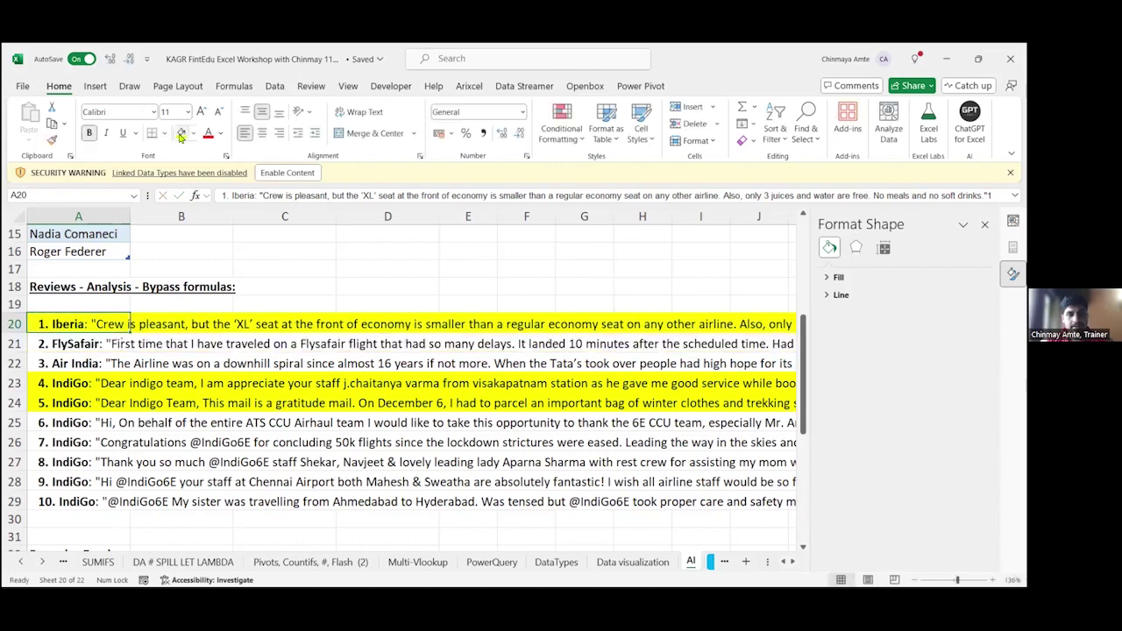
key(Tab)
key(Tab)
key(Tab)
key(Tab)
key(Tab)
key(Tab)
key(Tab)
key(Tab)
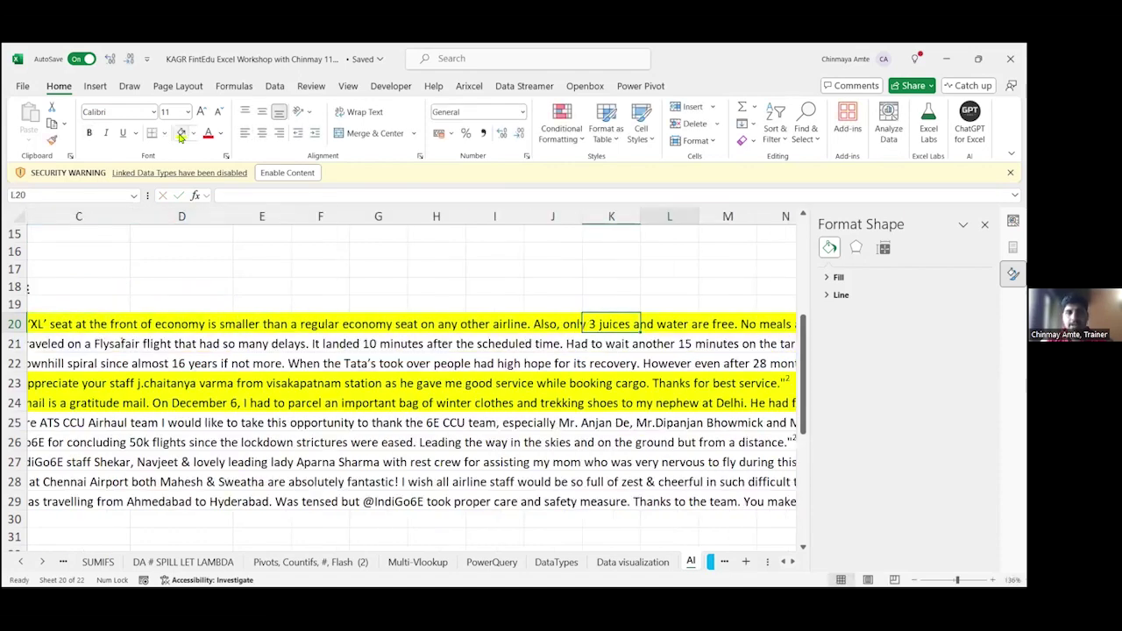
key(Tab)
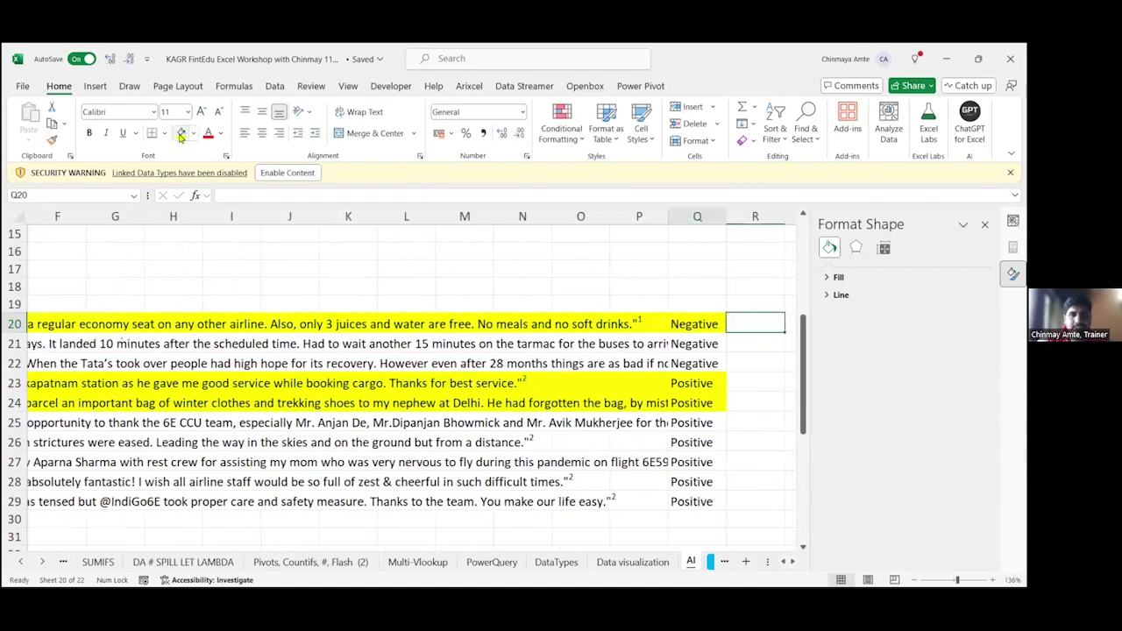
key(shift+Tab)
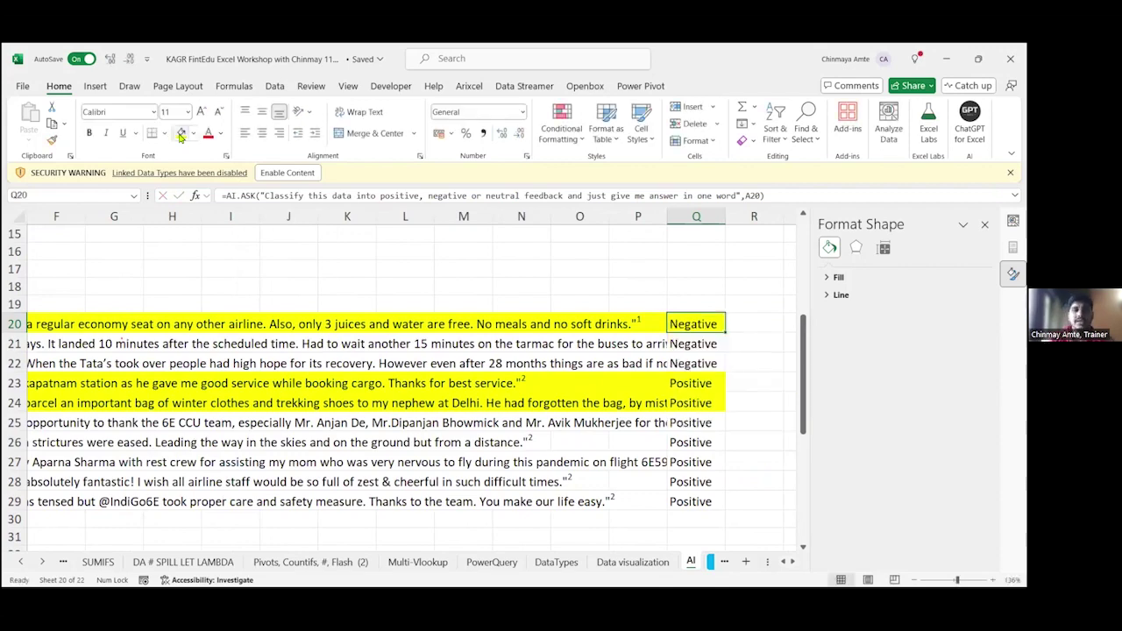
key(Home)
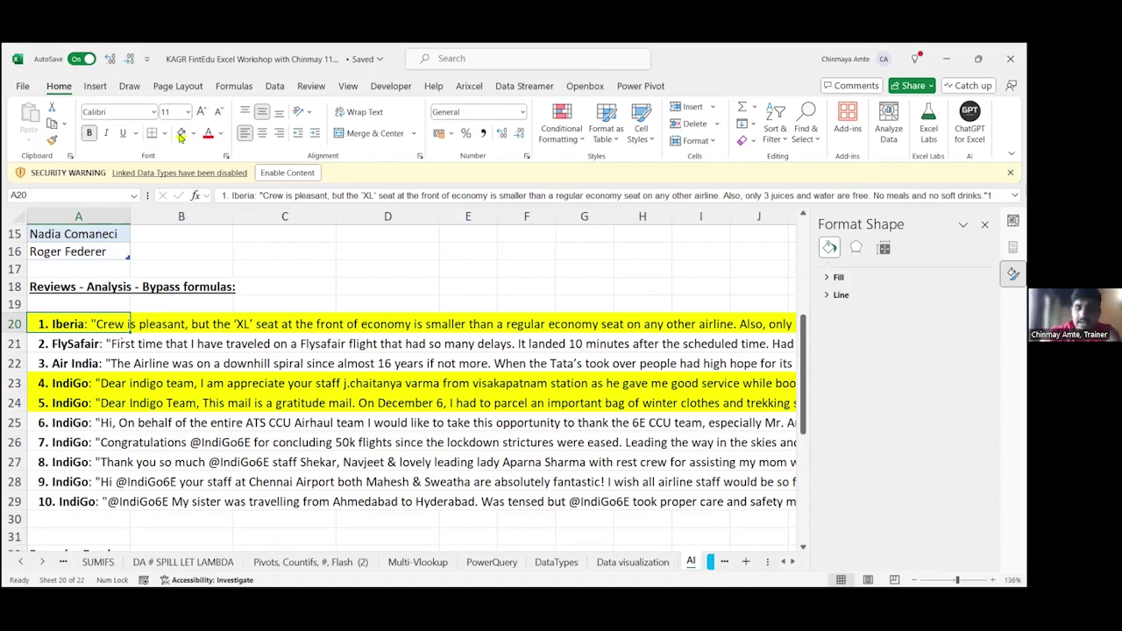
Step: Move along row 20 to the sentiment column and step down through the sentiment results
key(Right)
key(Right)
key(Right)
key(Right)
key(Right)
key(Right)
key(Right)
key(Right)
key(Right)
key(Right)
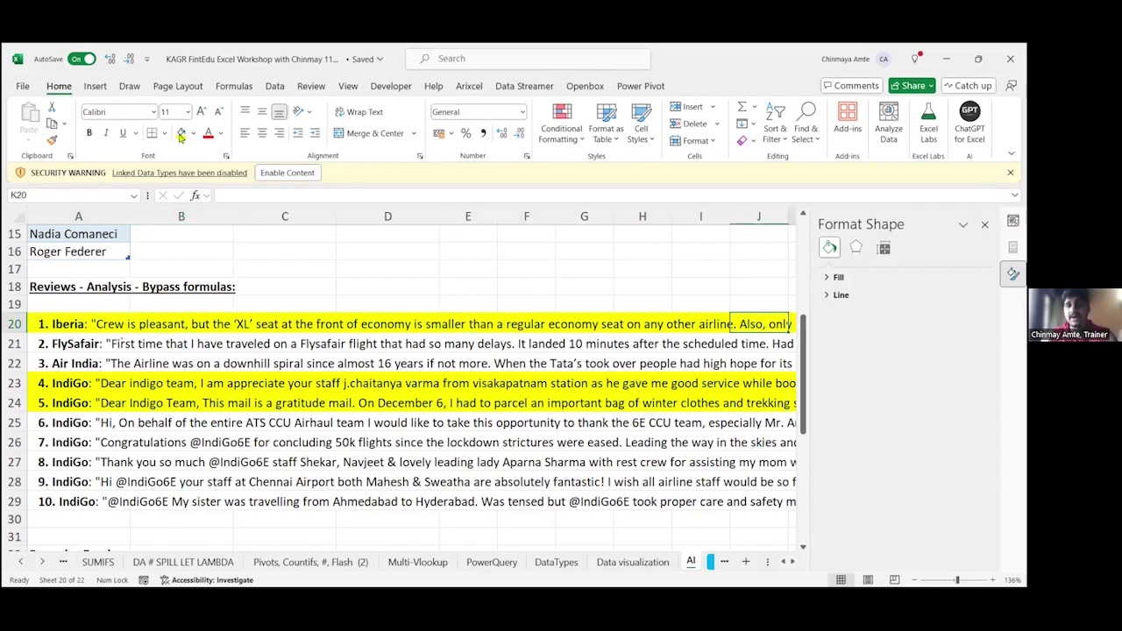
key(Right)
key(Right)
key(Right)
key(Right)
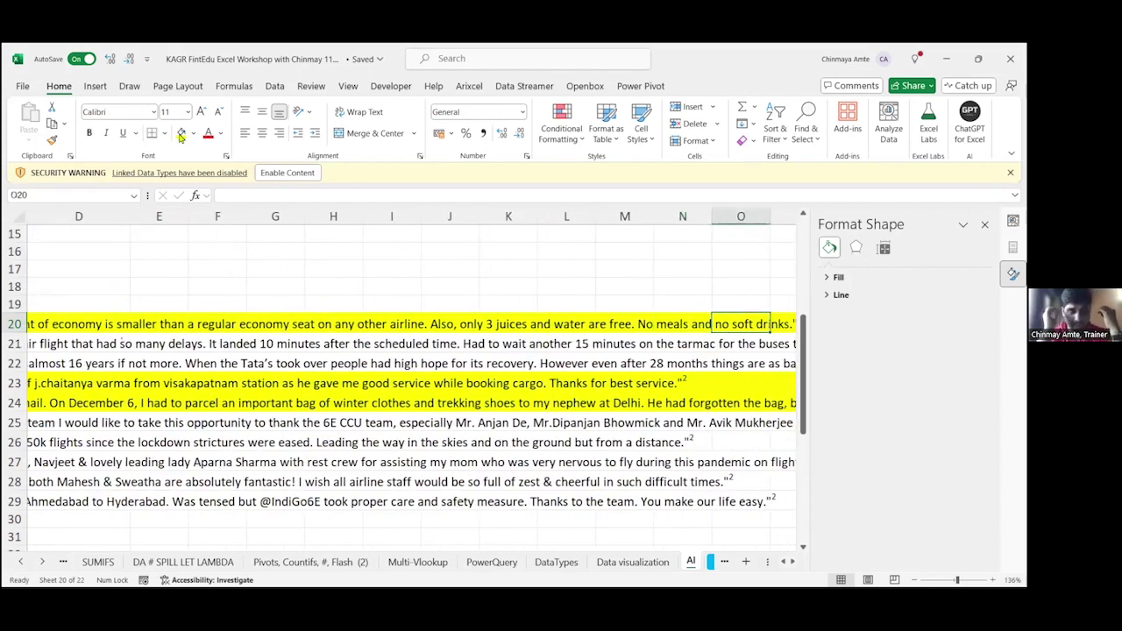
key(Right)
key(Right)
key(Right)
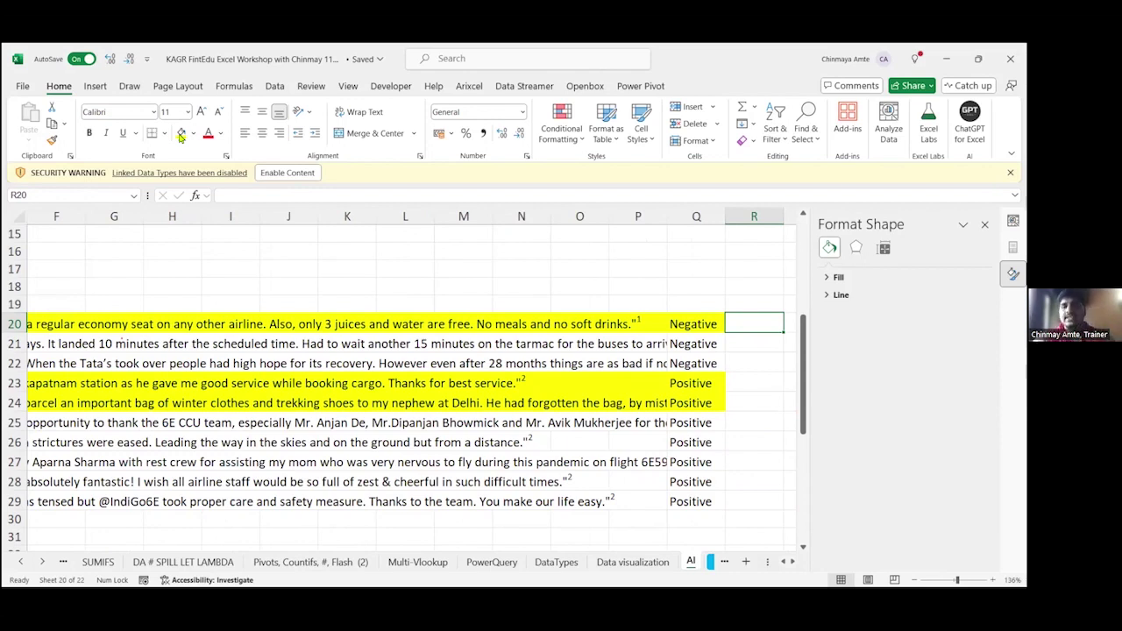
key(Left)
key(F2)
key(Return)
key(F2)
key(Return)
key(Down)
key(Down)
key(Down)
key(Down)
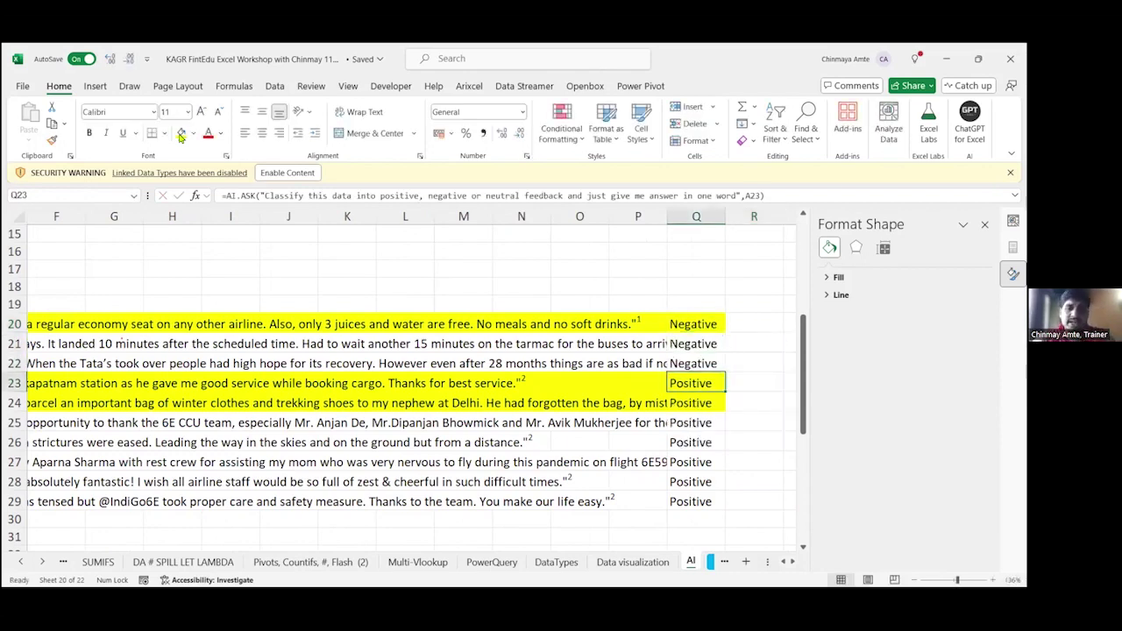
key(Down)
key(Down)
key(Down)
Step: Select the three Negative results (rows 20–22), then the seven Positive results (rows 23–29)
key(ctrl+Up)
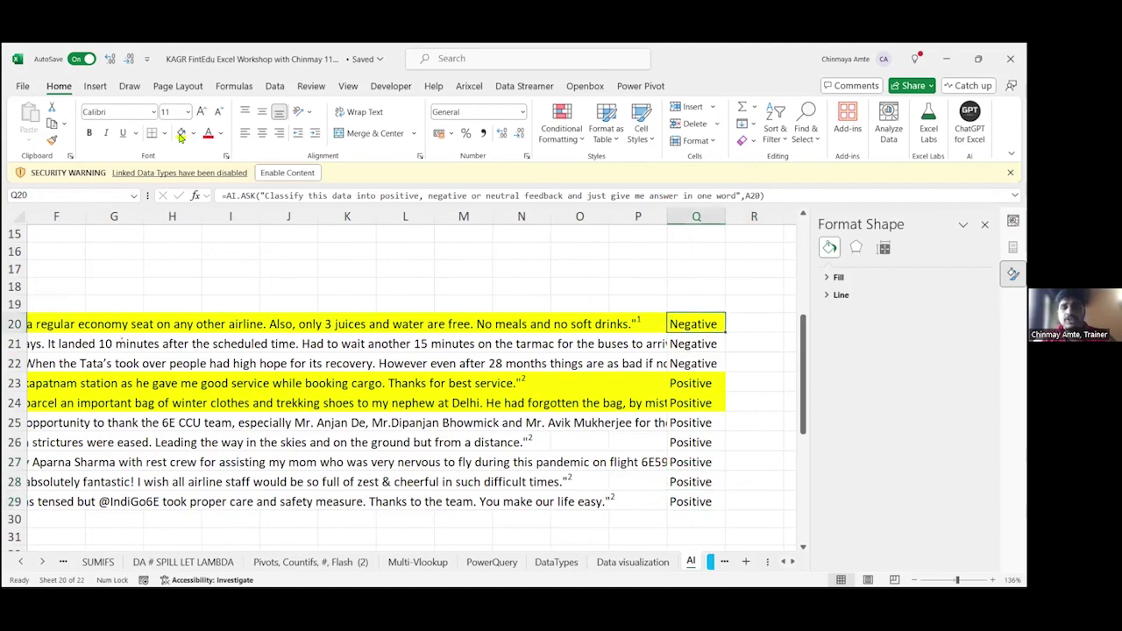
key(Down)
key(Up)
key(shift+Down)
key(shift+Down)
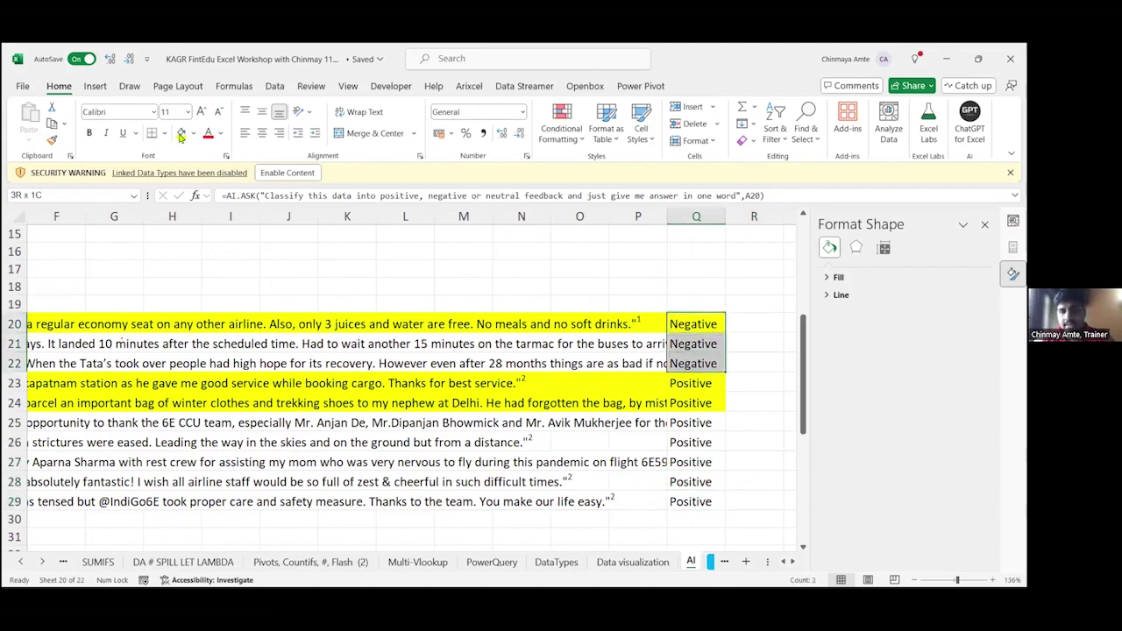
key(Down)
key(Down)
key(Down)
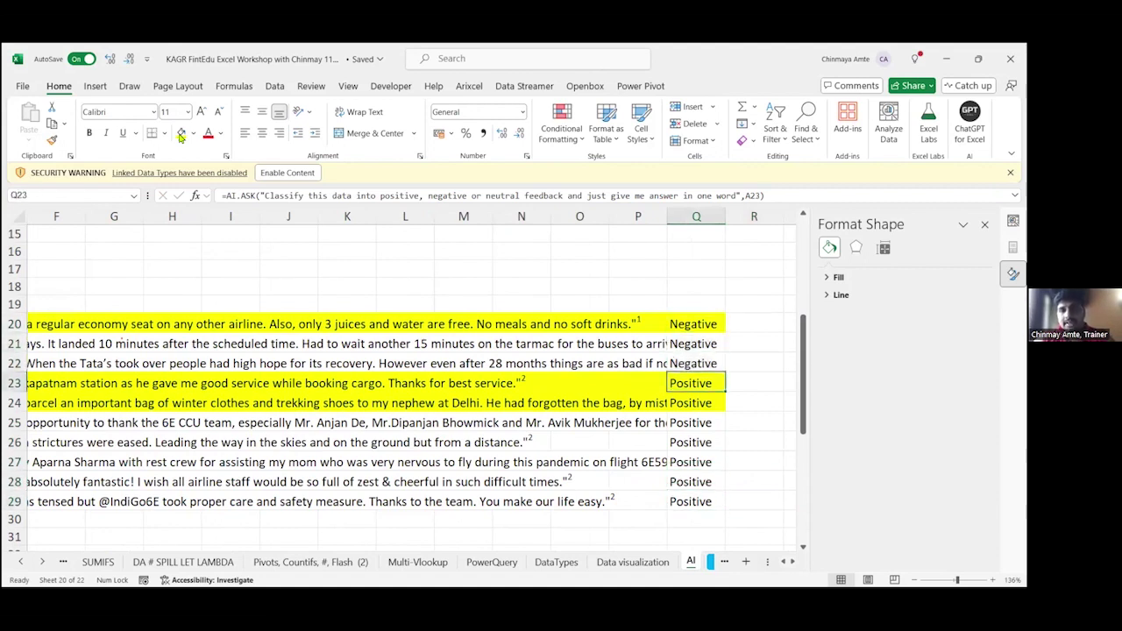
key(ctrl+shift+Down)
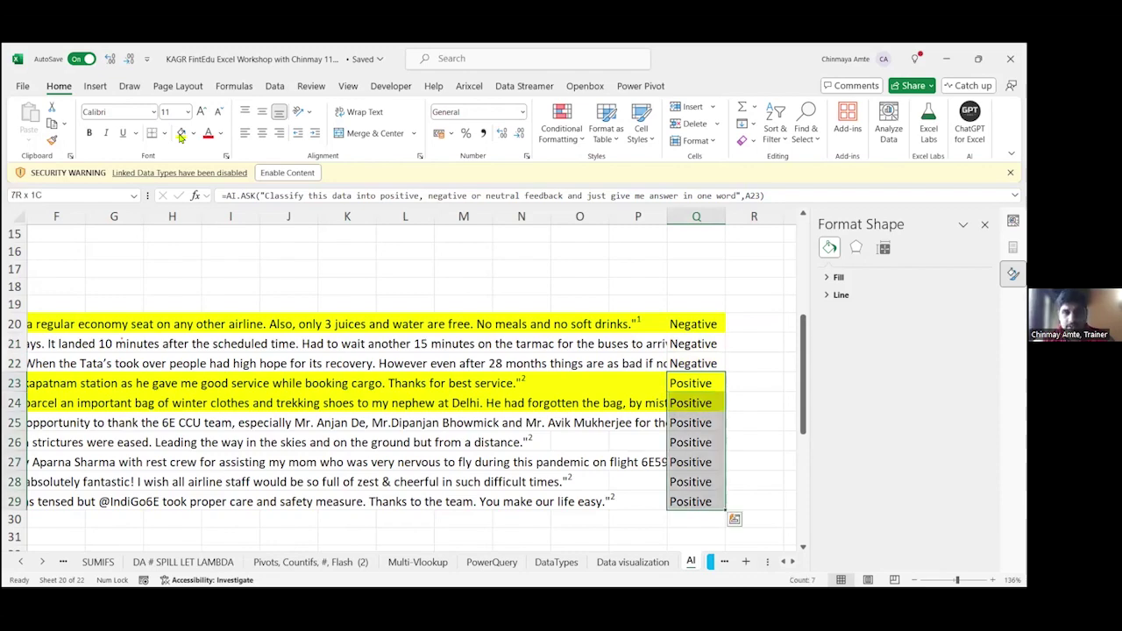
key(Up)
key(Up)
key(Up)
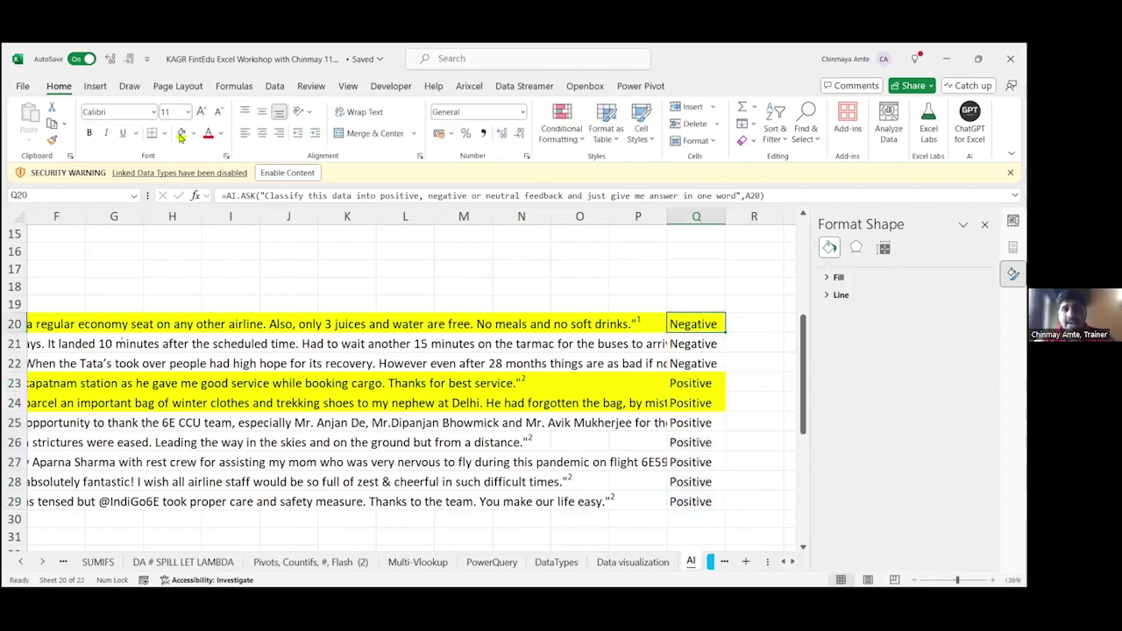
Step: Go to the Extract Names sentences starting at row 34
key(ctrl+Left)
key(ctrl+Down)
key(ctrl+Down)
key(ctrl+Down)
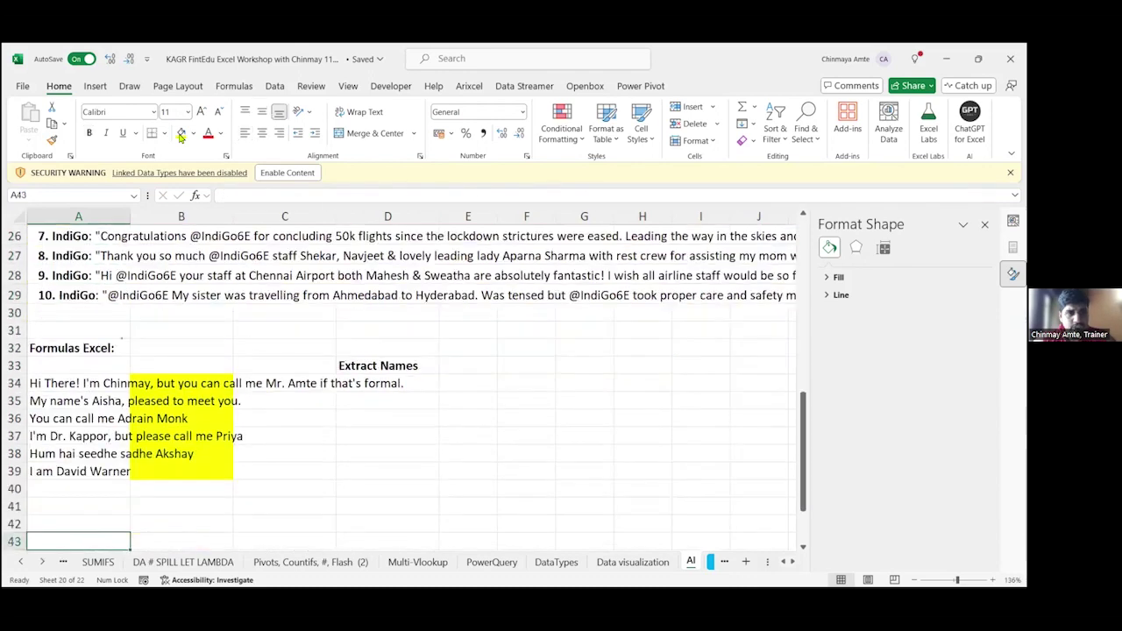
Step: Add a closing period to the third through sixth introduction sentences
key(Down)
key(Down)
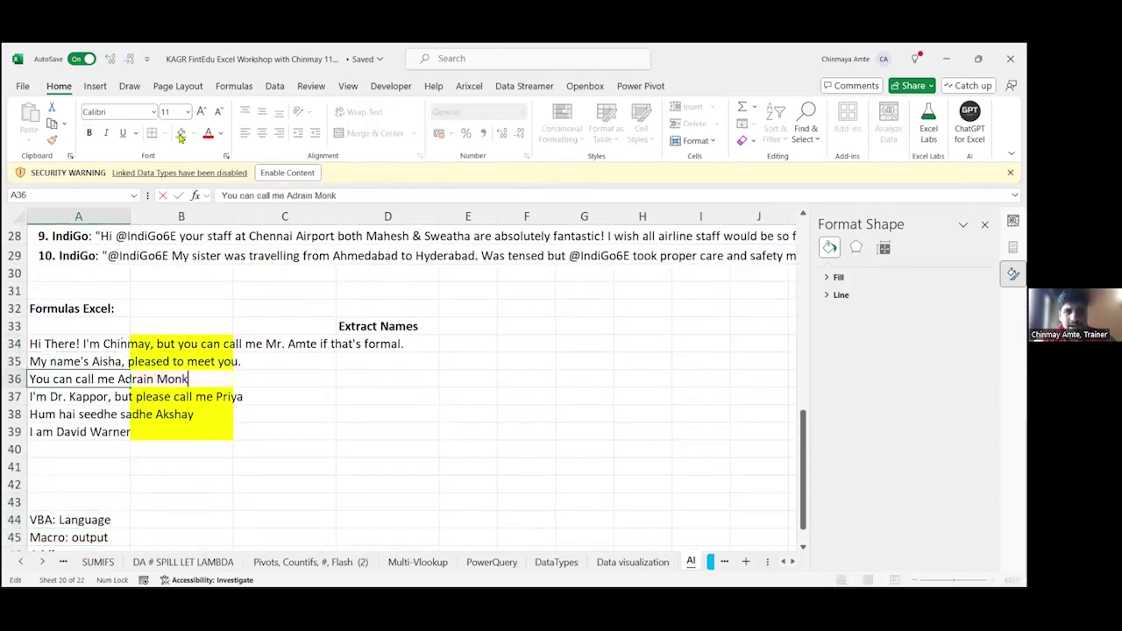
key(Down)
key(Up)
key(Up)
key(F2)
text(.)
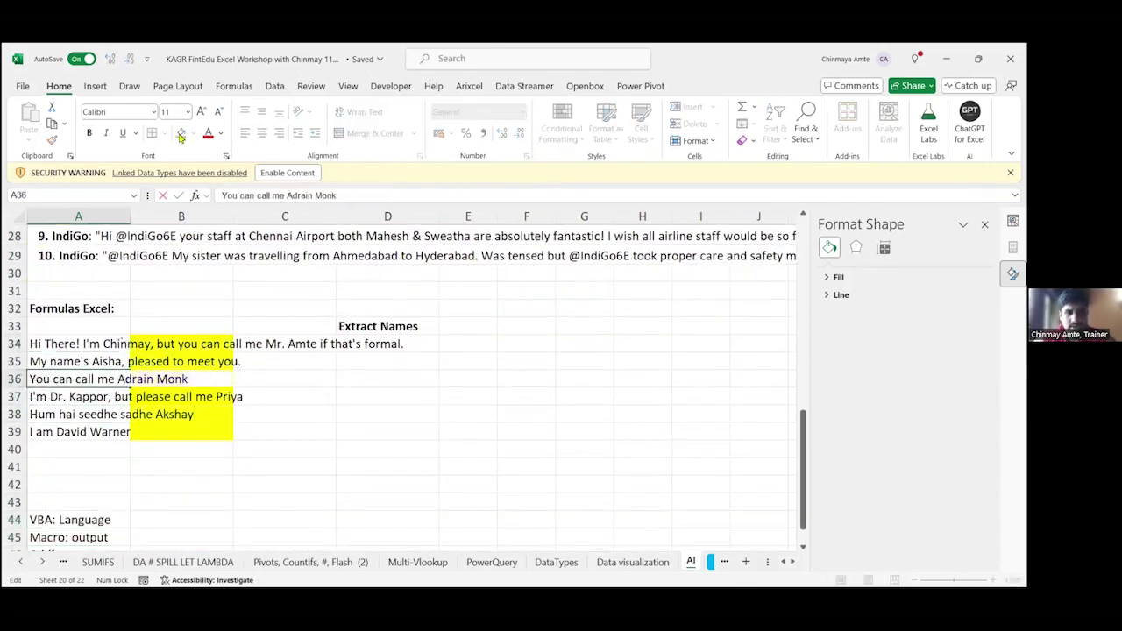
key(Return)
key(F2)
text(.)
key(Return)
key(F2)
text(.)
key(Return)
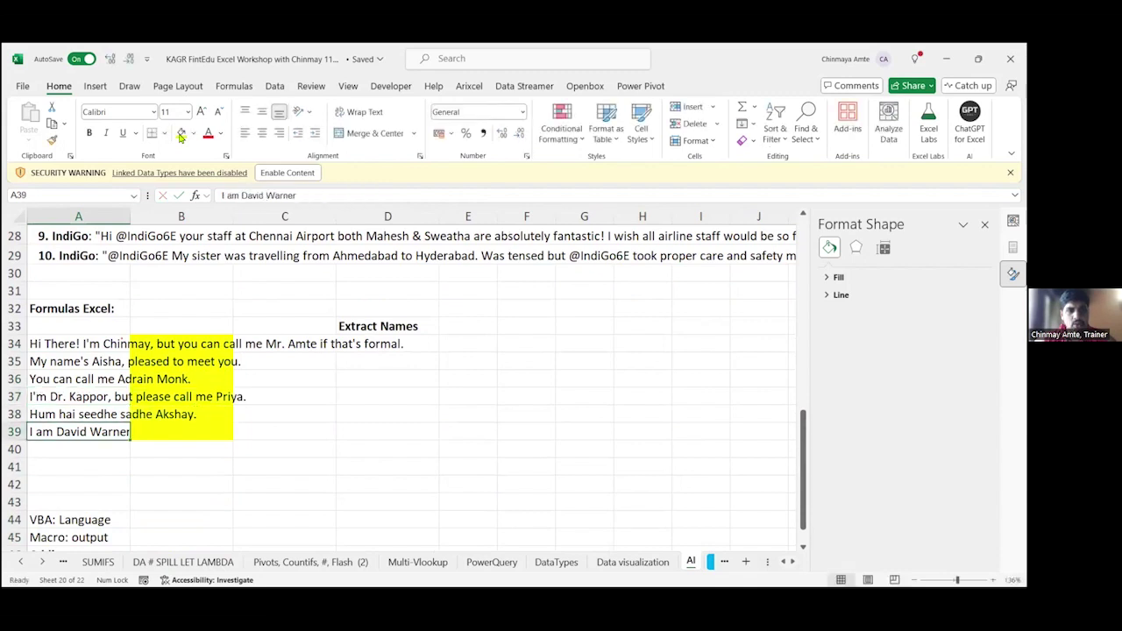
key(F2)
text(.)
key(Return)
Step: Enter =AI.EXTRACT(A34,"Names") in D34 to pull the name from the first sentence
key(Up)
key(Up)
key(Up)
key(Up)
key(Up)
key(Up)
key(Up)
key(Up)
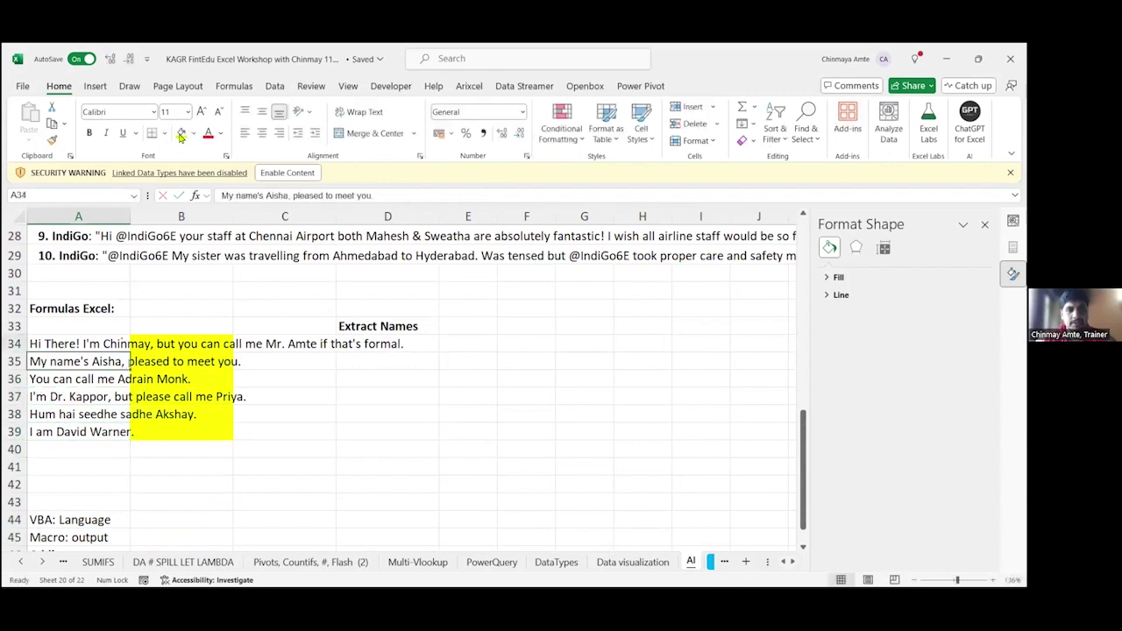
key(Right)
key(Right)
key(Down)
key(Down)
key(F2)
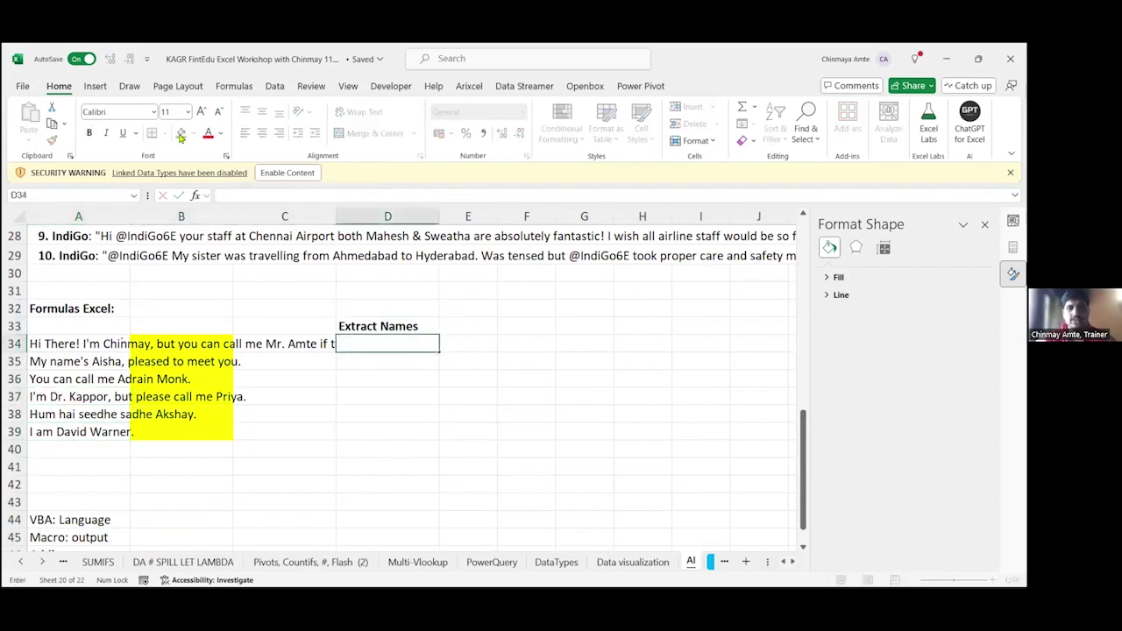
key(Escape)
text(=)
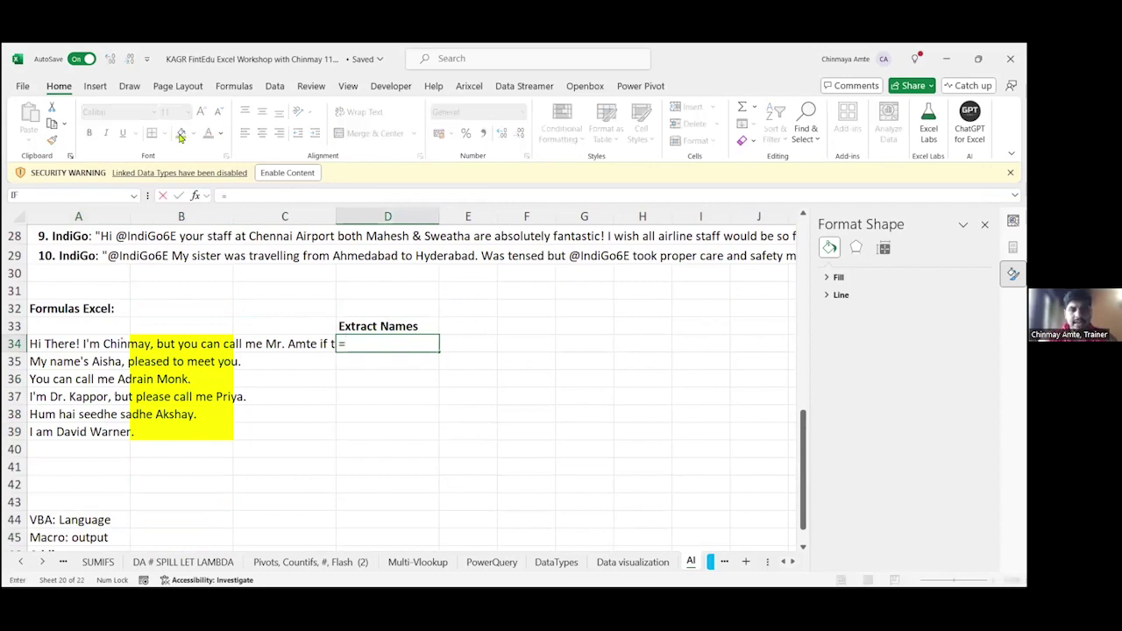
text(AI.EXTRACT()
key(Left)
key(Left)
key(Left)
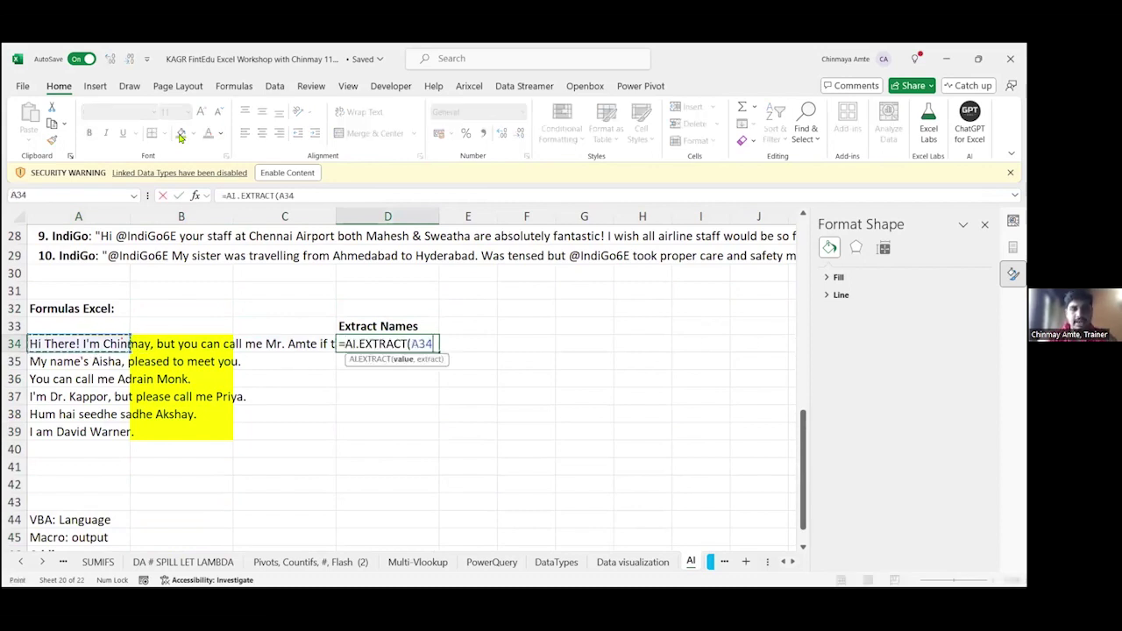
text(,"Names)
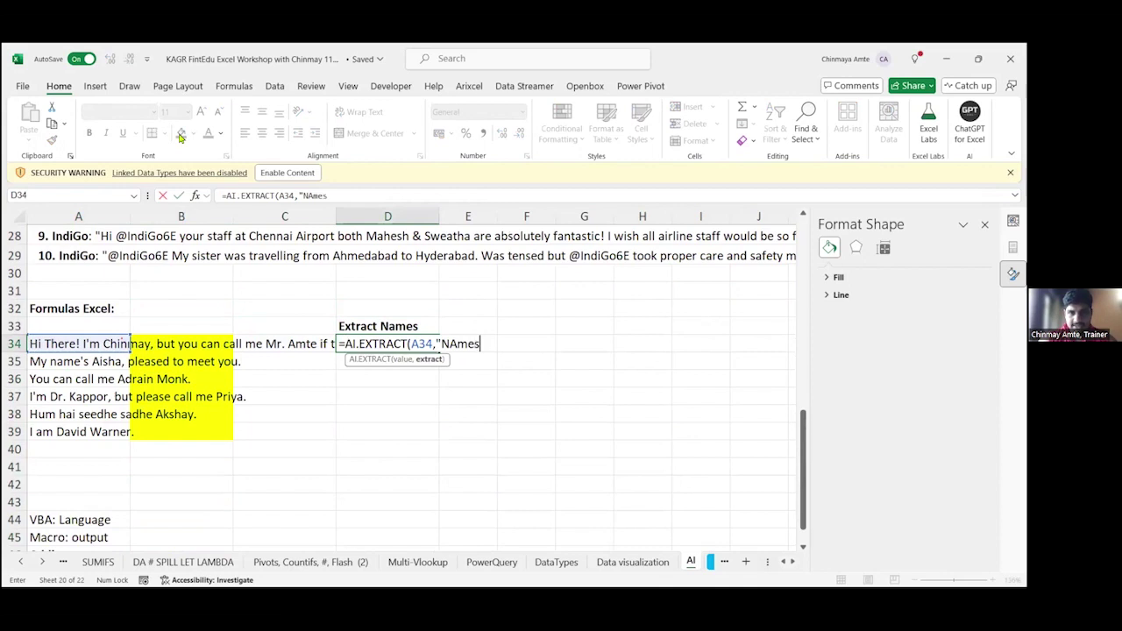
key(BackSpace)
key(BackSpace)
key(BackSpace)
key(BackSpace)
text(A)
key(BackSpace)
text(ames")
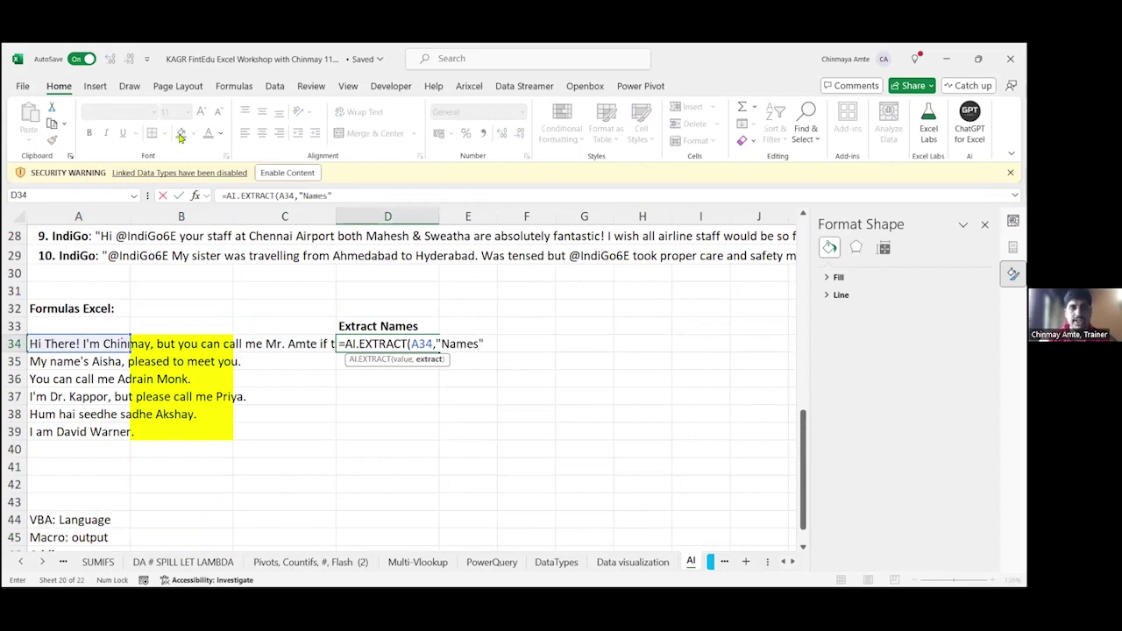
key(Return)
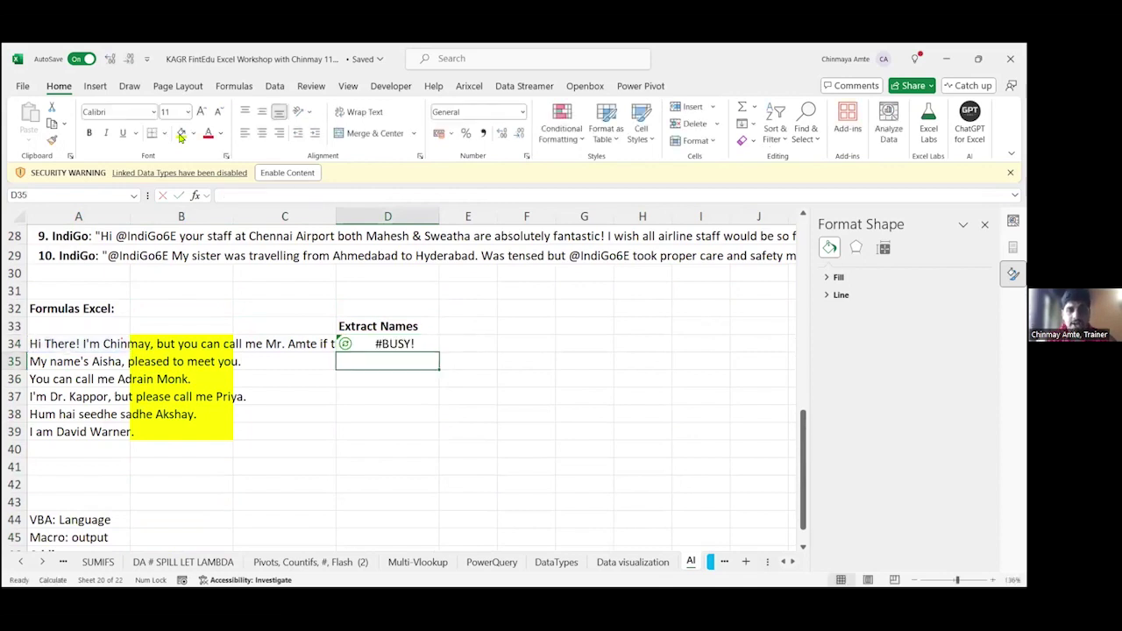
Step: Copy the D34 extraction formula down through D39
key(Up)
key(ctrl+c)
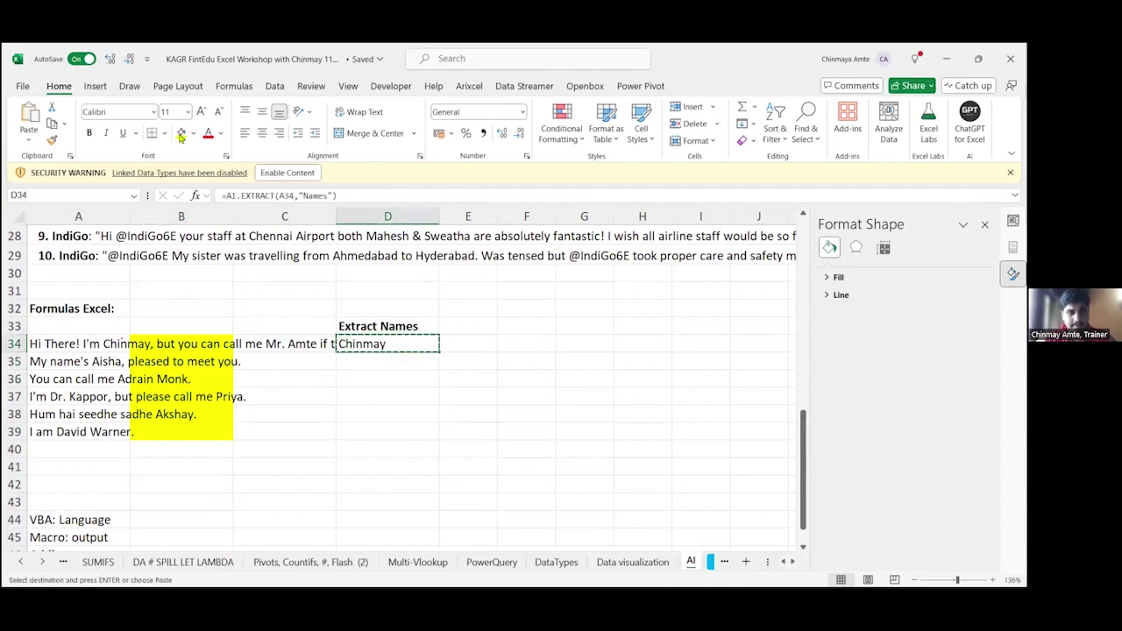
key(shift+Down)
key(shift+Down)
key(shift+Down)
key(shift+Down)
key(shift+Down)
key(shift+Down)
key(shift+Up)
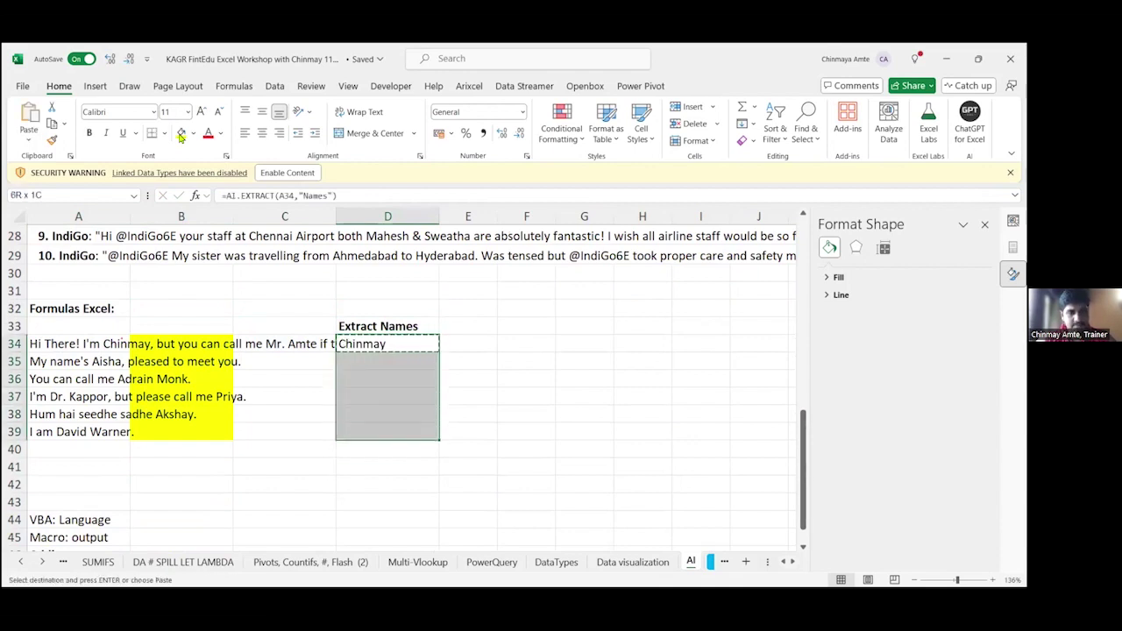
key(ctrl+v)
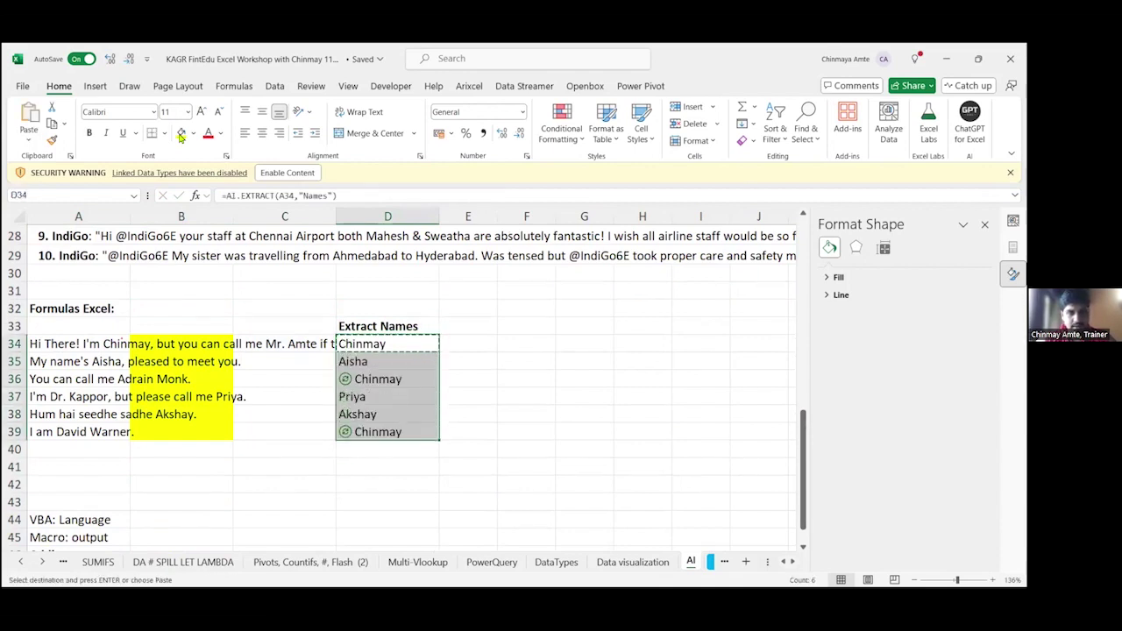
Step: Compare the D34 formula with the A34 sentence and recalculate D34
key(F2)
key(Escape)
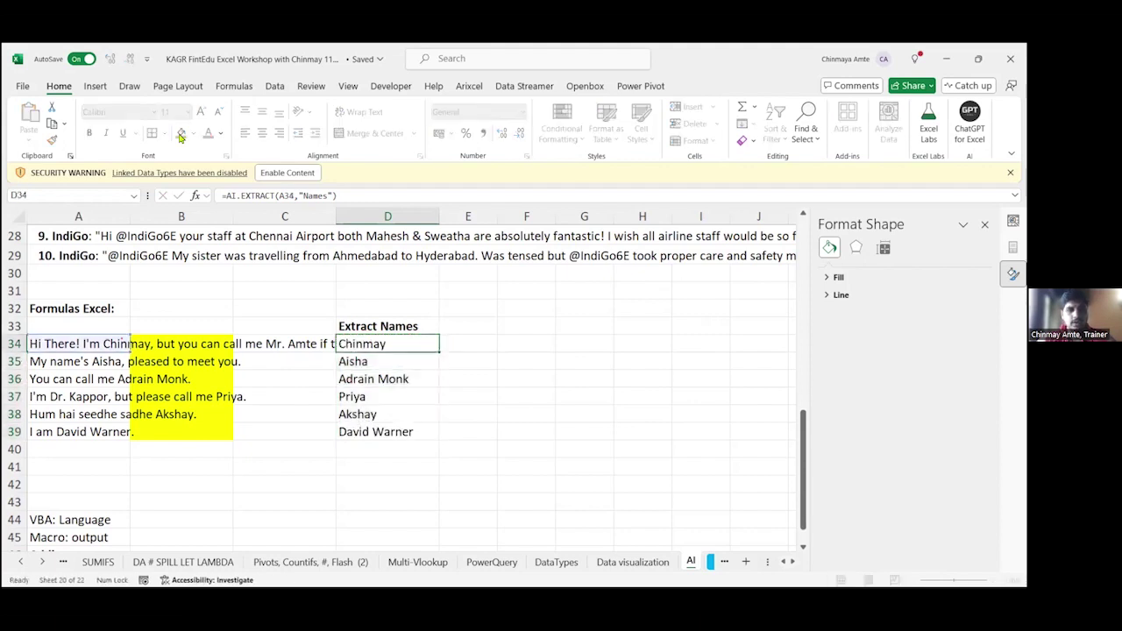
key(Left)
key(Left)
key(F2)
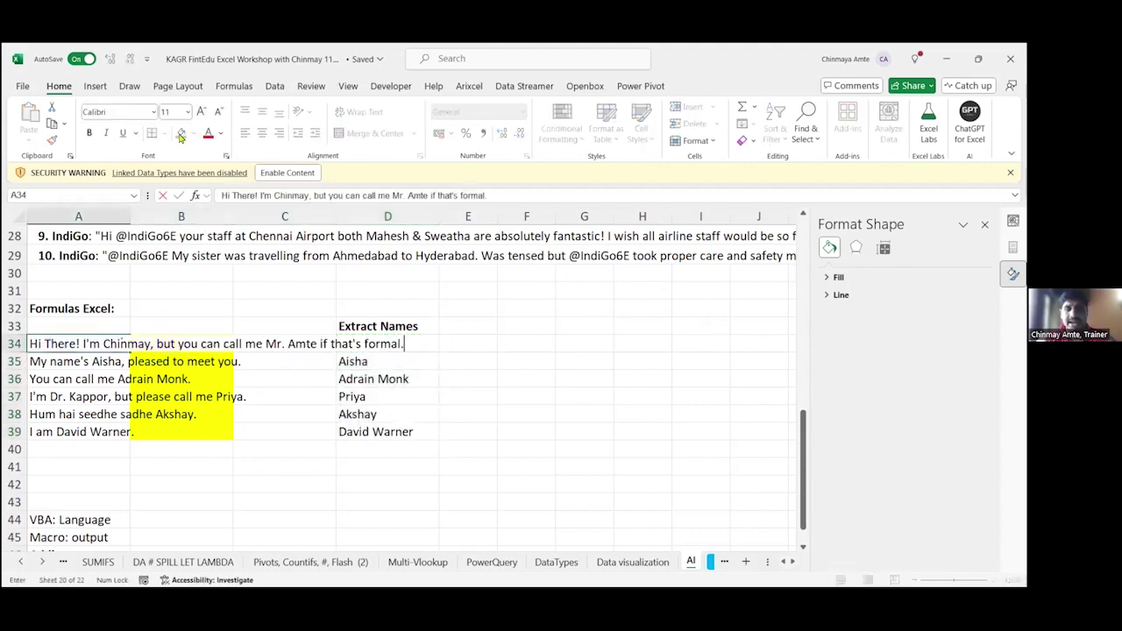
key(Escape)
key(Right)
key(Right)
key(Right)
key(F2)
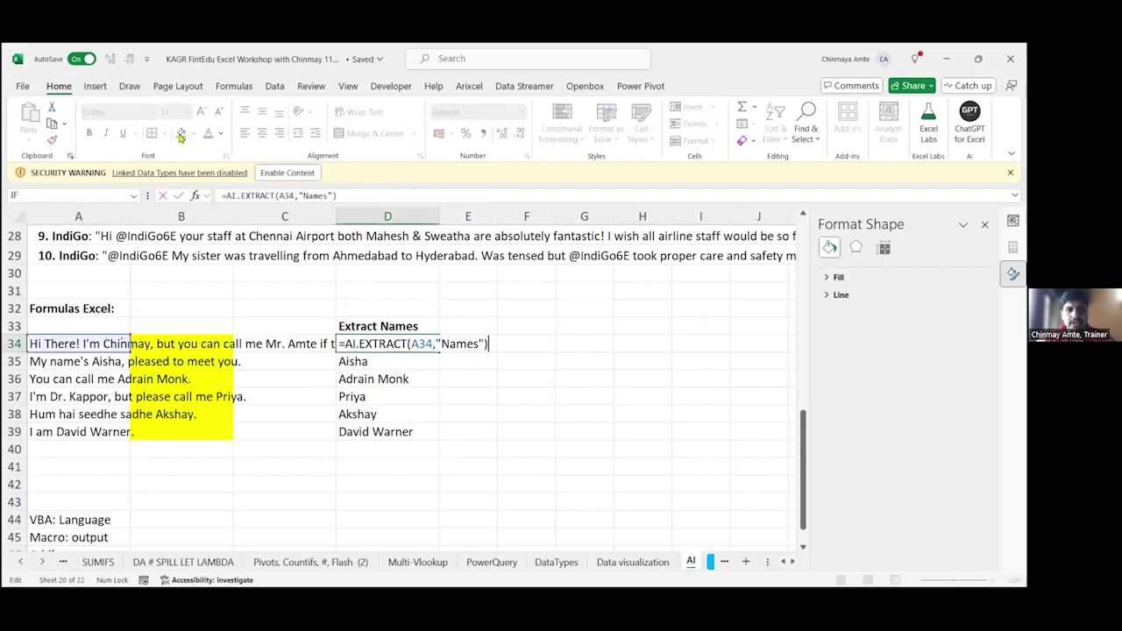
key(Escape)
key(F2)
key(F2)
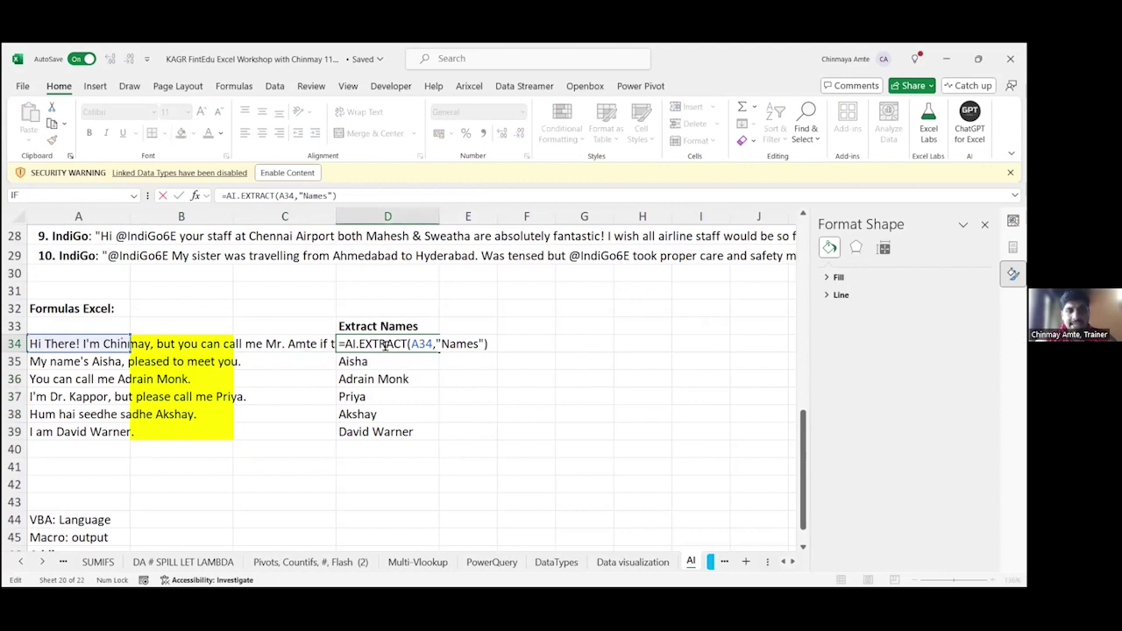
key(Escape)
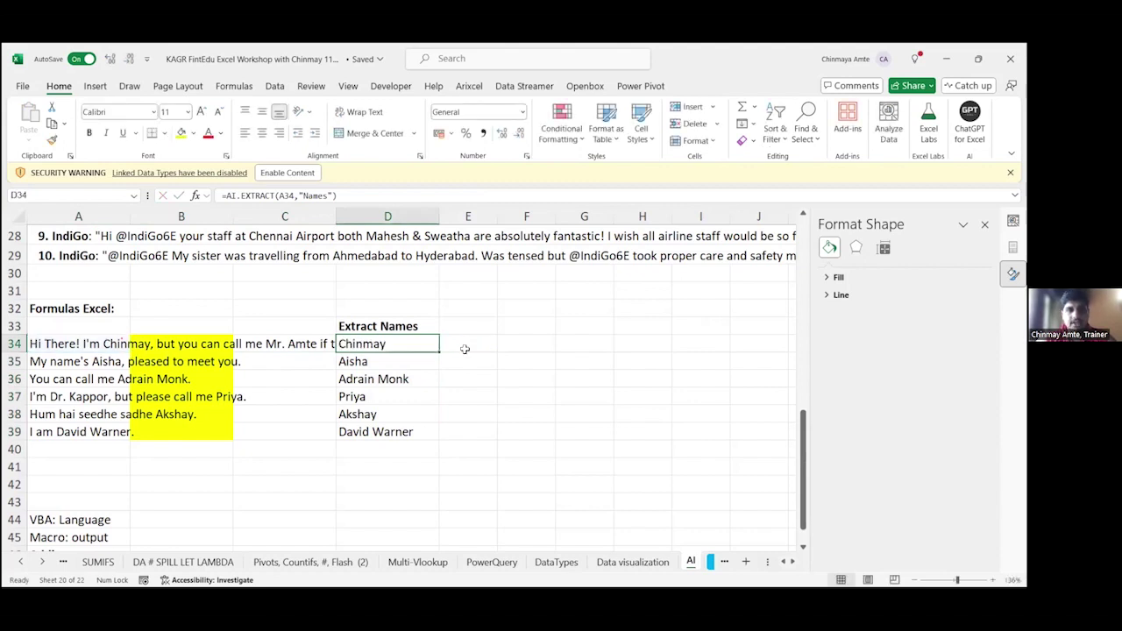
Step: Check the extracted names below D34, then reopen D34's formula for editing
key(Down)
key(Down)
key(Down)
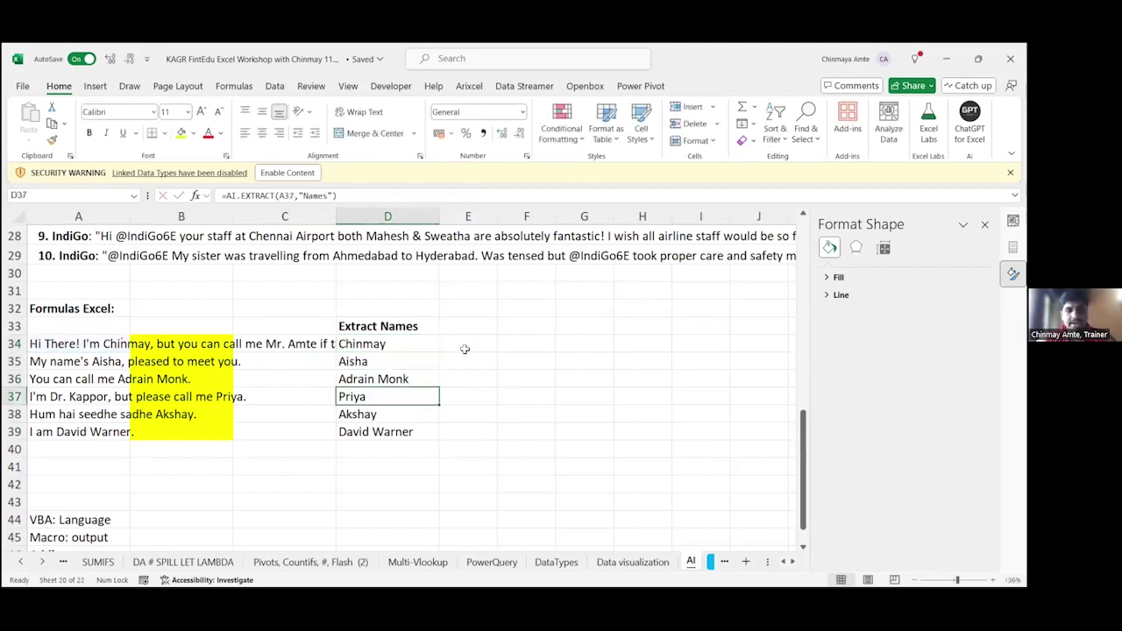
key(Down)
key(Down)
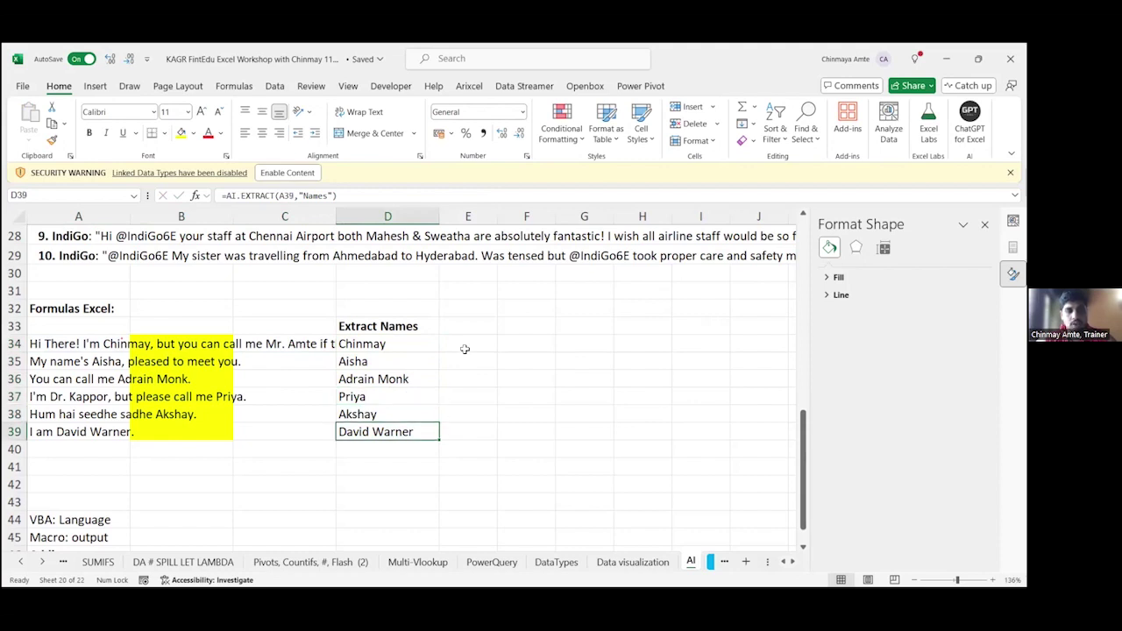
key(ctrl+Up)
key(Down)
key(F2)
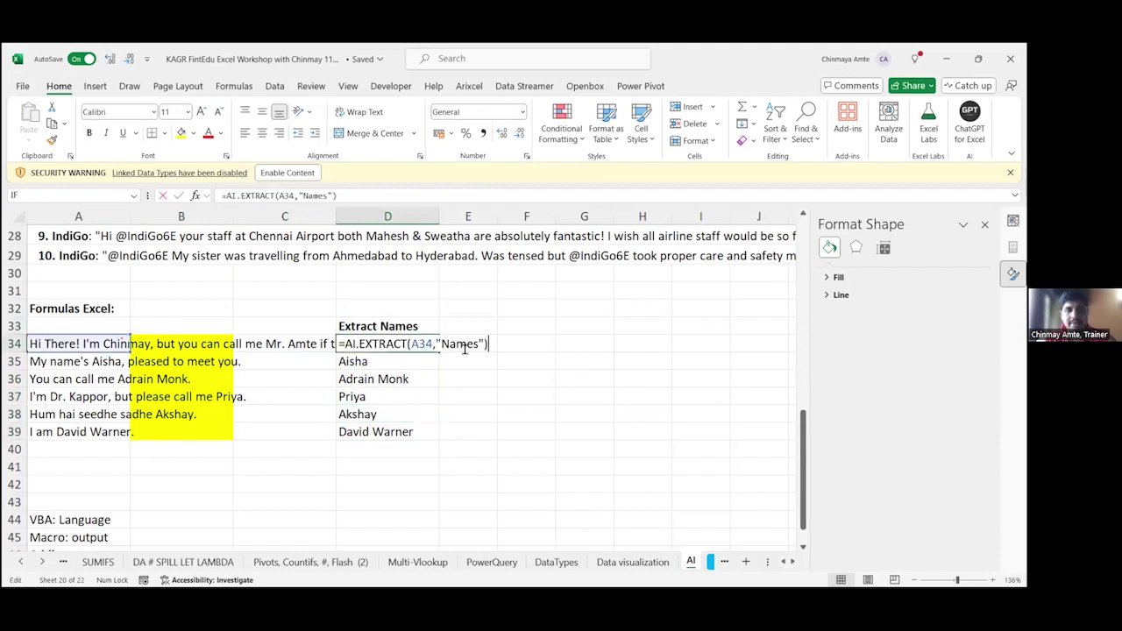
Step: Change D34's AI.EXTRACT argument from "Names" to "Full Names"
key(Left)
key(Left)
key(Left)
key(Left)
key(Left)
key(Left)
key(Left)
text(Ful)
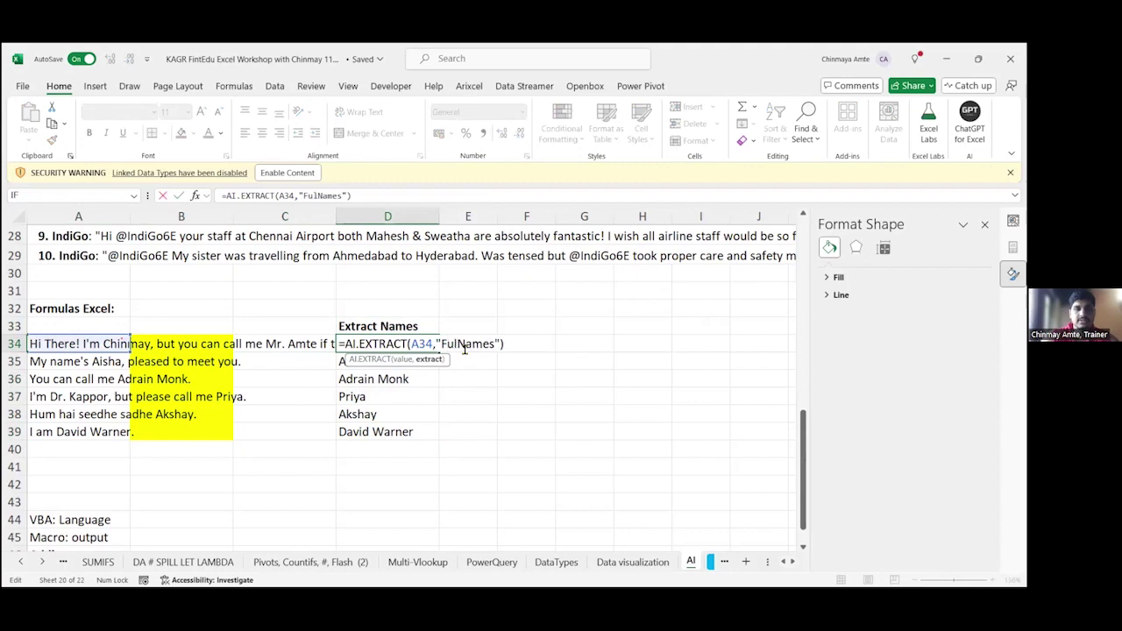
text(l)
key(Return)
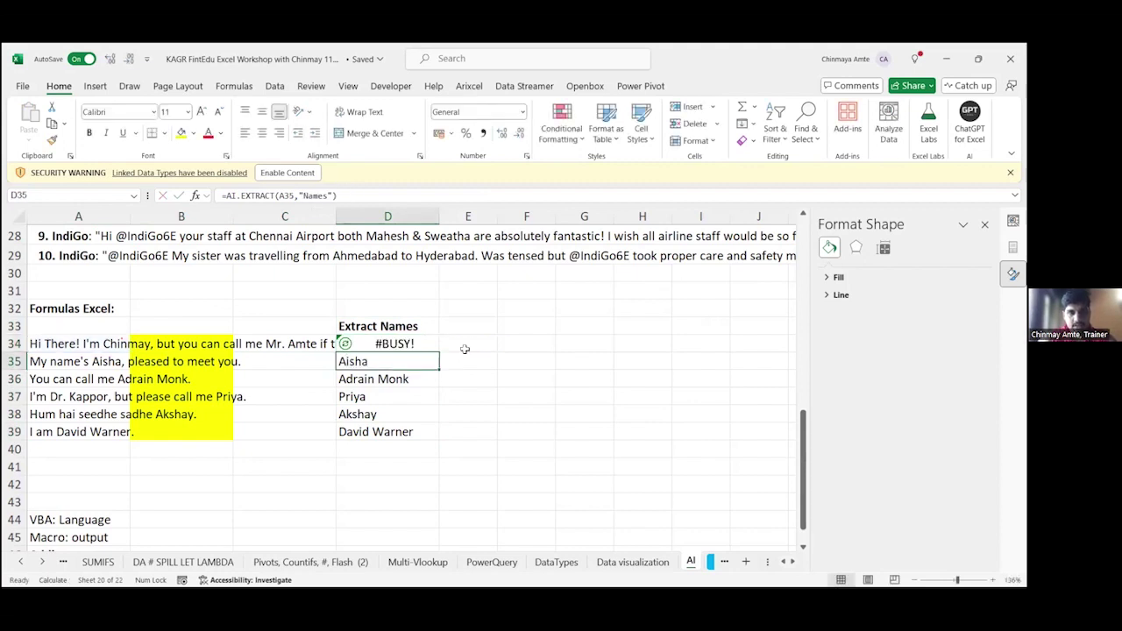
Step: Copy the "Full Names" formula from D34 into D34:D39
key(Up)
key(ctrl+c)
key(ctrl+shift+Down)
key(ctrl+v)
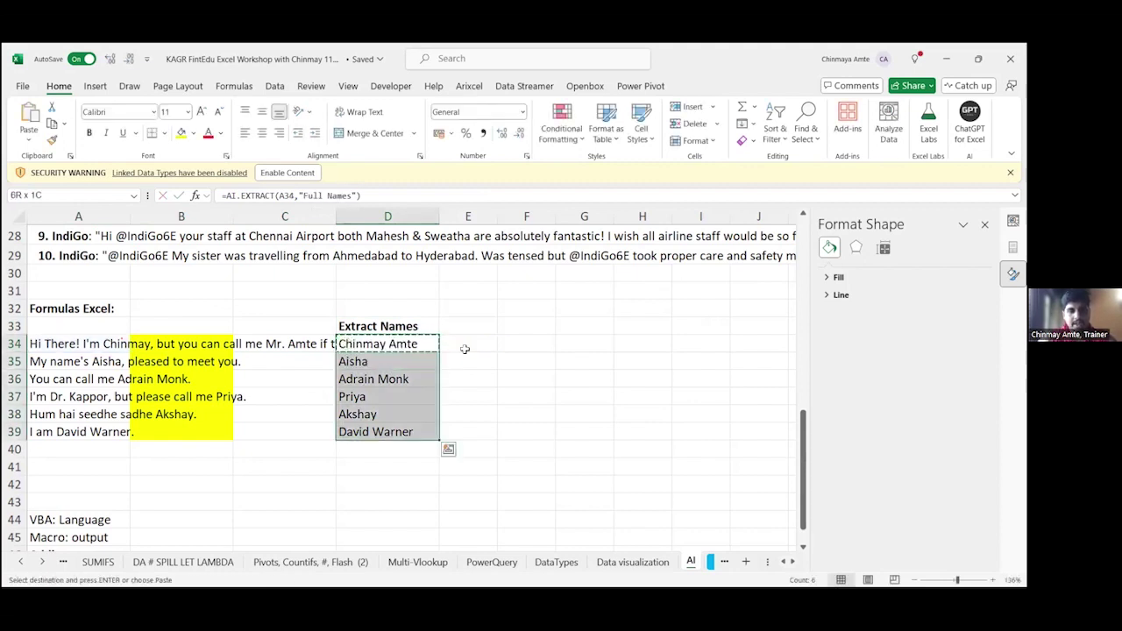
key(Escape)
key(Down)
key(Down)
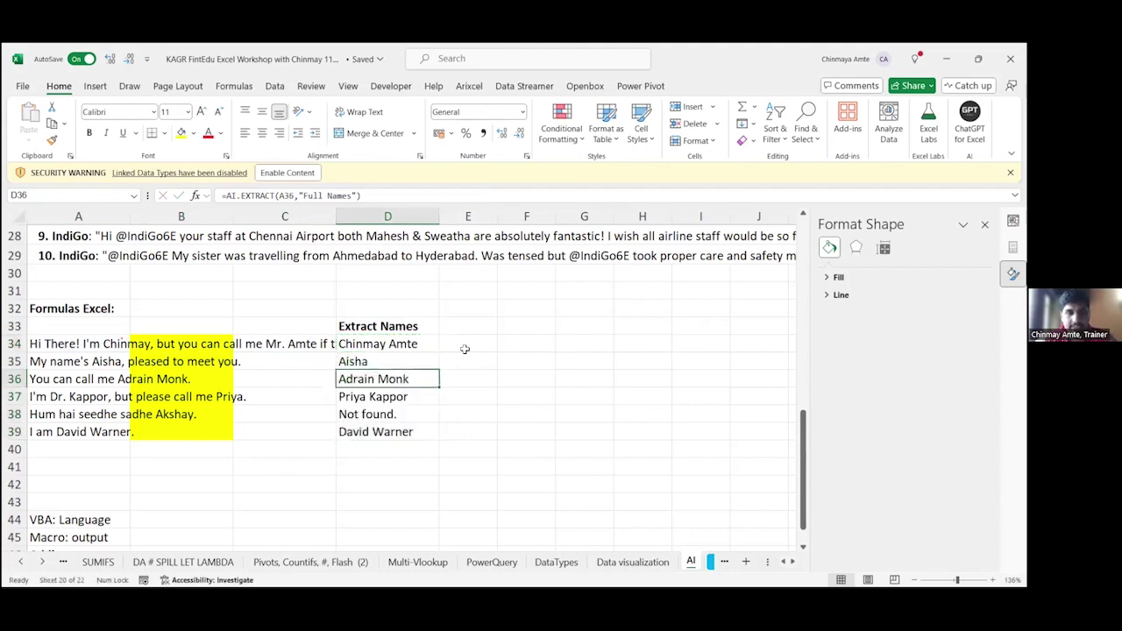
Step: Review the pasted "Full Names" formulas in D36, D39 and D35
key(F2)
key(Return)
key(Return)
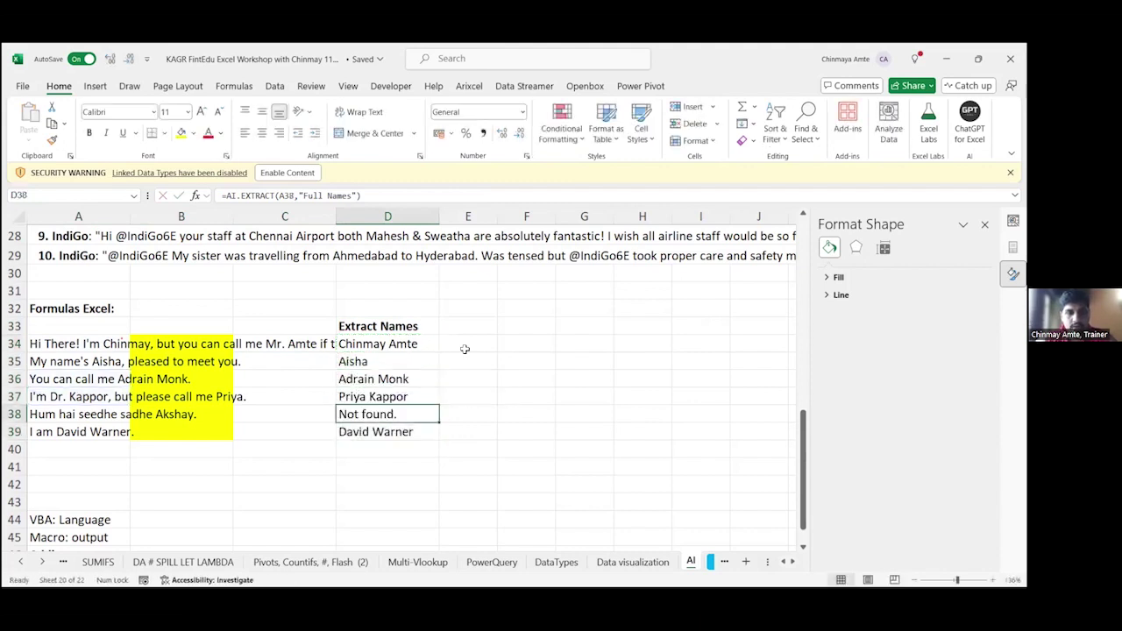
key(Down)
key(F2)
key(Escape)
key(Up)
key(Up)
key(Up)
key(Up)
key(F2)
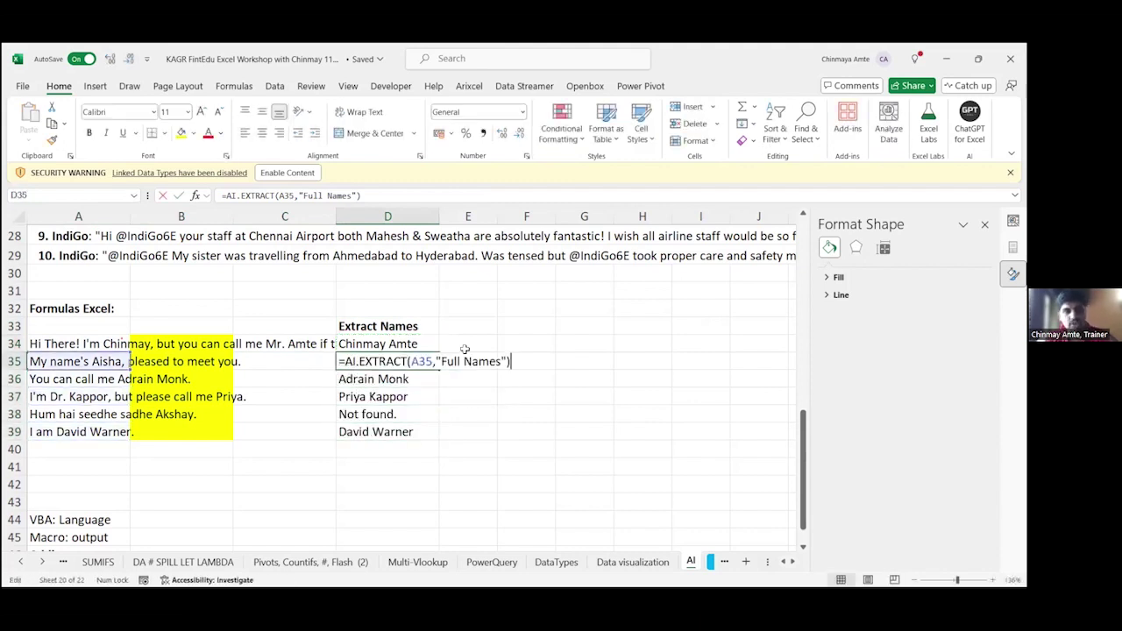
key(Escape)
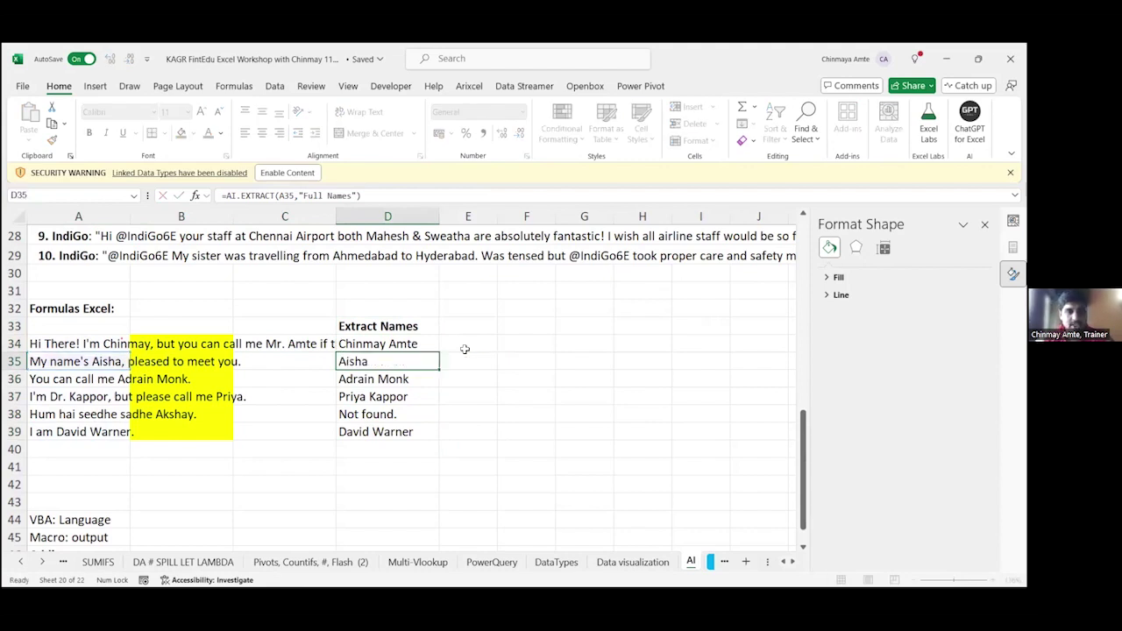
key(Down)
key(Down)
key(Down)
Step: Compare the row 37 sentence in A37:C37 with its D37 extraction formula
key(Left)
key(Up)
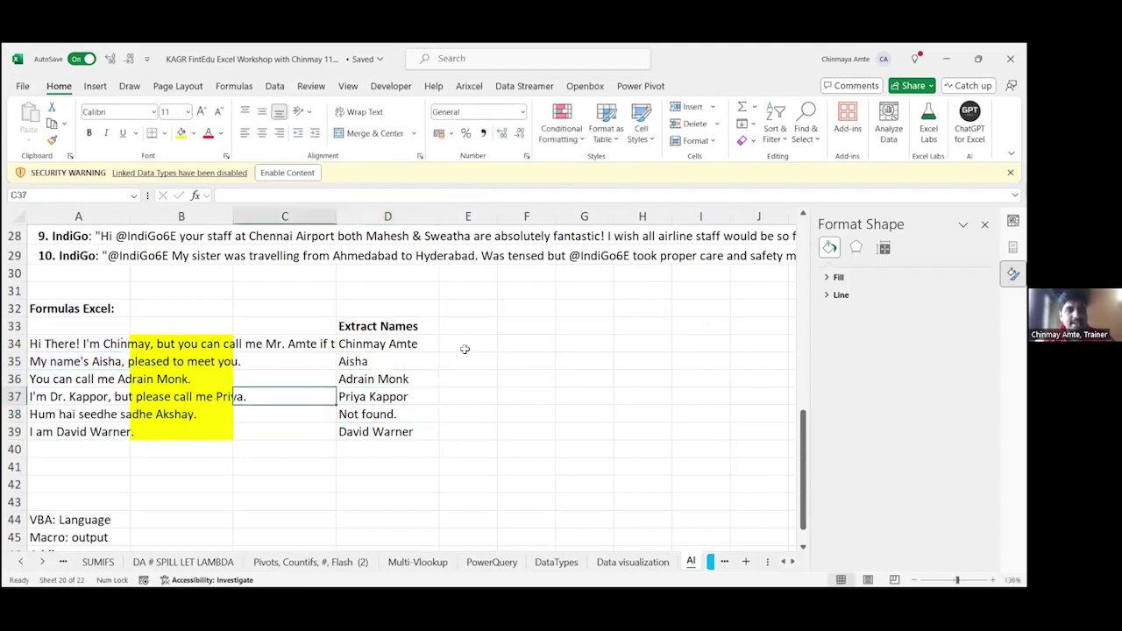
key(Left)
key(Left)
key(shift+Right)
key(shift+Right)
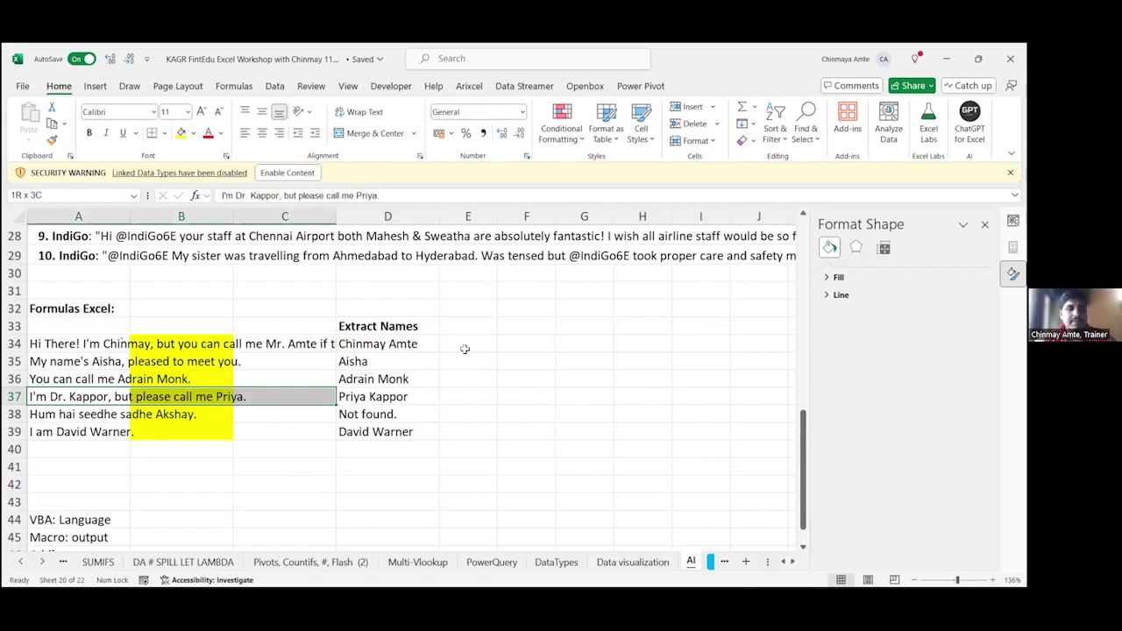
key(Right)
key(Right)
key(Right)
key(F2)
key(Escape)
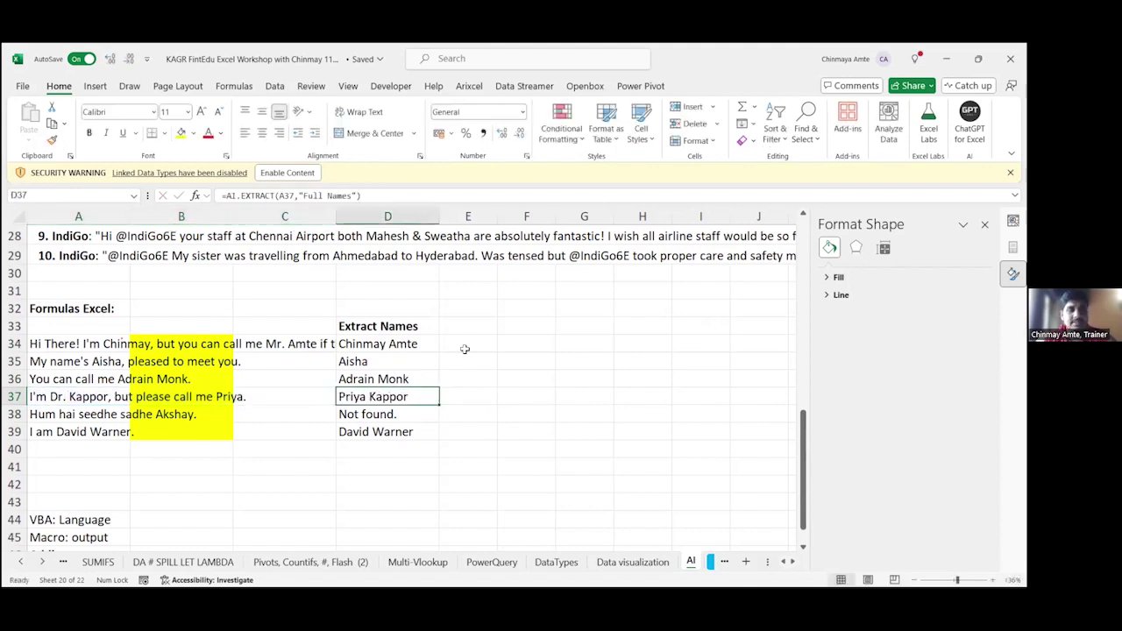
key(Left)
key(Left)
key(Left)
key(shift+Right)
key(shift+Right)
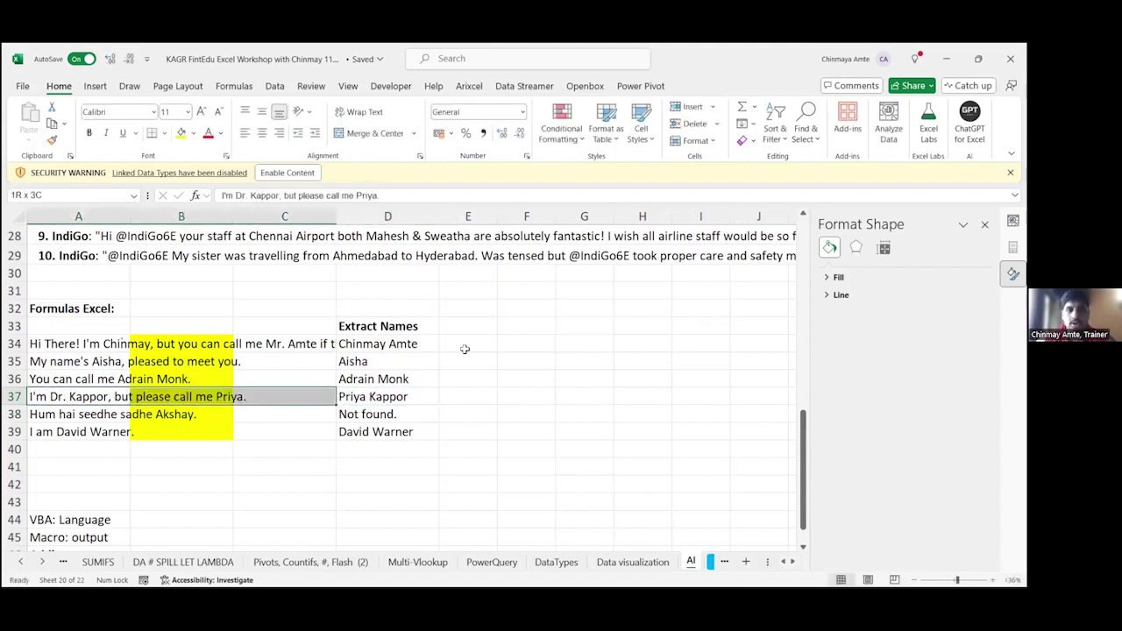
Step: Recalculate the D37 "Full Names" formula
key(Right)
key(Right)
key(Right)
key(F2)
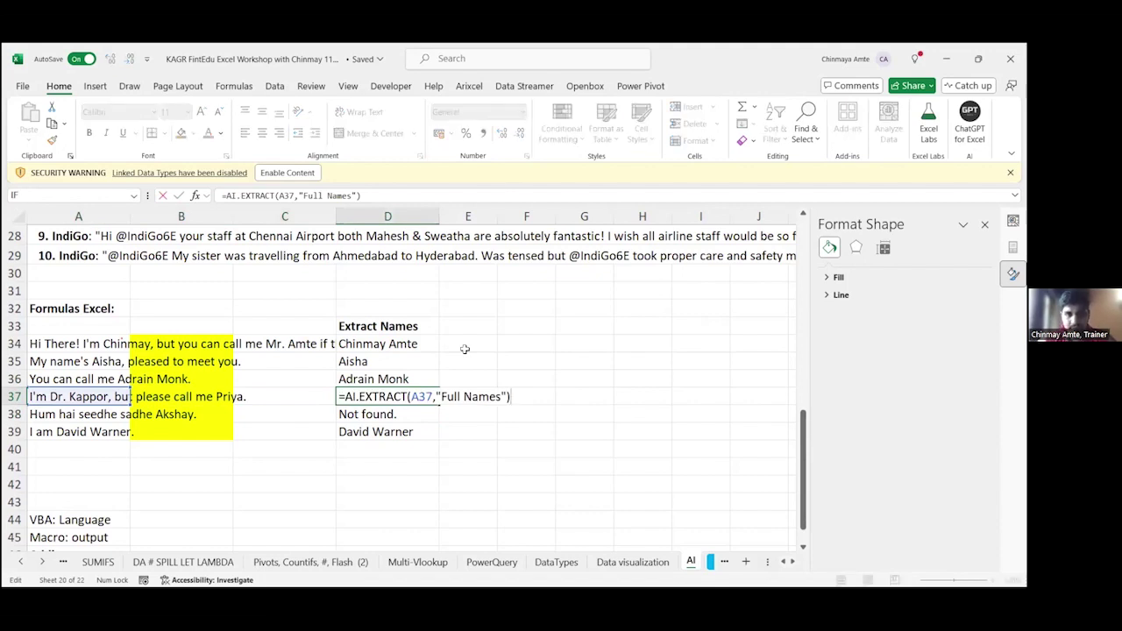
key(Return)
key(Up)
key(Up)
key(Up)
key(Up)
key(Left)
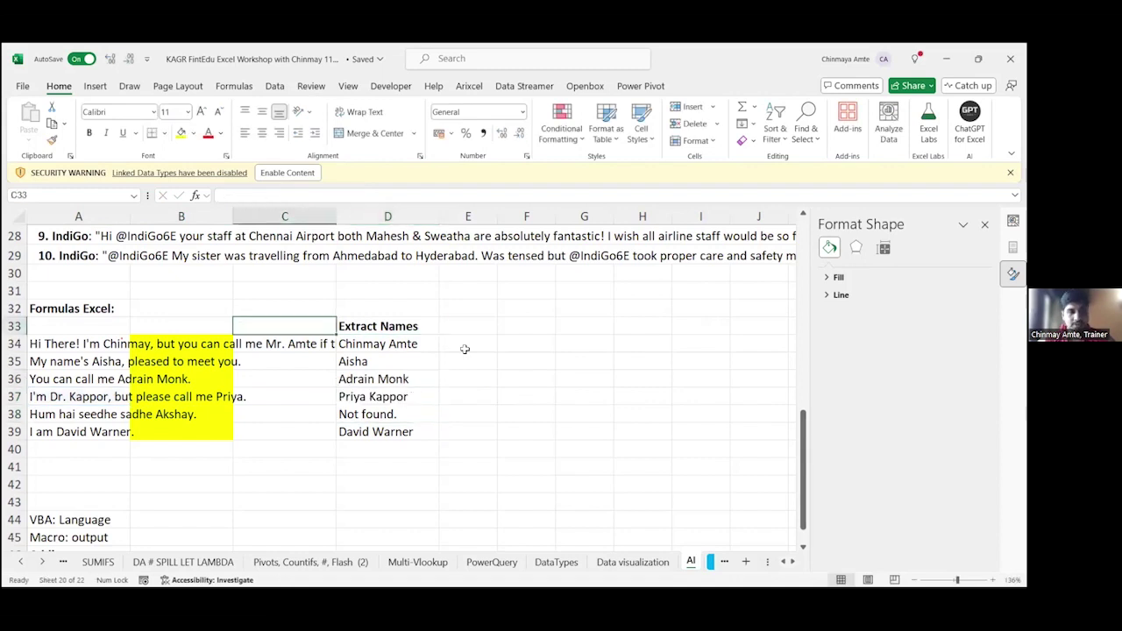
Step: Check the source sentences and the D39 formula, then edit D38's "Not found." formula
key(Left)
key(Left)
key(Down)
key(Down)
key(Down)
key(Down)
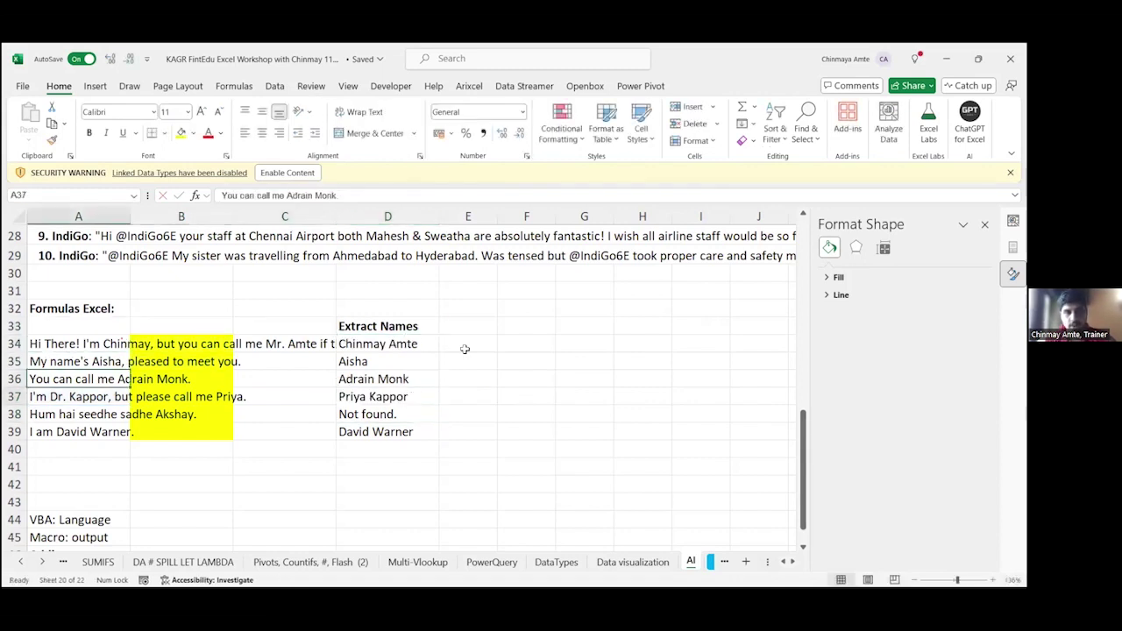
key(Down)
key(Down)
key(Right)
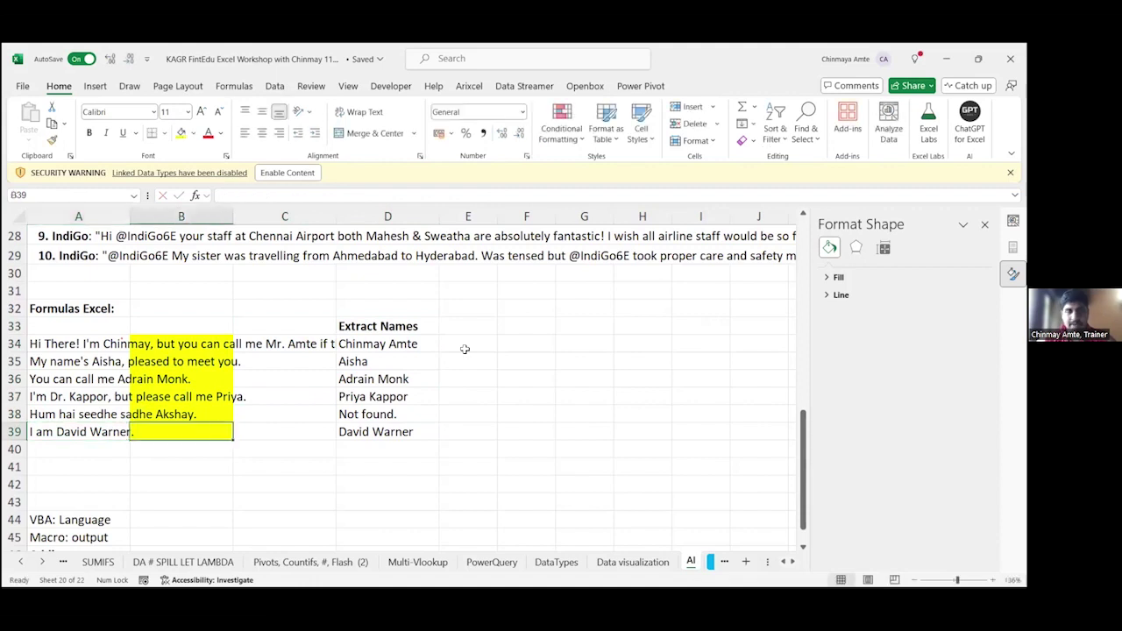
key(Right)
key(Right)
key(F2)
key(Escape)
key(Up)
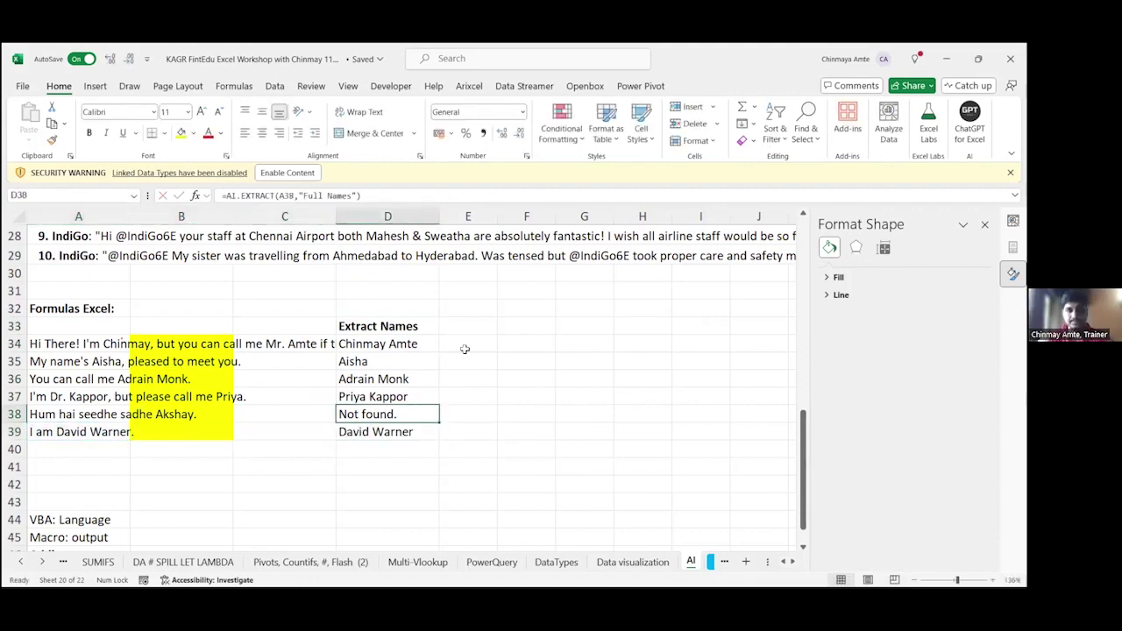
key(F2)
key(Left)
key(Left)
key(Left)
key(Left)
key(Left)
key(Left)
key(Left)
key(Left)
key(Left)
key(Left)
key(Left)
key(Left)
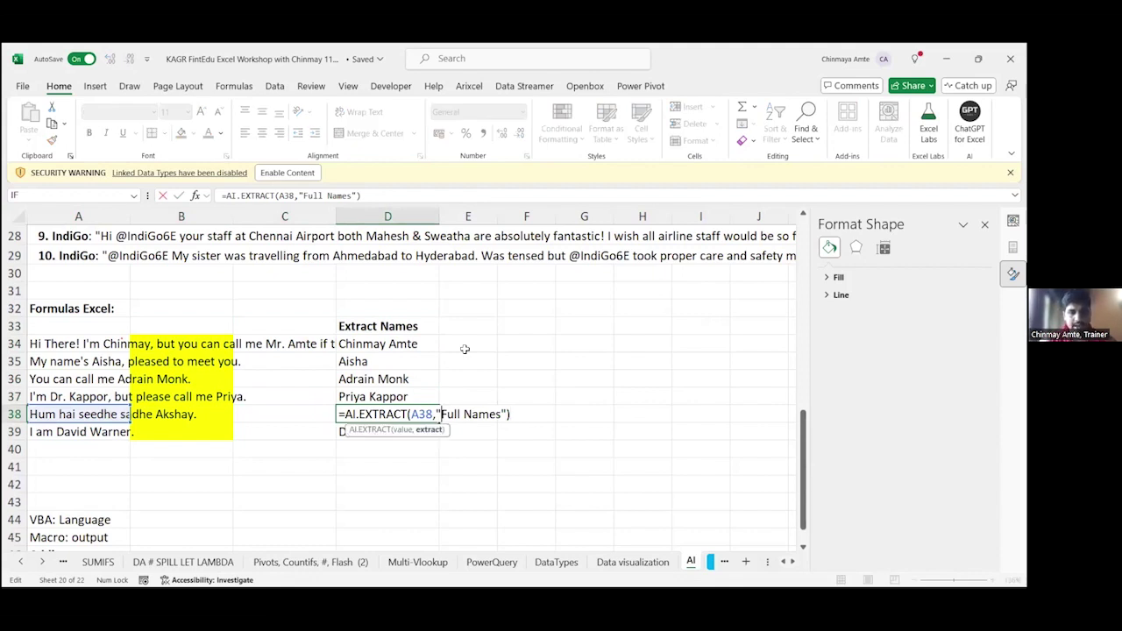
Step: Wrap D38's extraction in AI.TRANSLATE(A38,"English", …) to translate the Hindi sentence
key(Home)
key(Right)
text(AI.TRANSLATE()
click(127, 415)
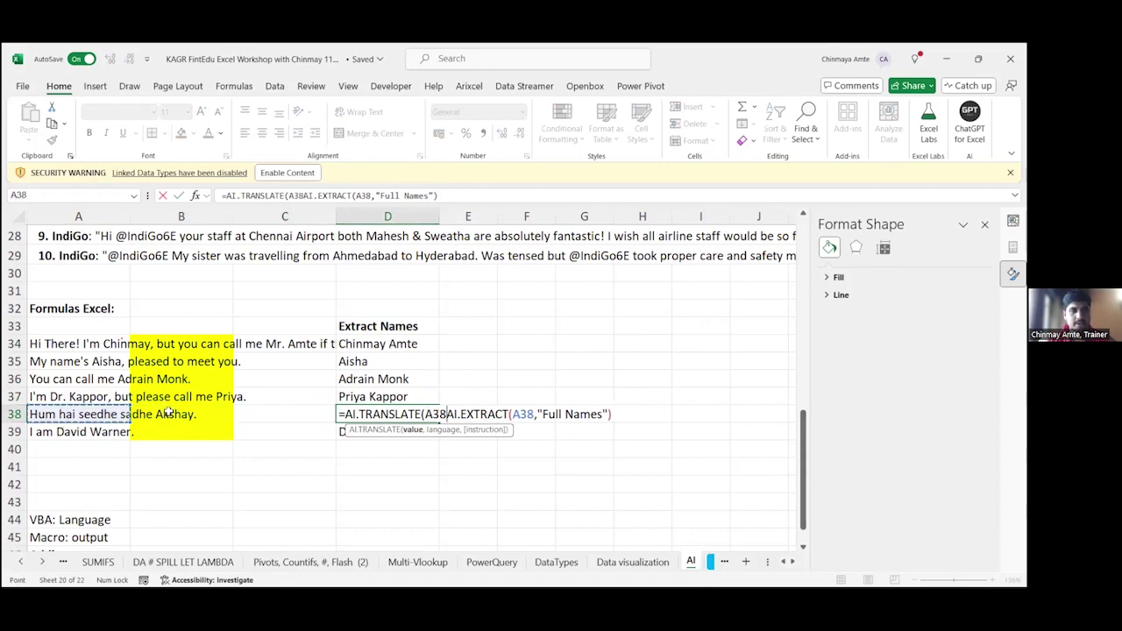
text(,"Engli)
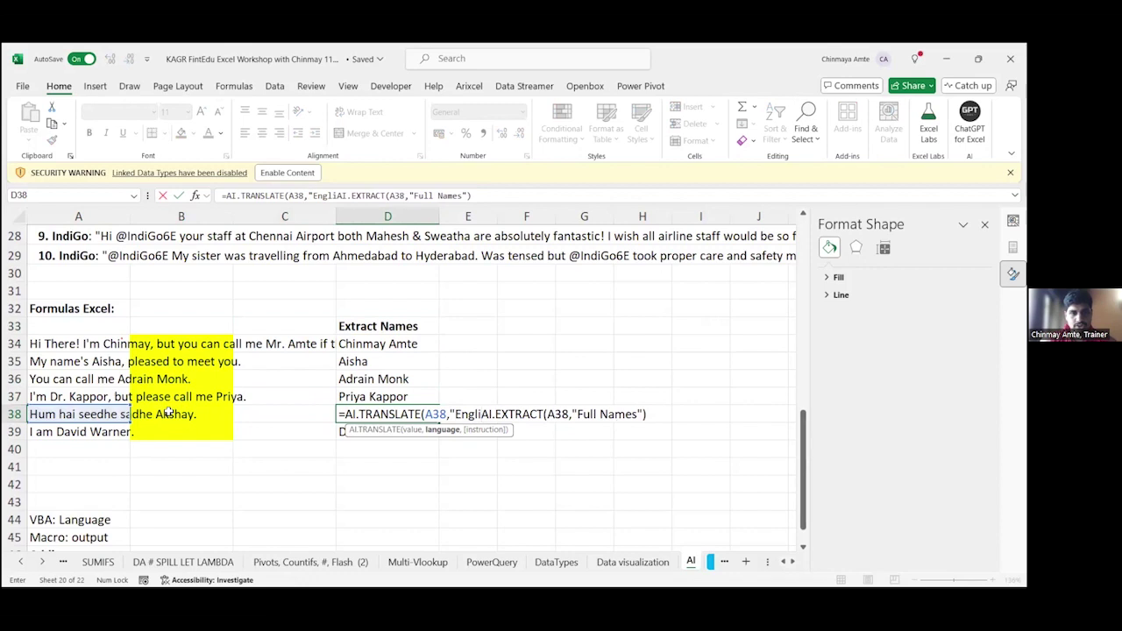
text(sh",)
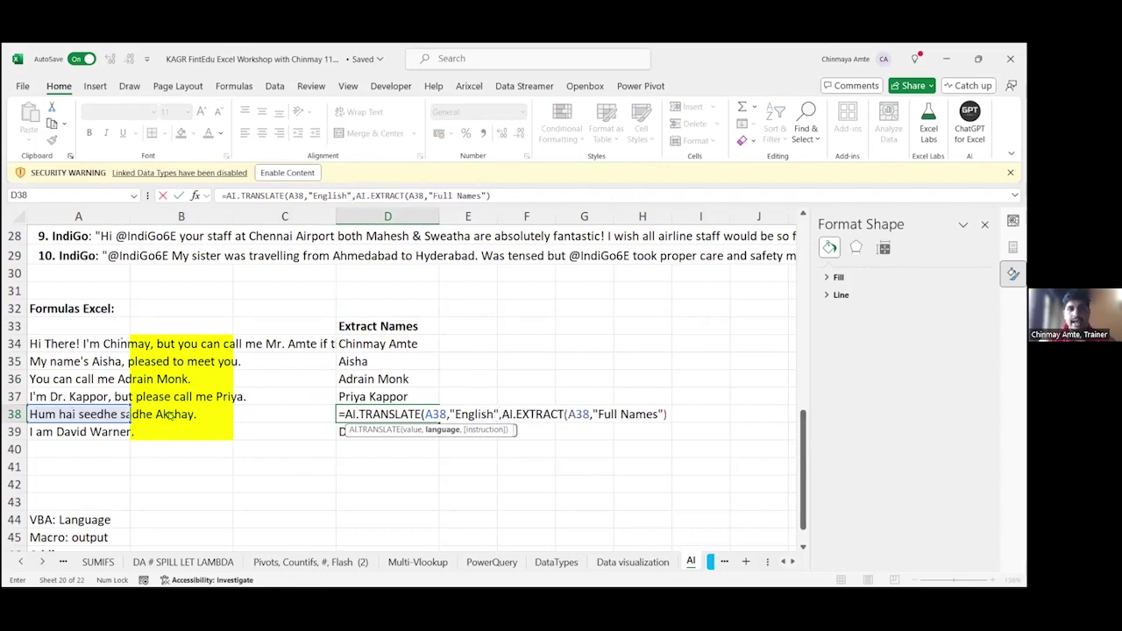
key(Return)
key(Return)
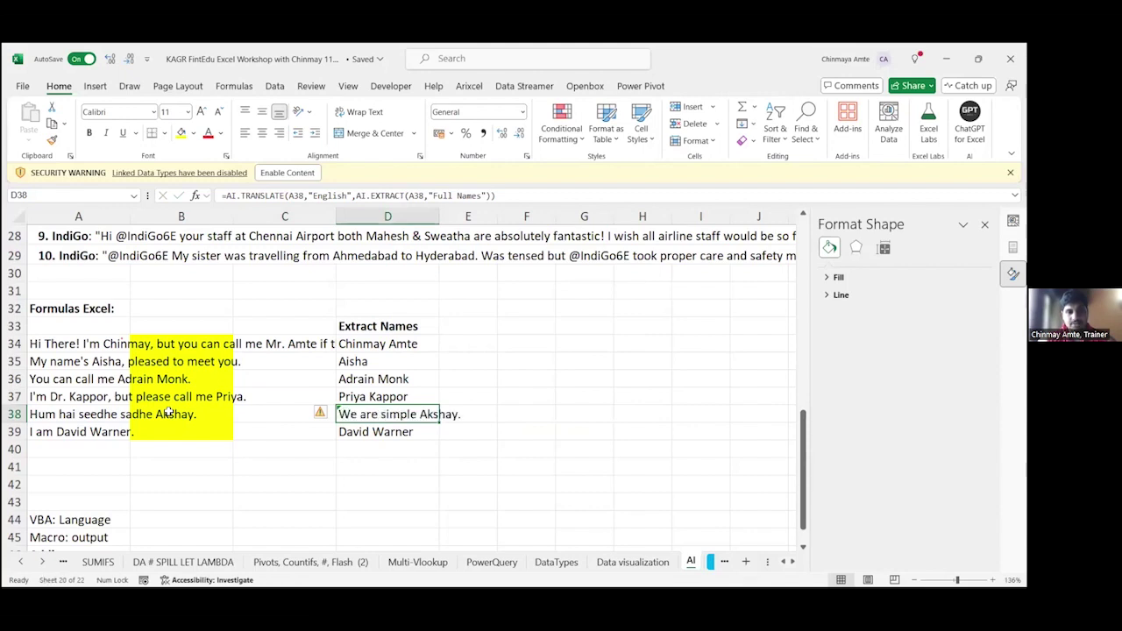
Step: Change the AI.EXTRACT argument in D38 from "Full Name" to "First Name"
key(F2)
key(Left)
key(Left)
key(Left)
key(Left)
key(Left)
key(Left)
key(Left)
key(Left)
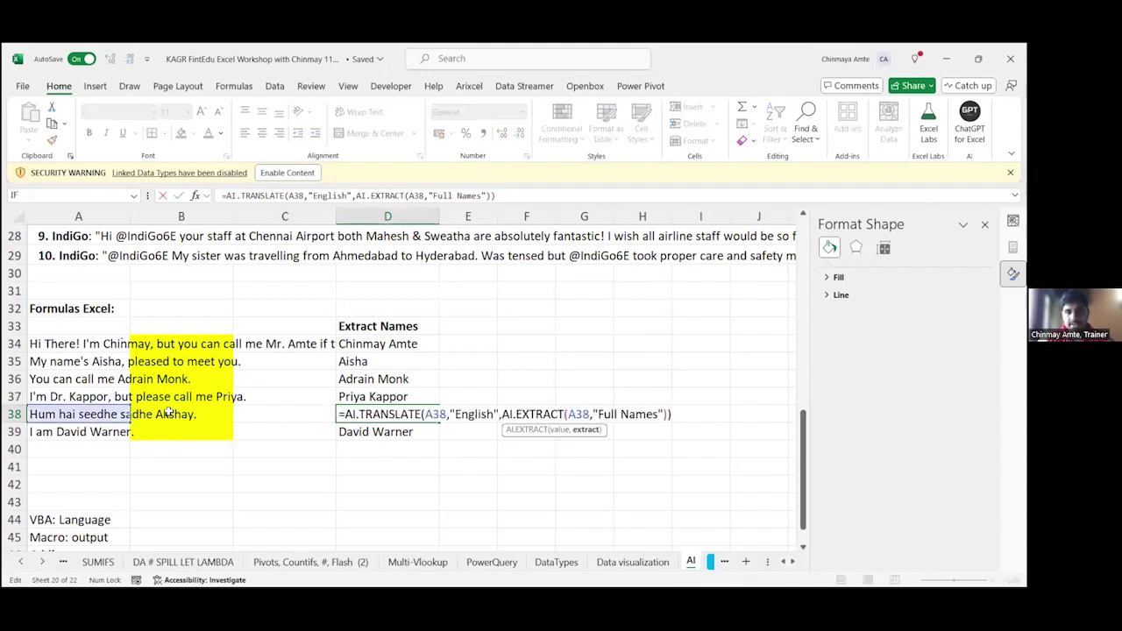
key(ctrl+shift+Left)
key(BackSpace)
key(Return)
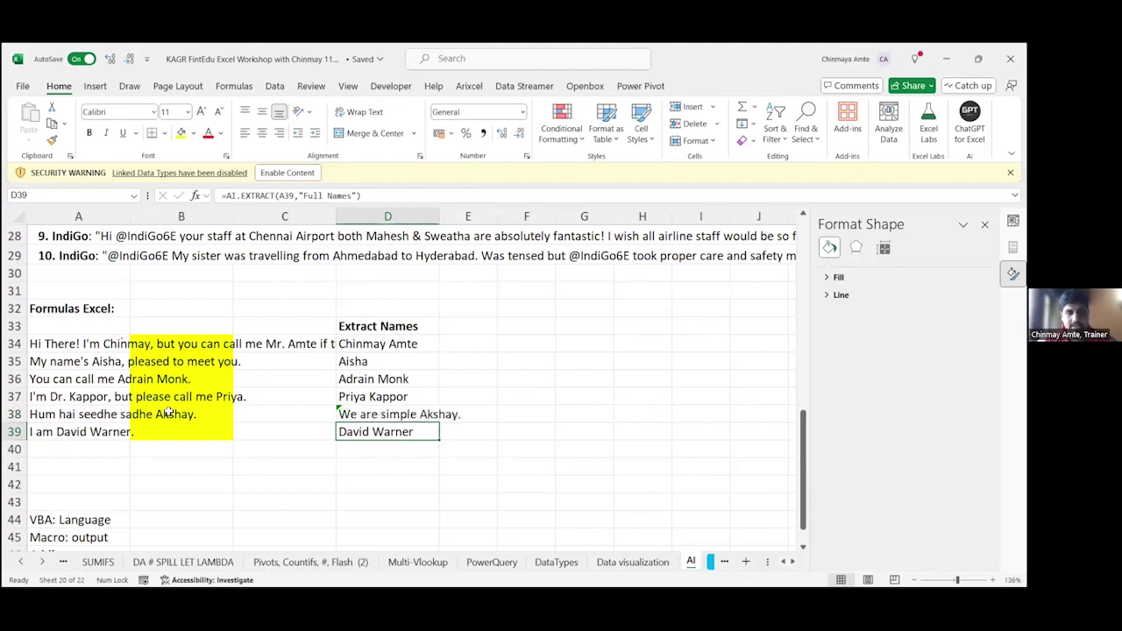
key(Up)
key(F2)
key(Left)
key(Left)
key(Left)
key(BackSpace)
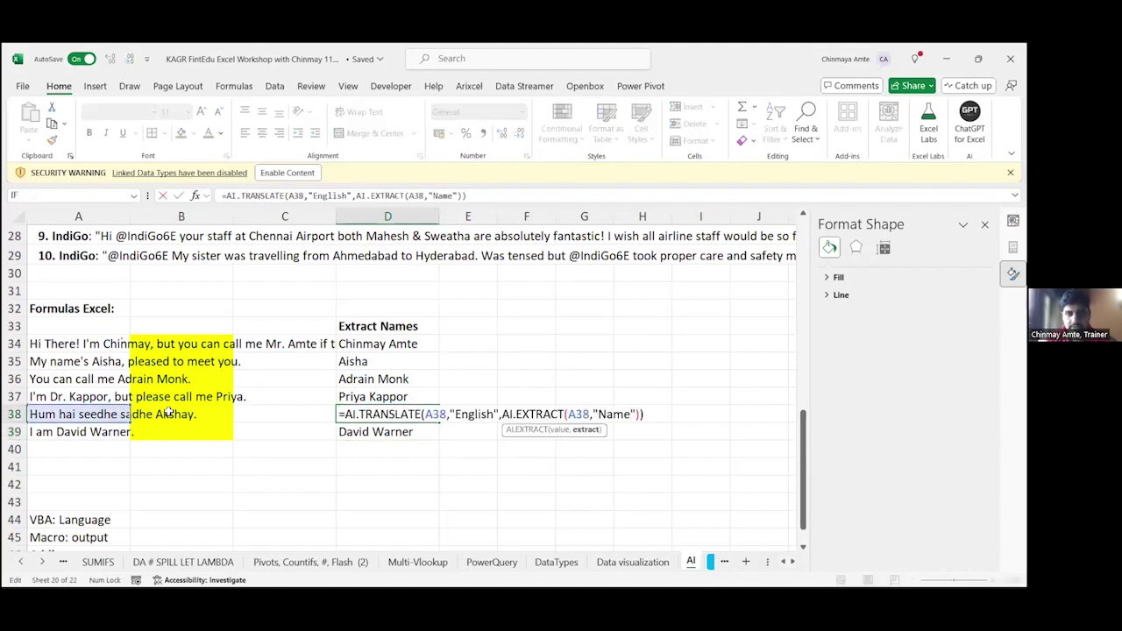
key(ctrl+Left)
text(First)
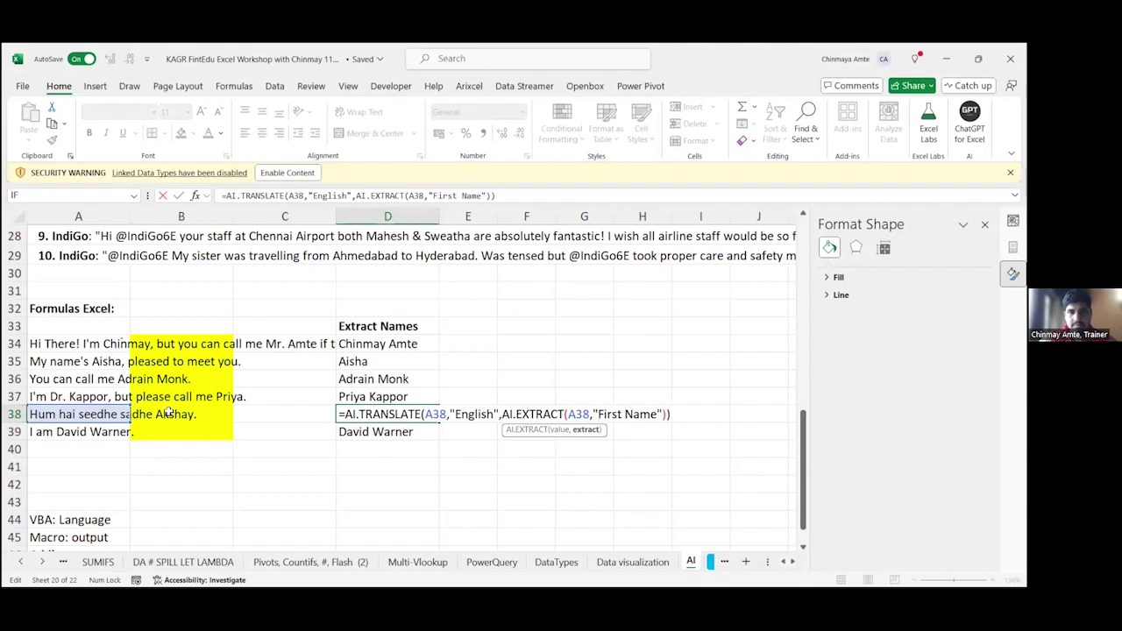
key(Return)
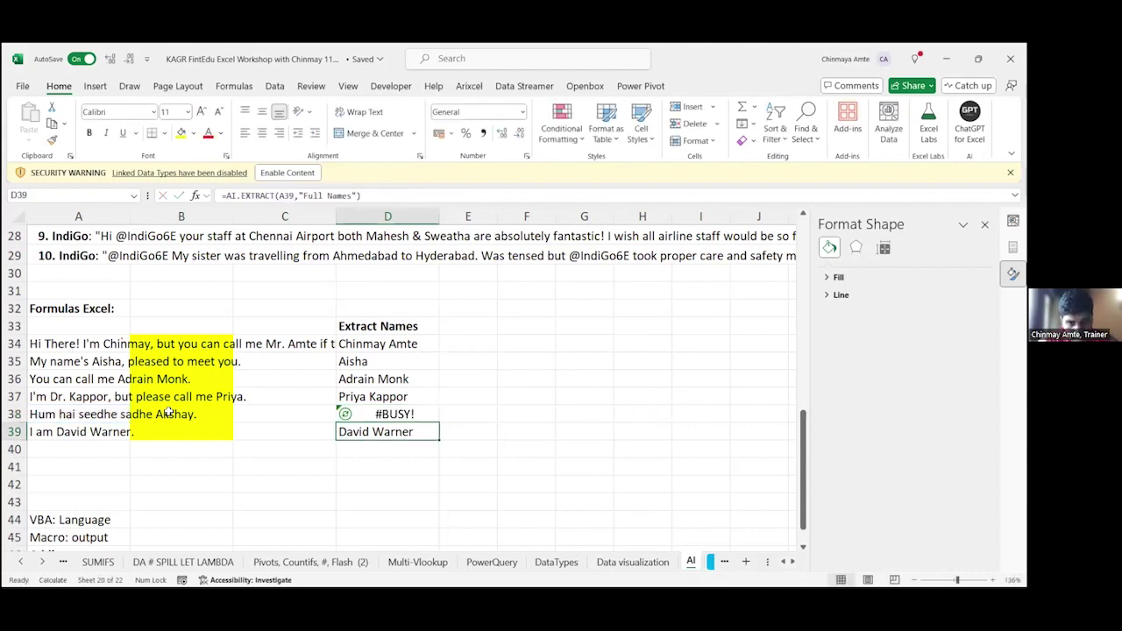
Step: Recalculate D38's translation, then begin trimming the extract argument to "Name"
key(Up)
key(F2)
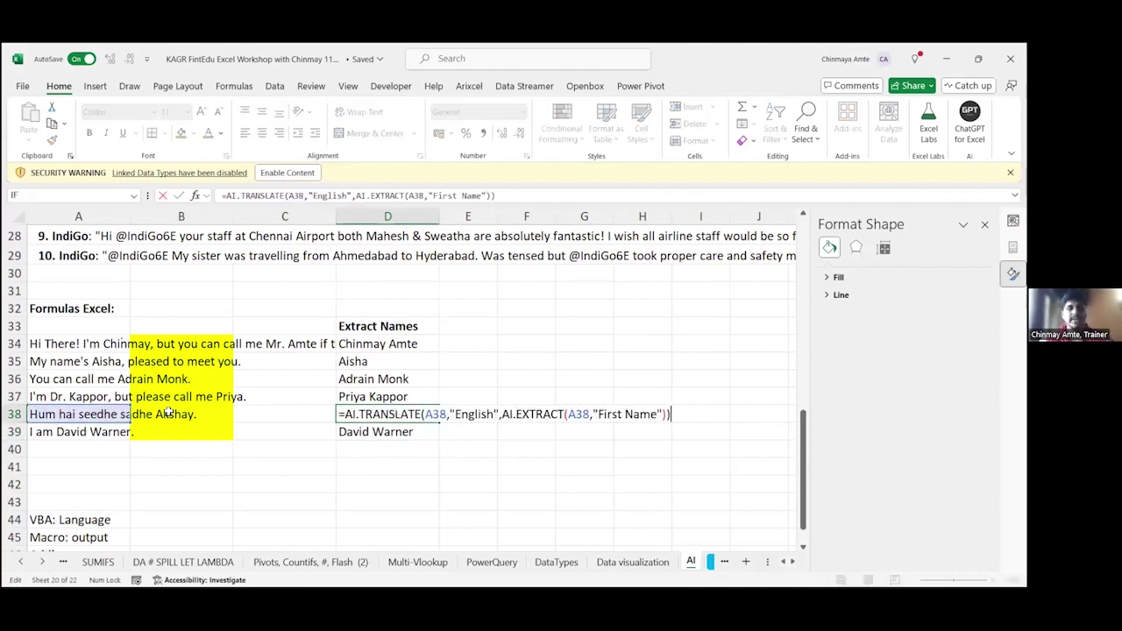
key(Escape)
key(Left)
key(Left)
key(Left)
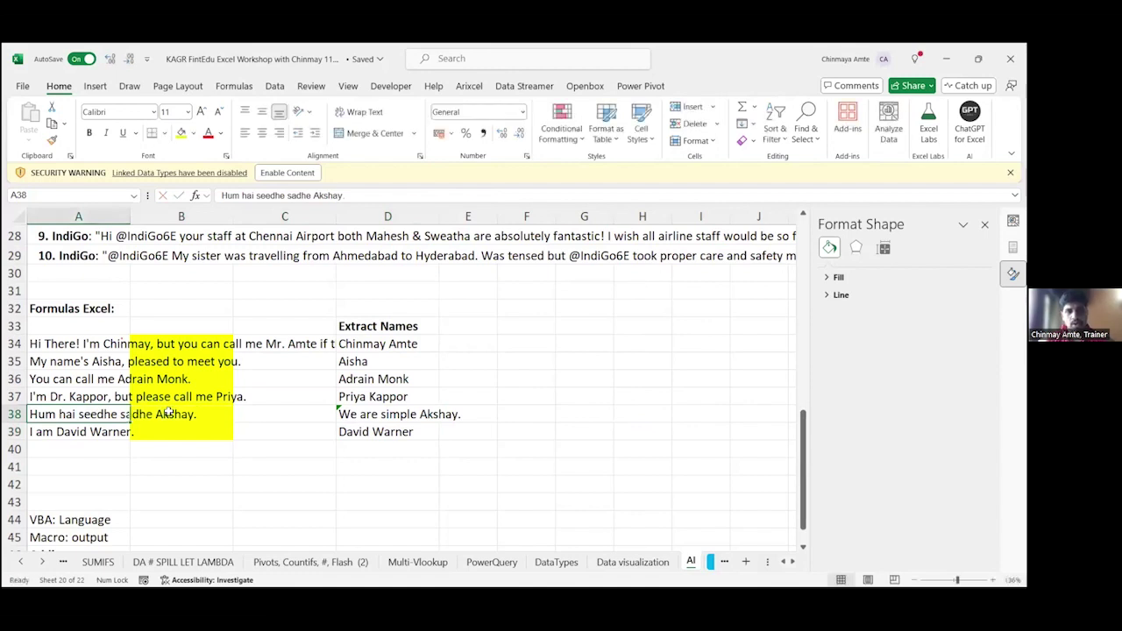
key(Right)
key(Right)
key(Right)
key(F2)
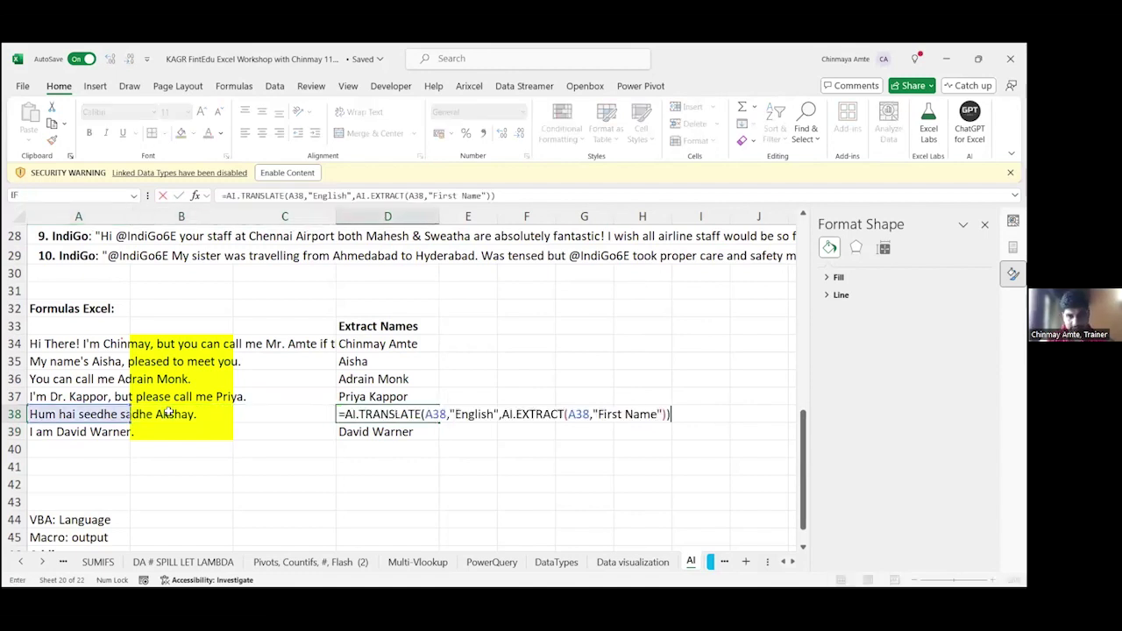
key(Return)
key(Up)
key(F2)
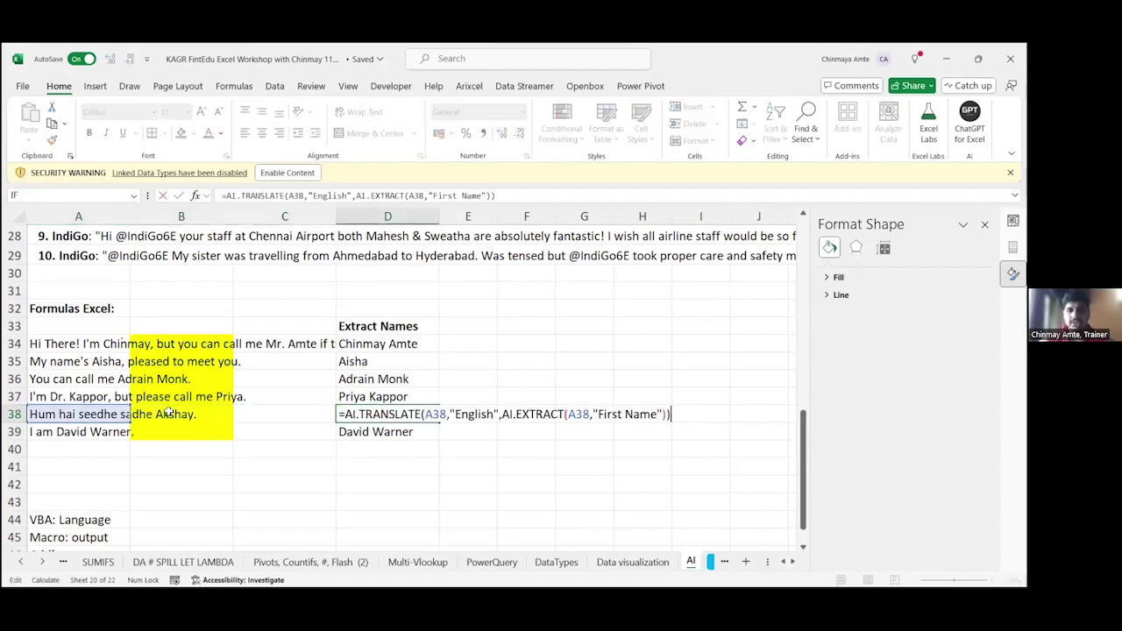
key(Left)
key(Left)
key(Left)
key(Left)
key(Left)
key(Left)
key(Left)
key(BackSpace)
key(BackSpace)
key(BackSpace)
key(BackSpace)
key(BackSpace)
key(BackSpace)
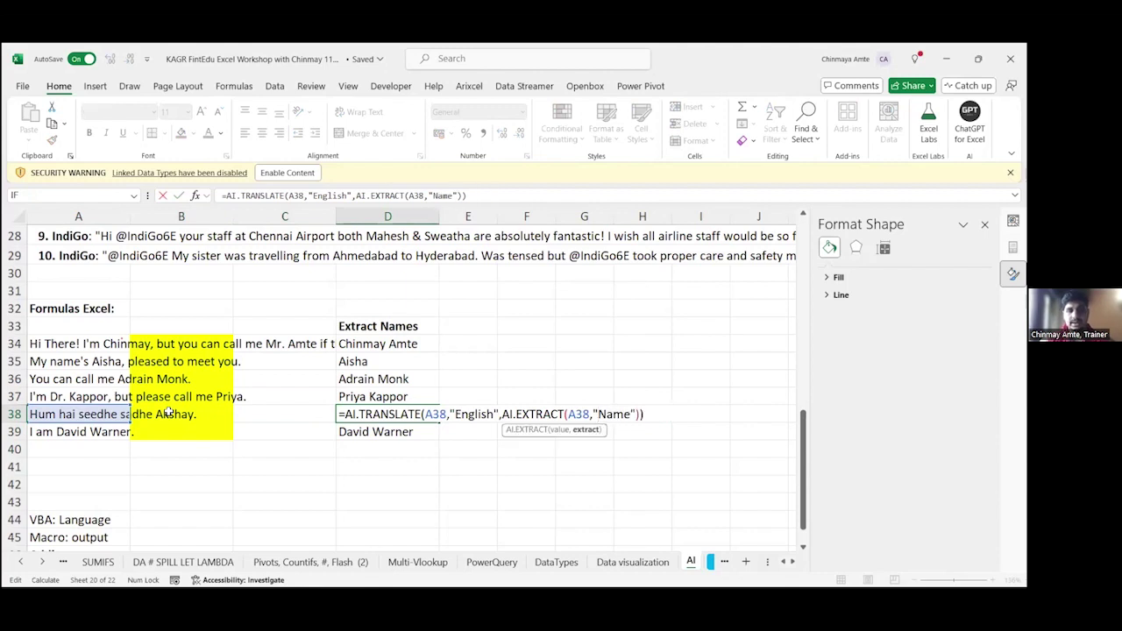
Step: Restructure D38 as AI.EXTRACT of AI.TRANSLATE(A38,"English") with the "name" argument
double_click(576, 413)
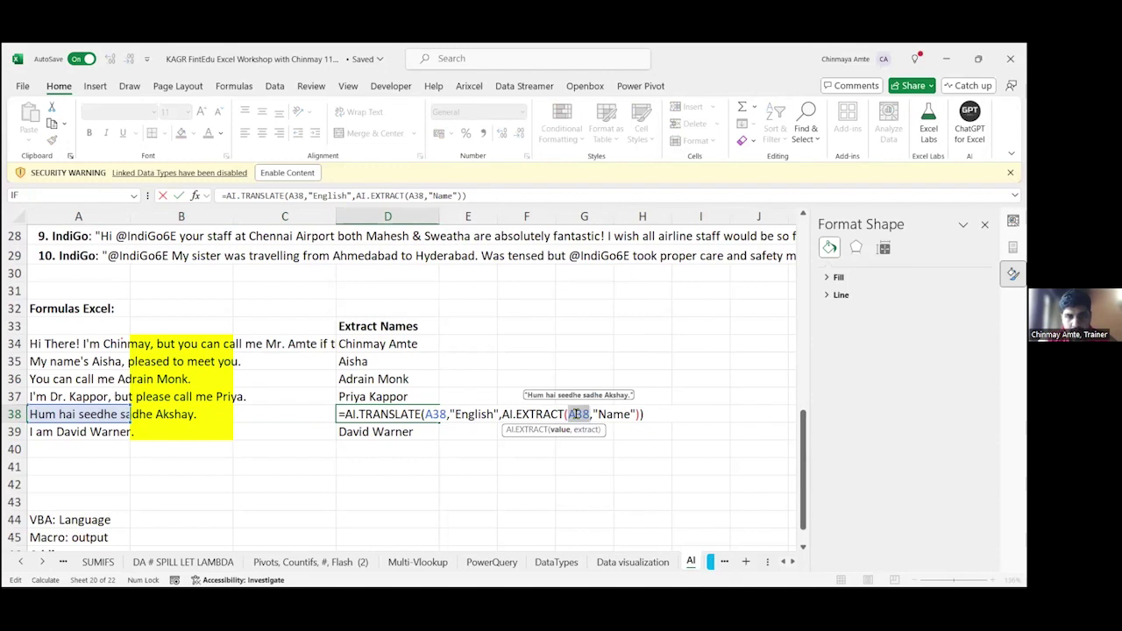
click(576, 414)
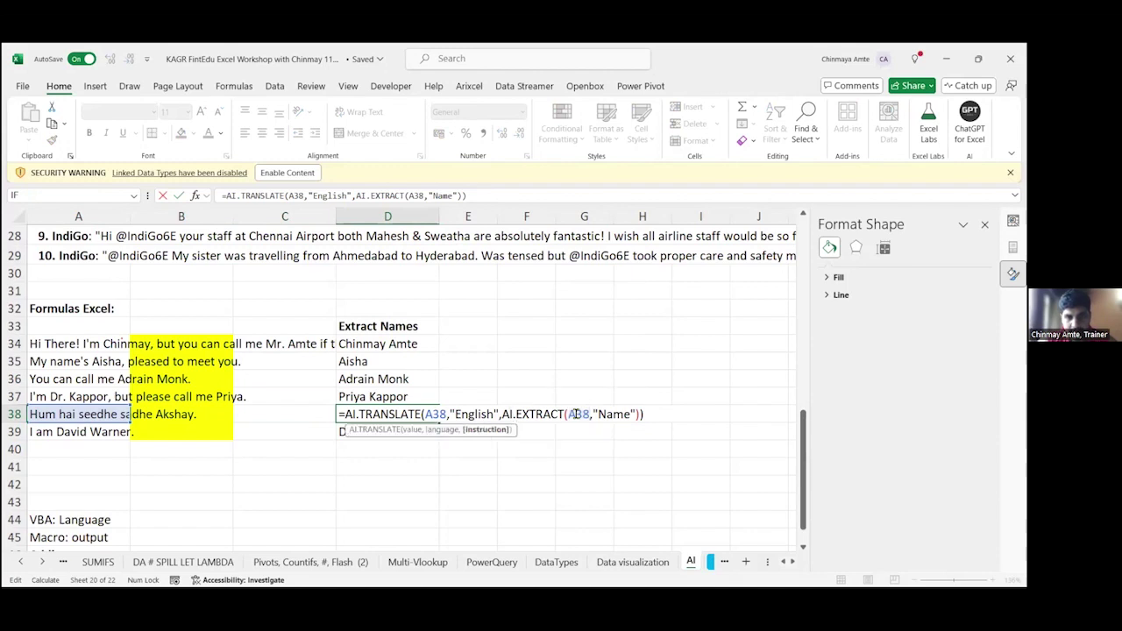
key(shift+ctrl+Right)
key(shift+ctrl+Right)
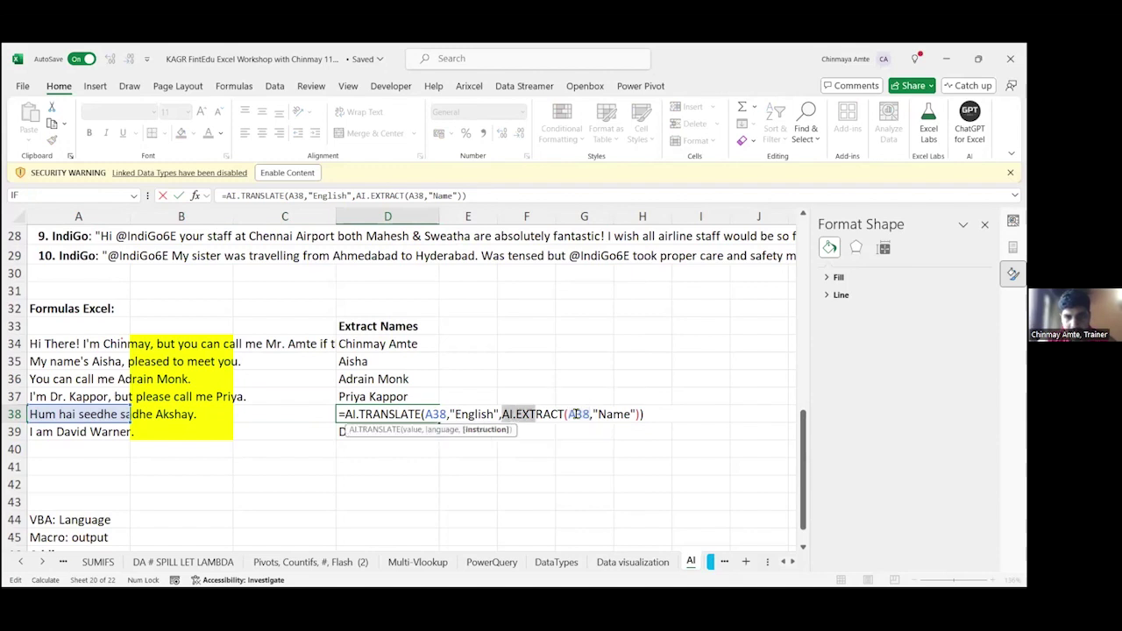
key(Delete)
key(Delete)
key(Delete)
key(Delete)
key(Delete)
key(Delete)
key(Delete)
key(Delete)
key(Delete)
key(Delete)
key(Delete)
key(Delete)
key(Delete)
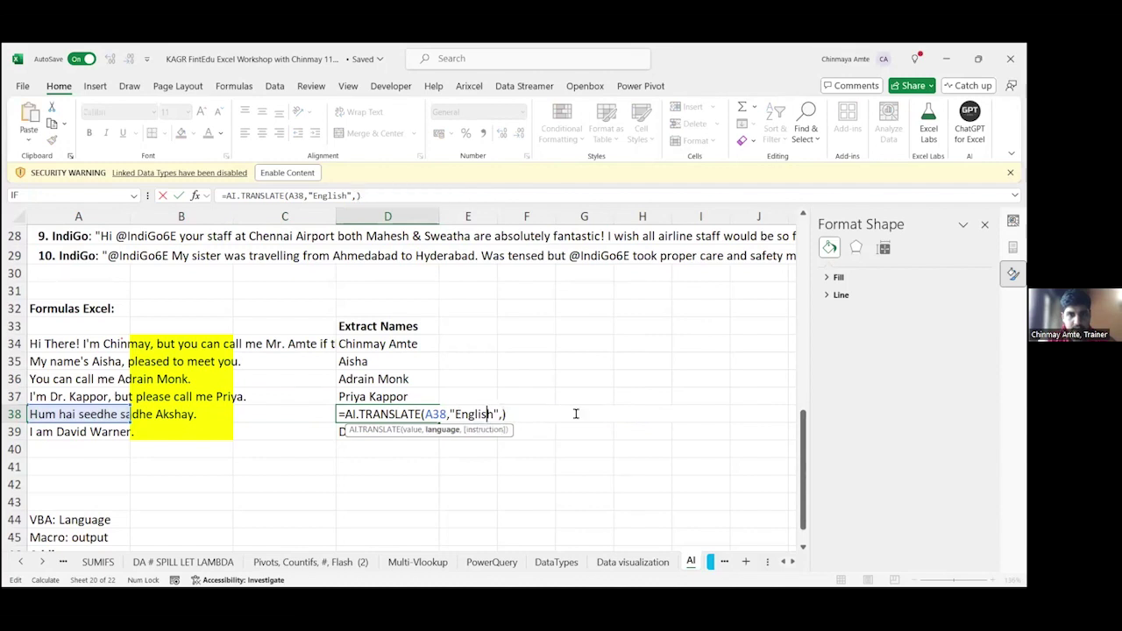
key(ctrl+z)
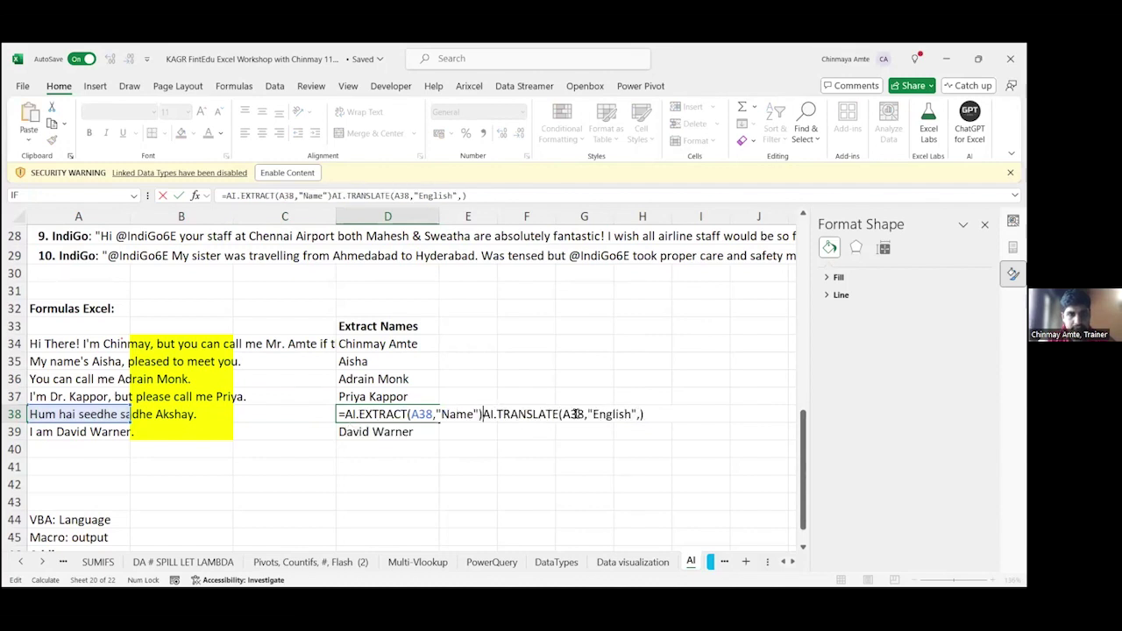
key(BackSpace)
key(BackSpace)
key(BackSpace)
key(BackSpace)
key(BackSpace)
key(BackSpace)
key(BackSpace)
key(BackSpace)
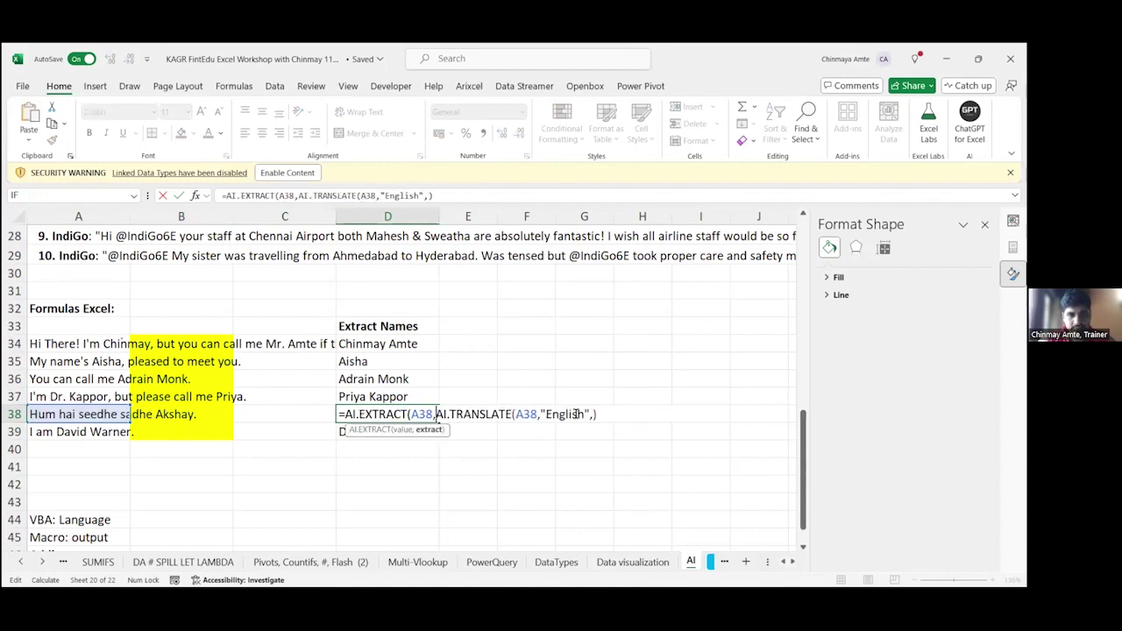
text(,)
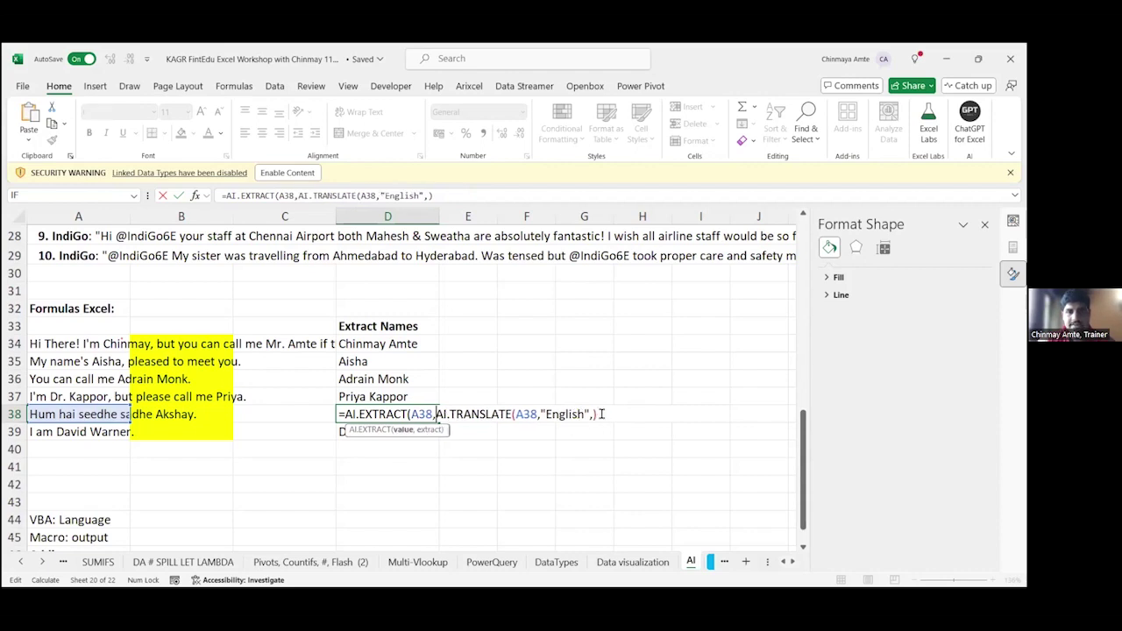
key(BackSpace)
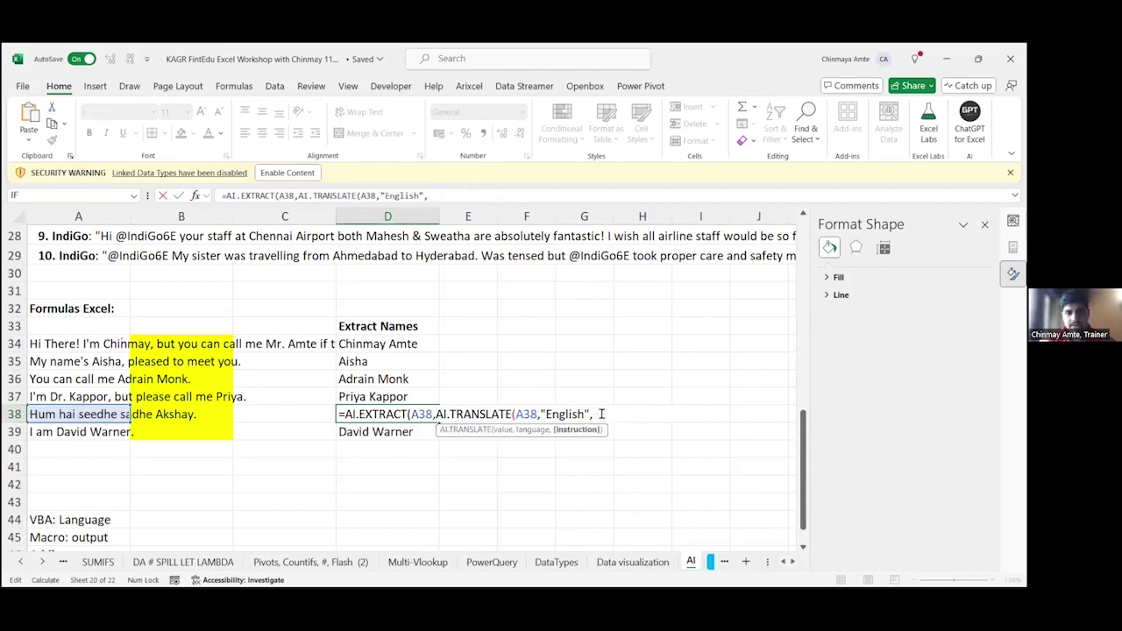
key(BackSpace)
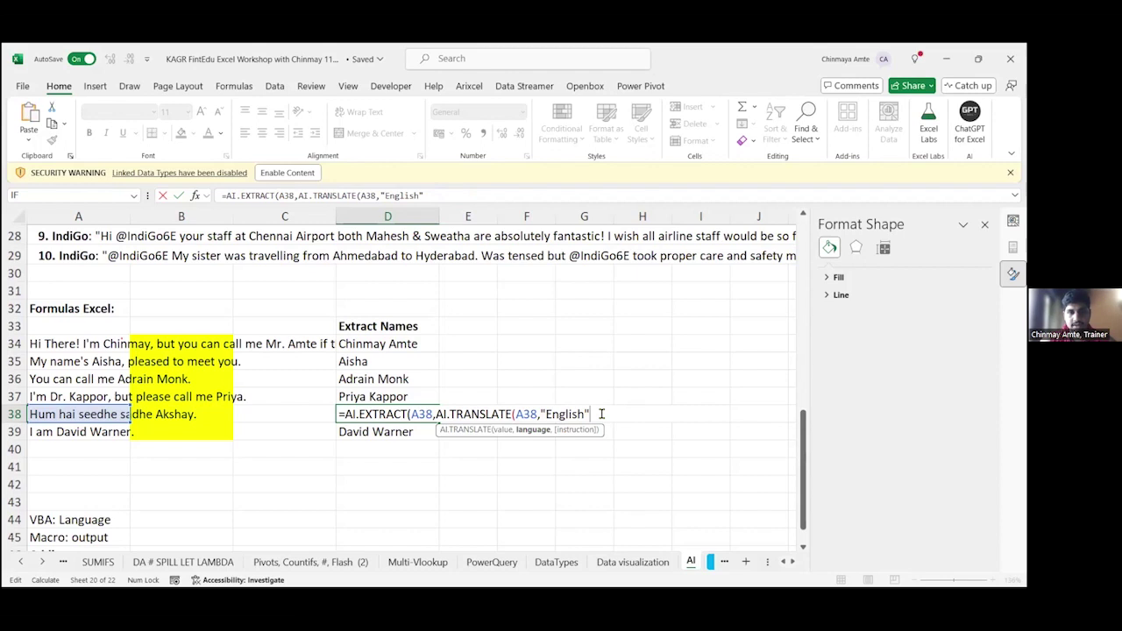
text(),"name)
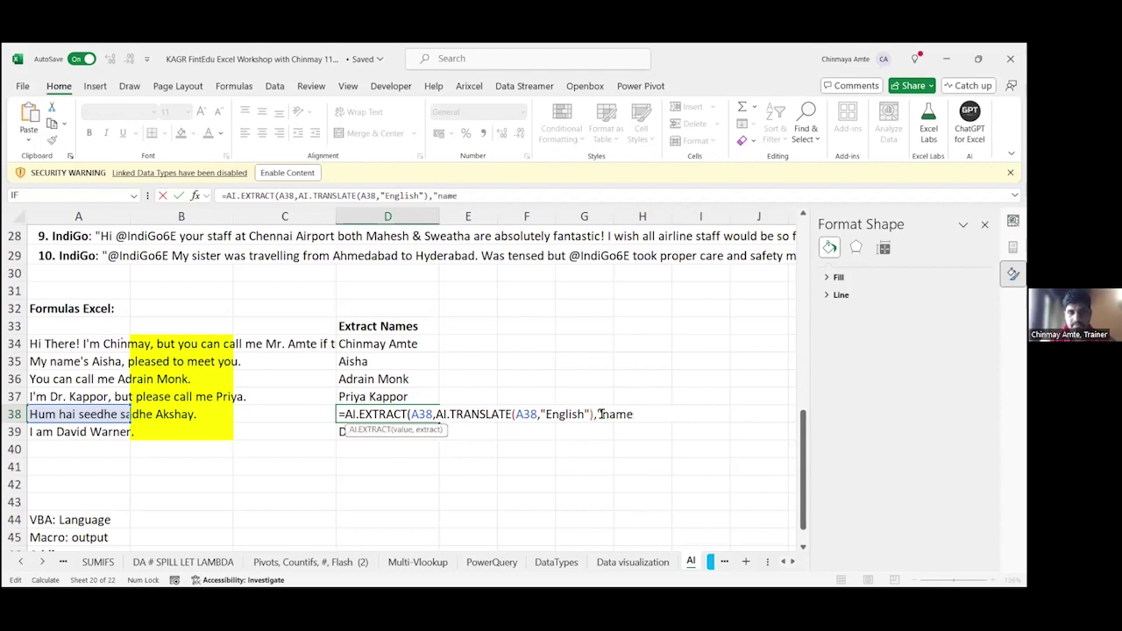
text(")
key(Return)
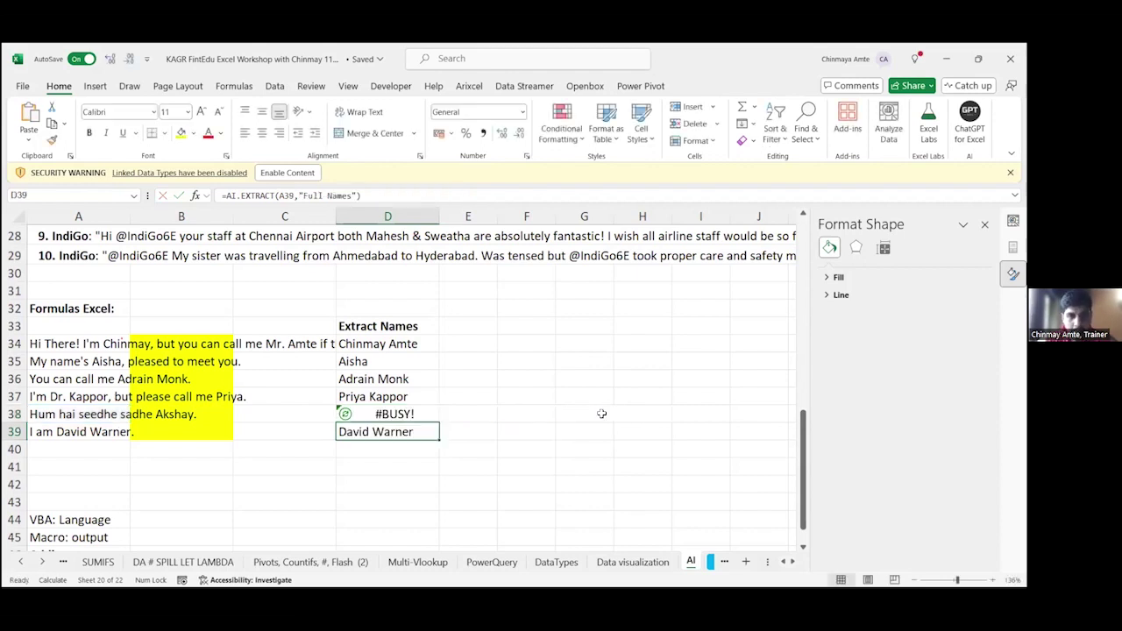
Step: Delete the redundant A38 argument from D38's extract formula
key(Up)
key(F2)
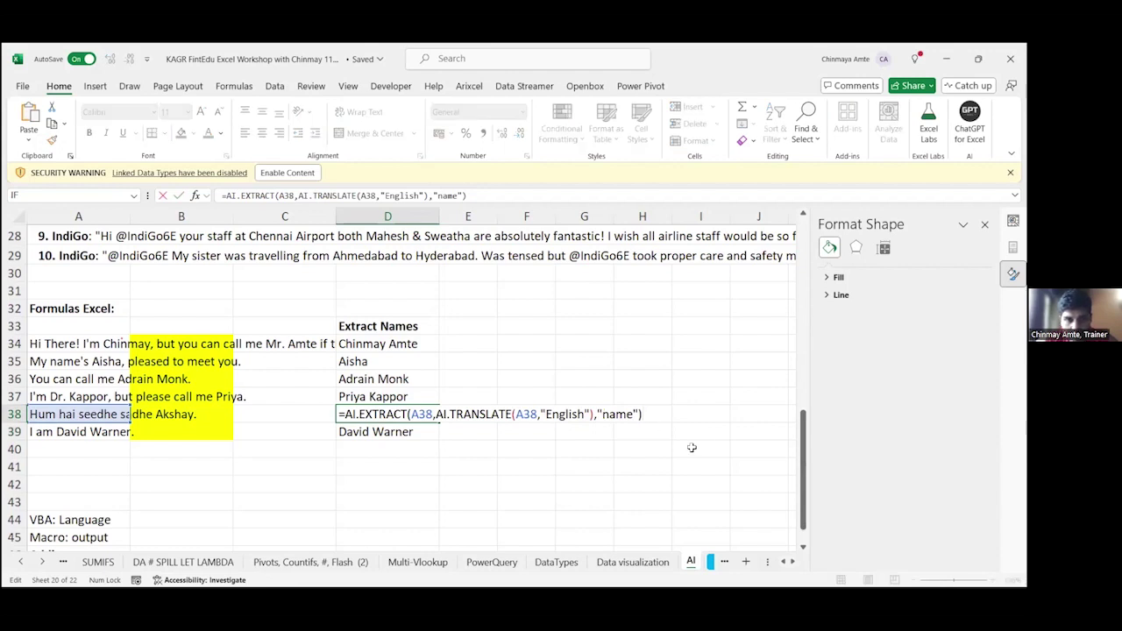
click(424, 414)
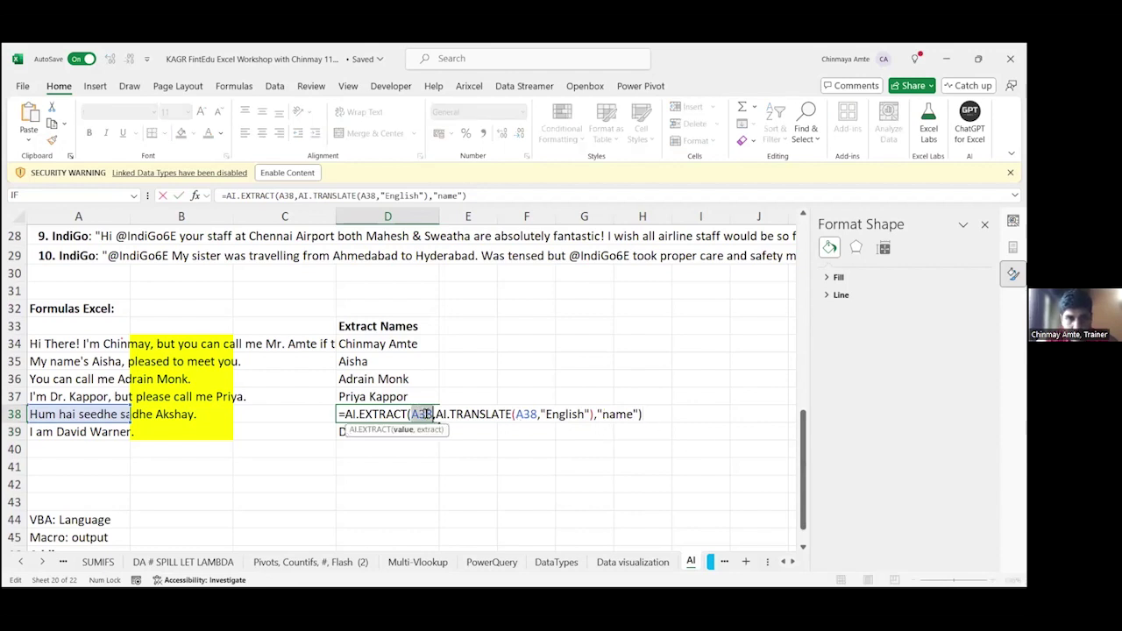
double_click(424, 414)
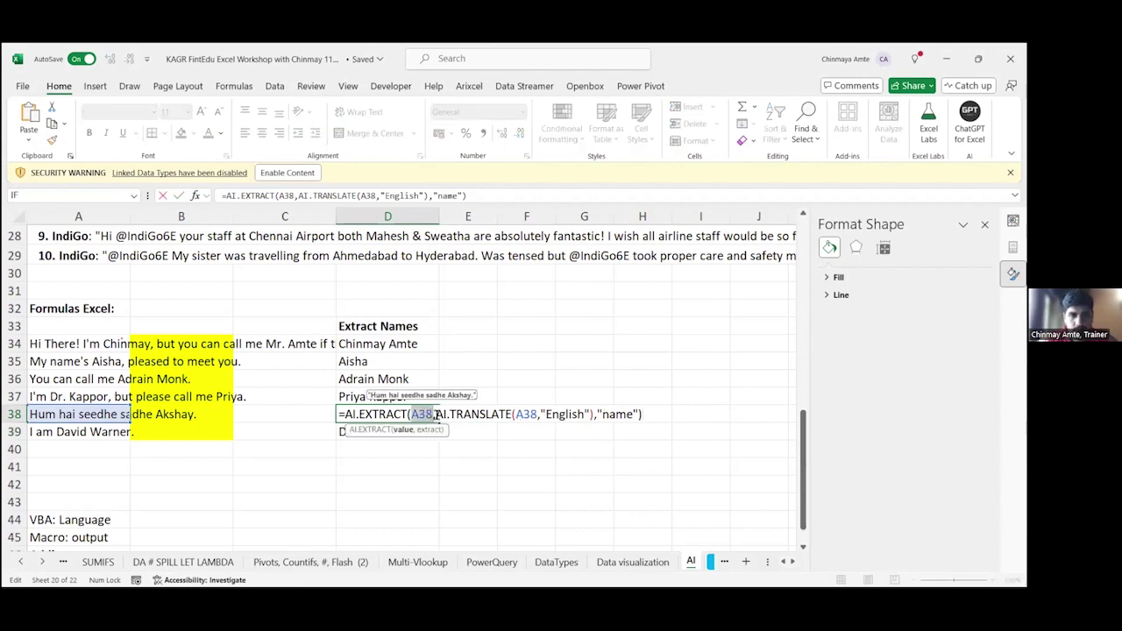
click(435, 414)
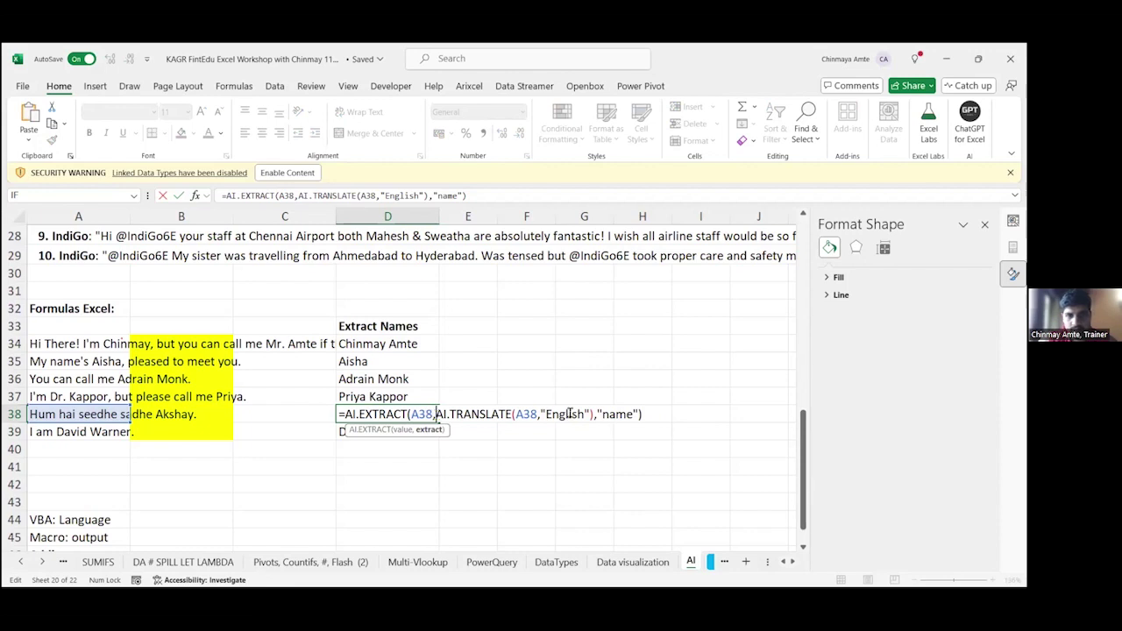
key(BackSpace)
key(BackSpace)
key(BackSpace)
key(BackSpace)
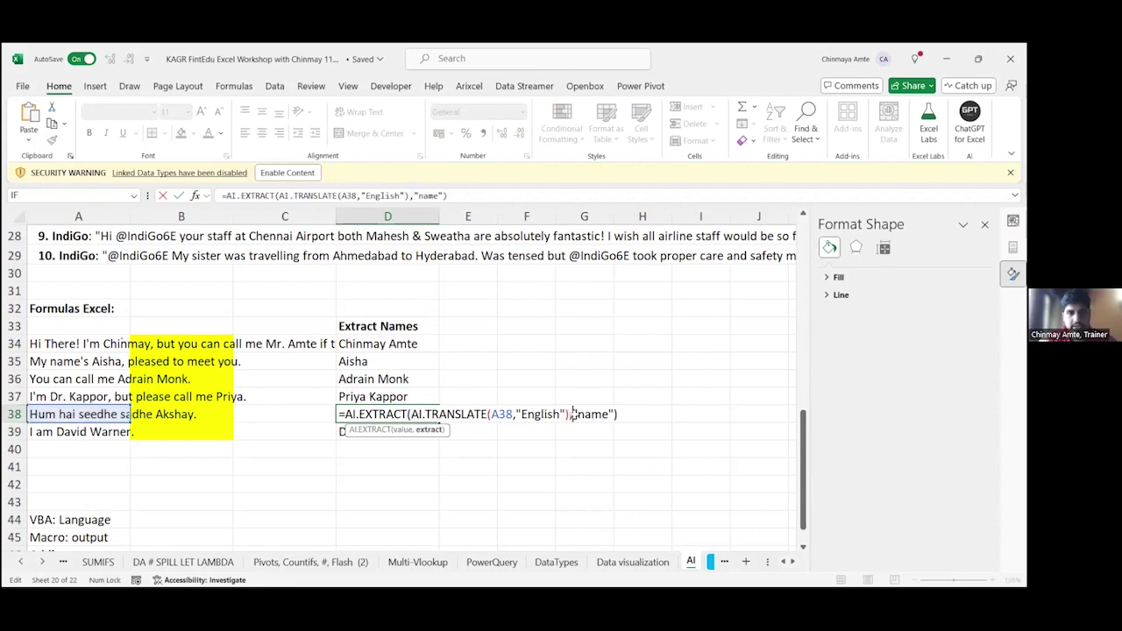
key(Return)
Step: Recalculate D38 so it returns "Akshay" from the translated sentence
key(Up)
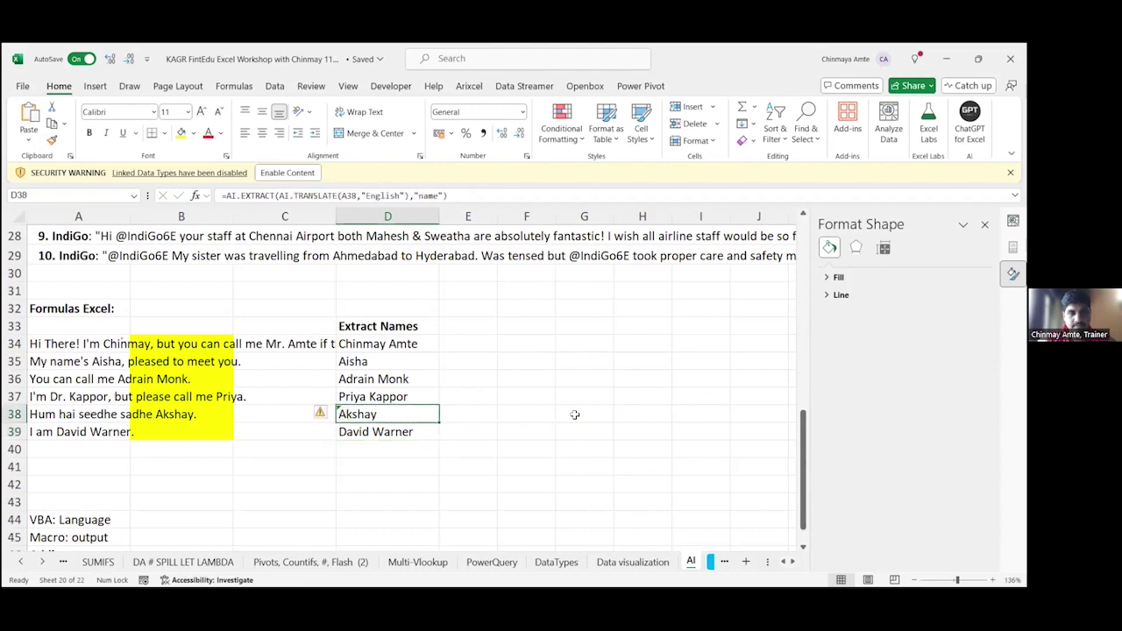
key(F2)
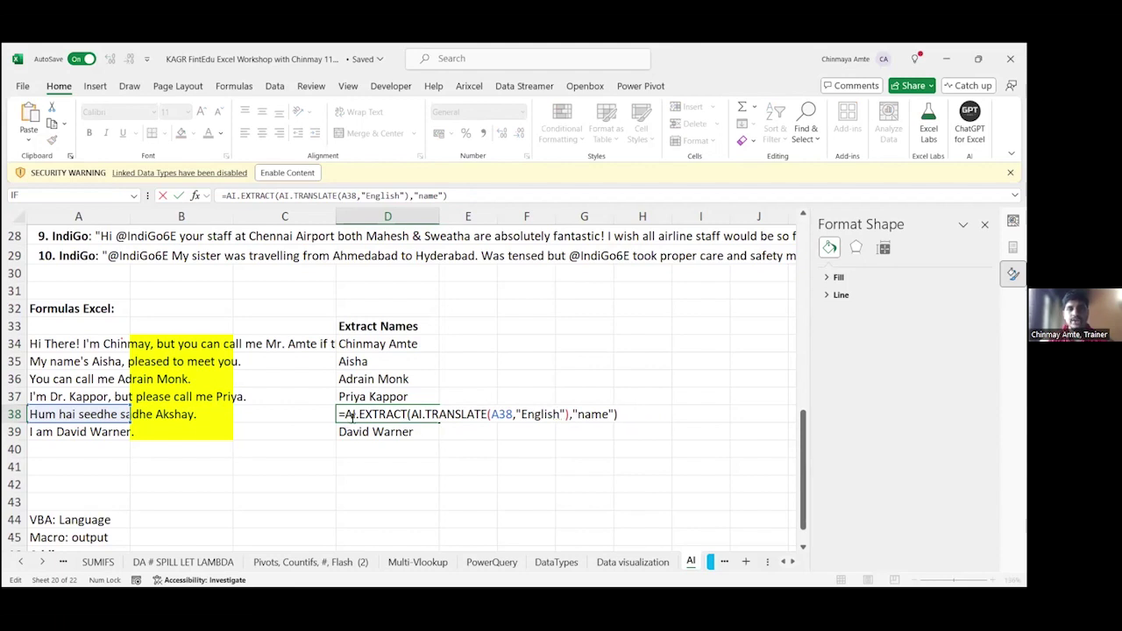
key(ctrl+Return)
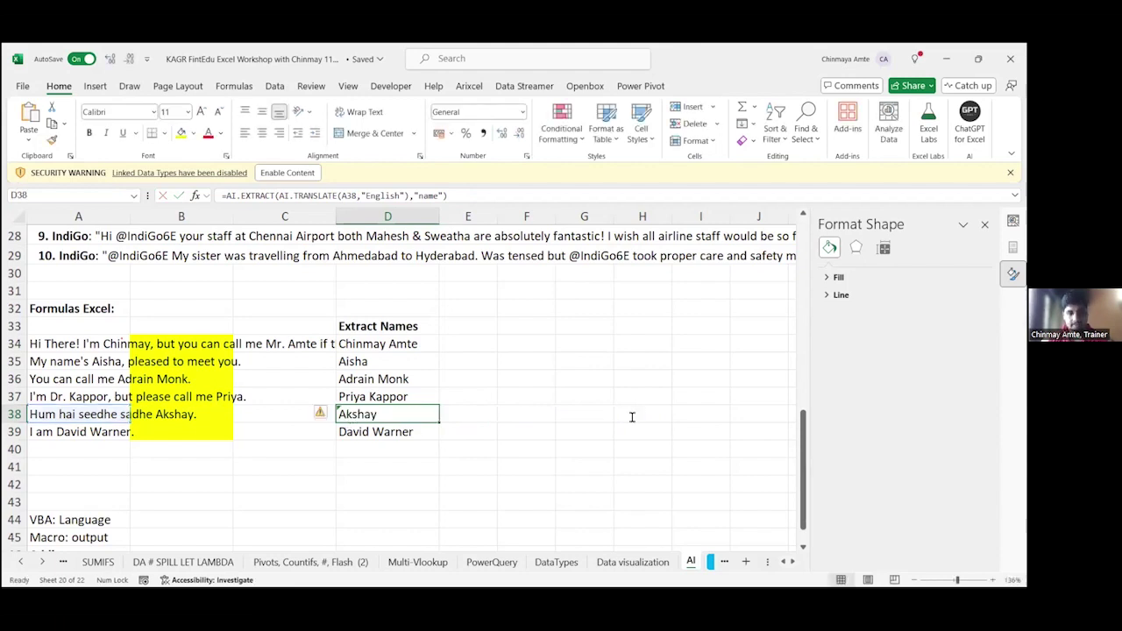
key(F2)
key(ctrl+Return)
key(Left)
key(Left)
key(Left)
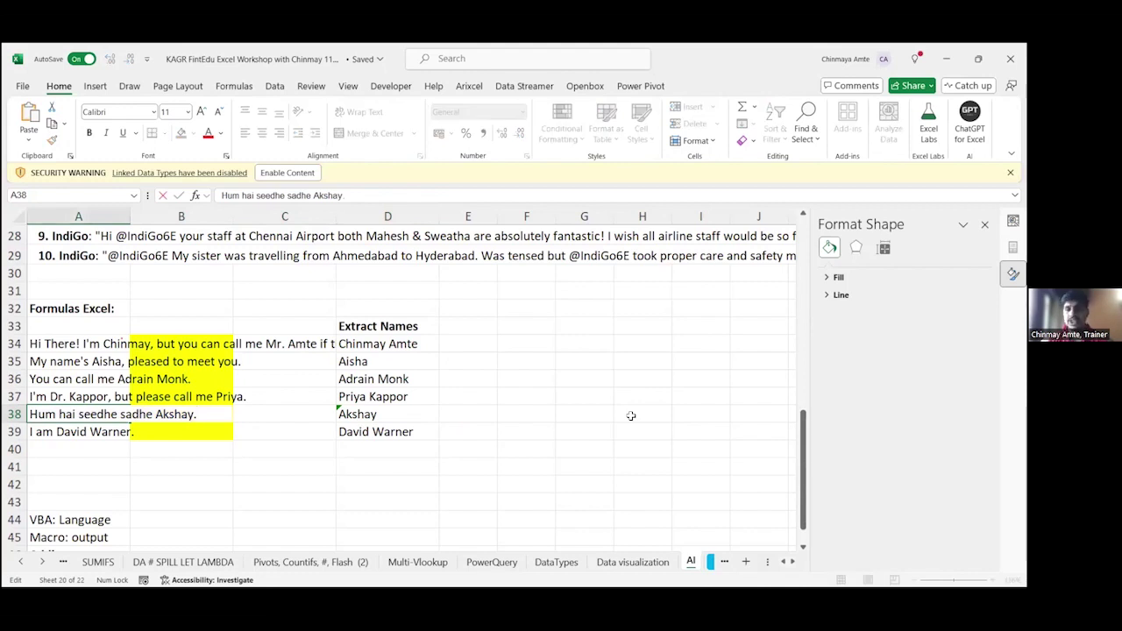
key(Escape)
key(Right)
key(Right)
key(Right)
key(F2)
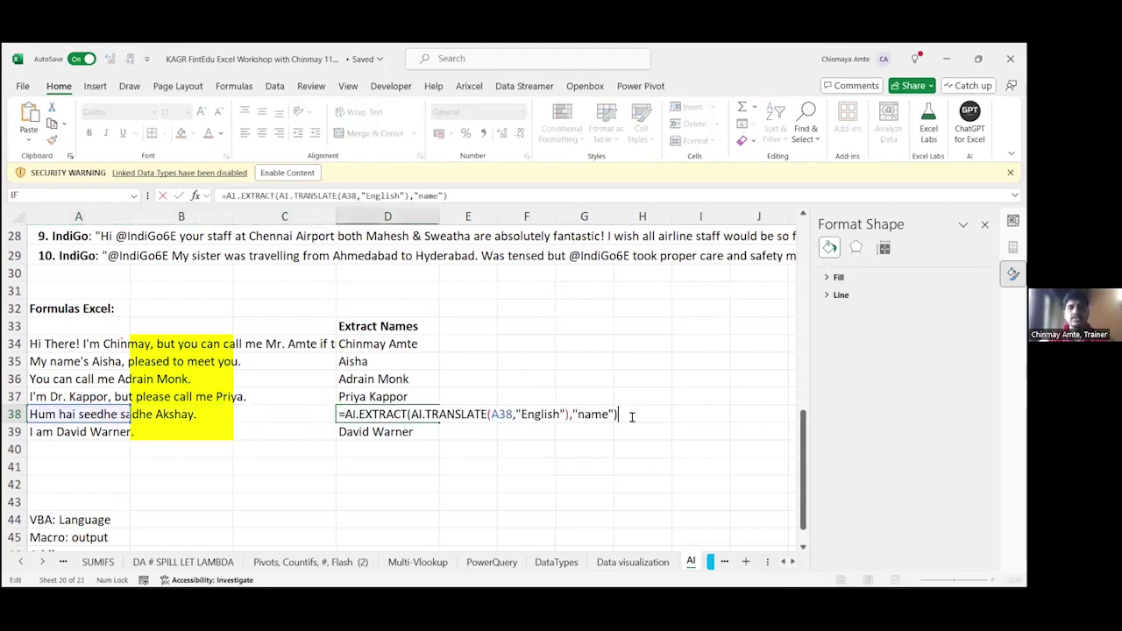
key(Return)
key(Up)
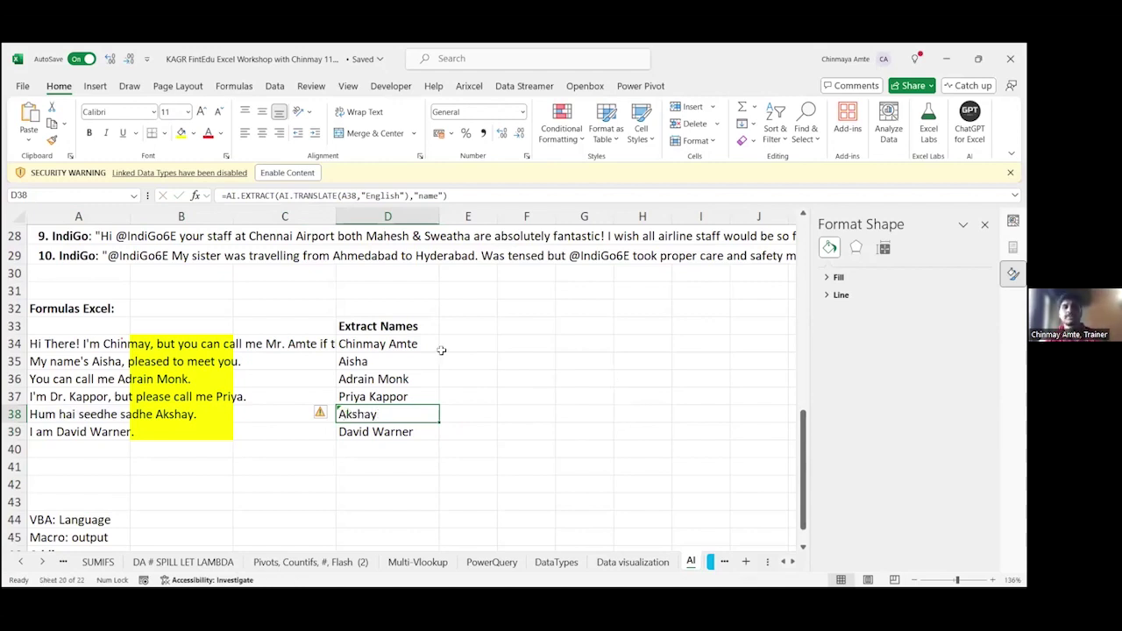
scroll(441, 350, up, 6)
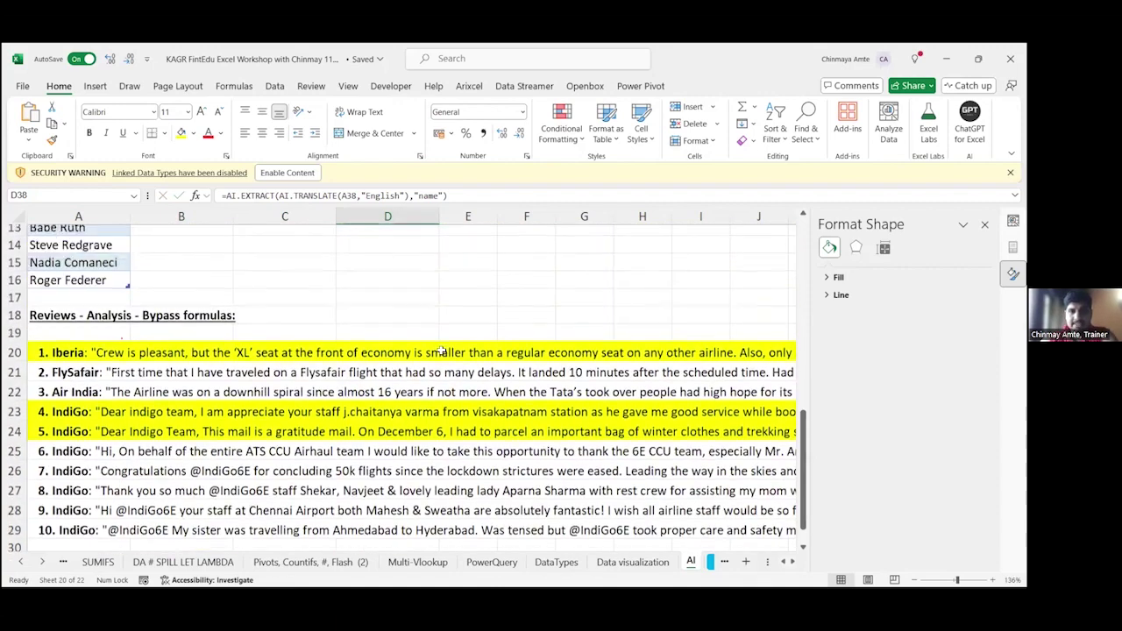
scroll(441, 350, up, 1)
scroll(428, 335, down, 2)
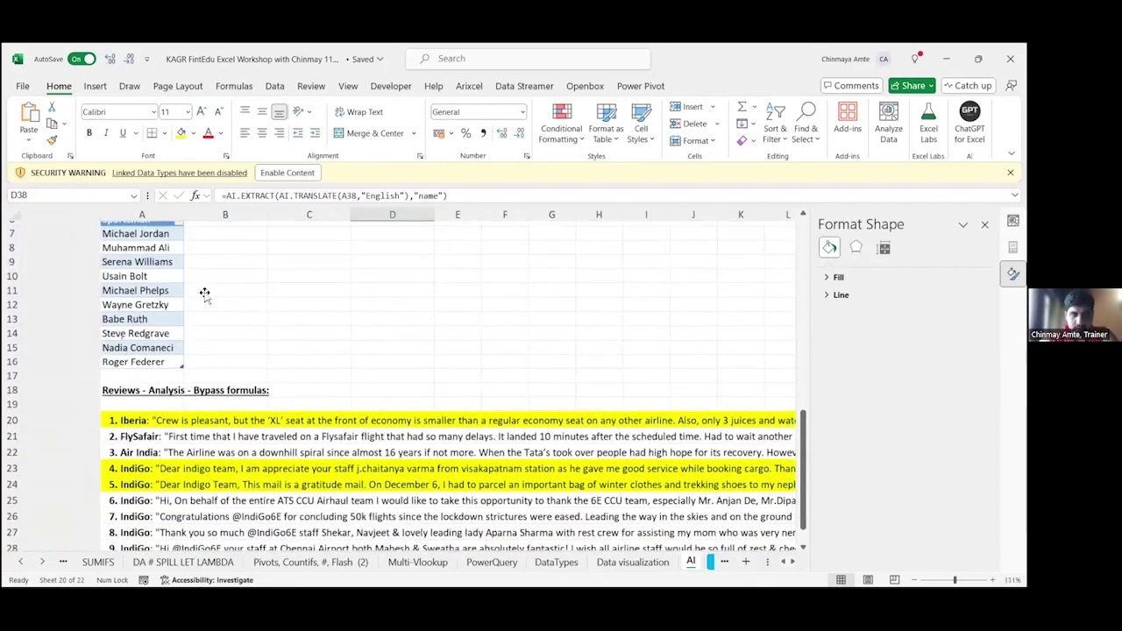
scroll(278, 309, down, 1)
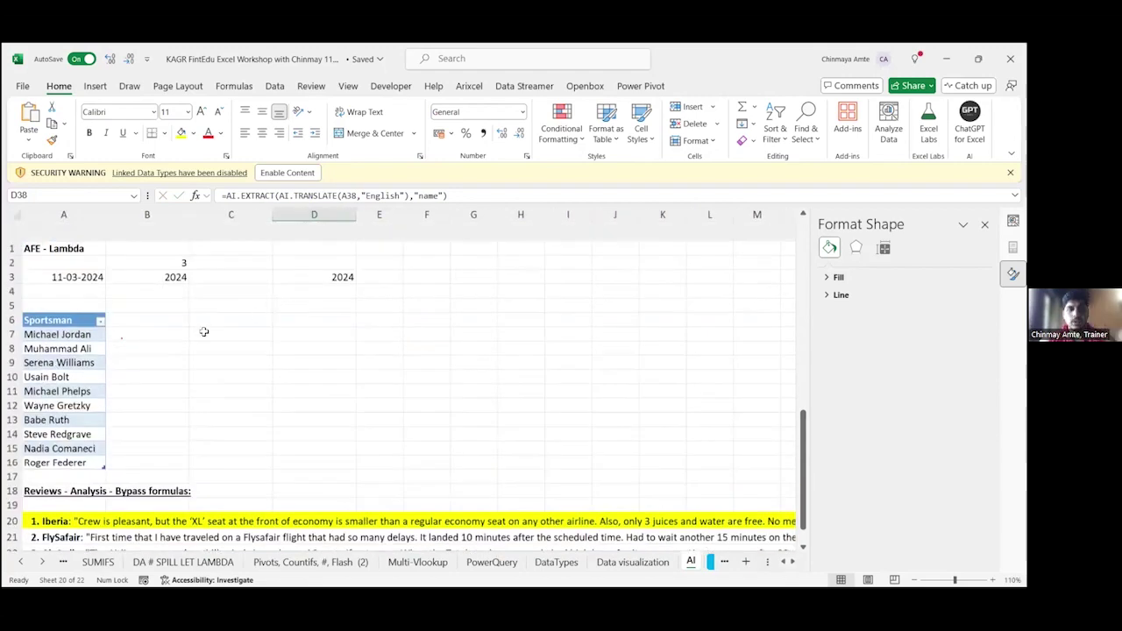
key(Down)
key(Down)
key(Down)
key(Down)
key(Down)
key(Left)
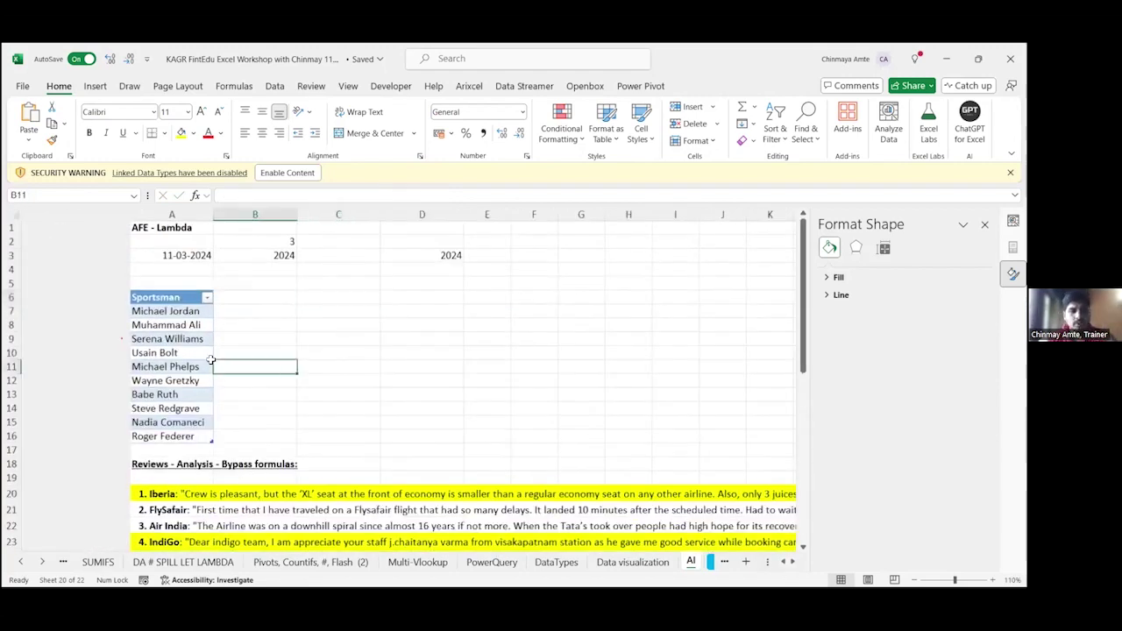
key(Left)
key(Up)
key(Up)
key(Up)
key(Up)
key(Up)
key(ctrl+shift+Down)
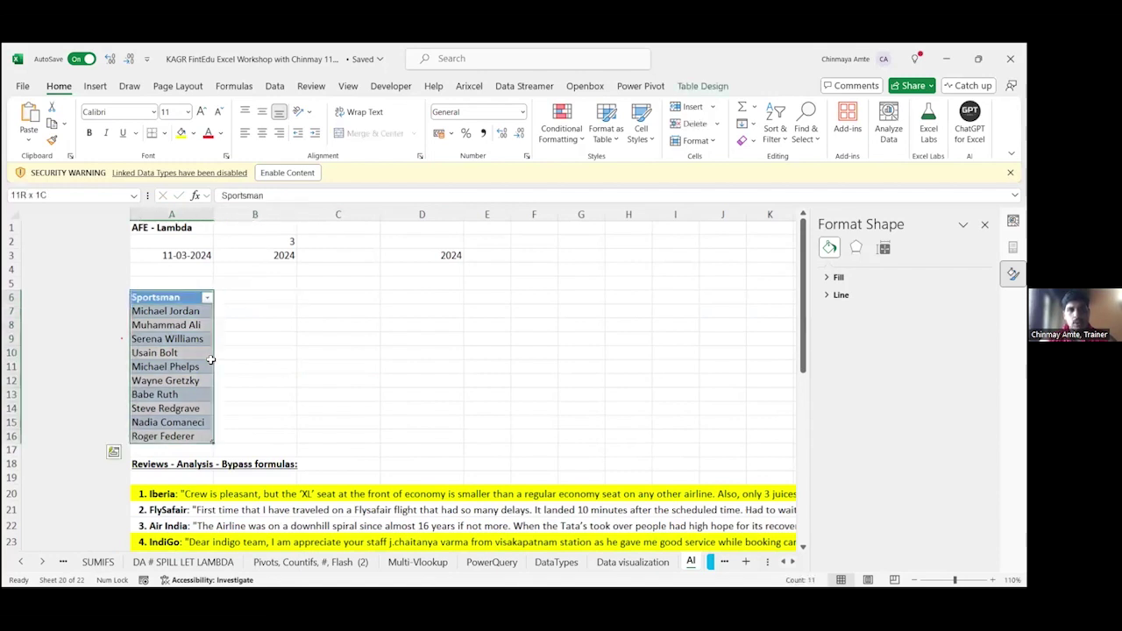
key(Down)
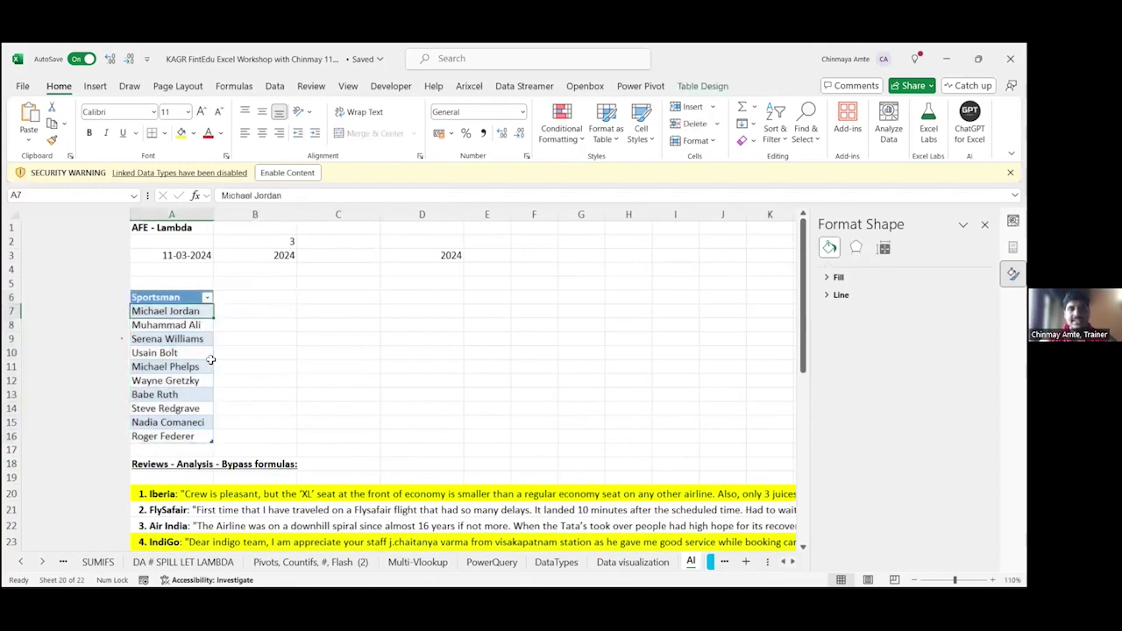
key(Up)
key(Right)
key(Right)
key(Right)
key(Right)
key(Right)
key(Right)
key(Right)
key(Right)
key(Right)
key(Right)
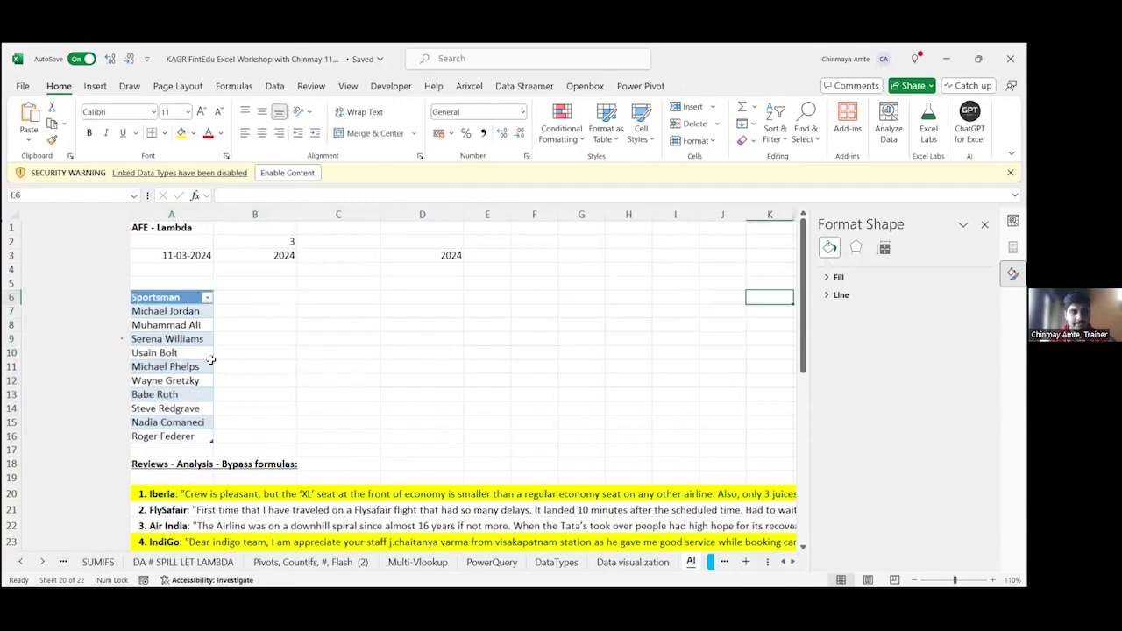
key(Right)
key(Right)
key(Right)
key(Right)
key(Right)
key(Right)
key(Right)
key(Right)
key(Left)
key(Left)
key(Left)
key(Left)
key(Left)
key(Left)
key(Left)
key(Left)
key(Left)
key(Left)
key(Left)
key(Left)
key(Left)
key(Left)
key(Left)
key(Left)
key(Left)
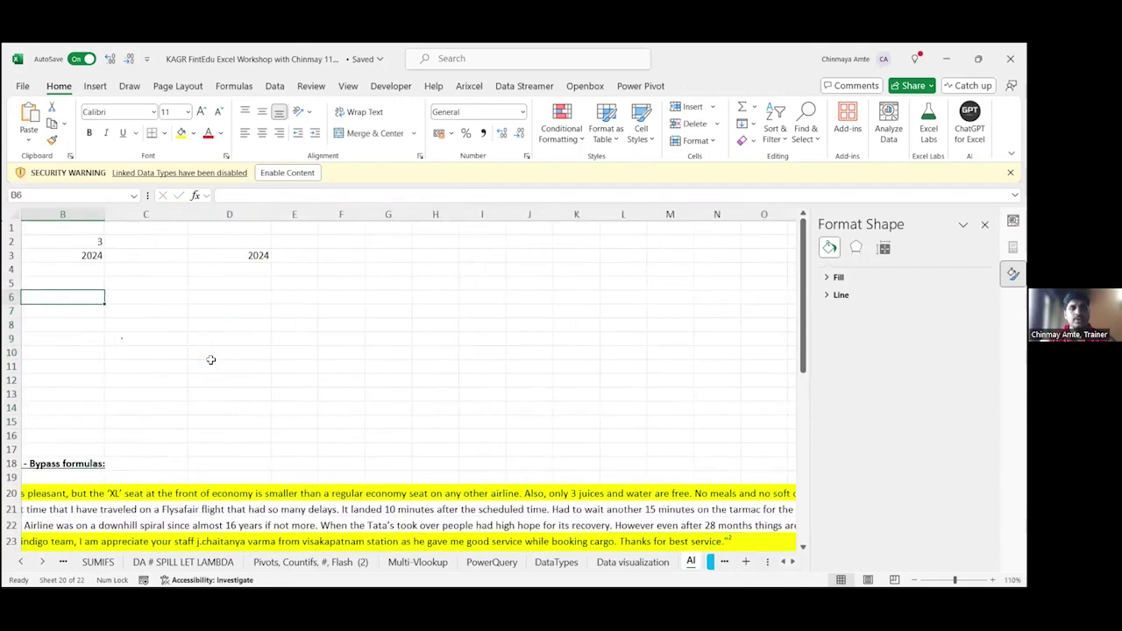
key(Left)
key(ctrl+shift+Down)
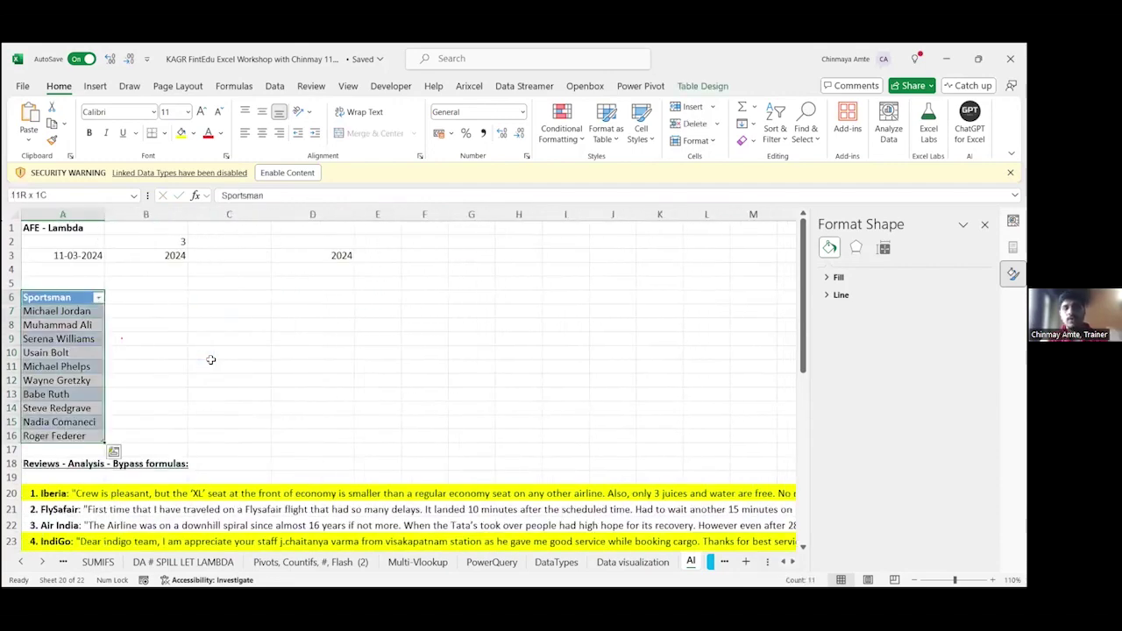
click(219, 311)
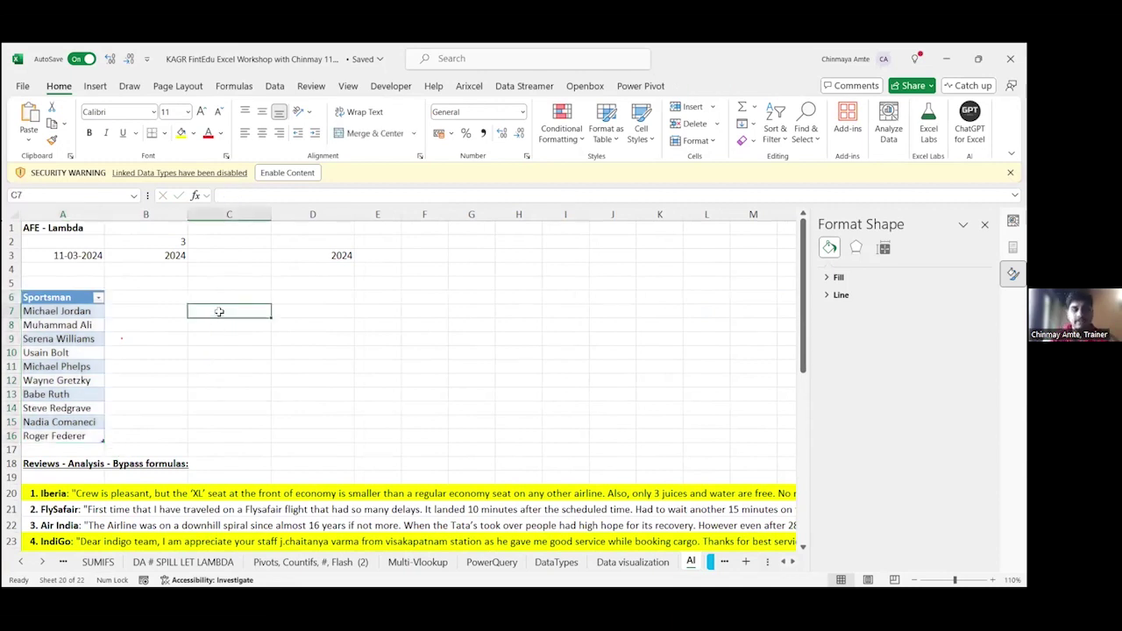
text(Jor)
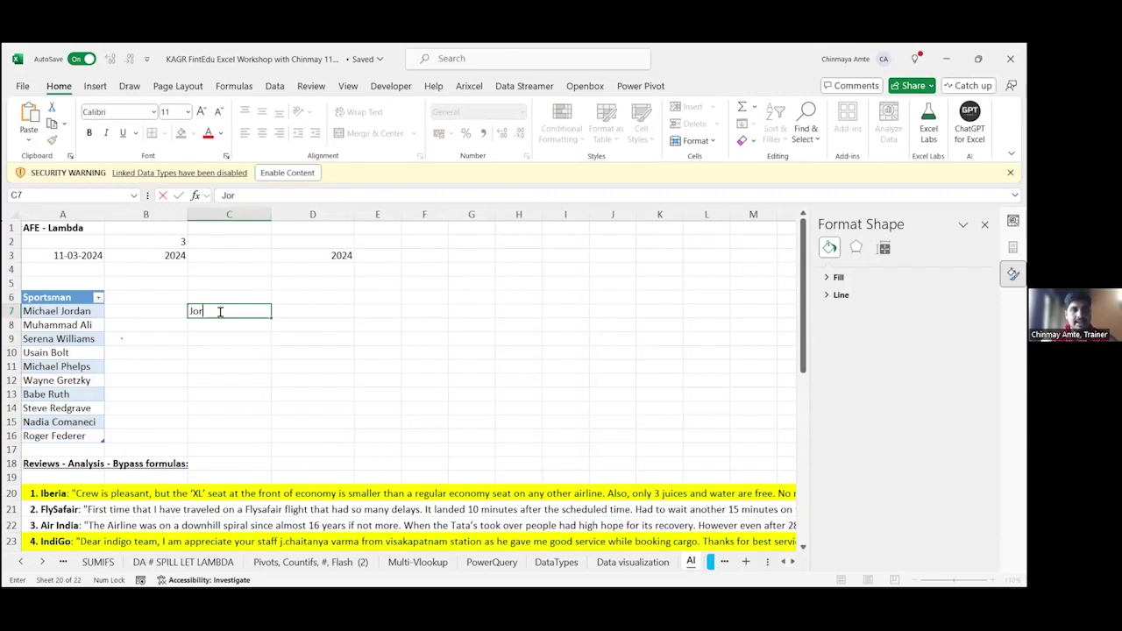
text(dna)
key(BackSpace)
key(BackSpace)
text(a)
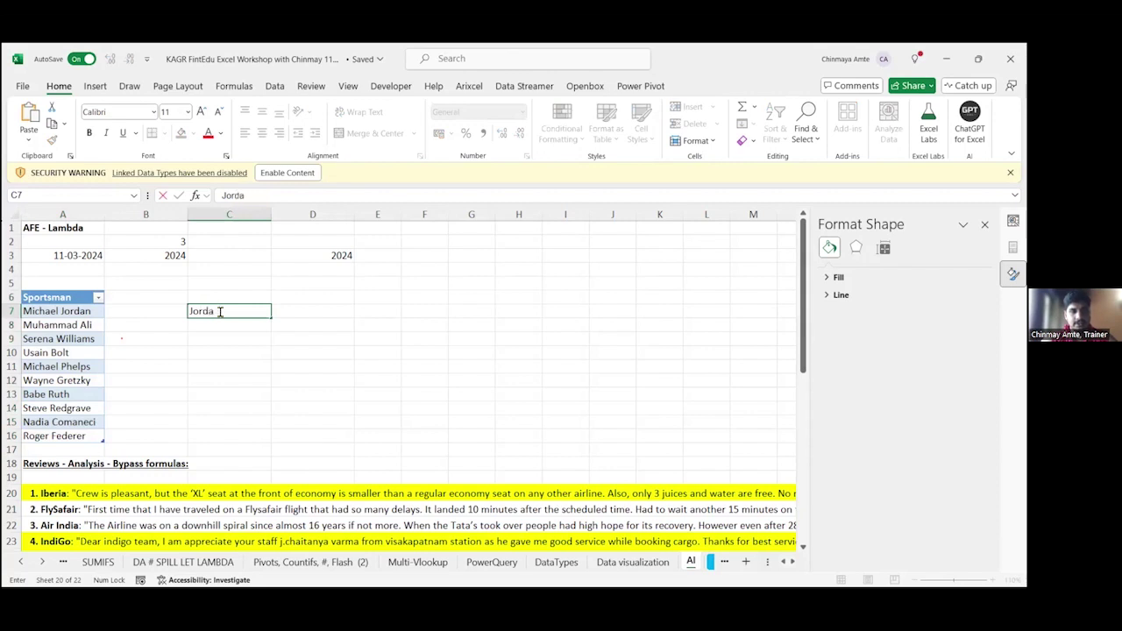
text(n, M)
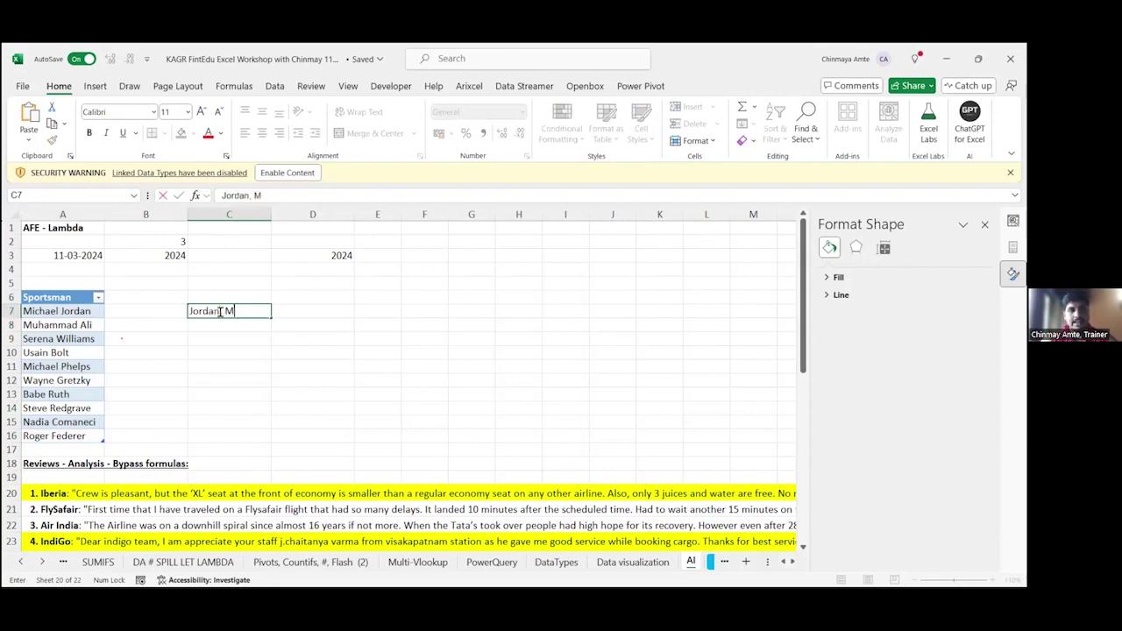
text(icheal)
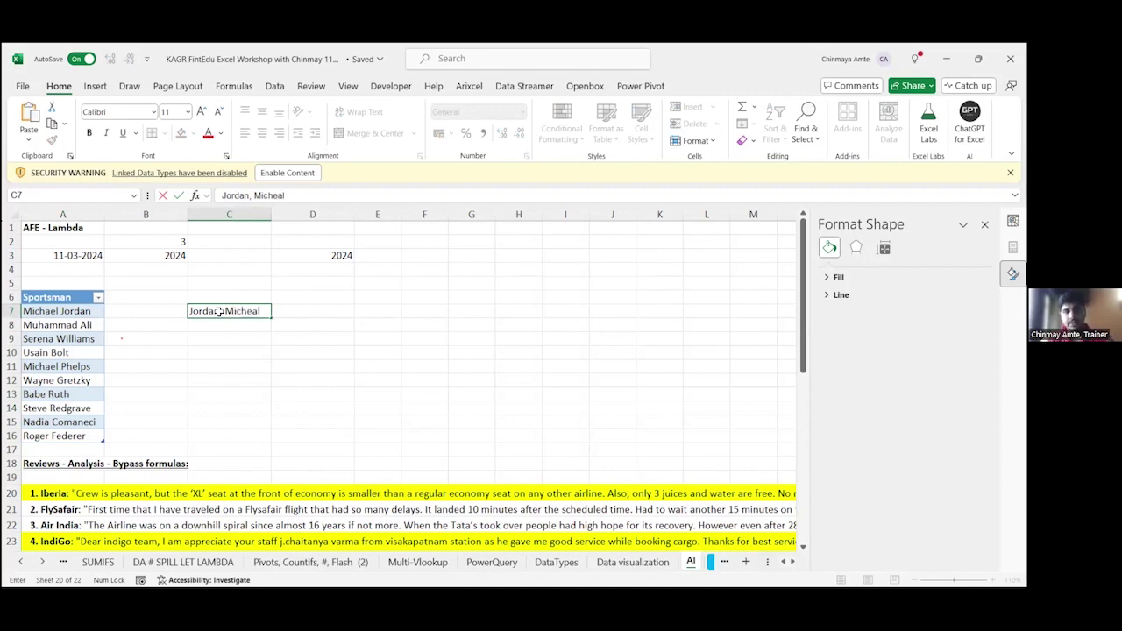
key(Escape)
key(Left)
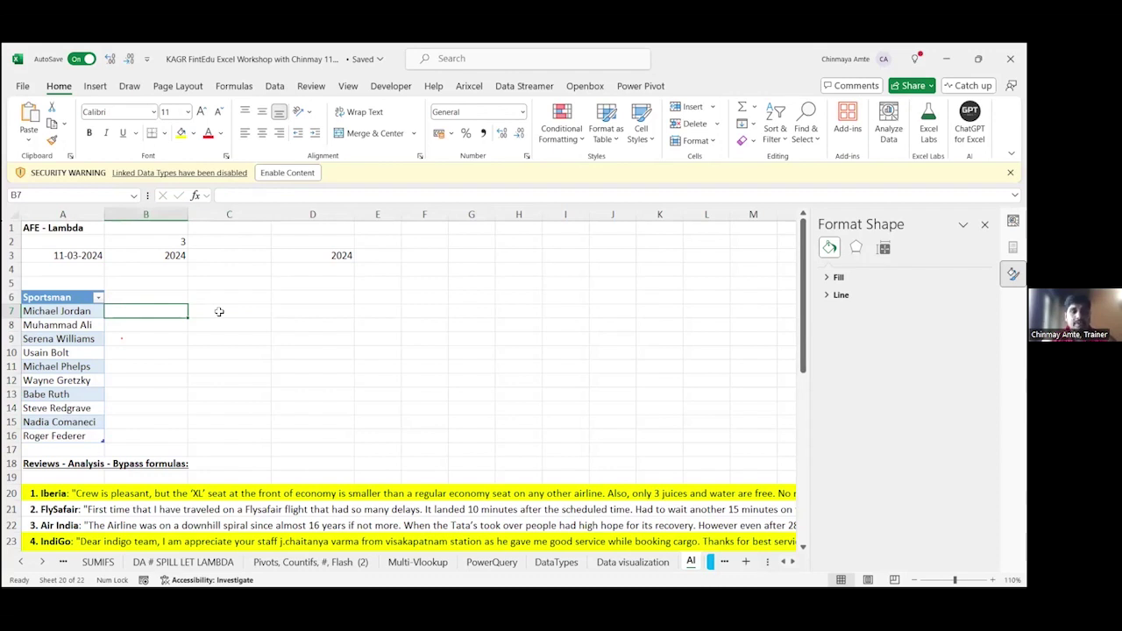
key(Left)
key(Up)
key(ctrl+shift+Down)
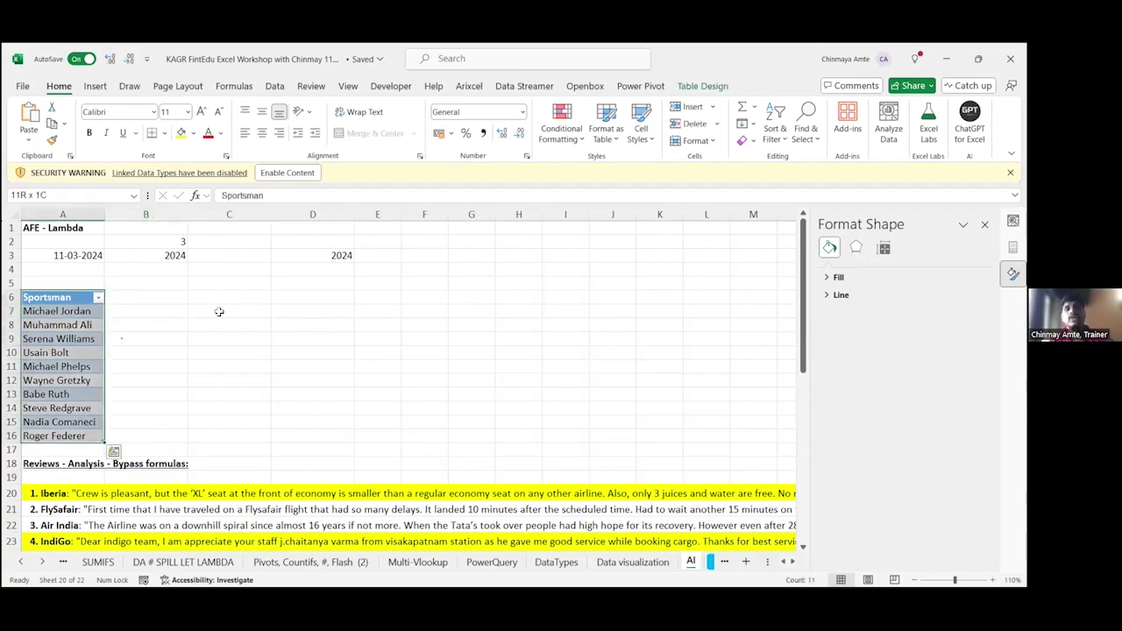
click(275, 86)
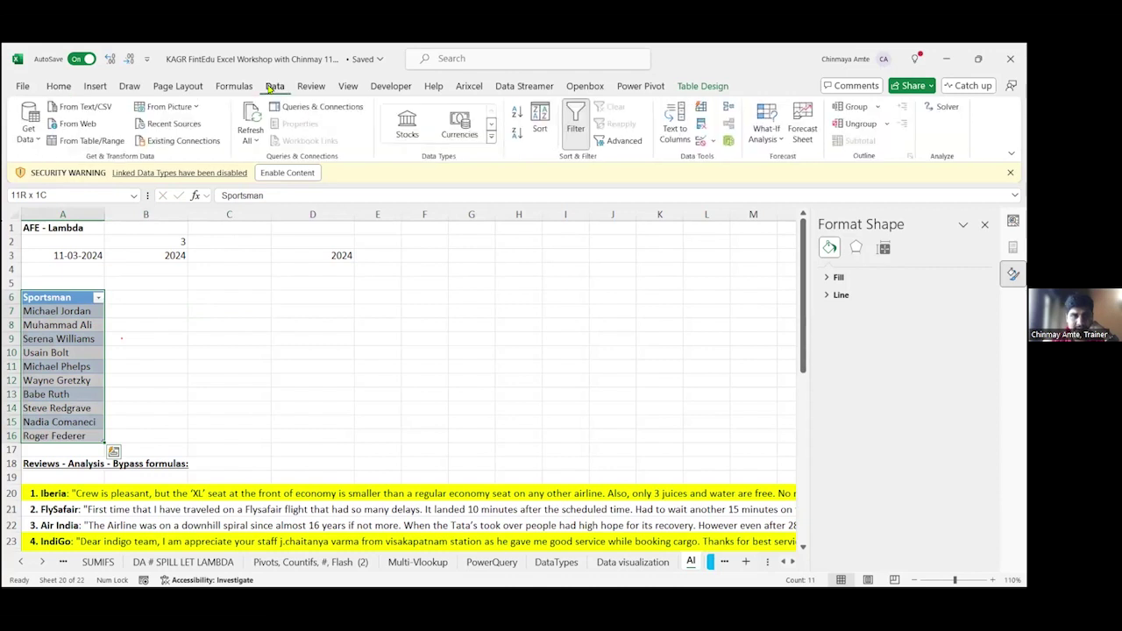
Step: Load the Sportsman table into Power Query and add a column from examples 'Jordan, Michael' and 'Ali, Muhammad'
click(140, 138)
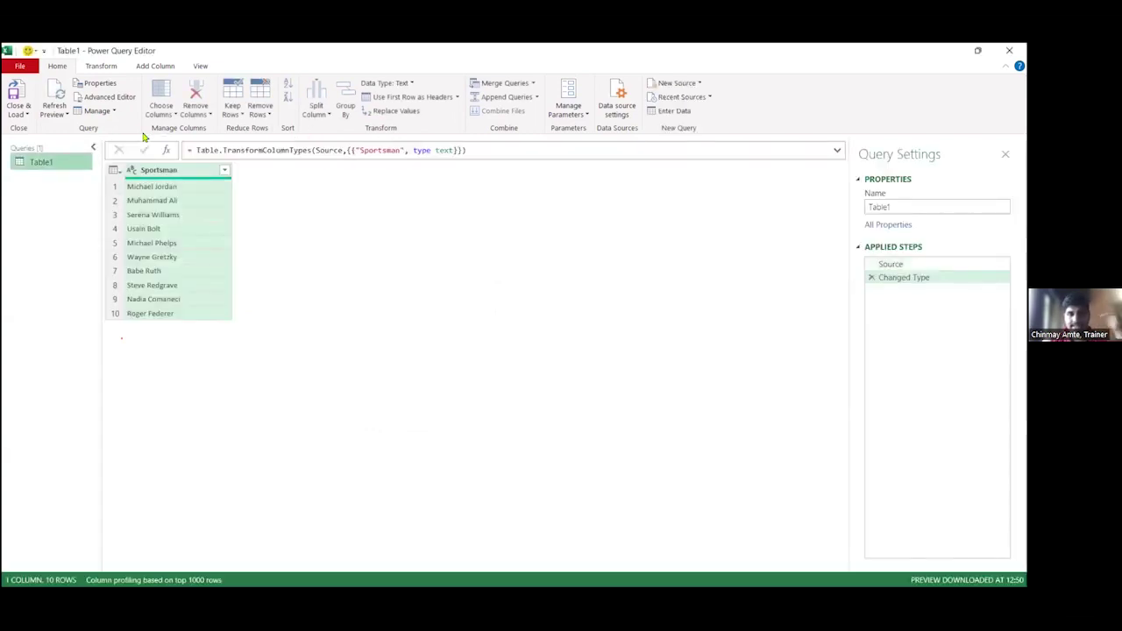
click(157, 70)
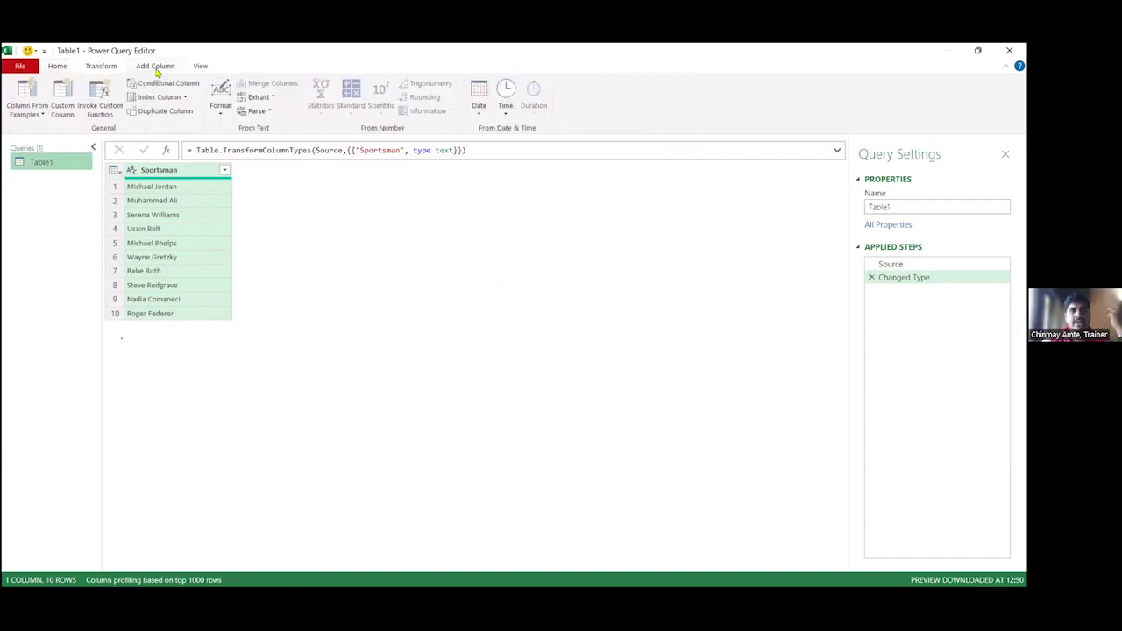
click(15, 95)
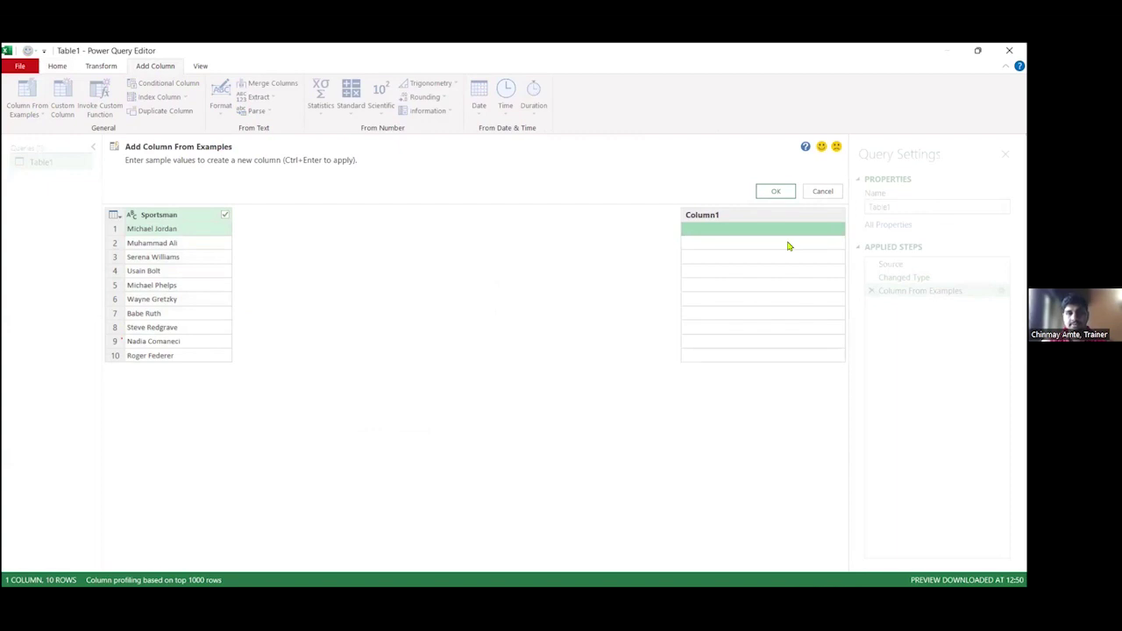
click(703, 230)
text(Jordan)
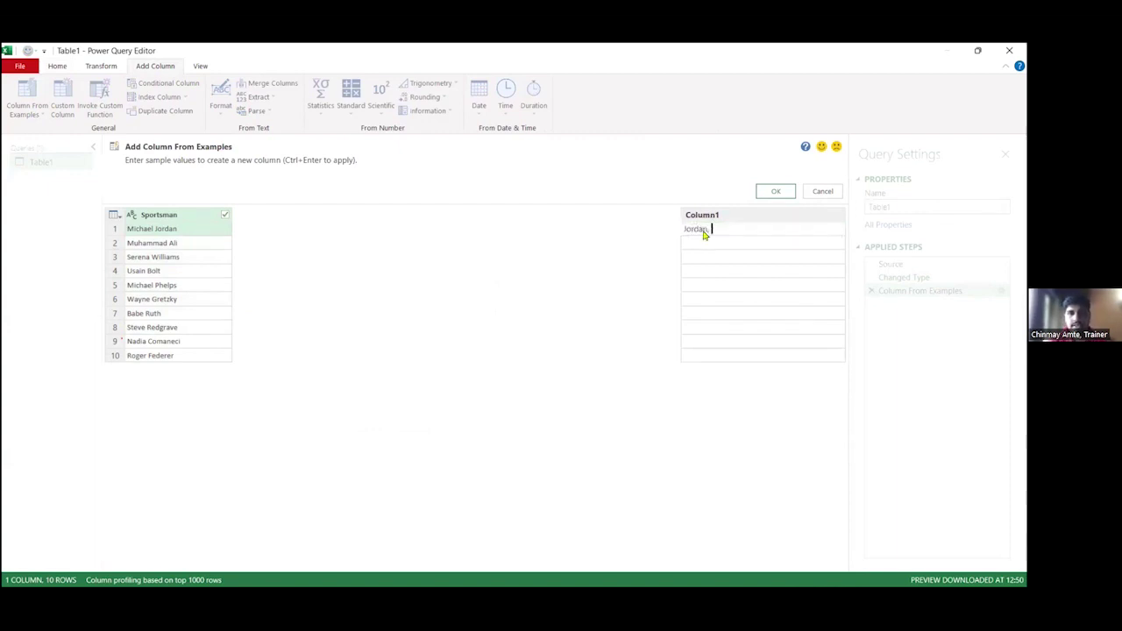
text(, Michael)
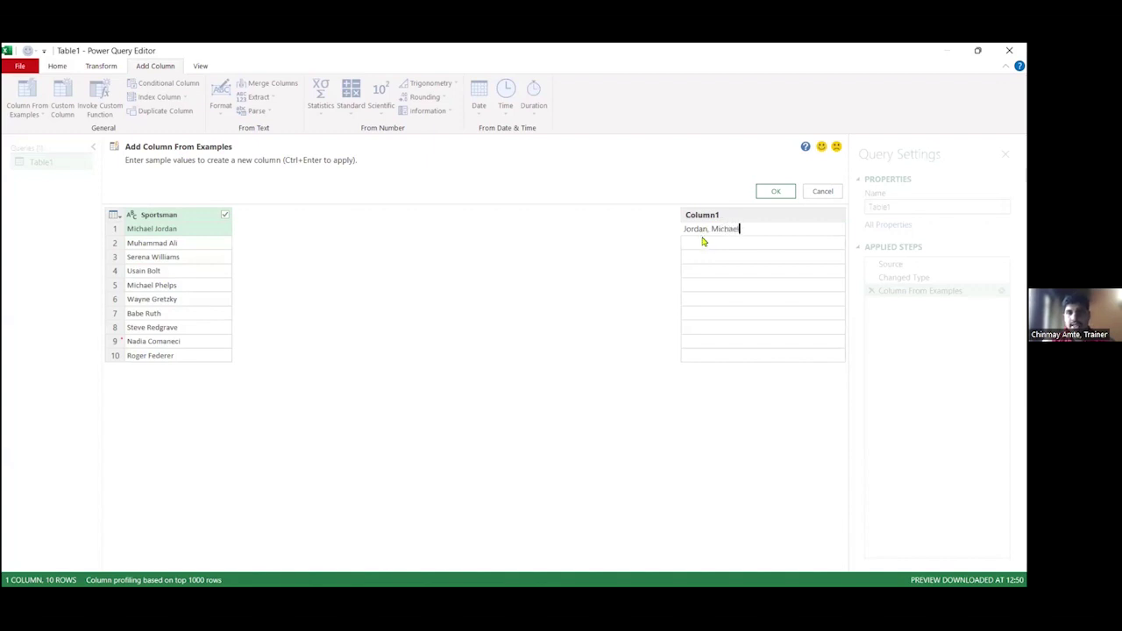
key(Return)
text(Ali)
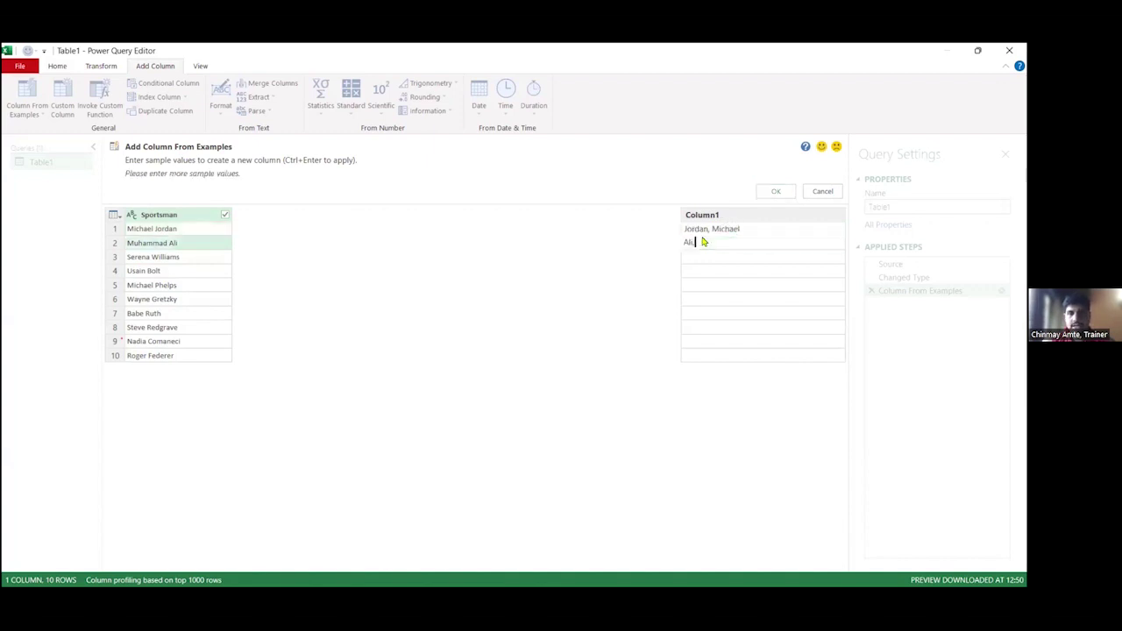
text(, Muh)
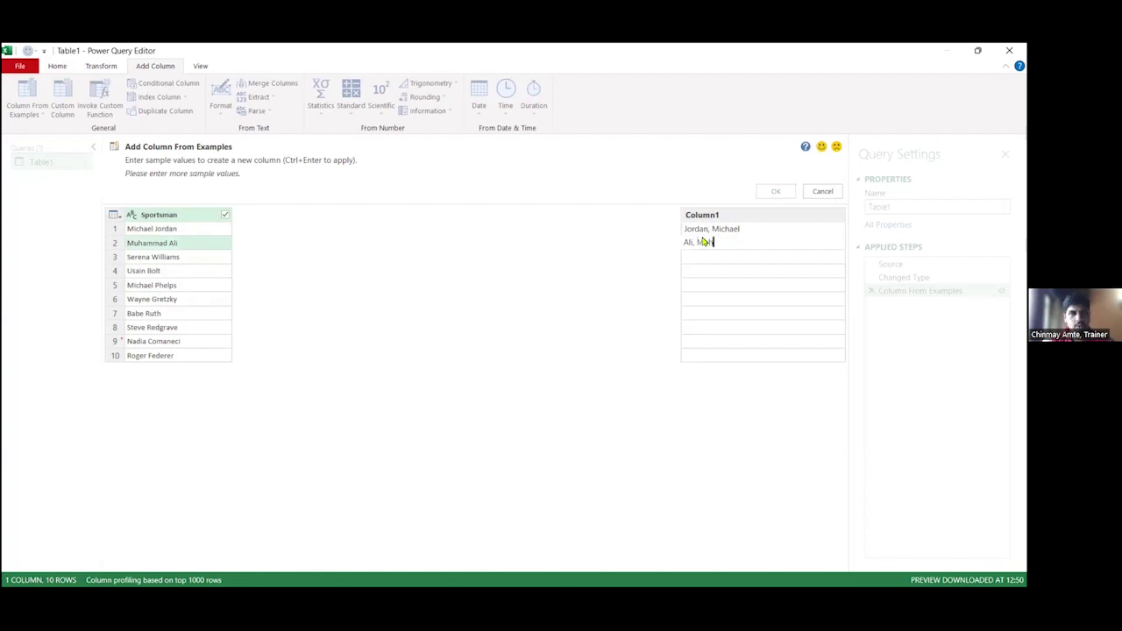
text(ammad)
key(Return)
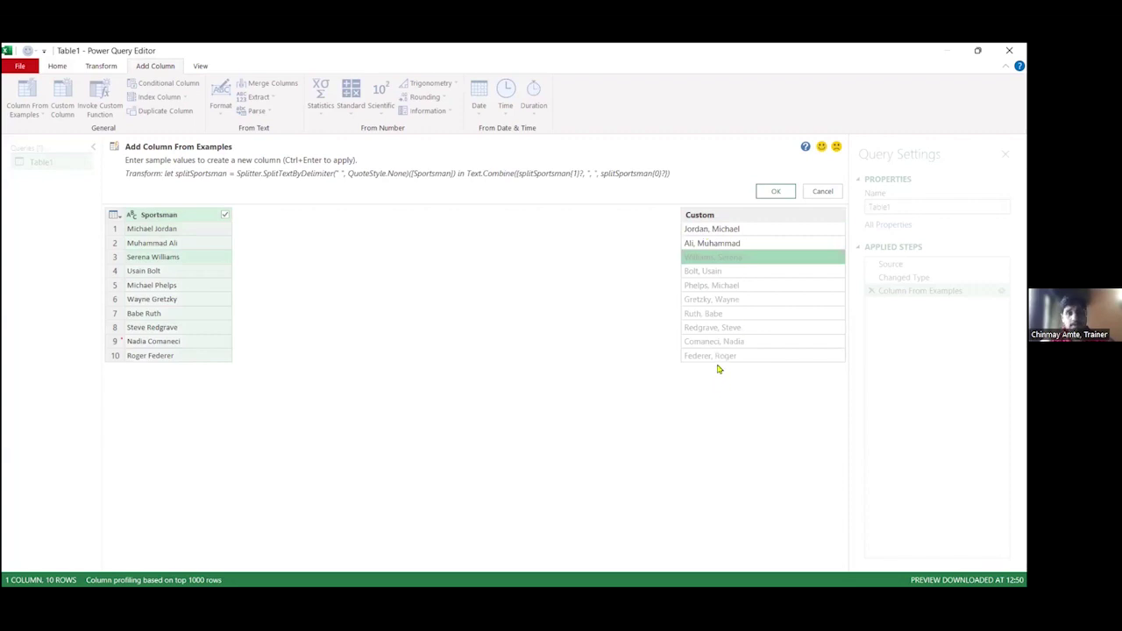
click(772, 192)
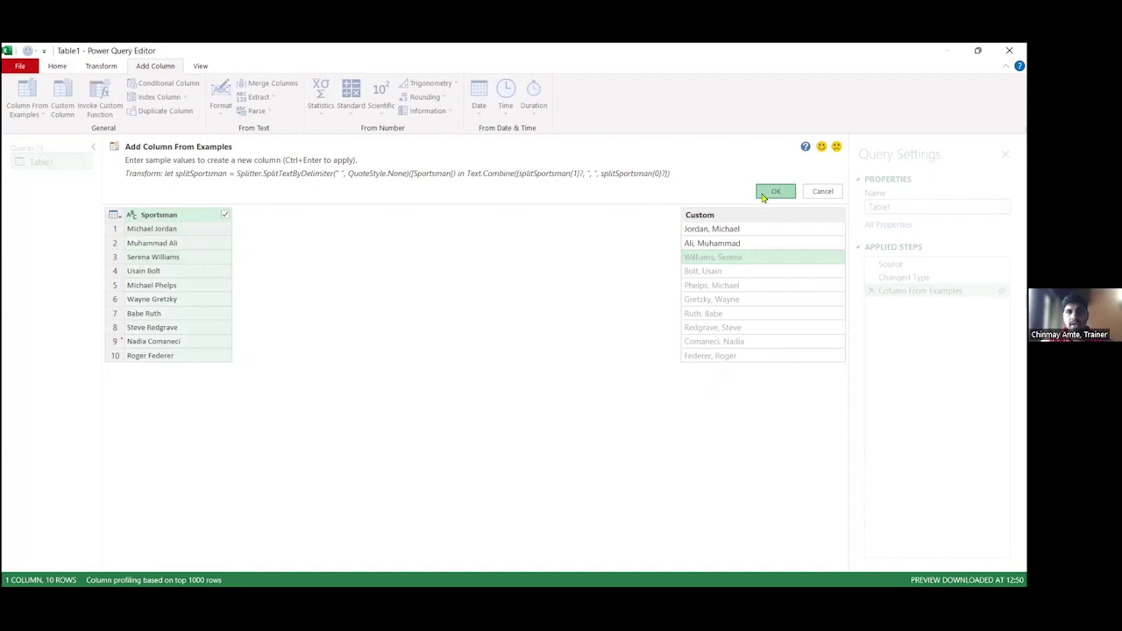
click(58, 65)
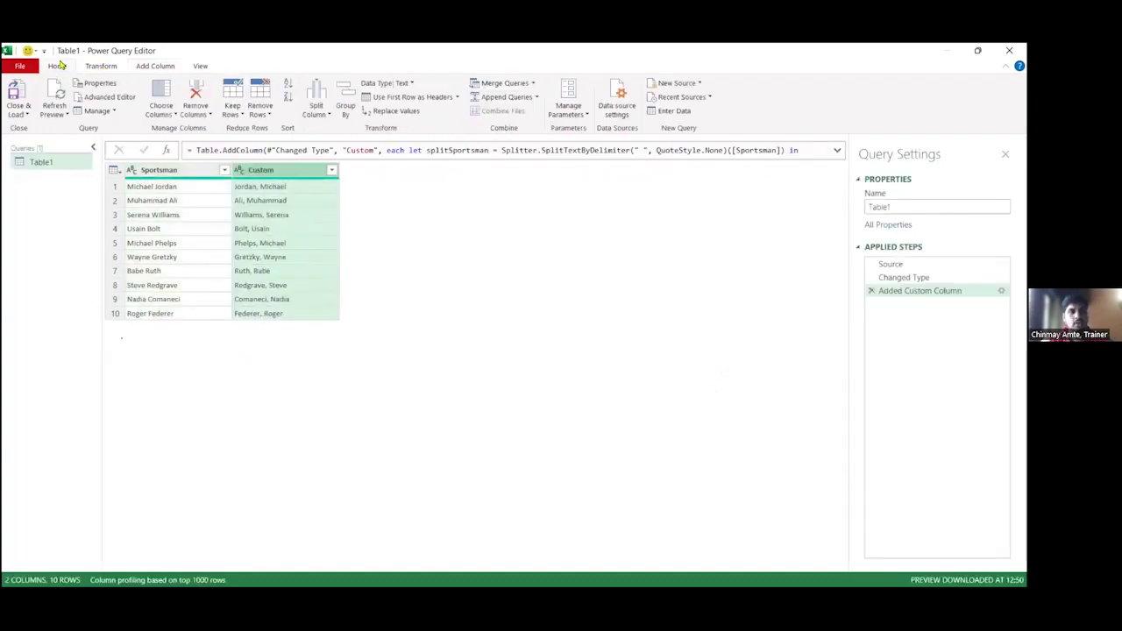
click(25, 115)
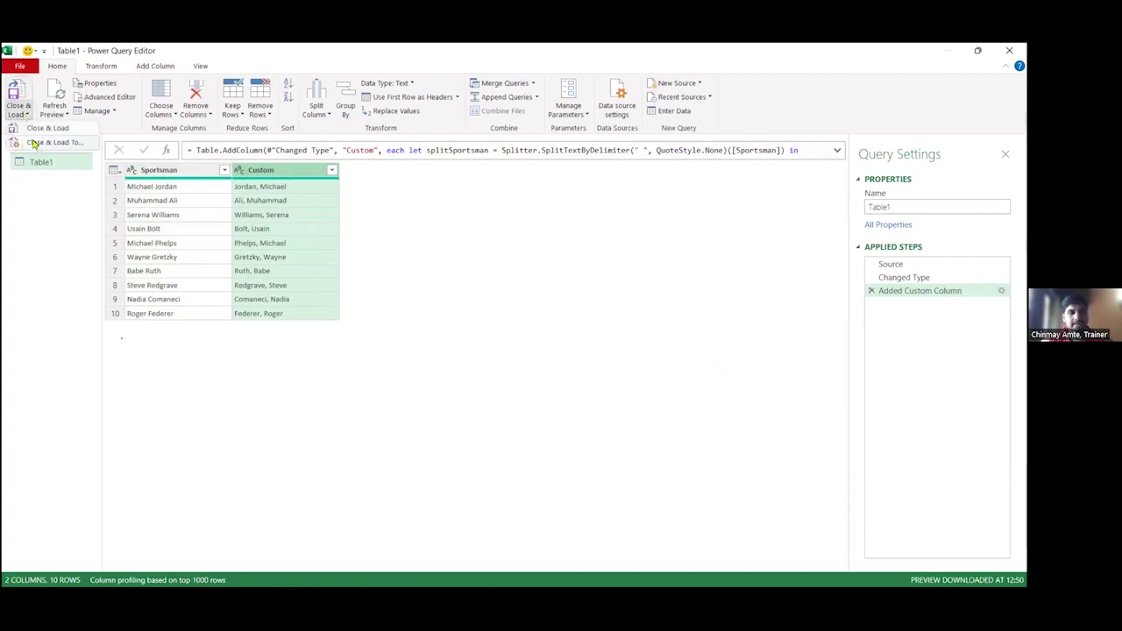
click(34, 143)
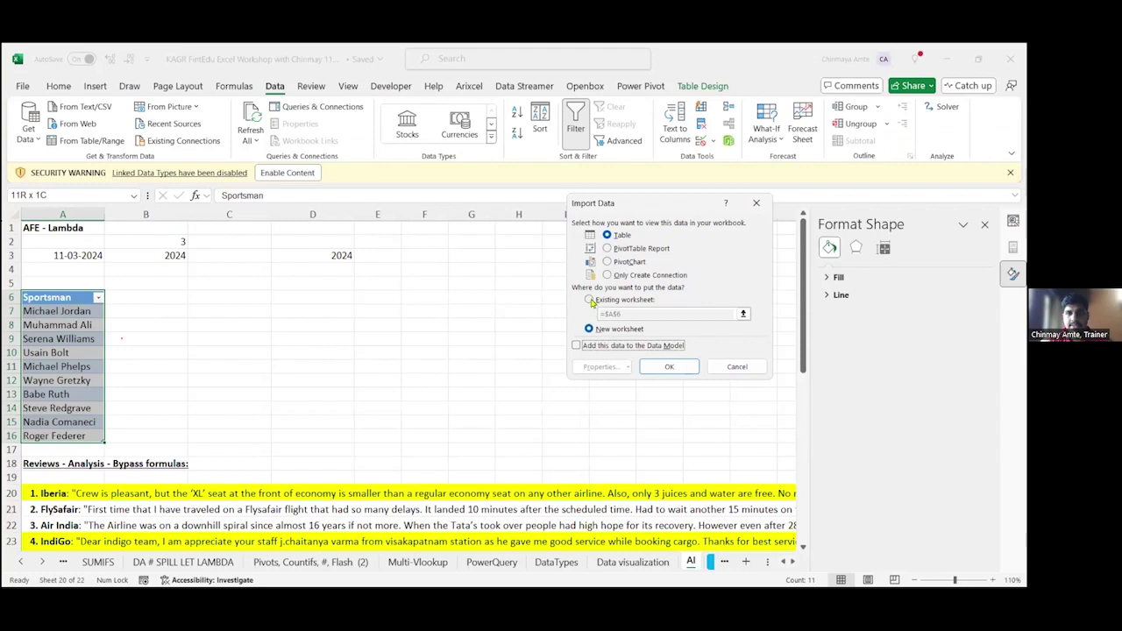
click(590, 300)
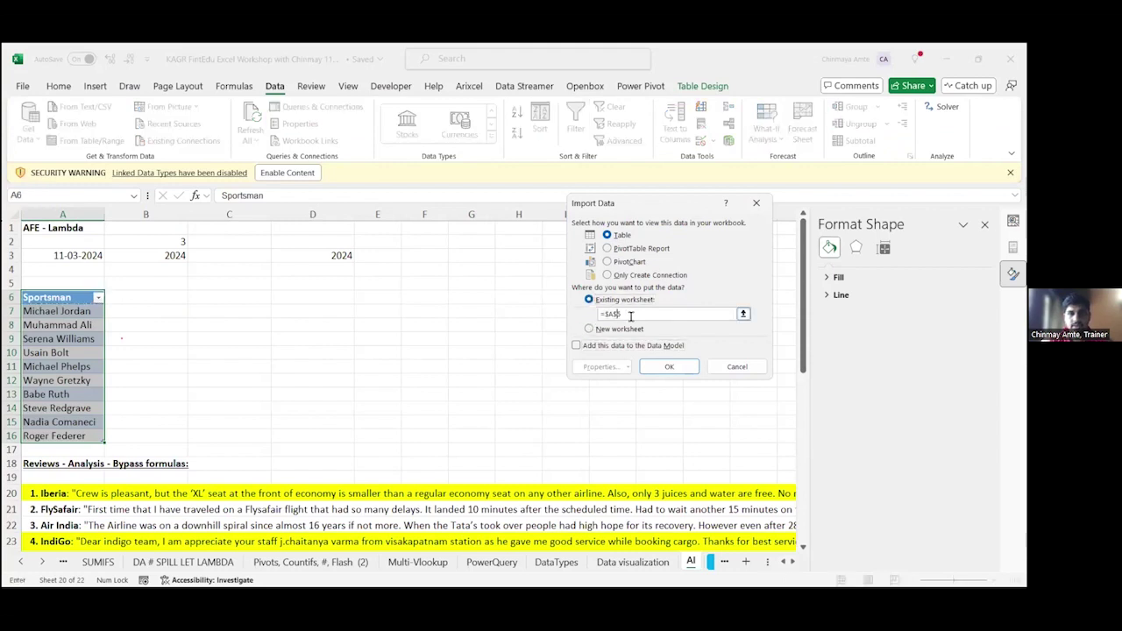
key(BackSpace)
key(BackSpace)
key(BackSpace)
key(BackSpace)
key(BackSpace)
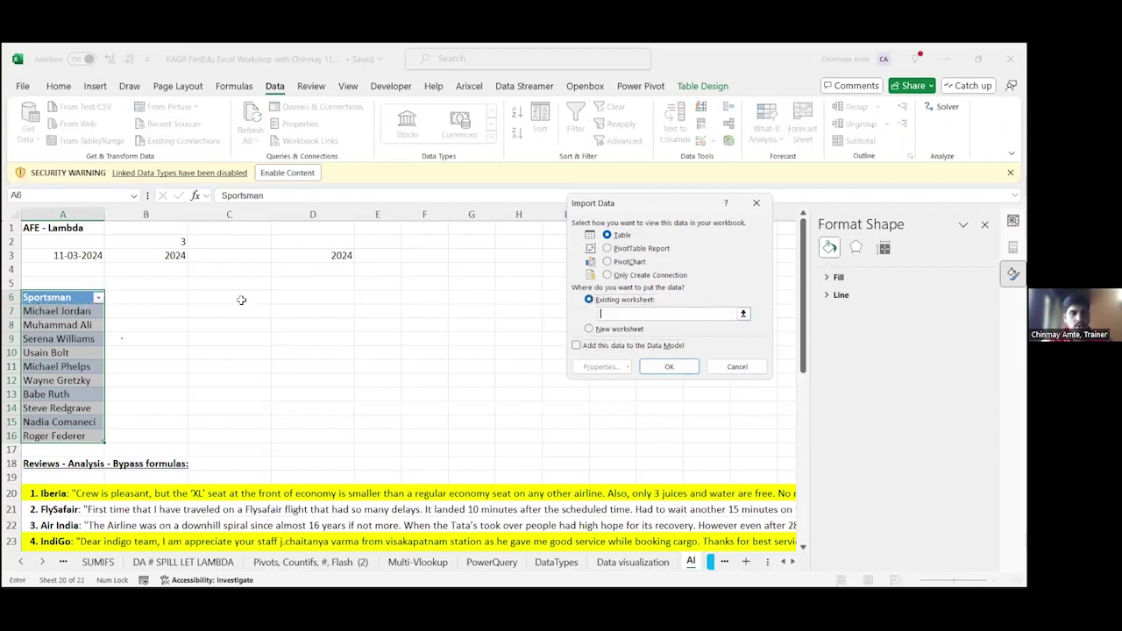
click(246, 308)
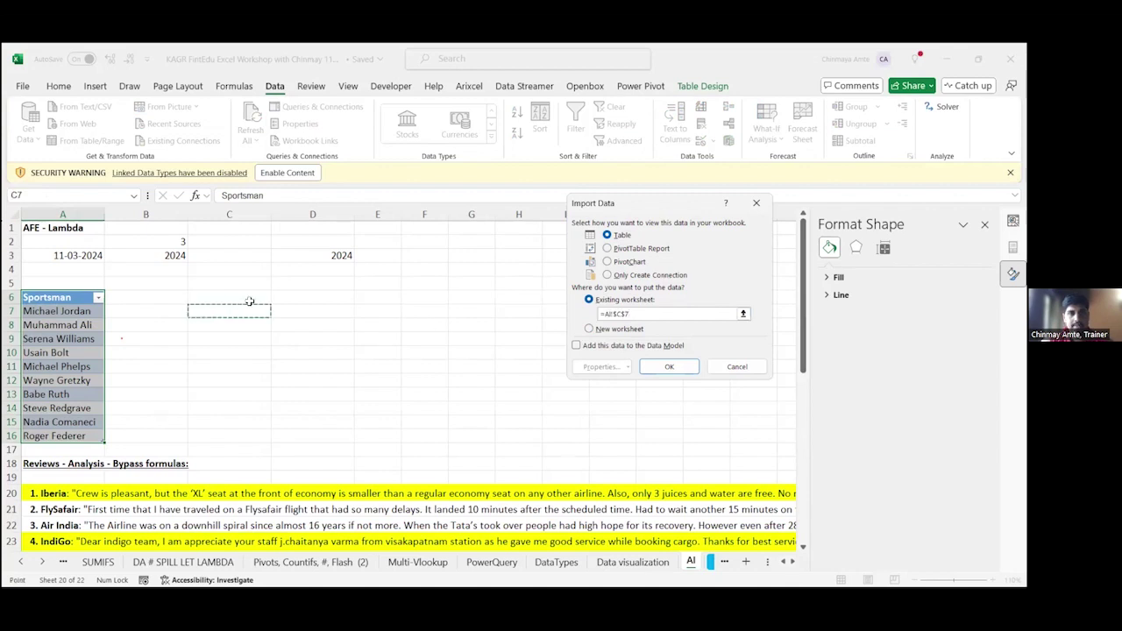
click(249, 297)
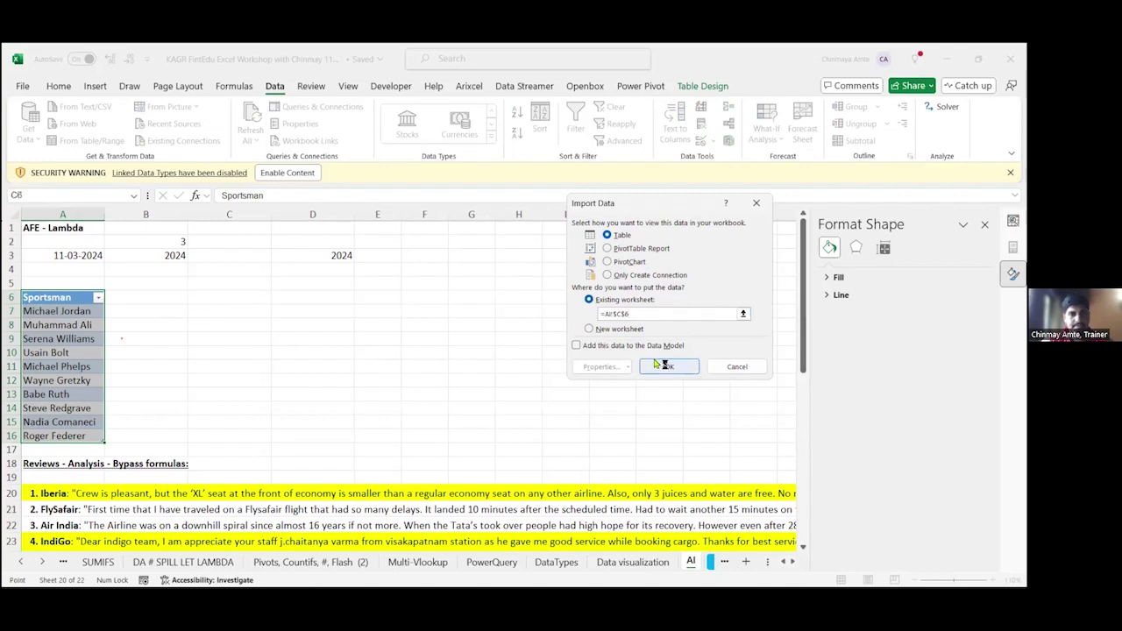
click(664, 365)
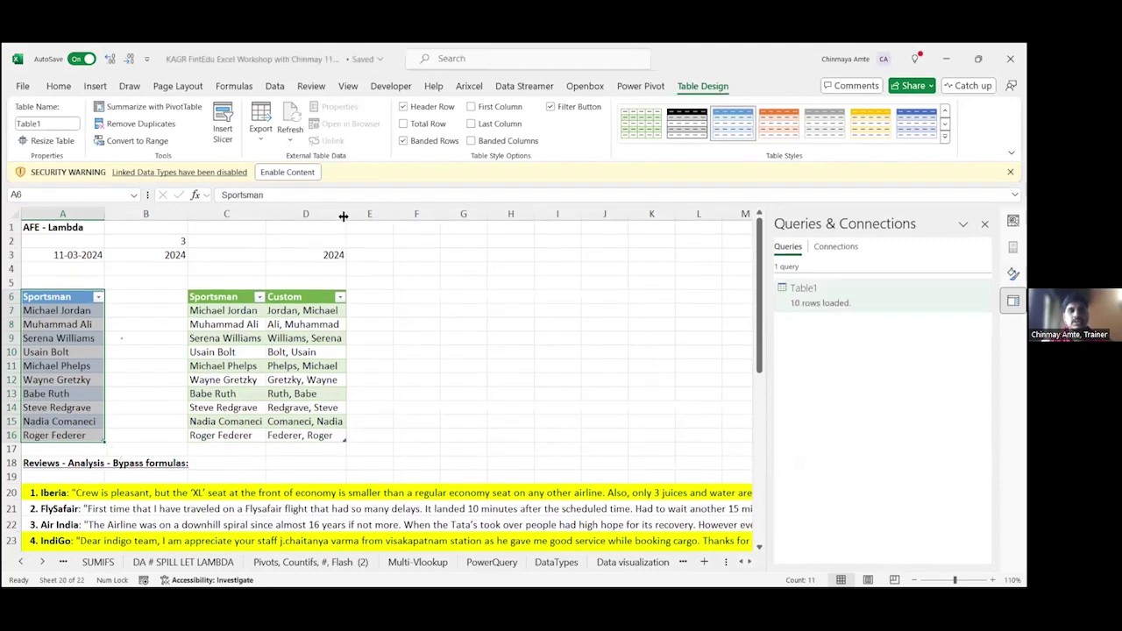
drag(344, 216, 405, 216)
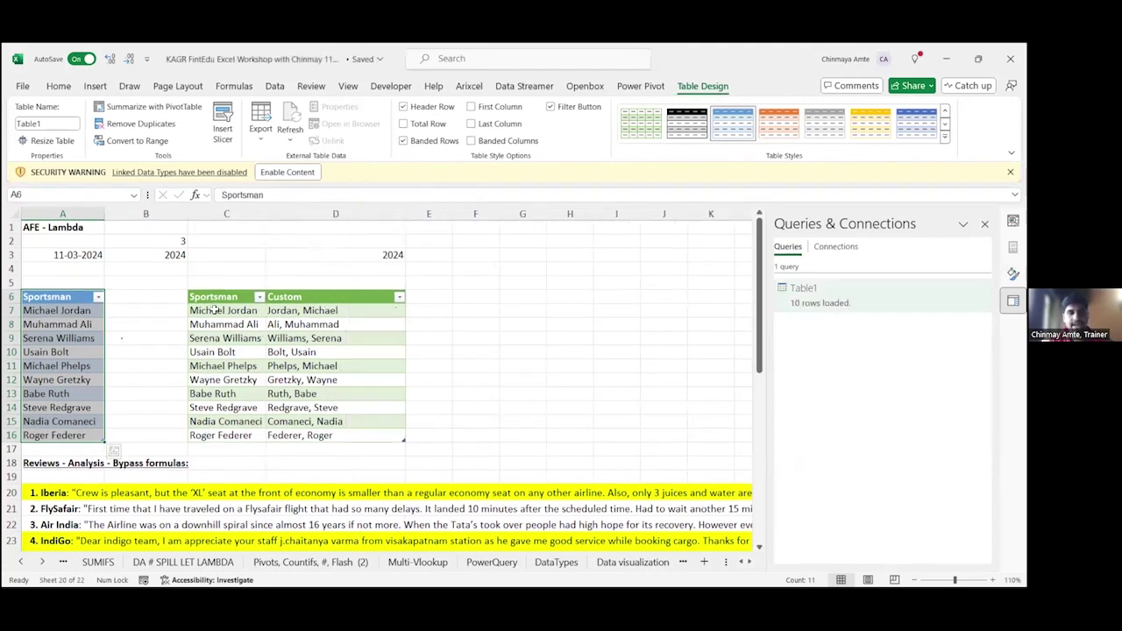
drag(215, 309, 219, 436)
click(72, 447)
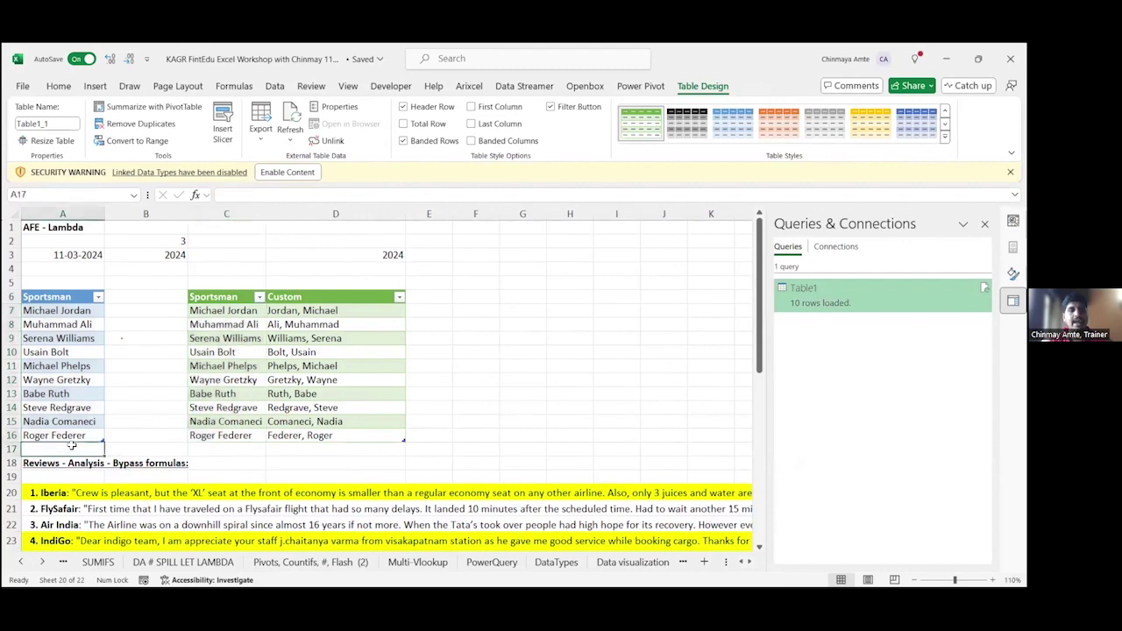
key(shift+space)
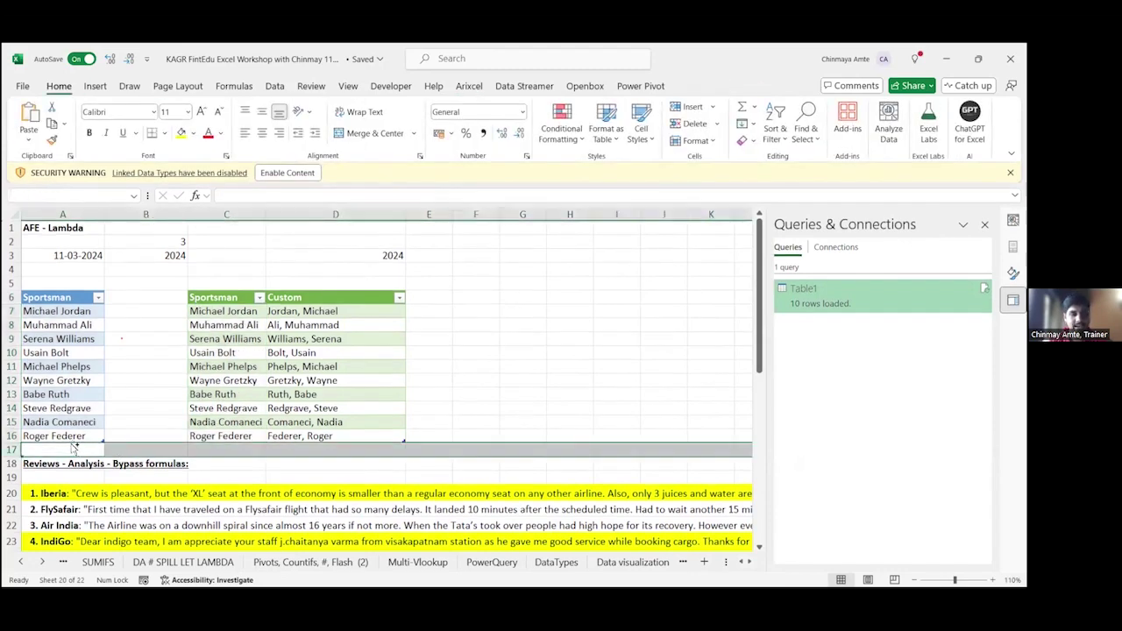
key(ctrl+plus)
key(ctrl+plus)
key(ctrl+plus)
click(72, 447)
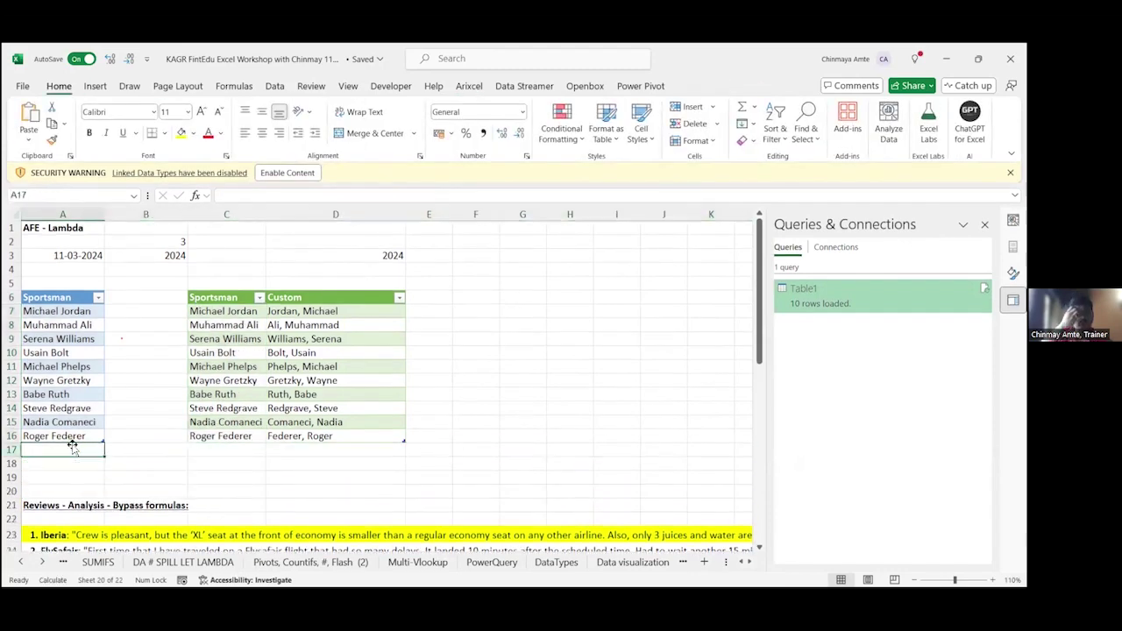
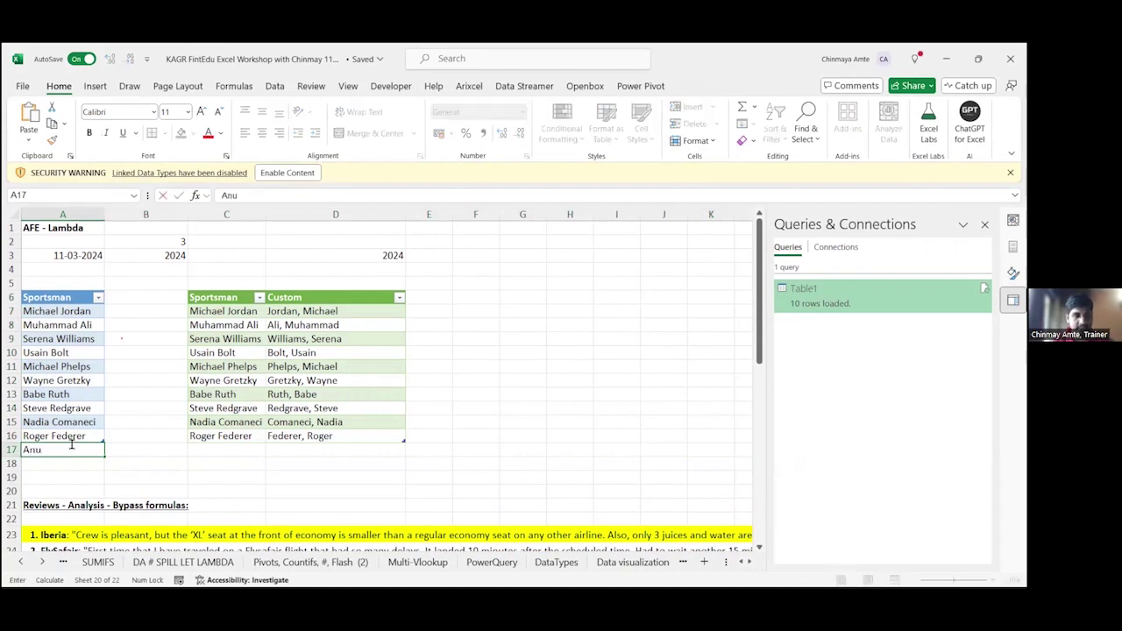
key(Return)
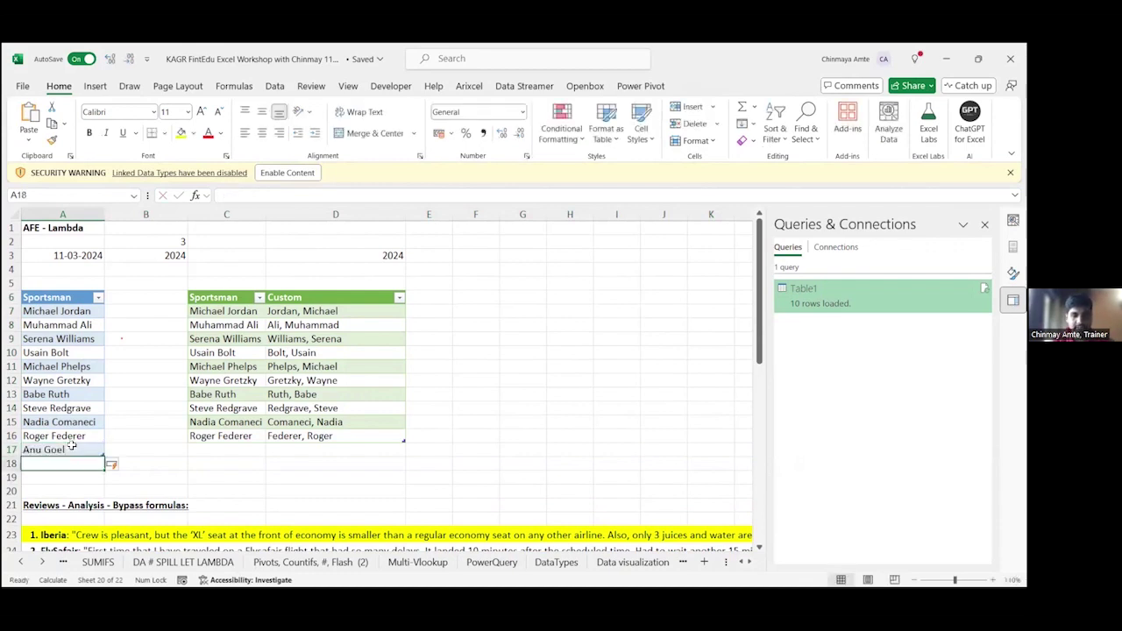
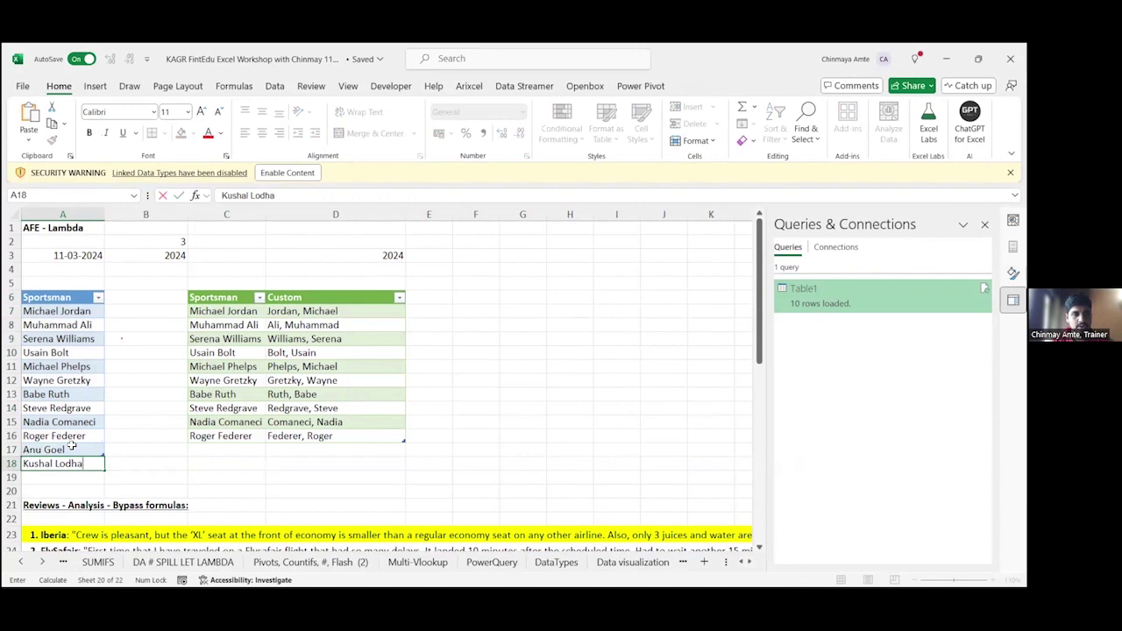
key(Return)
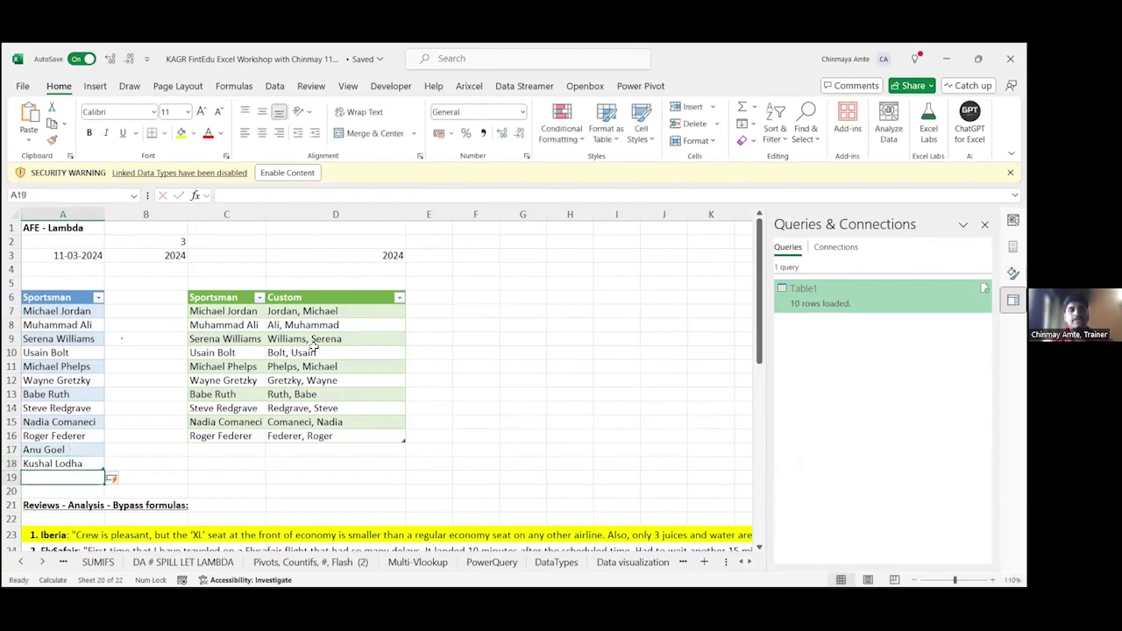
click(274, 363)
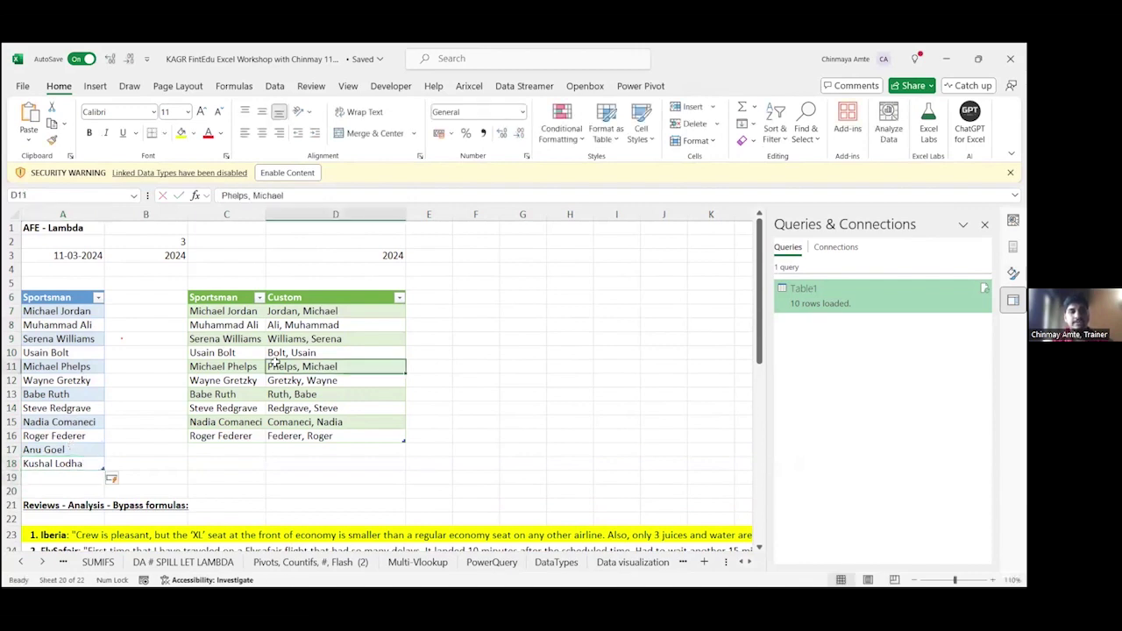
key(shift+F10)
click(311, 200)
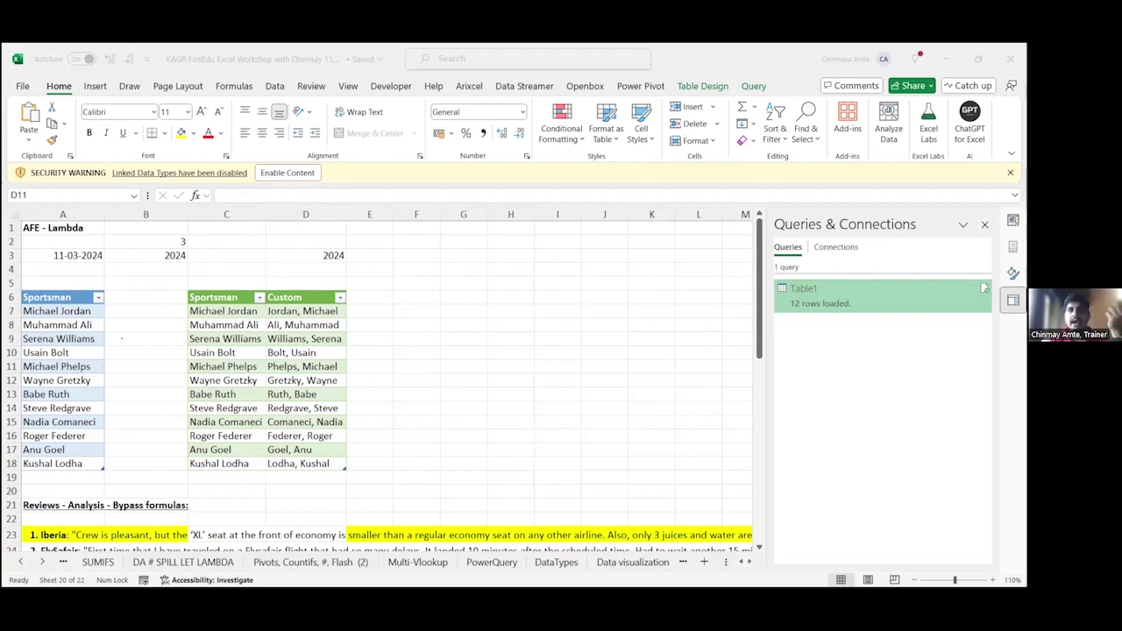
click(233, 272)
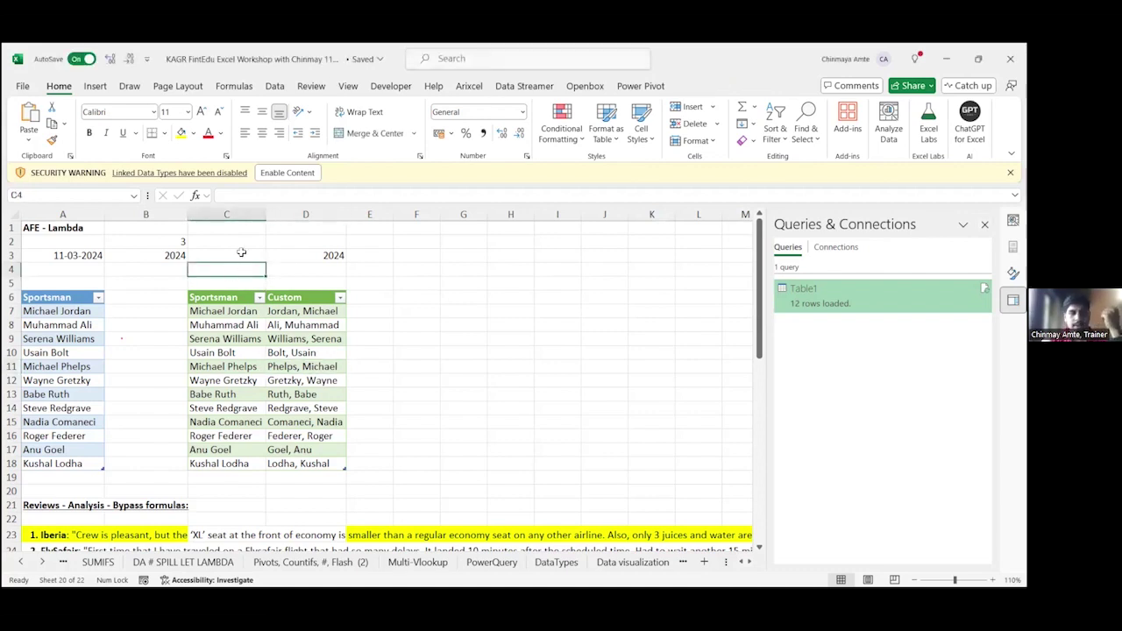
scroll(241, 253, up, 2)
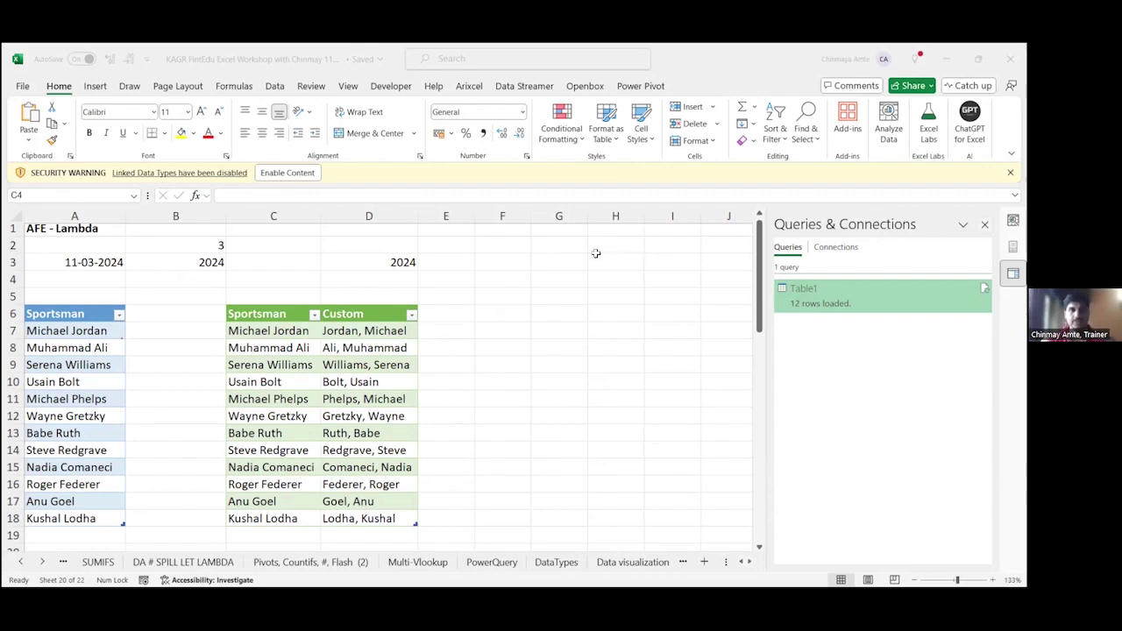
click(355, 259)
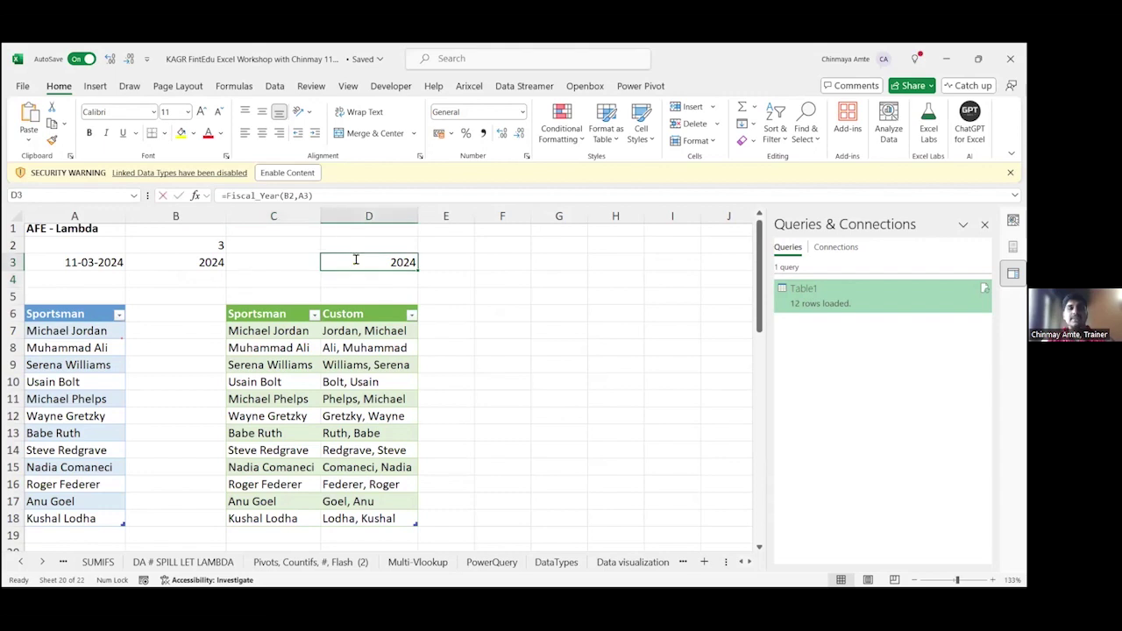
double_click(355, 260)
key(Escape)
key(Left)
key(Left)
key(F2)
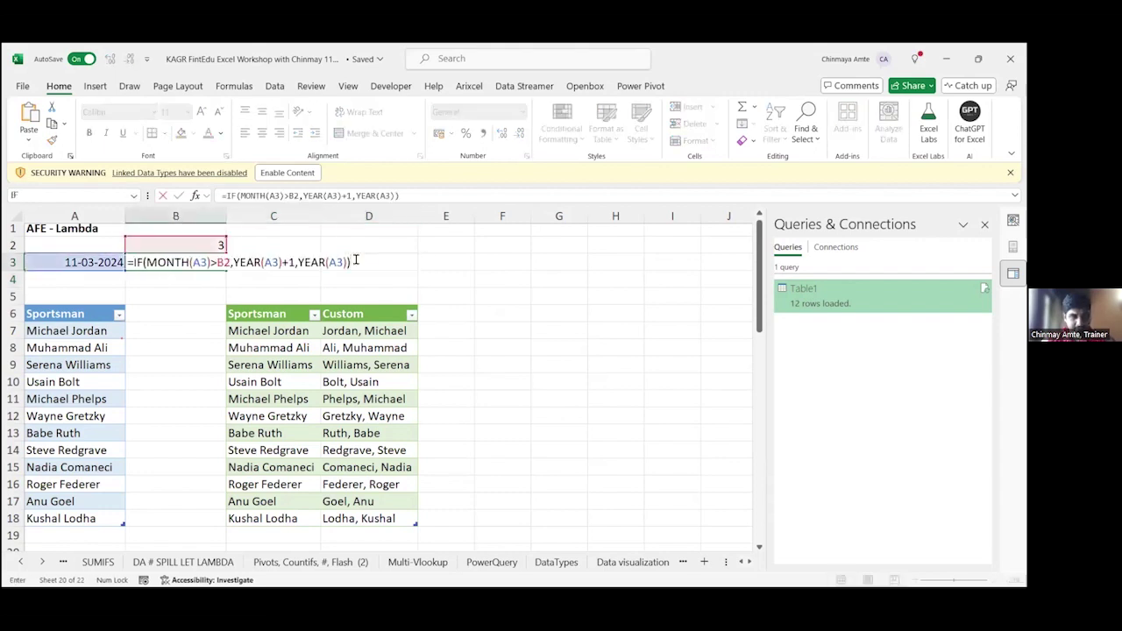
key(Escape)
double_click(356, 260)
key(Escape)
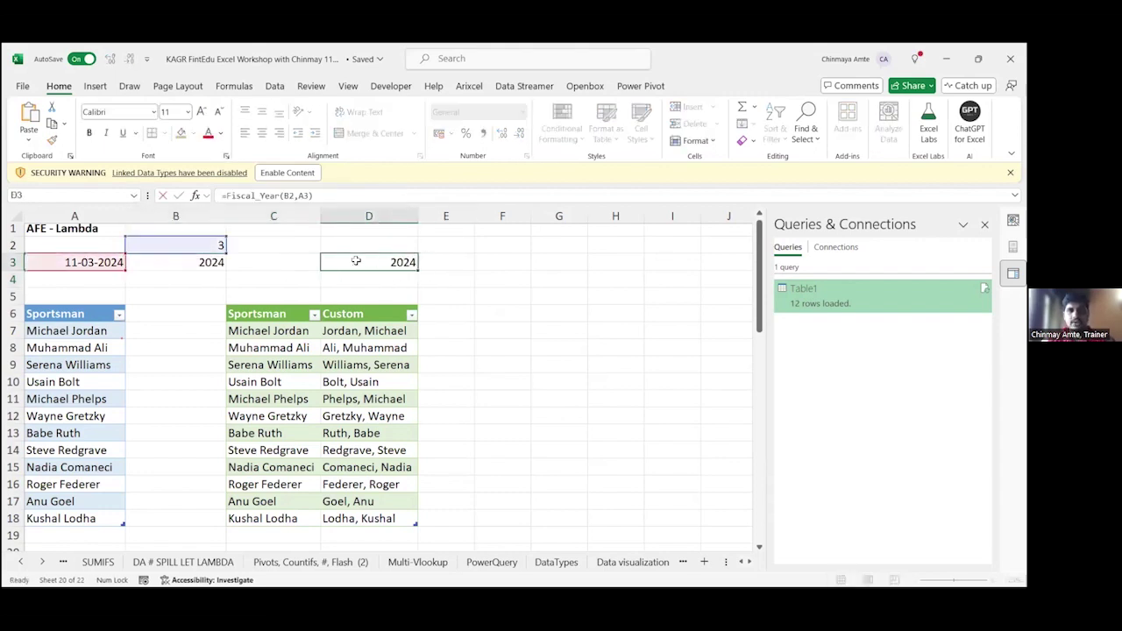
double_click(356, 260)
key(Escape)
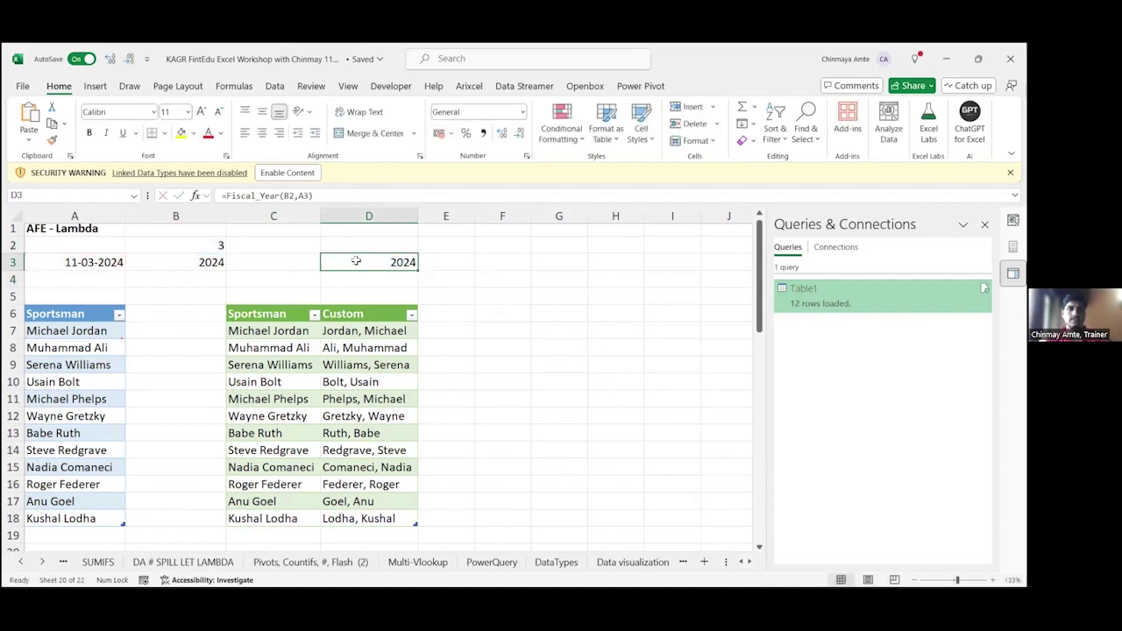
key(Right)
key(Right)
key(Right)
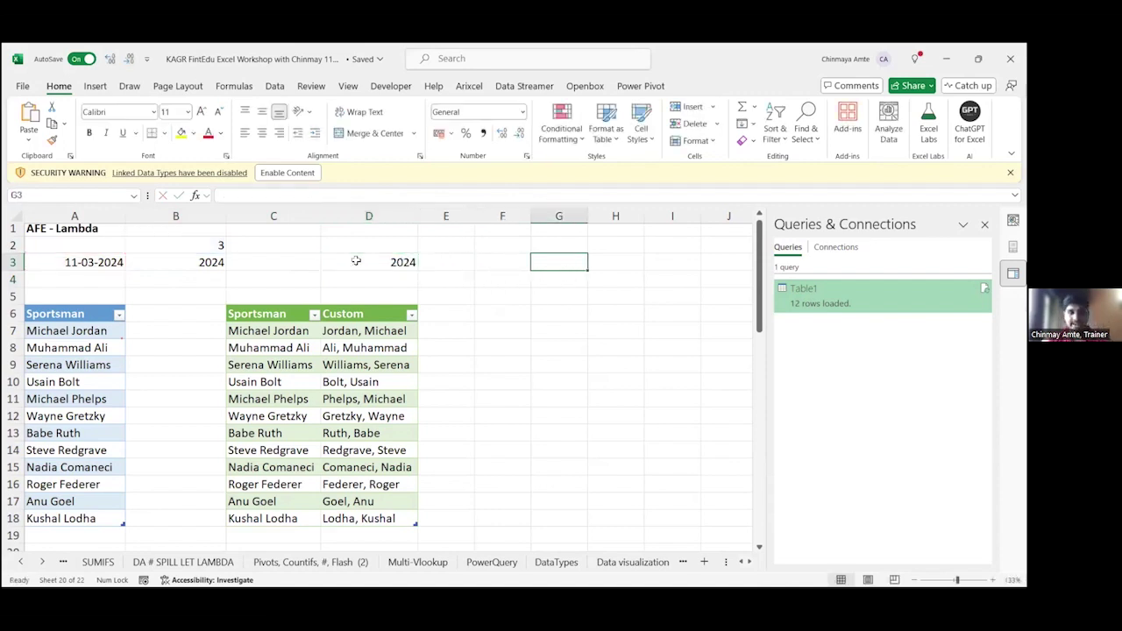
Step: Enter a bold "LAMDBA" heading in G3
text(LAMDBA)
key(Return)
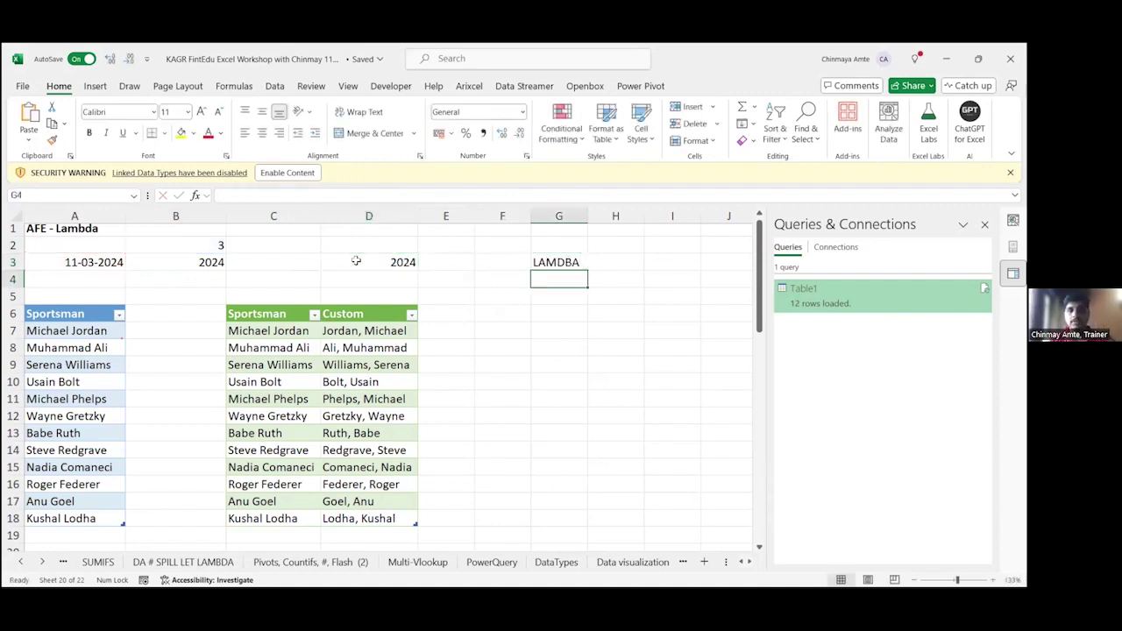
key(Up)
key(ctrl+b)
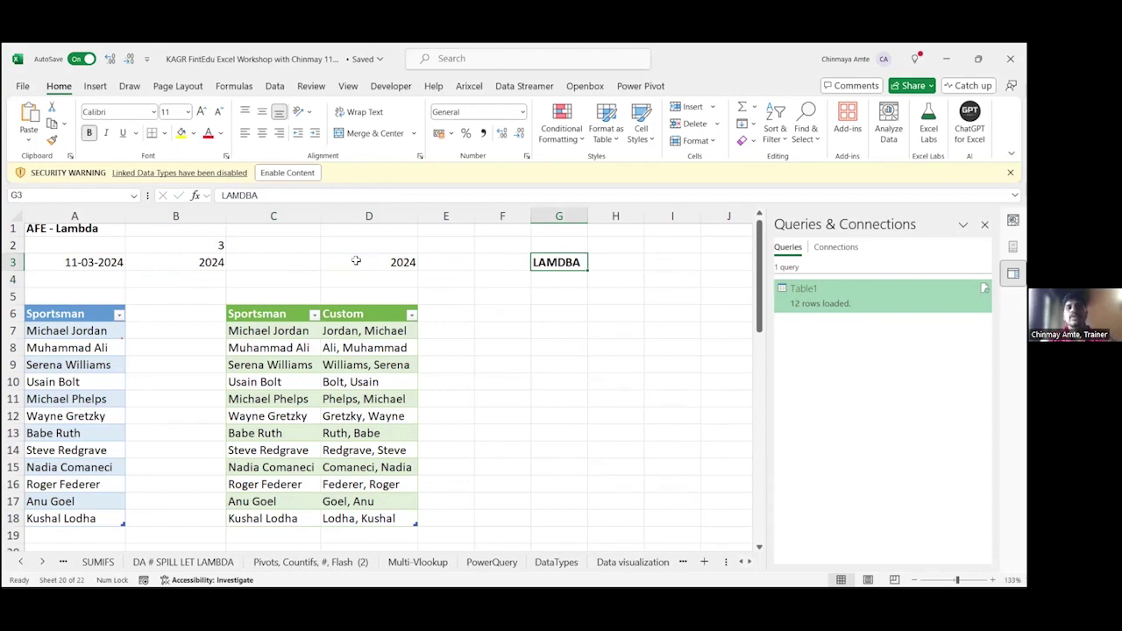
Step: Try =VLOOKUP() and =SUMIFS() in G5, discarding both
key(Down)
key(Down)
text(=)
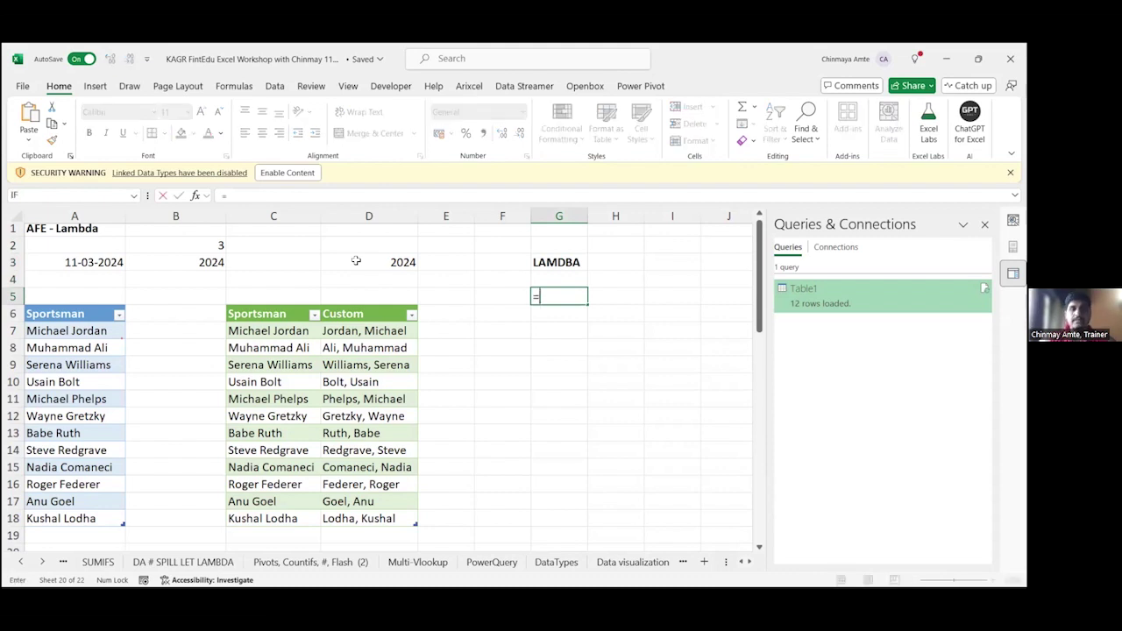
text(VLOOKUP()
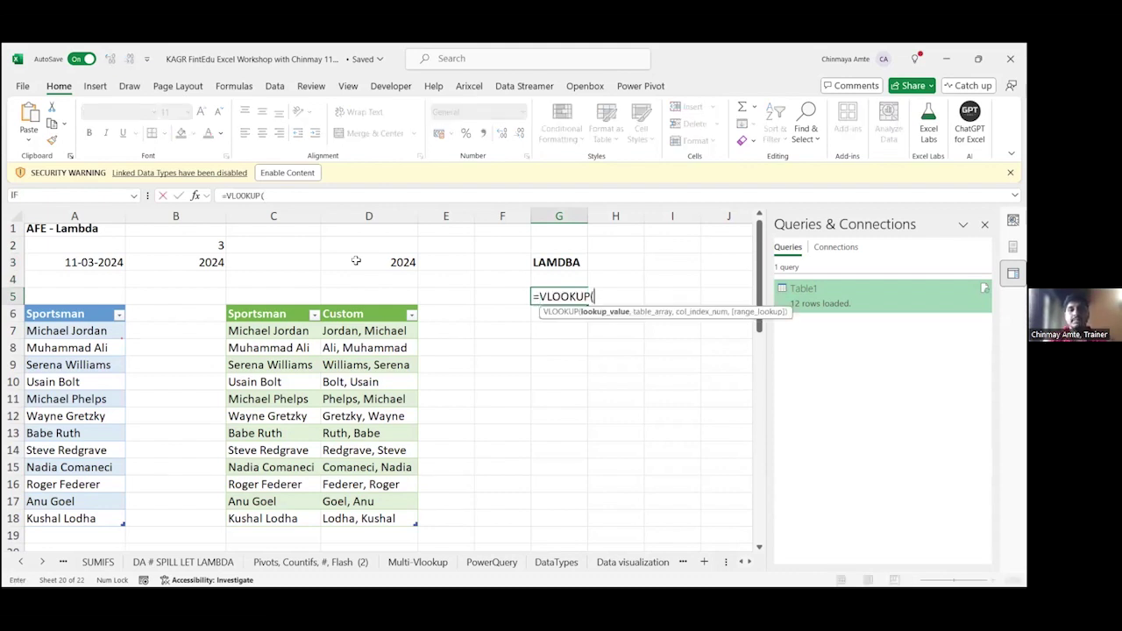
text())
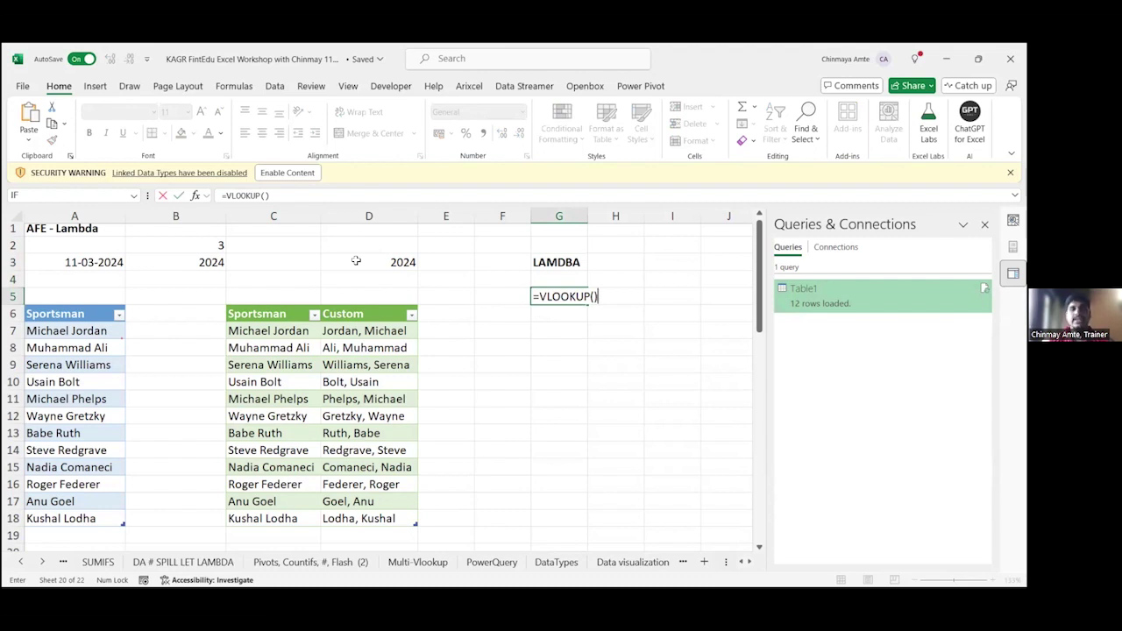
key(Escape)
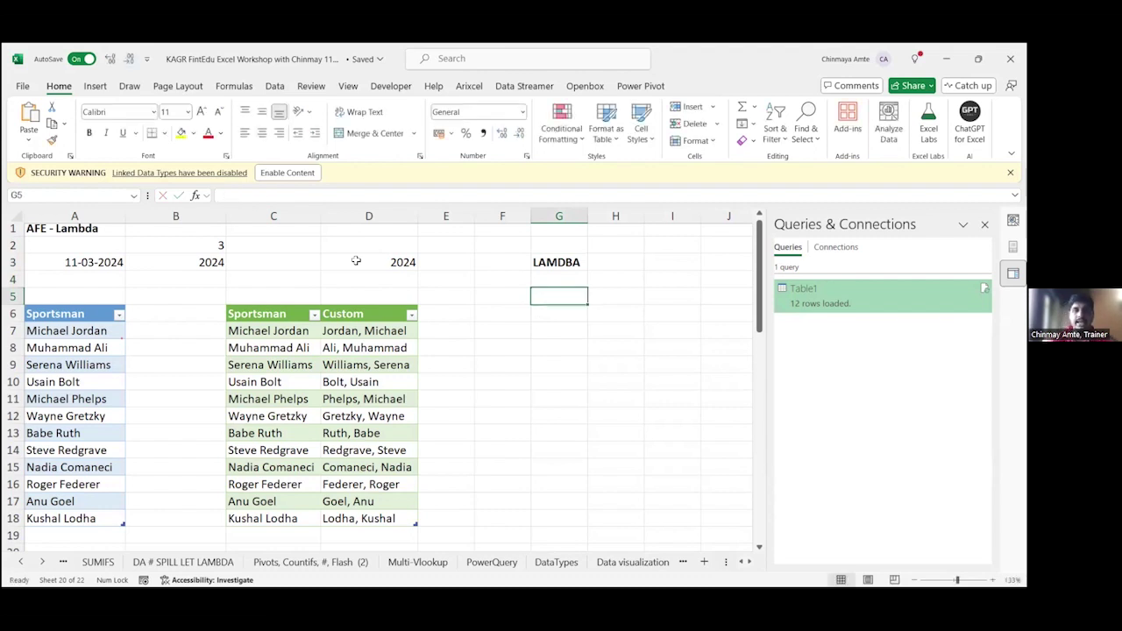
text(=)
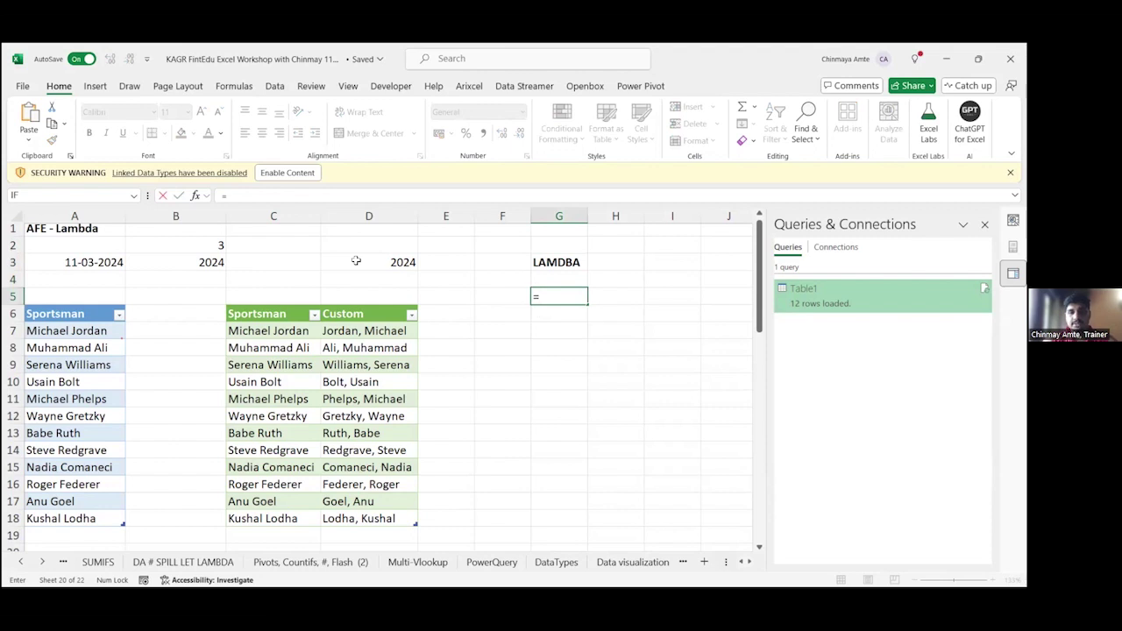
text(SUMIFS()
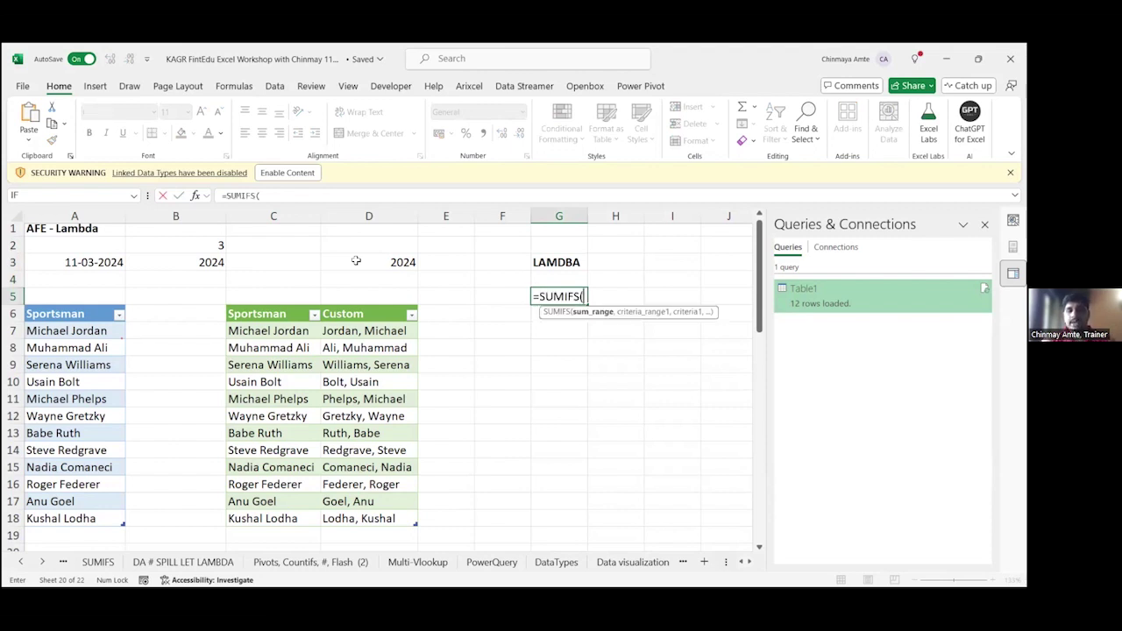
text())
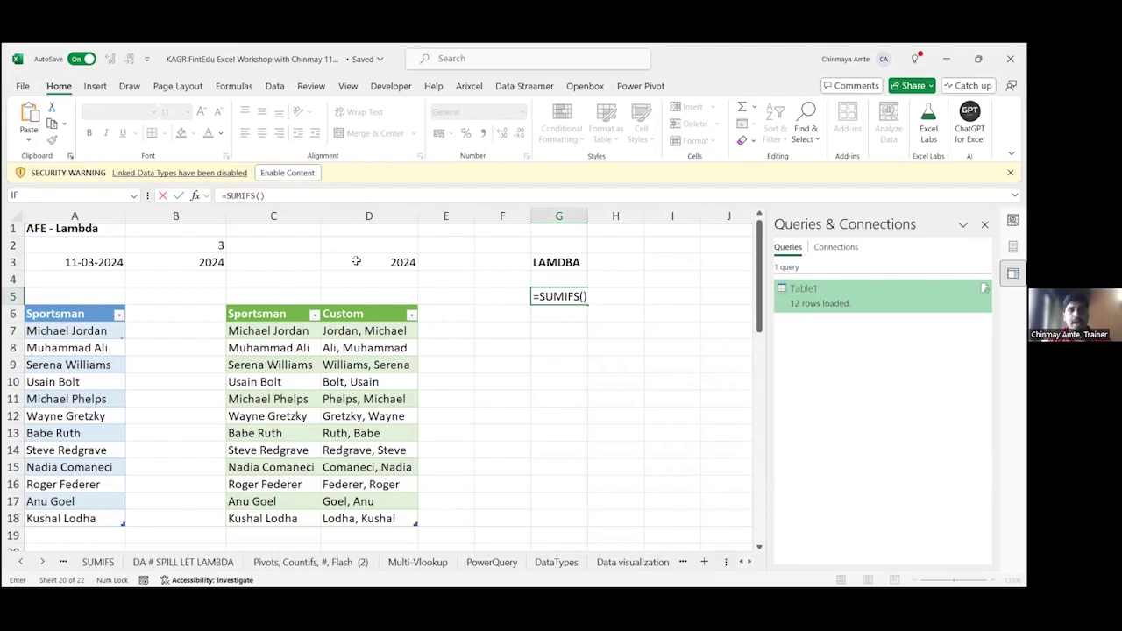
key(Escape)
key(Up)
key(Up)
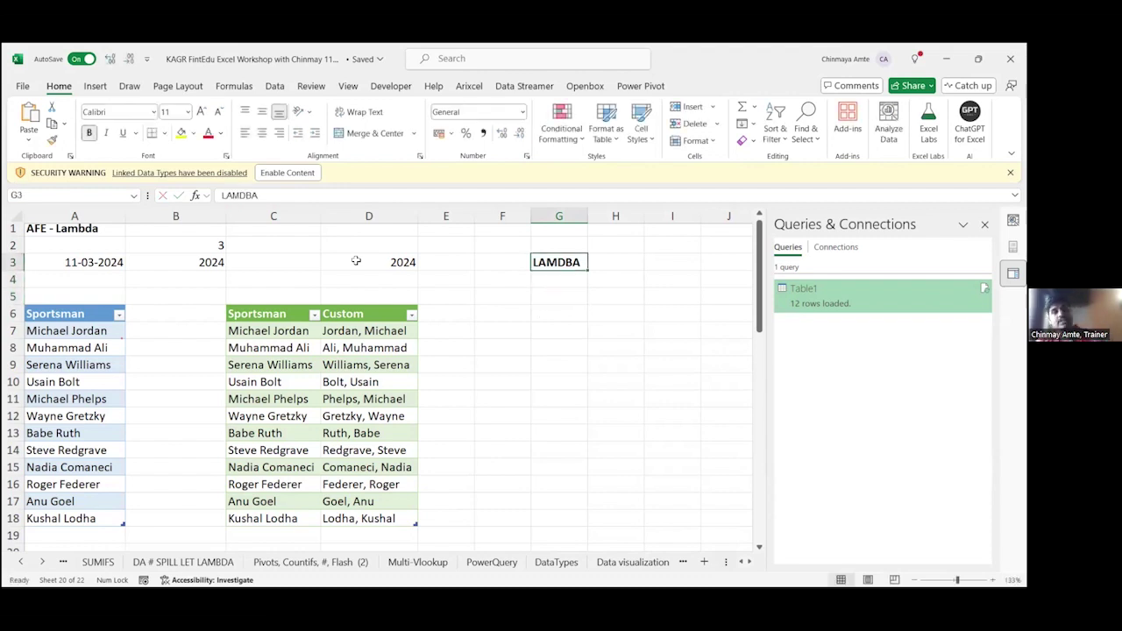
key(Down)
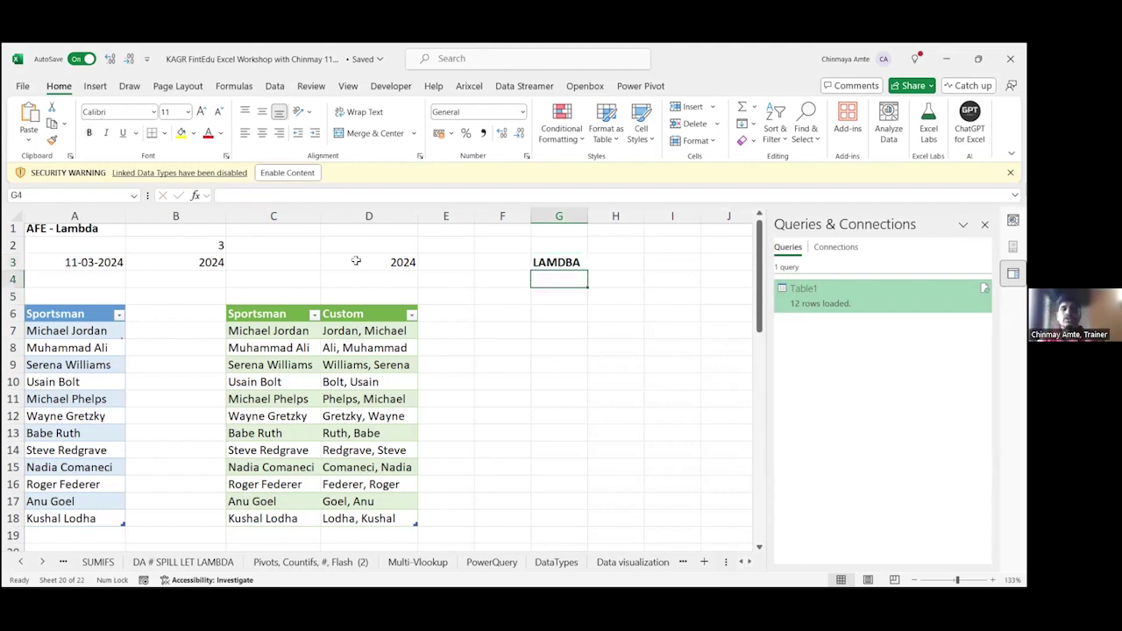
Step: Enter the notes "Faster Analysis" and "Less Mistakes" in G6 and G7
key(Down)
key(Down)
text(Fa)
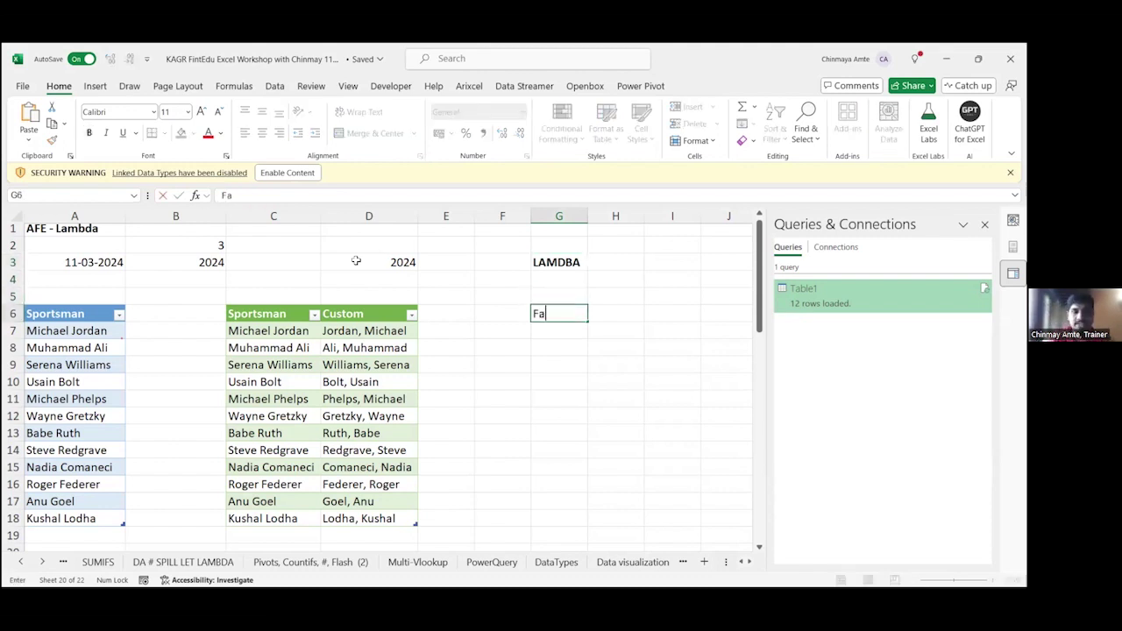
text(ster Analysis)
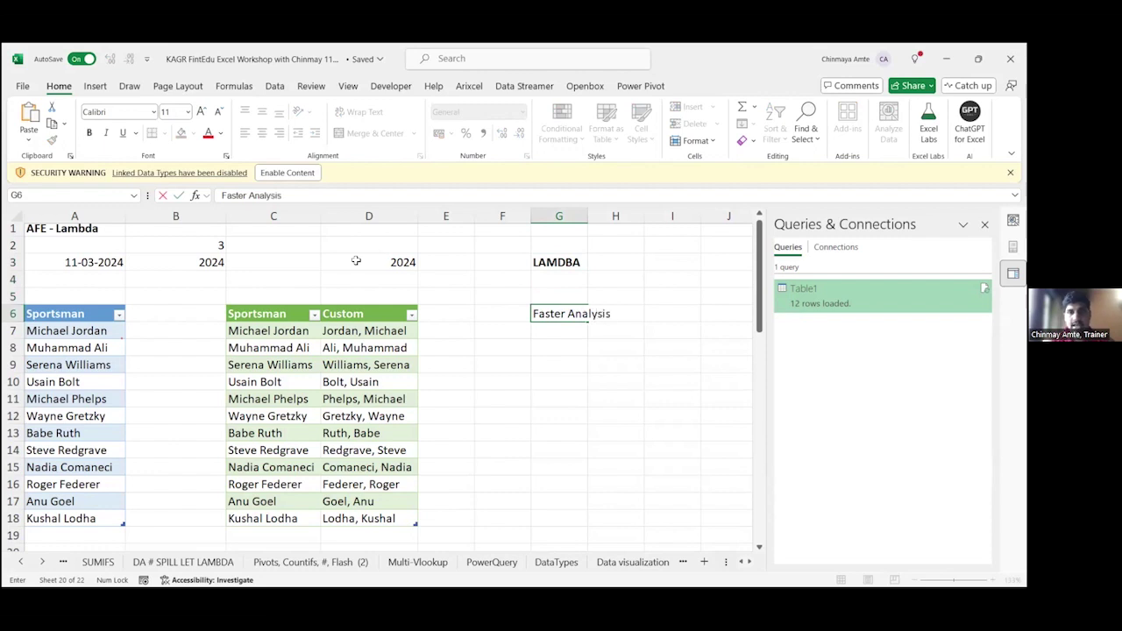
key(Return)
text(Le)
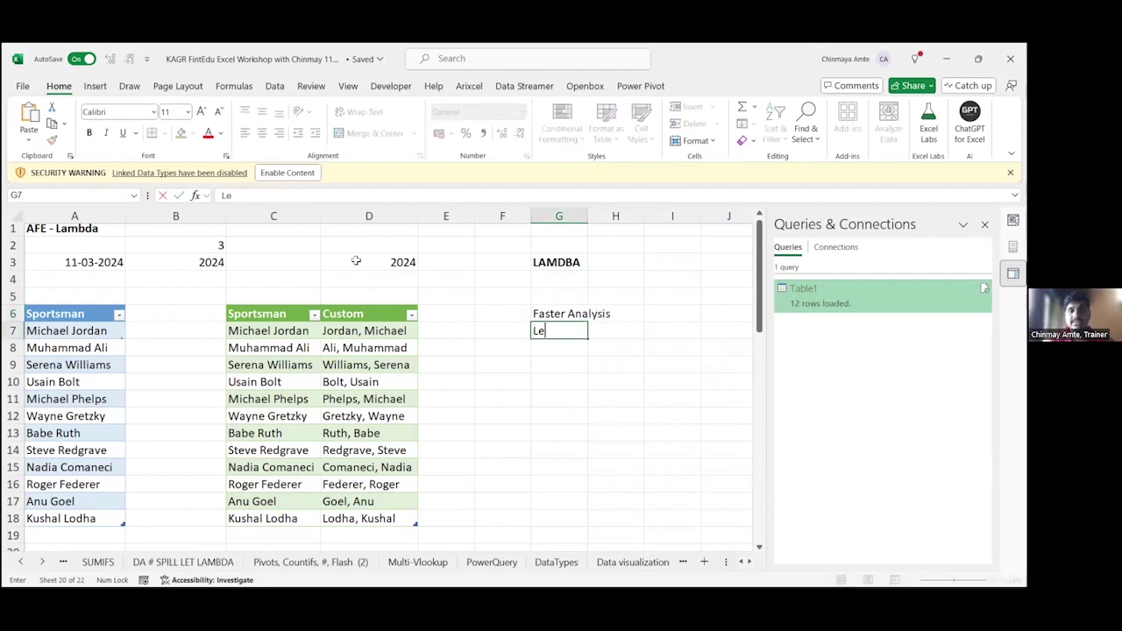
text(ss Mistakes)
key(Return)
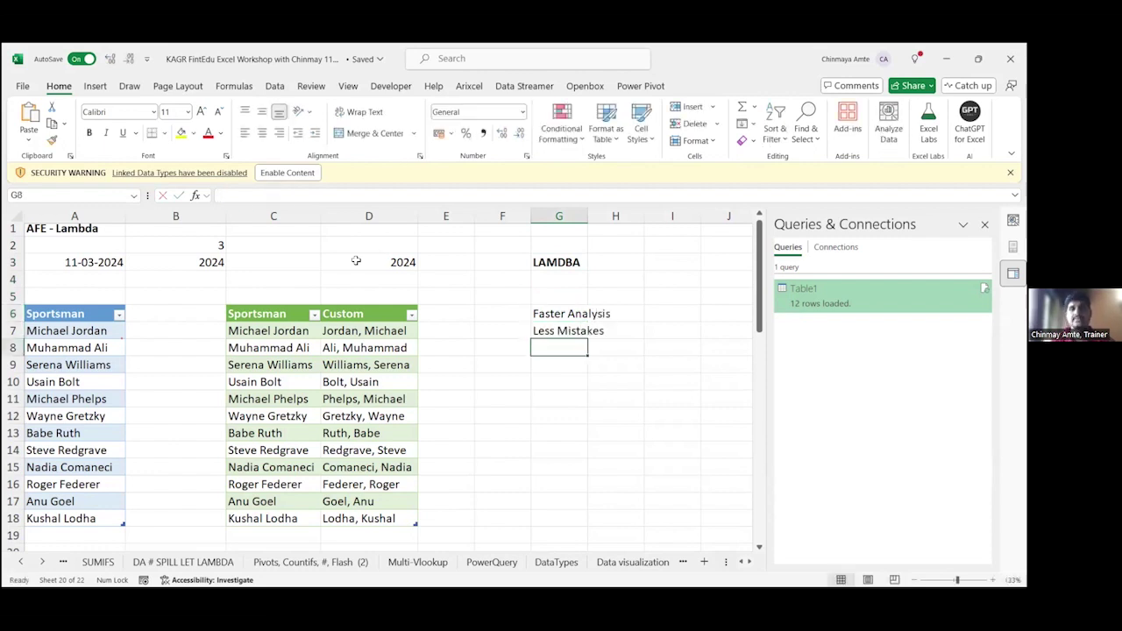
Step: Number the notes as "1. Faster Analysis" and "2. Less Mistakes"
key(Up)
key(Up)
key(F2)
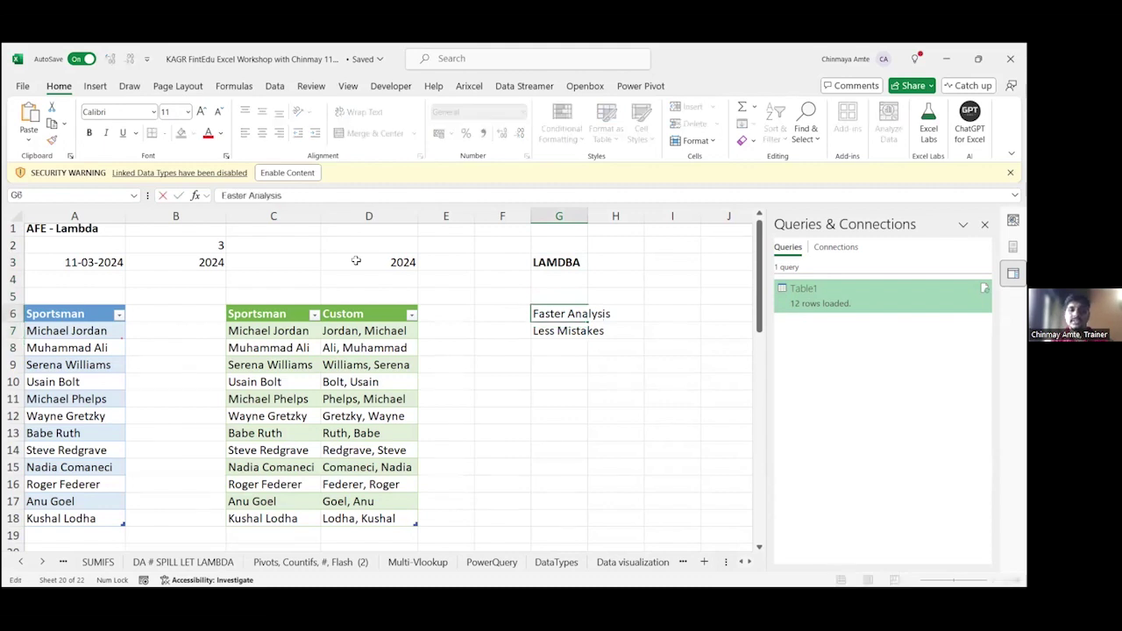
text(1.)
key(Return)
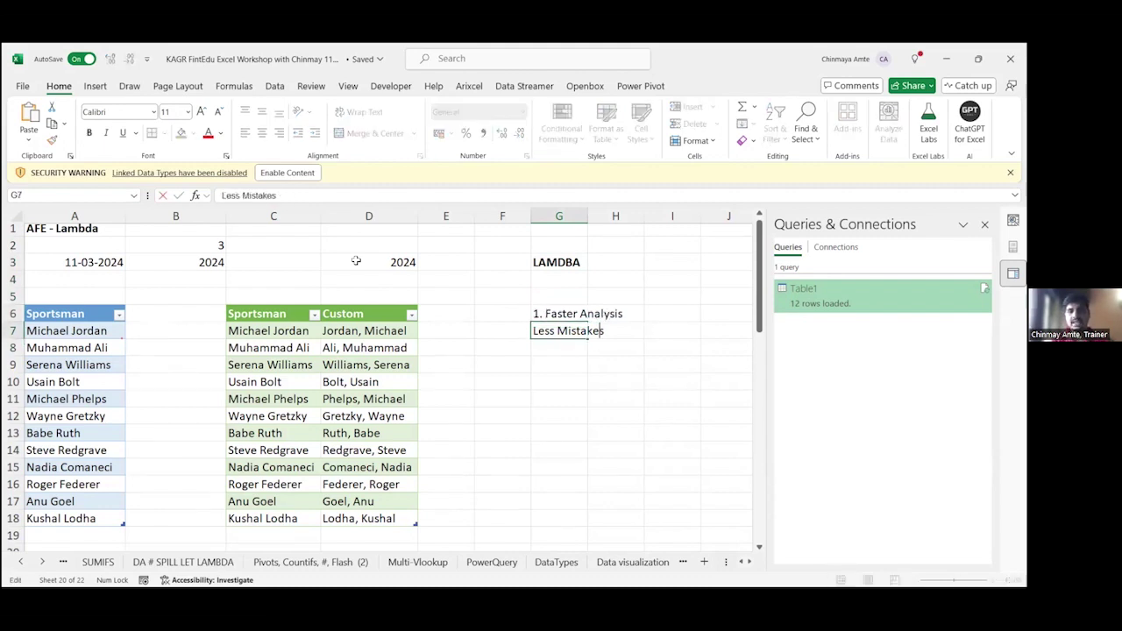
text(2.)
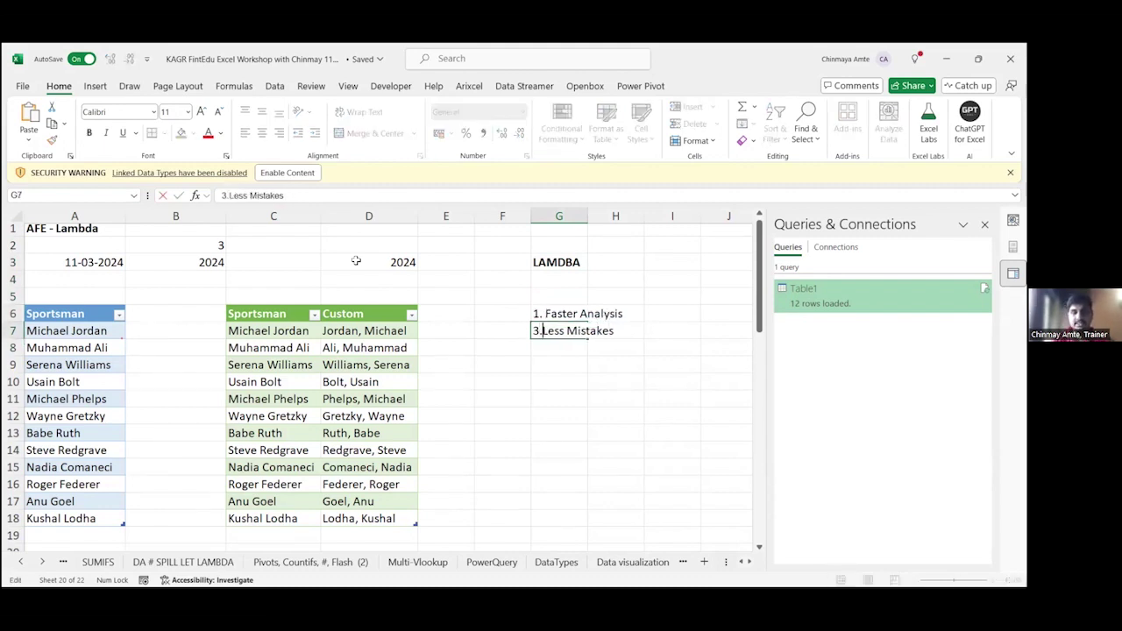
key(ctrl+Return)
key(Up)
key(Up)
key(Up)
key(Up)
key(Up)
key(Up)
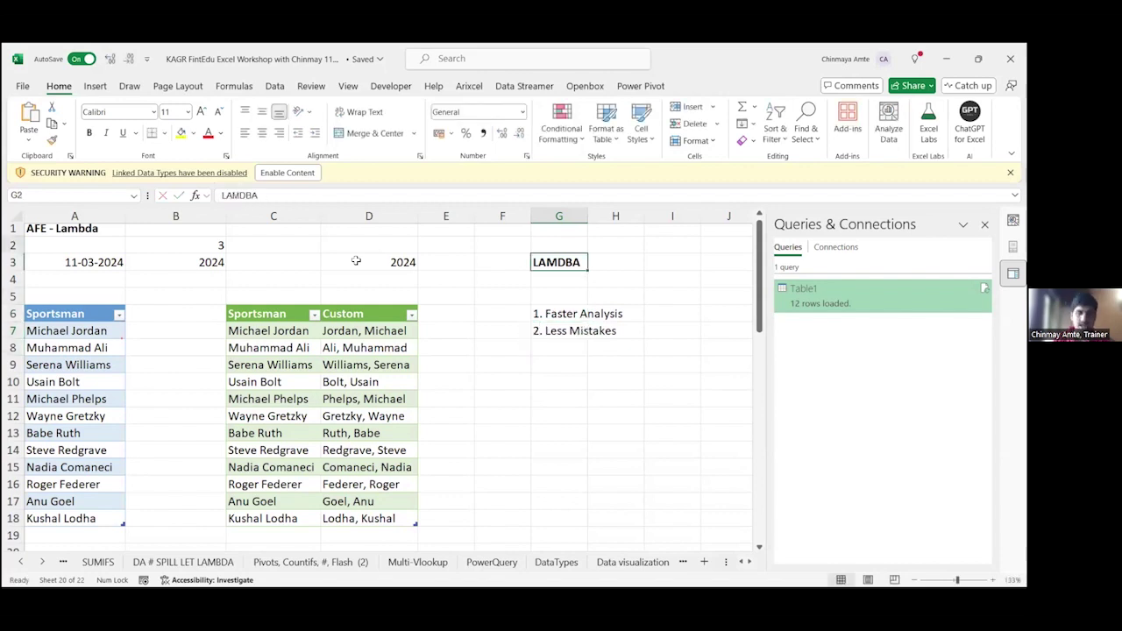
key(Left)
key(Left)
key(Left)
key(Left)
key(Left)
key(Left)
key(Down)
key(Down)
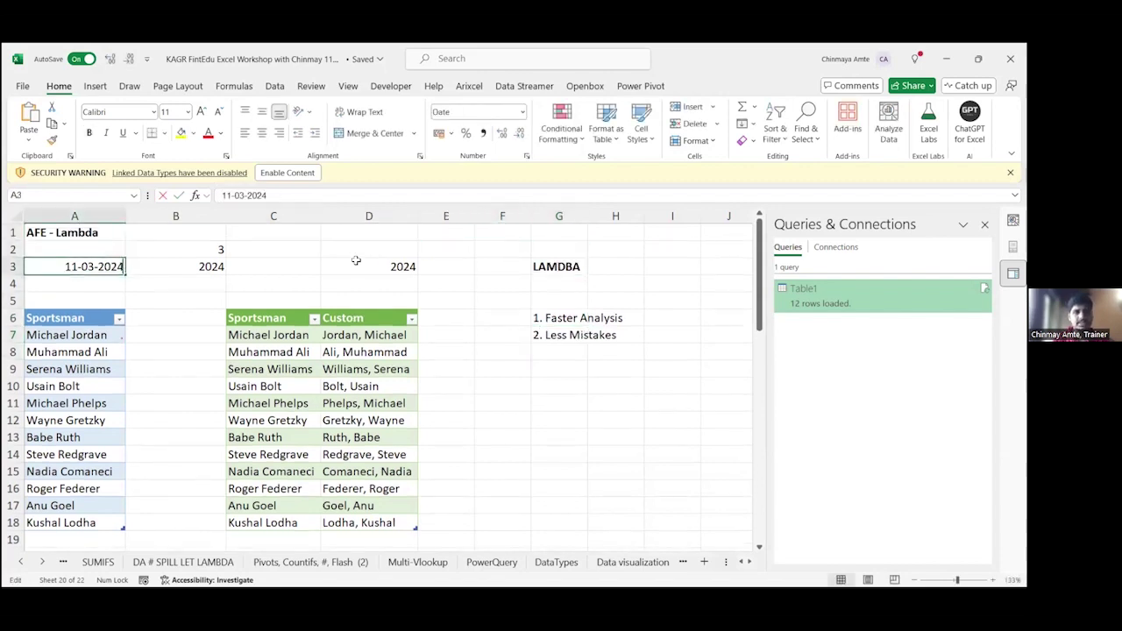
Step: Format the A3 date to display as 11-Mar-24
key(Right)
key(F2)
key(ctrl+Return)
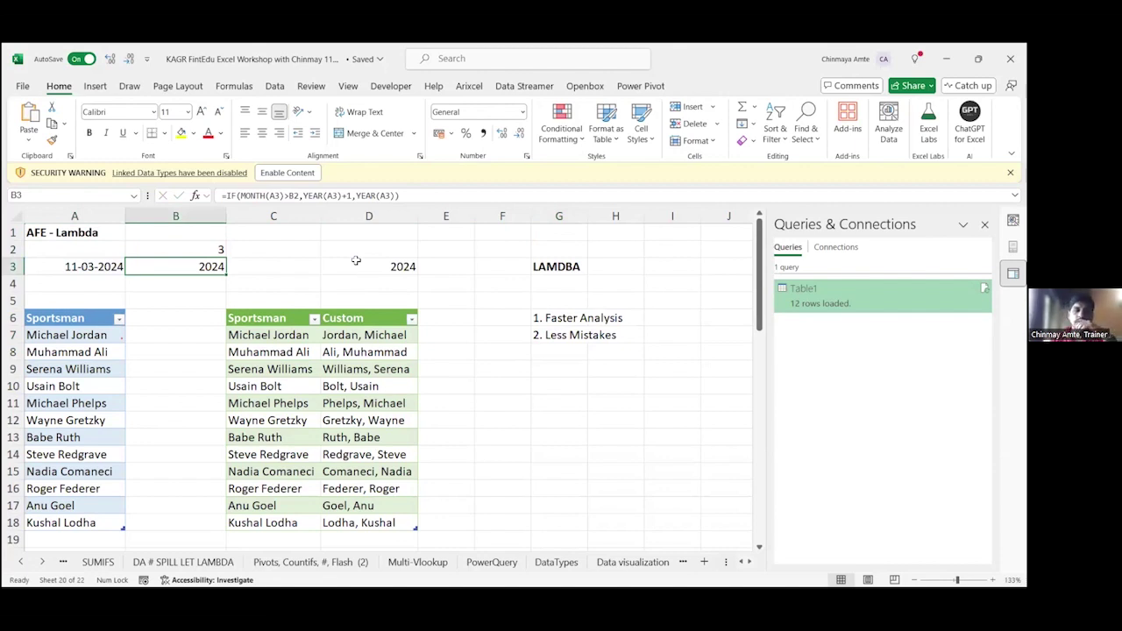
key(Left)
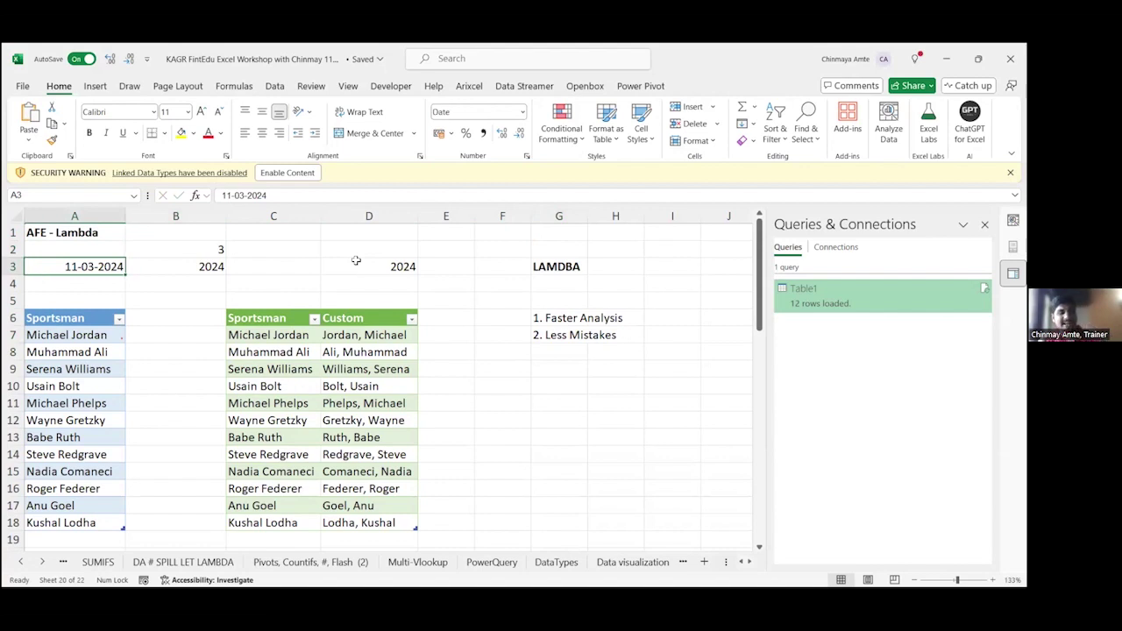
key(BackSpace)
key(Escape)
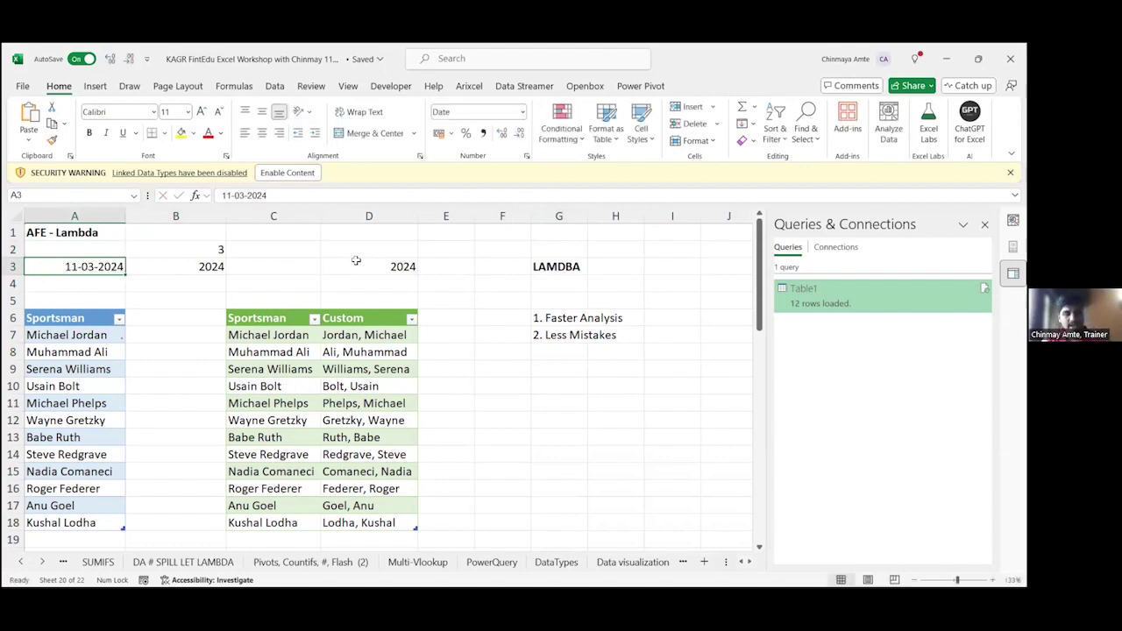
key(ctrl+shift+3)
Step: Review the B3 IF and D3 Fiscal_Year formulas, testing then deleting =YEAR(A3) in C3
key(Right)
key(F2)
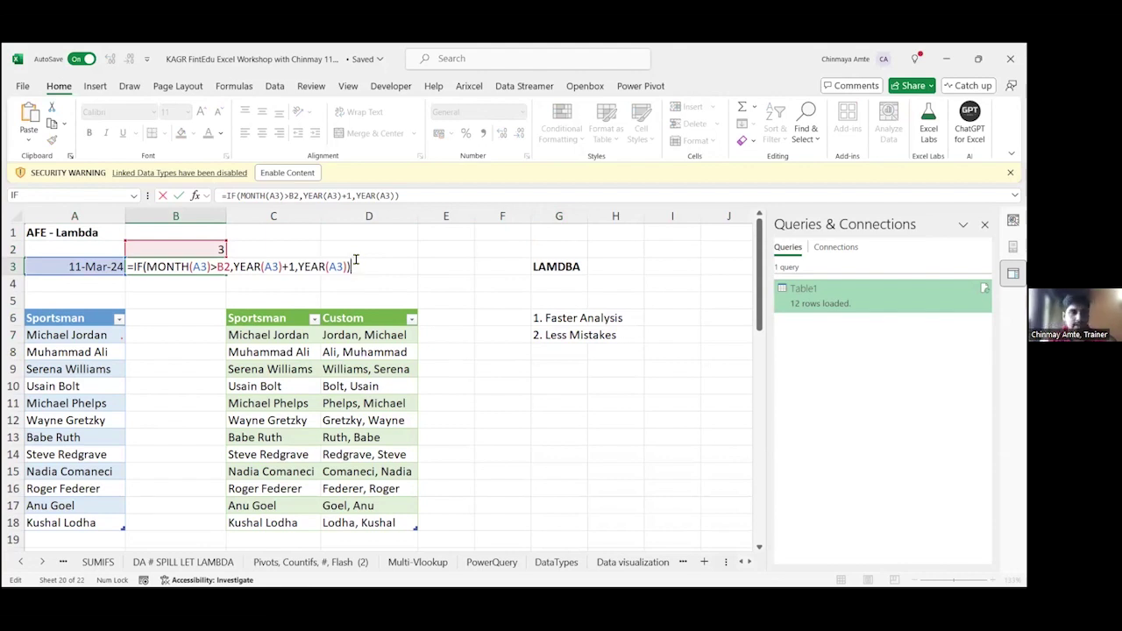
key(ctrl+Return)
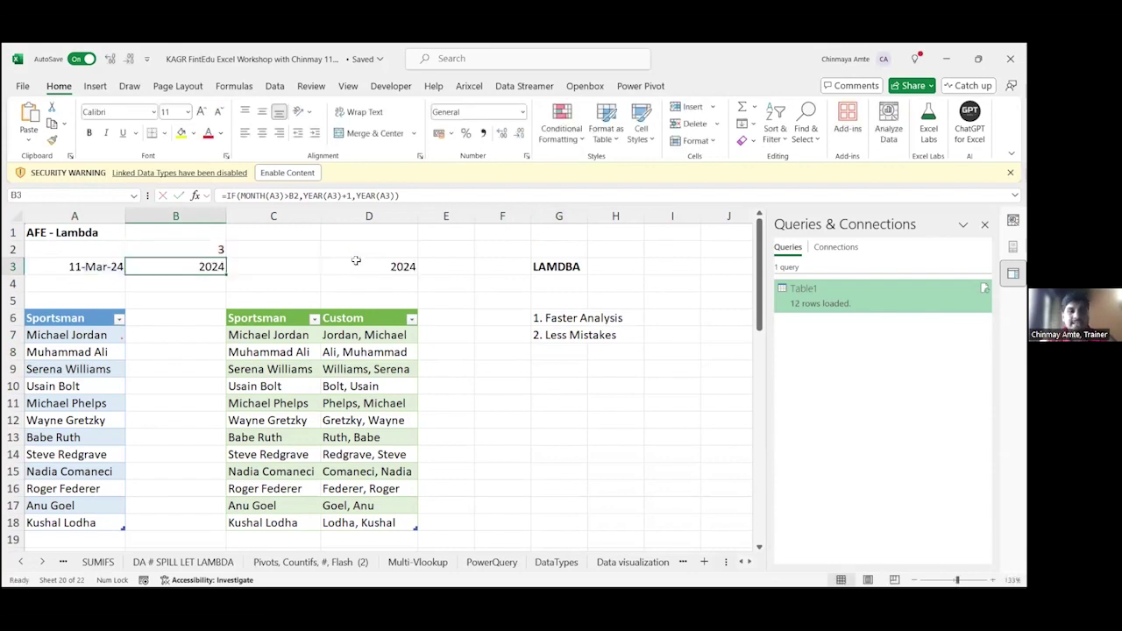
click(356, 260)
key(F2)
key(Escape)
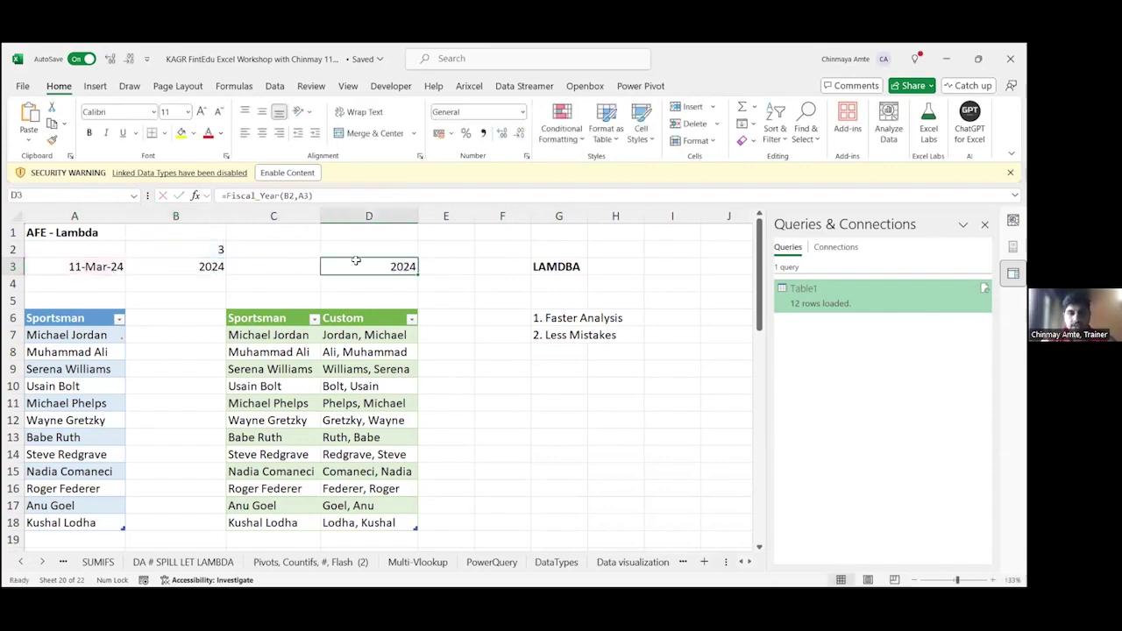
key(Left)
text(=)
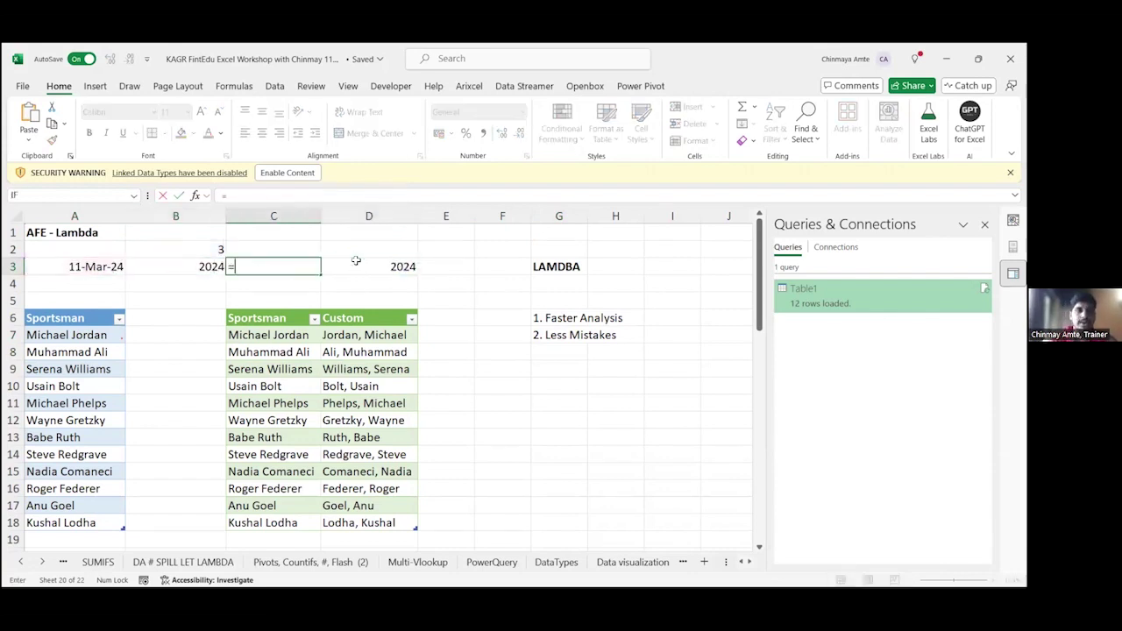
text(YEAR(A3))
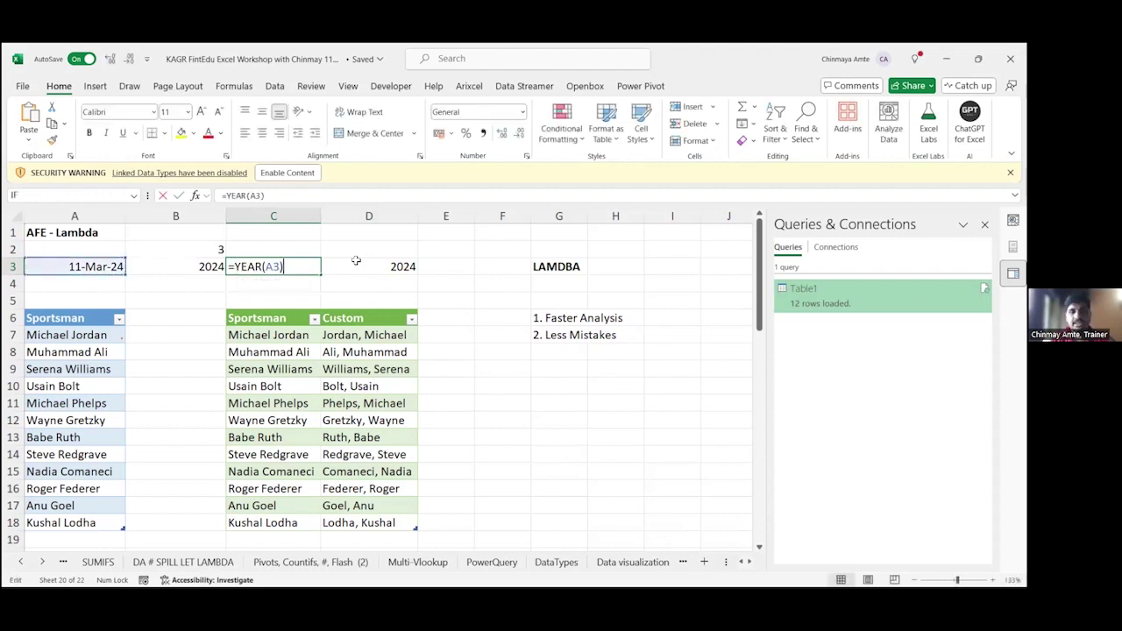
key(ctrl+Return)
key(Delete)
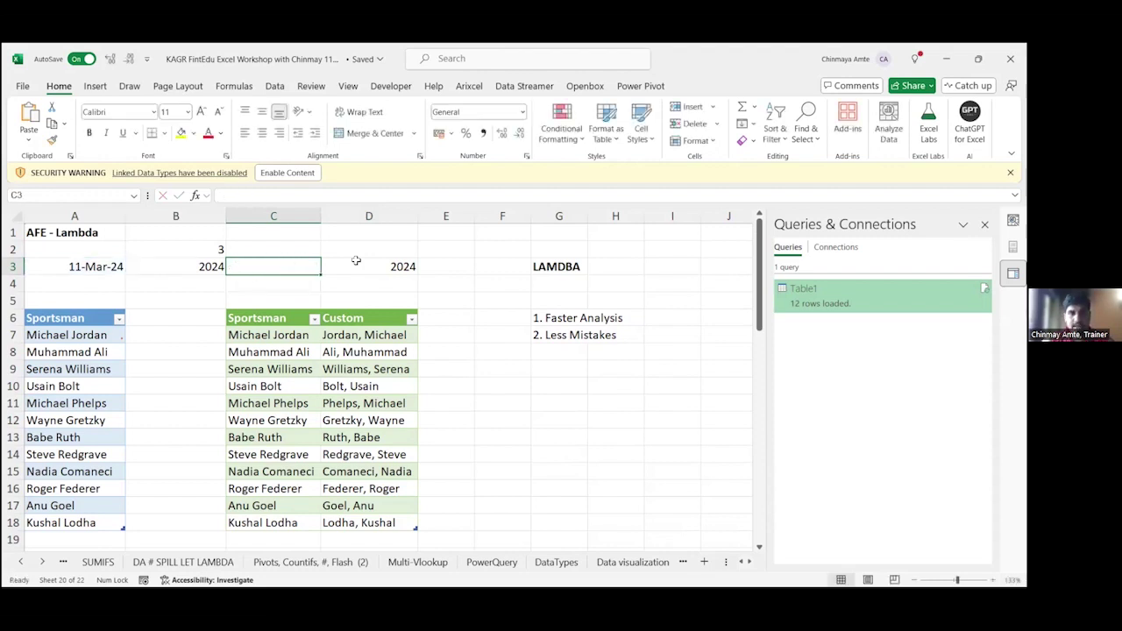
double_click(355, 261)
key(Escape)
Step: Add periods to the notes: "1. Faster Analysis." and "2. Less Mistakes."
key(Right)
key(Right)
key(Right)
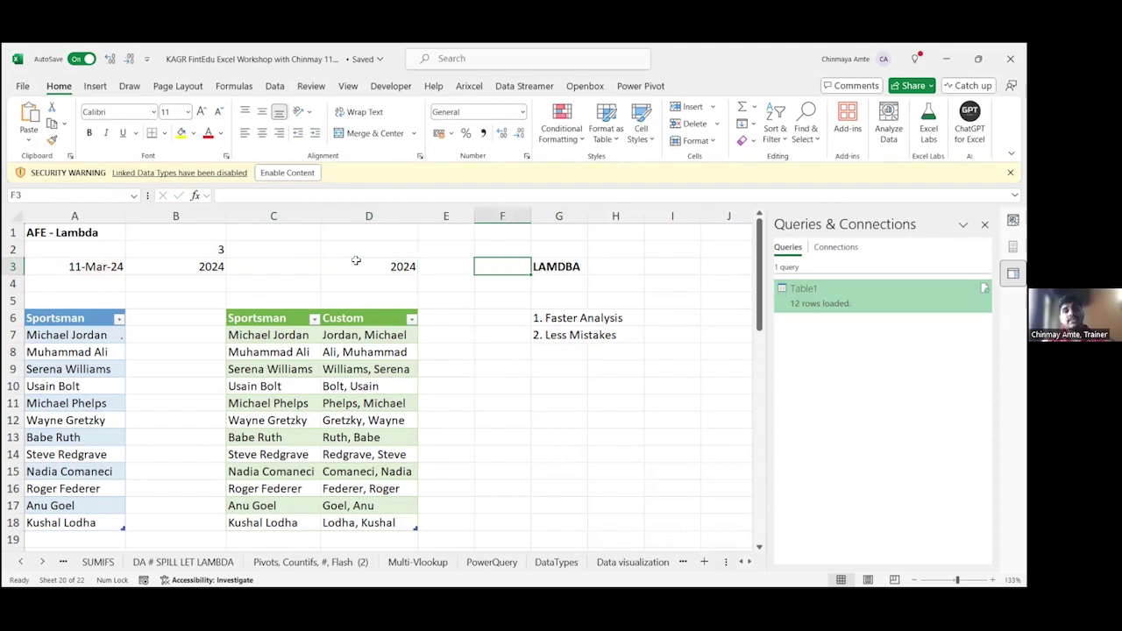
key(Down)
key(Down)
key(Down)
key(F2)
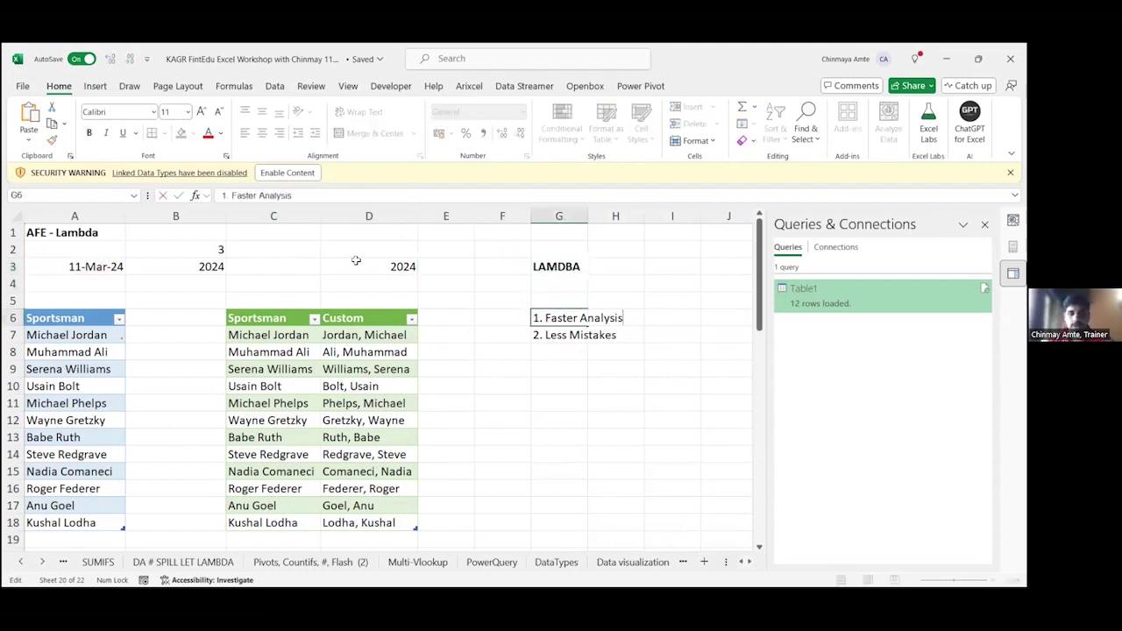
text(.)
key(Return)
key(F2)
text(.)
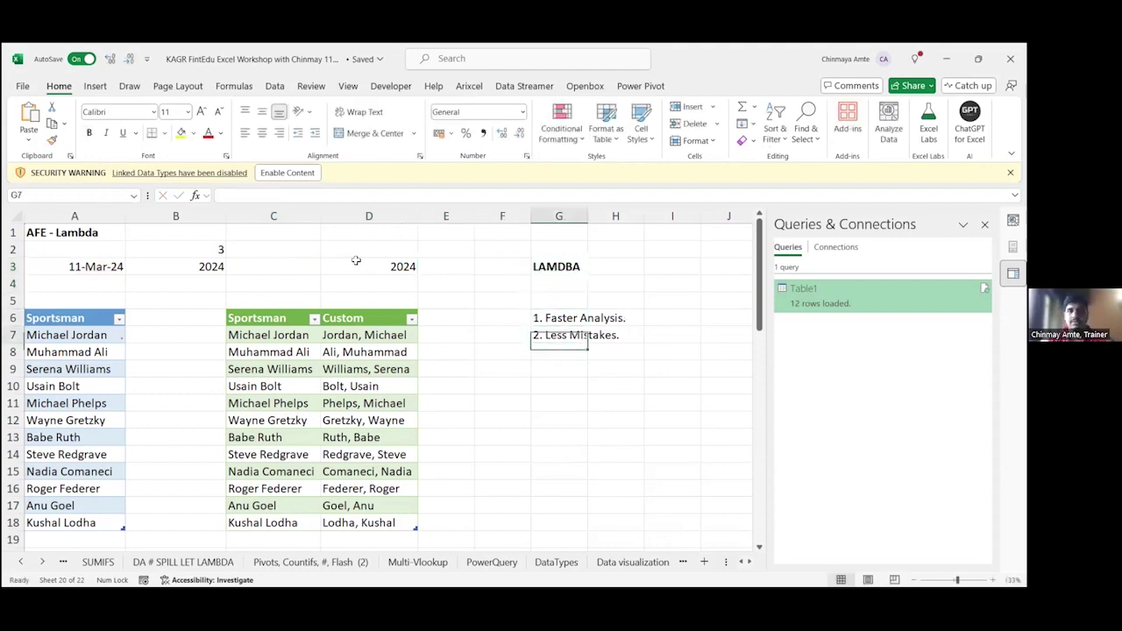
key(Return)
key(Up)
key(Up)
key(Up)
key(Up)
key(Up)
key(Up)
key(Up)
key(Right)
key(Down)
key(Down)
key(Left)
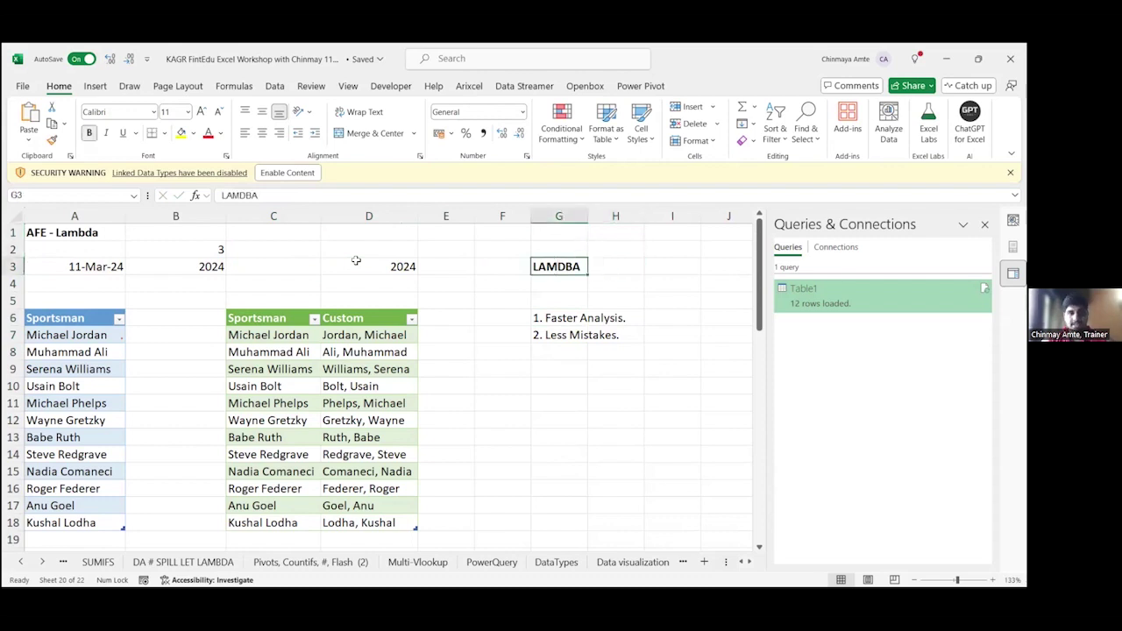
key(Up)
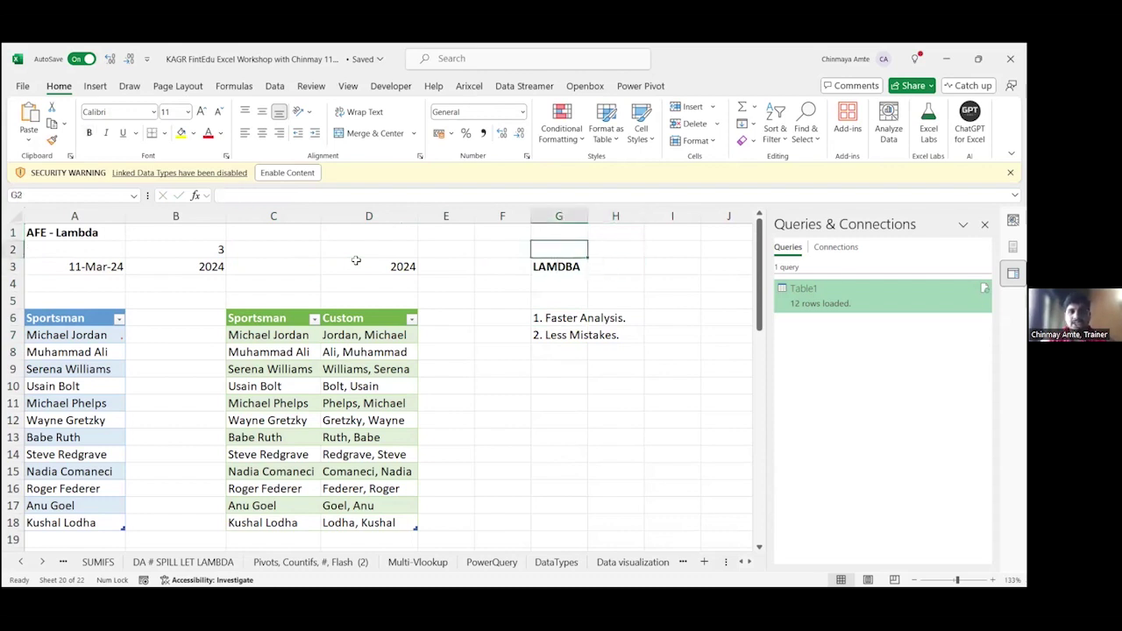
key(alt+Tab)
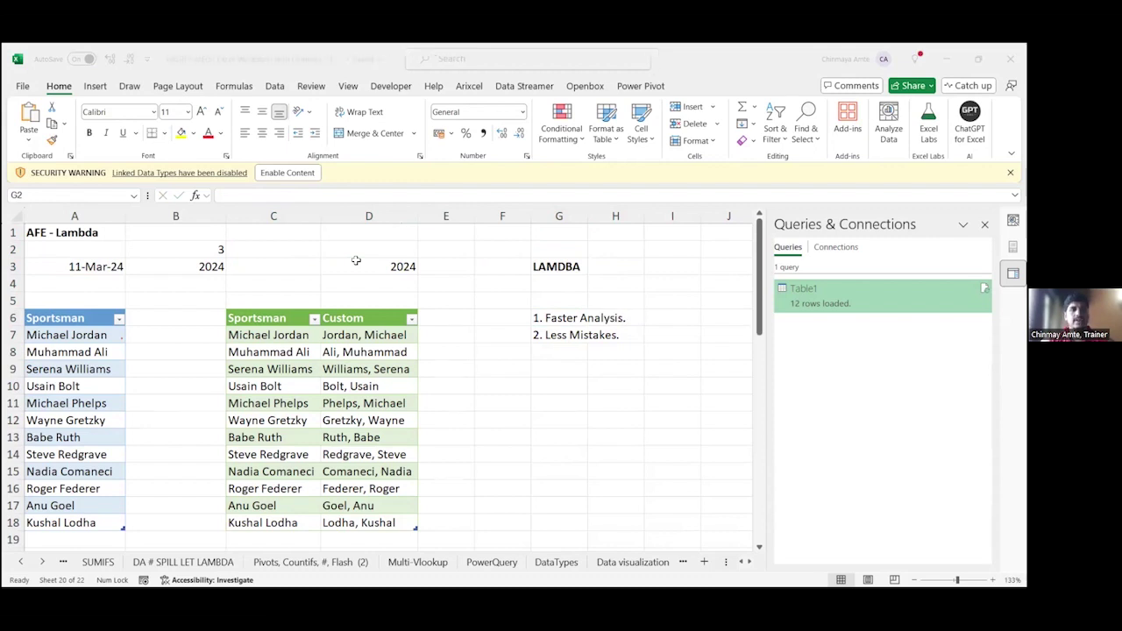
click(185, 269)
click(91, 266)
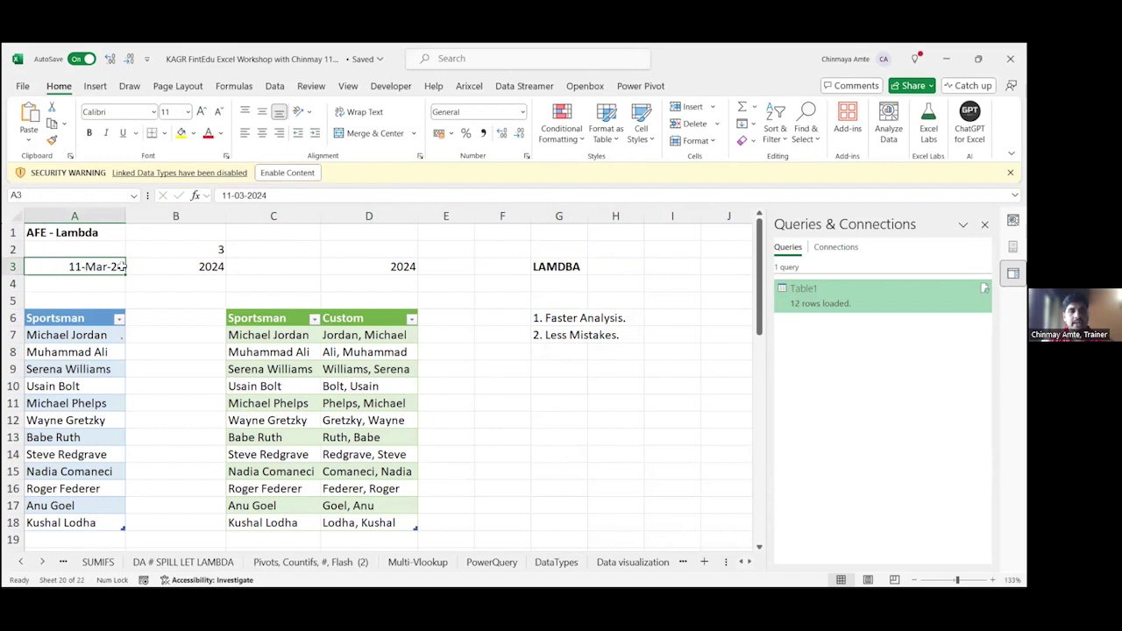
drag(123, 266, 75, 266)
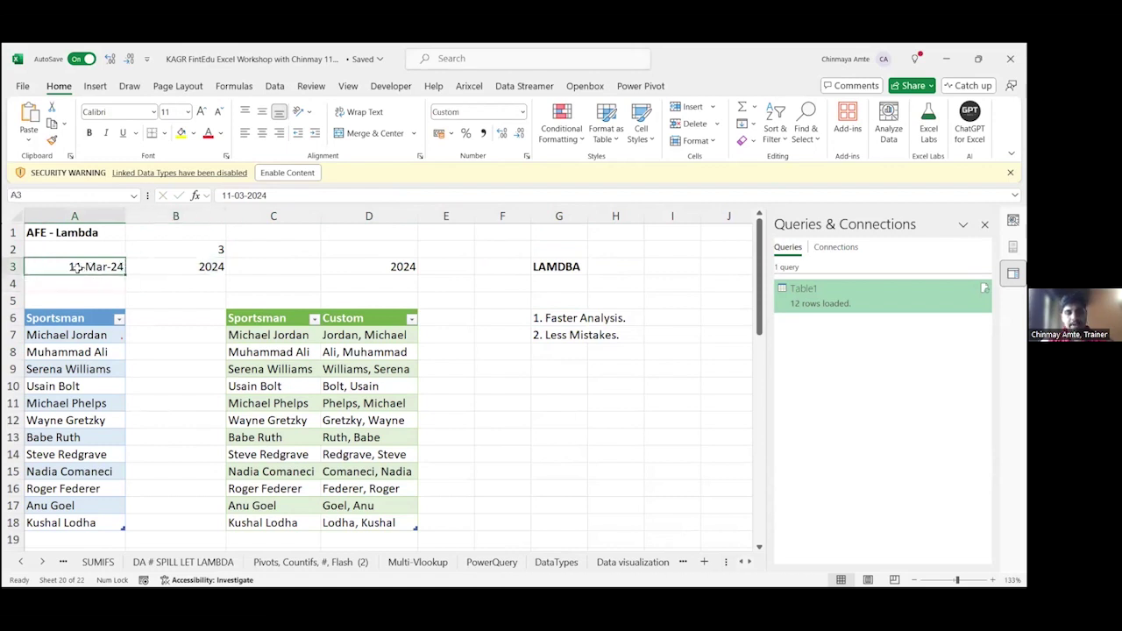
key(ctrl+b)
click(175, 263)
double_click(175, 263)
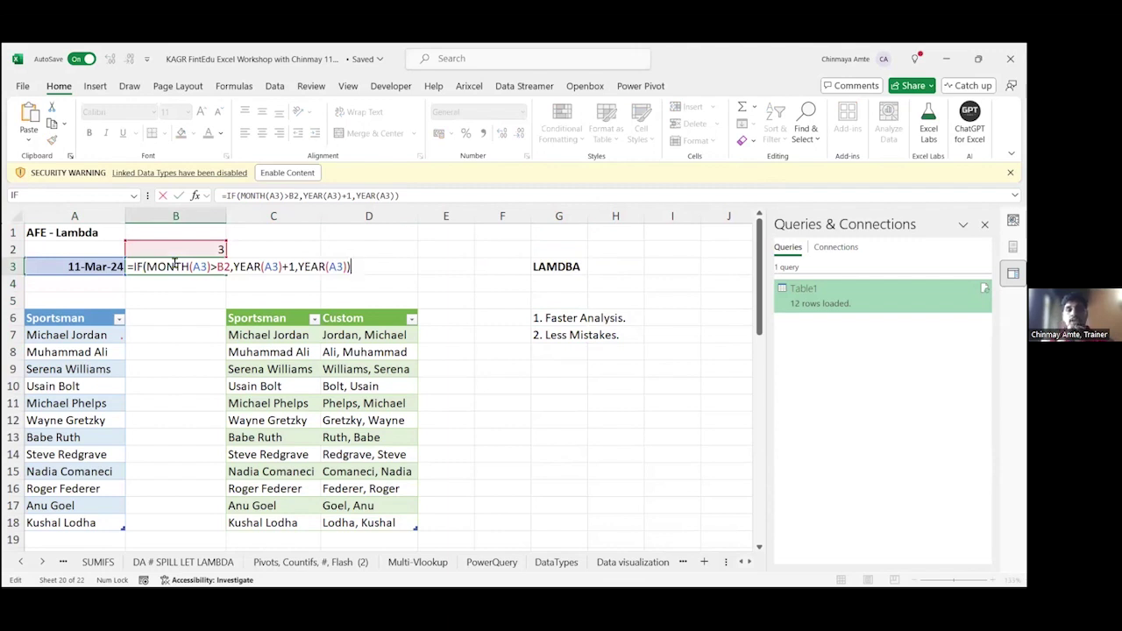
key(Escape)
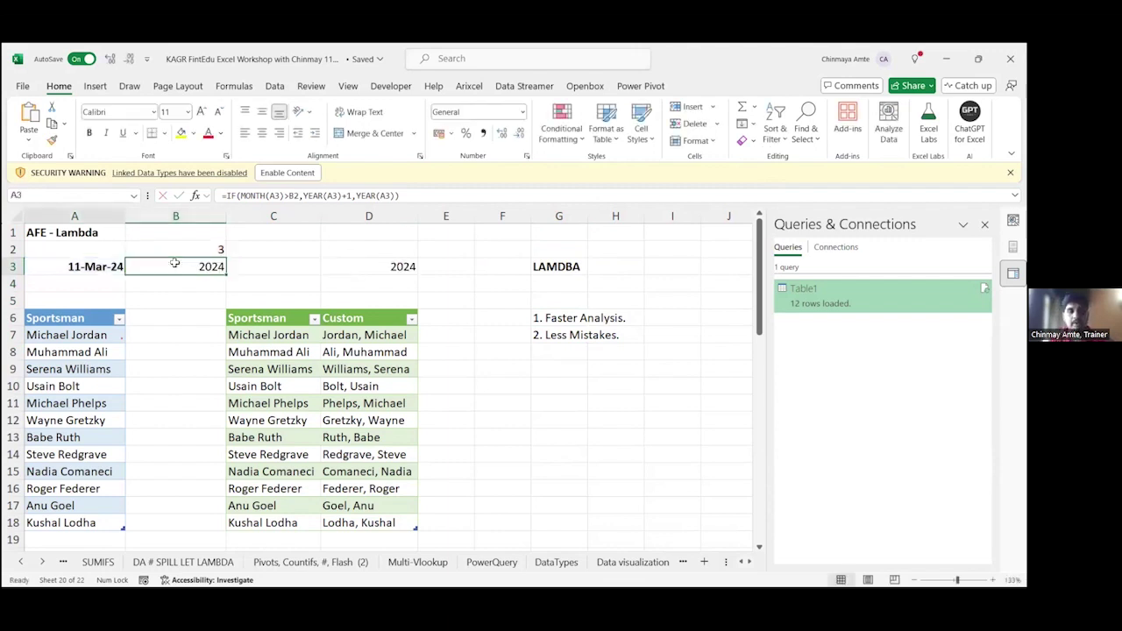
key(Left)
key(F2)
key(Left)
key(Left)
key(Left)
key(Left)
key(Left)
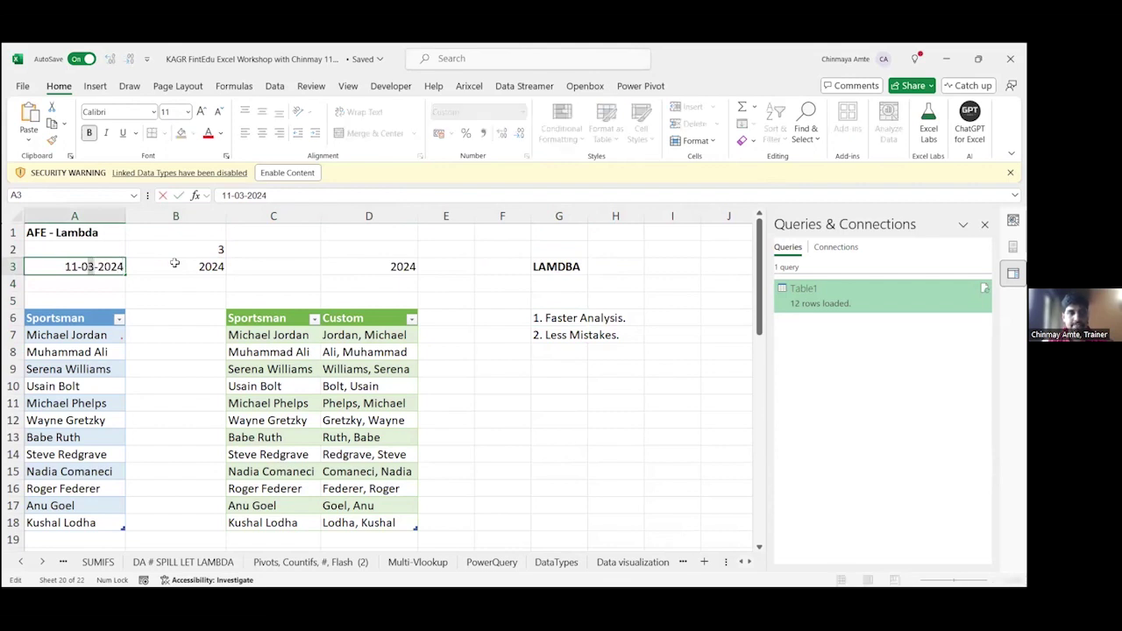
key(Delete)
text(5)
key(Return)
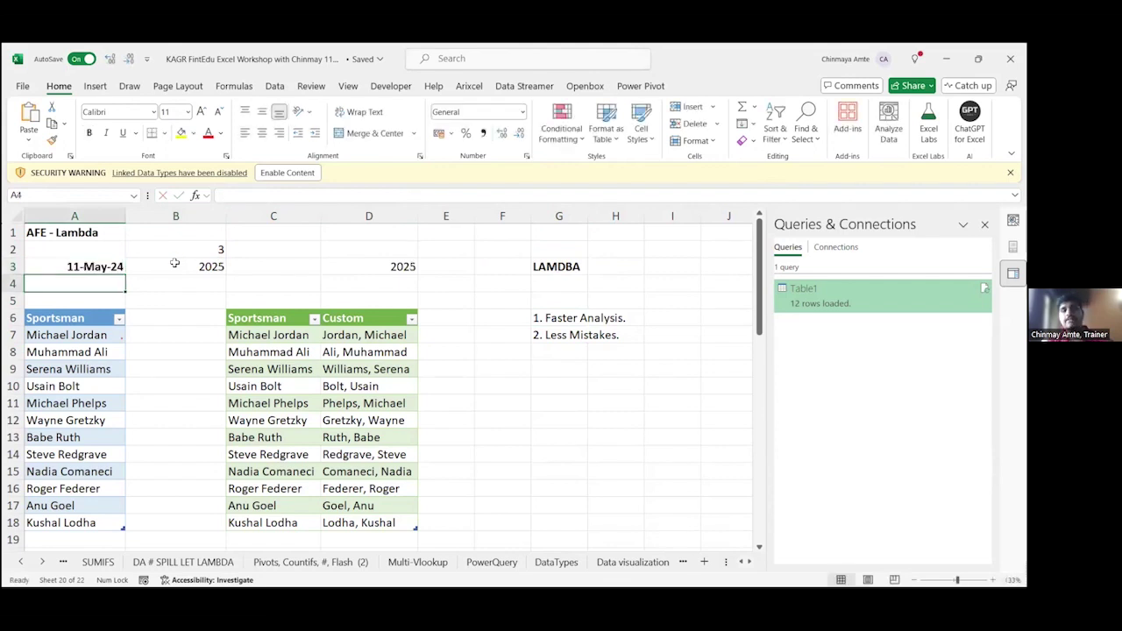
key(ctrl+z)
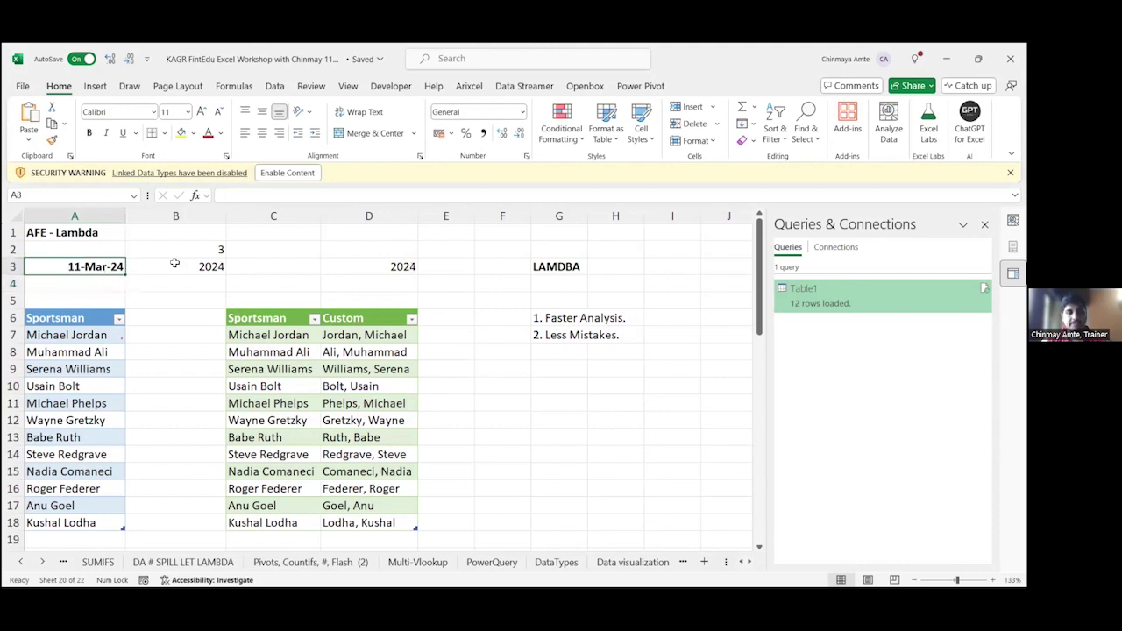
key(Right)
key(Right)
key(Right)
key(Right)
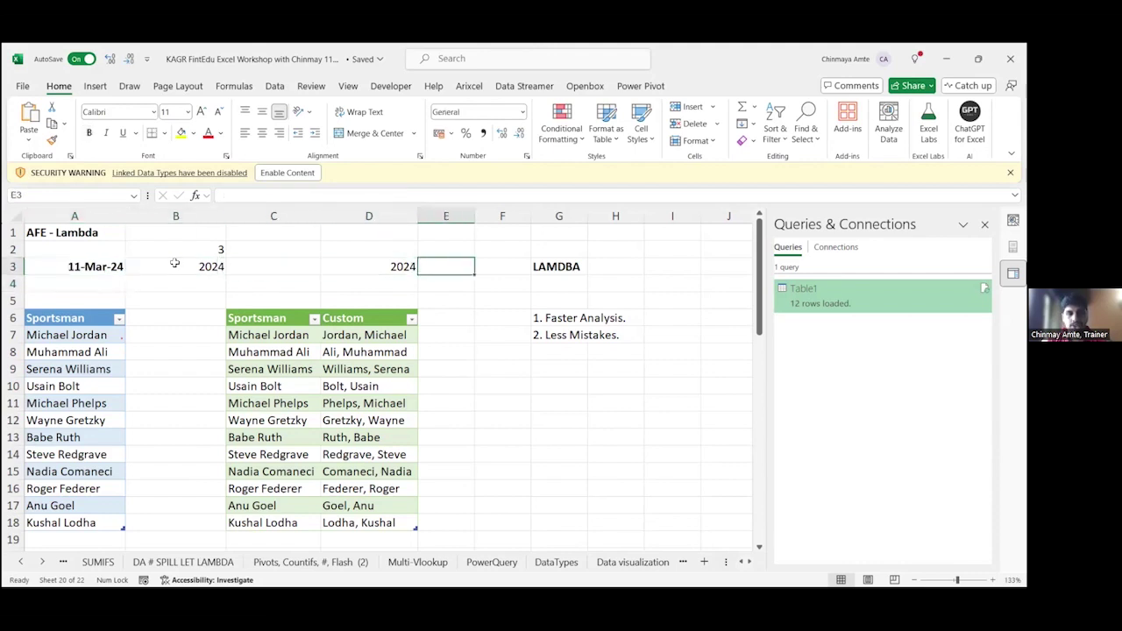
key(Left)
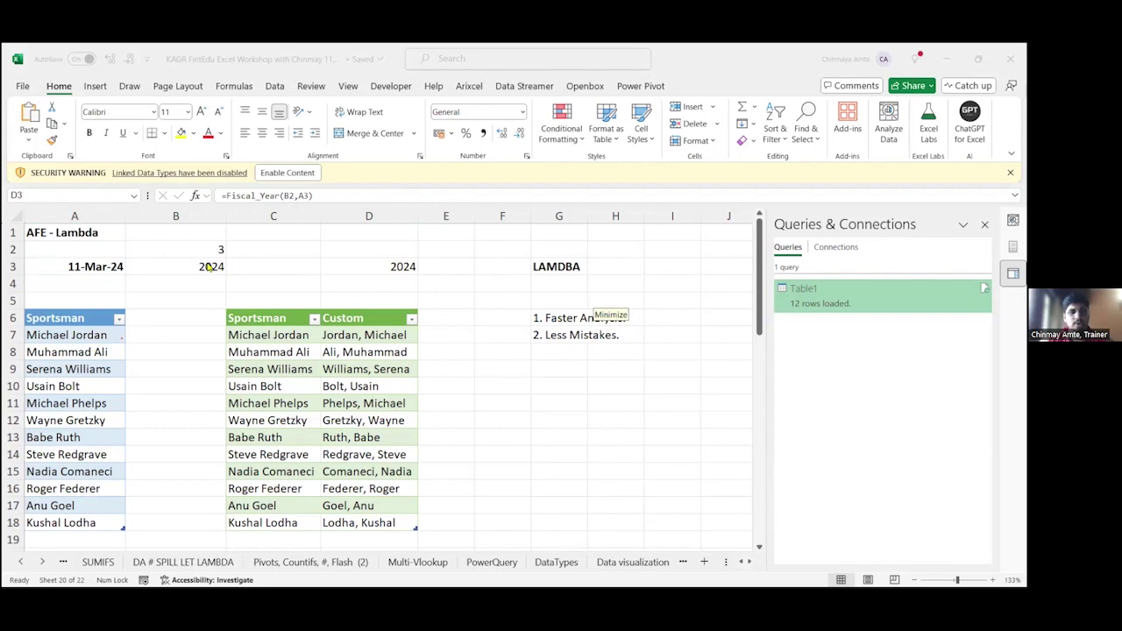
key(alt+Tab)
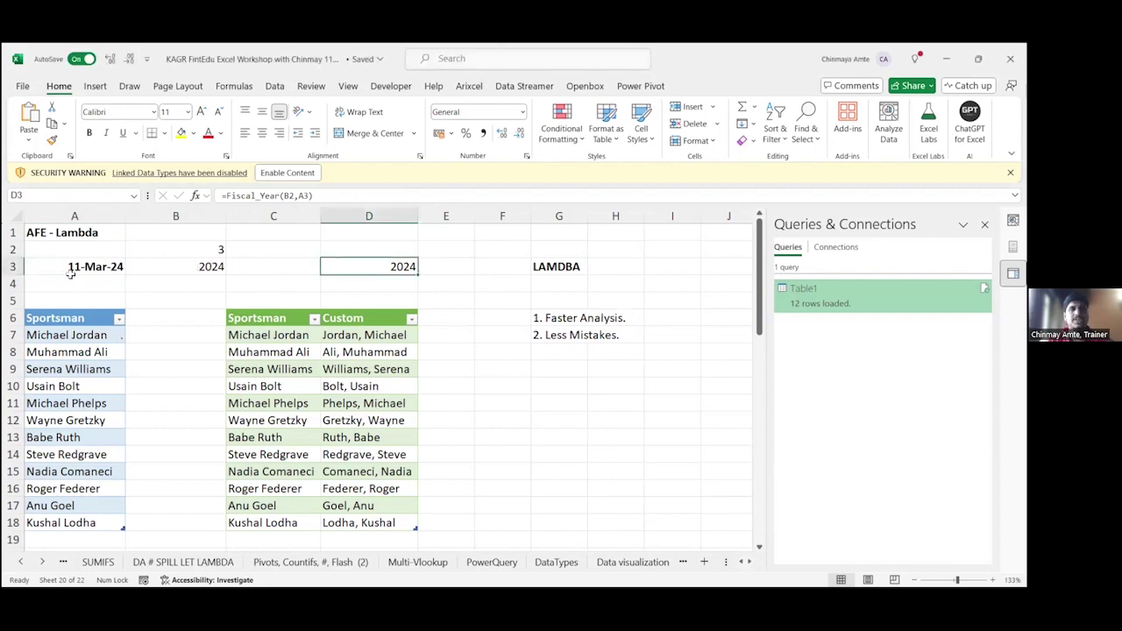
click(194, 268)
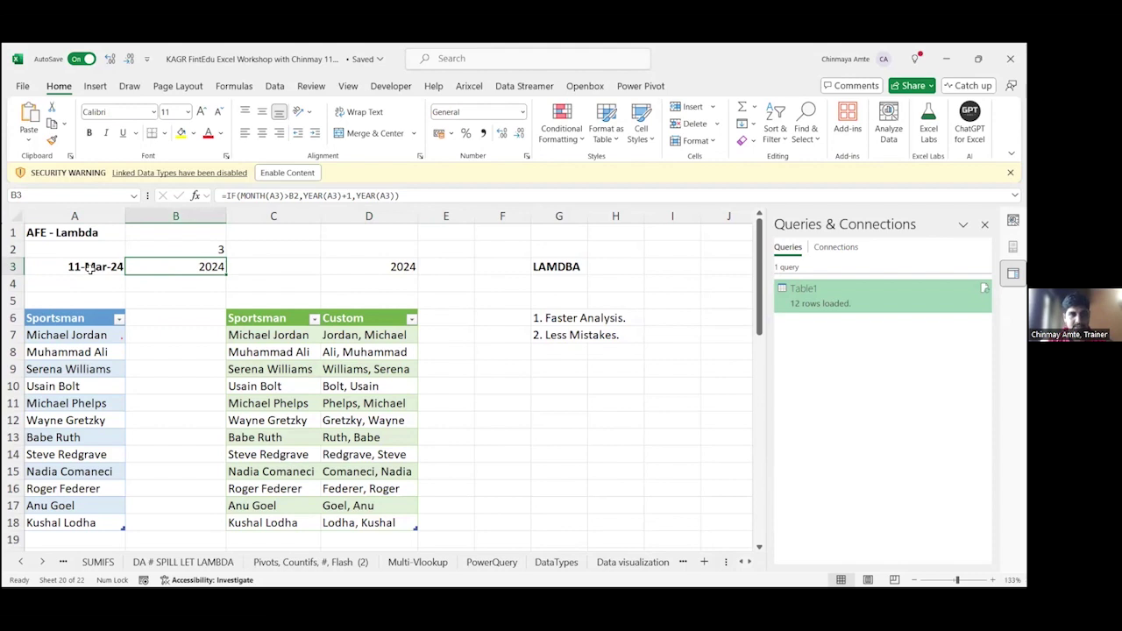
double_click(90, 269)
key(Escape)
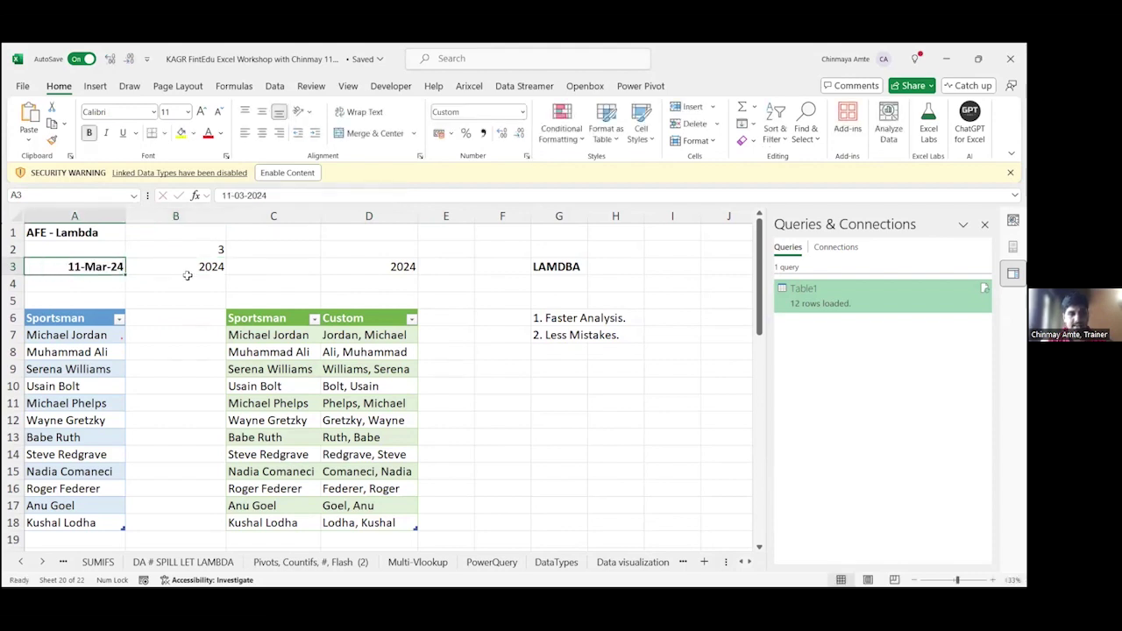
double_click(185, 269)
key(Escape)
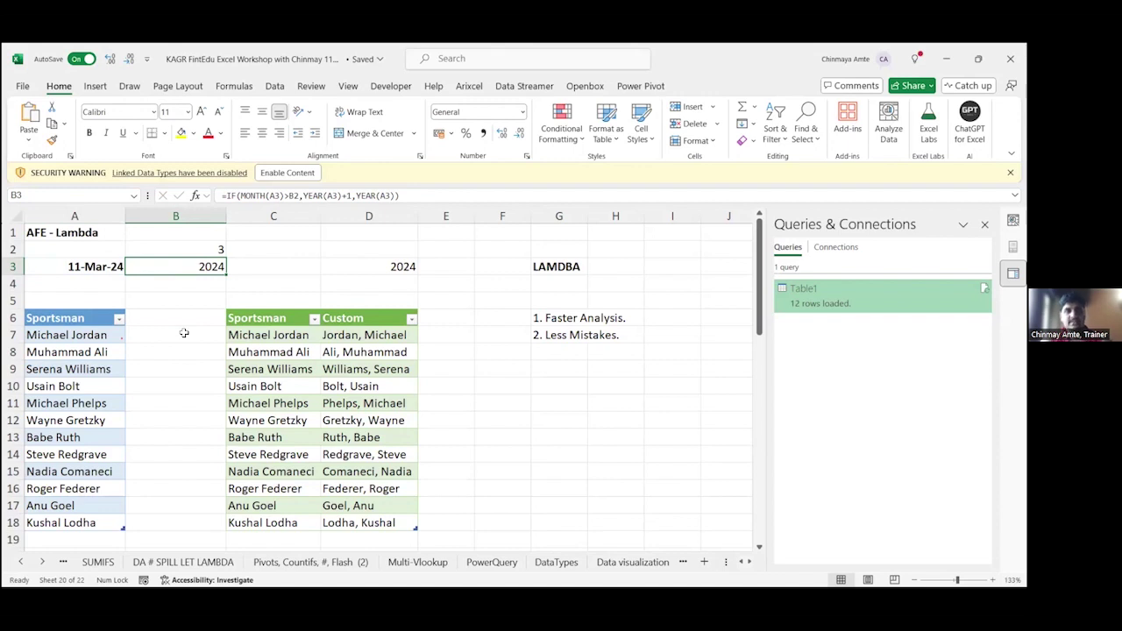
key(F2)
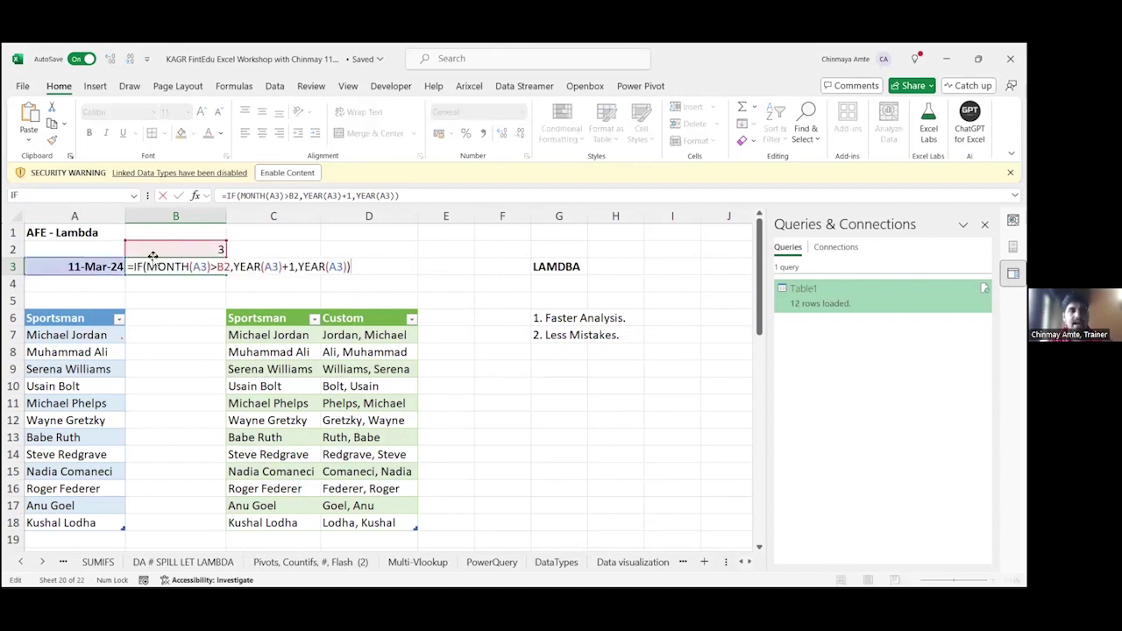
drag(146, 266, 229, 266)
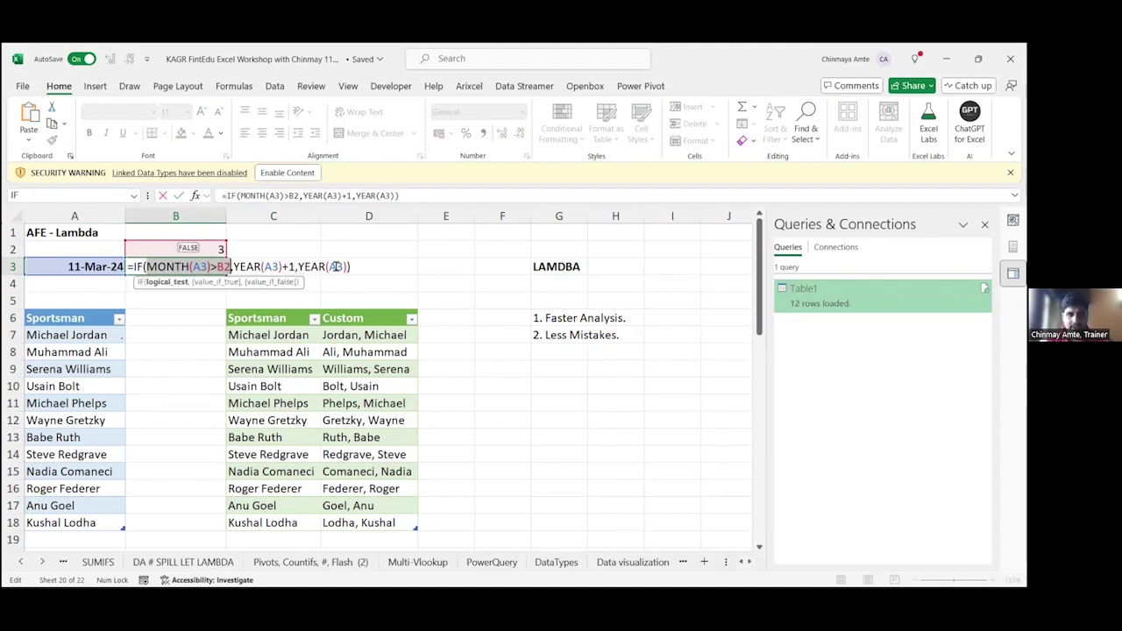
key(End)
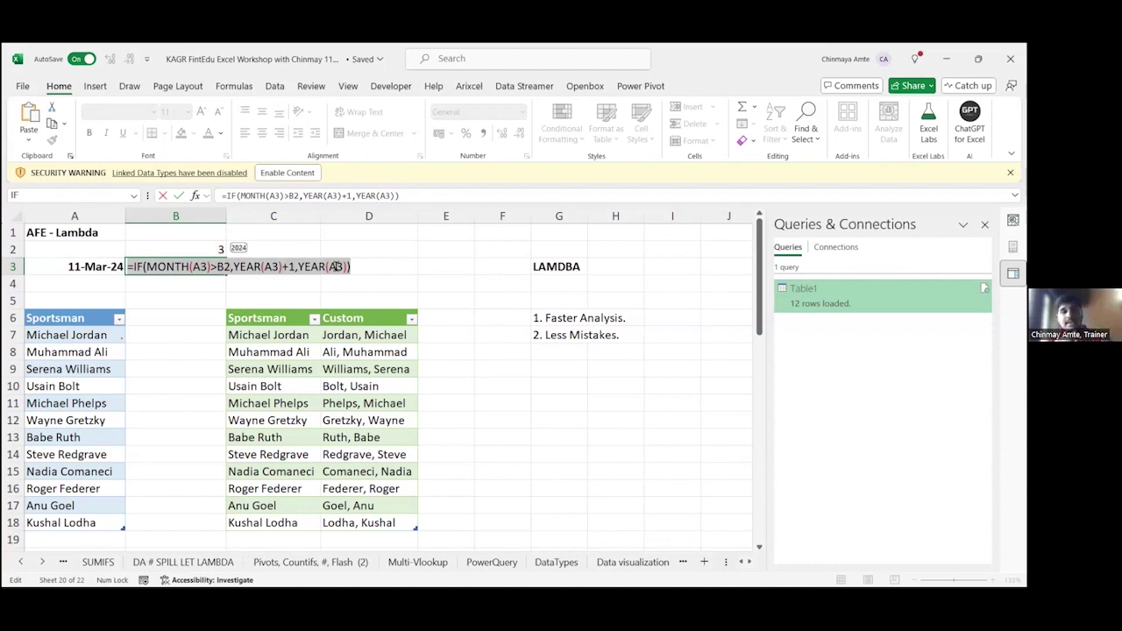
key(Home)
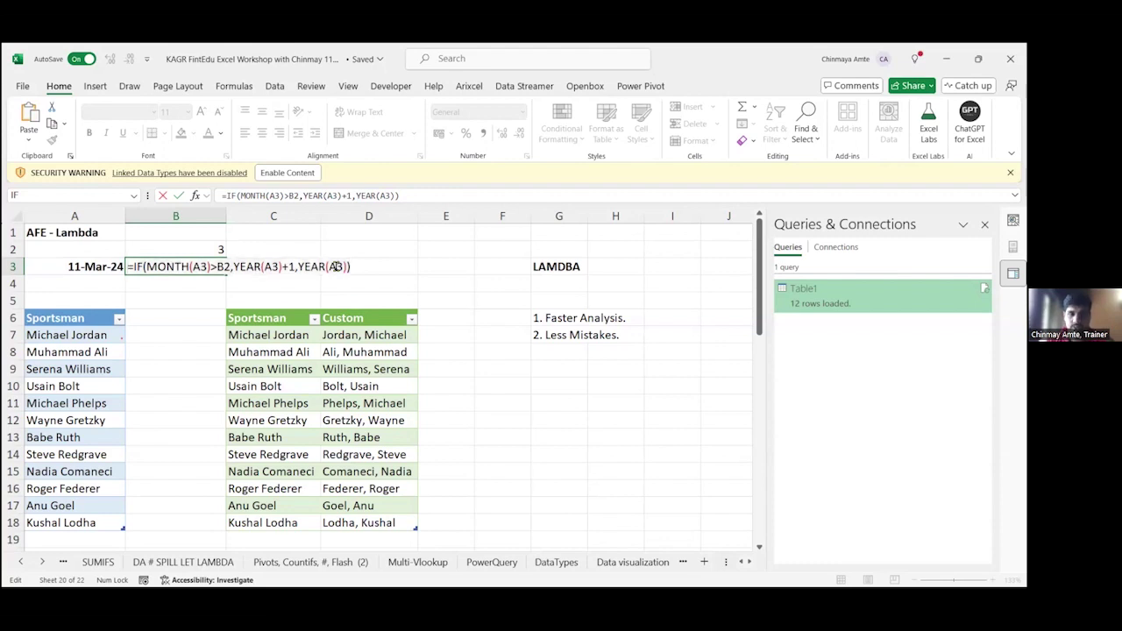
key(Right)
key(Right)
key(Right)
key(Right)
key(Right)
key(Right)
key(Right)
key(Right)
key(Right)
key(Right)
key(Right)
key(Right)
key(Right)
key(Right)
text(=)
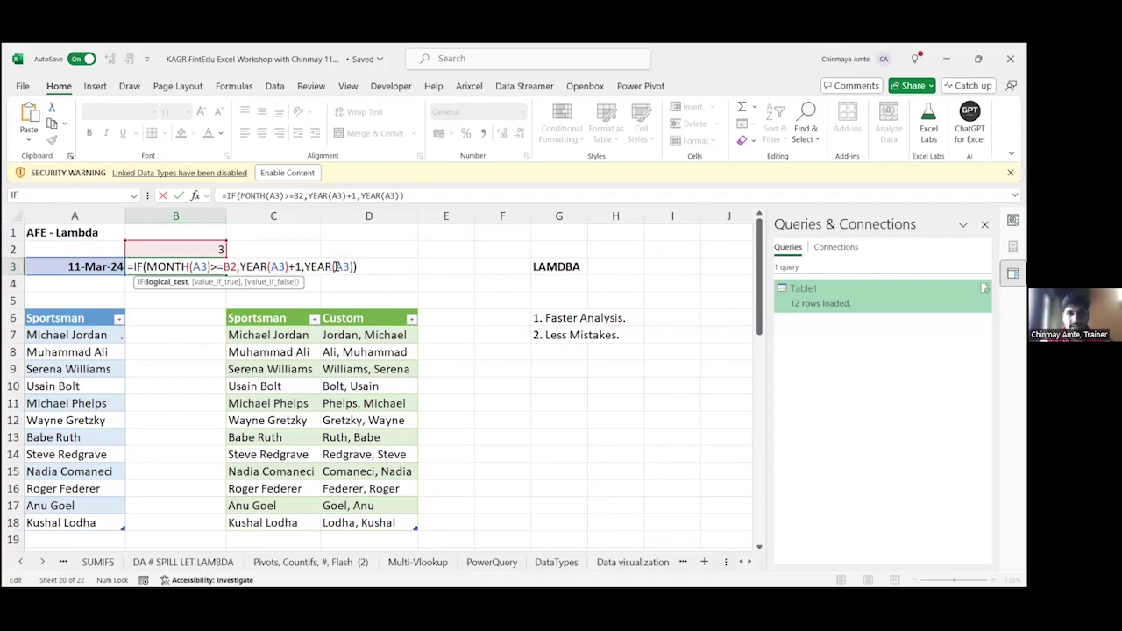
key(Escape)
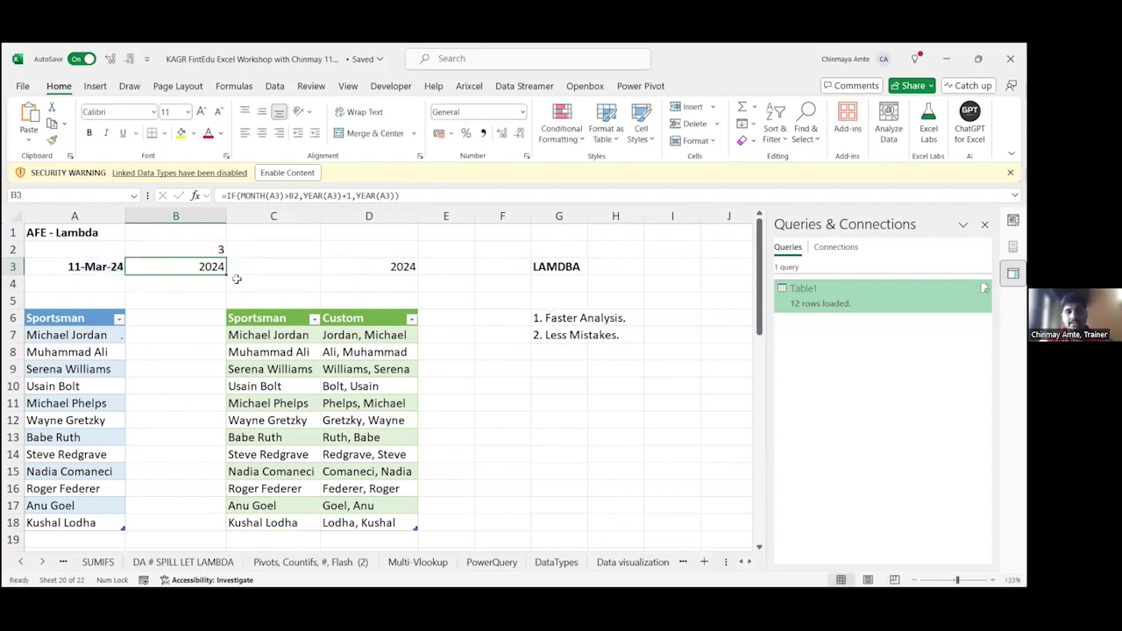
key(F2)
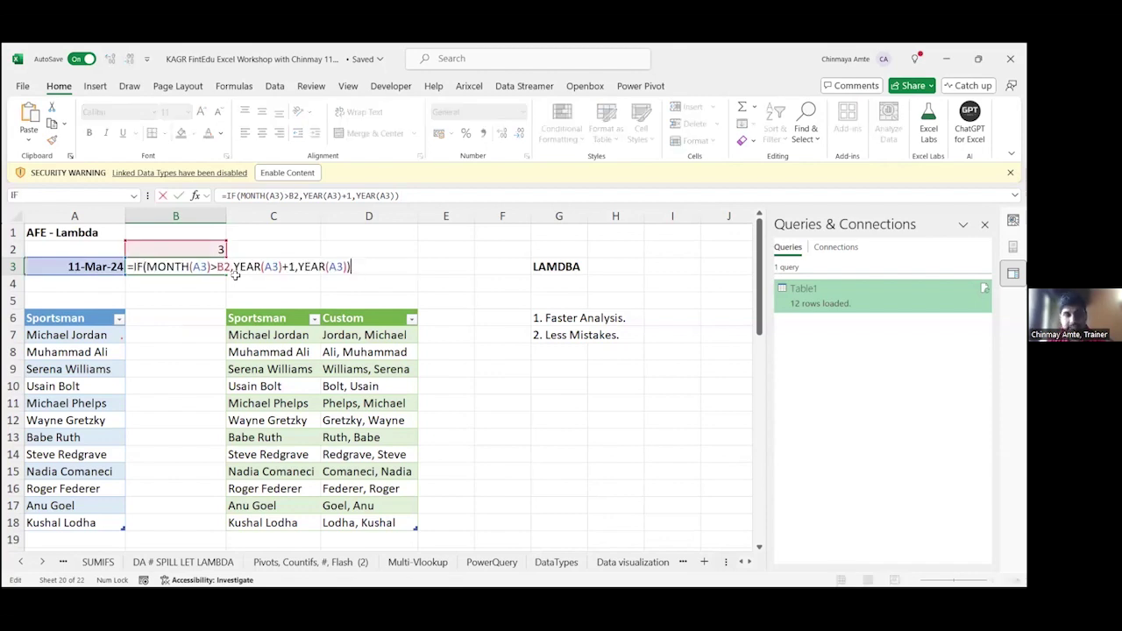
key(Escape)
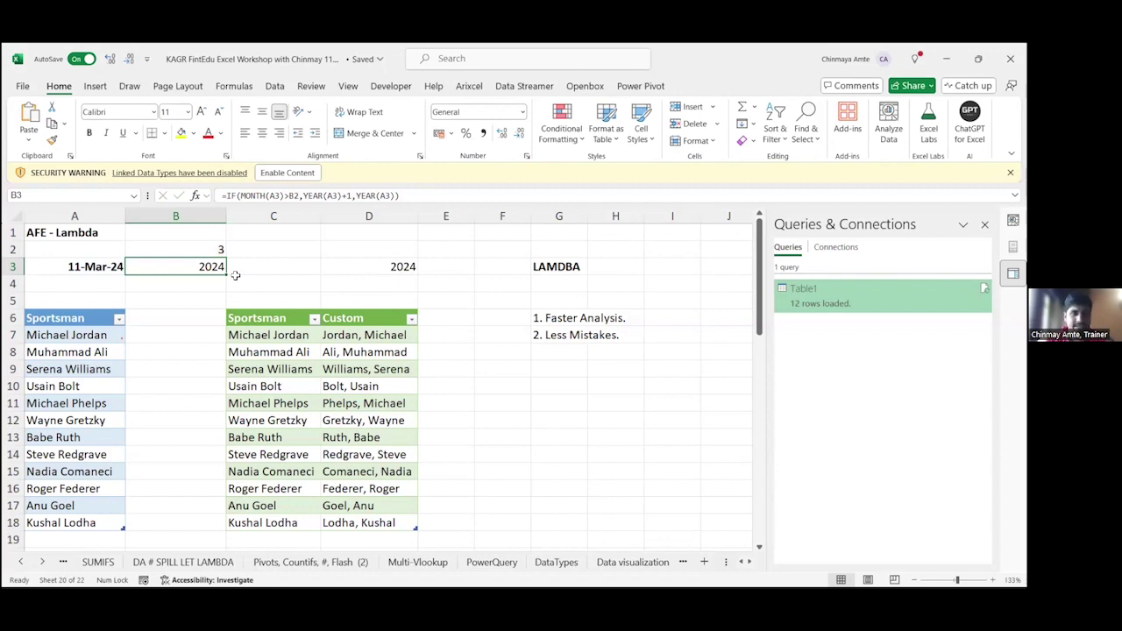
key(F2)
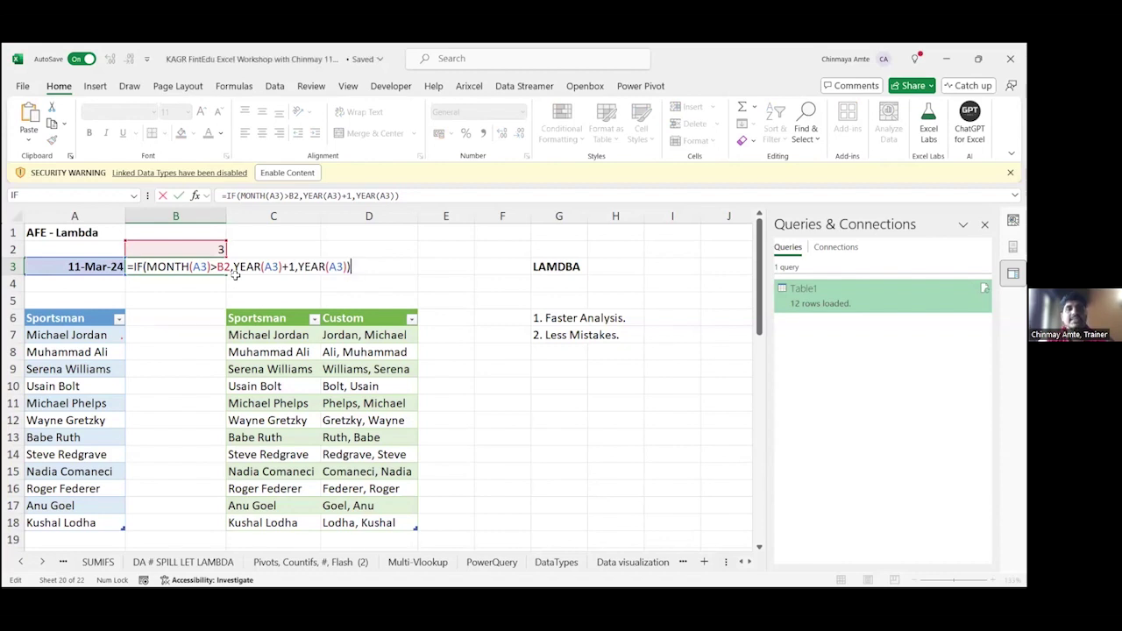
key(Escape)
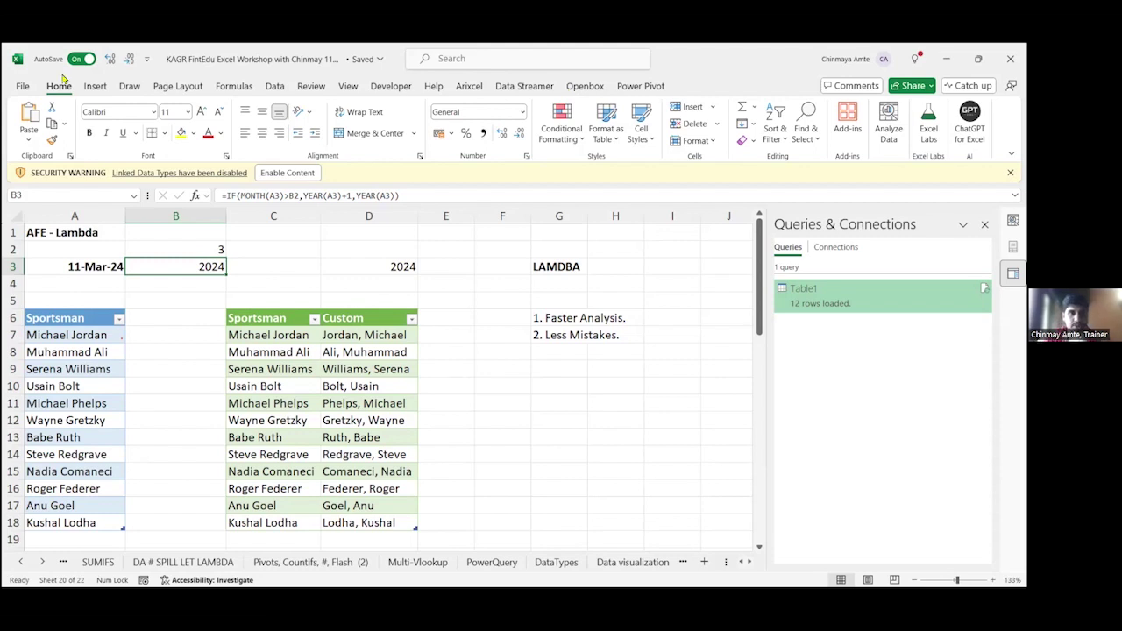
click(928, 127)
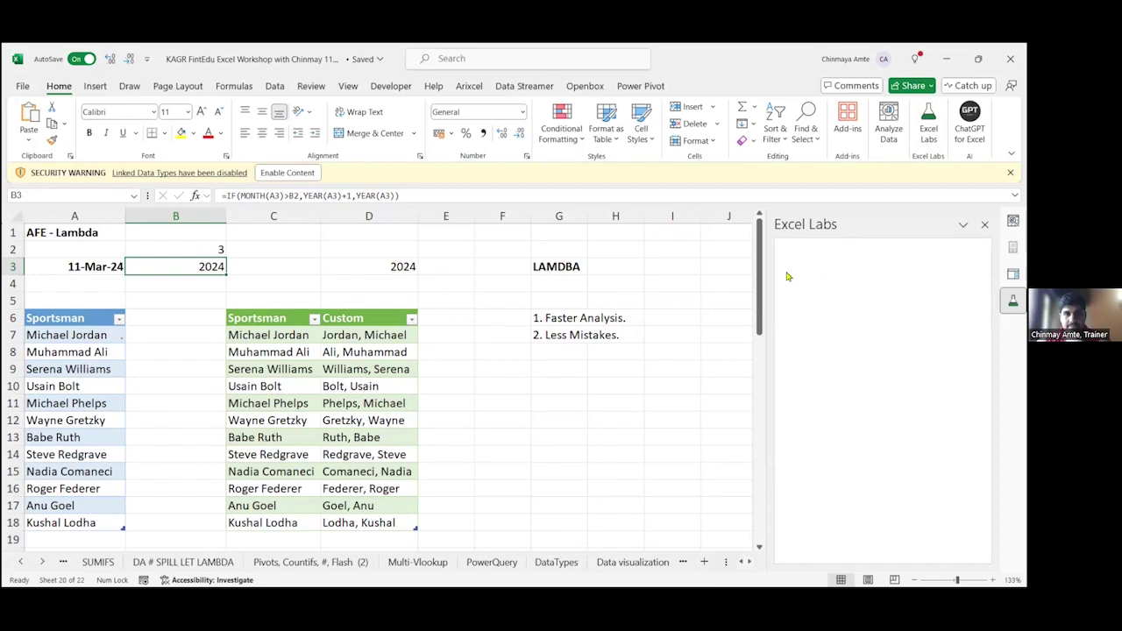
scroll(801, 375, down, 3)
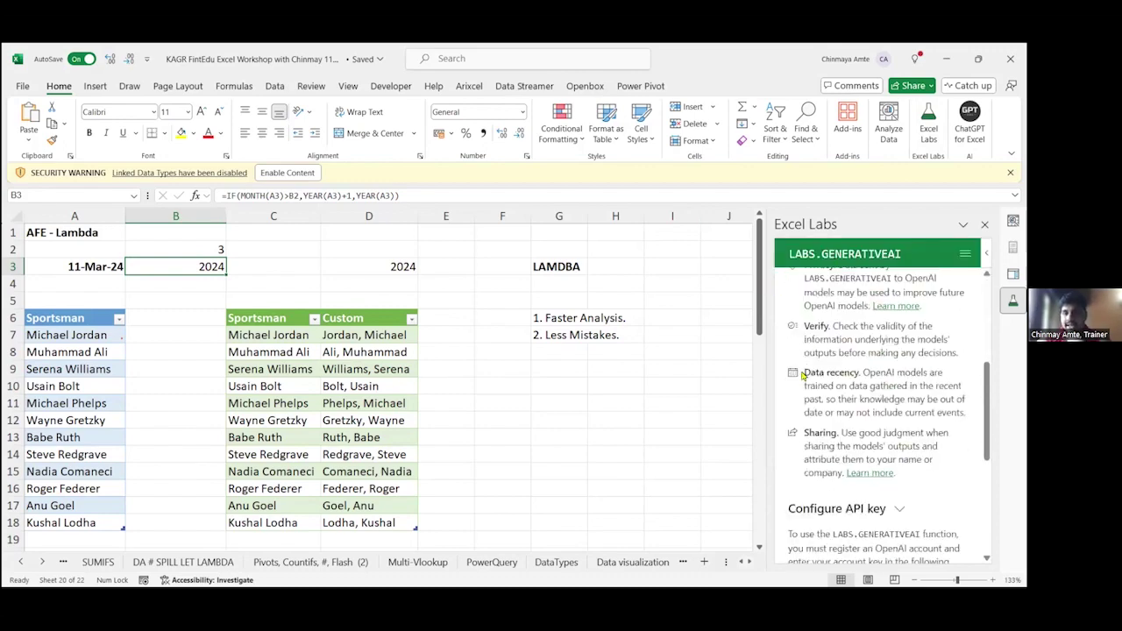
scroll(801, 375, down, 5)
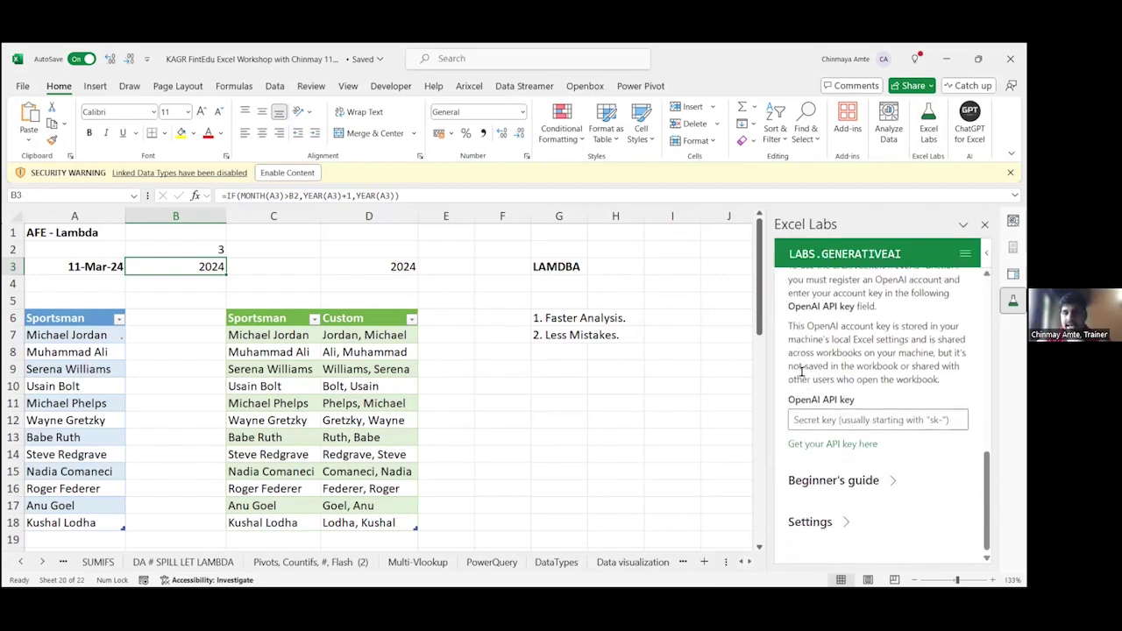
click(824, 520)
scroll(837, 477, down, 8)
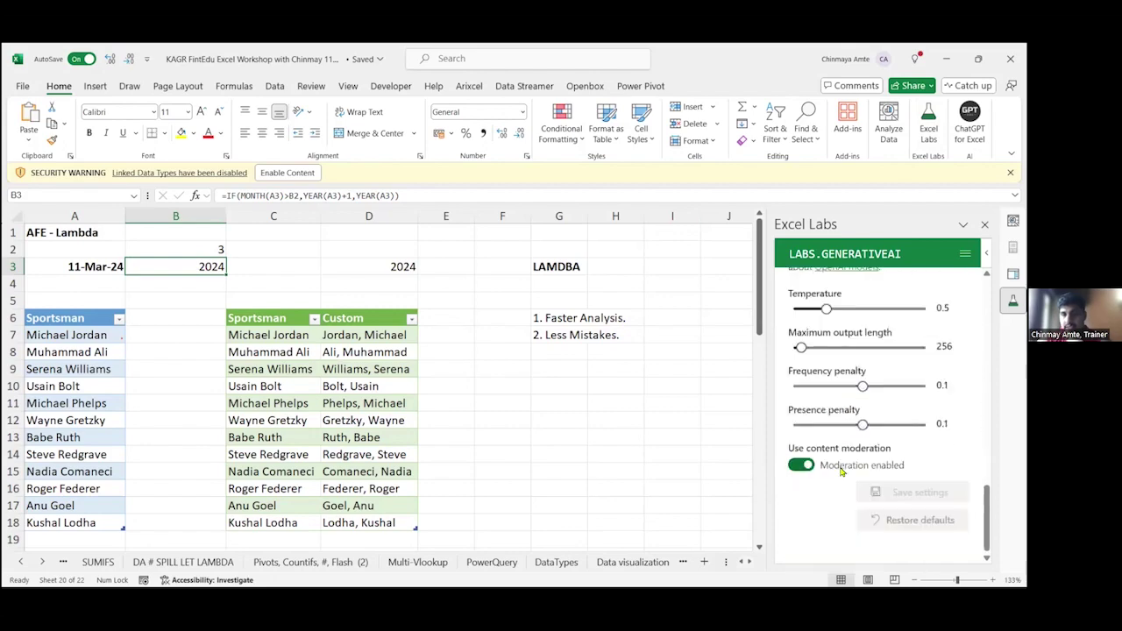
scroll(841, 472, up, 15)
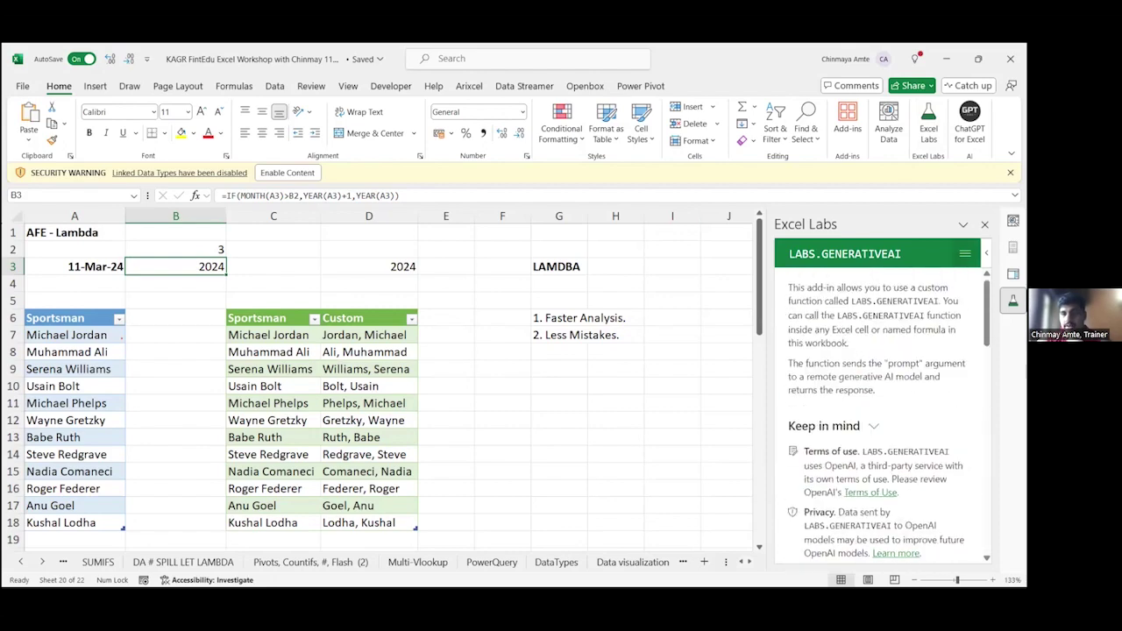
click(964, 253)
click(920, 280)
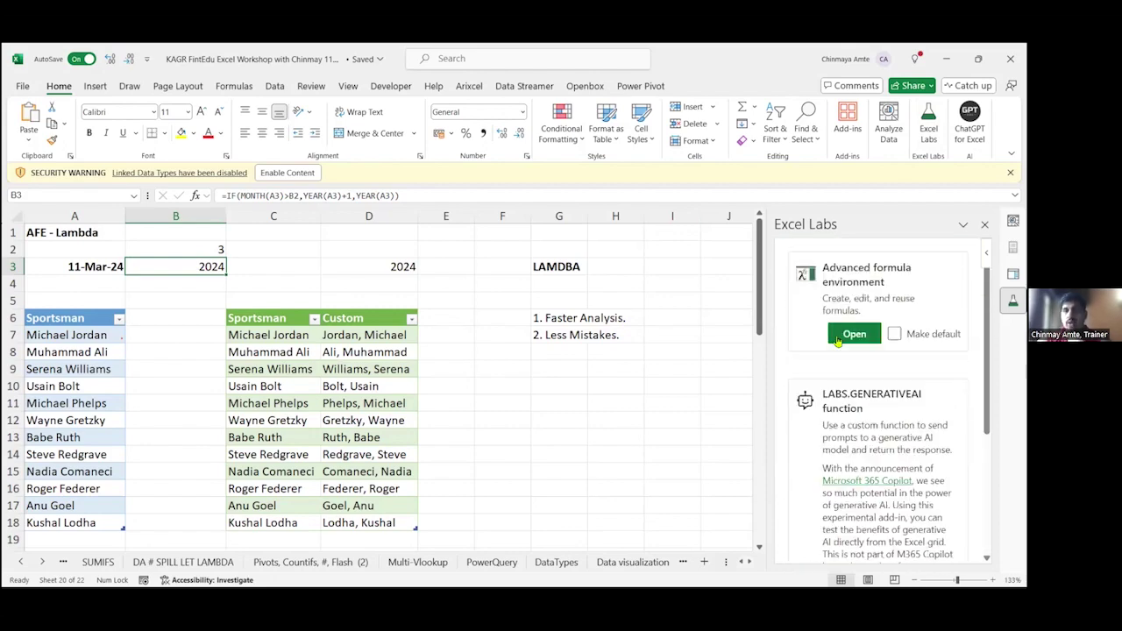
click(853, 333)
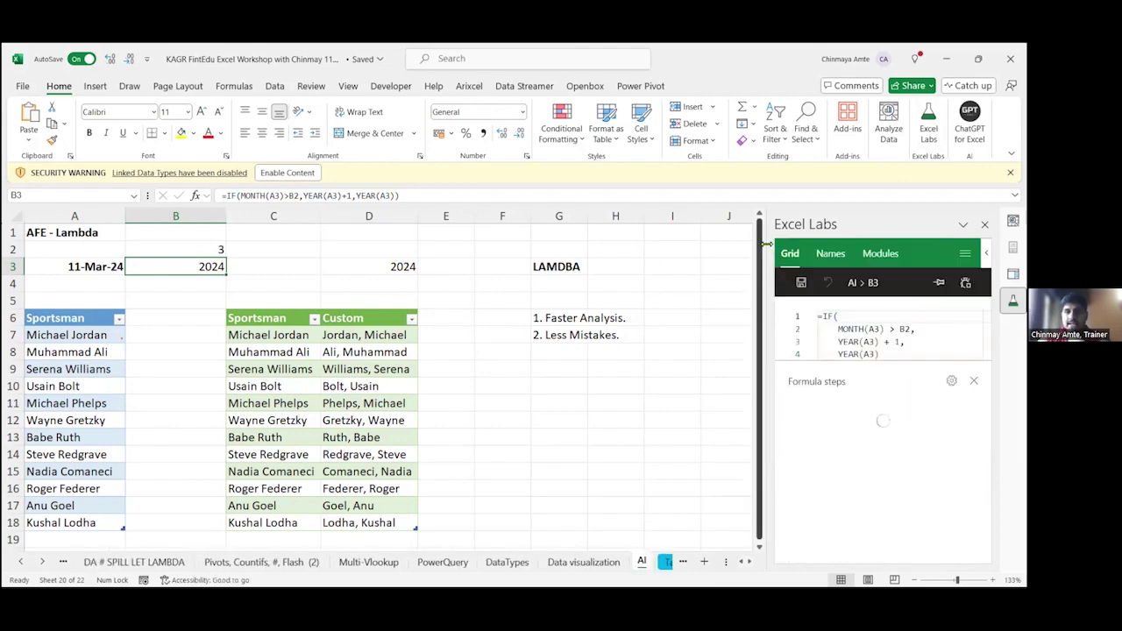
drag(770, 249, 473, 289)
scroll(830, 436, down, 1)
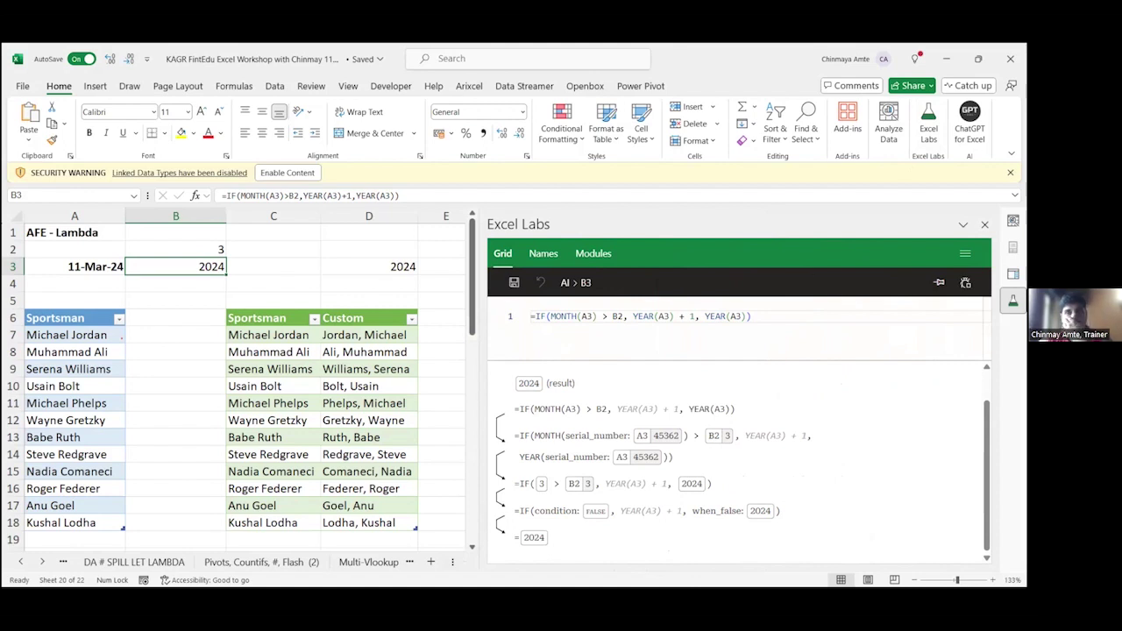
click(1012, 274)
click(399, 274)
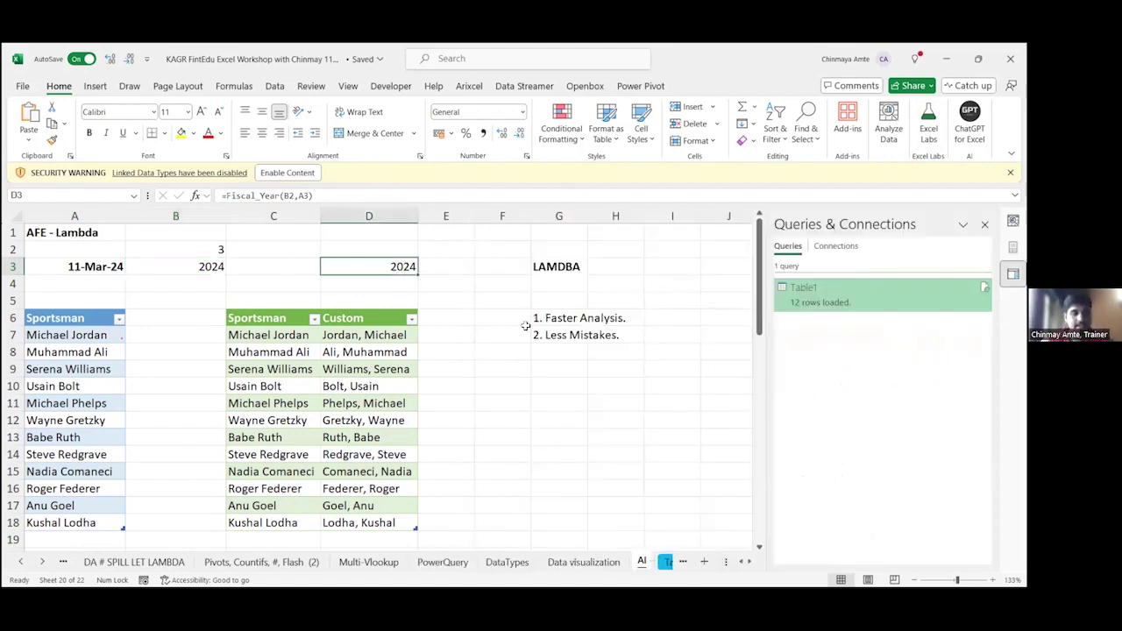
Step: Re-enter =Fiscal_Year(B2,A3) in D3 and check the formula
key(F2)
key(Escape)
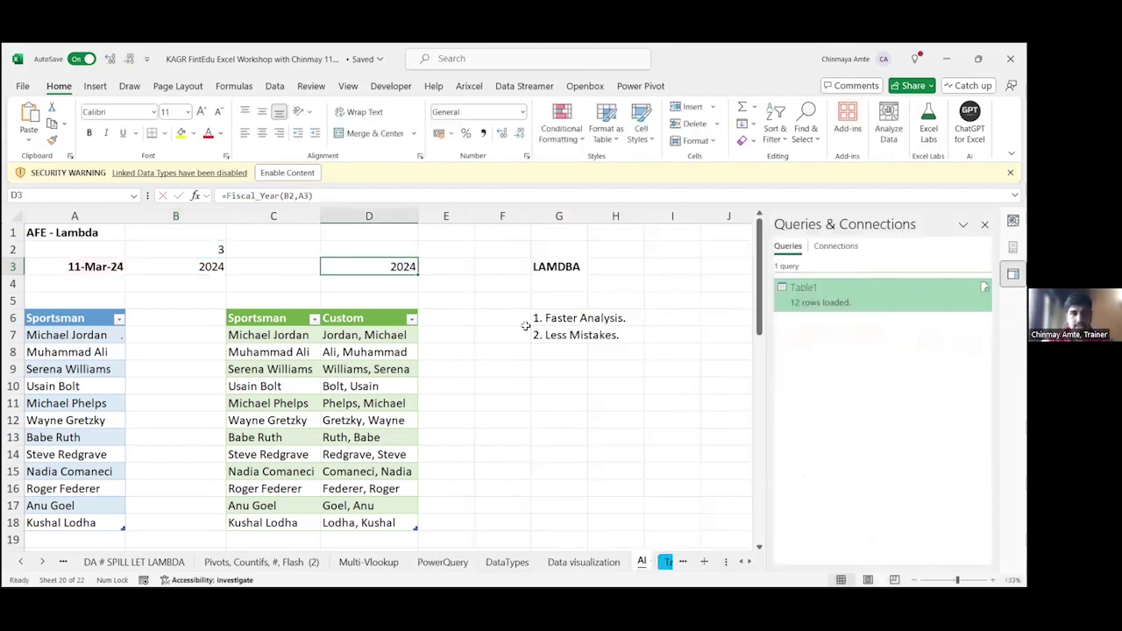
key(Delete)
text(=)
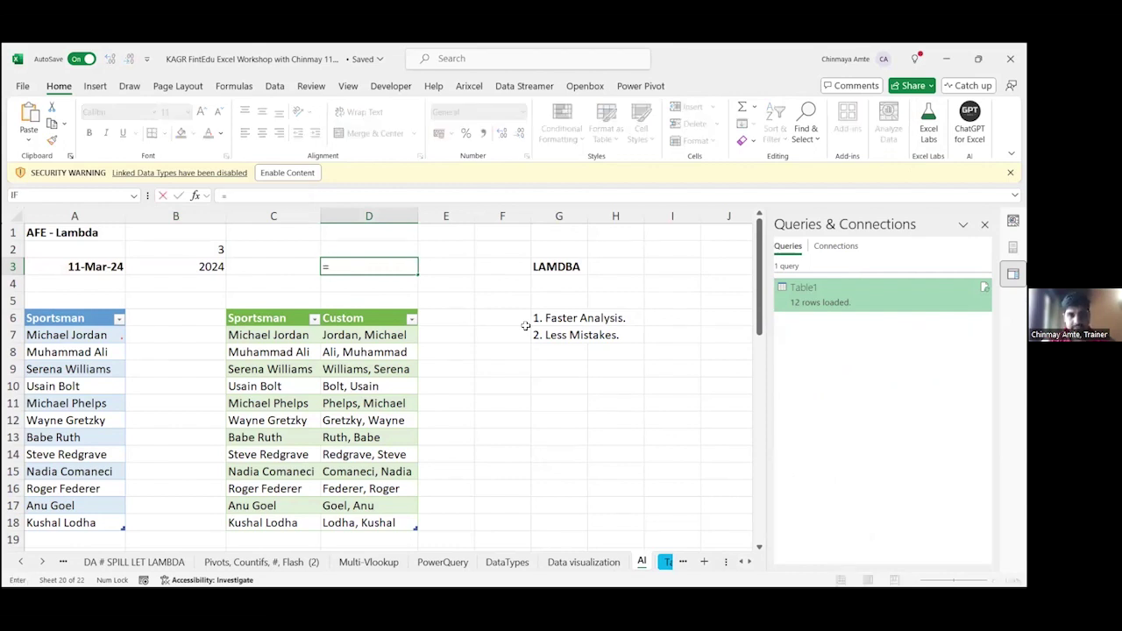
text(Fiscal_Year()
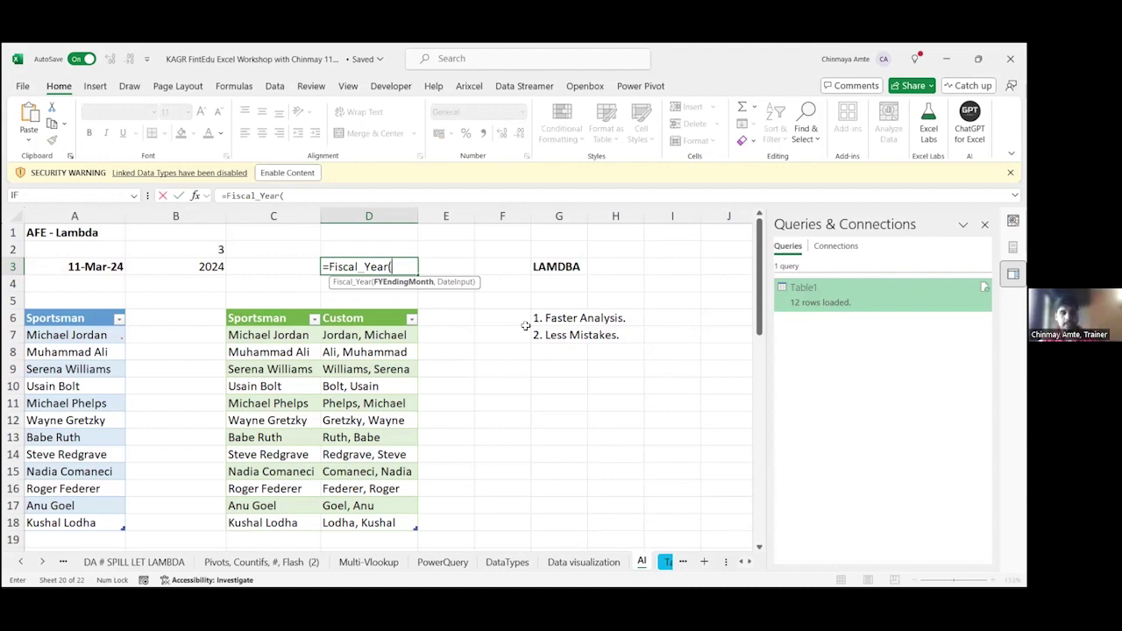
key(Left)
key(Left)
key(Left)
key(Up)
key(Right)
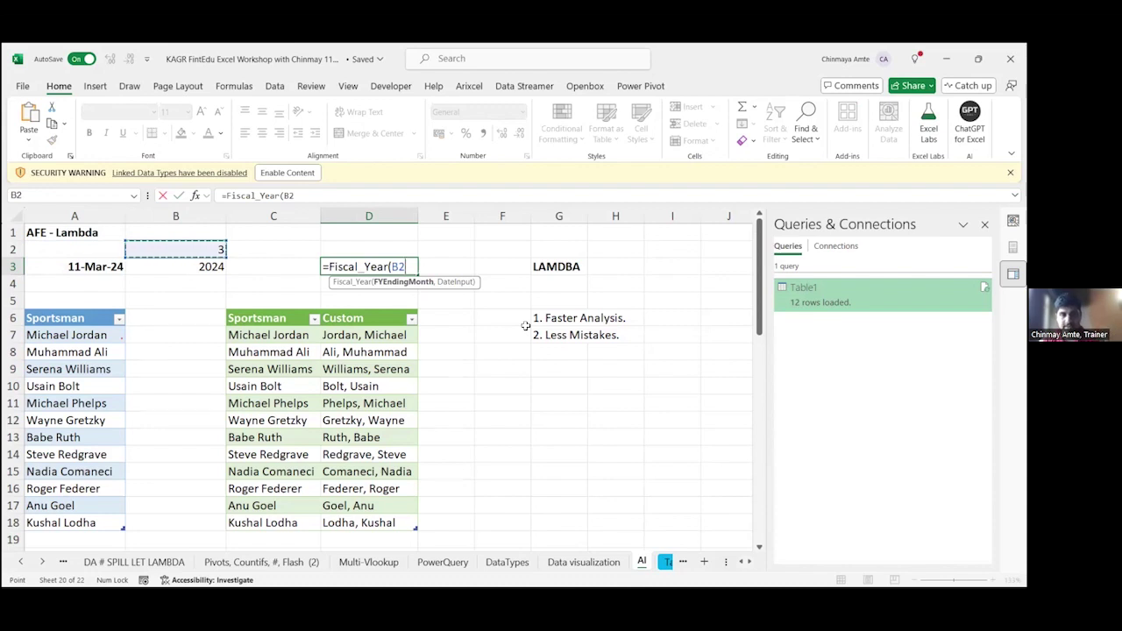
text(,)
key(Left)
key(Left)
key(Left)
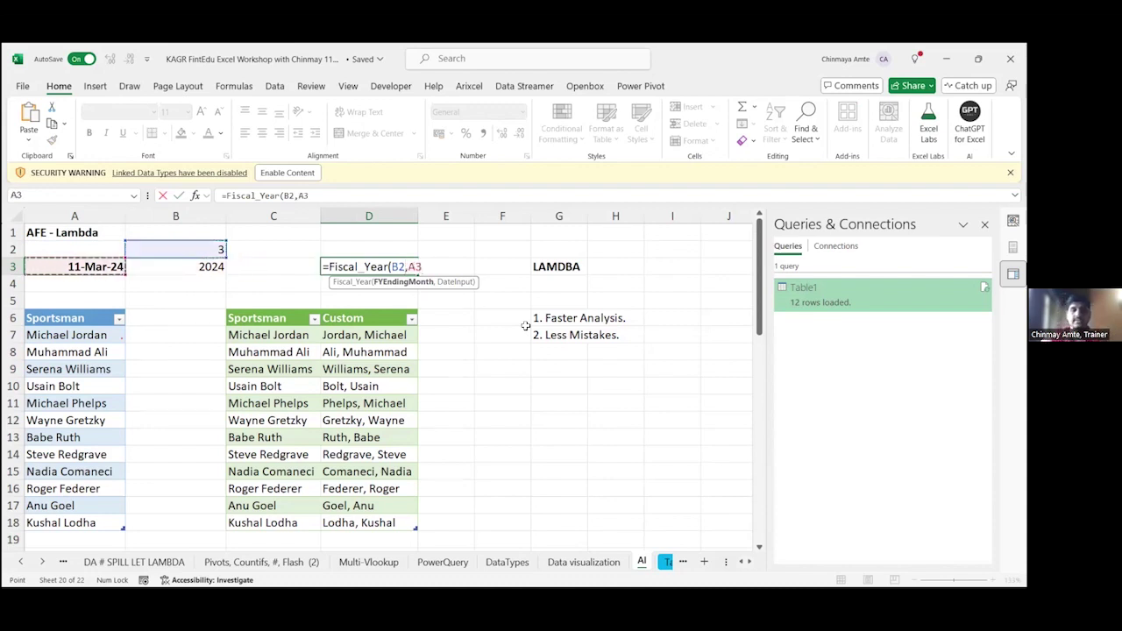
text())
key(Return)
key(Up)
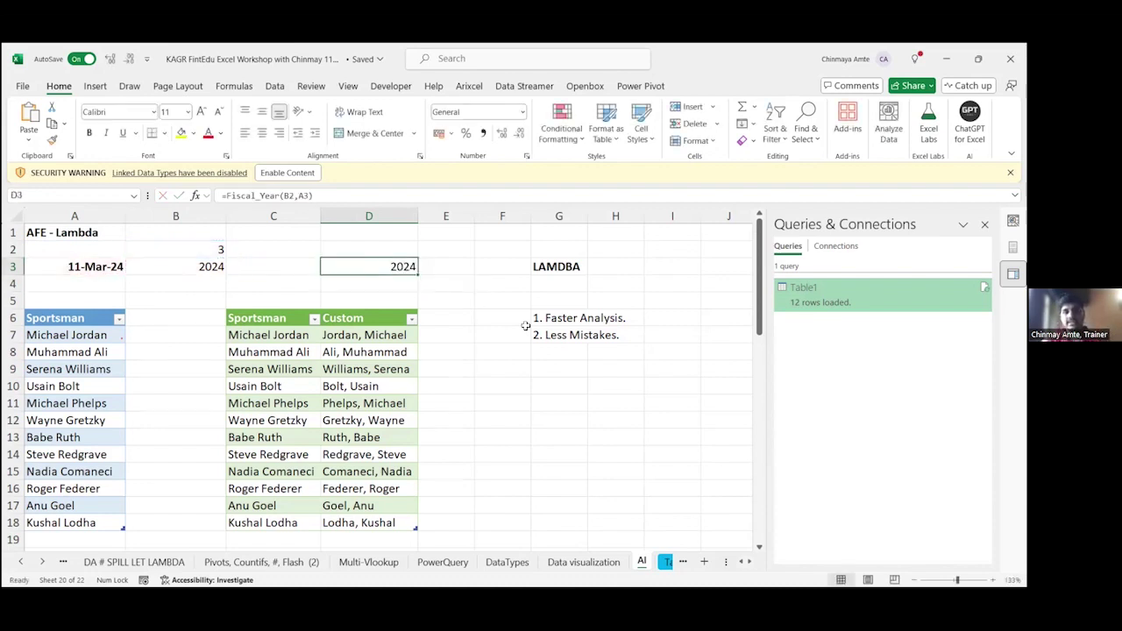
key(F2)
key(Escape)
Step: Change the month in A3's date from 3 to 5, making it 11-May-24
key(Left)
key(Left)
key(Left)
key(F2)
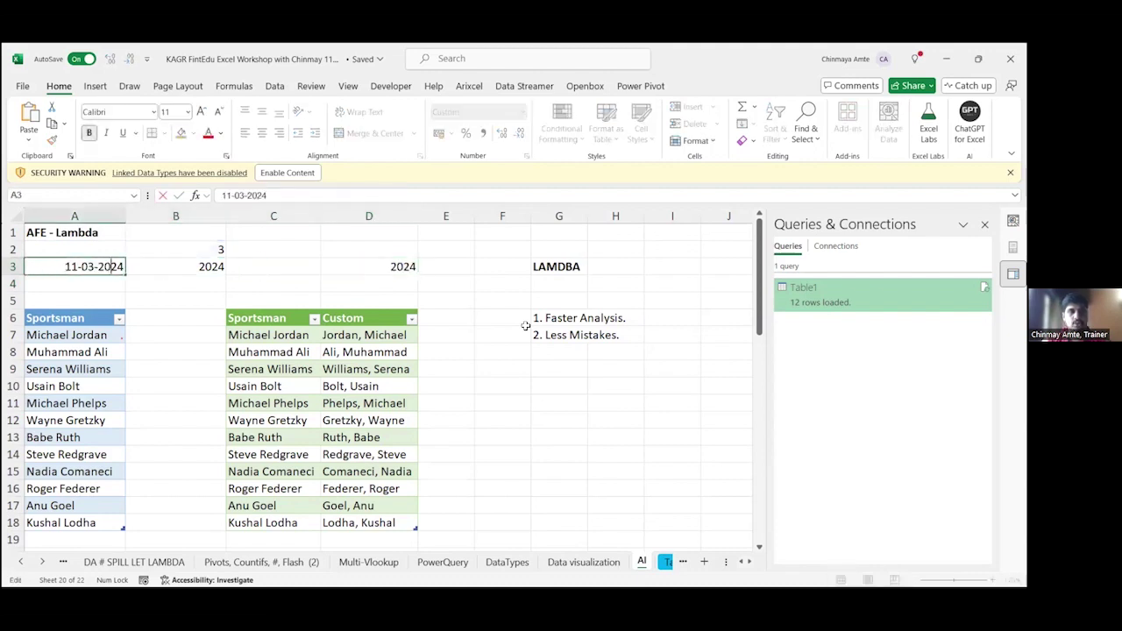
key(Left)
key(Delete)
text(5)
key(Return)
key(Up)
Step: Compare D3's Fiscal_Year formula against B3's IF formula
key(Right)
key(Right)
key(Right)
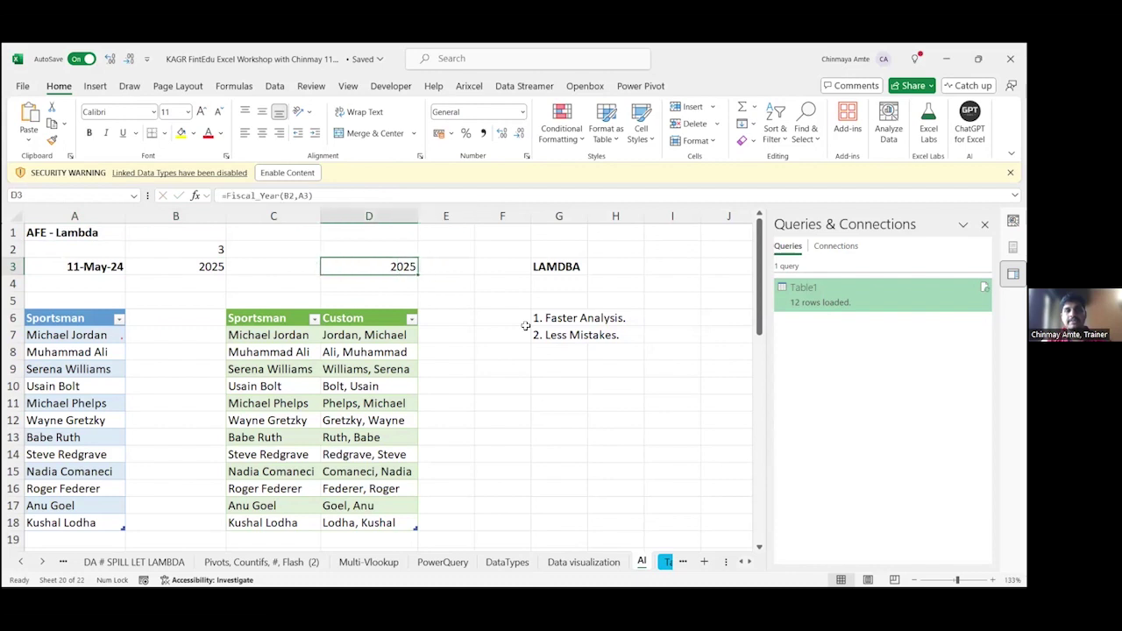
key(F2)
key(Escape)
key(Left)
key(Left)
key(F2)
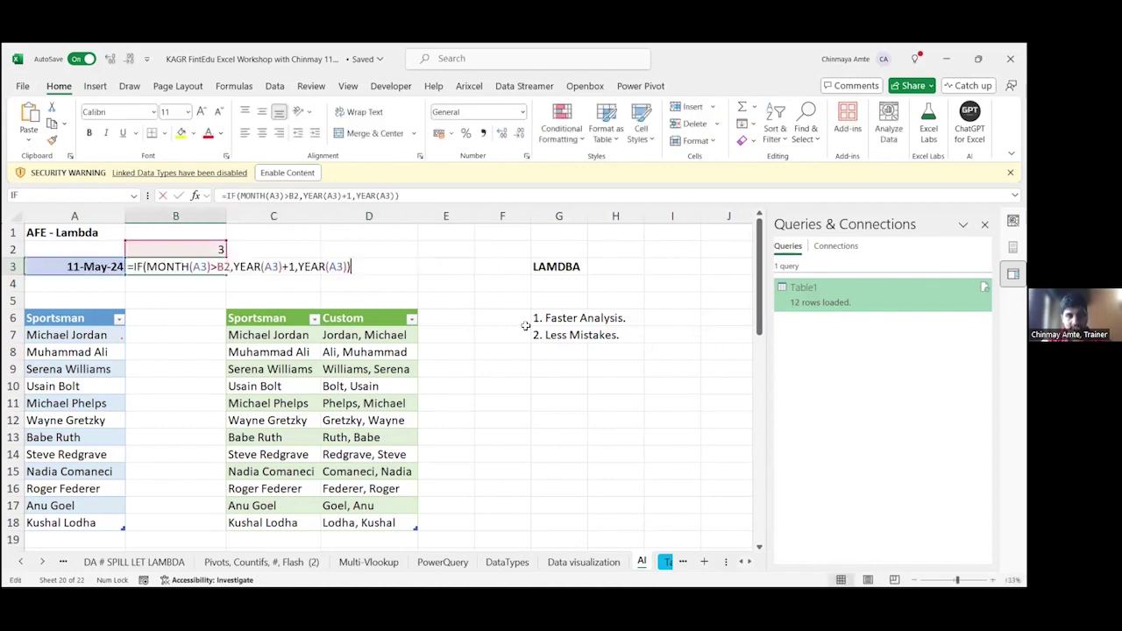
key(Escape)
key(Right)
key(Right)
key(F2)
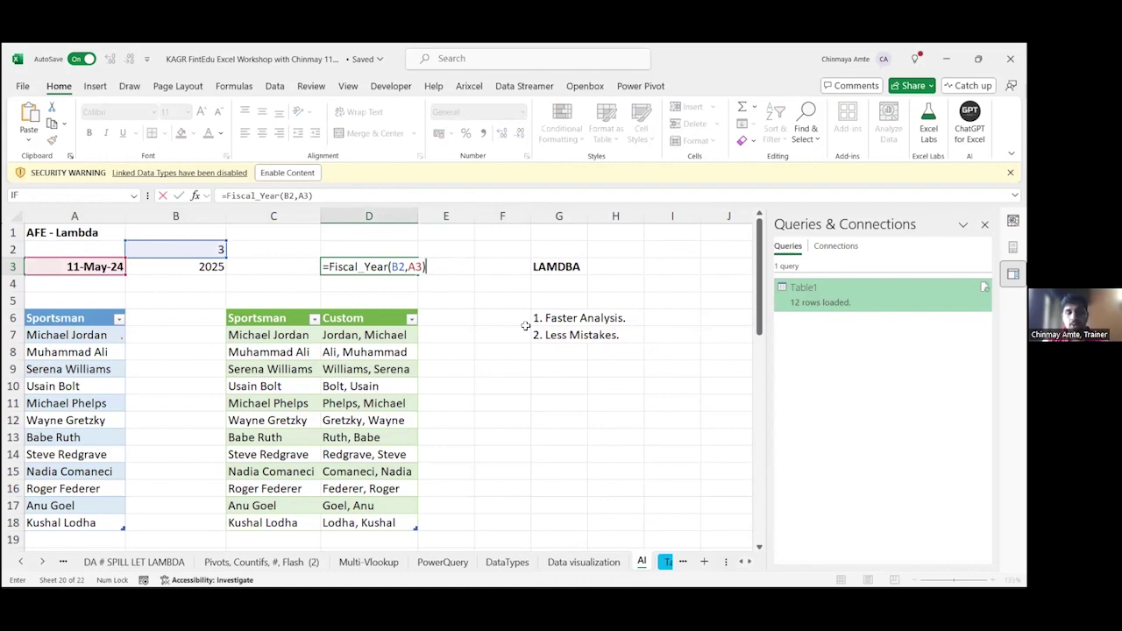
Step: Commit D3, then show that B3's IF formula and D3's =Fiscal_Year(B2,A3) both return 2025
click(188, 284)
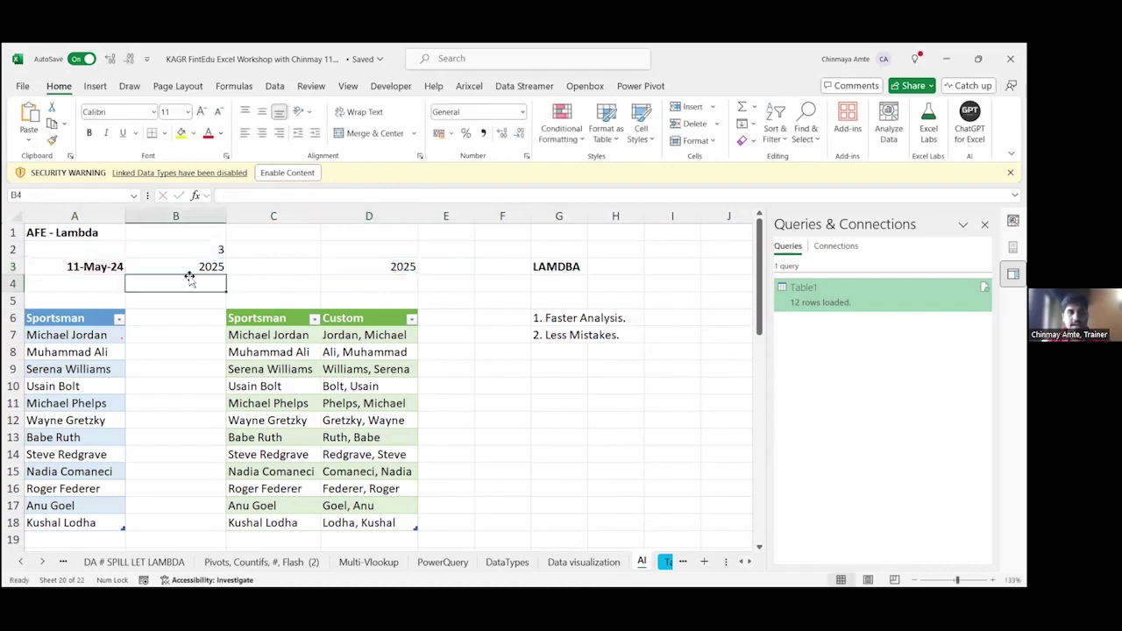
click(192, 263)
key(F2)
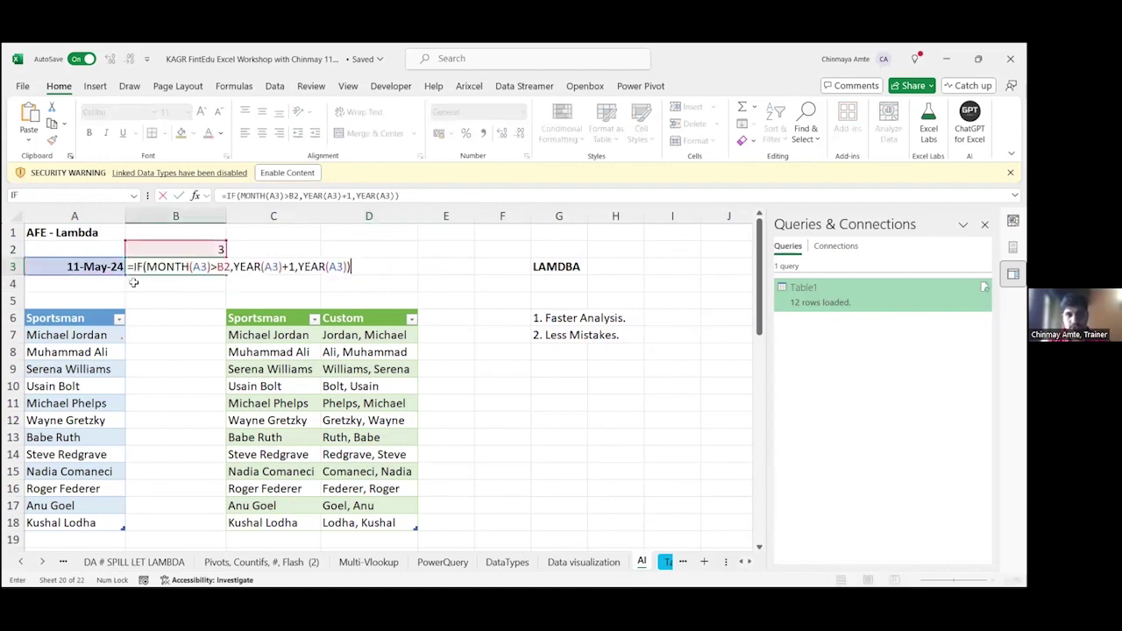
drag(127, 268, 360, 274)
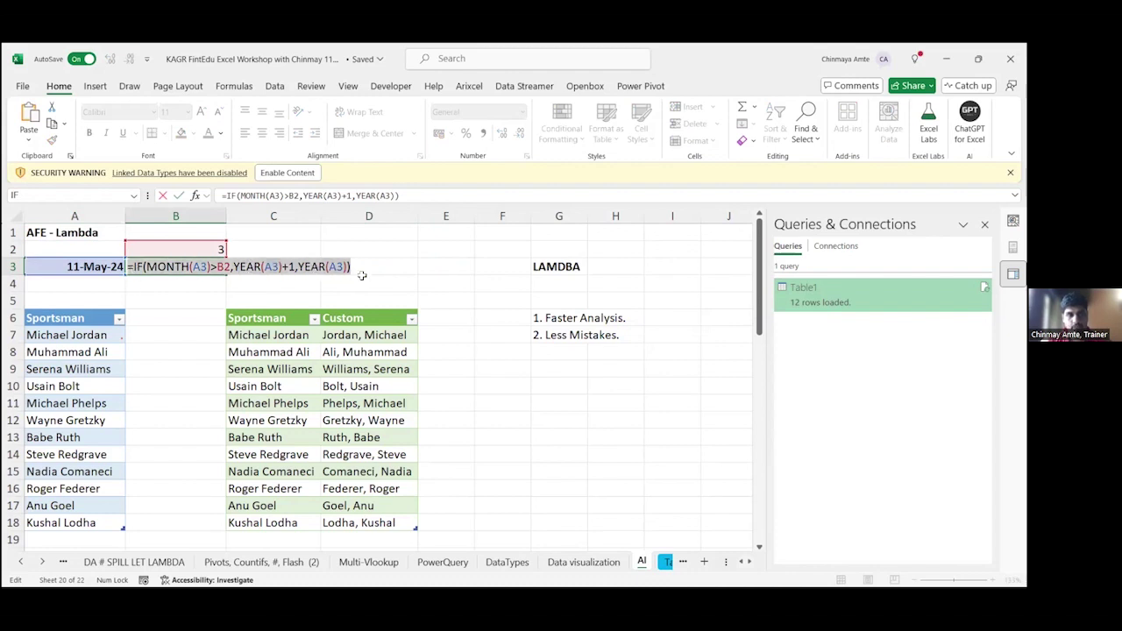
key(Escape)
double_click(373, 267)
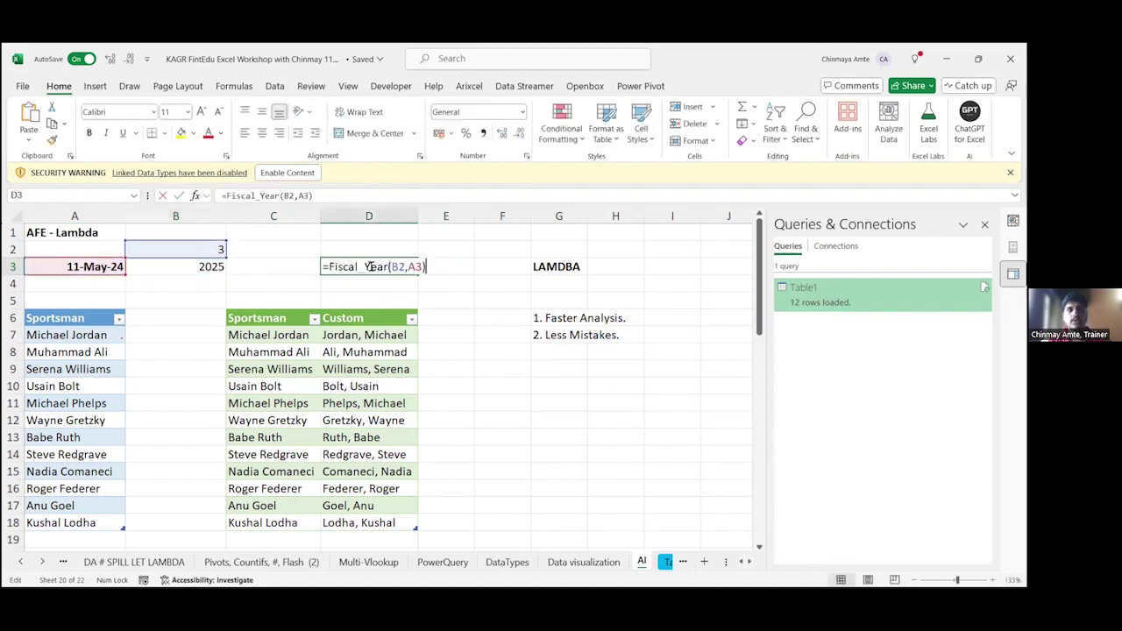
drag(326, 267, 492, 269)
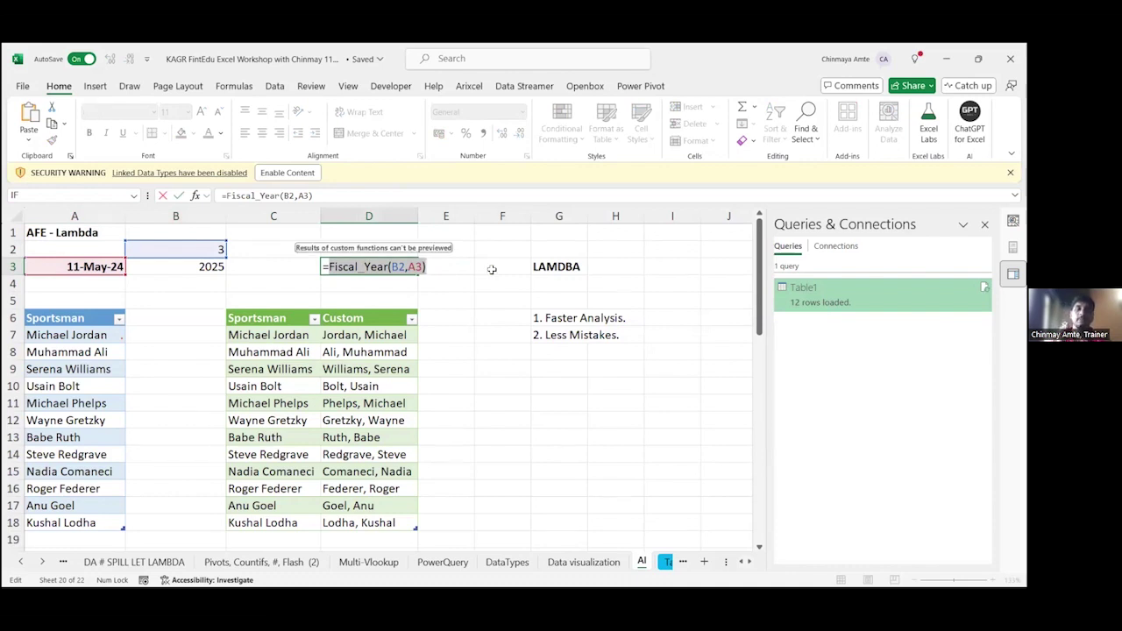
key(Escape)
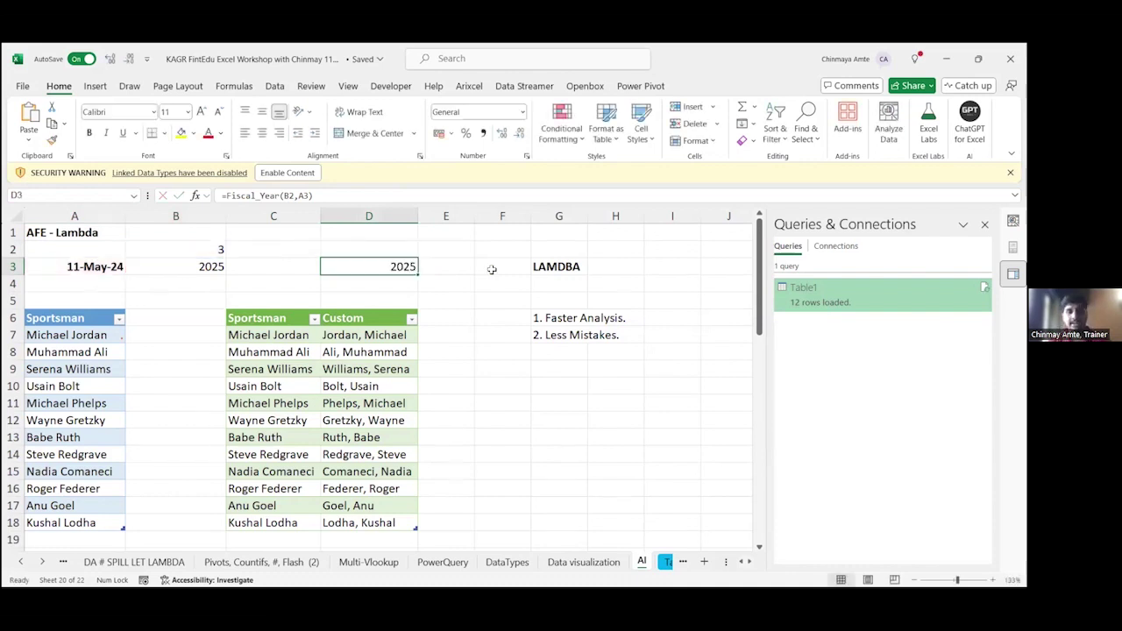
click(223, 266)
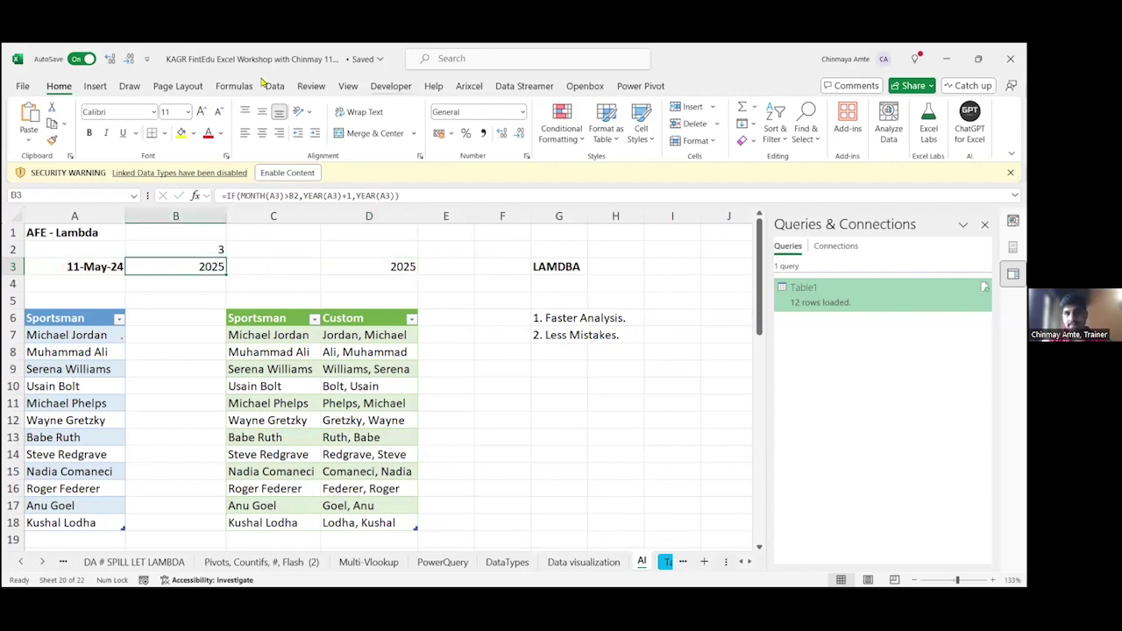
click(928, 123)
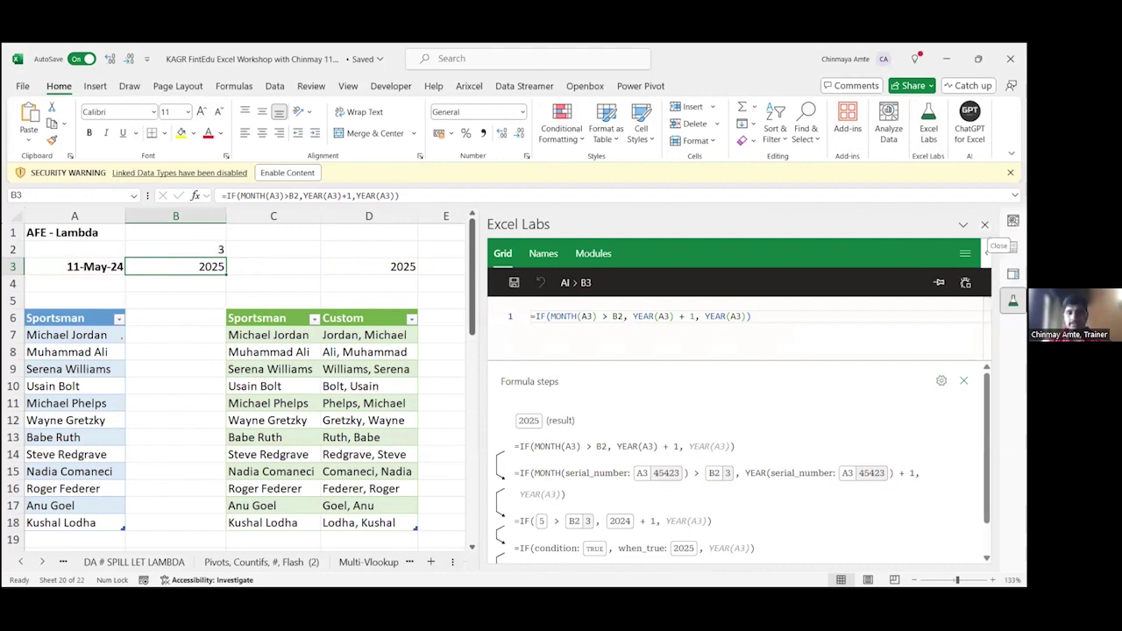
click(984, 224)
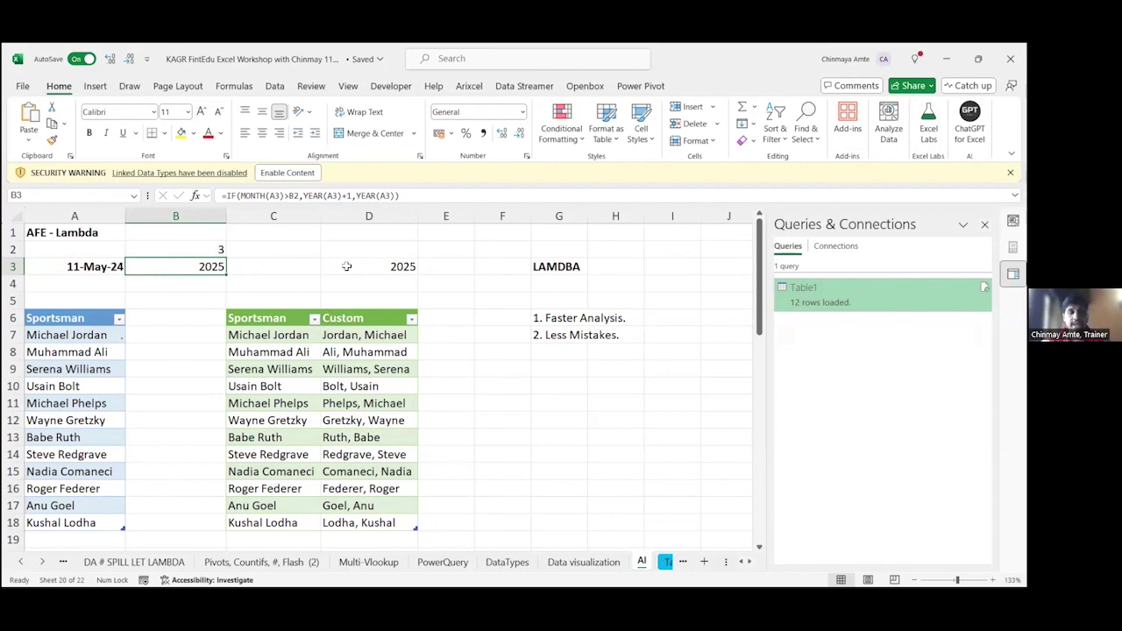
Step: Select D3 to display its =Fiscal_Year(B2,A3) formula
click(346, 267)
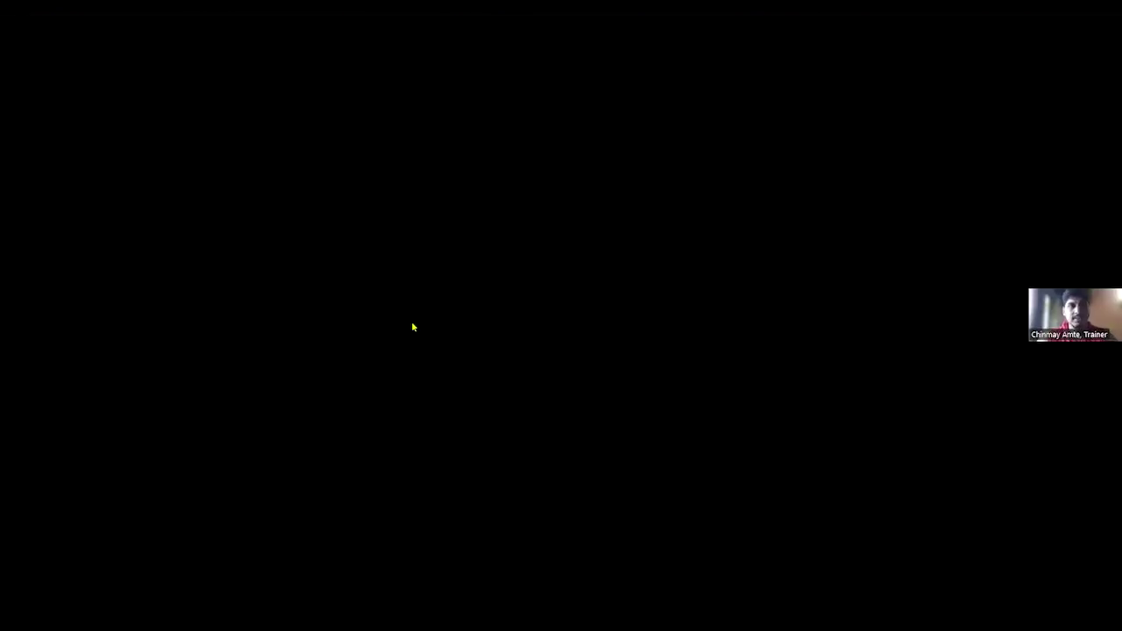
Step: Switch to the FintEdu course tab and scroll through the modules and About the Trainer section
key(ctrl+shift+Tab)
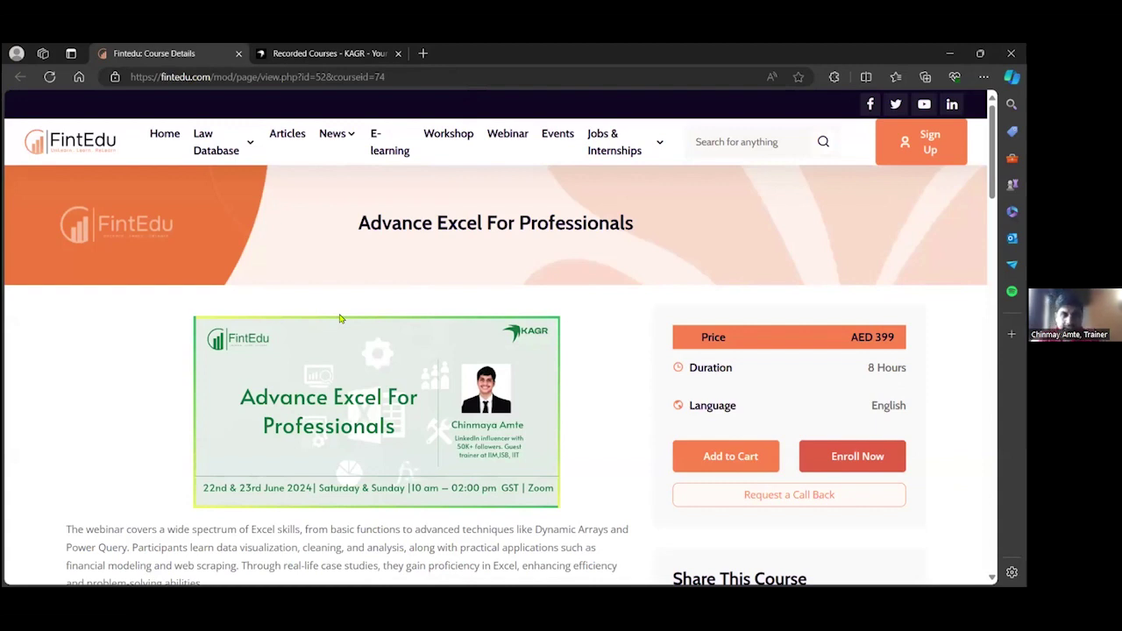
scroll(341, 319, down, 1)
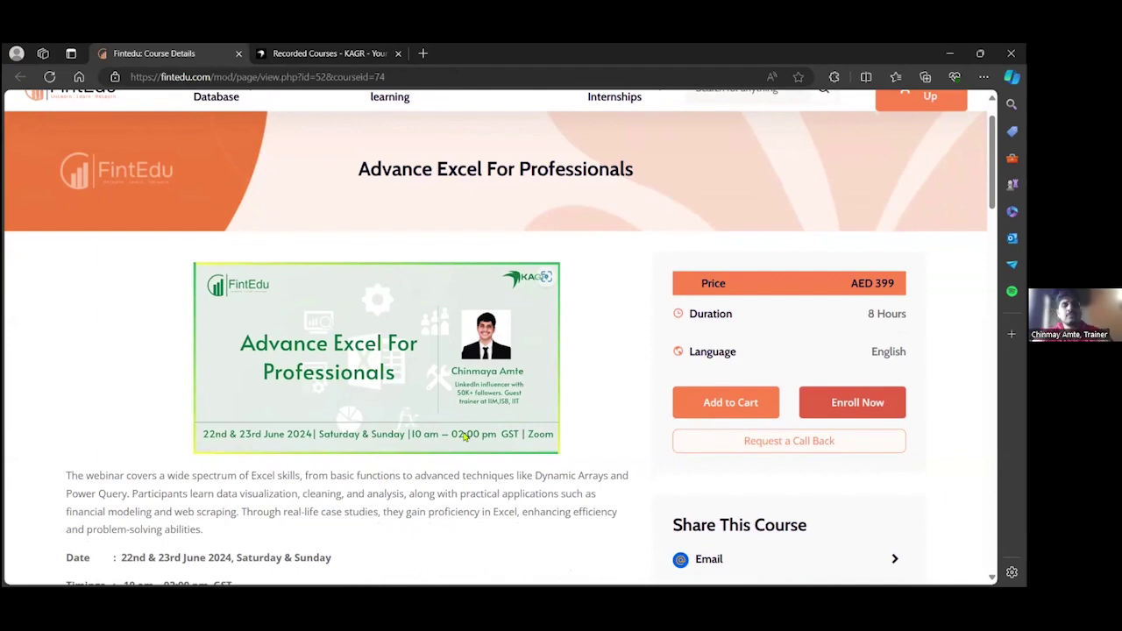
scroll(338, 453, down, 3)
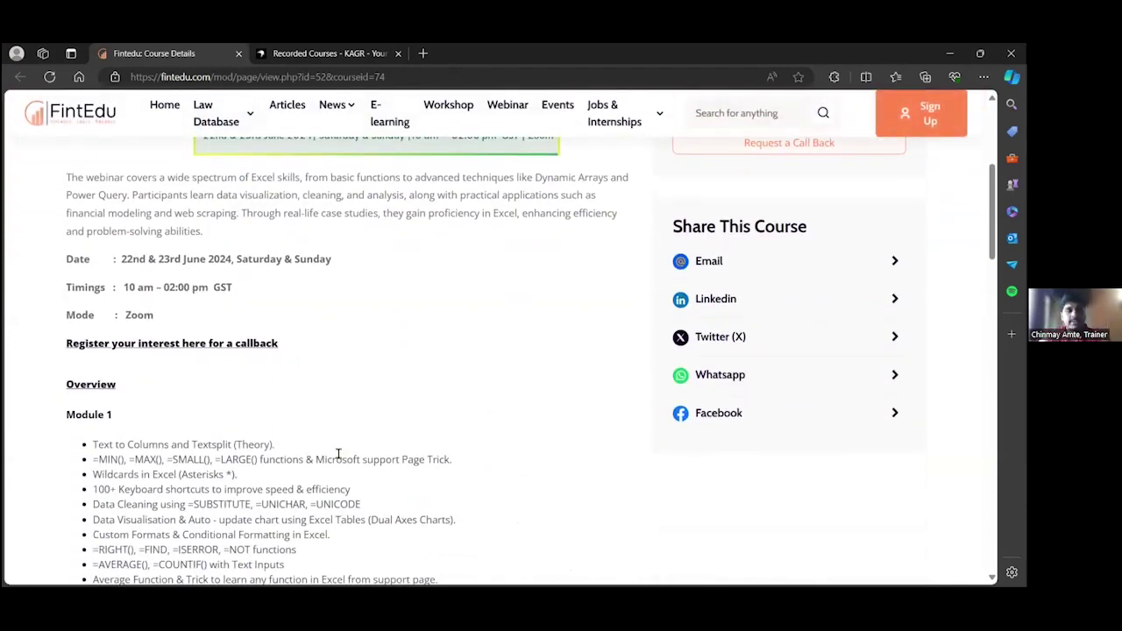
scroll(337, 454, down, 5)
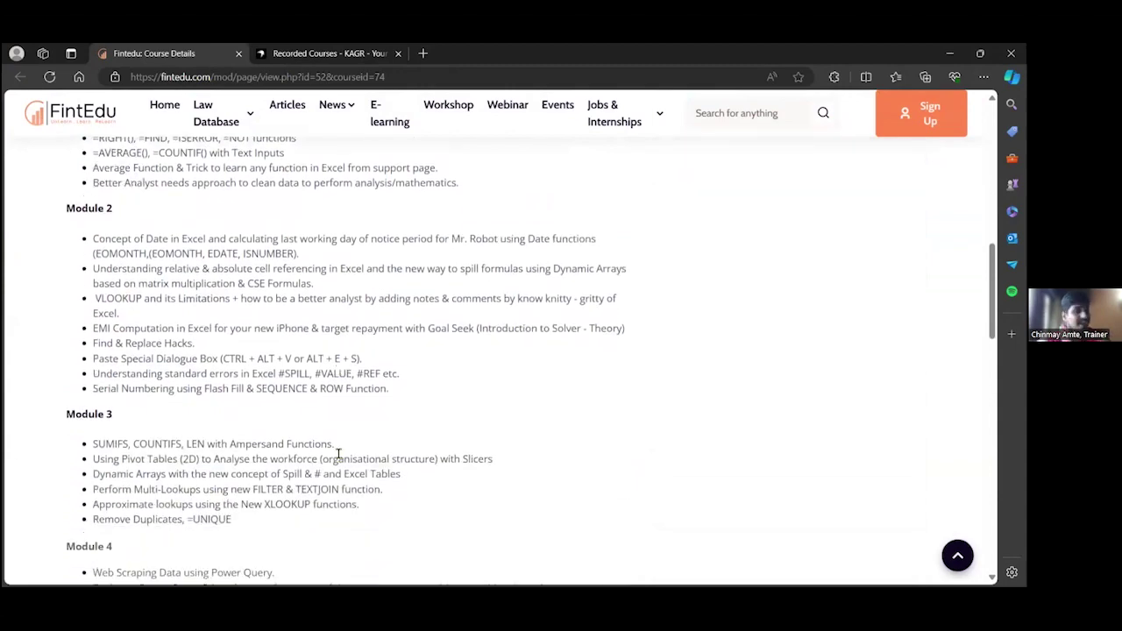
scroll(337, 453, down, 4)
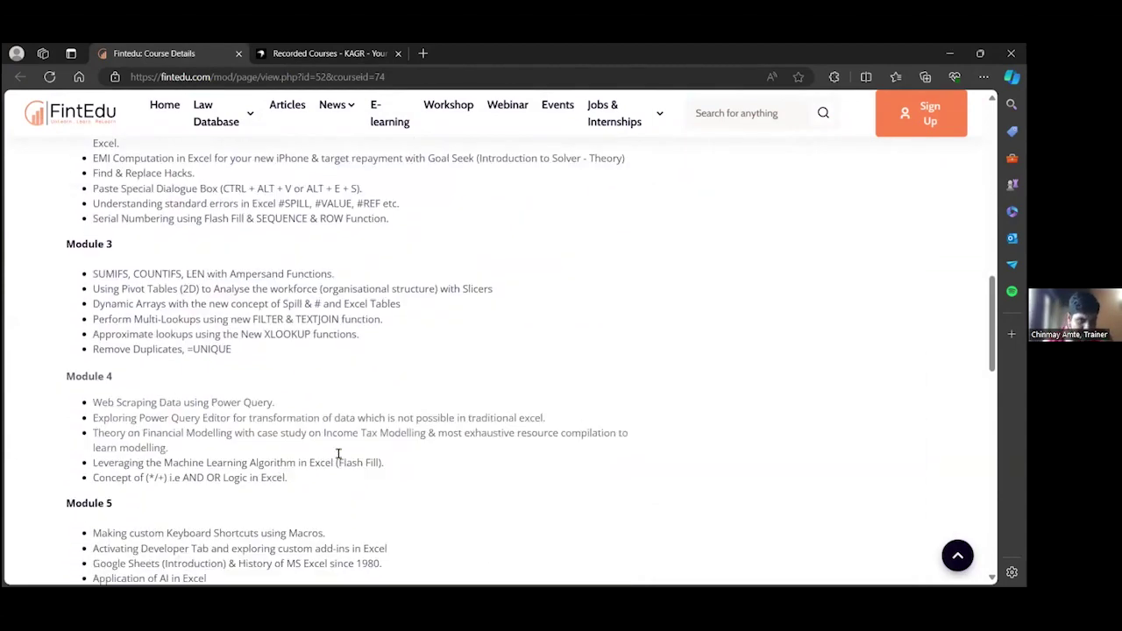
scroll(337, 456, down, 3)
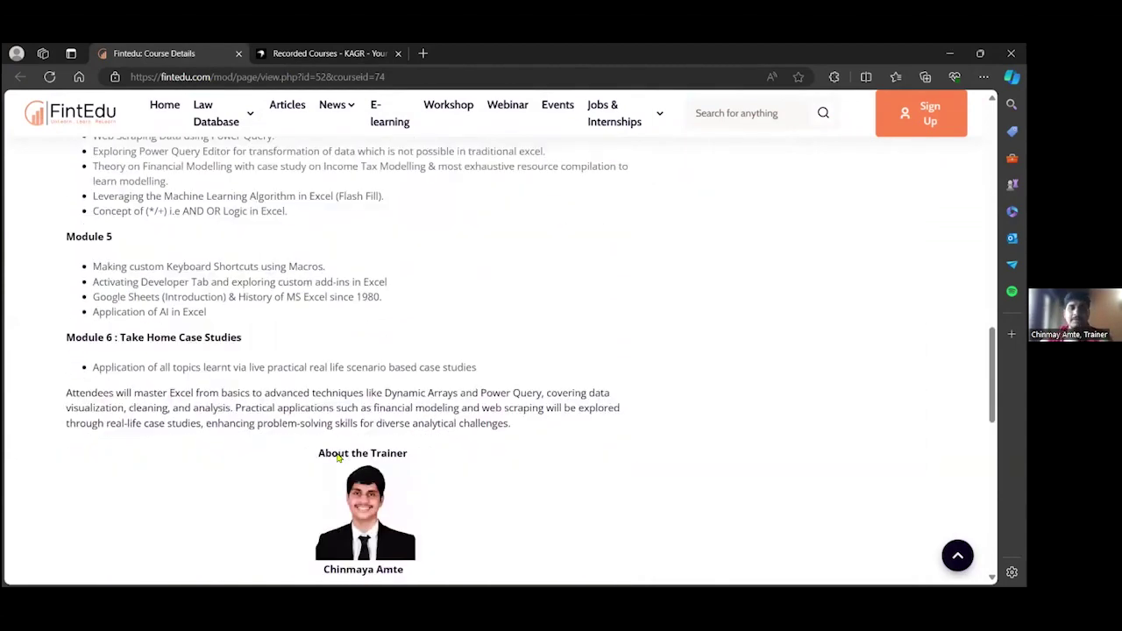
scroll(338, 453, down, 1)
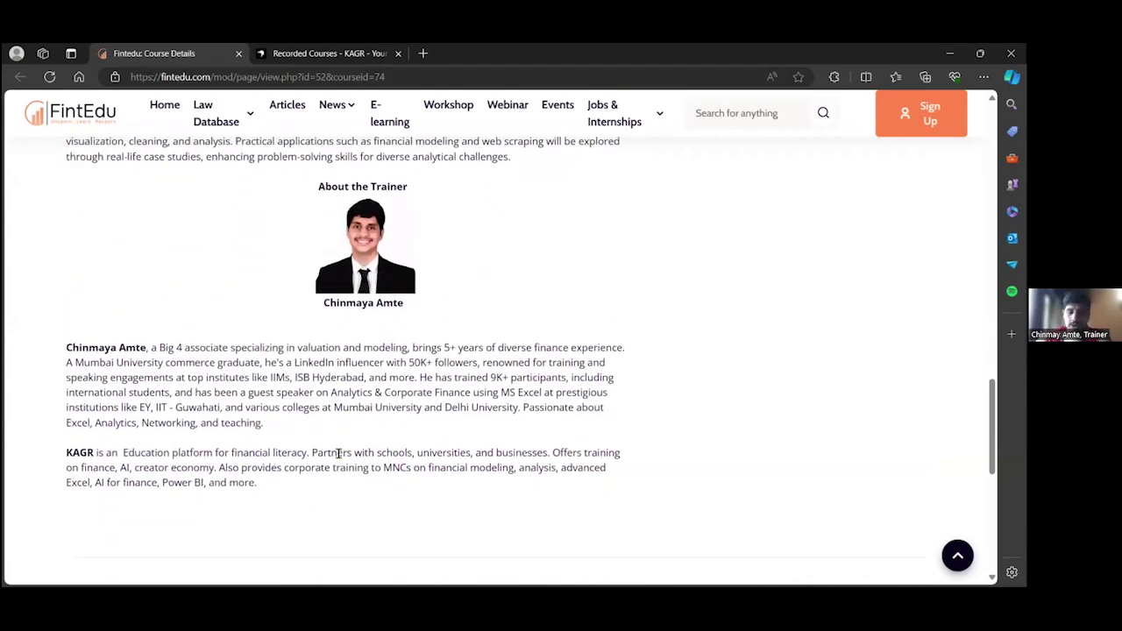
scroll(338, 453, up, 8)
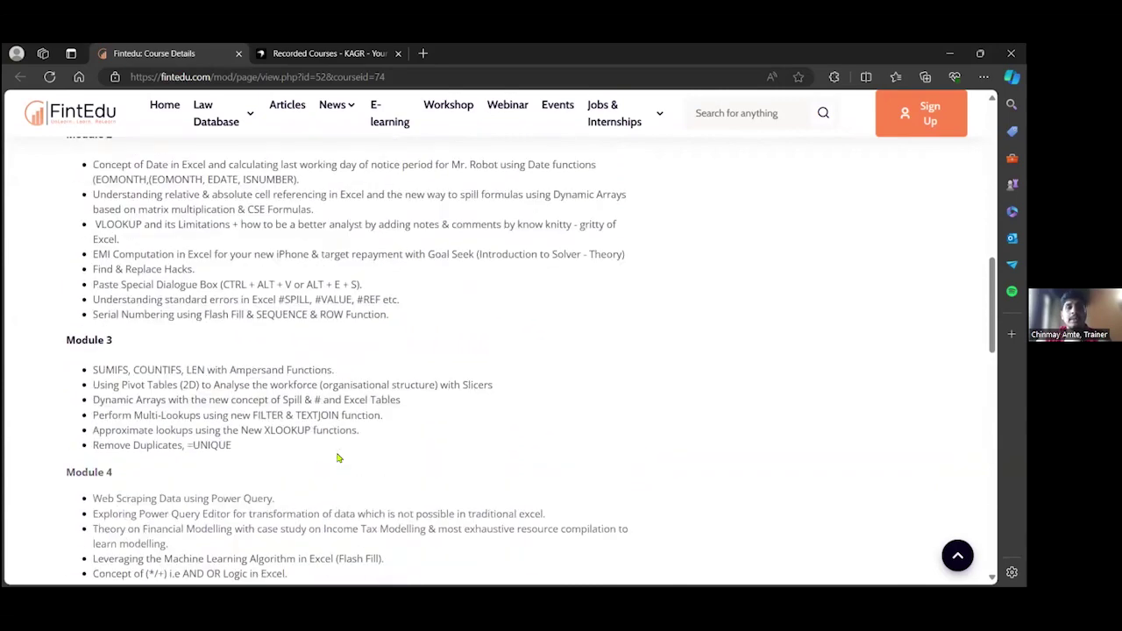
scroll(338, 456, up, 10)
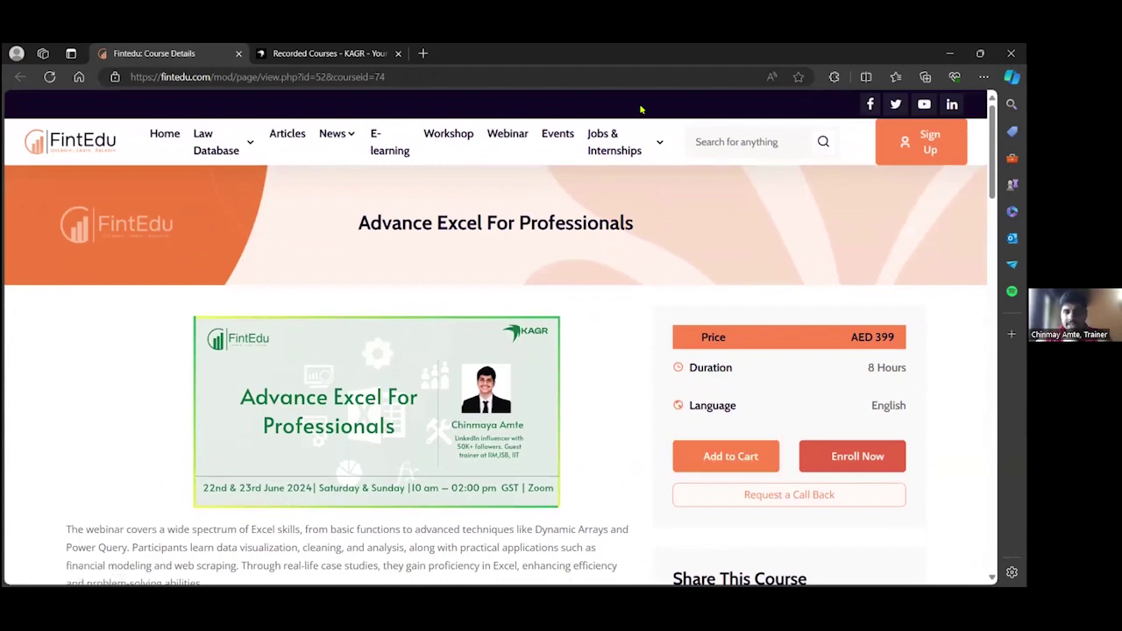
Step: Switch to the KAGR Recorded Courses tab and locate the Mastering Advanced Excel card
click(298, 55)
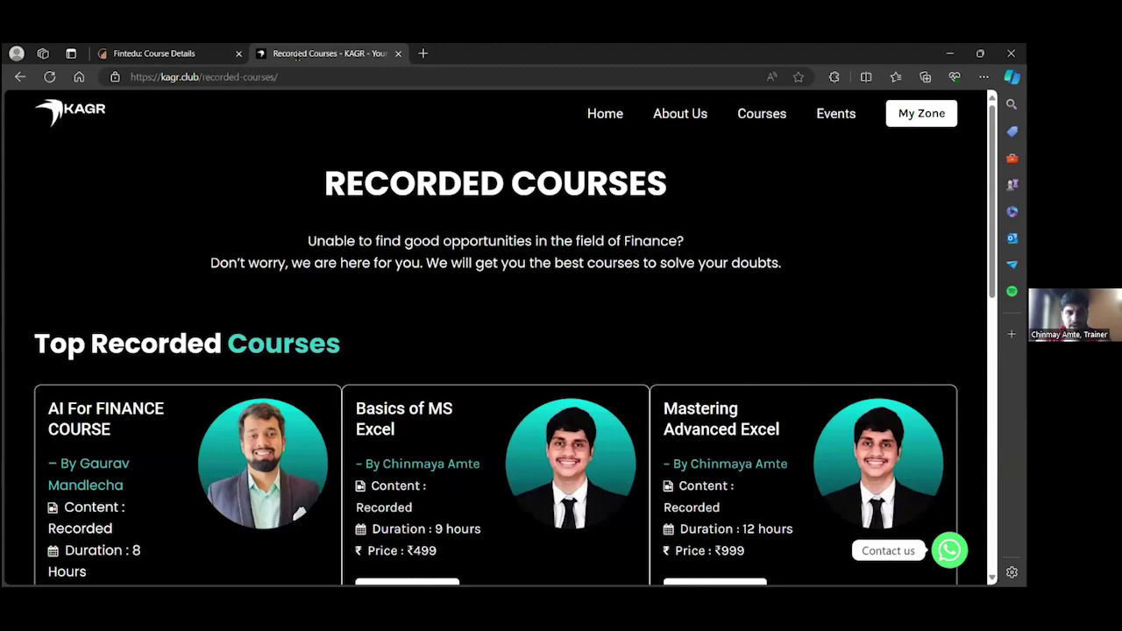
triple_click(169, 345)
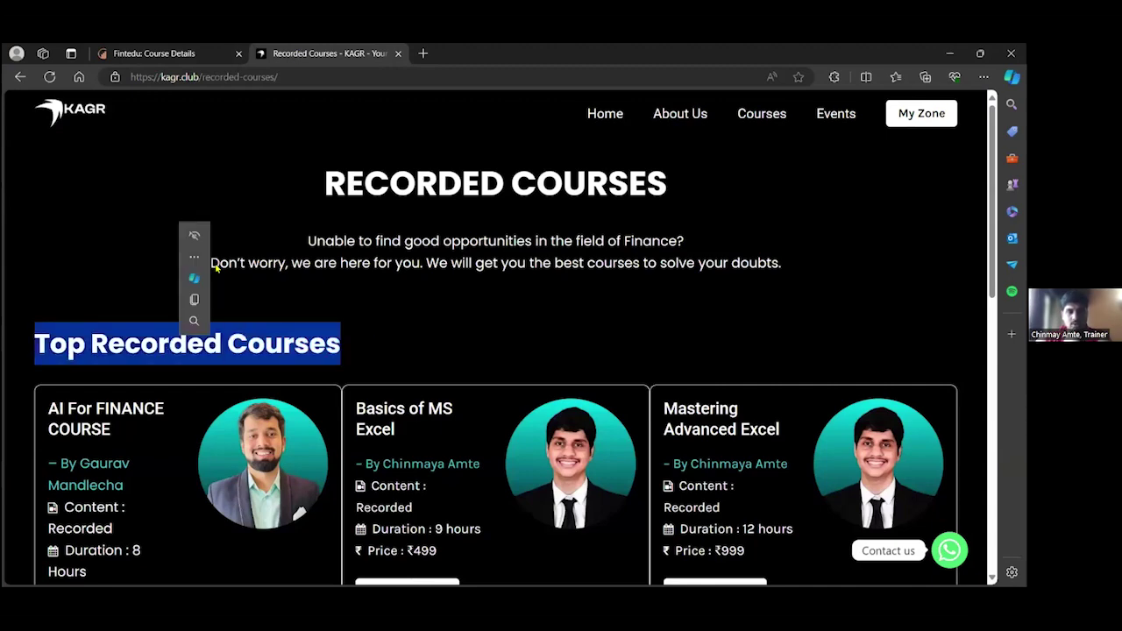
click(361, 303)
scroll(361, 304, down, 3)
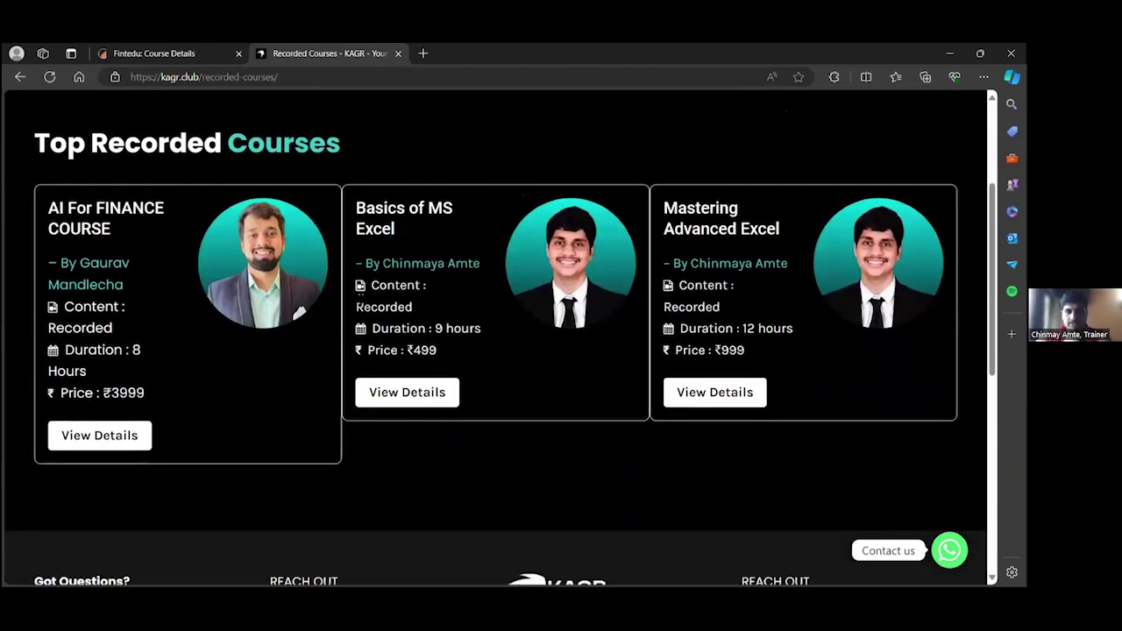
scroll(361, 303, up, 1)
triple_click(666, 312)
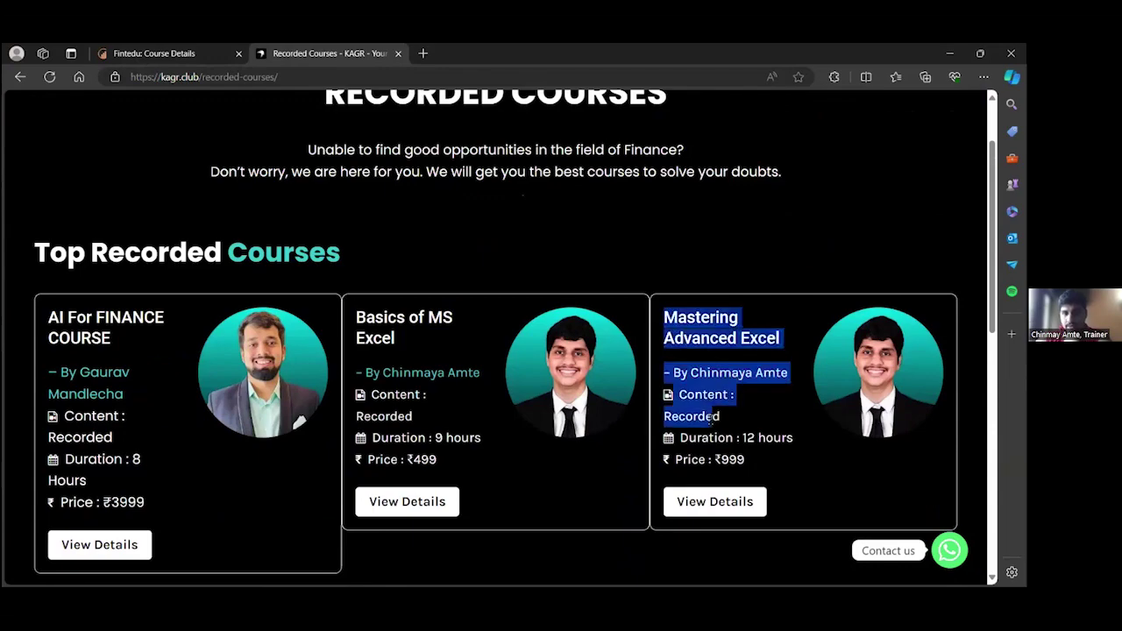
scroll(476, 468, down, 3)
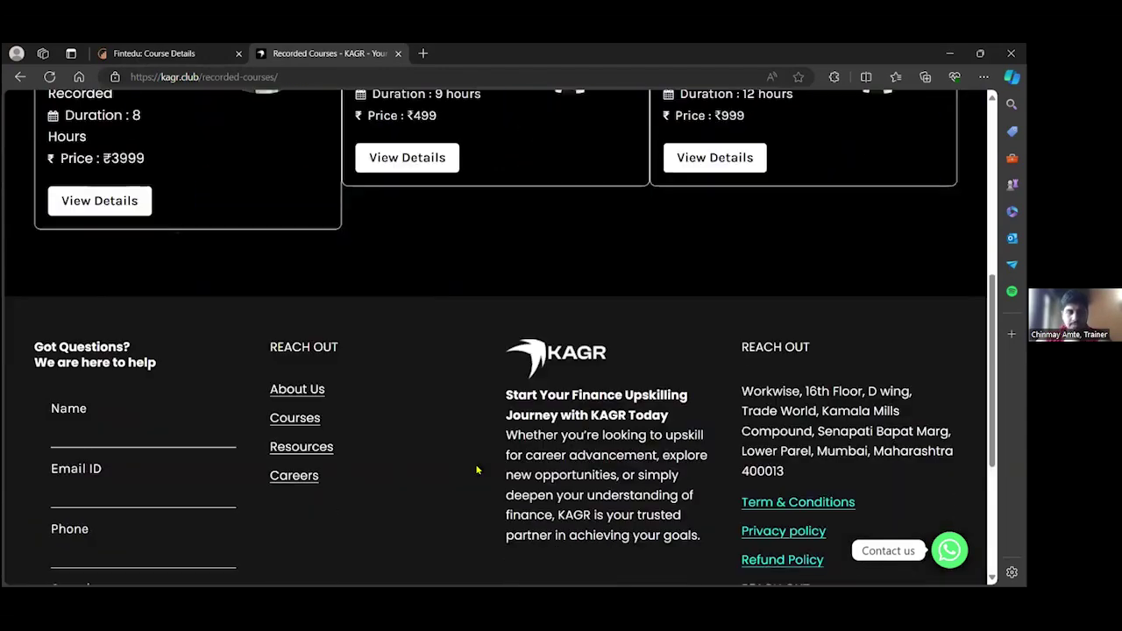
scroll(476, 468, down, 1)
scroll(420, 389, up, 4)
scroll(412, 329, up, 1)
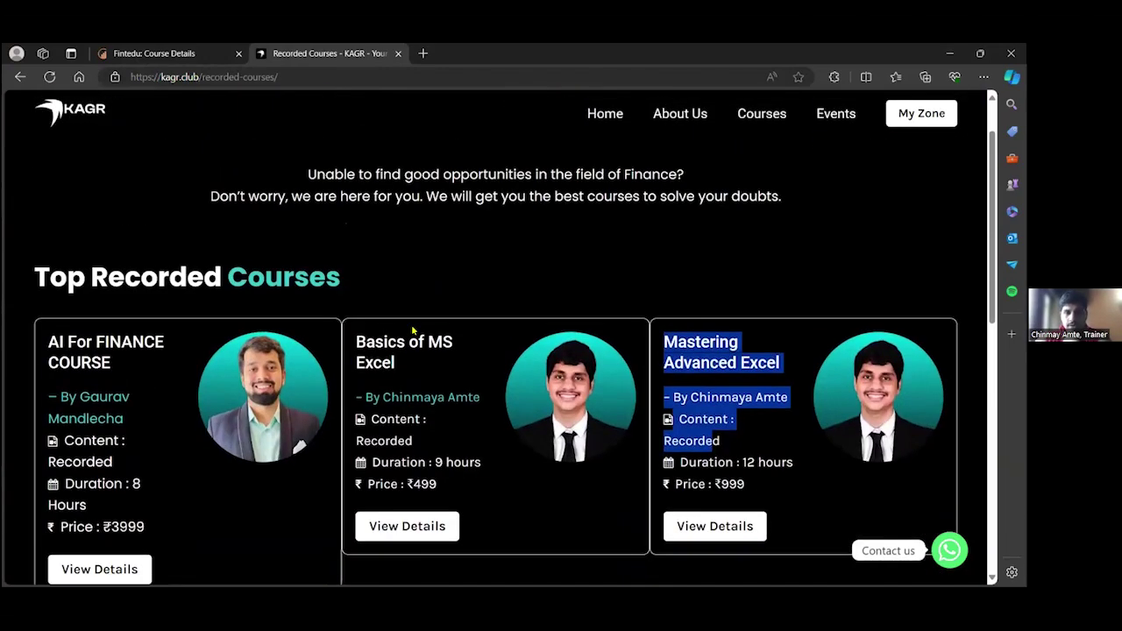
Step: Open the Mastering Advanced Excel details and scroll through its benefits and mentor section
click(711, 526)
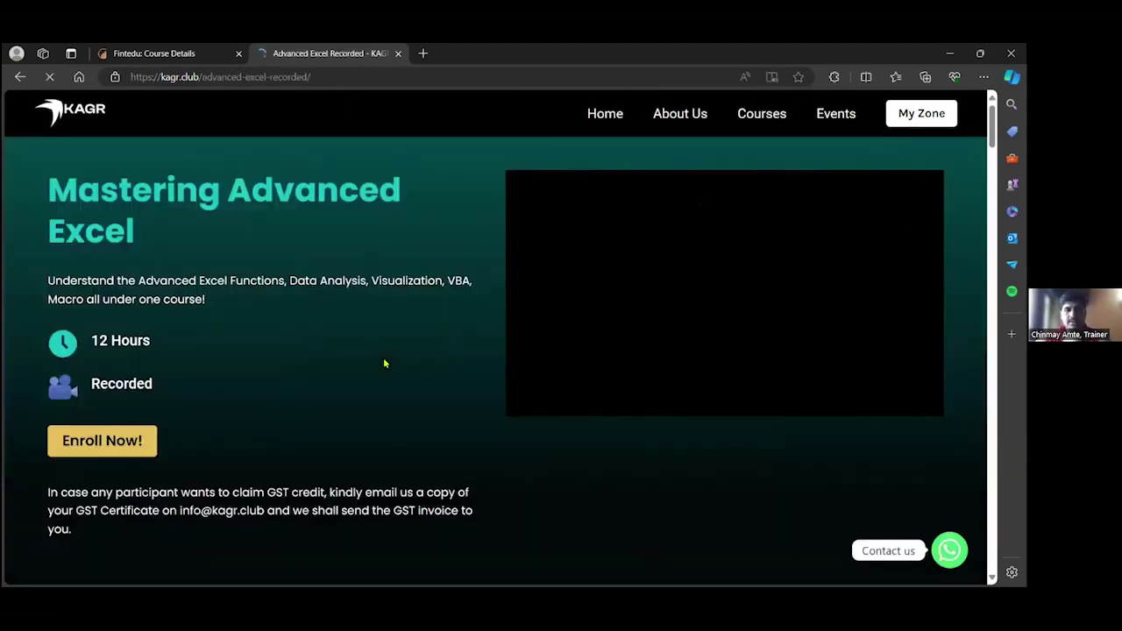
scroll(384, 363, down, 2)
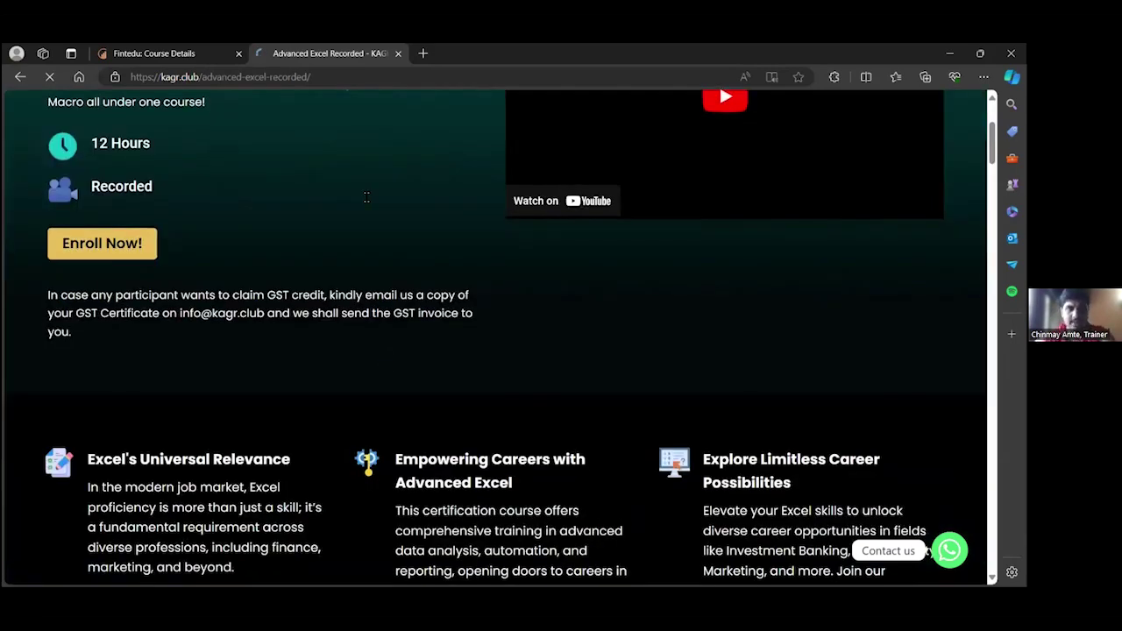
scroll(366, 197, down, 4)
scroll(451, 207, down, 3)
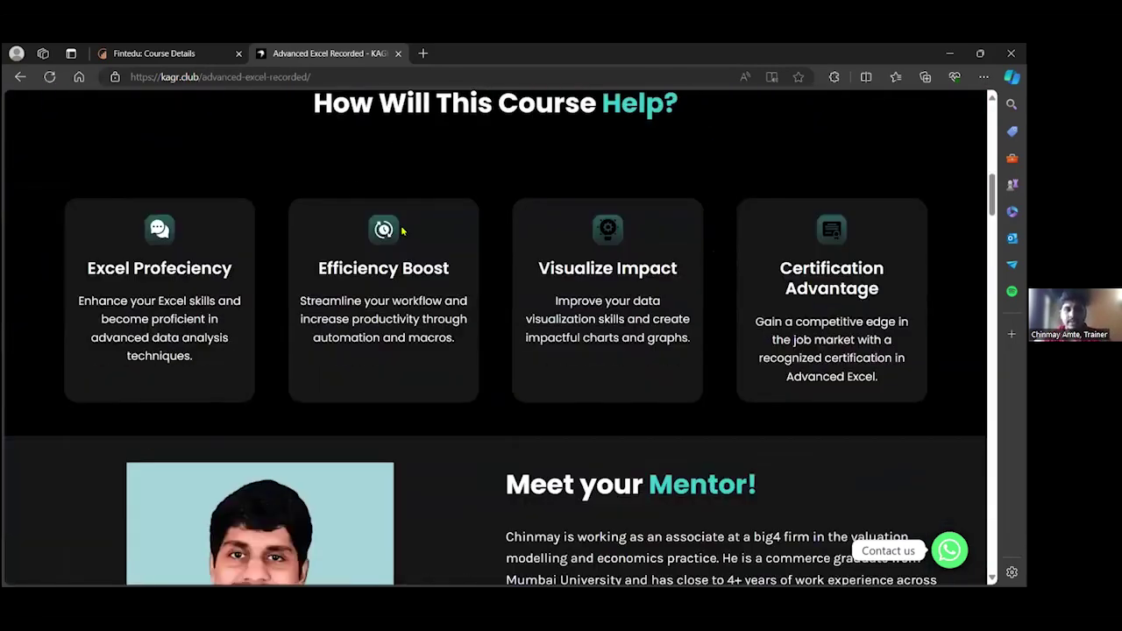
scroll(402, 231, down, 4)
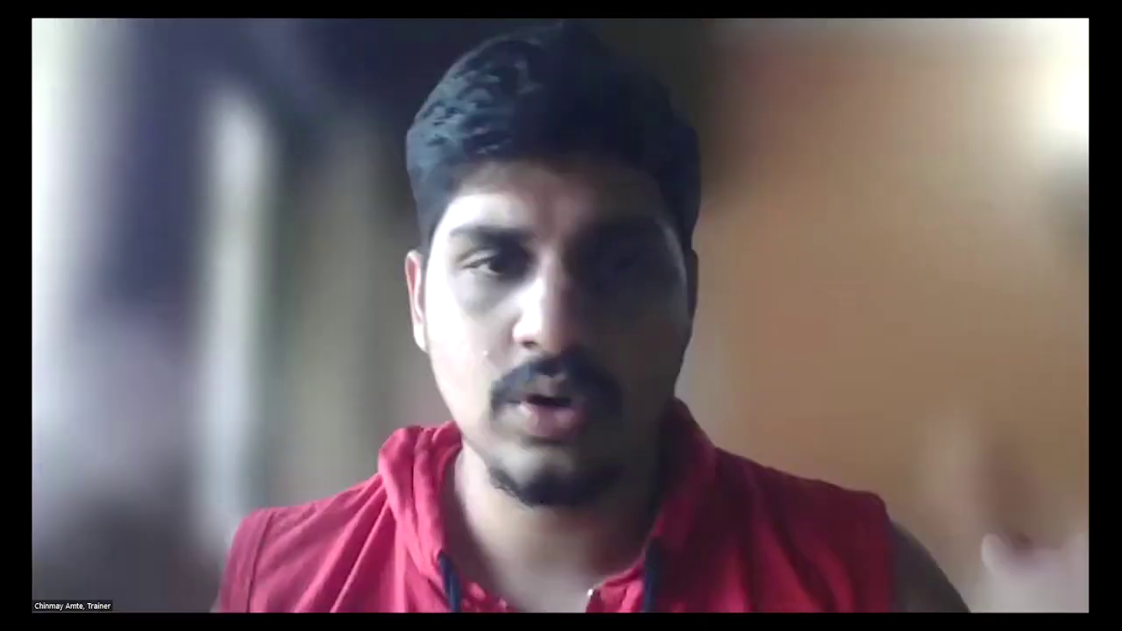